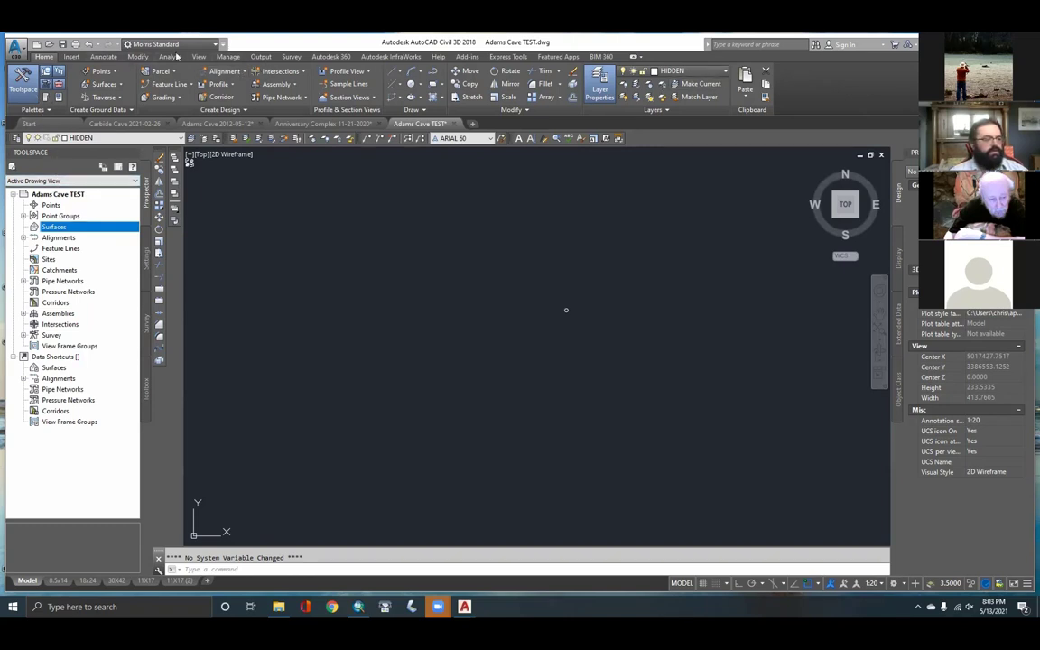
pyautogui.click(94, 56)
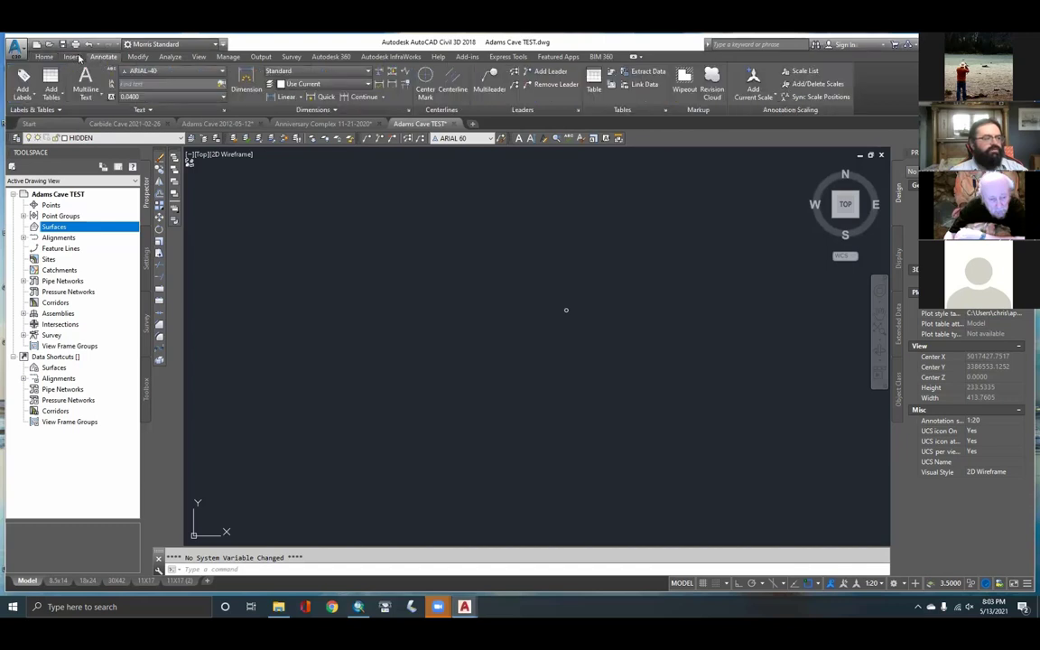
pyautogui.click(74, 56)
pyautogui.click(140, 56)
pyautogui.click(169, 56)
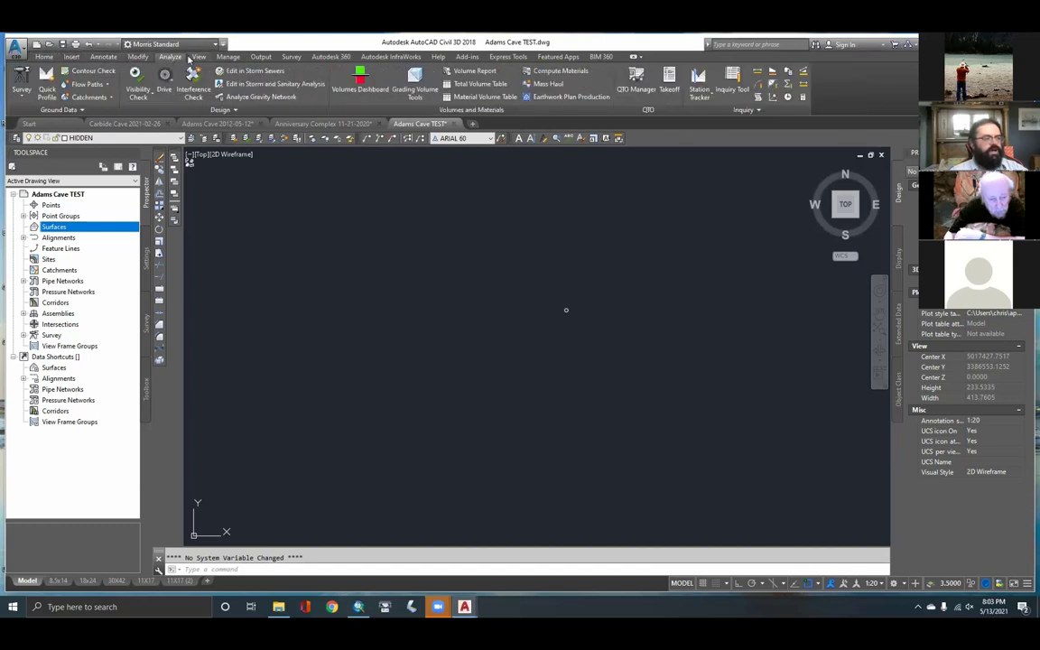
pyautogui.click(138, 57)
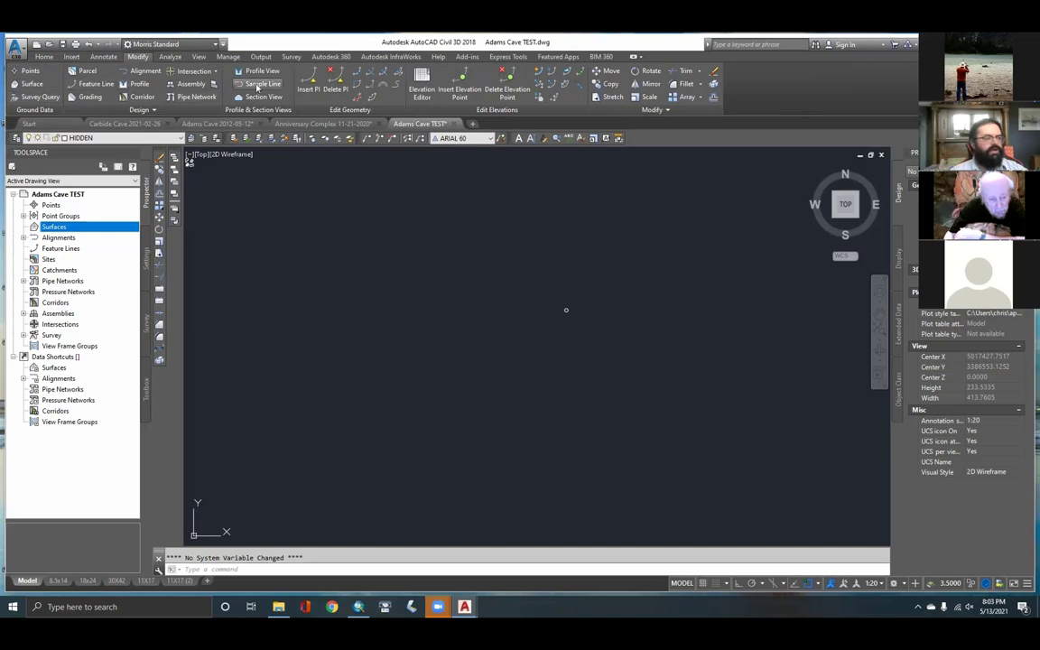
pyautogui.click(45, 57)
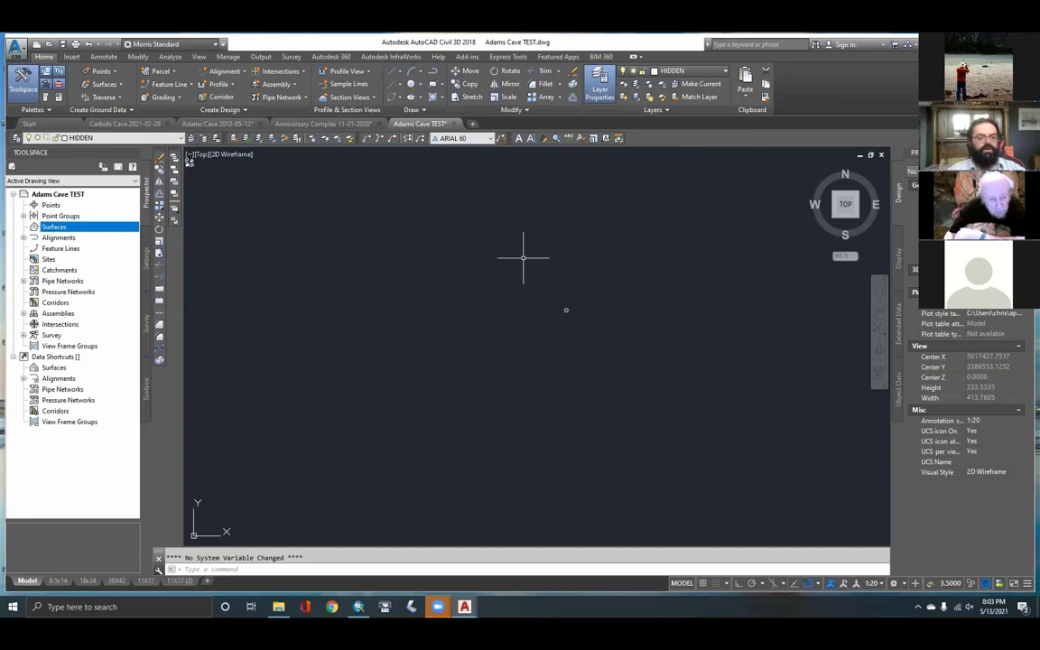
# Draw a circle with a diameter of 50 in the empty area west of the small existing circle
pyautogui.write('ci')
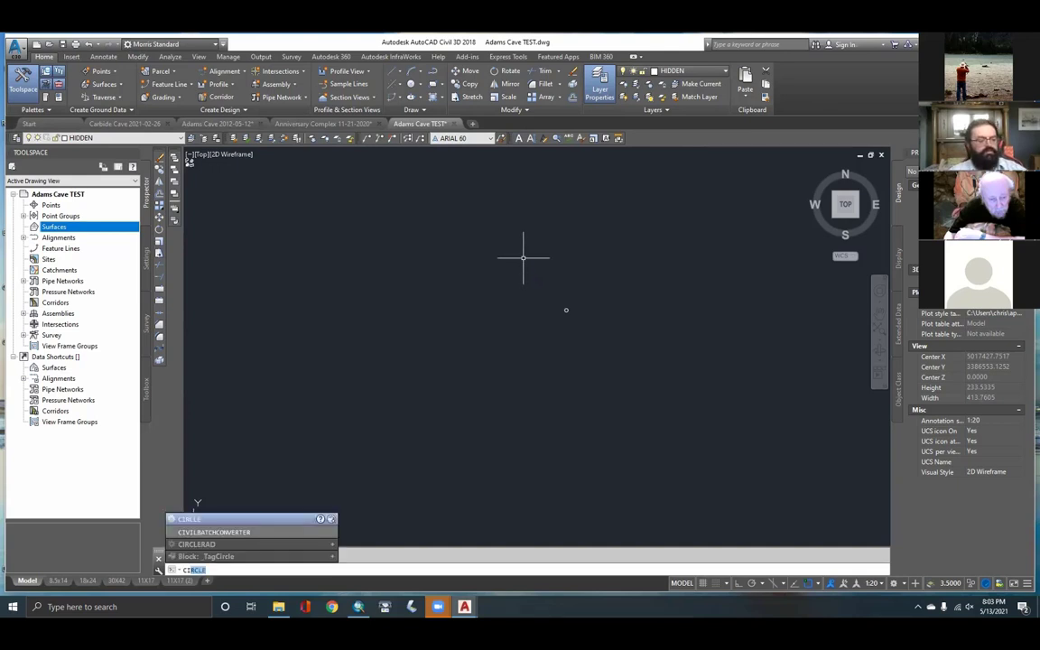
pyautogui.press('Return')
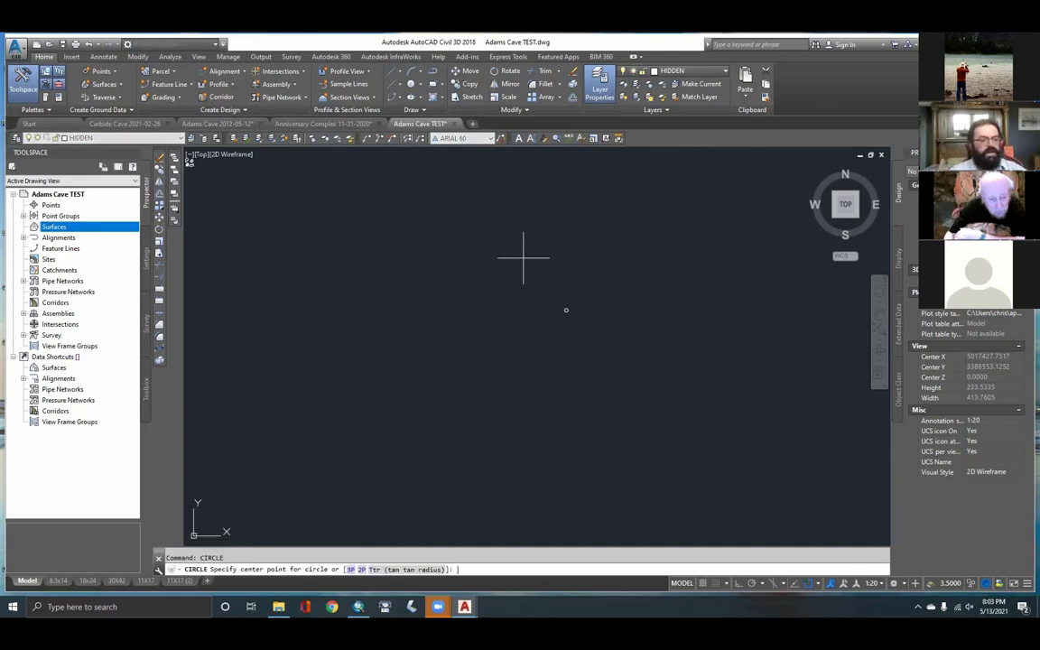
pyautogui.click(350, 315)
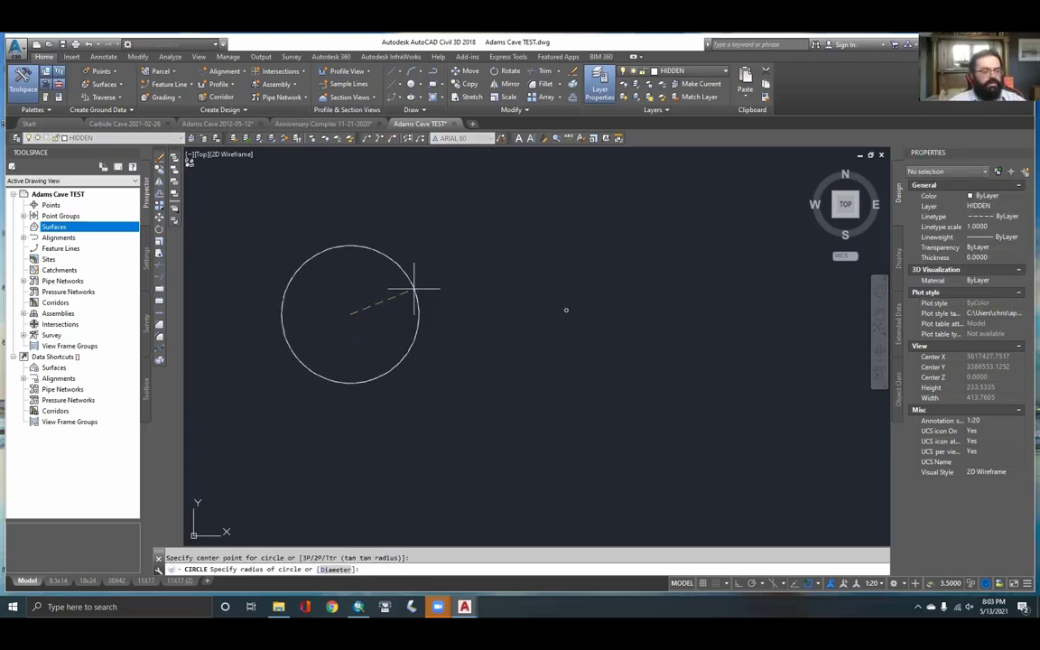
pyautogui.click(441, 267)
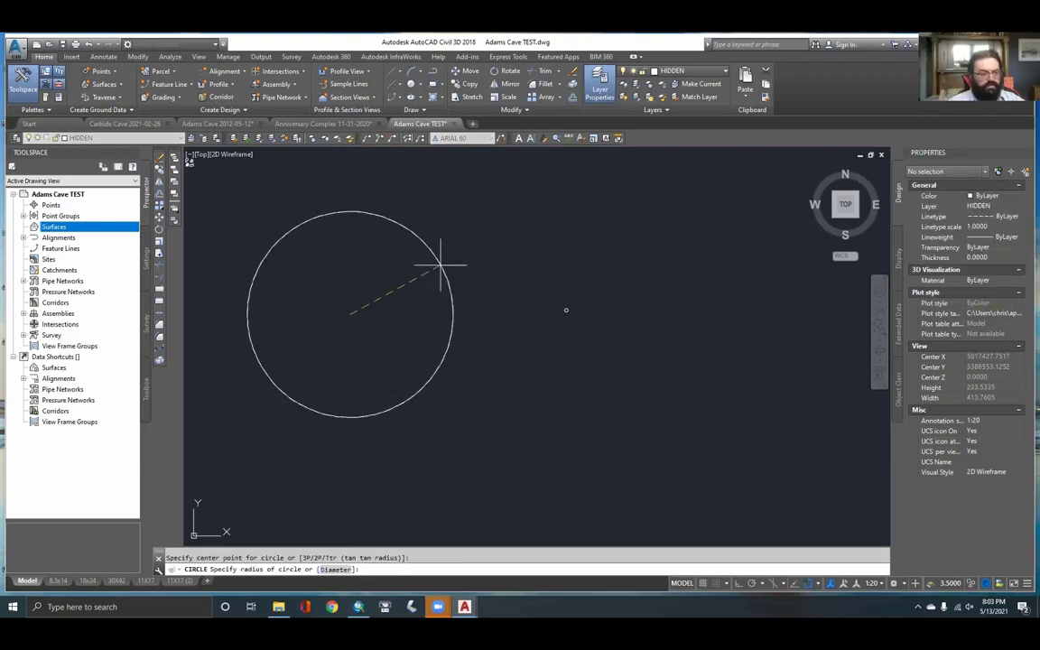
pyautogui.write('d')
pyautogui.press('Return')
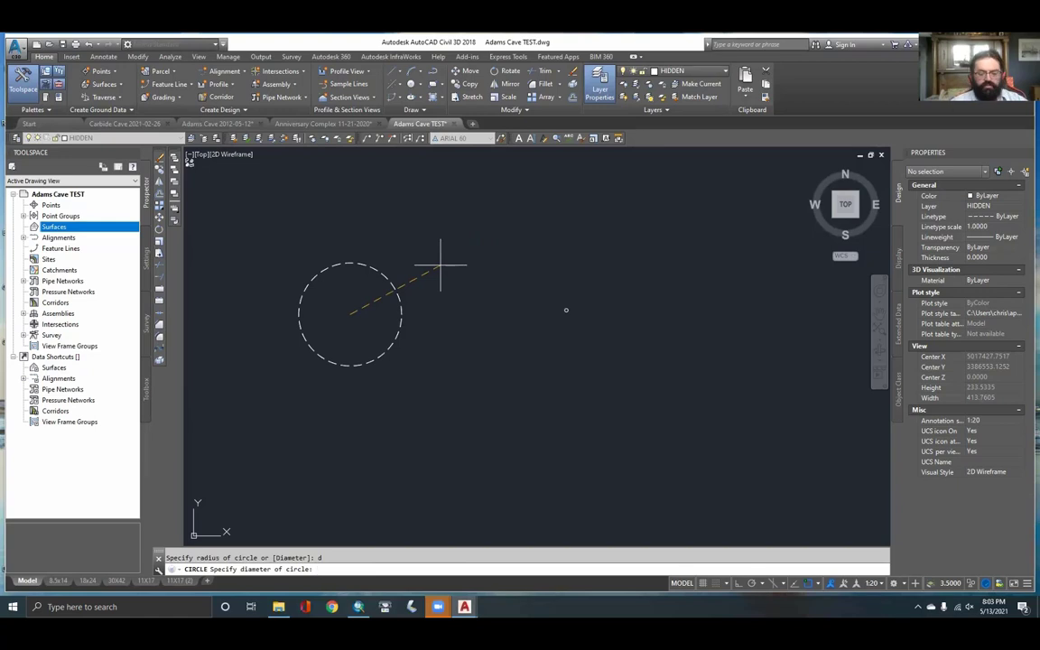
pyautogui.write('50')
pyautogui.press('Return')
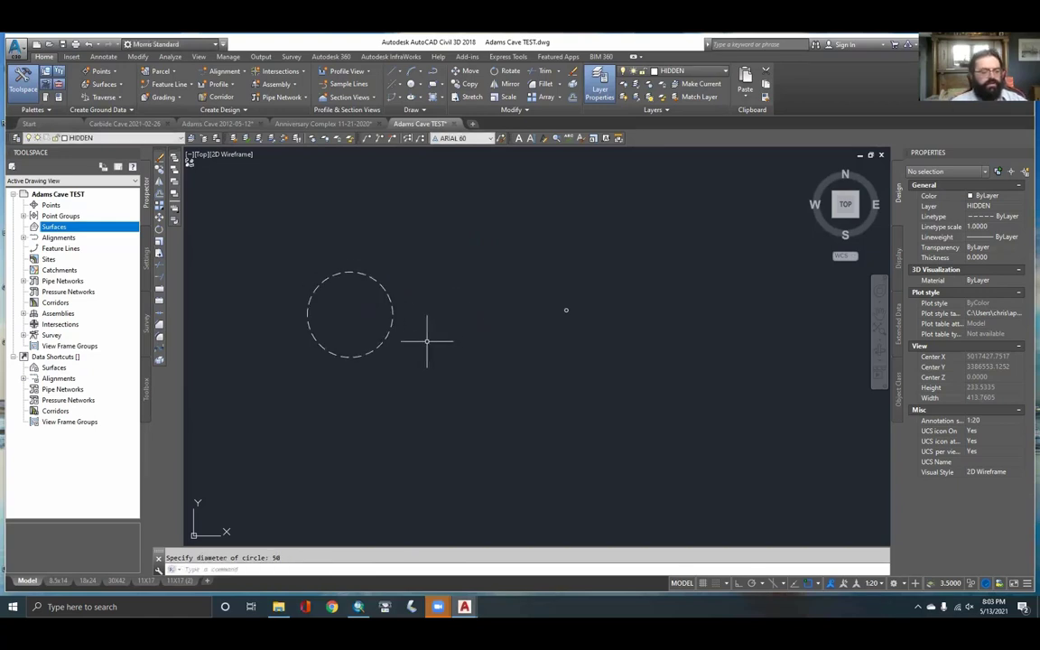
# Erase the circle with the diameter of 50
pyautogui.click(446, 395)
pyautogui.click(298, 216)
pyautogui.press('Delete')
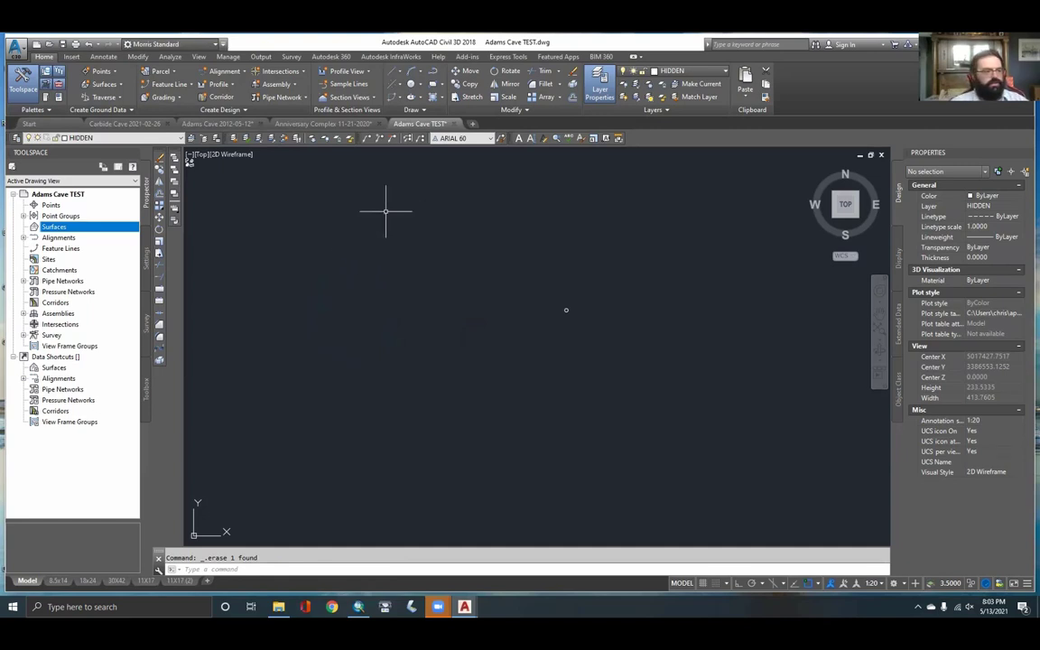
pyautogui.moveTo(410, 319); pyautogui.dragTo(429, 304, button='middle')
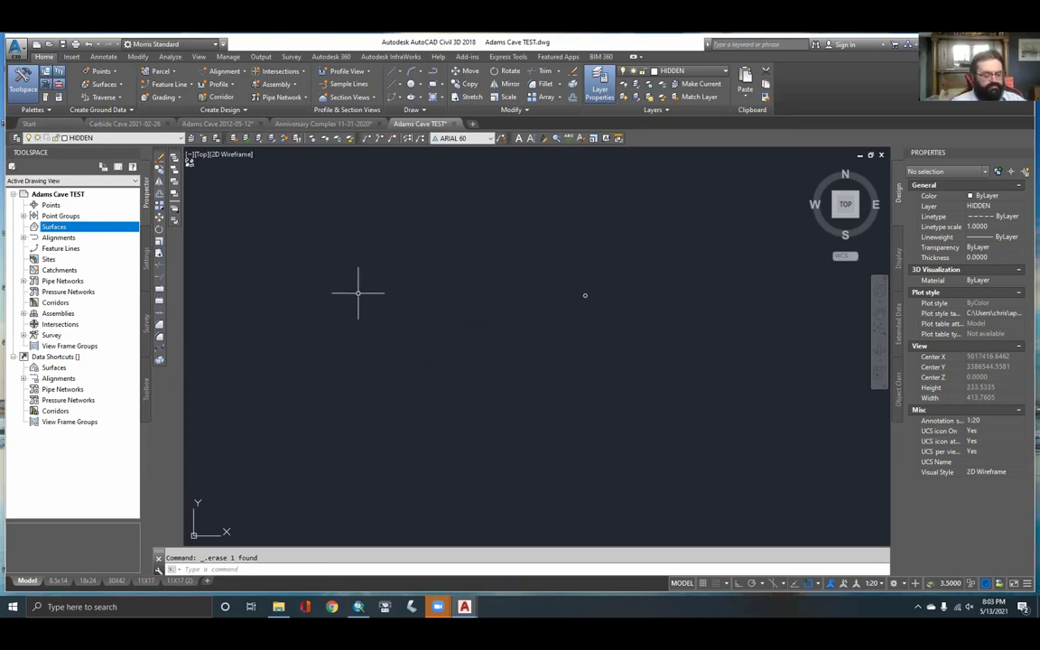
# Import the shapefile Adams Cave 2021-05-12_2Dsrv.shp with MAPIMPORT, bringing in polygons as closed polylines
pyautogui.write('mapim')
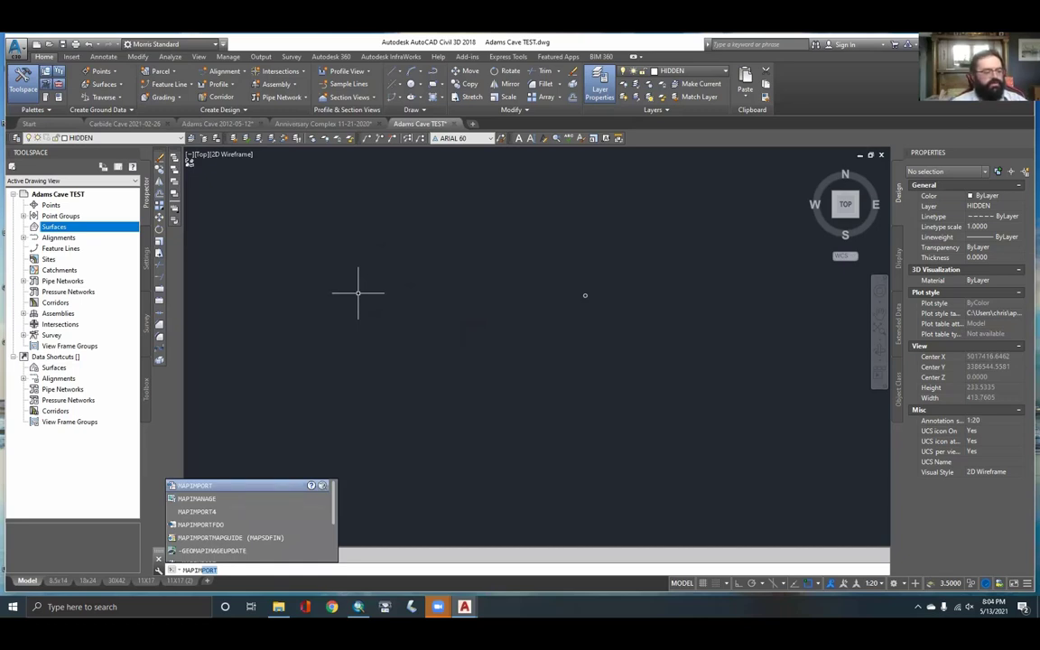
pyautogui.press('Return')
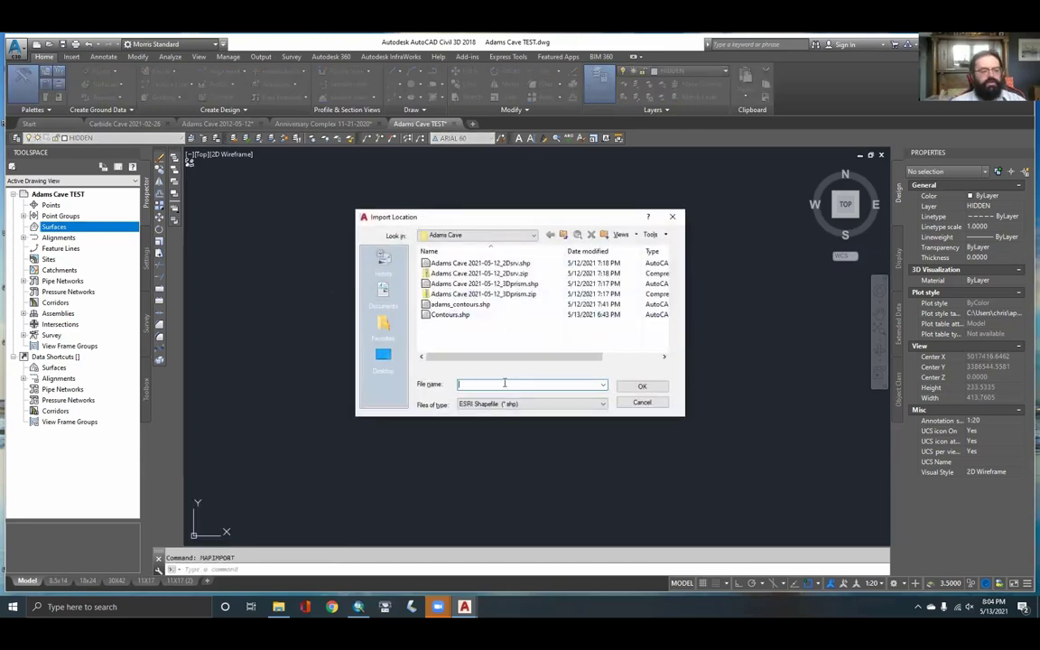
pyautogui.click(461, 264)
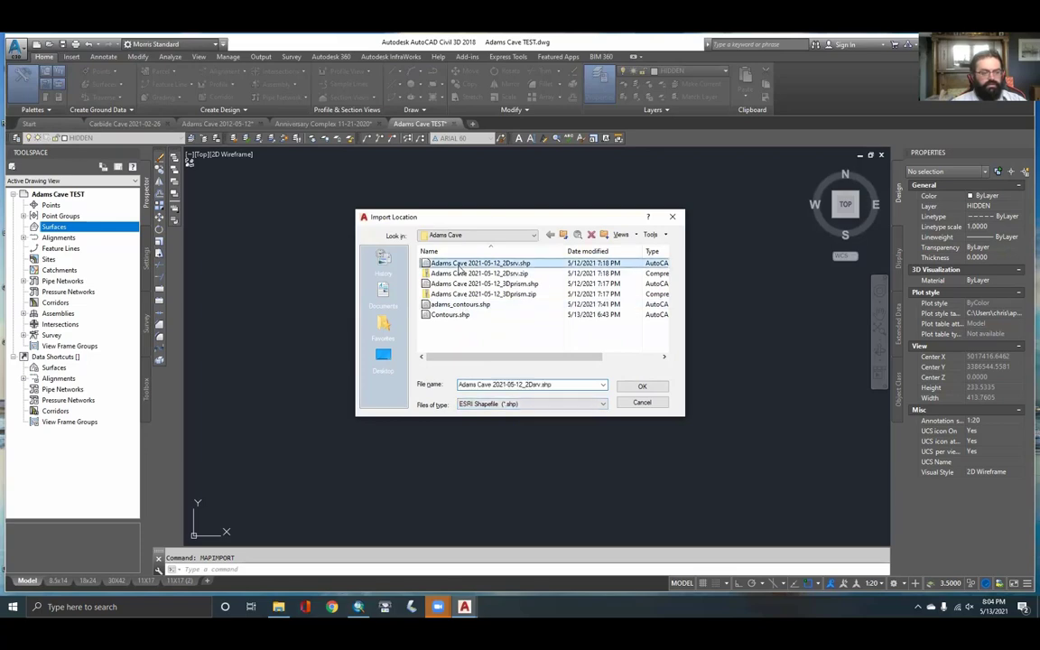
pyautogui.click(641, 385)
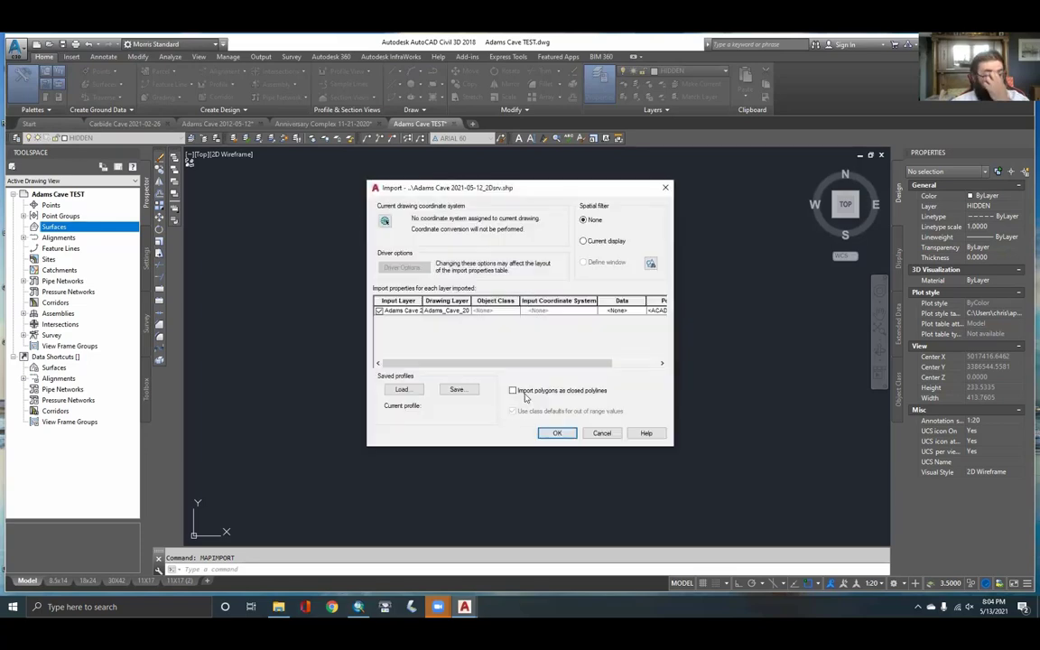
pyautogui.click(524, 391)
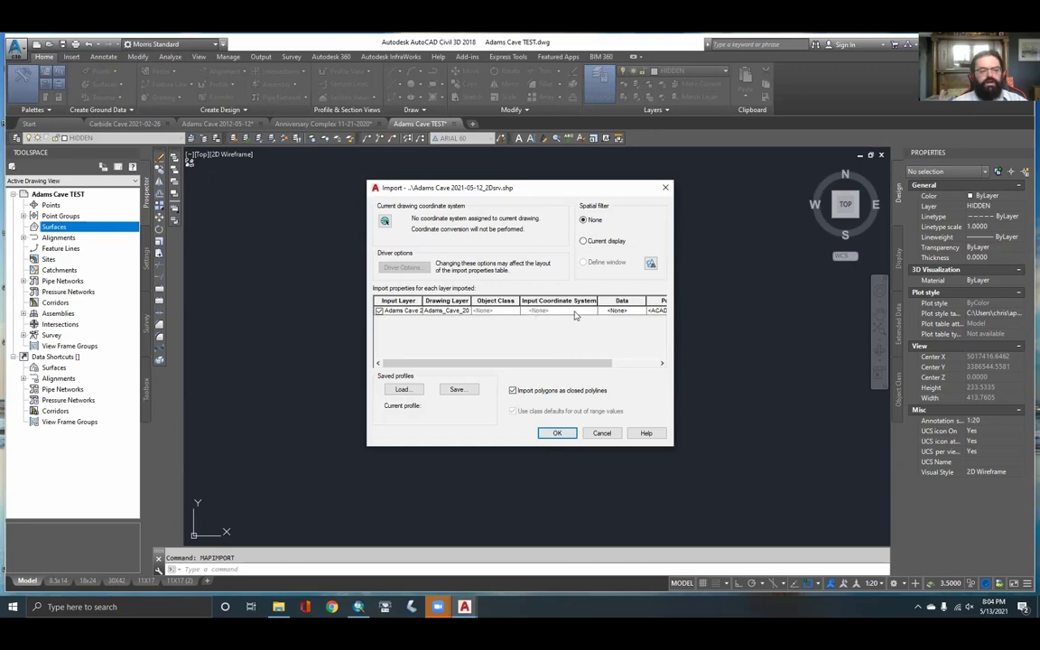
pyautogui.click(559, 434)
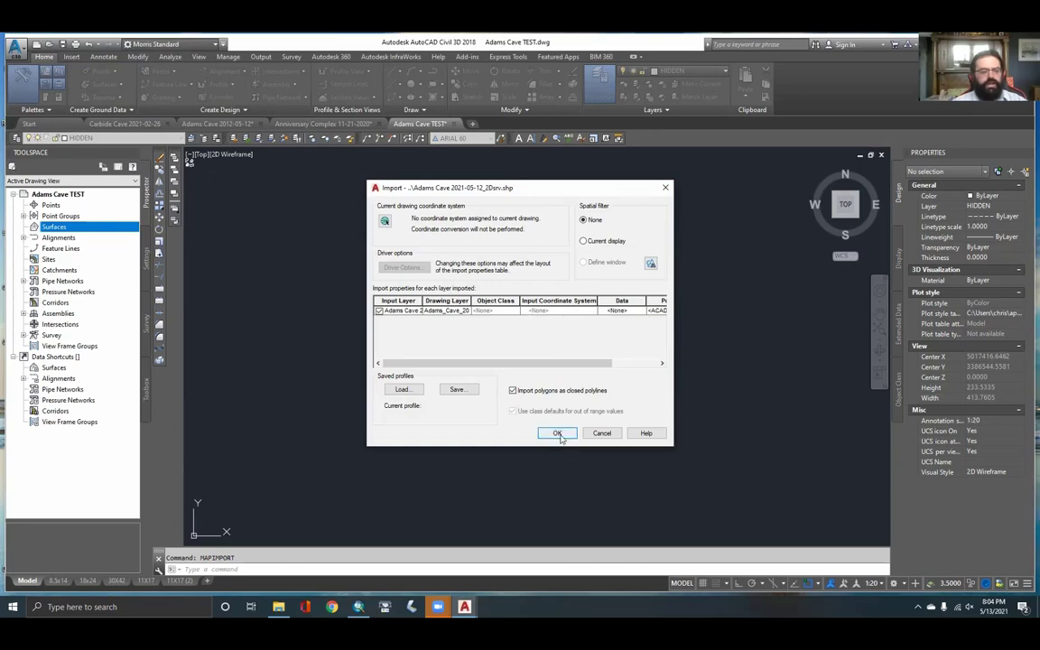
# Cut all of the imported cave survey lines at the drawing origin to the clipboard
pyautogui.middleClick(558, 295)
pyautogui.middleClick(557, 295)
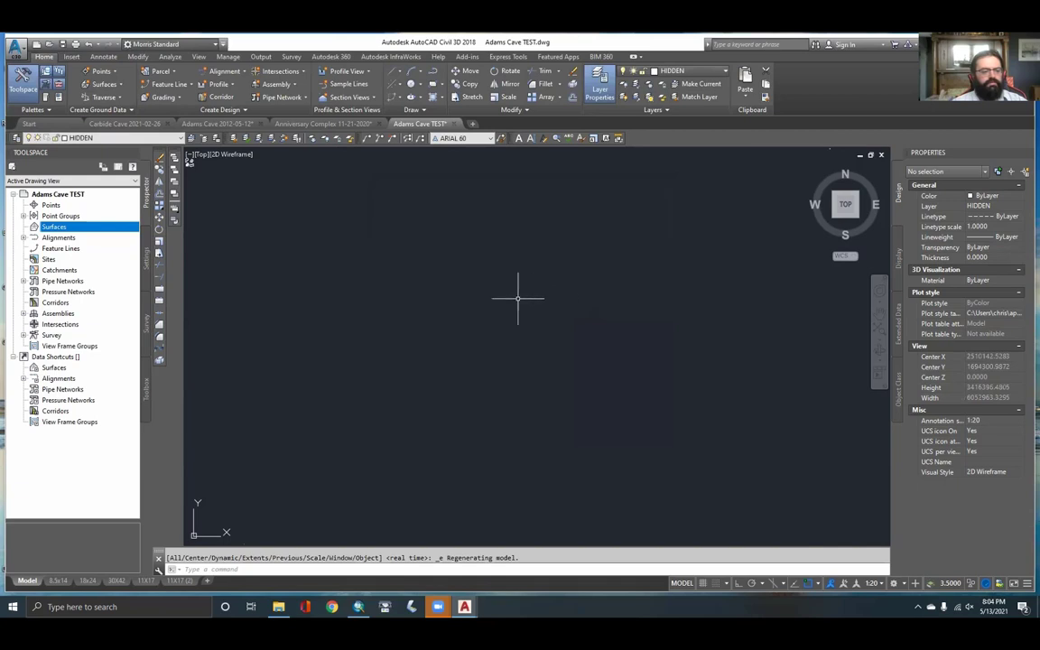
pyautogui.scroll(-2, 518, 298)
pyautogui.scroll(5, 335, 453)
pyautogui.scroll(5, 457, 454)
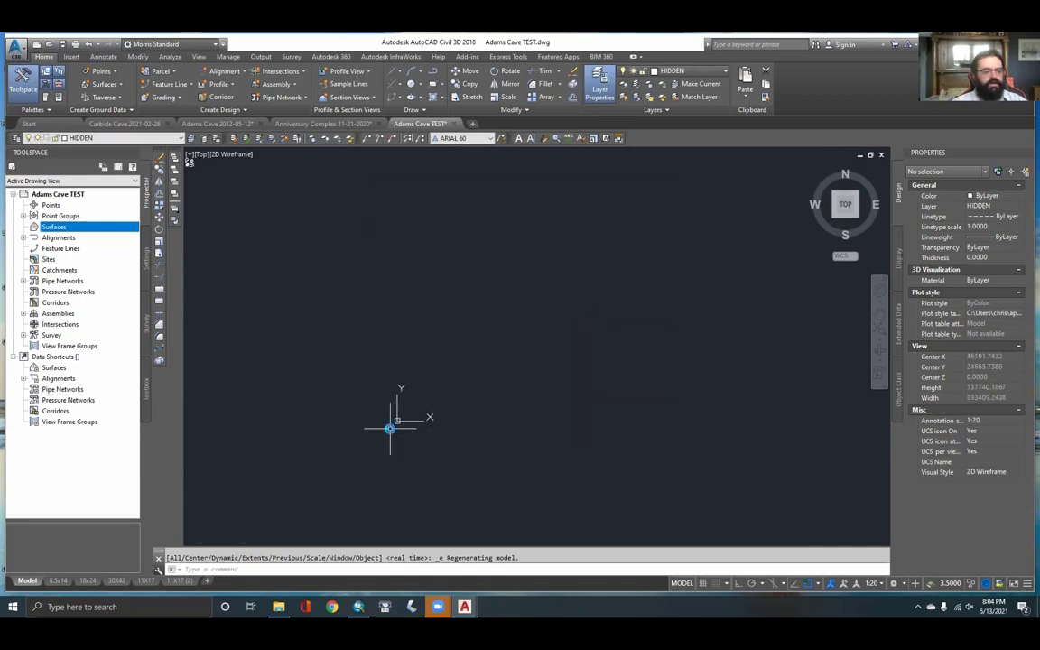
pyautogui.scroll(15, 442, 360)
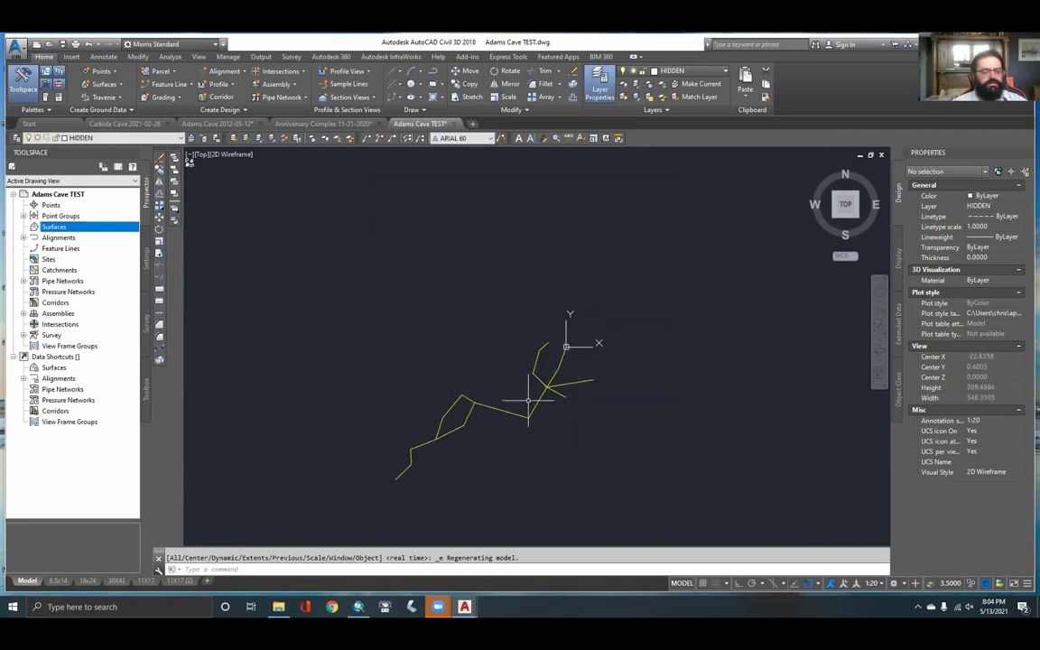
pyautogui.moveTo(383, 459); pyautogui.dragTo(365, 422, button='middle')
pyautogui.click(703, 502)
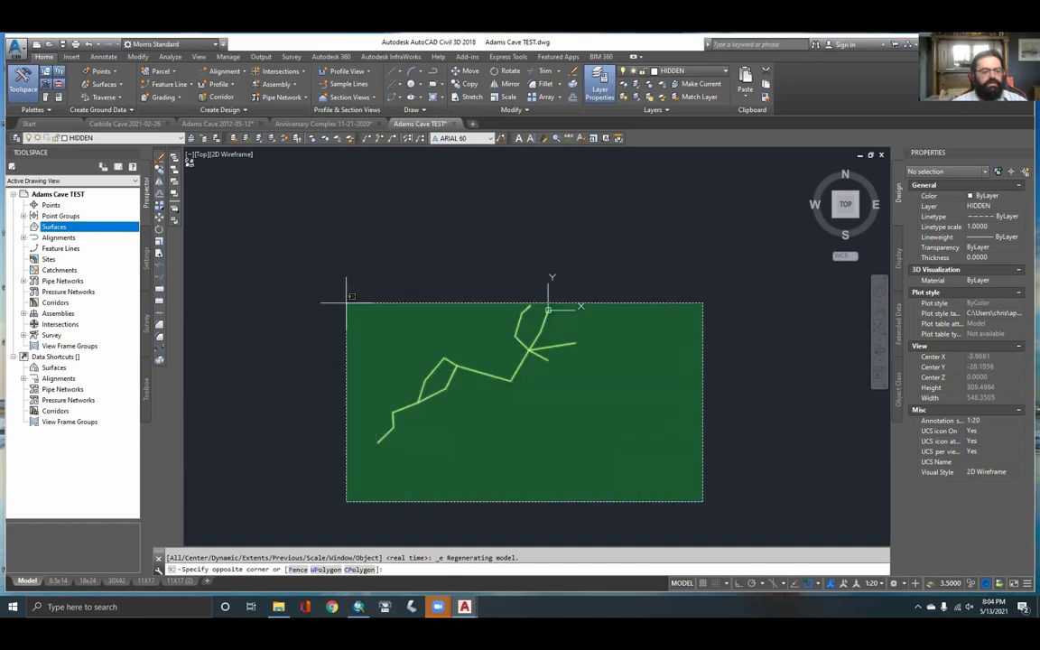
pyautogui.click(346, 302)
pyautogui.press('Delete')
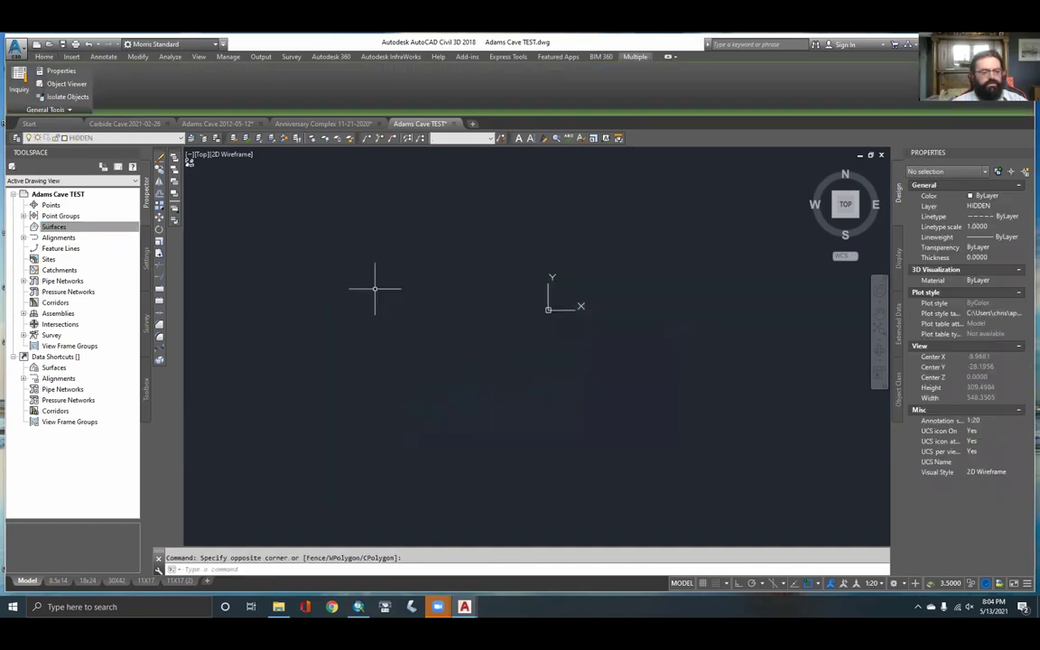
# Locate the small circle on layer 0 and examine its center coordinates and radius in its properties
pyautogui.middleClick(375, 289)
pyautogui.middleClick(374, 289)
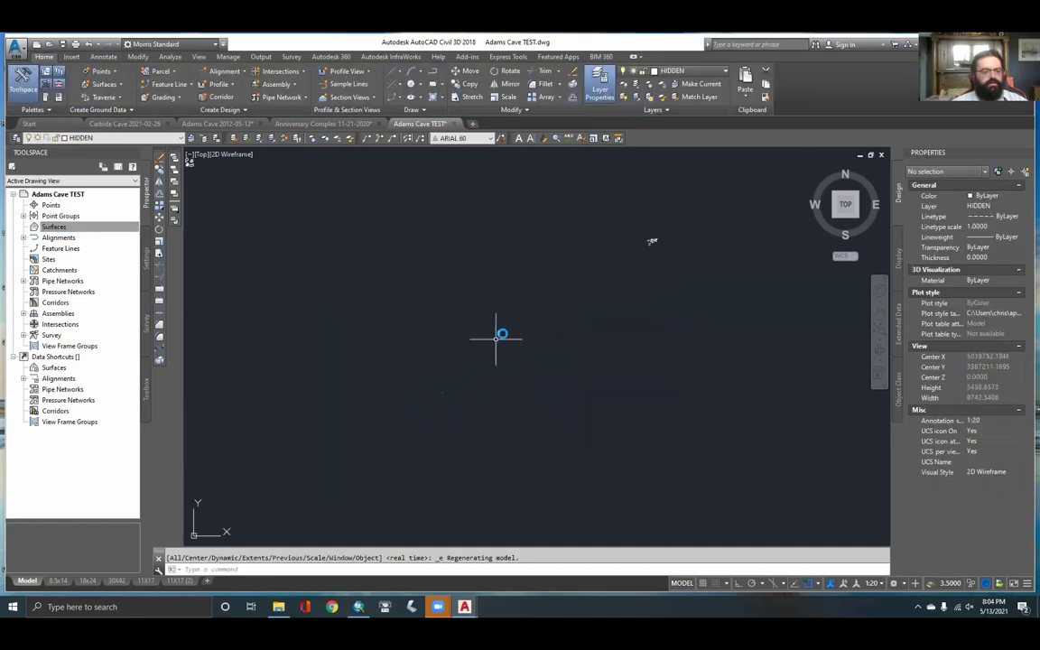
pyautogui.scroll(15, 511, 362)
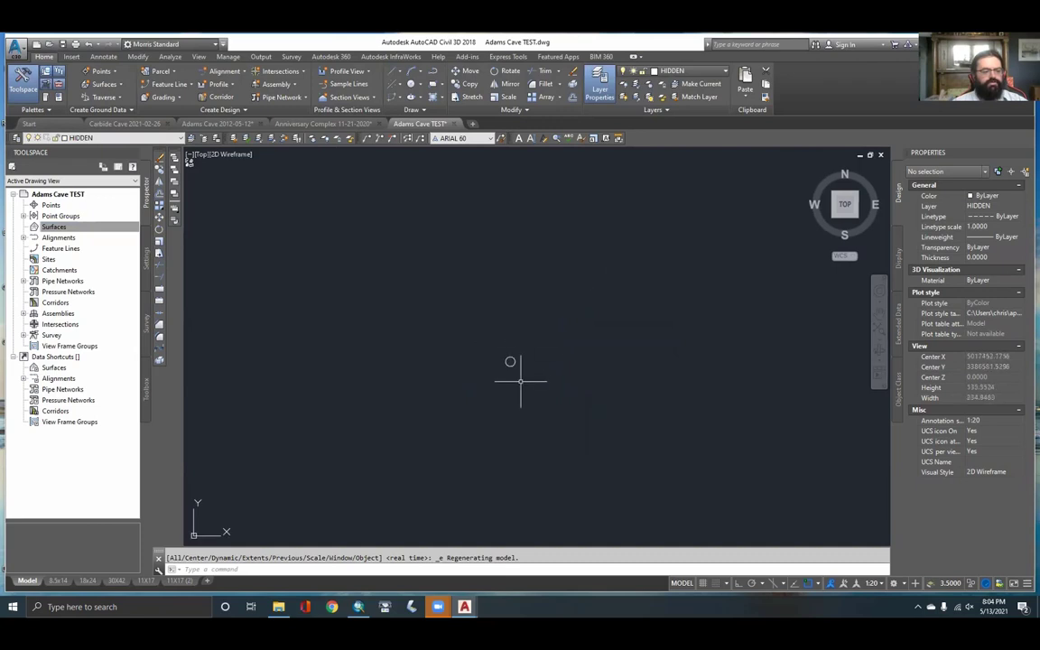
pyautogui.click(495, 342)
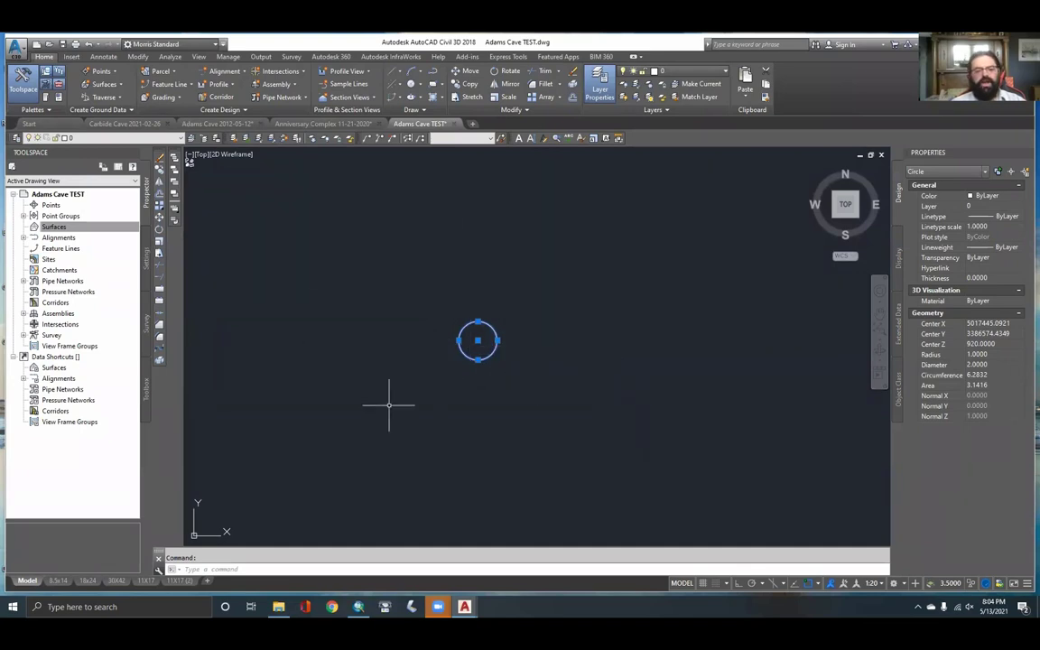
pyautogui.moveTo(477, 379)
pyautogui.mouseDown(button='middle')
pyautogui.moveTo(509, 367)
pyautogui.moveTo(481, 342)
pyautogui.mouseUp(button='middle')
pyautogui.press('Escape')
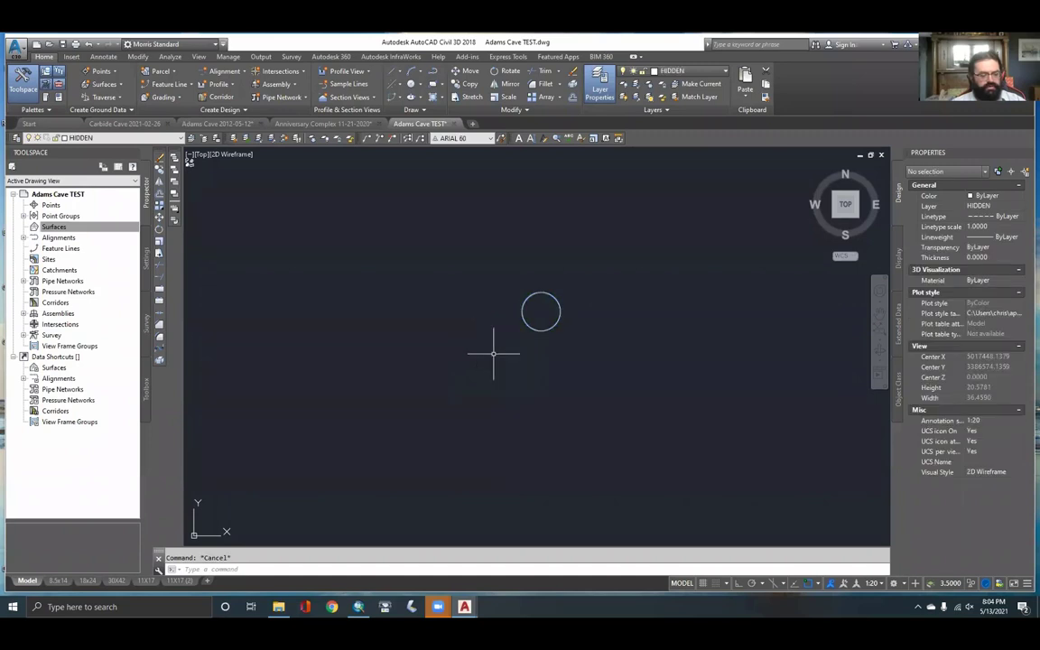
# Paste the cut cave survey lines into the drawing east of the small circle
pyautogui.hotkey('ctrl', 'v')
pyautogui.scroll(-10, 454, 300)
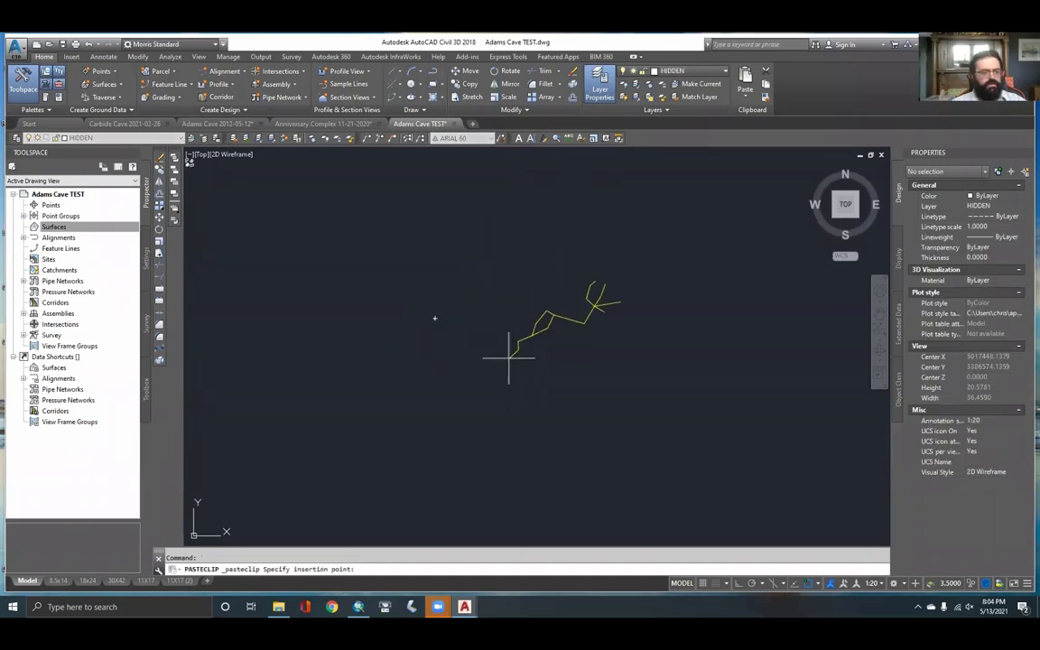
pyautogui.press('Escape')
# Move the pasted cave survey lines from the upper end of their northeastern branch to the center of the small circle
pyautogui.write('m')
pyautogui.press('Return')
pyautogui.click(650, 435)
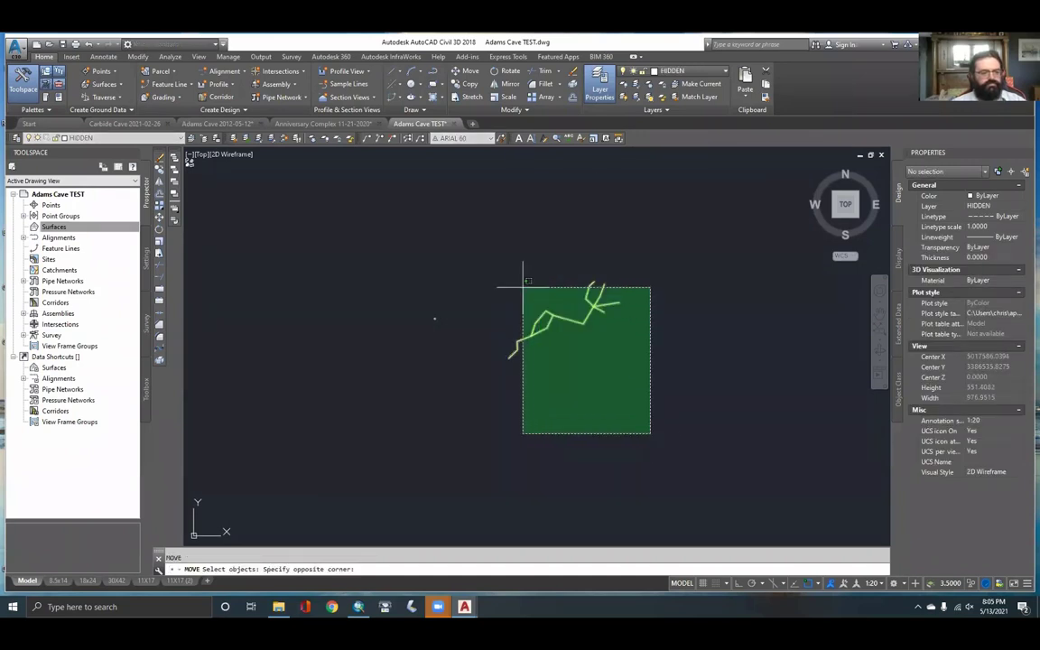
pyautogui.click(486, 231)
pyautogui.press('Return')
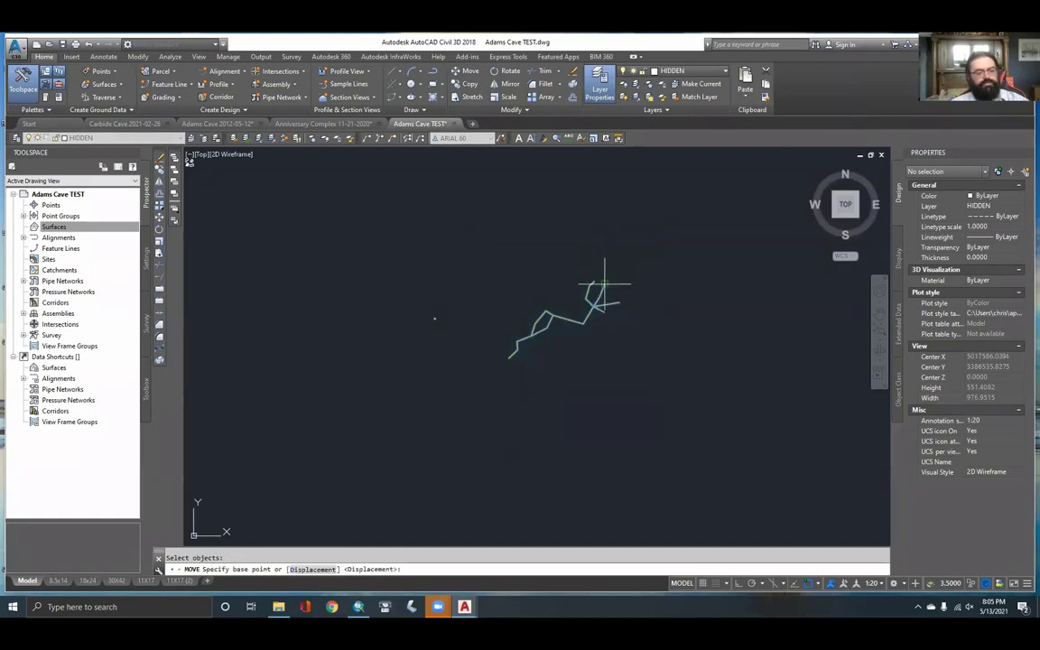
pyautogui.scroll(2, 602, 285)
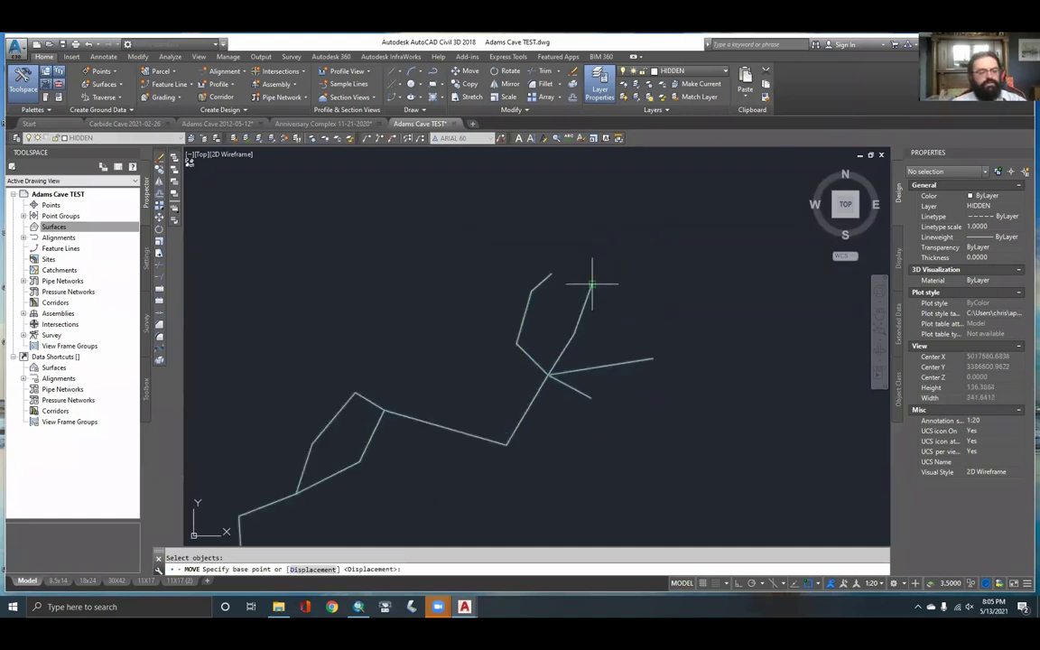
pyautogui.click(592, 286)
pyautogui.scroll(-3, 622, 279)
pyautogui.scroll(5, 464, 302)
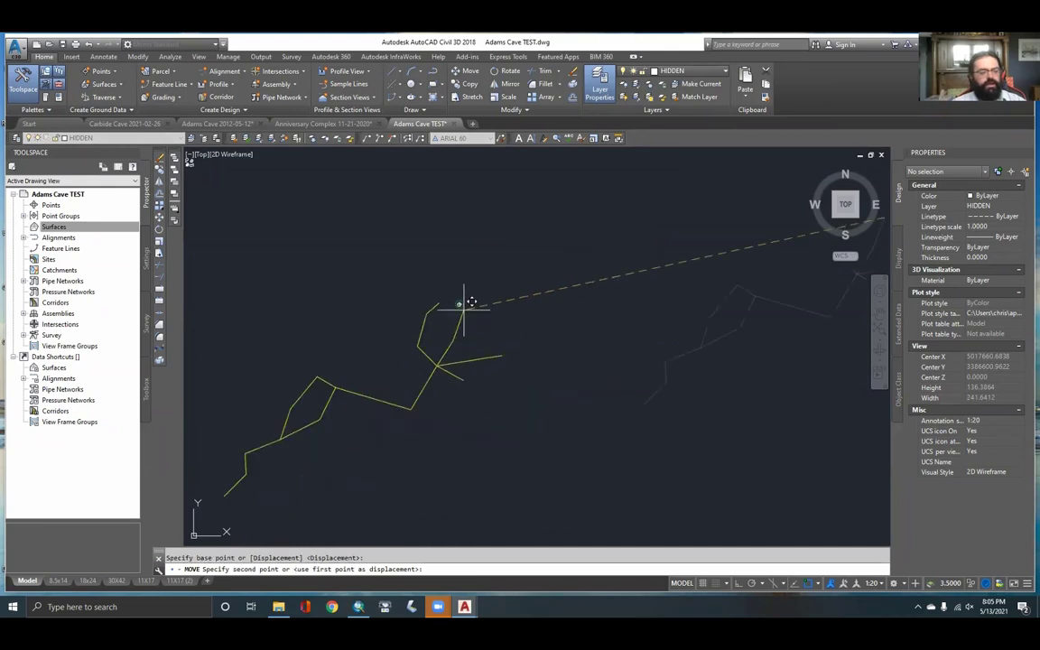
pyautogui.scroll(6, 453, 292)
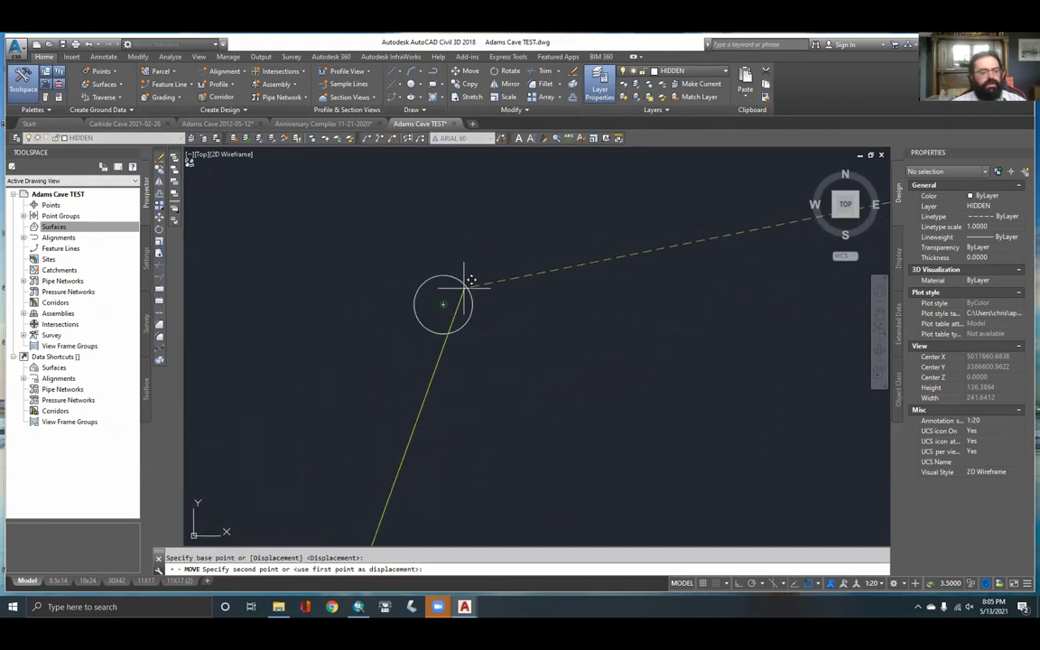
pyautogui.click(444, 302)
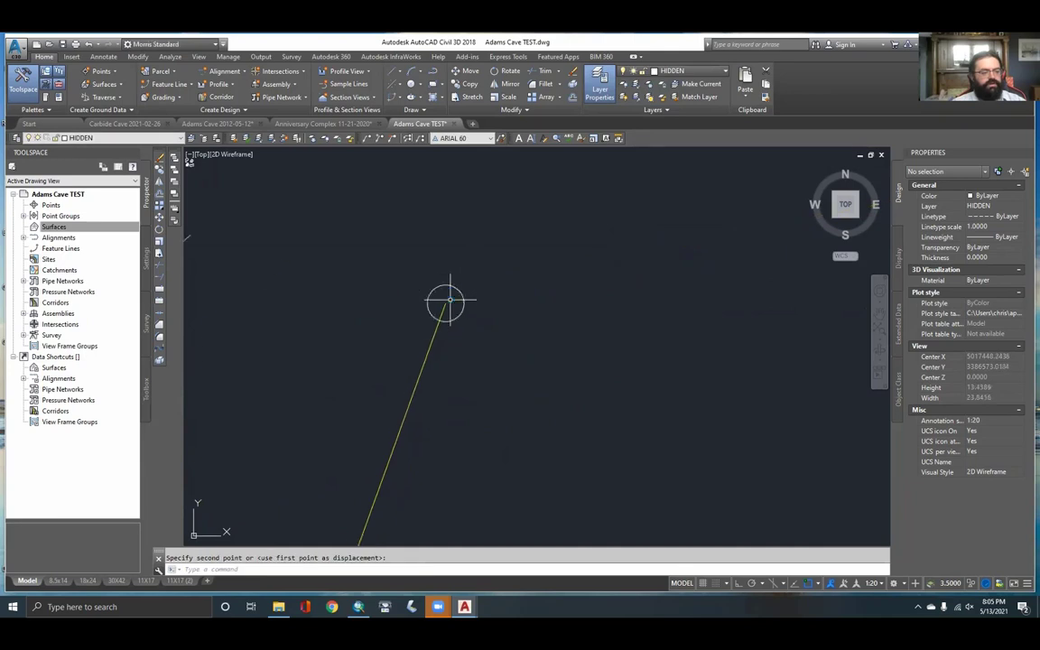
pyautogui.scroll(-6, 451, 298)
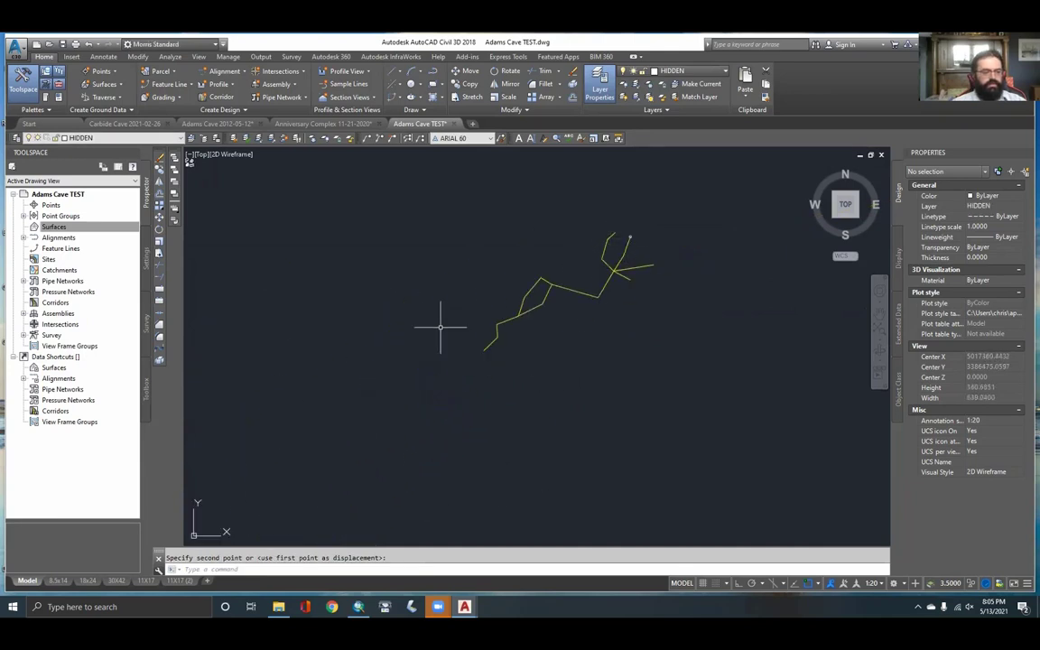
pyautogui.scroll(6, 625, 238)
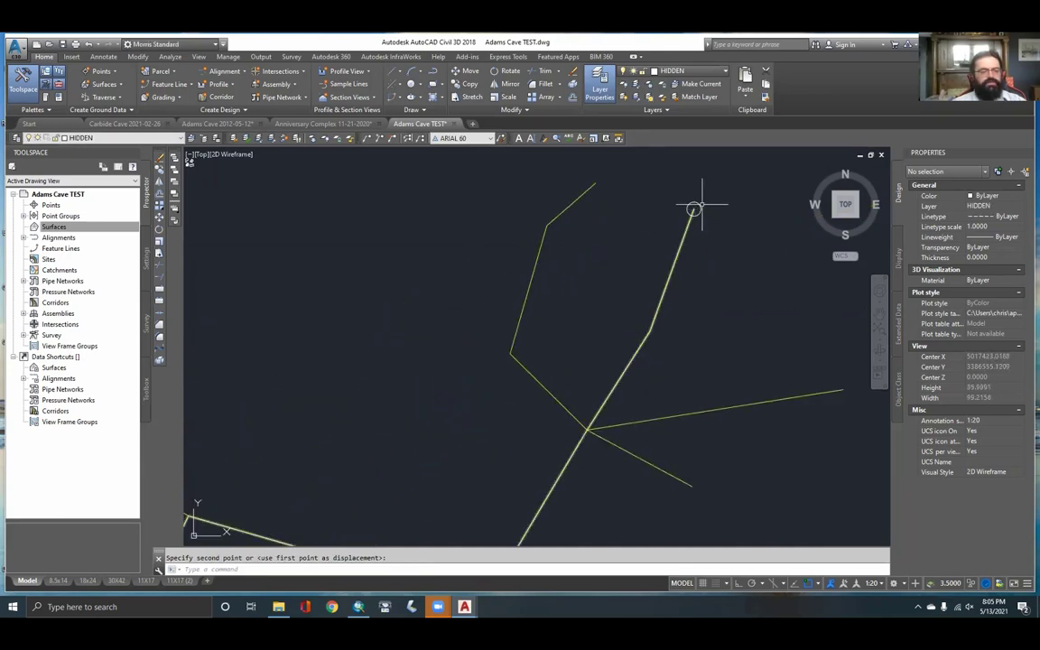
pyautogui.scroll(-4, 694, 209)
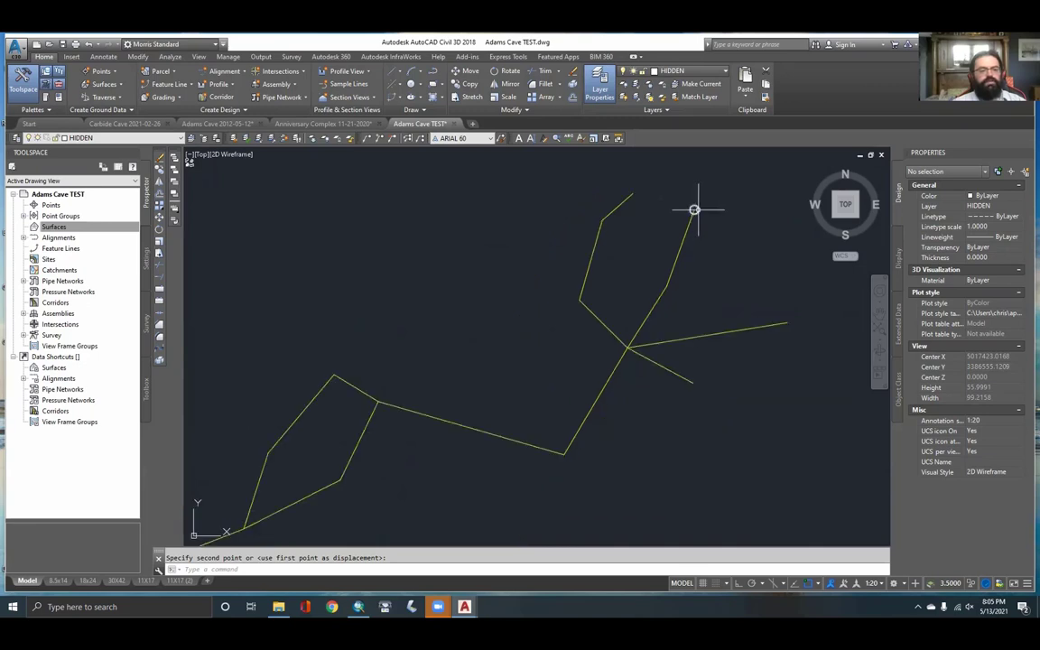
pyautogui.scroll(1, 689, 212)
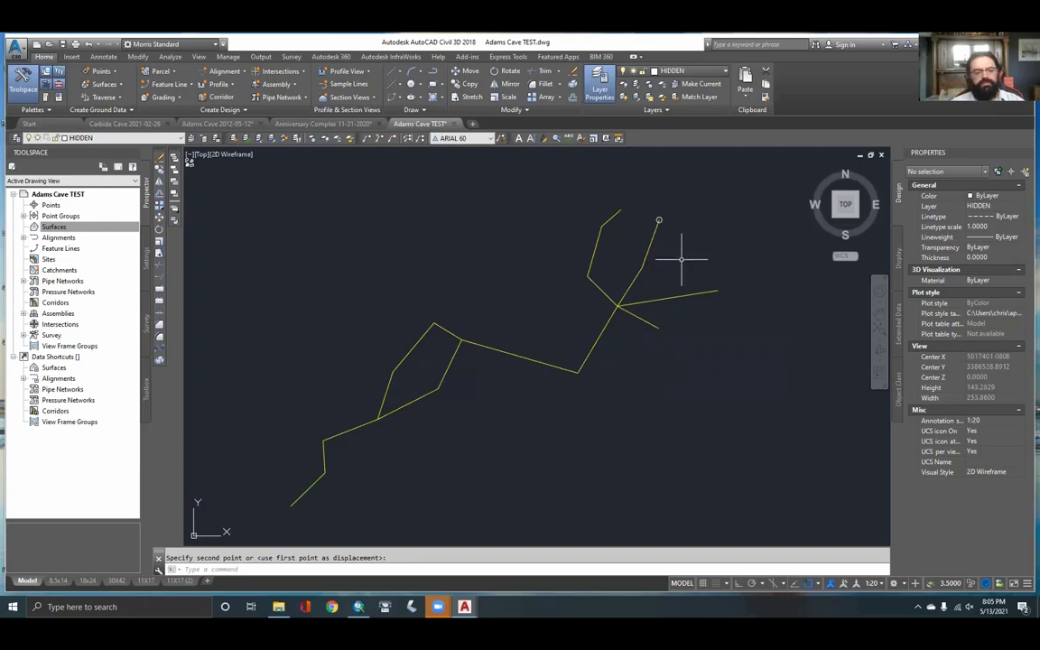
pyautogui.scroll(-2, 643, 342)
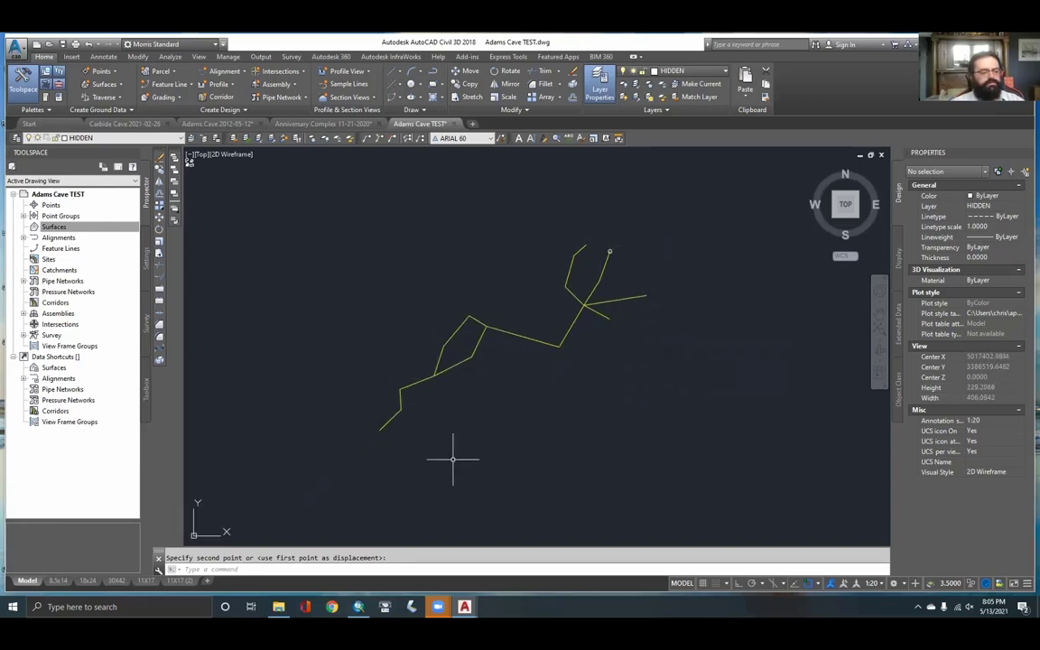
# Insert Adams Cave Plan 2021-04-12.jpg from the Adams Cave folder east of the line plot, about 213 units wide, with 0 rotation
pyautogui.click(279, 607)
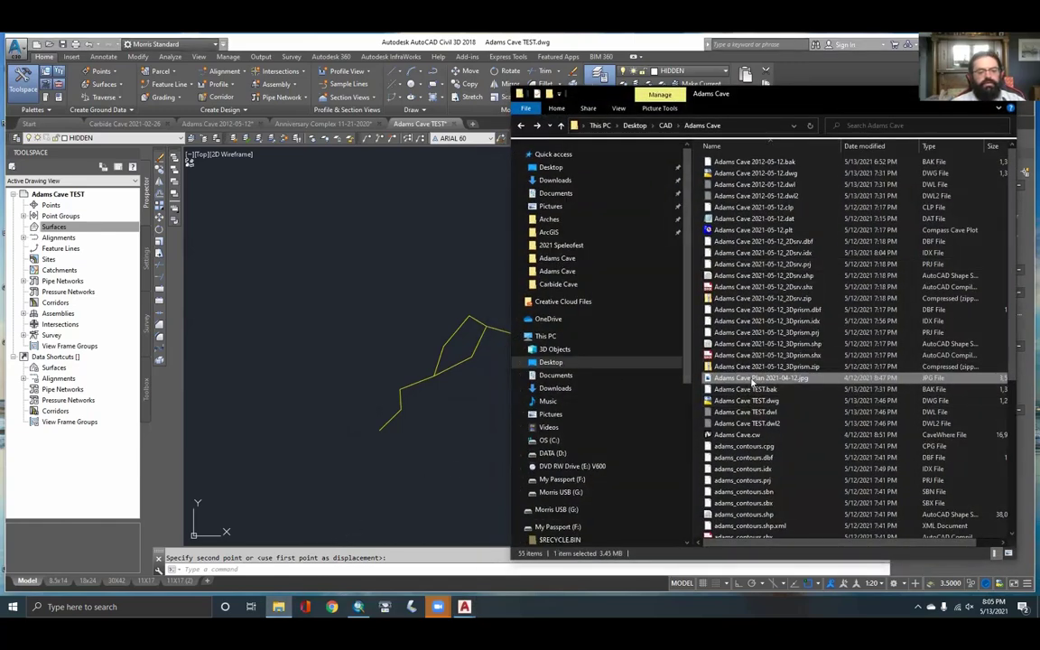
pyautogui.moveTo(796, 380)
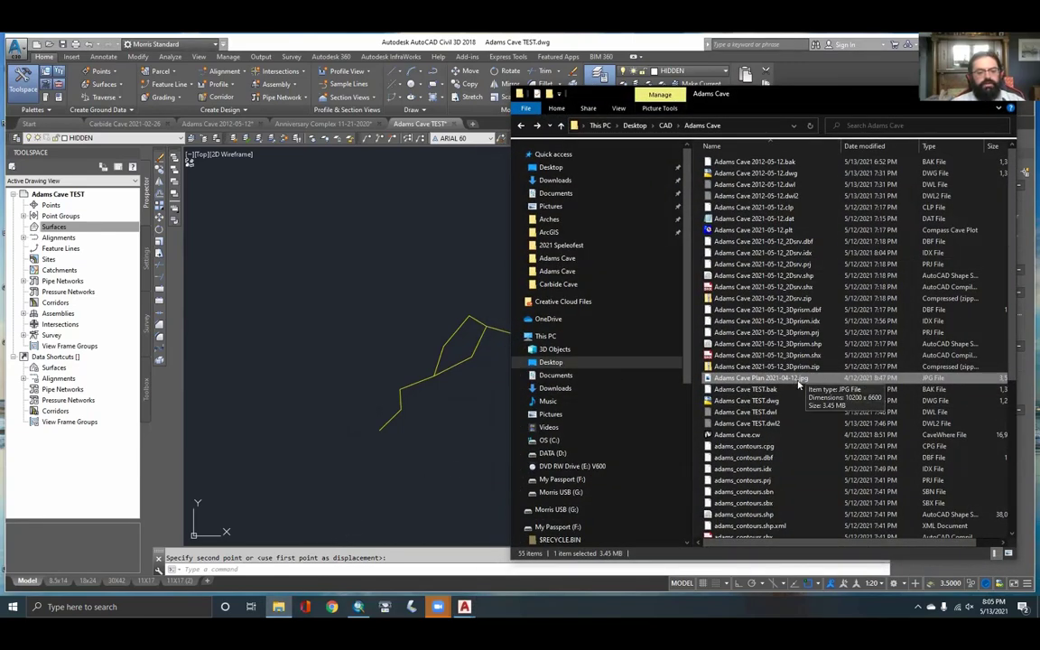
pyautogui.moveTo(795, 381)
pyautogui.mouseDown()
pyautogui.moveTo(685, 350)
pyautogui.moveTo(587, 344)
pyautogui.moveTo(352, 280)
pyautogui.moveTo(318, 260)
pyautogui.mouseUp()
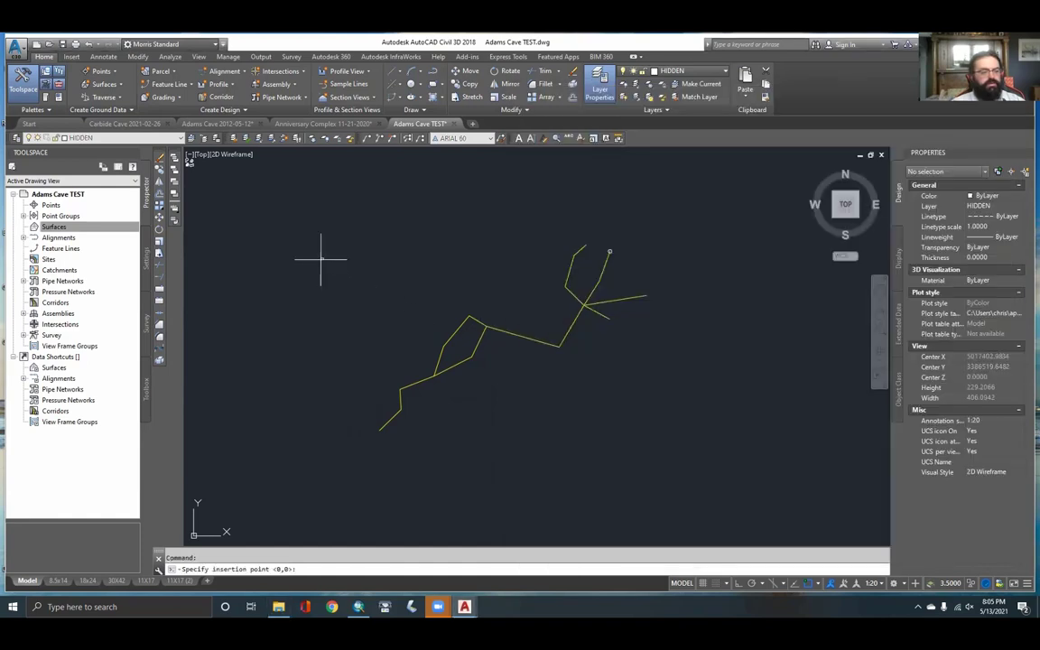
pyautogui.scroll(-4, 318, 267)
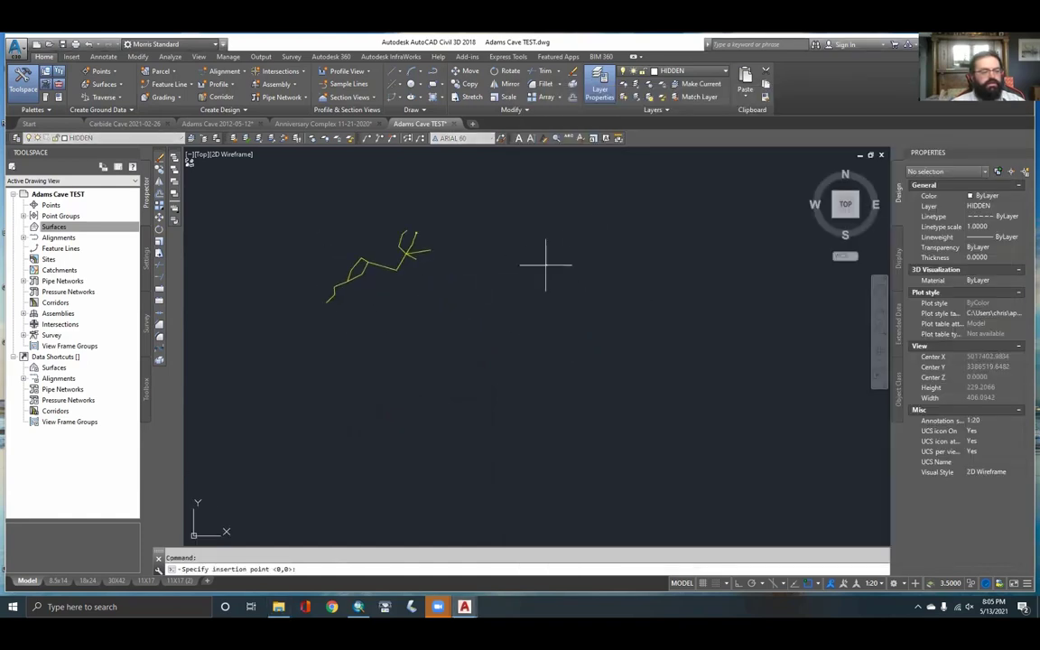
pyautogui.click(528, 289)
pyautogui.click(630, 271)
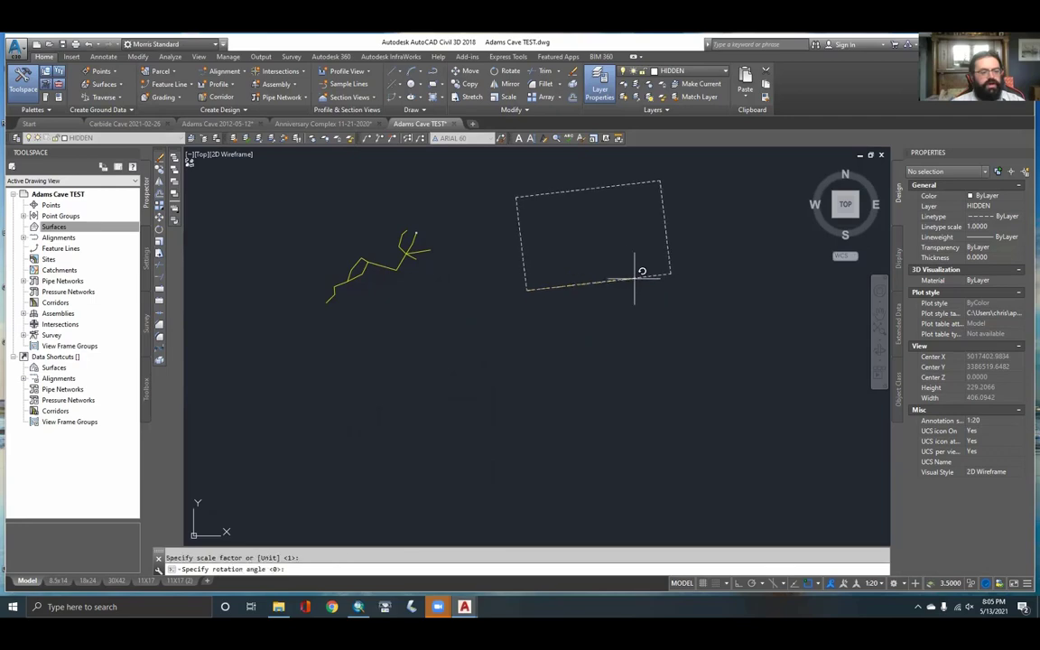
pyautogui.press('Return')
# Move the inserted cave plan image to the SKETCHES - DONE layer
pyautogui.scroll(6, 594, 219)
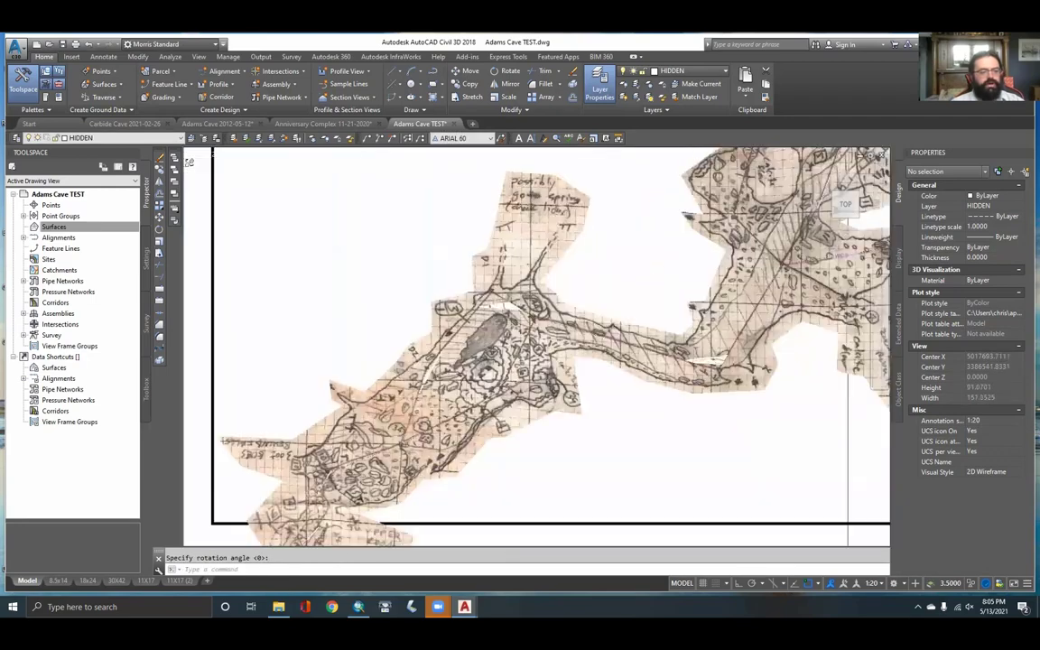
pyautogui.scroll(-1, 503, 273)
pyautogui.moveTo(503, 273); pyautogui.dragTo(415, 307, button='middle')
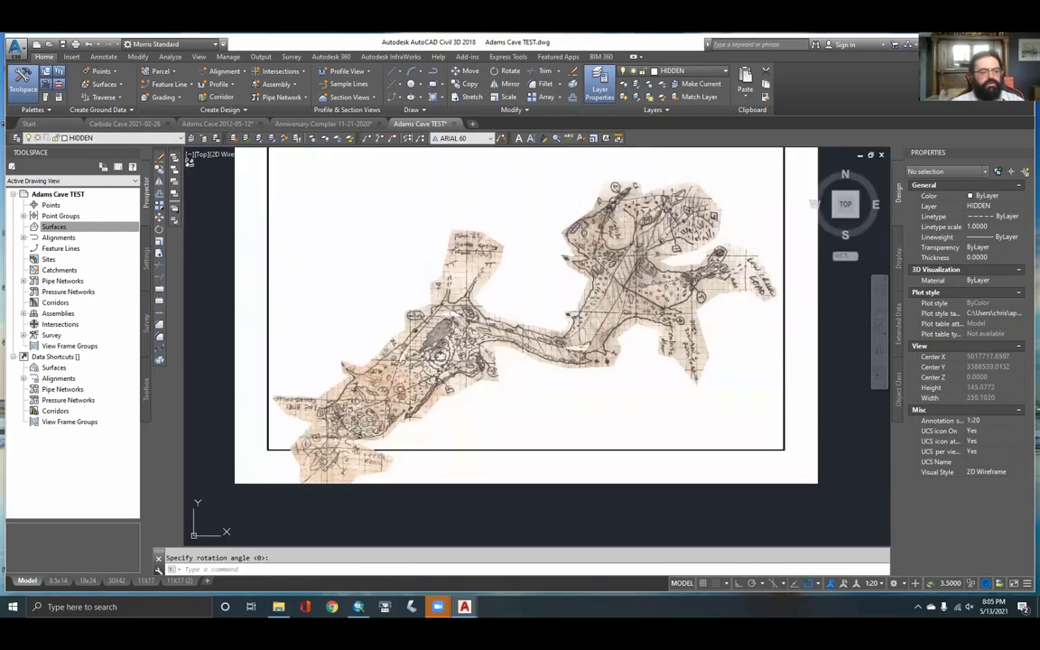
pyautogui.click(817, 500)
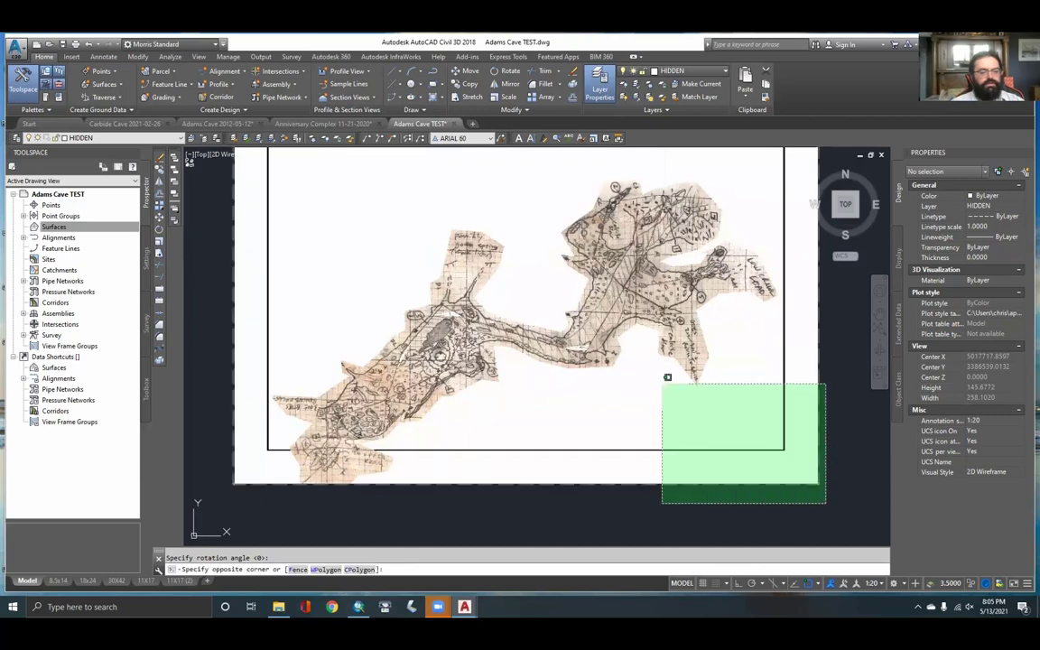
pyautogui.click(666, 379)
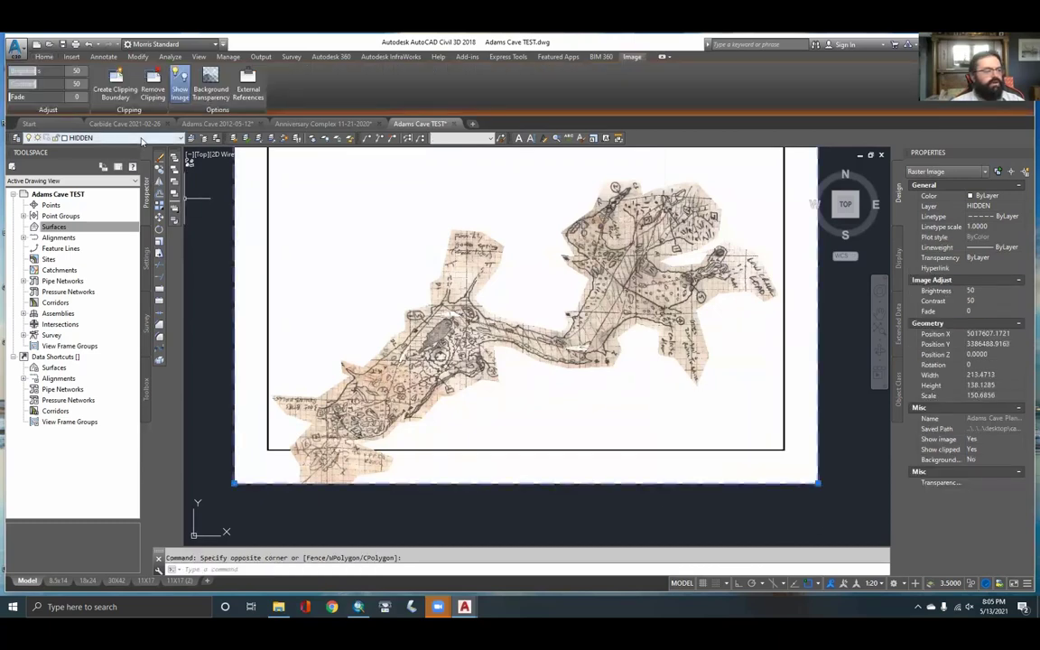
pyautogui.click(142, 140)
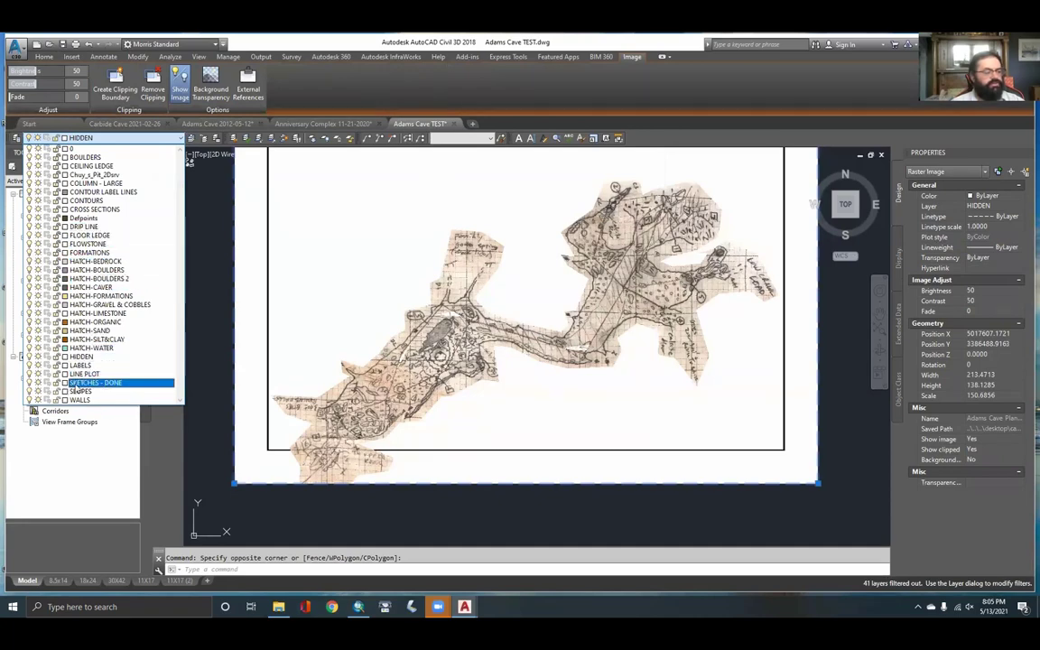
pyautogui.click(90, 383)
# Set the cave plan image's fade to 50 and deselect the image
pyautogui.scroll(-2, 506, 317)
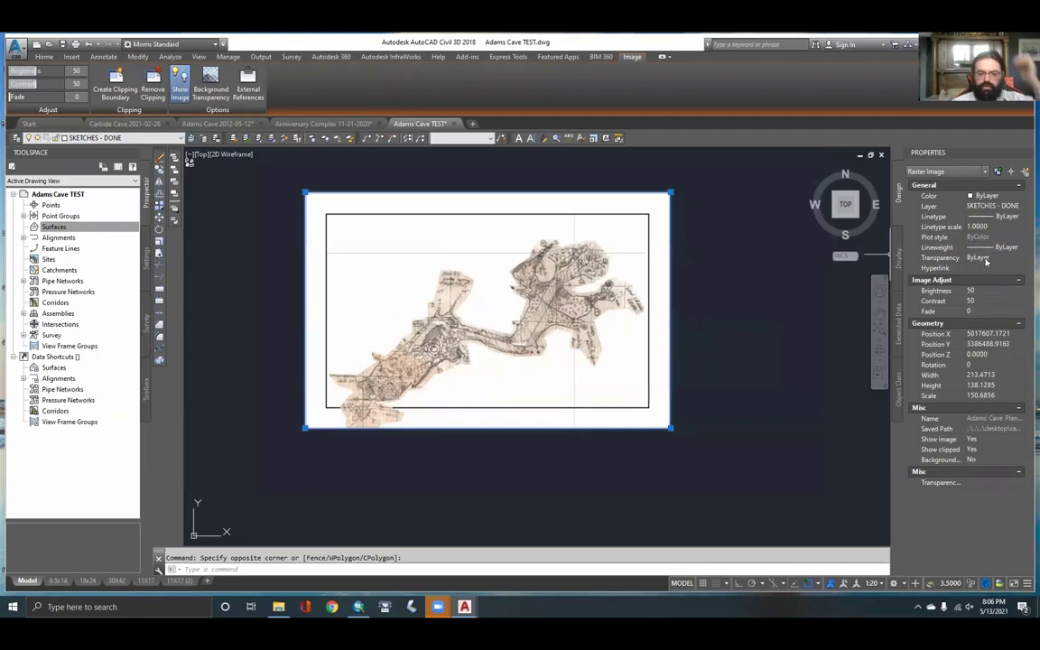
pyautogui.click(994, 310)
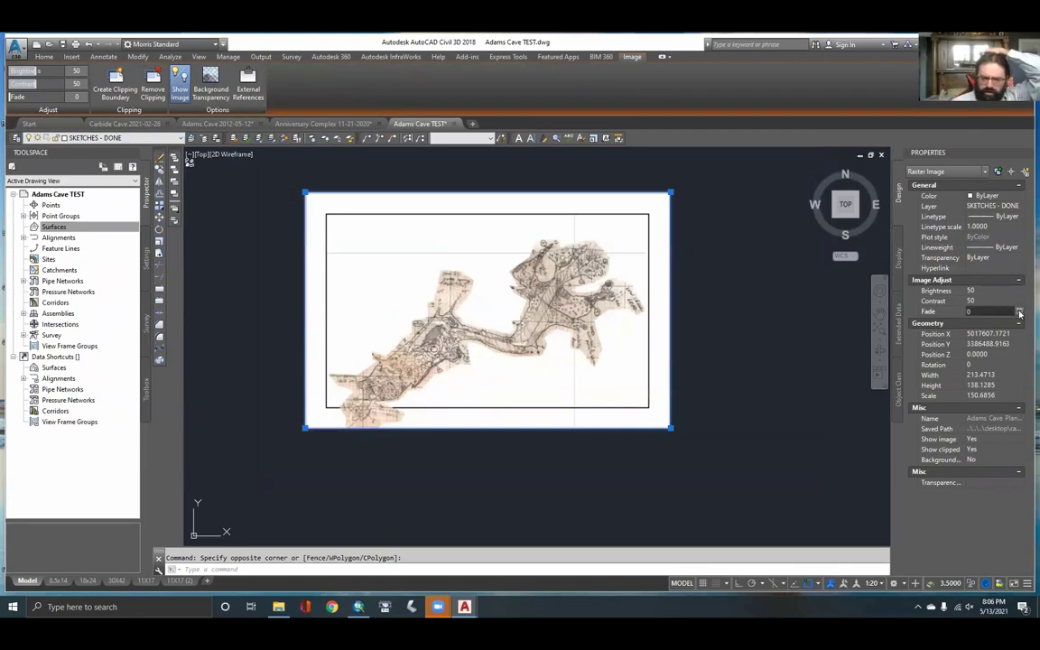
pyautogui.click(1020, 312)
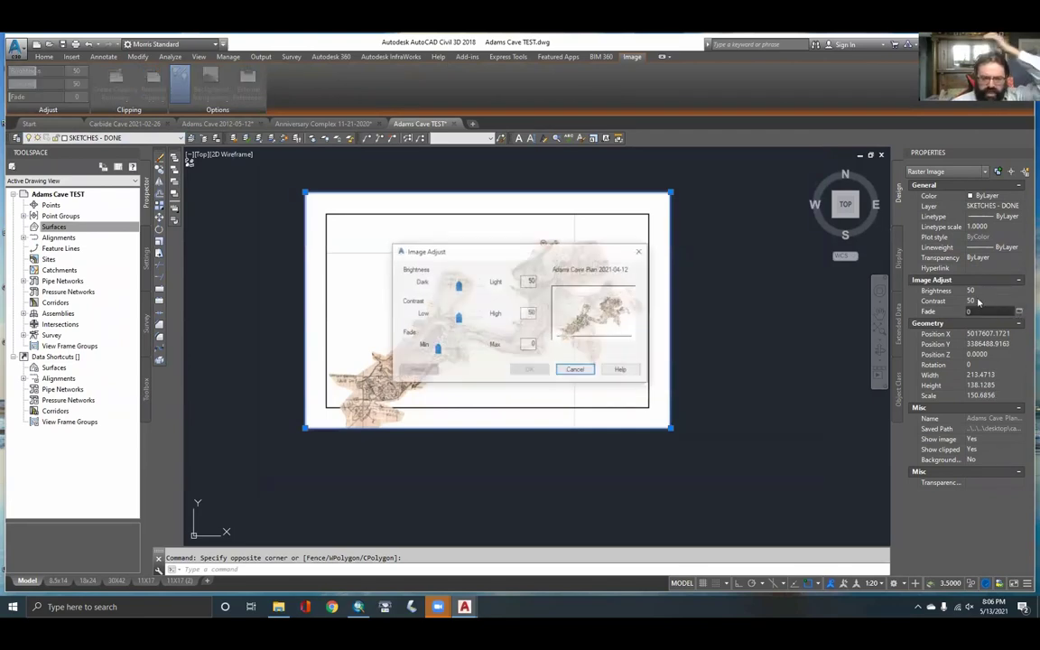
pyautogui.click(530, 344)
pyautogui.write('5')
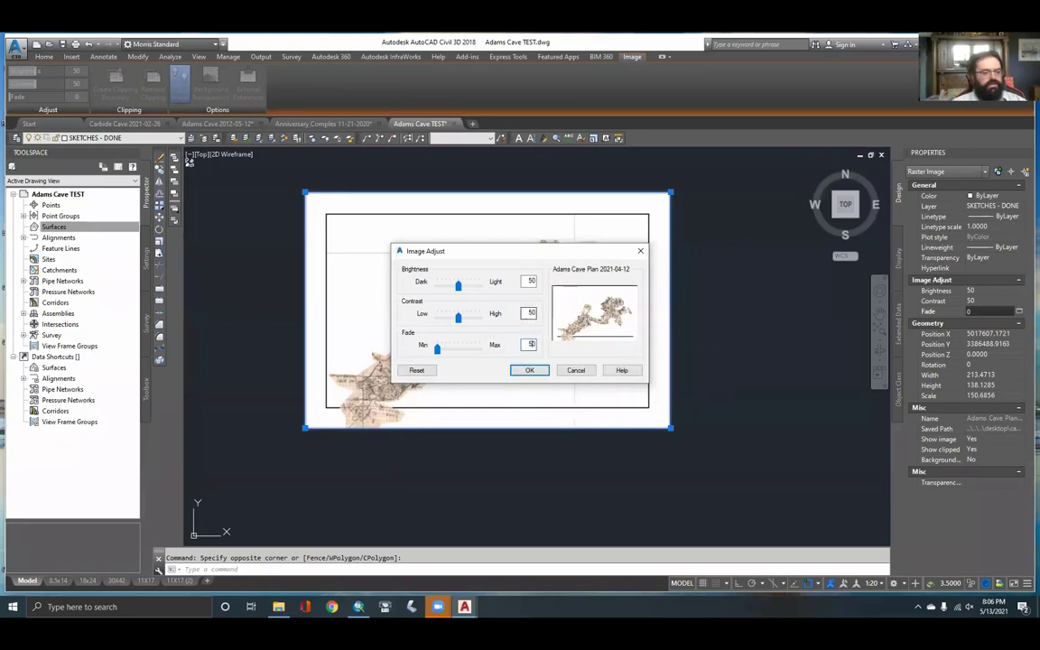
pyautogui.write('0')
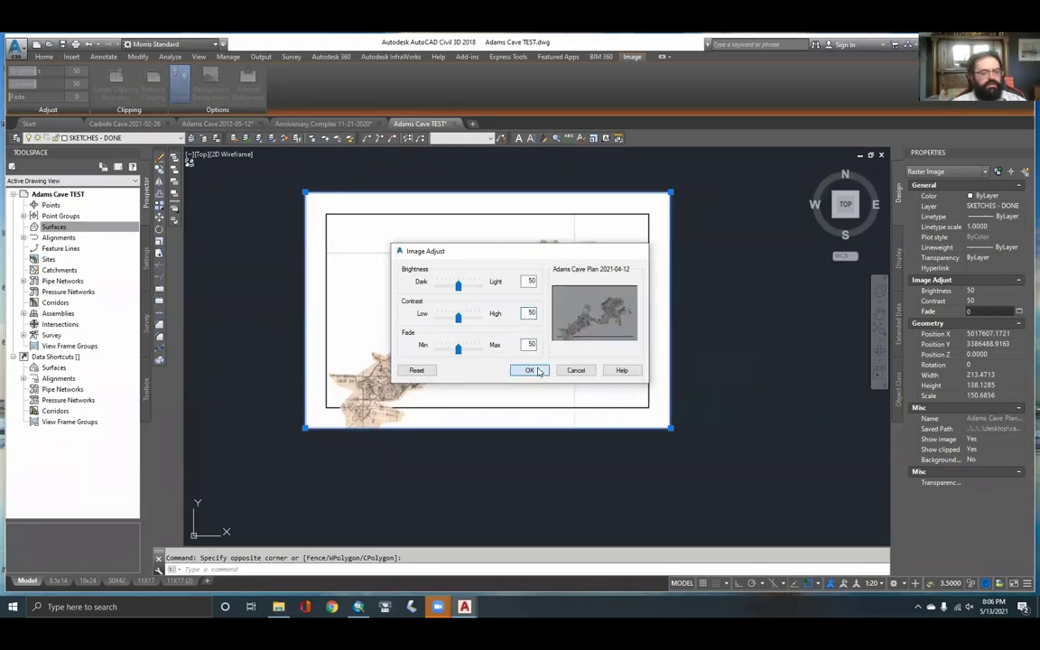
pyautogui.click(531, 370)
pyautogui.press('Escape')
pyautogui.scroll(2, 545, 321)
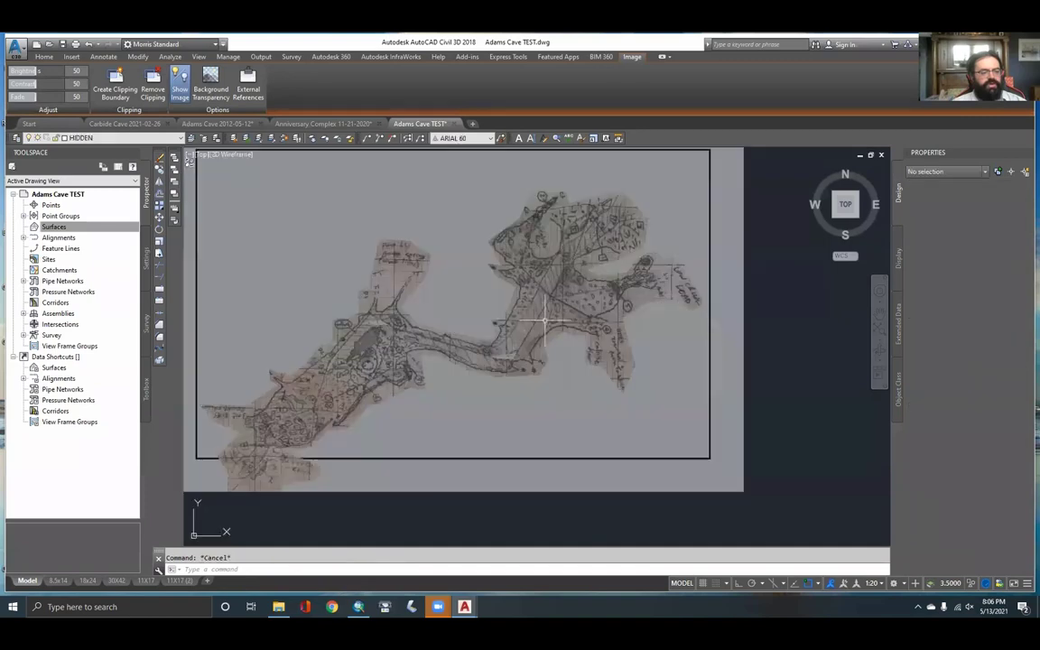
pyautogui.scroll(1, 578, 303)
pyautogui.scroll(-2, 589, 314)
pyautogui.click(751, 343)
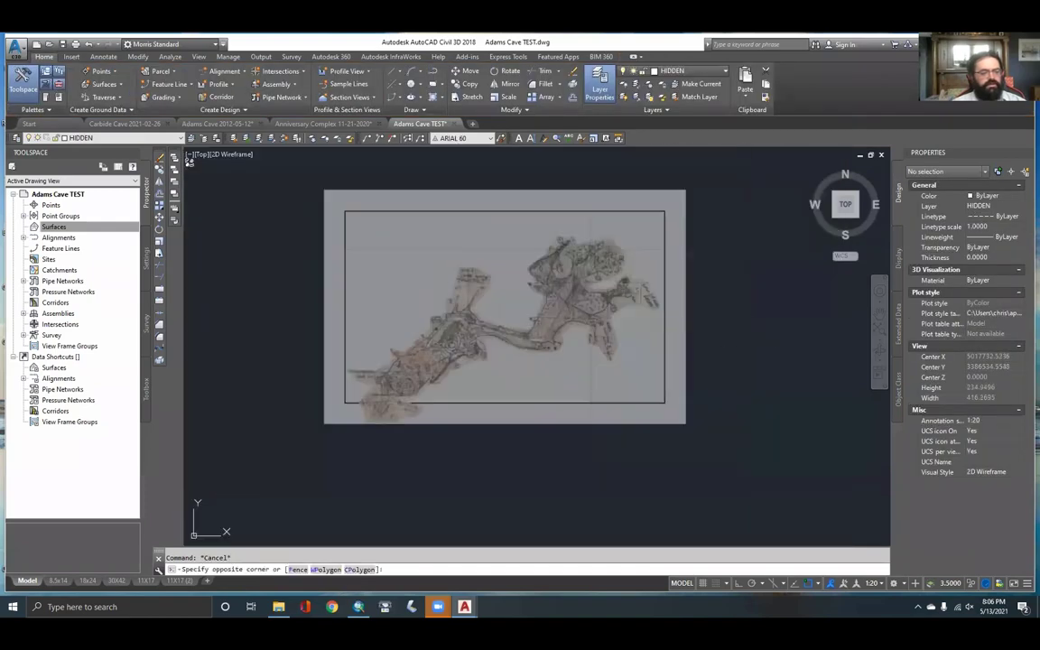
pyautogui.click(653, 294)
pyautogui.scroll(-2, 704, 284)
pyautogui.moveTo(551, 321); pyautogui.dragTo(643, 309, button='middle')
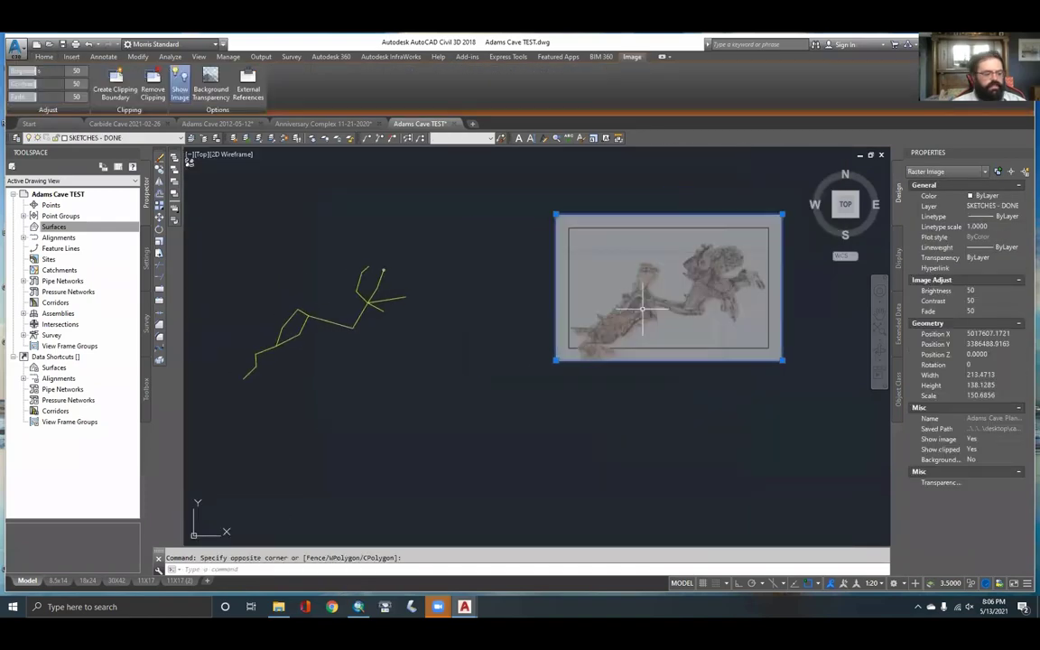
pyautogui.press('Escape')
# Start the ADERSHEET rubber sheet command and set base point 1 at the upper end of the red survey line on the sketch
pyautogui.write('a')
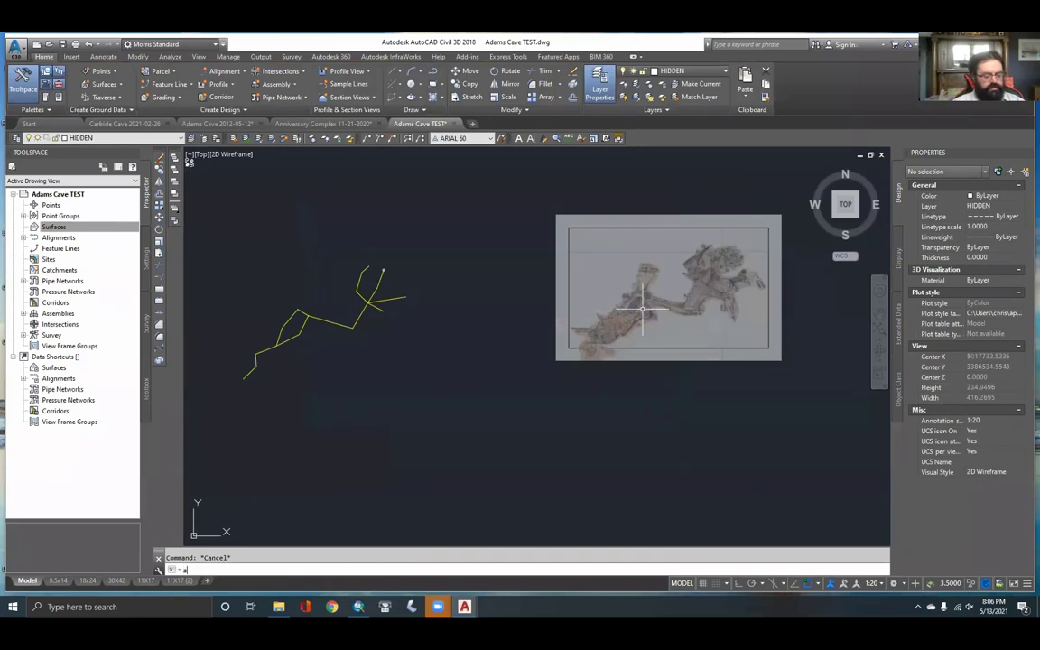
pyautogui.write('desrs')
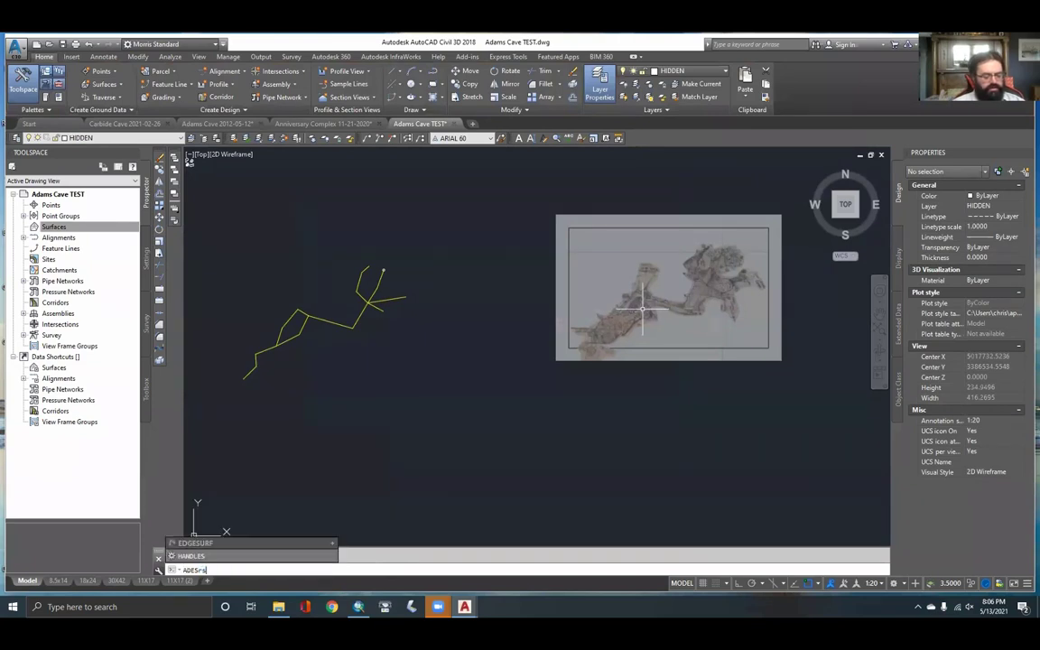
pyautogui.write('heet')
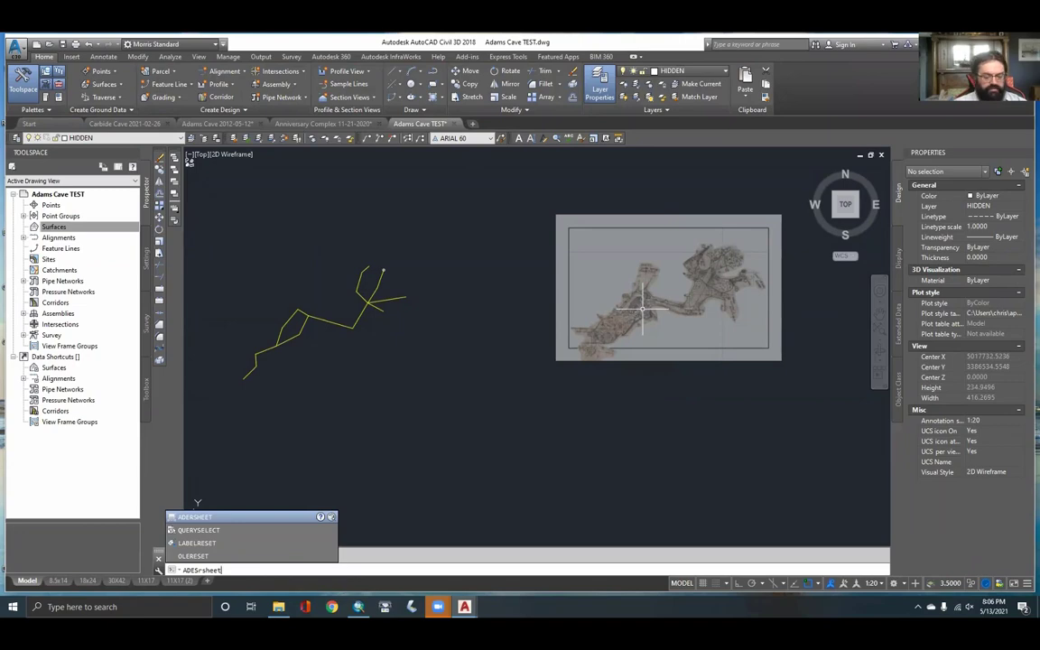
pyautogui.press('Return')
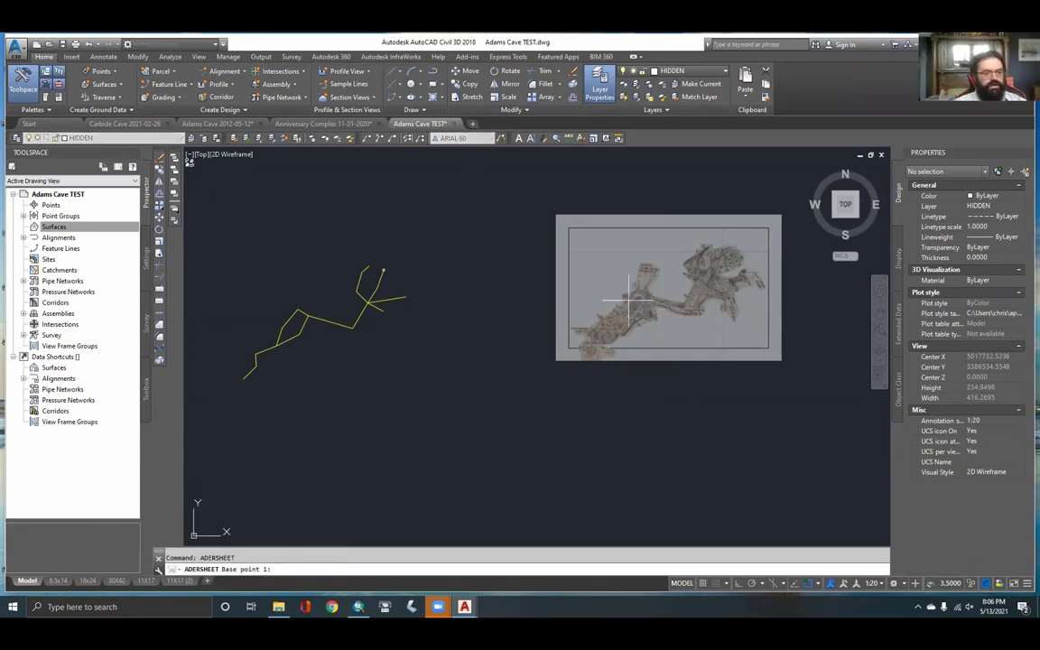
pyautogui.scroll(10, 686, 243)
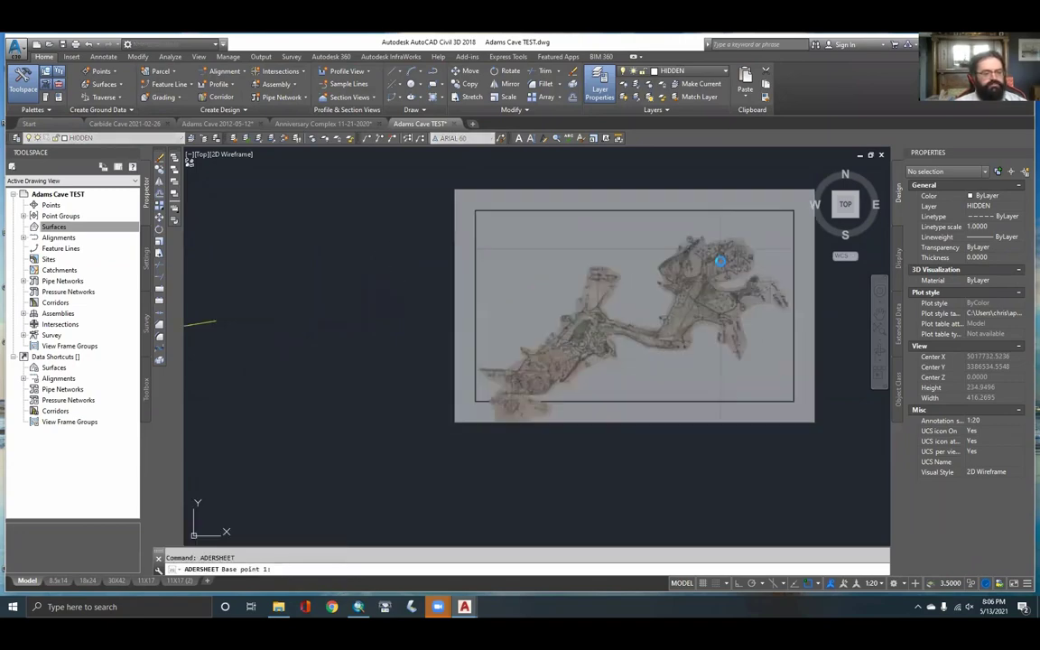
pyautogui.scroll(2, 727, 230)
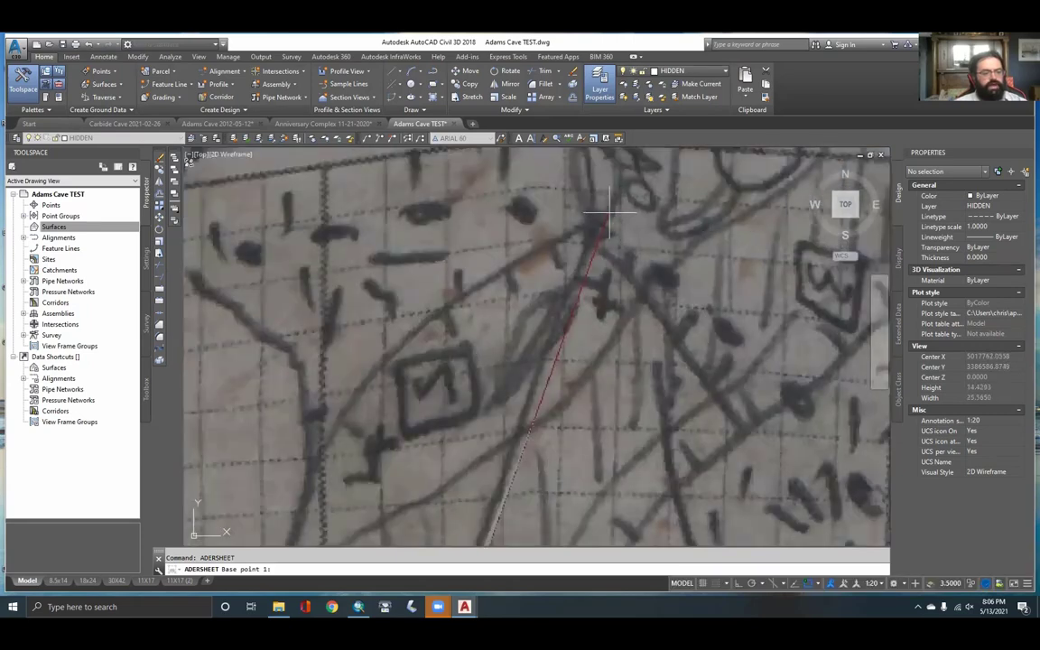
pyautogui.click(609, 214)
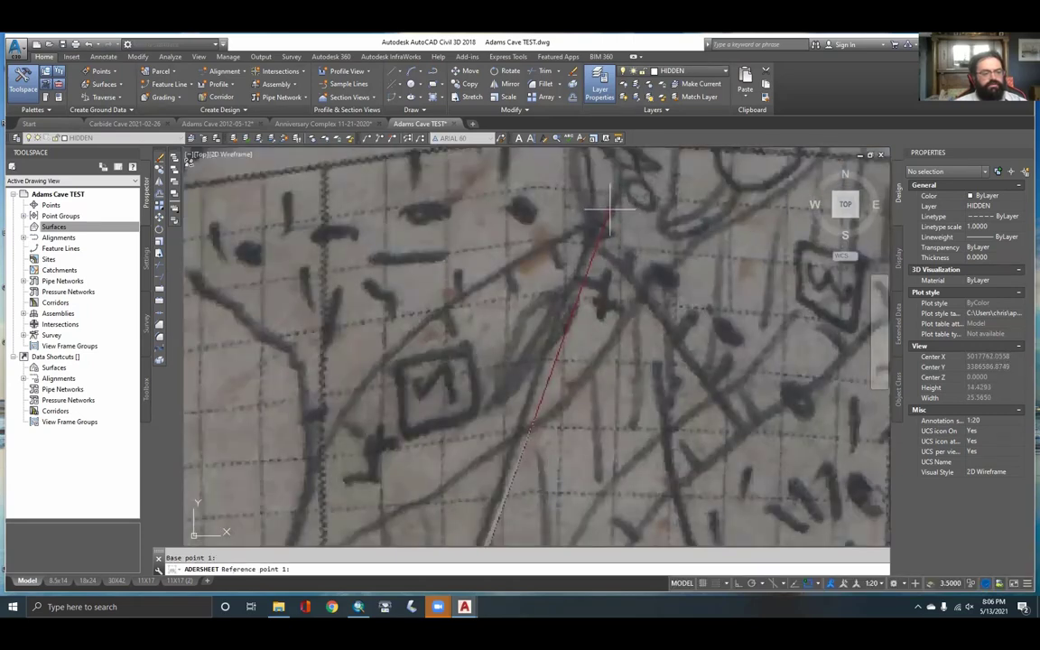
# Keep only the Endpoint object snap active and set reference point 1 at the line plot's upper endpoint inside the small circle
pyautogui.scroll(-10, 652, 271)
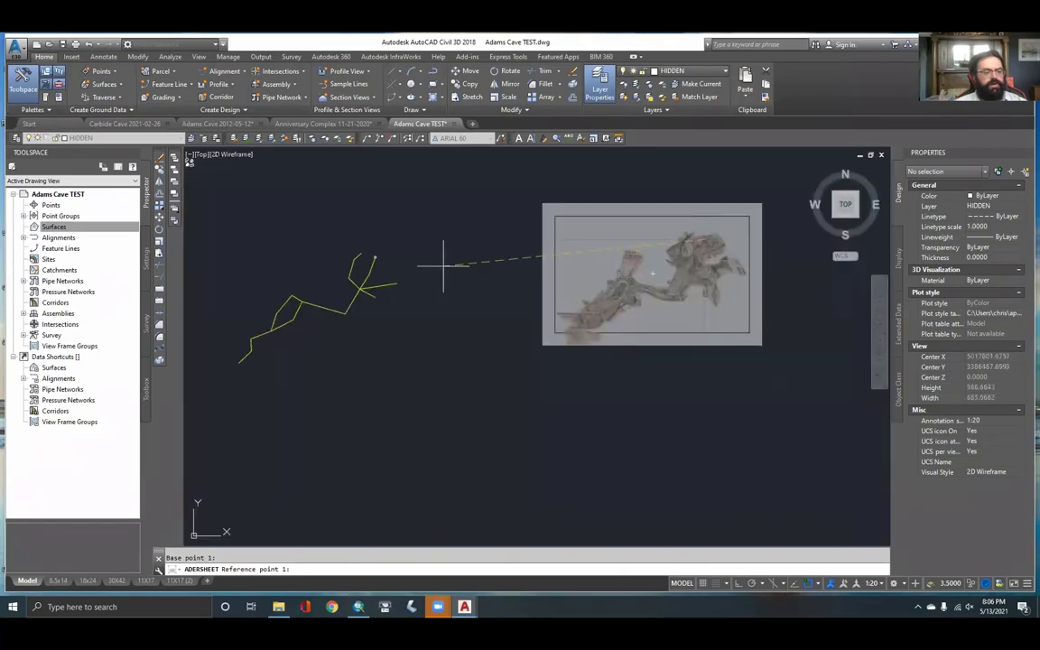
pyautogui.click(815, 584)
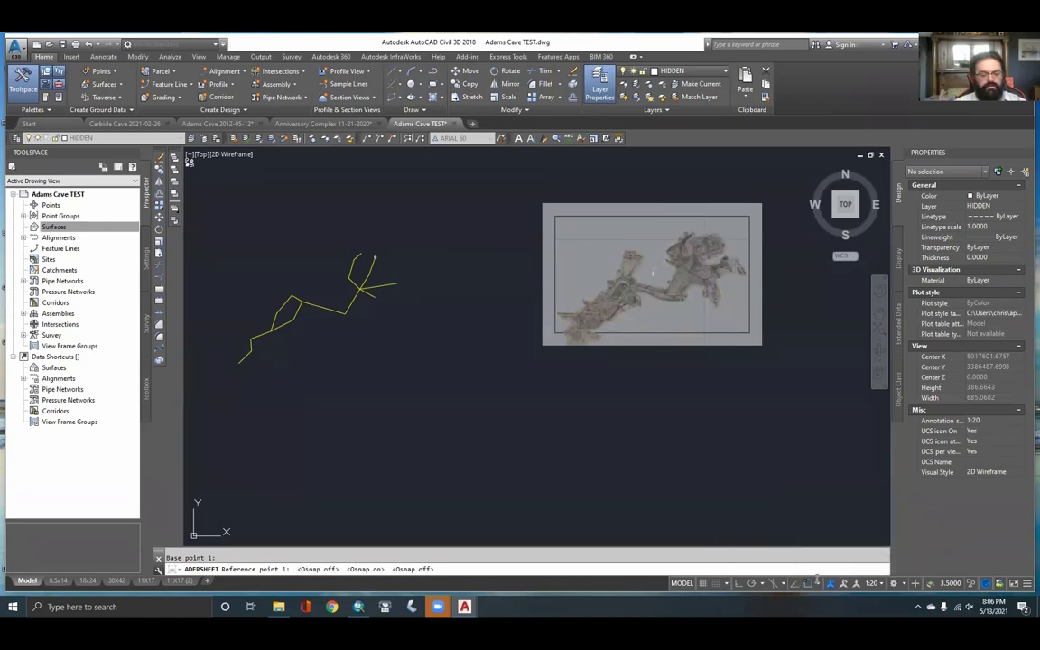
pyautogui.click(817, 584)
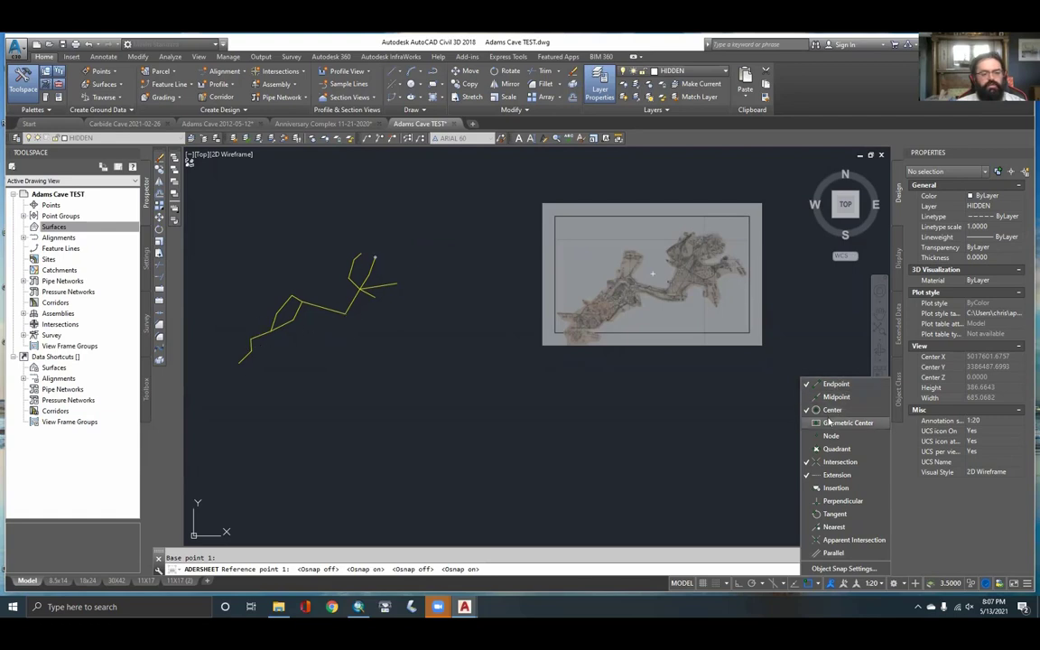
pyautogui.click(836, 475)
pyautogui.click(838, 461)
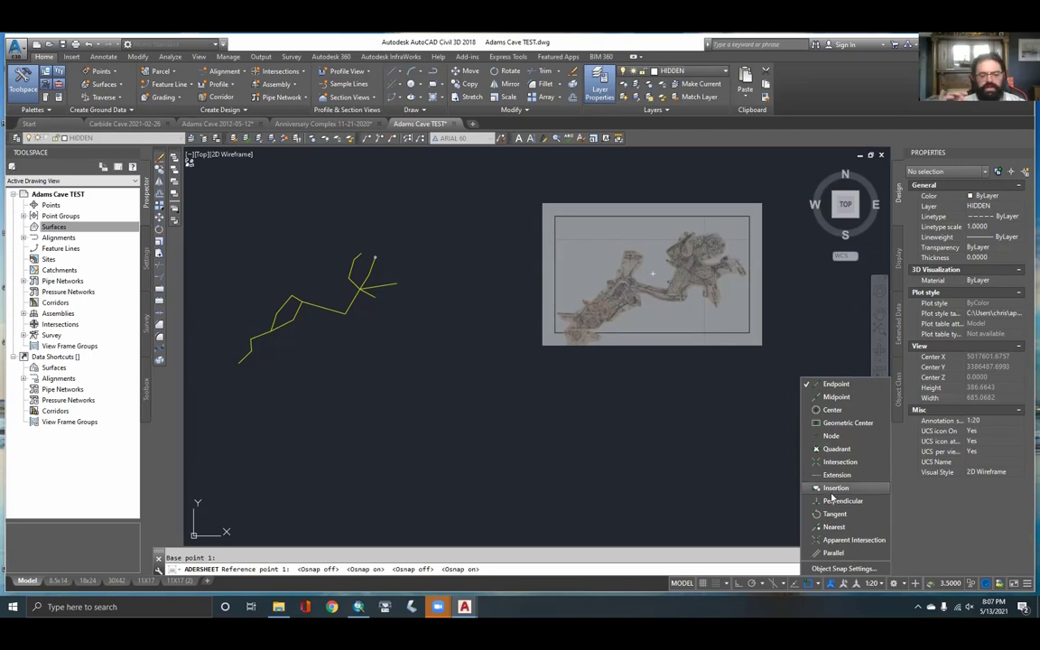
pyautogui.click(715, 427)
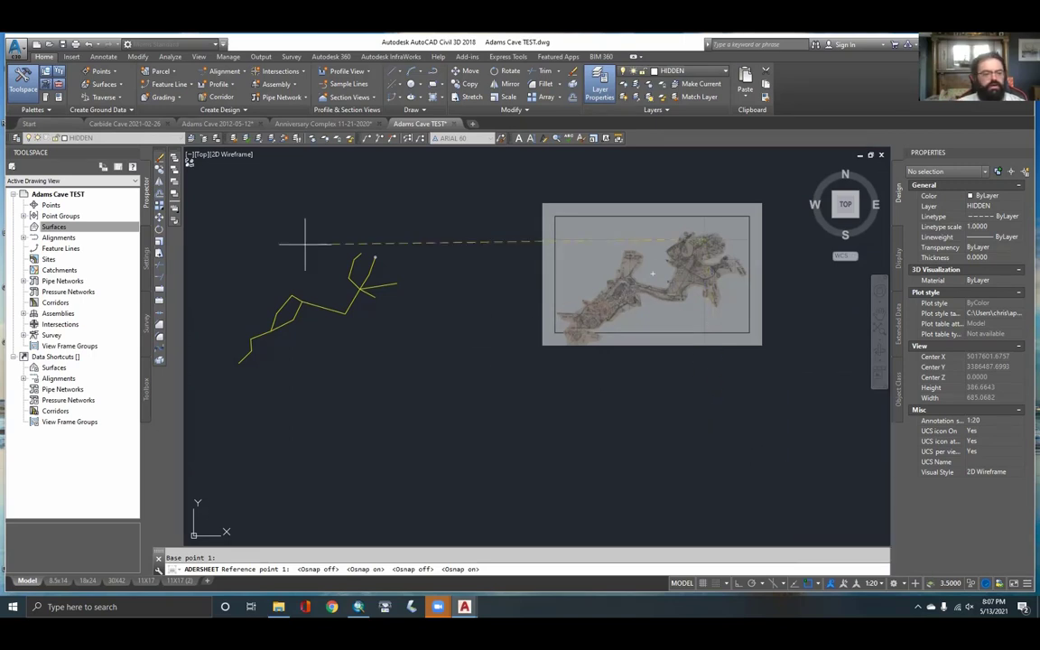
pyautogui.scroll(10, 370, 249)
pyautogui.click(391, 256)
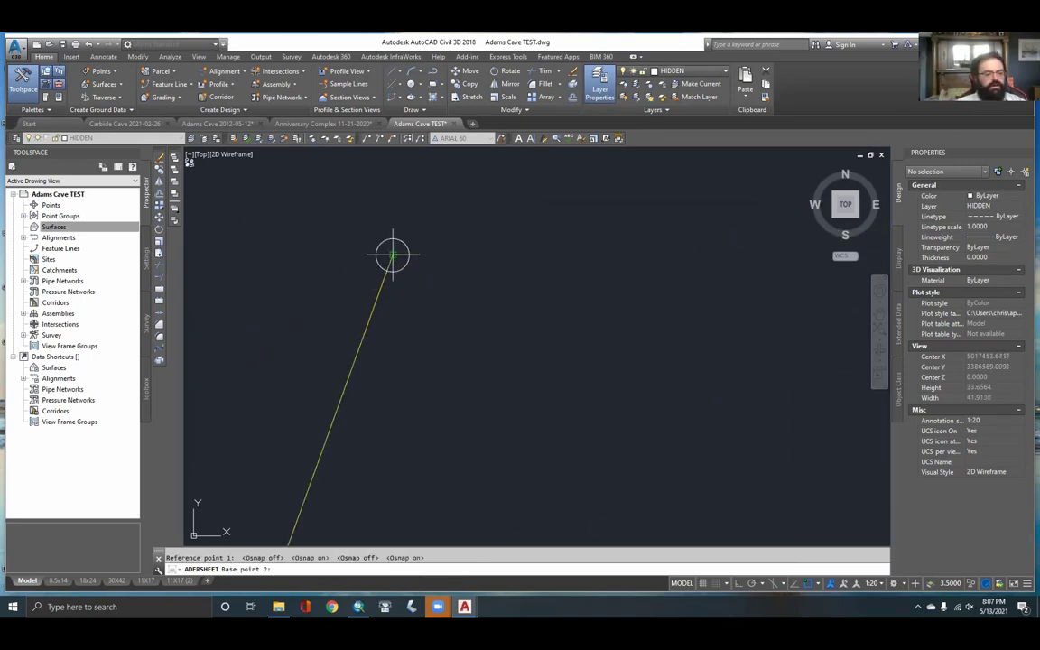
# Set base point 2 at the corner of the red survey line in the sketch's lower-left passage, just above the upper room
pyautogui.scroll(-2, 322, 244)
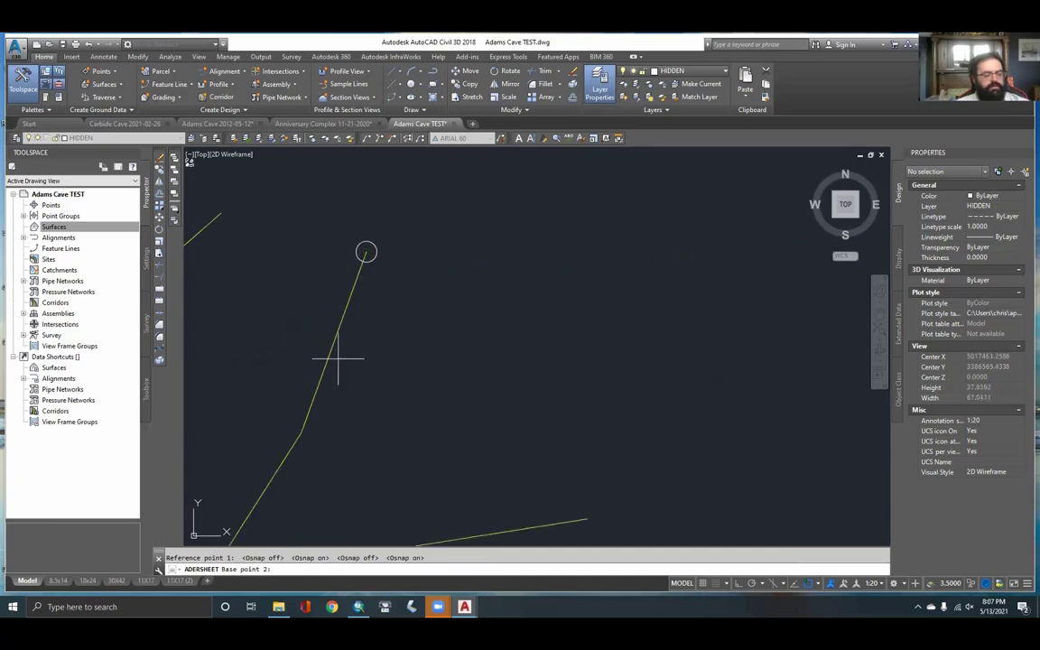
pyautogui.scroll(-8, 415, 421)
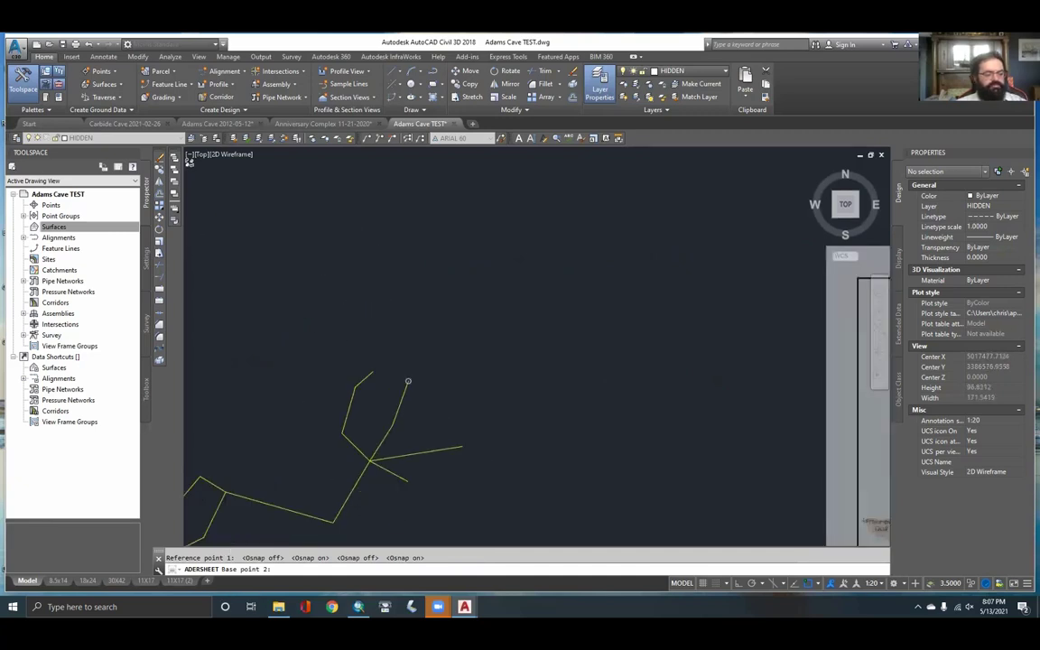
pyautogui.moveTo(703, 409); pyautogui.dragTo(467, 318, button='middle')
pyautogui.scroll(4, 480, 426)
pyautogui.scroll(4, 541, 393)
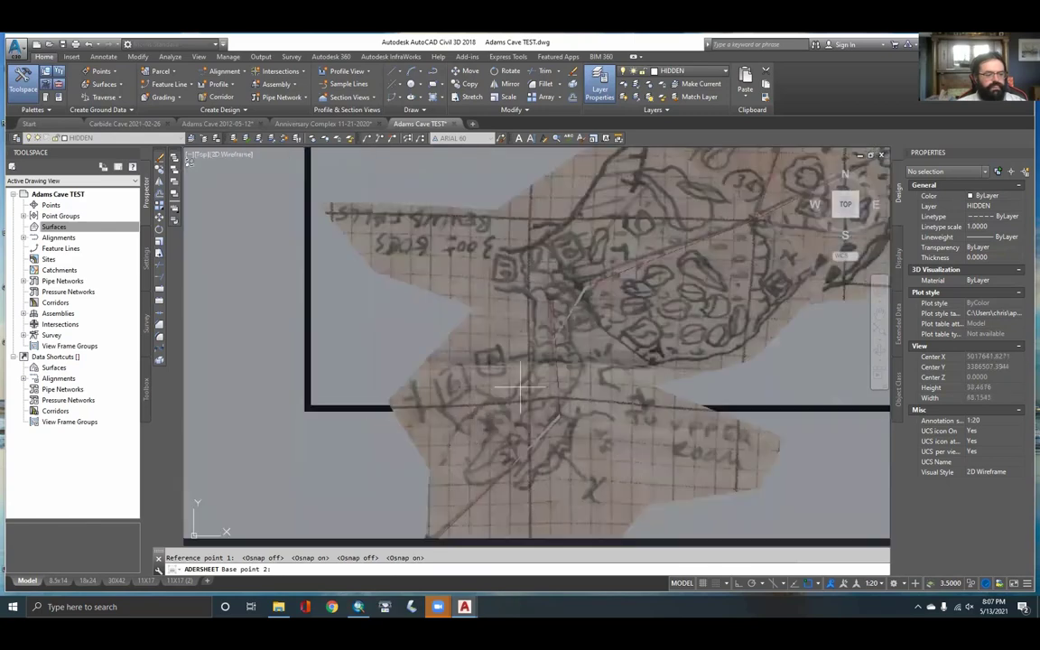
pyautogui.scroll(3, 444, 348)
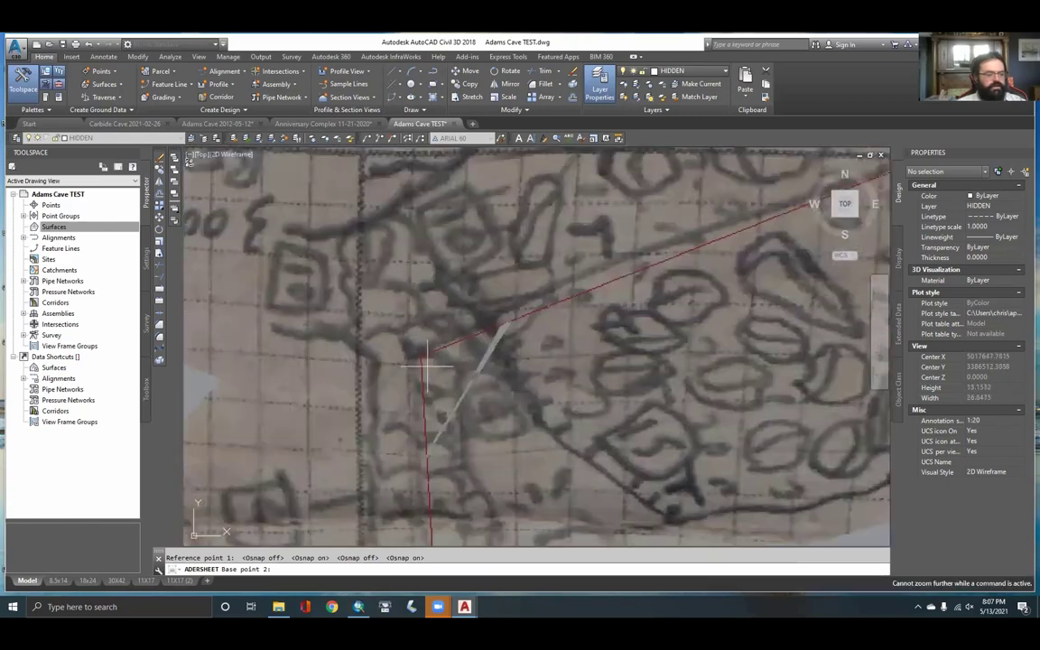
pyautogui.click(422, 355)
# Set reference point 2 at the matching corner near the line plot's southwestern end
pyautogui.scroll(-8, 422, 355)
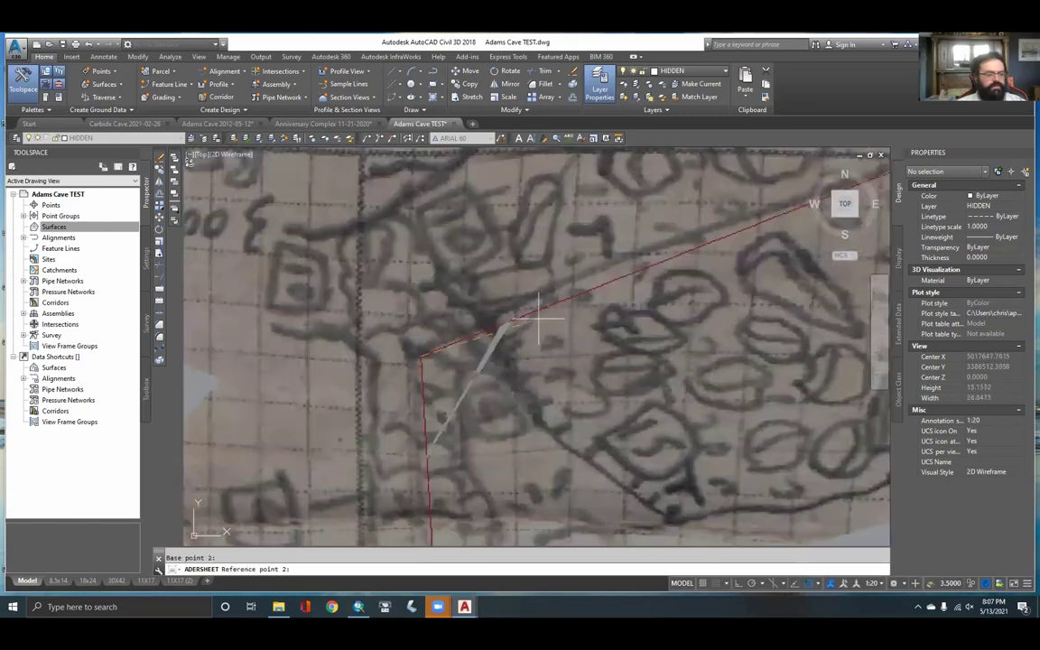
pyautogui.scroll(4, 371, 344)
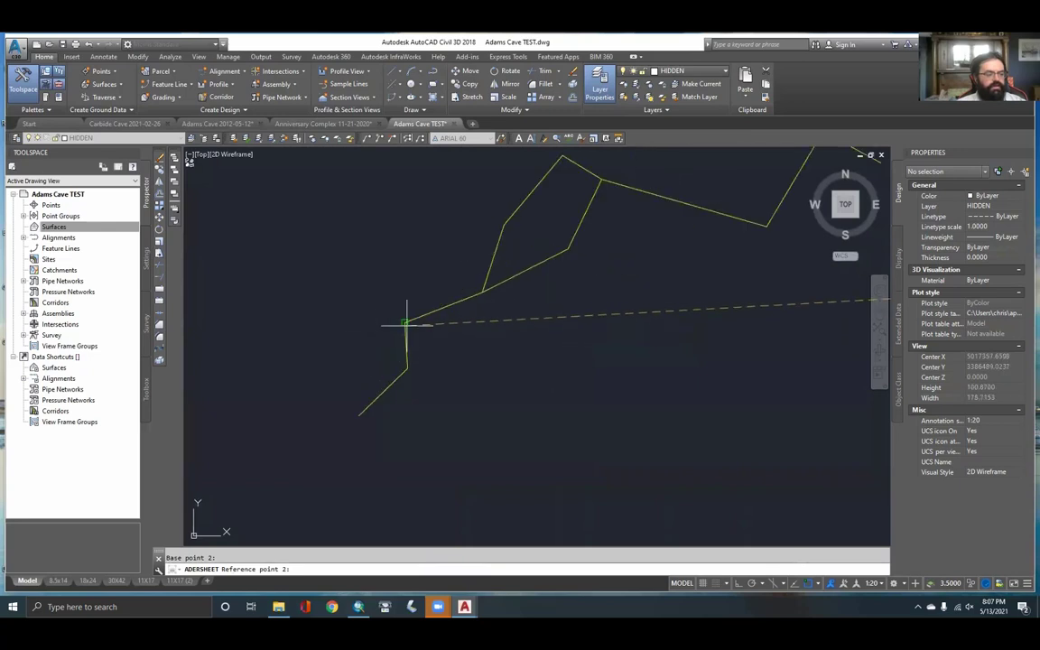
pyautogui.click(407, 320)
# Finish entering point pairs and rubber-sheet the cave plan image, using the Select option to choose it
pyautogui.scroll(-5, 379, 307)
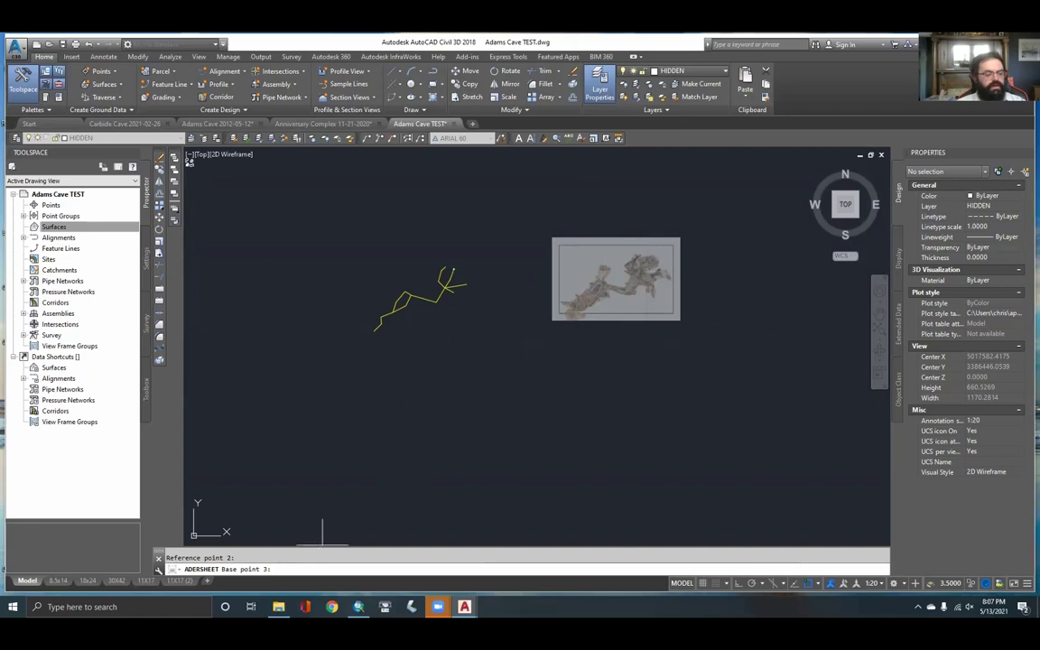
pyautogui.click(513, 417)
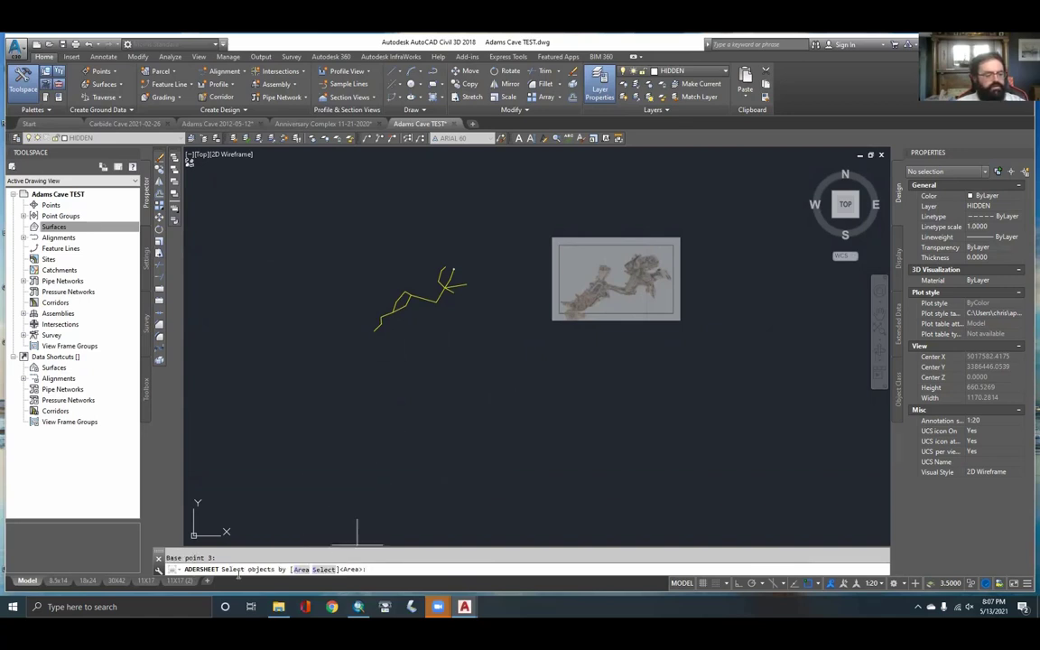
pyautogui.click(323, 570)
pyautogui.click(554, 268)
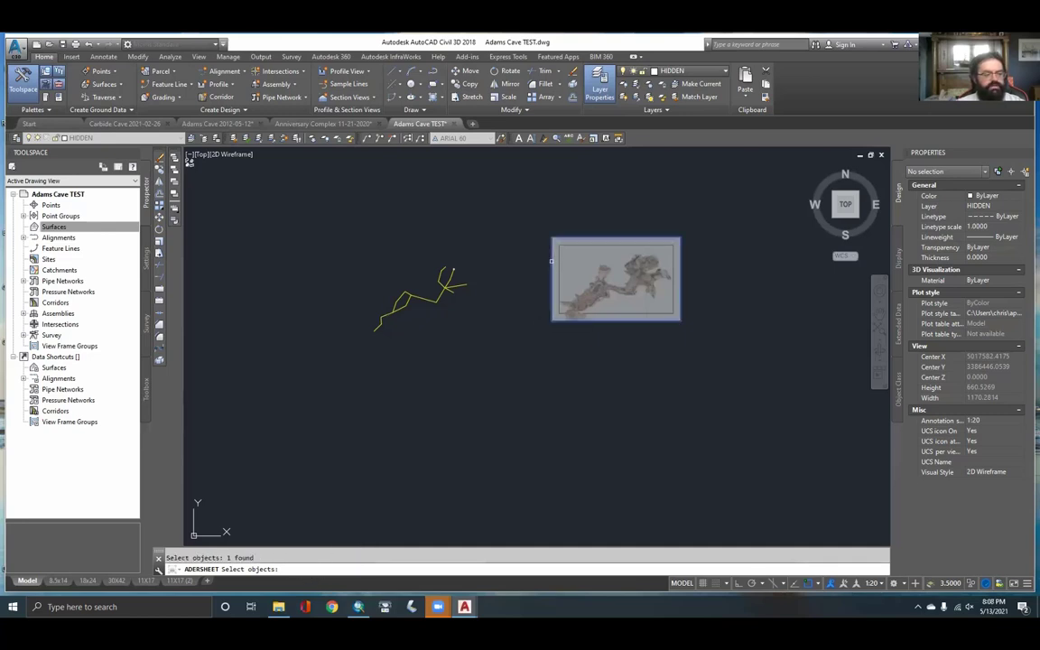
pyautogui.press('Return')
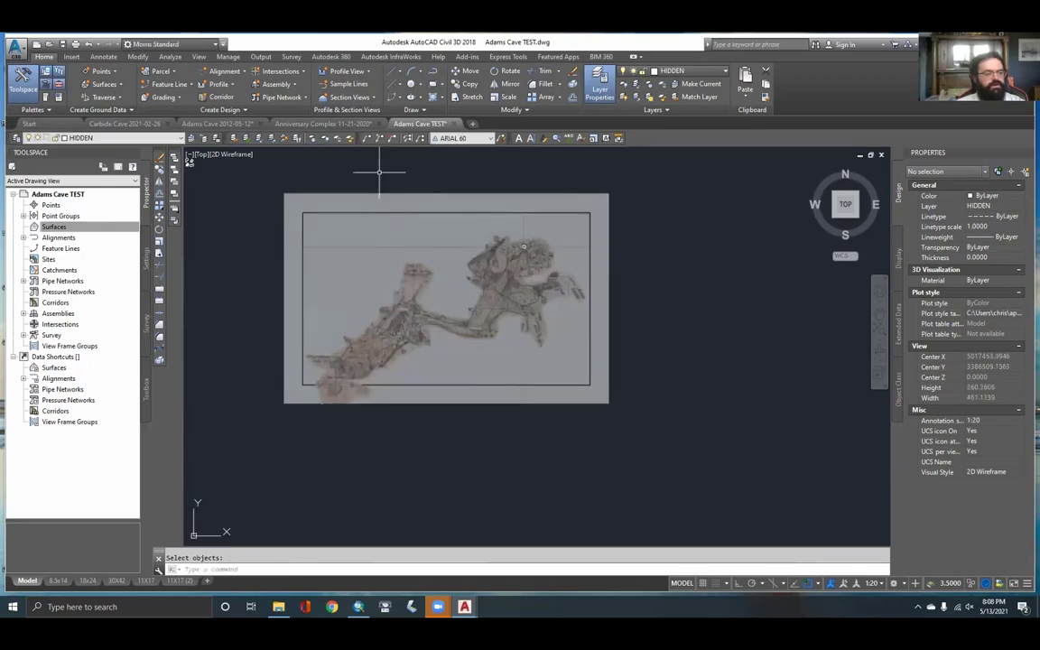
# Send the cave plan image to the back, behind the yellow line plot
pyautogui.click(342, 155)
pyautogui.click(292, 220)
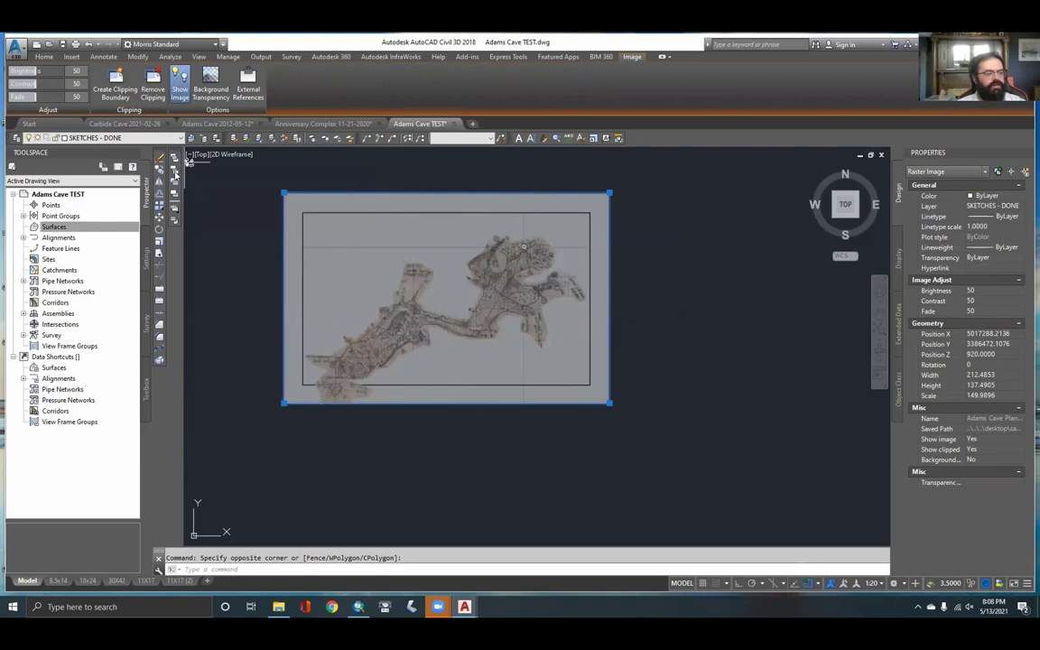
pyautogui.click(176, 172)
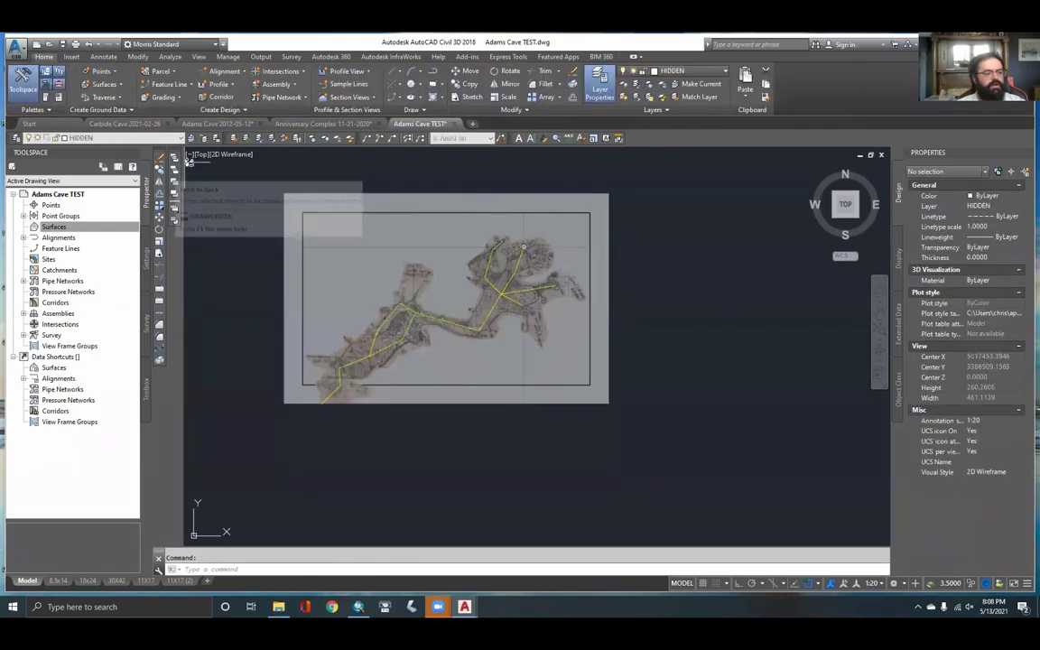
# Inspect how the sketch's survey line aligns with the yellow line plot along the passages and both cave ends
pyautogui.scroll(6, 424, 327)
pyautogui.scroll(5, 602, 309)
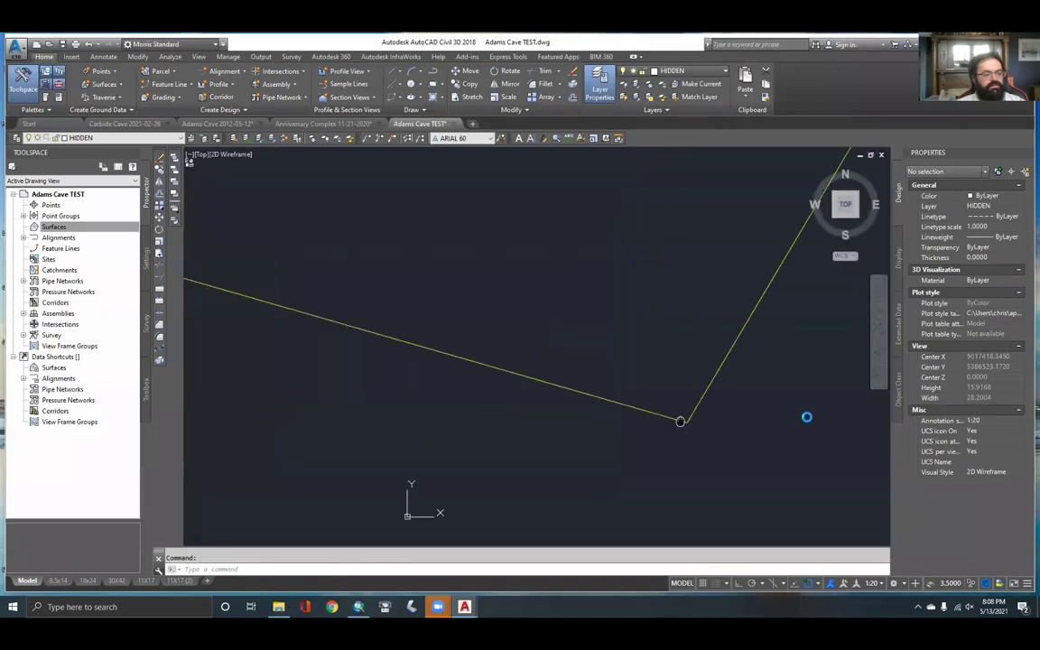
pyautogui.moveTo(681, 422); pyautogui.dragTo(875, 422, button='middle')
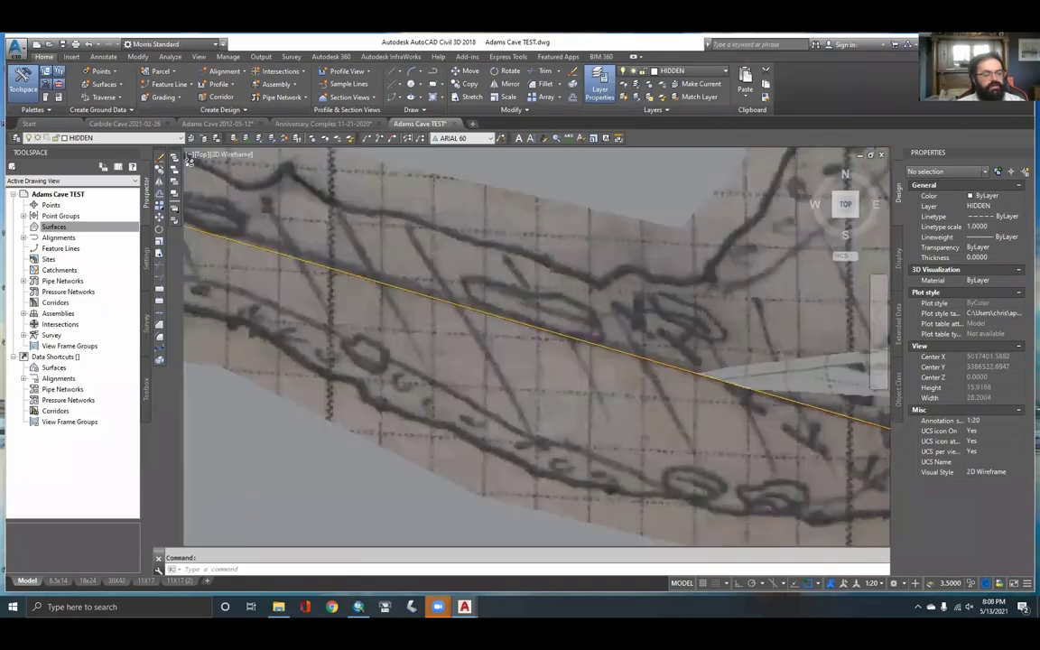
pyautogui.scroll(-2, 672, 376)
pyautogui.moveTo(437, 321); pyautogui.dragTo(695, 375, button='middle')
pyautogui.scroll(-2, 343, 267)
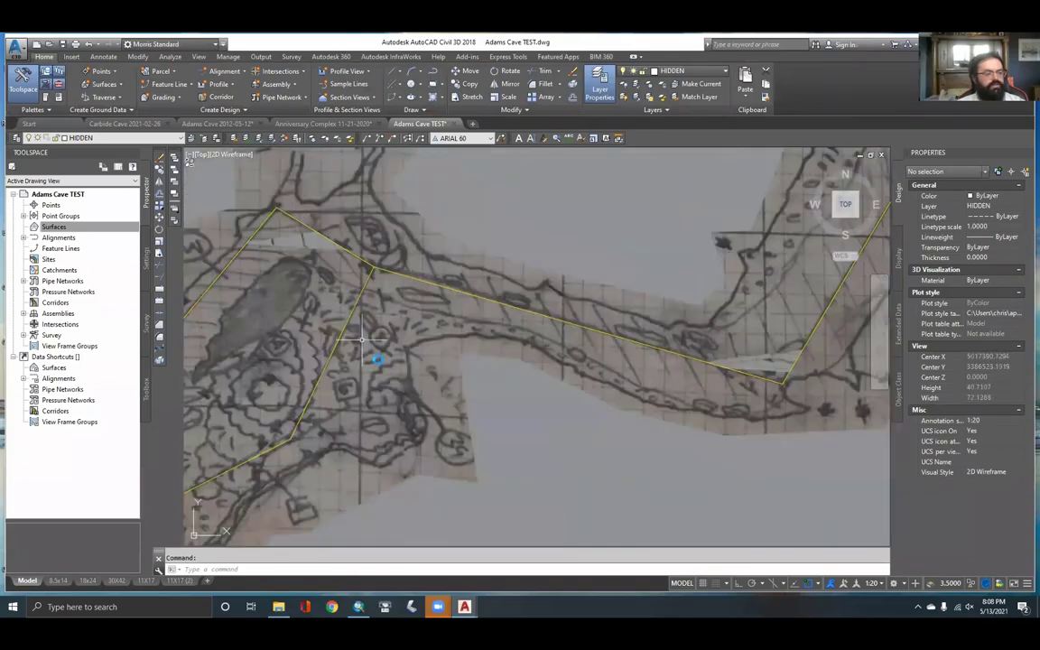
pyautogui.moveTo(377, 365); pyautogui.dragTo(548, 288, button='middle')
pyautogui.moveTo(334, 442); pyautogui.dragTo(557, 349, button='middle')
pyautogui.scroll(-2, 557, 350)
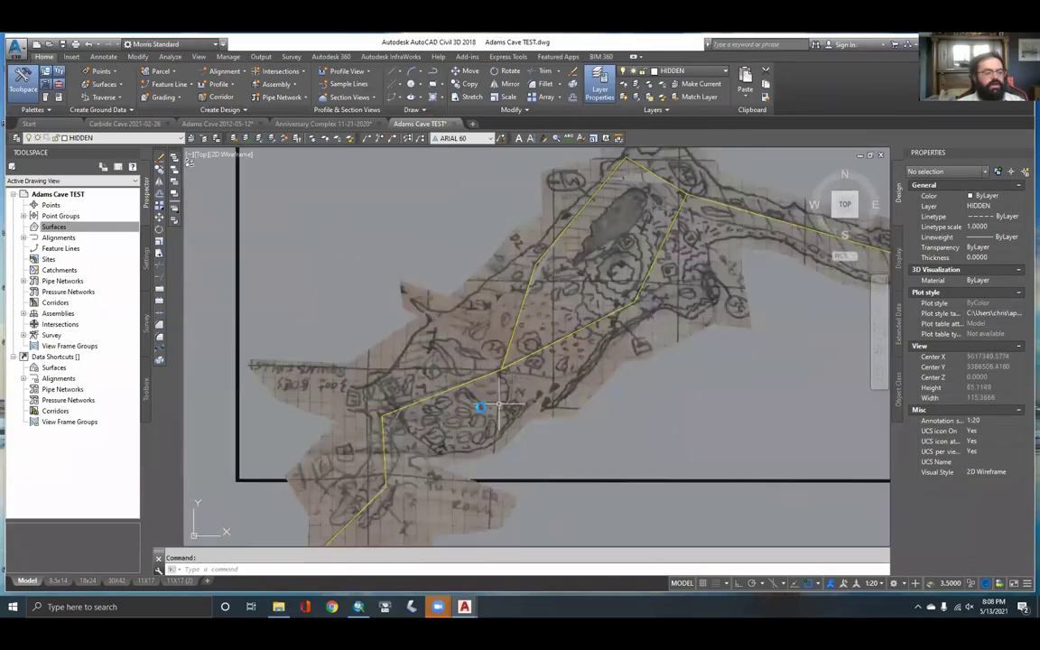
pyautogui.moveTo(493, 411); pyautogui.dragTo(437, 335, button='middle')
pyautogui.scroll(-2, 432, 340)
pyautogui.moveTo(694, 304); pyautogui.dragTo(424, 399, button='middle')
pyautogui.moveTo(516, 315); pyautogui.dragTo(480, 417, button='middle')
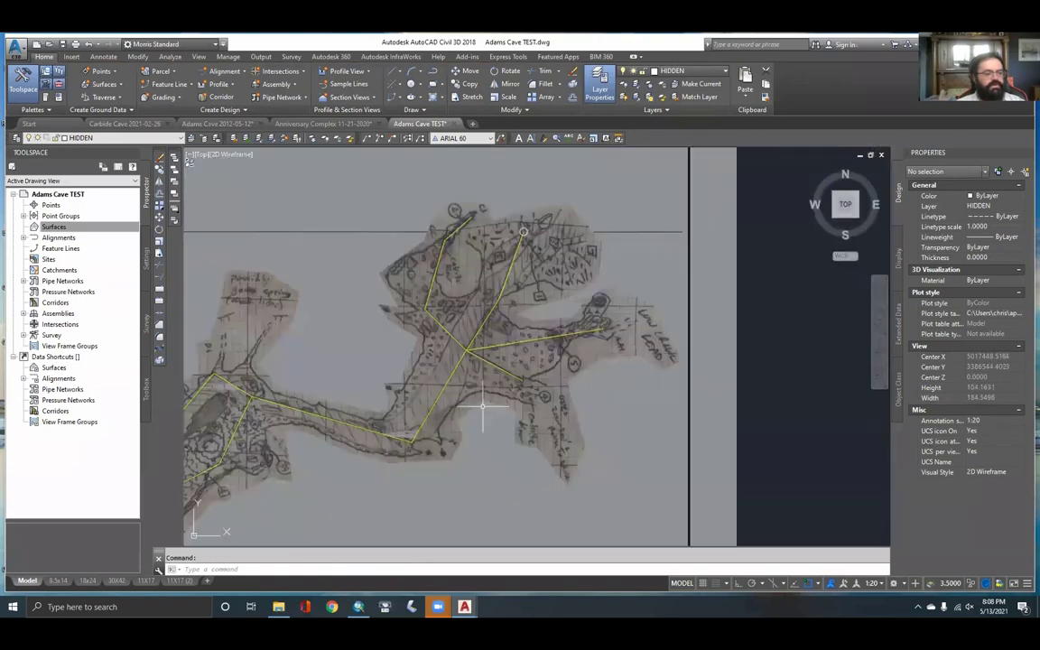
pyautogui.moveTo(456, 328); pyautogui.dragTo(617, 268, button='middle')
pyautogui.moveTo(478, 336); pyautogui.dragTo(670, 247, button='middle')
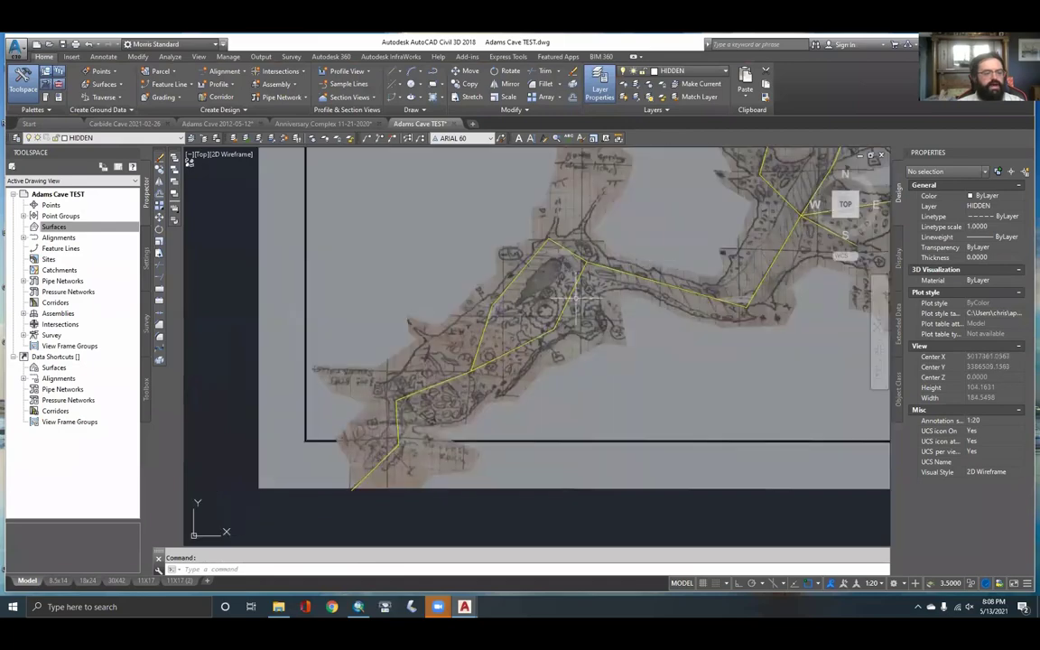
pyautogui.moveTo(479, 366); pyautogui.dragTo(507, 271, button='middle')
pyautogui.moveTo(566, 323); pyautogui.dragTo(444, 395, button='middle')
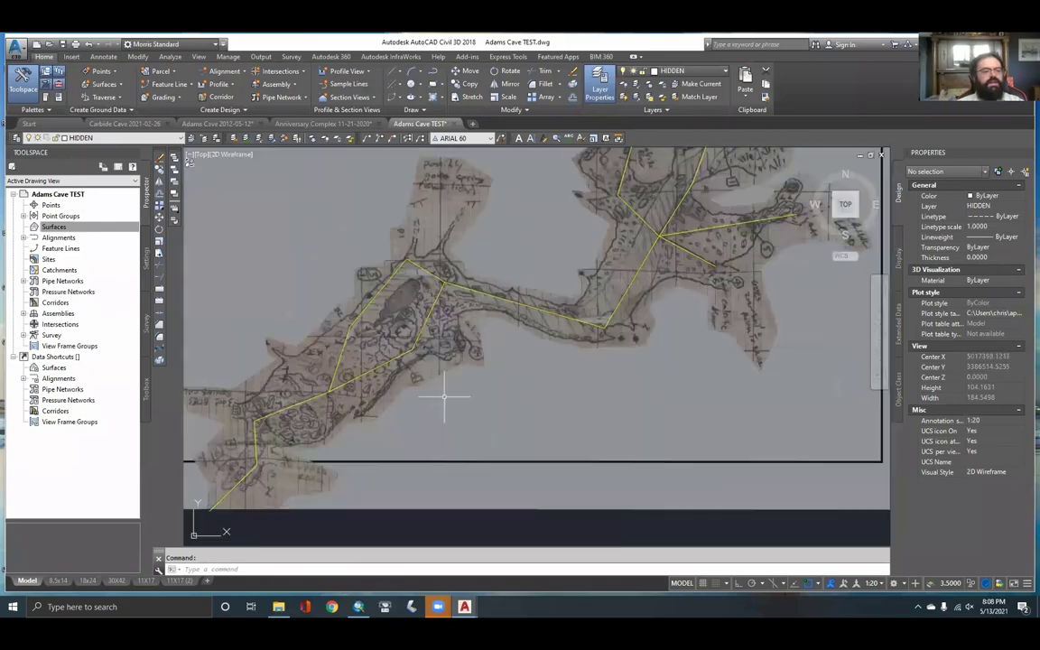
pyautogui.moveTo(533, 297); pyautogui.dragTo(453, 407, button='middle')
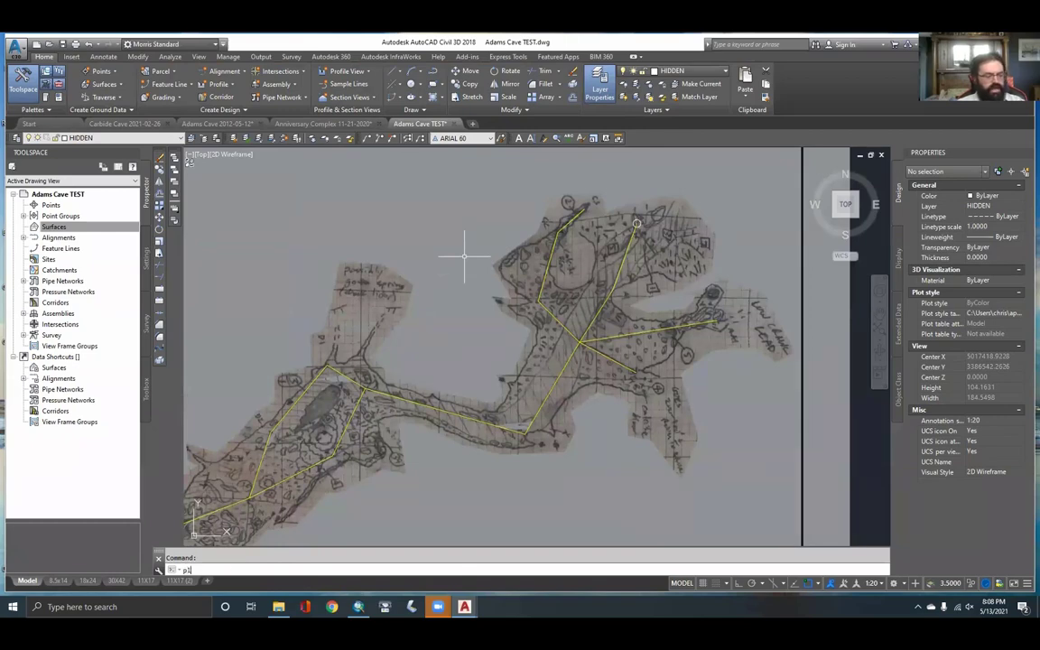
# Try a freehand polyline around the northeastern chambers on the HIDDEN layer with object snap off, and erase it
pyautogui.press('Return')
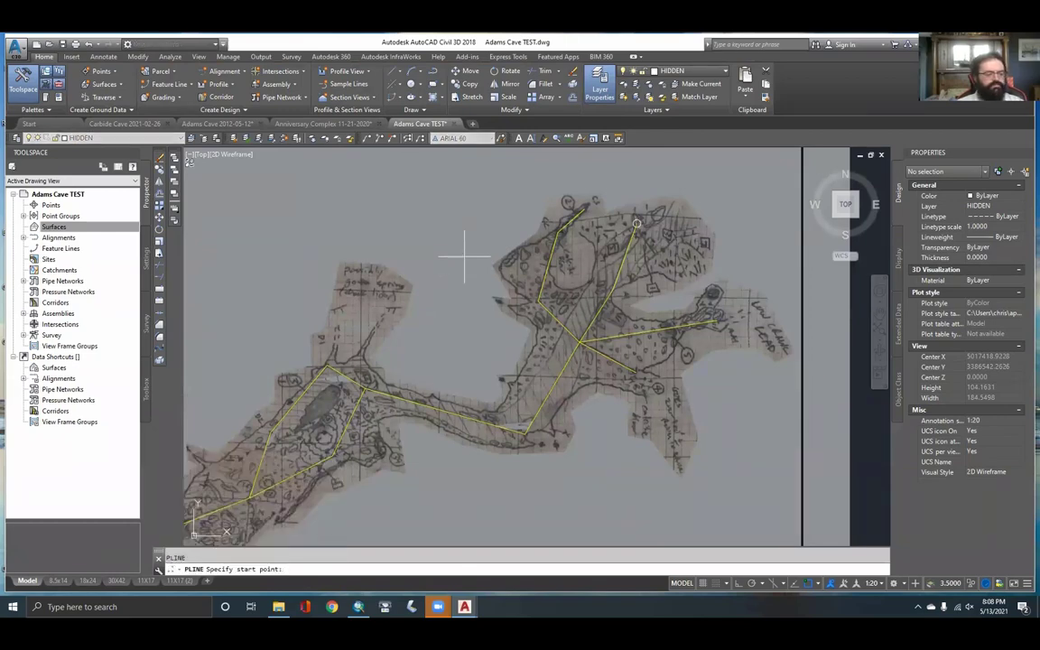
pyautogui.scroll(-3, 457, 263)
pyautogui.scroll(1, 693, 272)
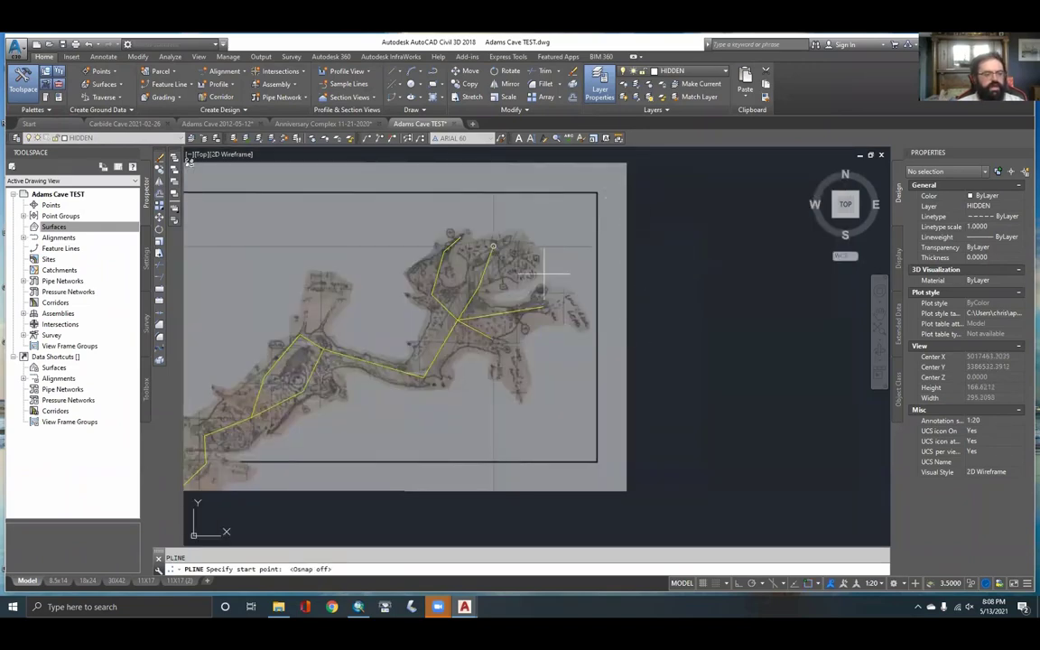
pyautogui.click(382, 278)
pyautogui.click(488, 292)
pyautogui.click(525, 247)
pyautogui.click(408, 239)
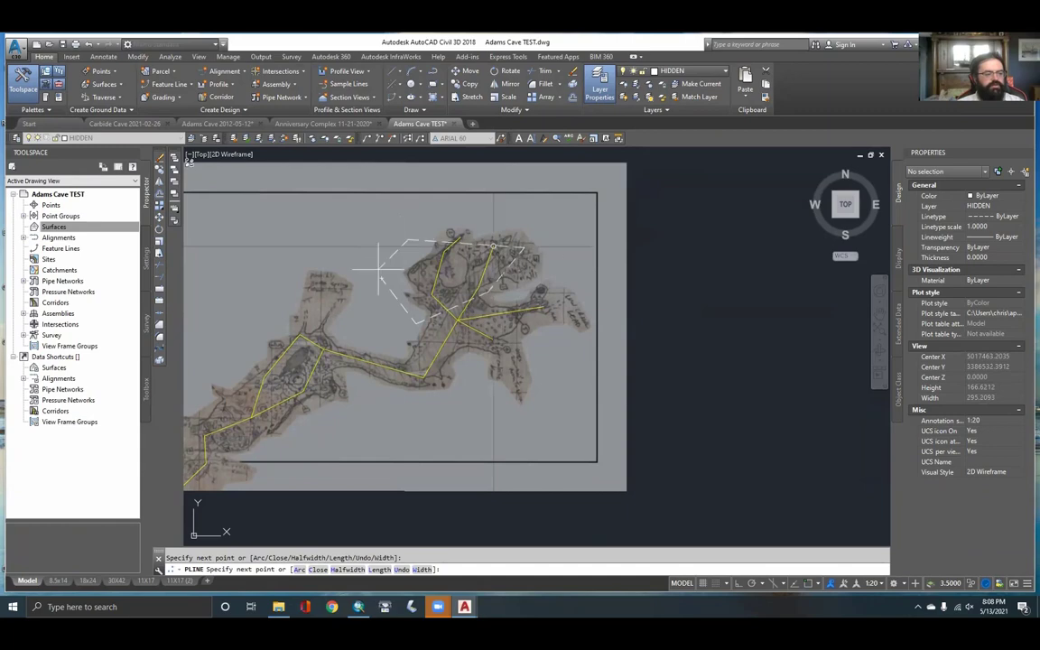
pyautogui.press('Escape')
pyautogui.click(428, 241)
pyautogui.press('Delete')
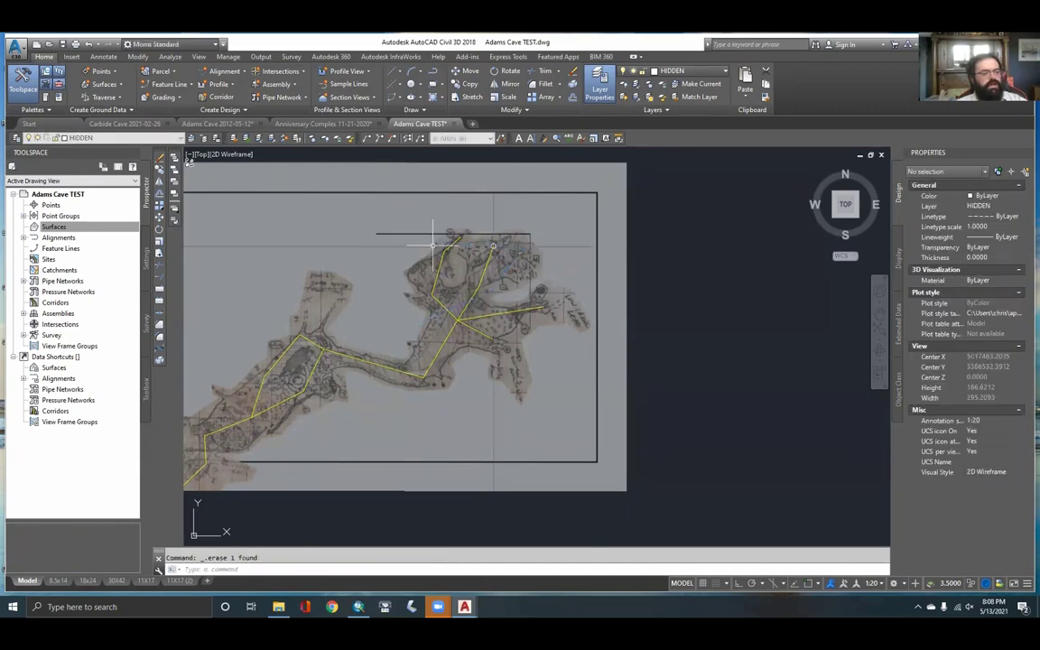
# Compare the used layers with the CAVE layer filter in the layer manager and make WALLS the current layer
pyautogui.click(127, 138)
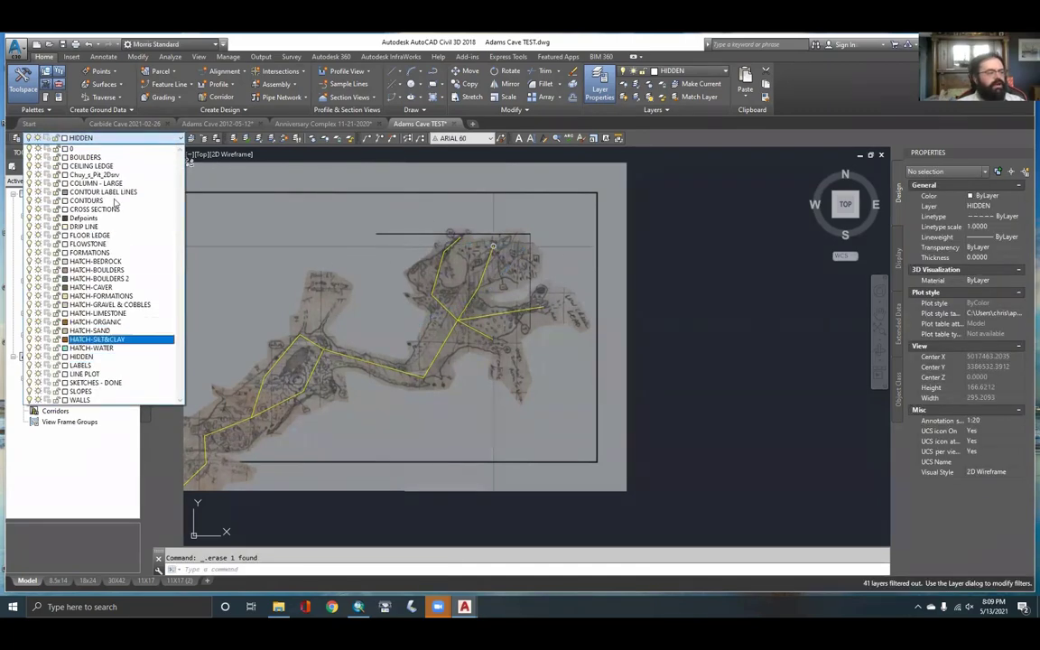
pyautogui.click(189, 159)
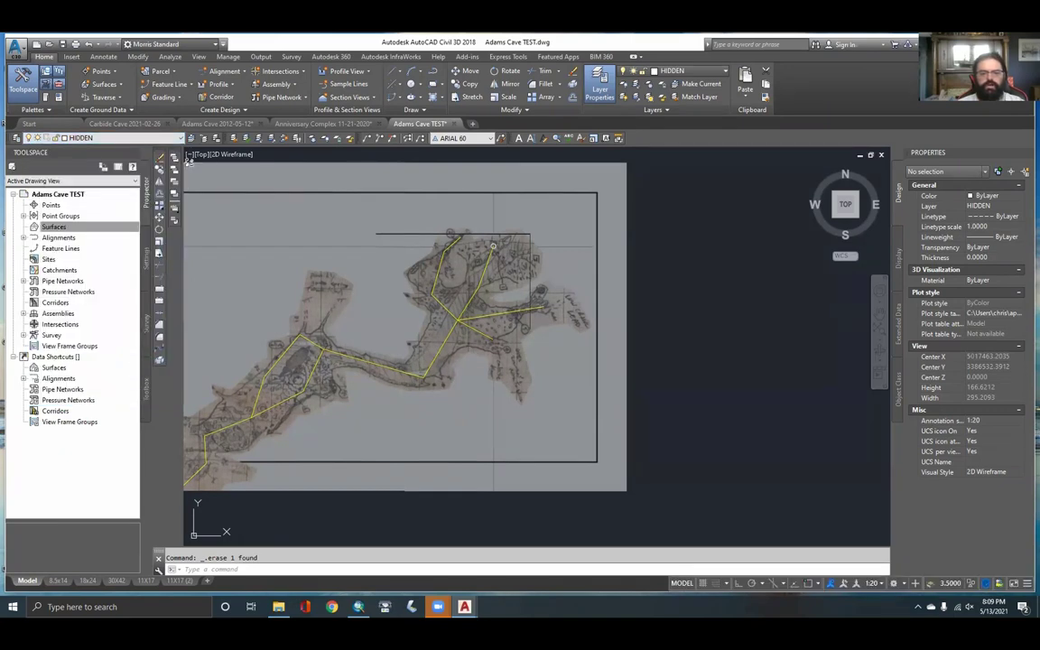
pyautogui.moveTo(519, 307)
pyautogui.mouseDown()
pyautogui.moveTo(378, 290)
pyautogui.moveTo(289, 211)
pyautogui.mouseUp()
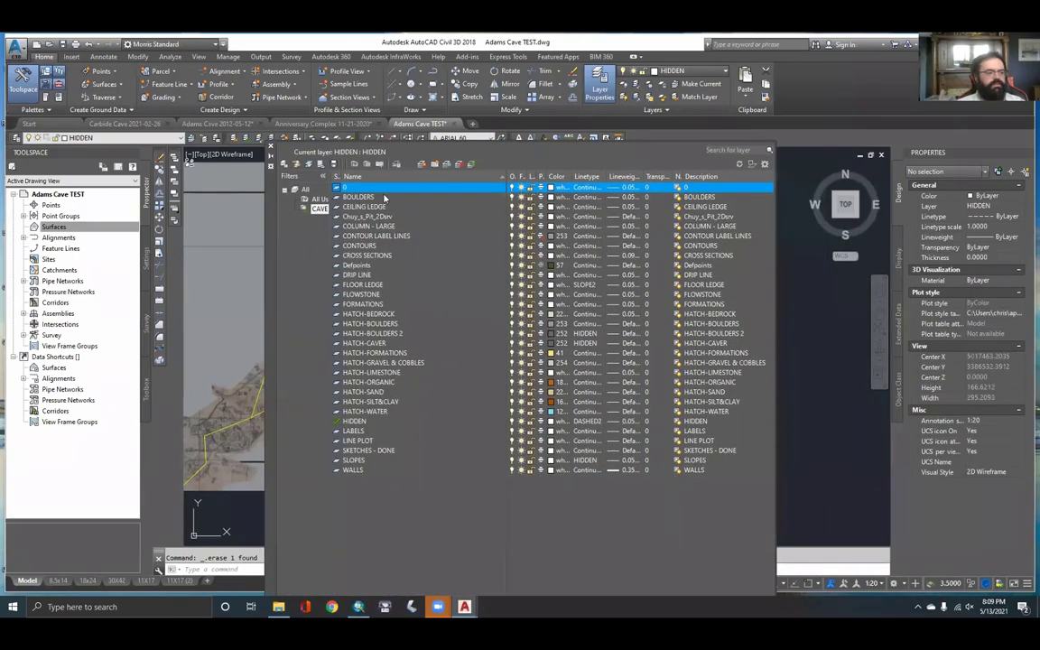
pyautogui.click(318, 198)
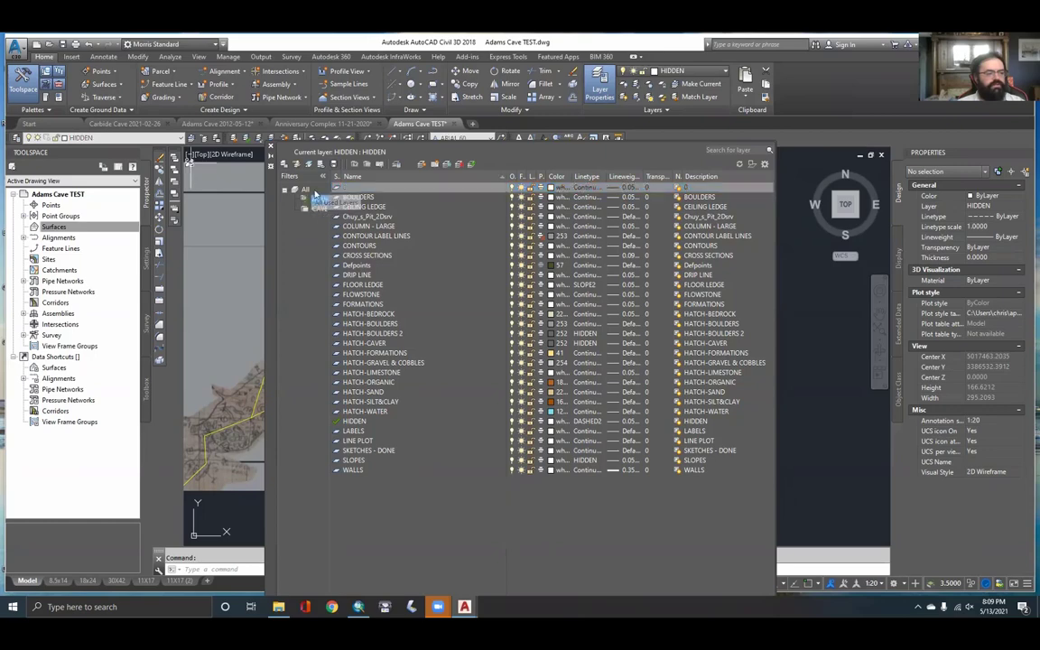
pyautogui.scroll(-5, 439, 378)
pyautogui.scroll(7, 431, 353)
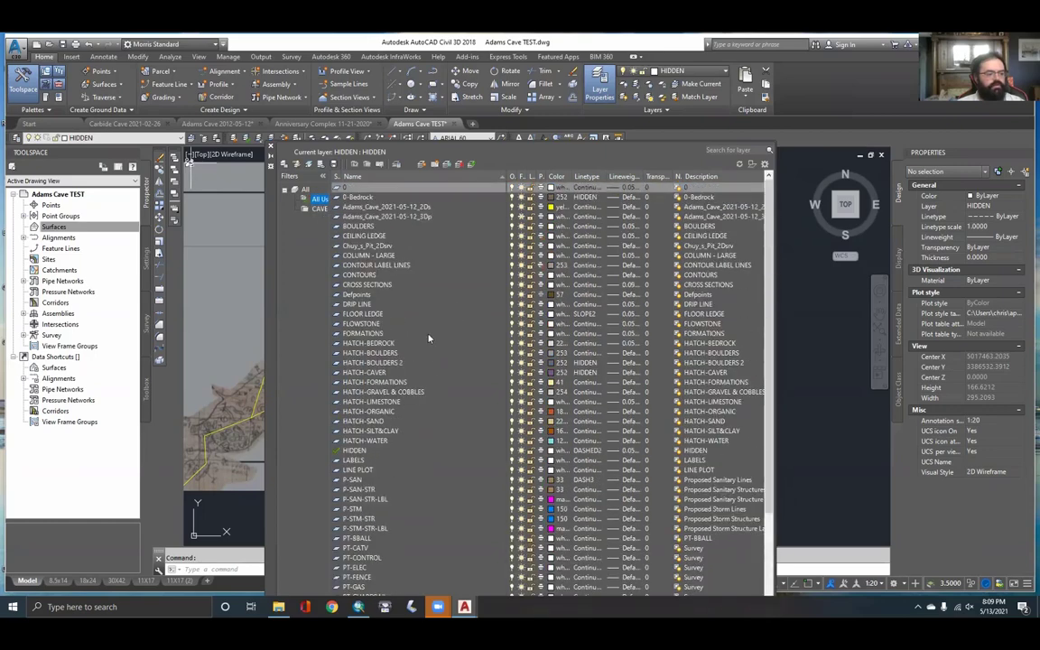
pyautogui.click(320, 209)
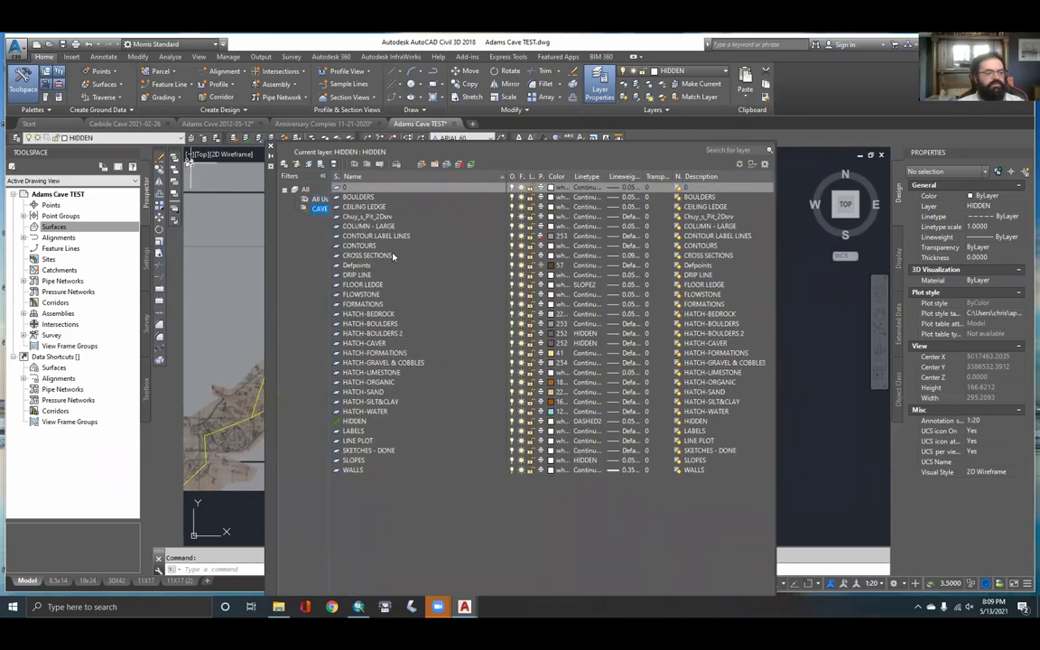
pyautogui.doubleClick(354, 470)
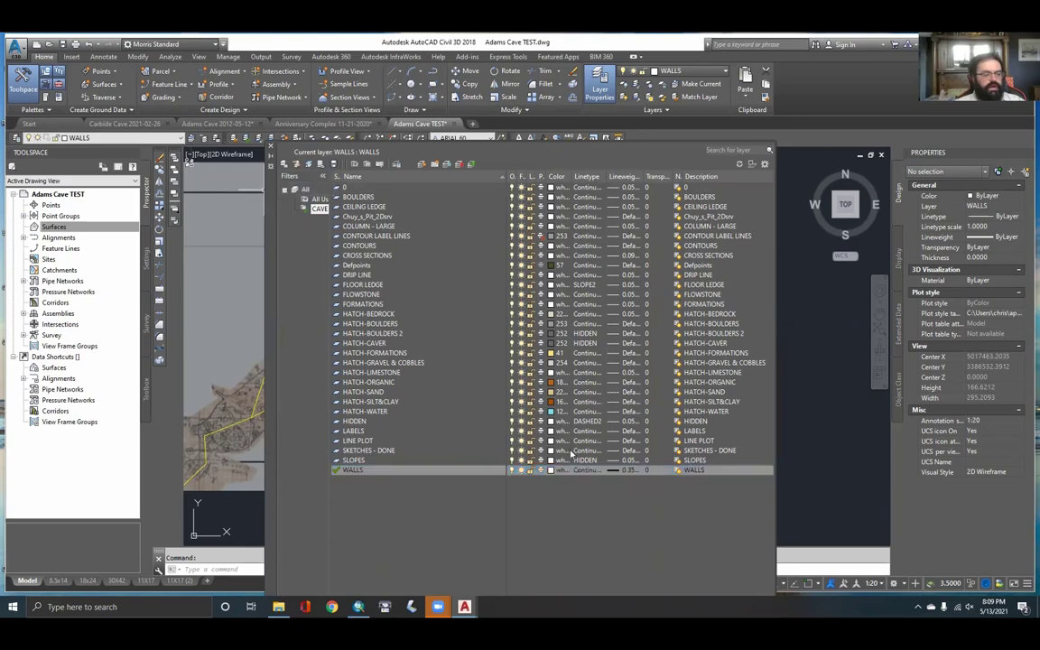
# Review the loaded linetypes available for the HIDDEN layer, leave its linetype unassigned anew, and close the layer manager
pyautogui.click(385, 422)
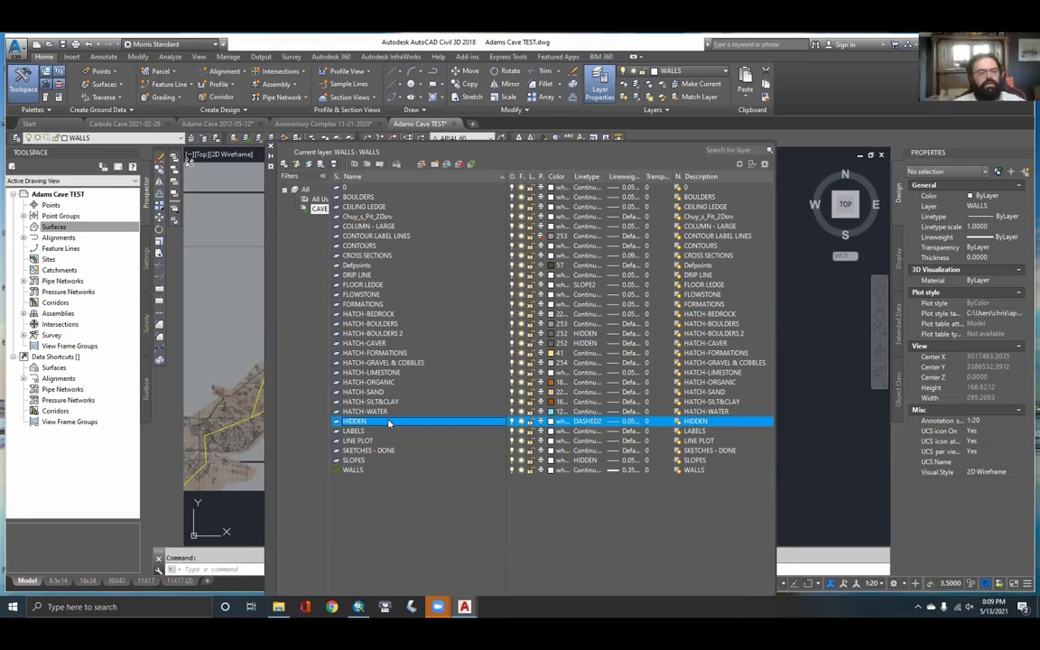
pyautogui.click(593, 422)
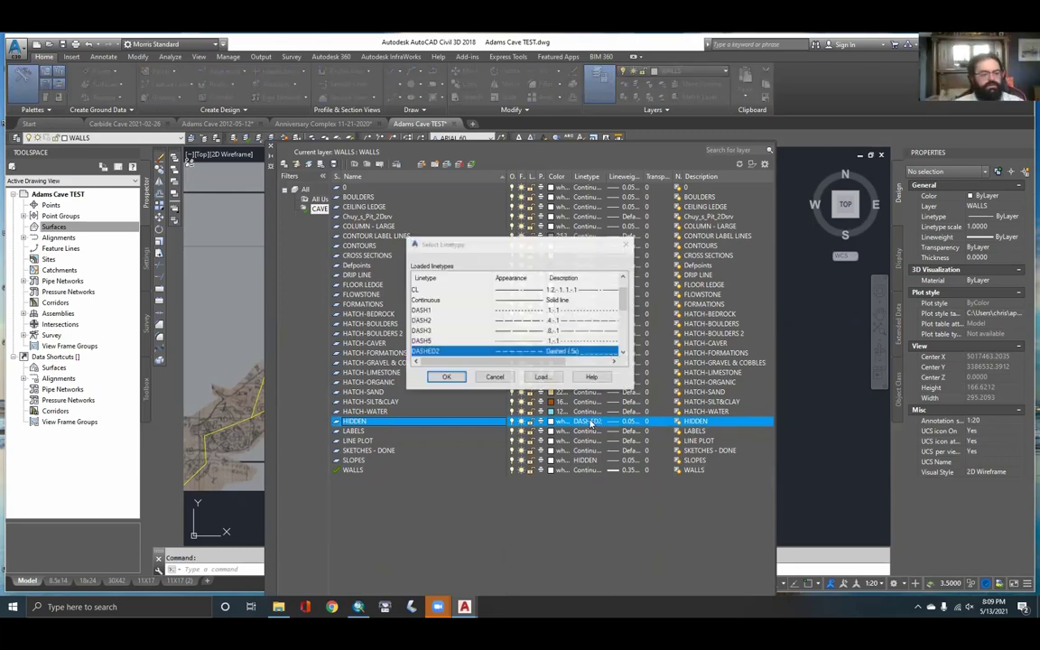
pyautogui.scroll(-2, 485, 298)
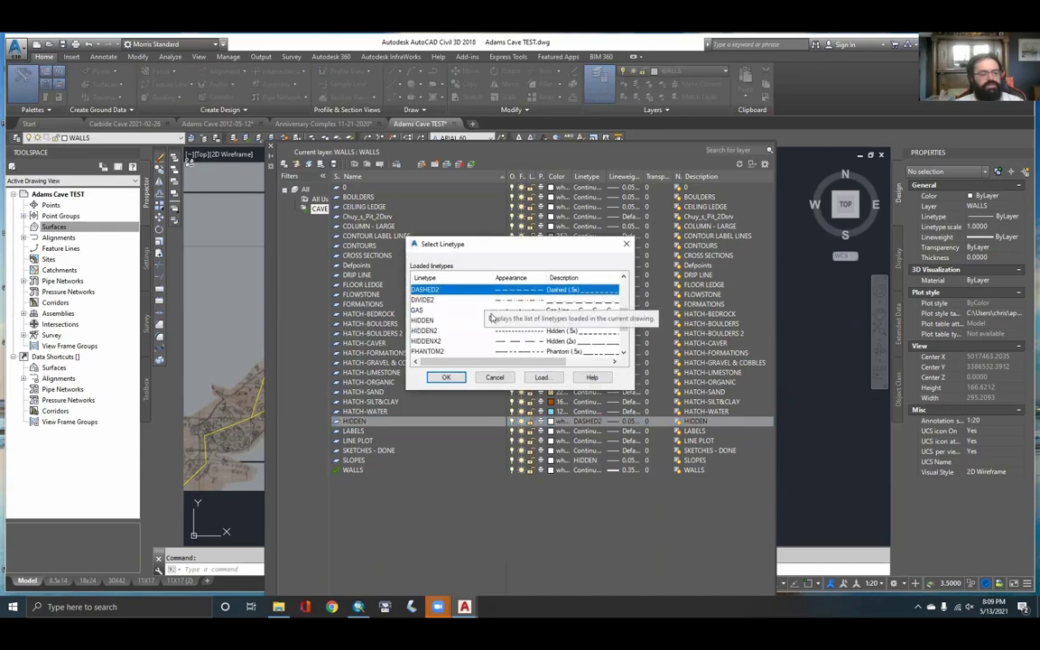
pyautogui.scroll(-1, 474, 343)
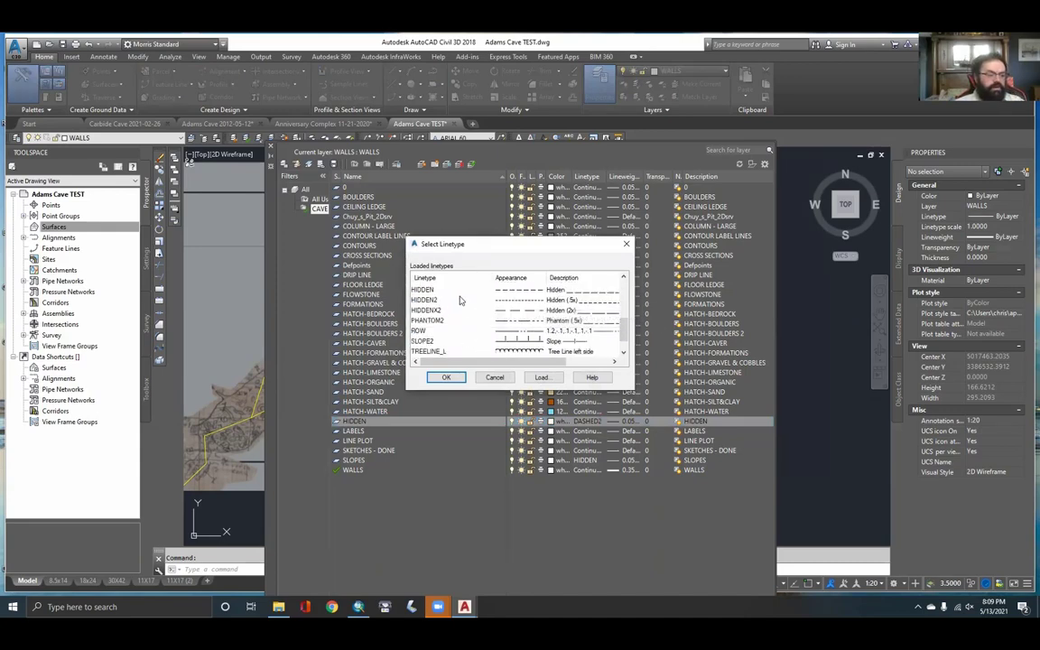
pyautogui.scroll(-1, 443, 308)
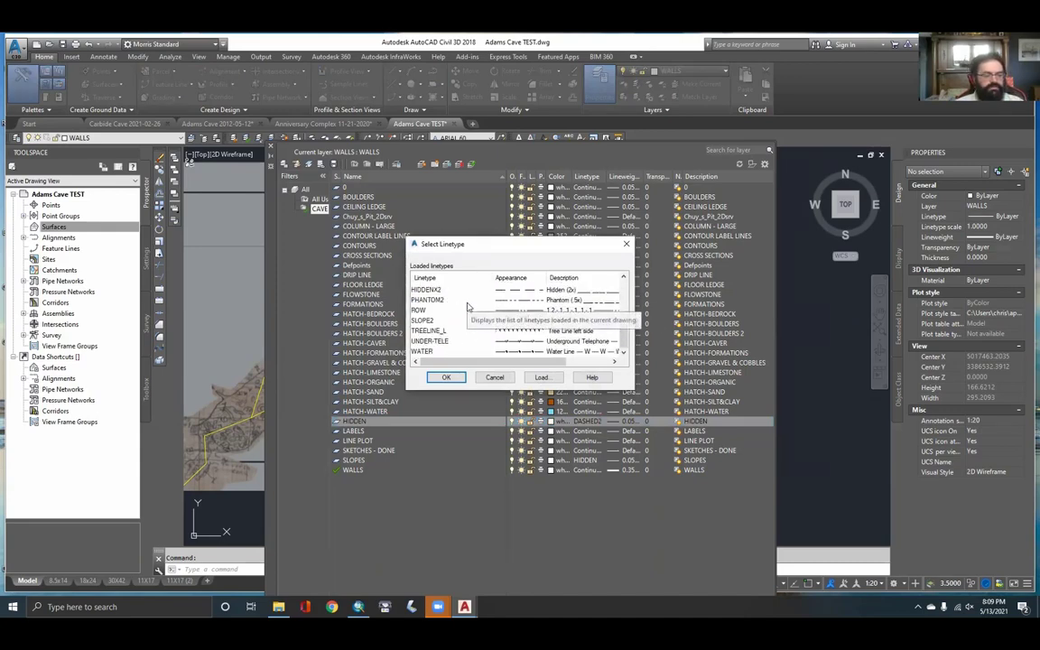
pyautogui.scroll(1, 555, 312)
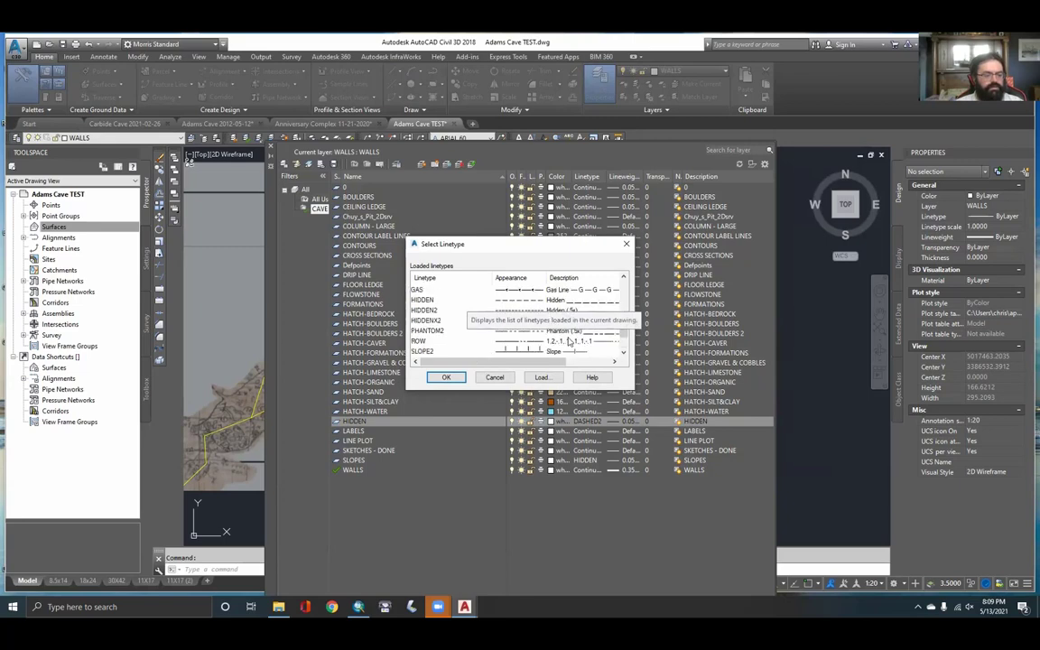
pyautogui.scroll(3, 569, 340)
pyautogui.scroll(-2, 569, 311)
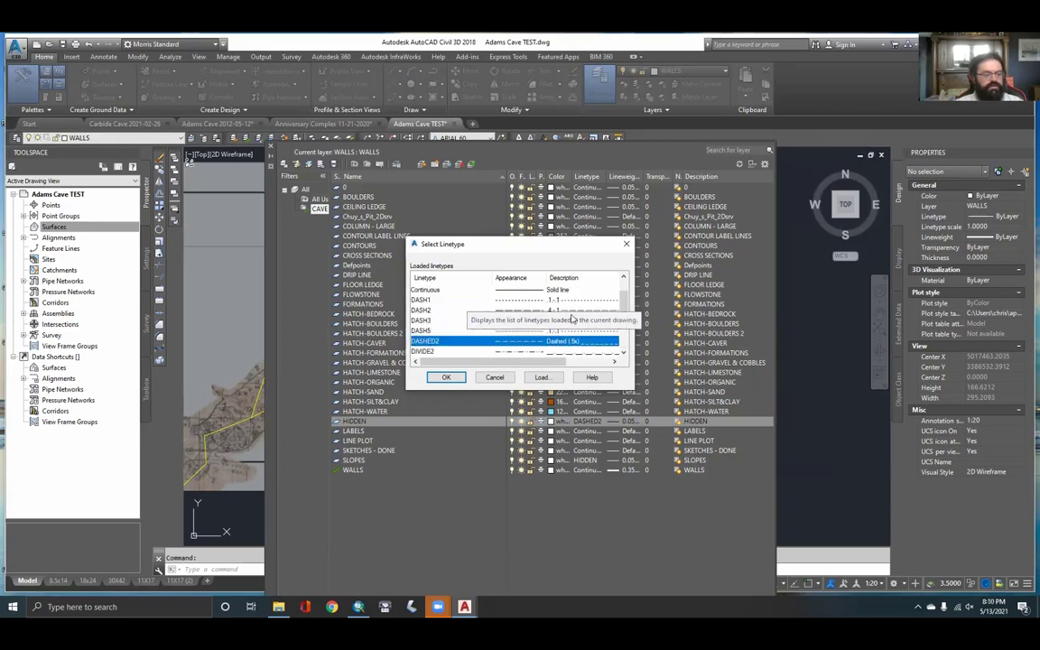
pyautogui.scroll(2, 542, 301)
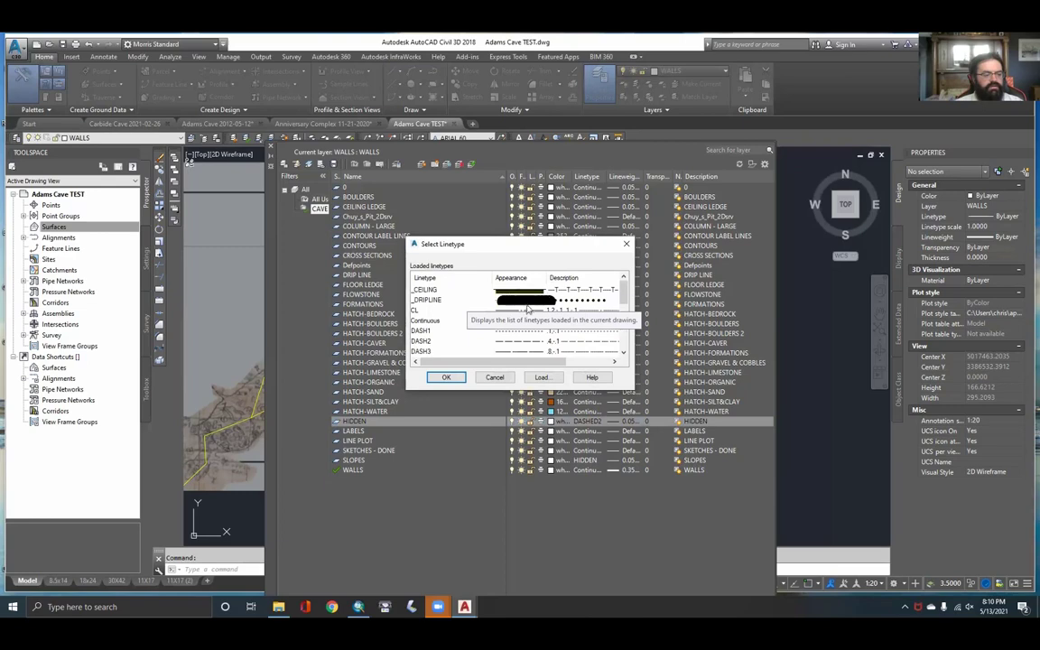
pyautogui.scroll(-5, 529, 311)
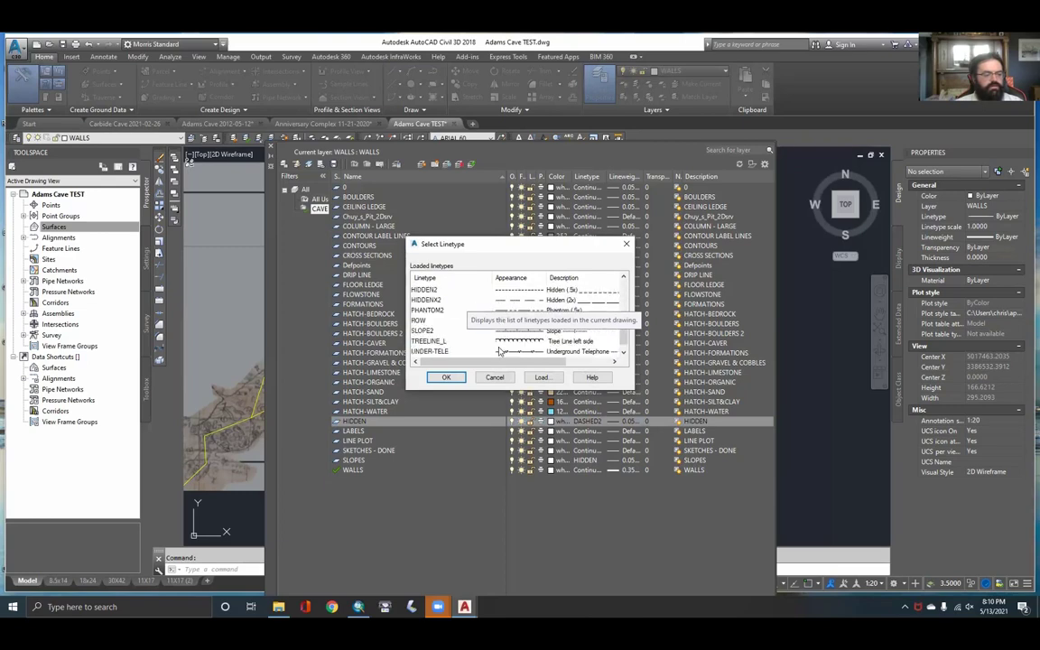
pyautogui.scroll(-1, 501, 349)
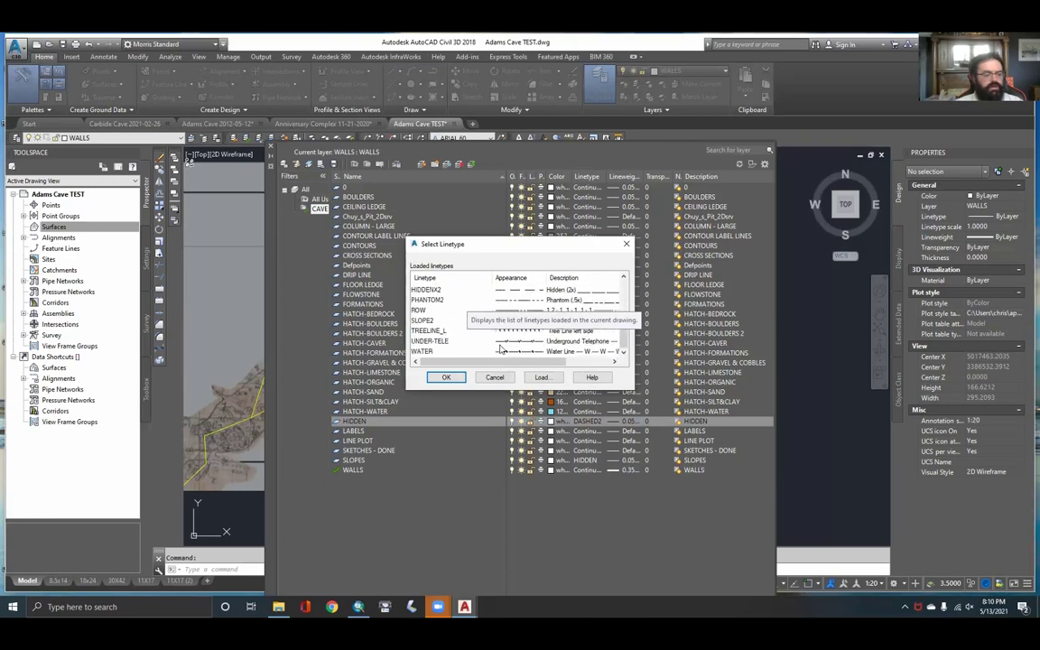
pyautogui.click(495, 379)
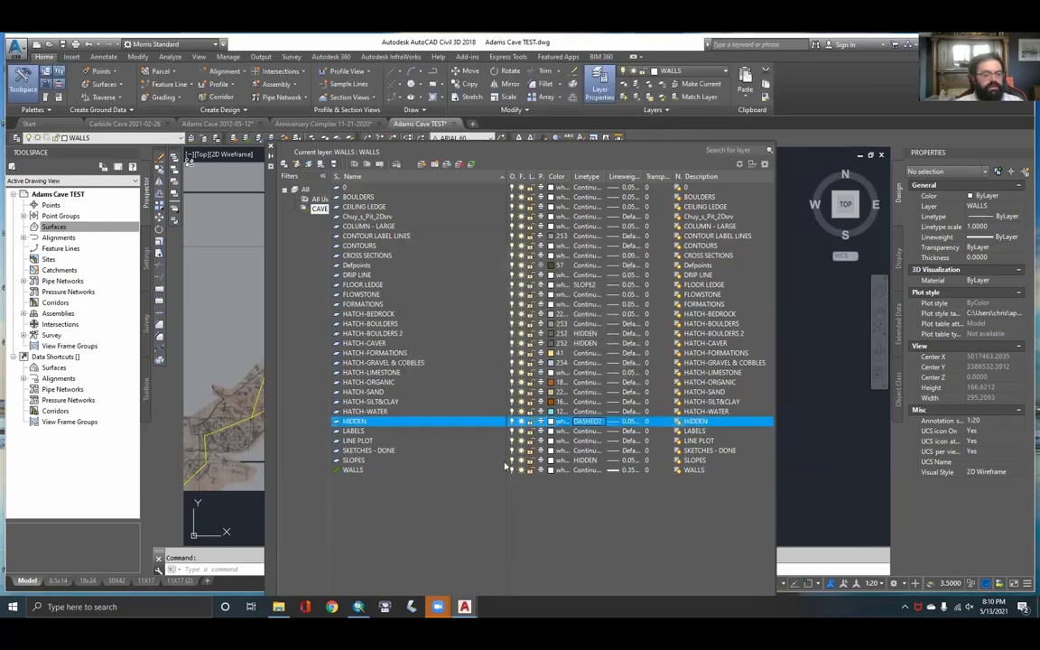
pyautogui.moveTo(271, 203); pyautogui.dragTo(1039, 204)
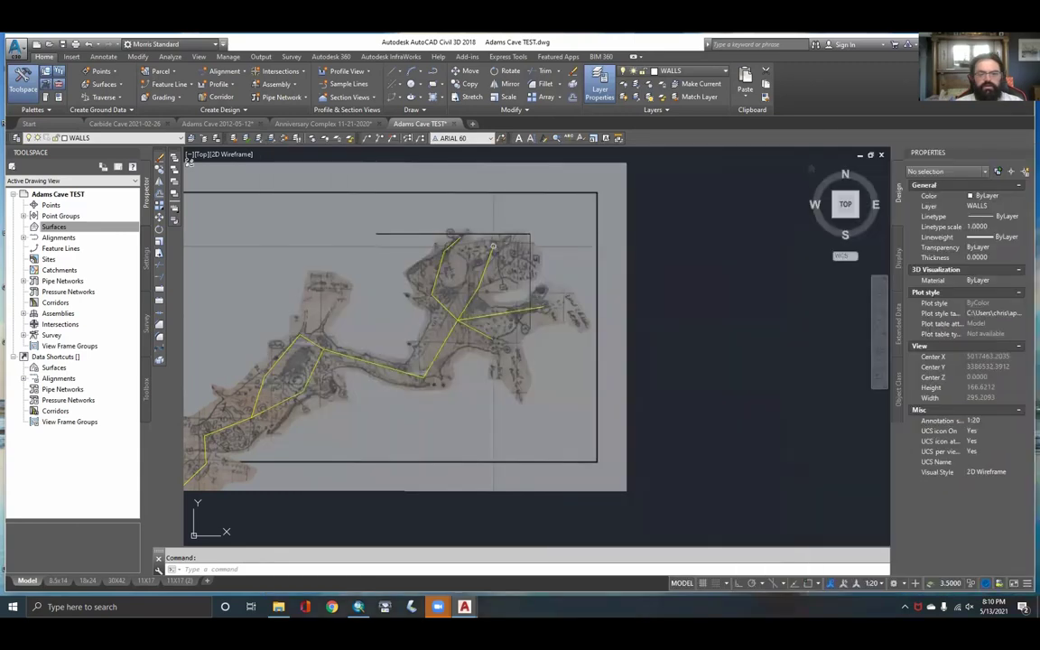
# Start a fit-point spline on the WALLS layer, tracing the eastern and southern edge of the calcite flow outline
pyautogui.scroll(4, 476, 271)
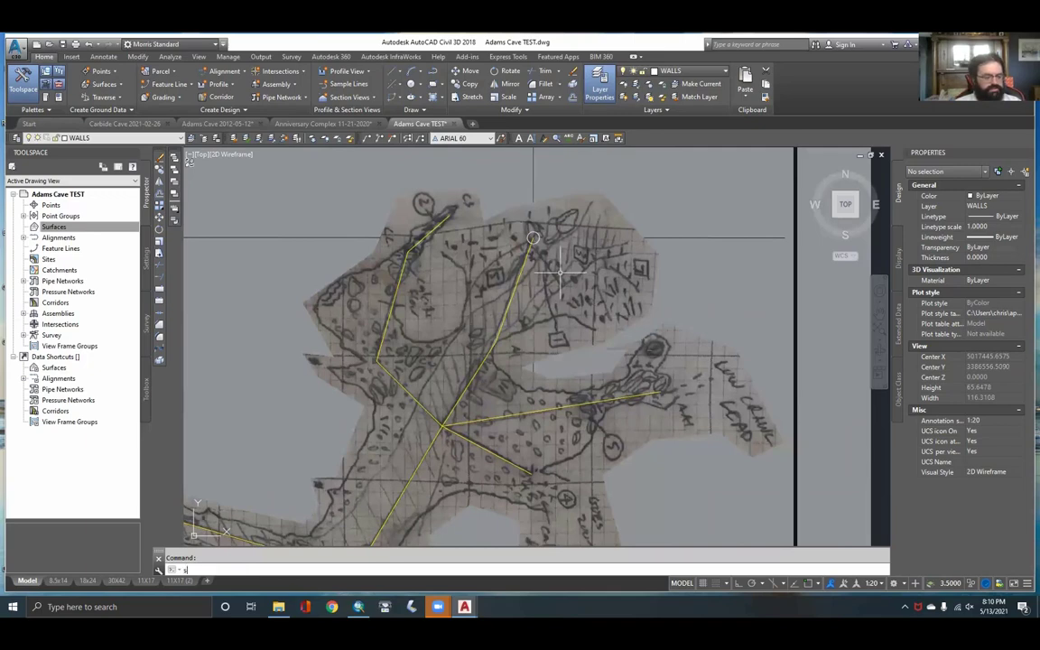
pyautogui.write('pl')
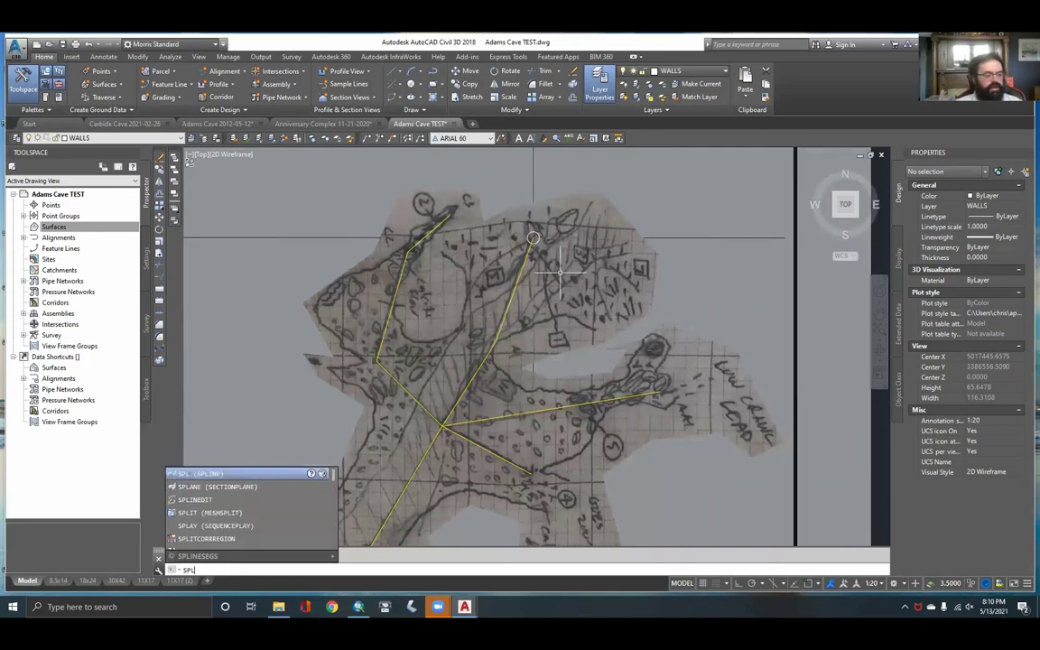
pyautogui.press('Return')
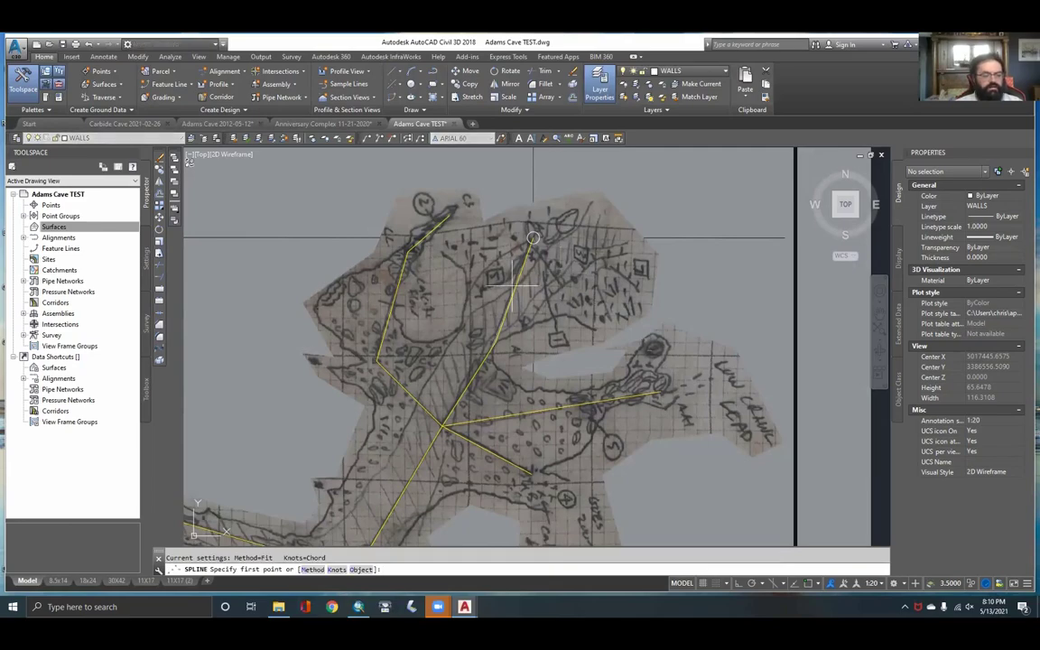
pyautogui.scroll(2, 512, 283)
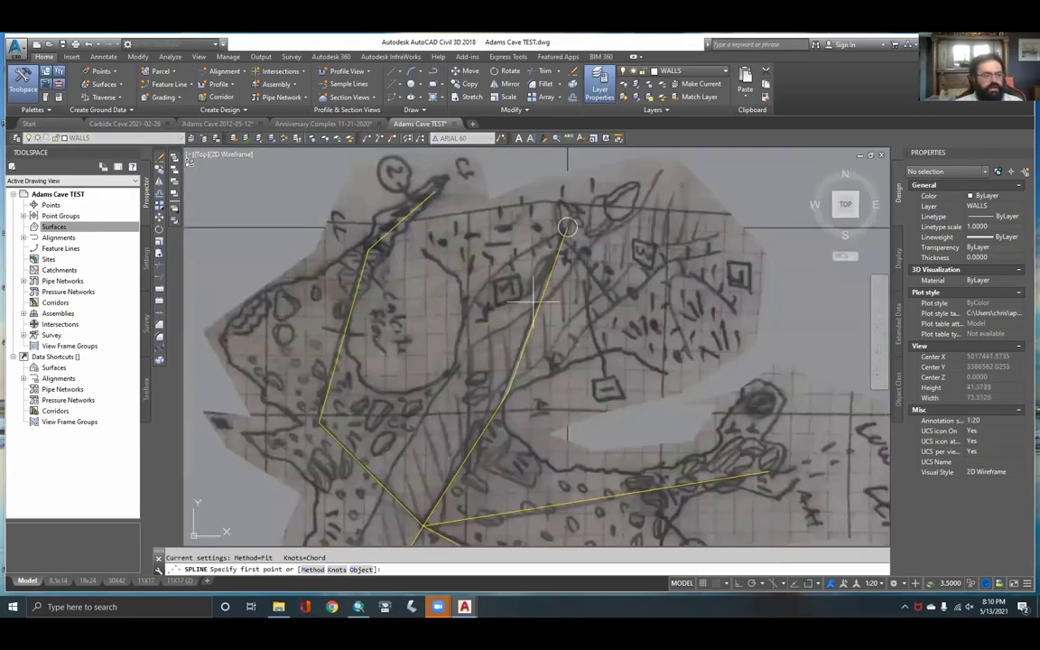
pyautogui.scroll(2, 429, 239)
pyautogui.click(418, 244)
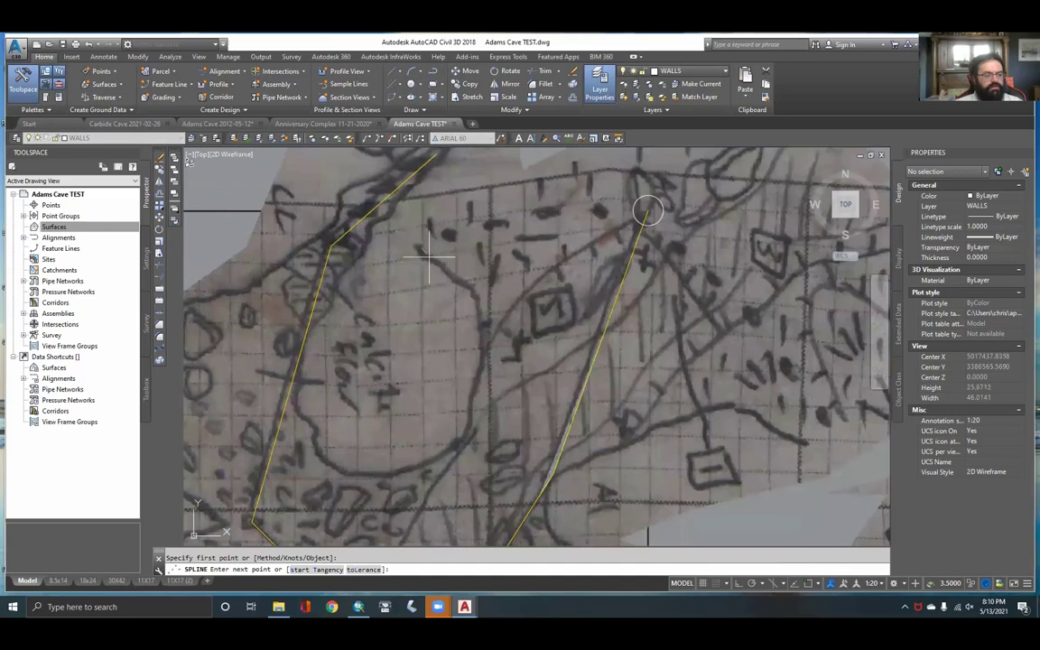
pyautogui.click(467, 284)
pyautogui.click(479, 302)
pyautogui.click(477, 331)
pyautogui.click(479, 371)
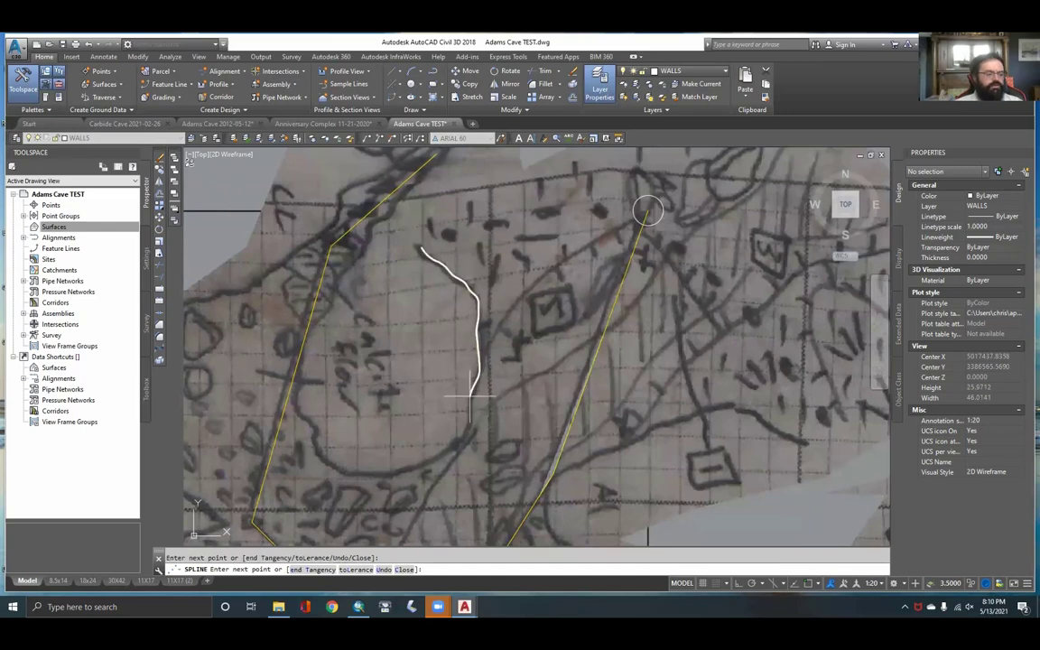
pyautogui.click(466, 418)
pyautogui.click(460, 440)
pyautogui.click(422, 457)
pyautogui.click(386, 473)
pyautogui.click(361, 470)
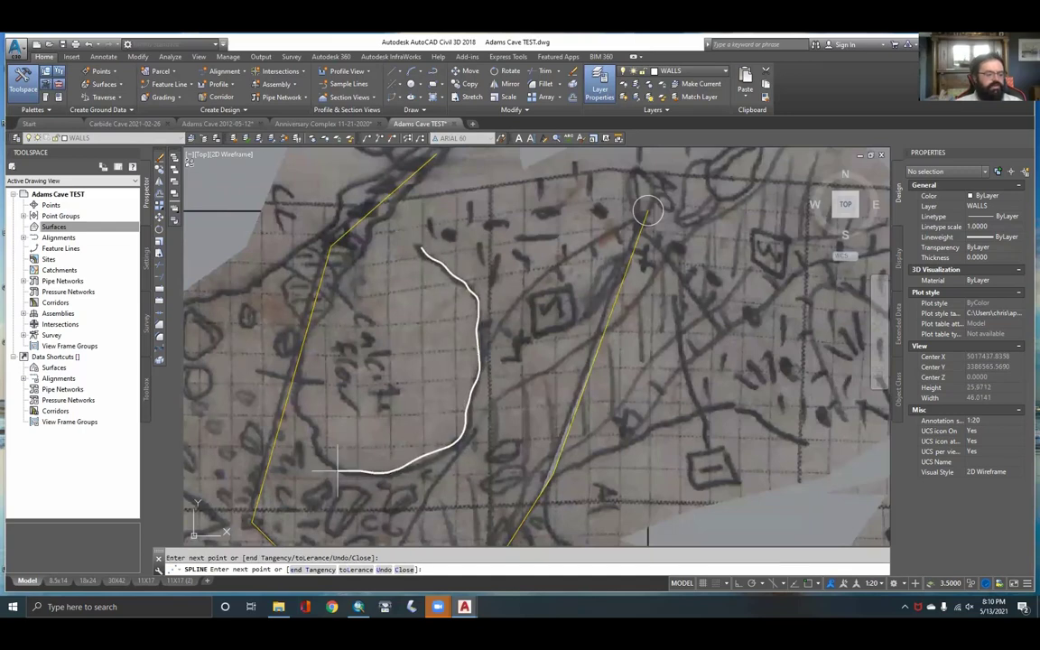
# Continue the wall spline around the western side of the calcite flow, up into the narrow northern passage
pyautogui.click(335, 470)
pyautogui.click(320, 444)
pyautogui.click(316, 422)
pyautogui.click(289, 403)
pyautogui.click(307, 369)
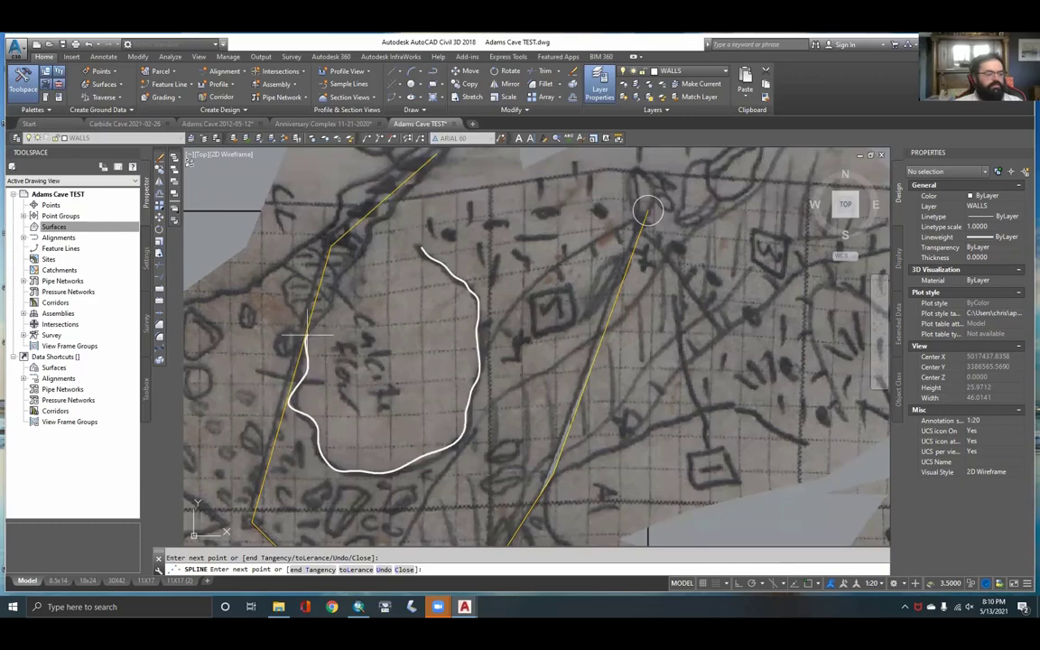
pyautogui.click(307, 336)
pyautogui.click(338, 295)
pyautogui.click(345, 269)
pyautogui.click(364, 243)
pyautogui.click(386, 208)
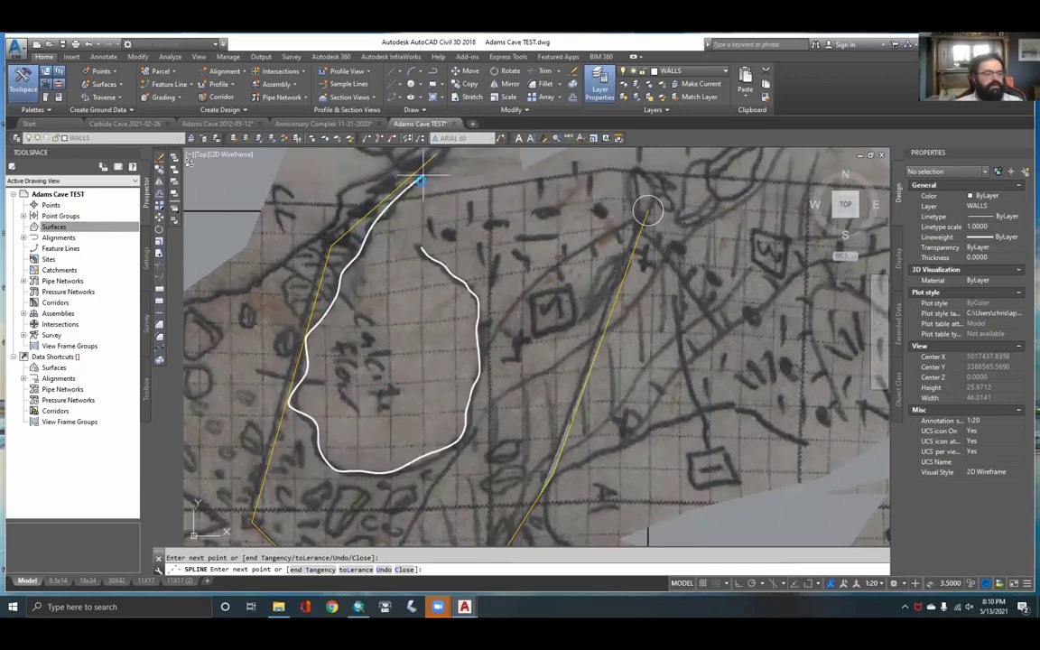
# Take the wall spline around the tip of the narrow passage beside circled 2 and back southwest along its opposite wall
pyautogui.moveTo(423, 176); pyautogui.dragTo(343, 315, button='middle')
pyautogui.click(382, 263)
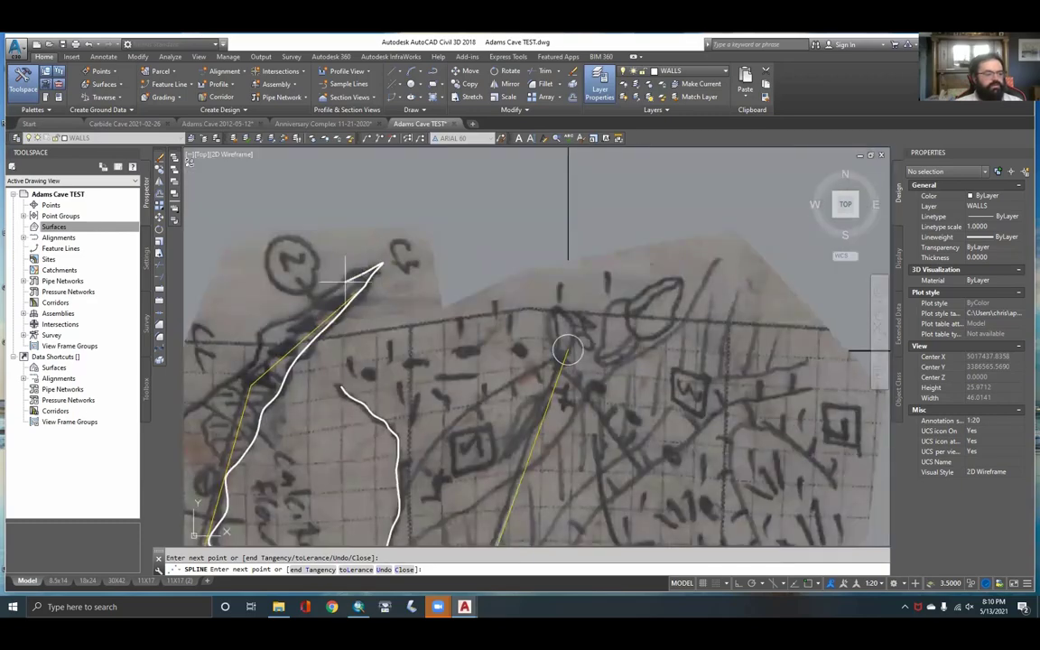
pyautogui.click(326, 292)
pyautogui.click(294, 320)
pyautogui.click(268, 326)
pyautogui.click(252, 354)
pyautogui.click(226, 375)
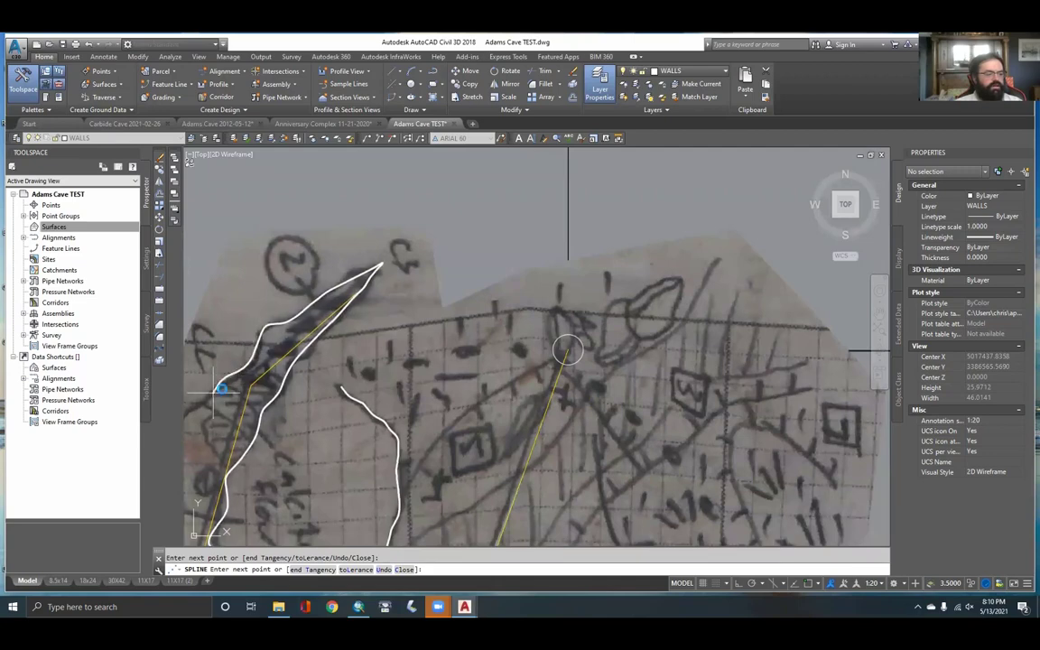
# Trace the wall spline around the rounded outer wall of the boulder-filled chamber west of the calcite flow
pyautogui.moveTo(221, 389); pyautogui.dragTo(501, 284, button='middle')
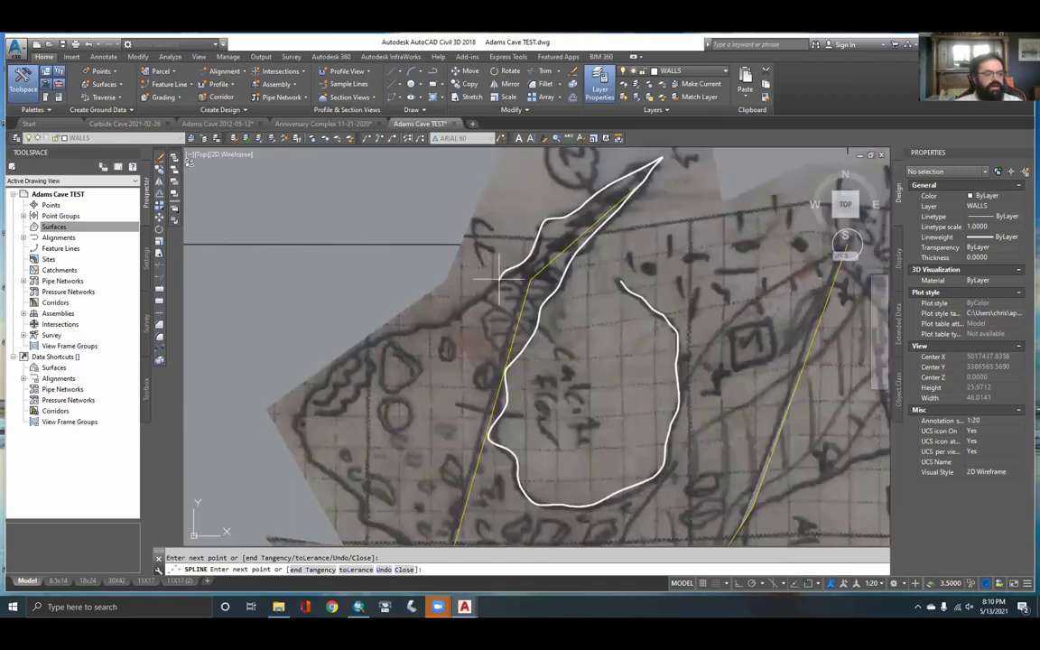
pyautogui.click(365, 347)
pyautogui.click(326, 375)
pyautogui.click(312, 403)
pyautogui.click(296, 435)
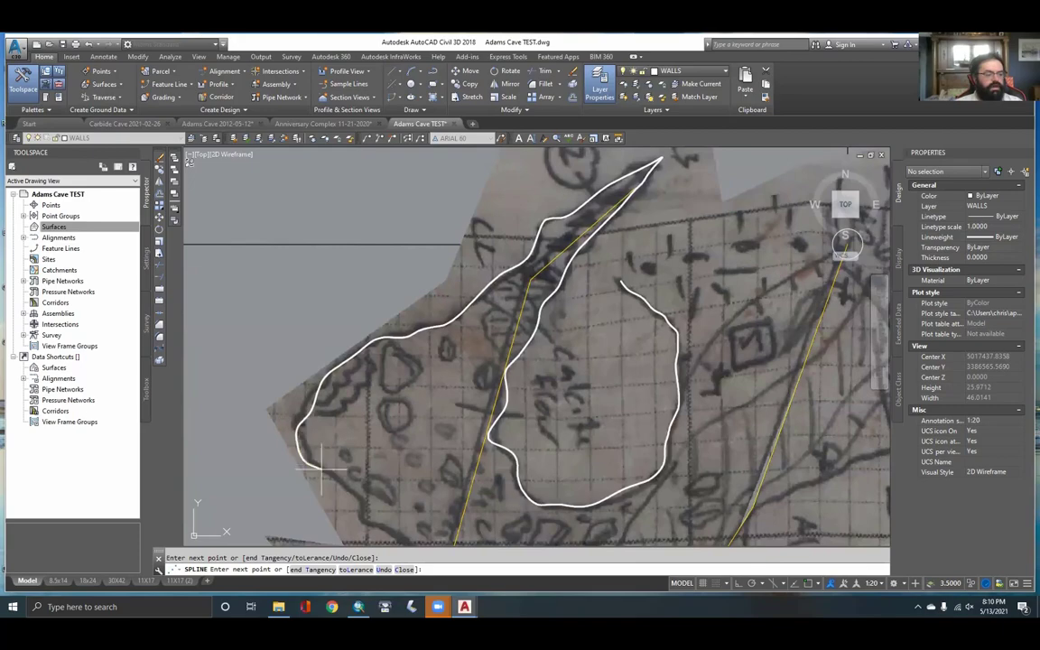
pyautogui.click(321, 468)
pyautogui.click(360, 501)
pyautogui.moveTo(361, 501); pyautogui.dragTo(336, 269, button='middle')
# Trace the wall spline through the inward notch and around the pointed western lead, and end it south of there
pyautogui.scroll(-4, 380, 300)
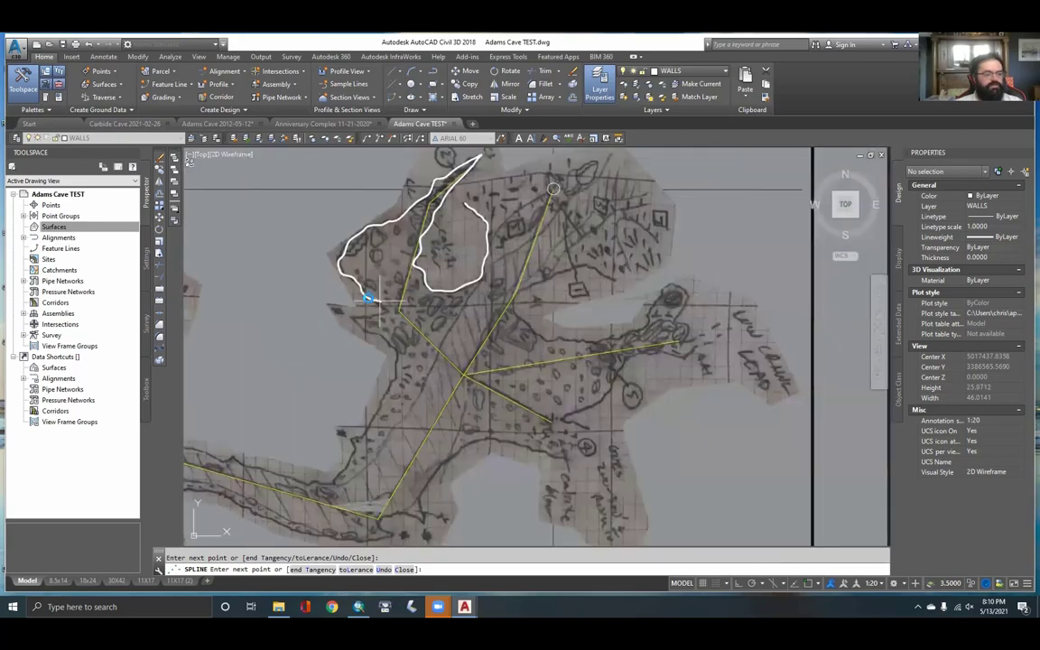
pyautogui.scroll(4, 369, 300)
pyautogui.click(421, 330)
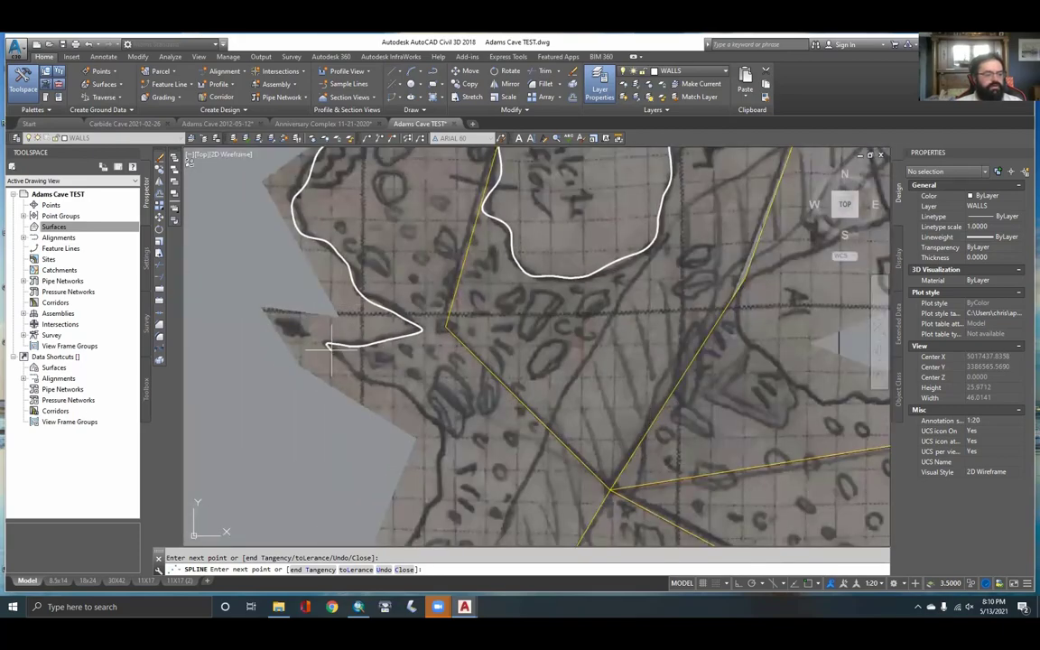
pyautogui.click(379, 380)
pyautogui.click(400, 386)
pyautogui.click(435, 423)
pyautogui.moveTo(453, 466); pyautogui.dragTo(434, 394, button='middle')
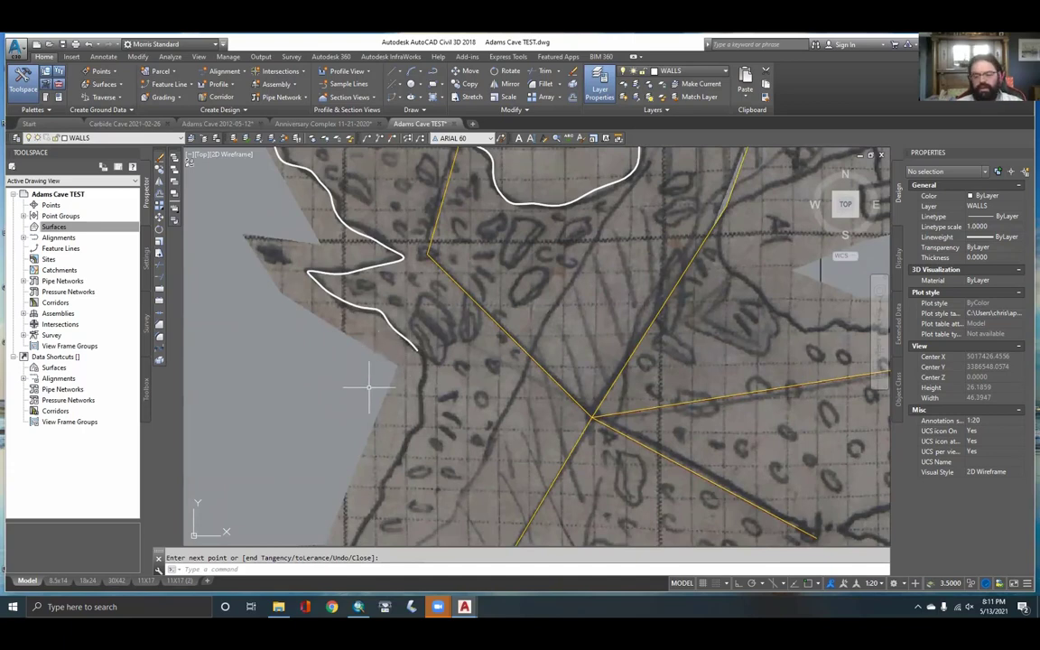
pyautogui.press('Return')
# Start a new spline at the end of the finished wall line with object snap on, and turn object snap off
pyautogui.press('Return')
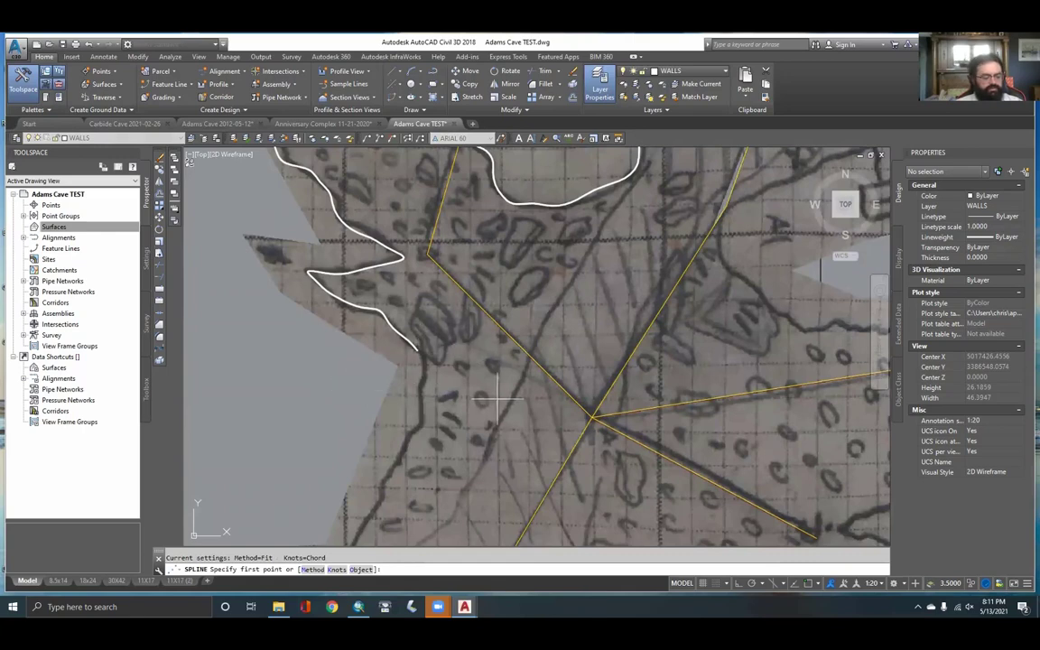
pyautogui.click(809, 584)
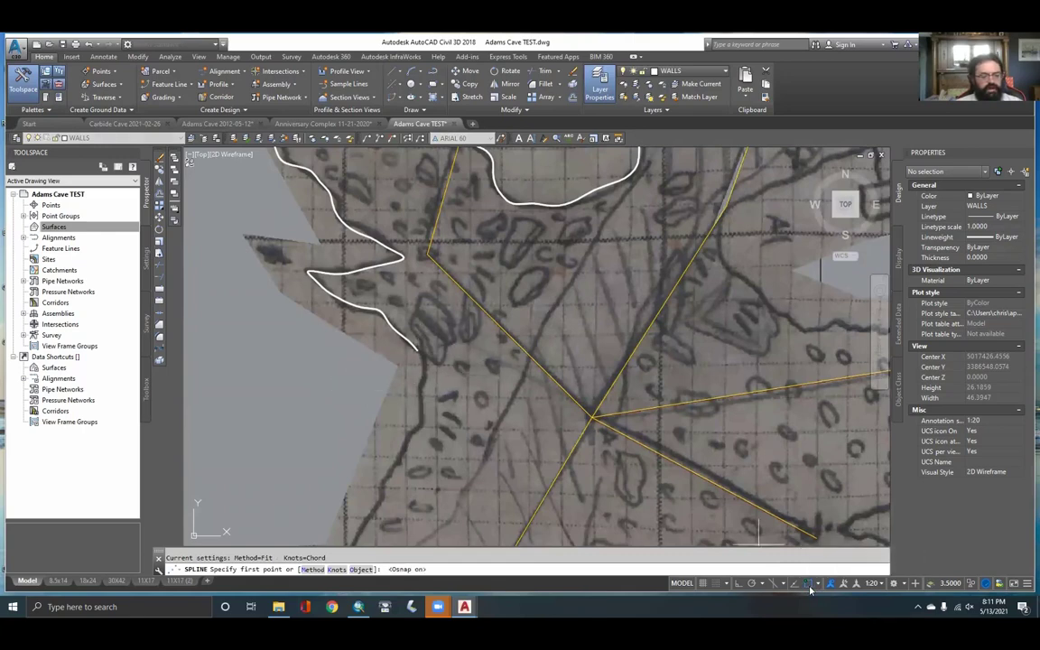
pyautogui.click(417, 348)
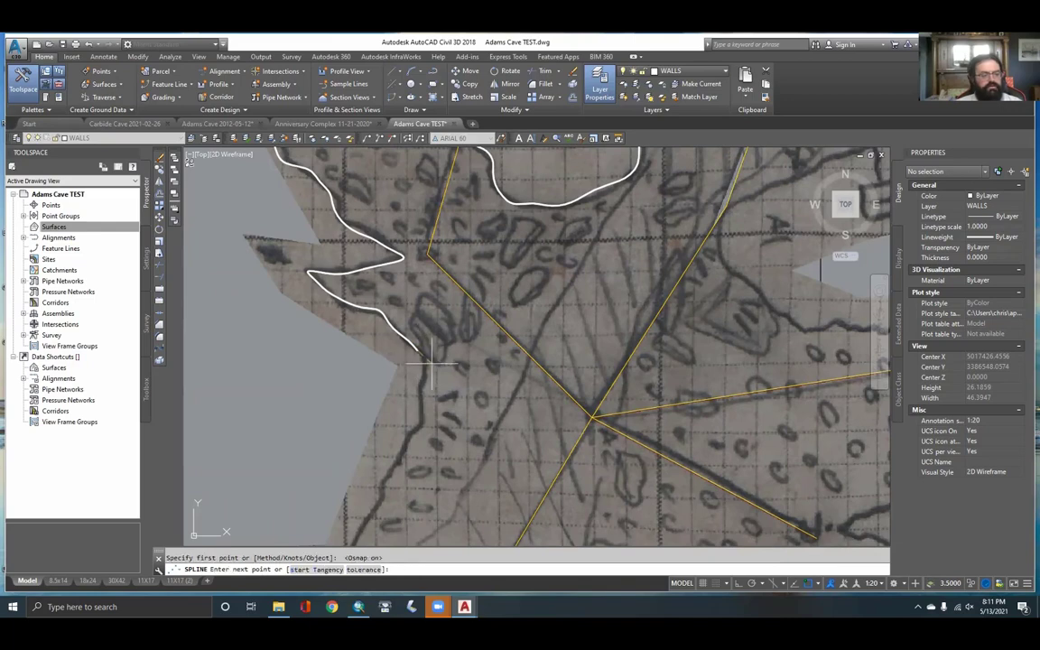
pyautogui.click(429, 360)
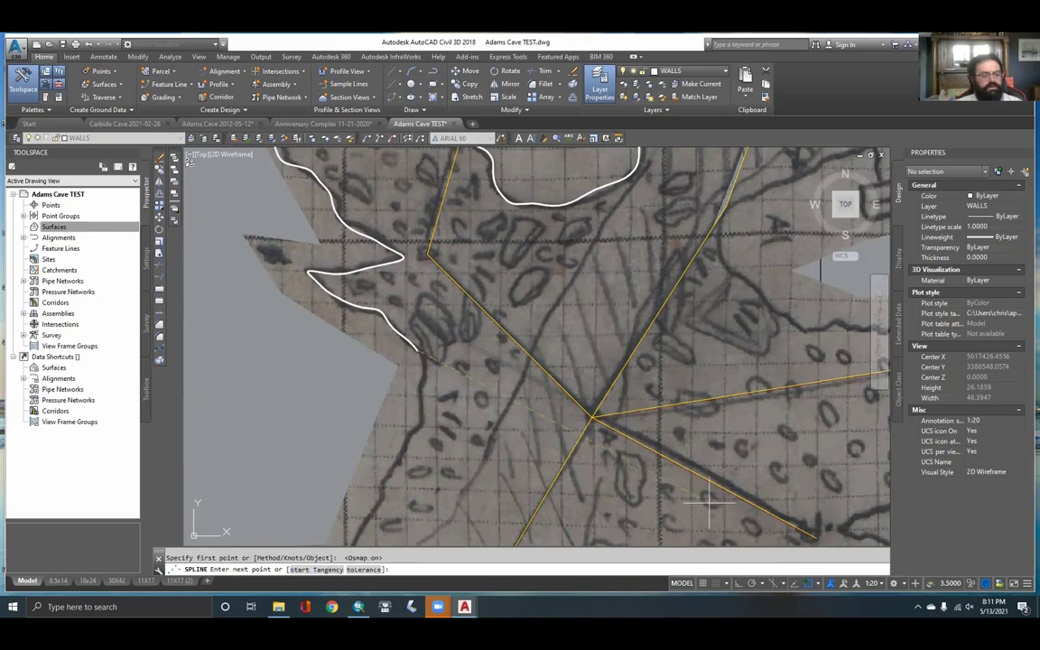
pyautogui.click(810, 585)
# Trace the wall spline south from the pointed western lead, following the curved west wall of the boulder-strewn passage
pyautogui.click(427, 363)
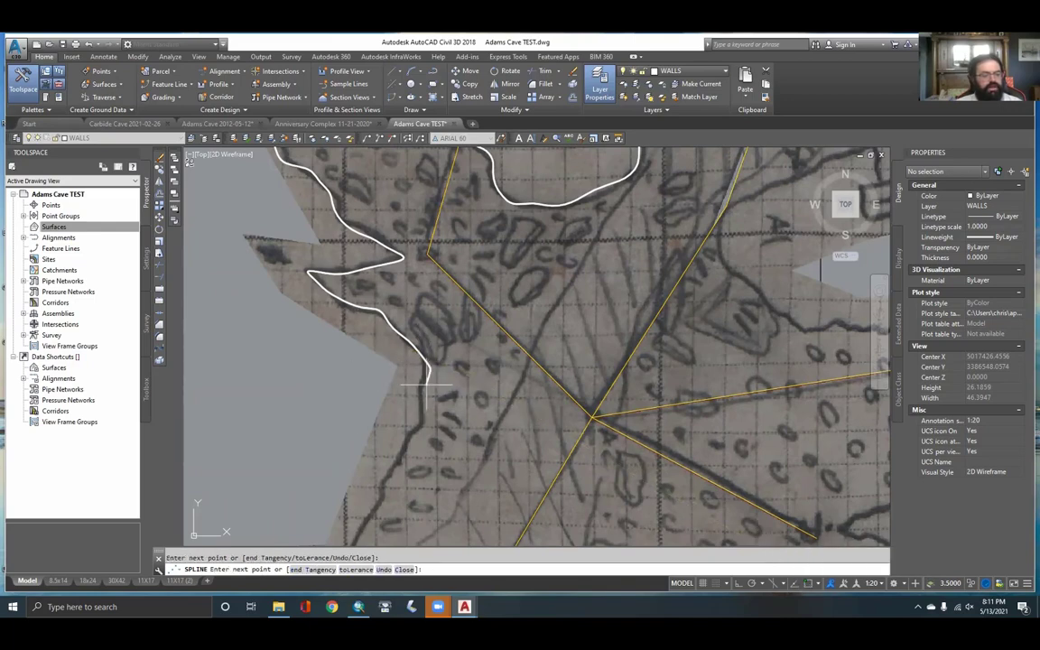
pyautogui.click(418, 399)
pyautogui.click(421, 417)
pyautogui.click(405, 442)
pyautogui.click(398, 466)
pyautogui.click(383, 486)
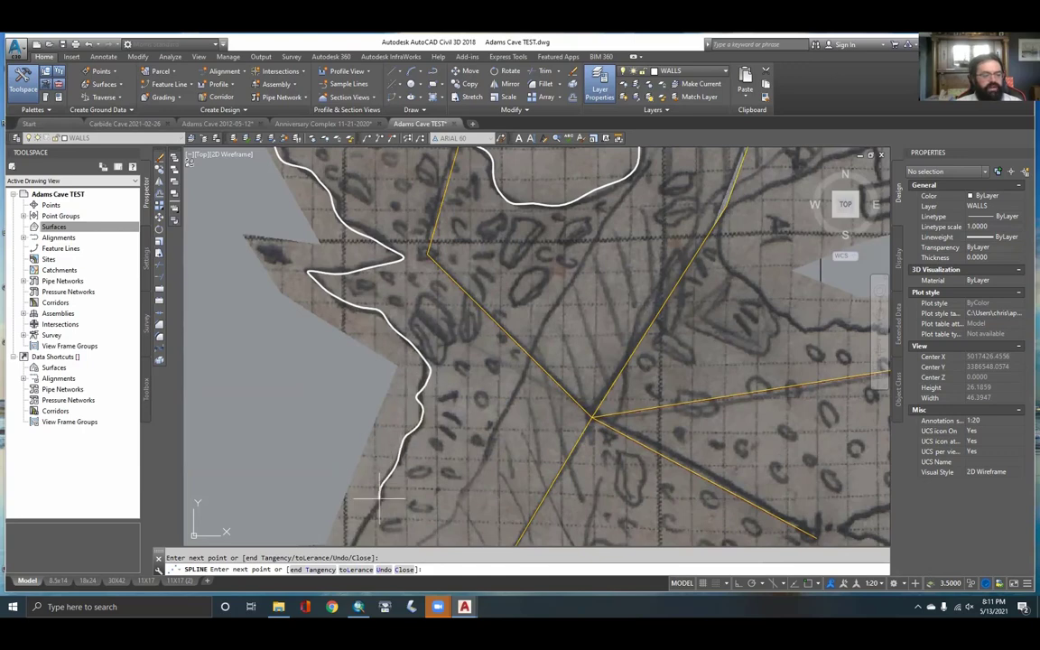
pyautogui.click(377, 501)
# Continue the wall spline through the small notch and southwest around the bend into the western passage
pyautogui.moveTo(362, 528); pyautogui.dragTo(402, 274, button='middle')
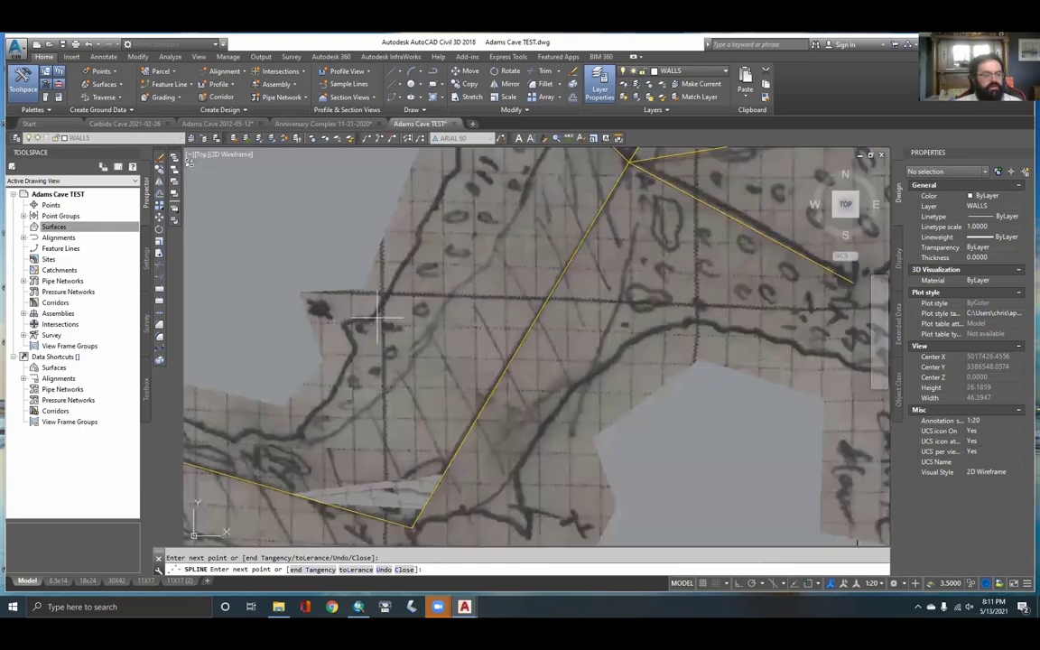
pyautogui.click(341, 323)
pyautogui.click(352, 345)
pyautogui.click(350, 361)
pyautogui.click(338, 381)
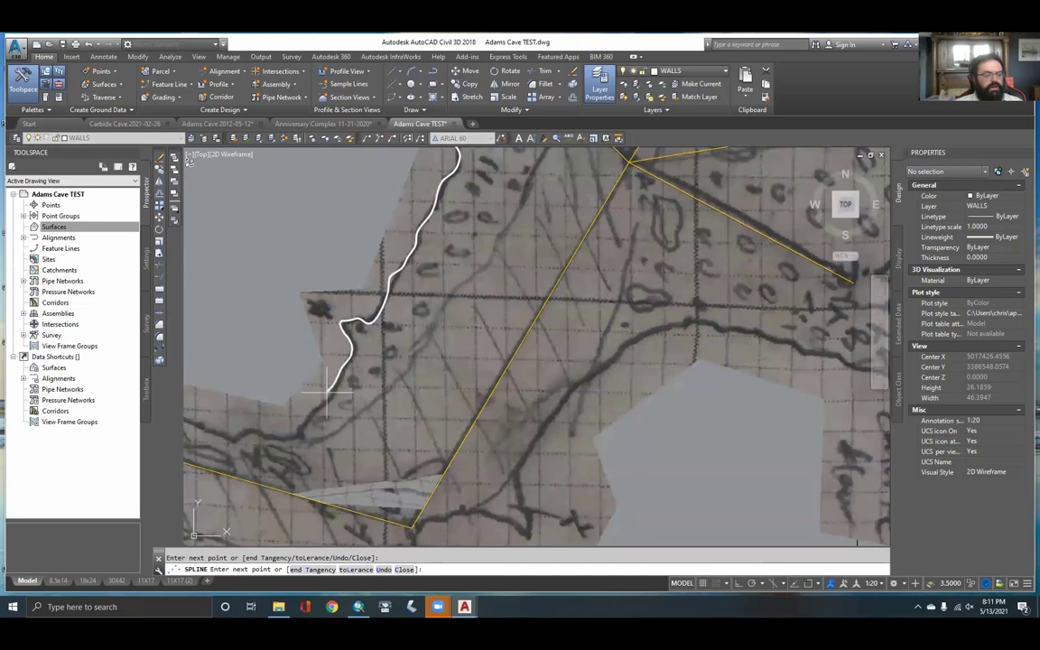
pyautogui.click(309, 418)
pyautogui.click(293, 436)
pyautogui.click(257, 431)
pyautogui.click(227, 441)
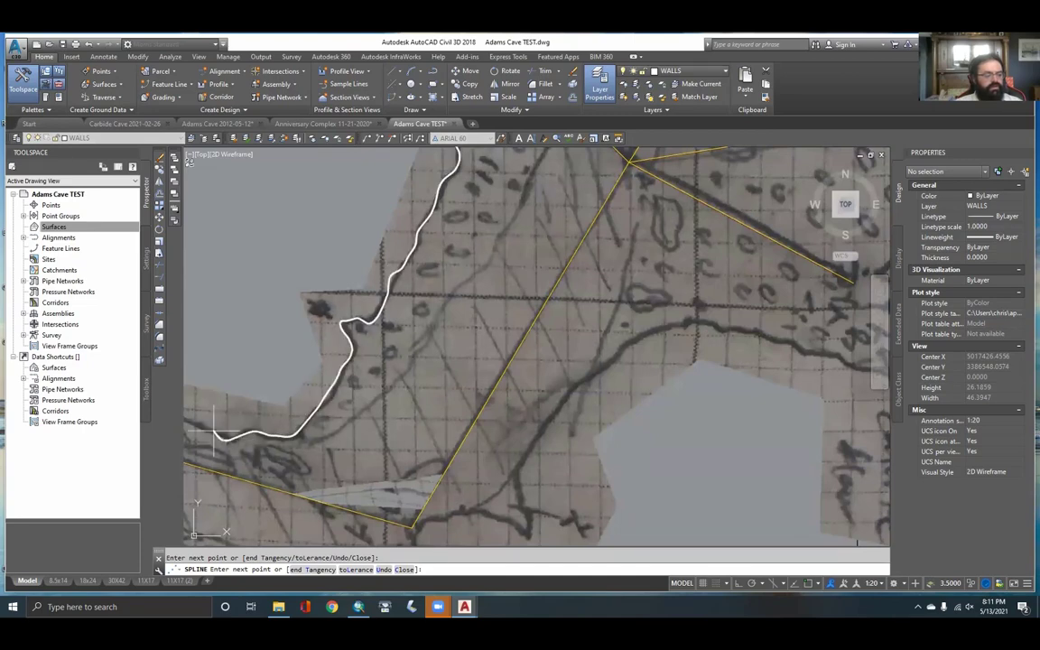
# Trace the wall spline west along the north wall of the western passage and end it just short of the small peak
pyautogui.scroll(-4, 542, 352)
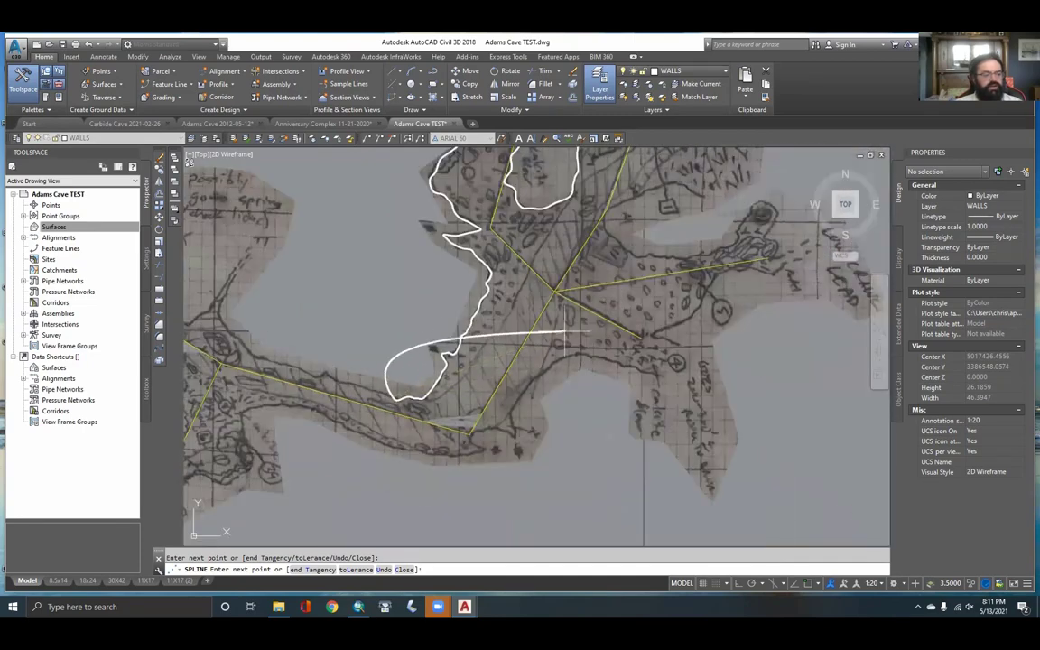
pyautogui.scroll(3, 356, 366)
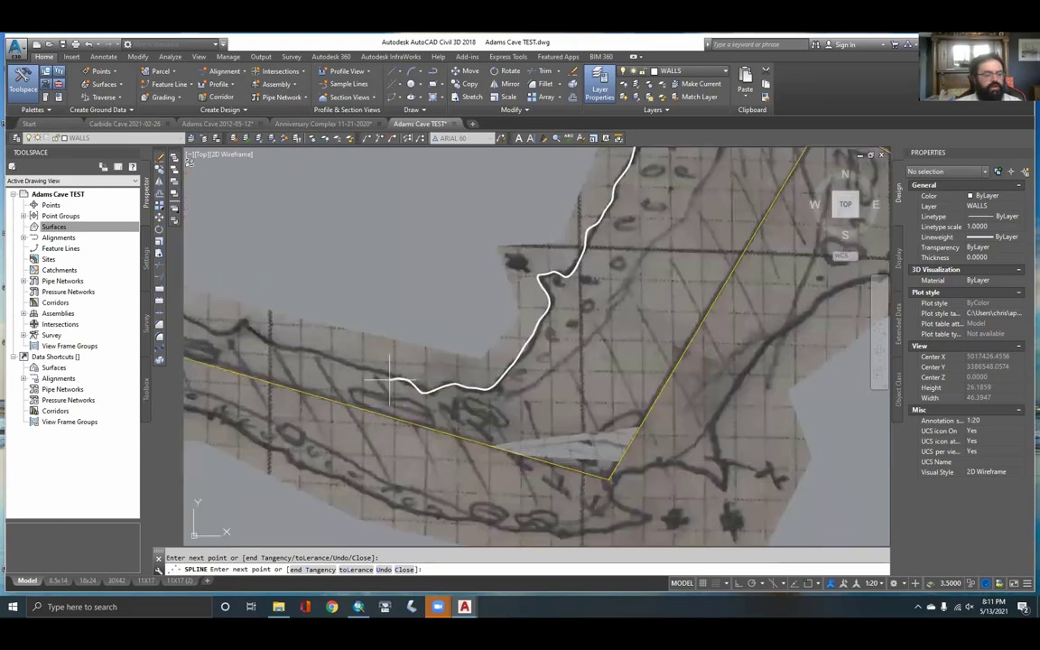
pyautogui.click(370, 376)
pyautogui.click(359, 367)
pyautogui.click(306, 347)
pyautogui.click(278, 344)
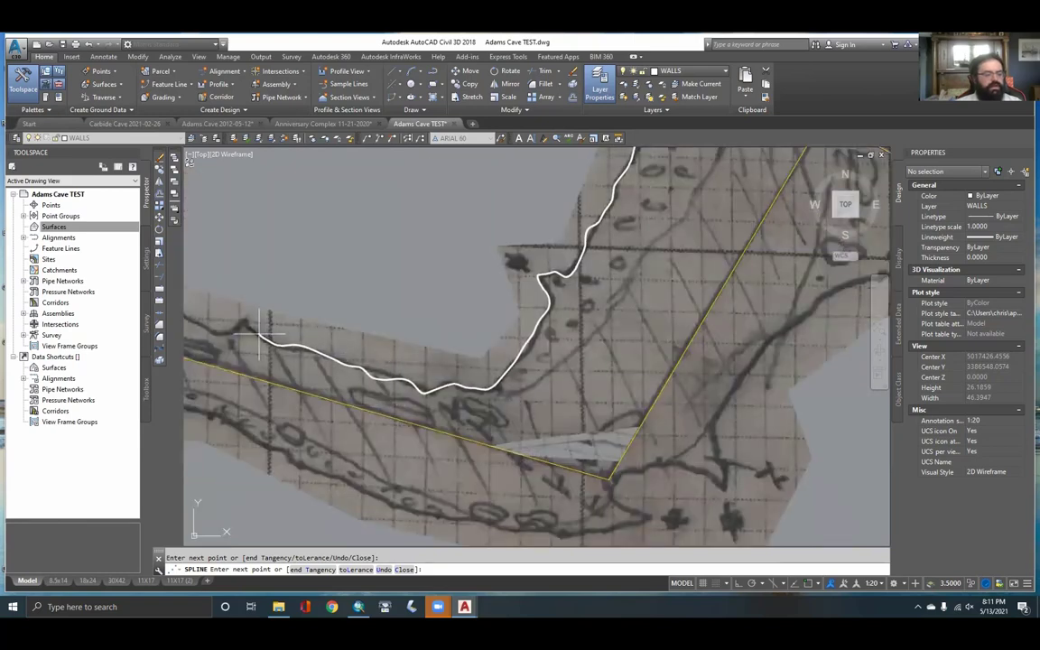
pyautogui.press('Return')
# Examine the junction of the two wall splines south of the pointed western lead
pyautogui.scroll(-2, 567, 214)
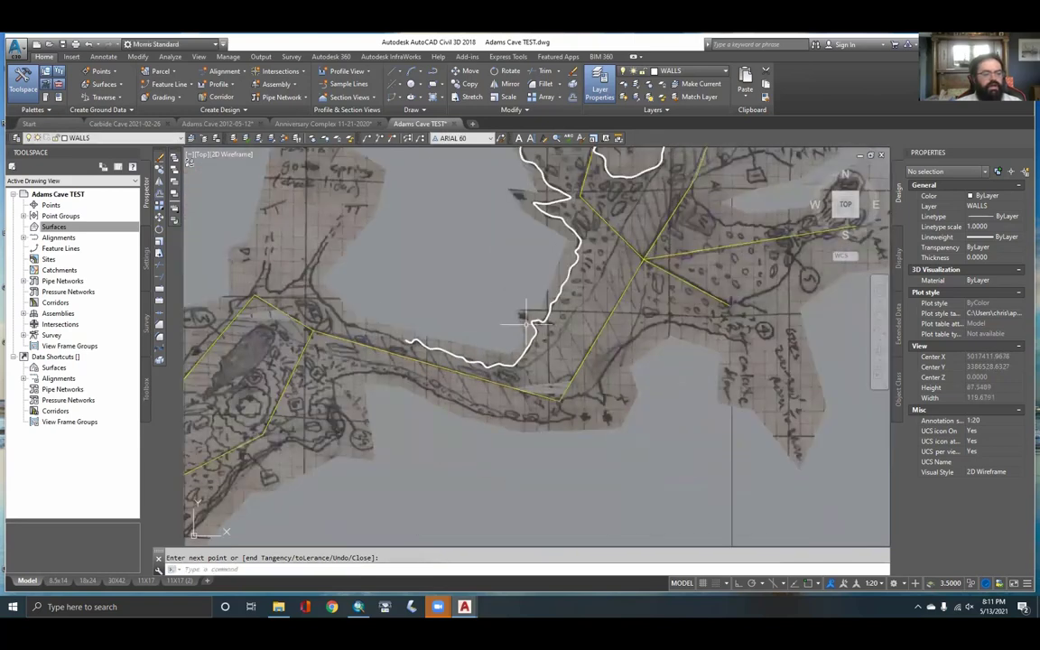
pyautogui.scroll(2, 567, 214)
pyautogui.click(529, 221)
pyautogui.scroll(4, 578, 258)
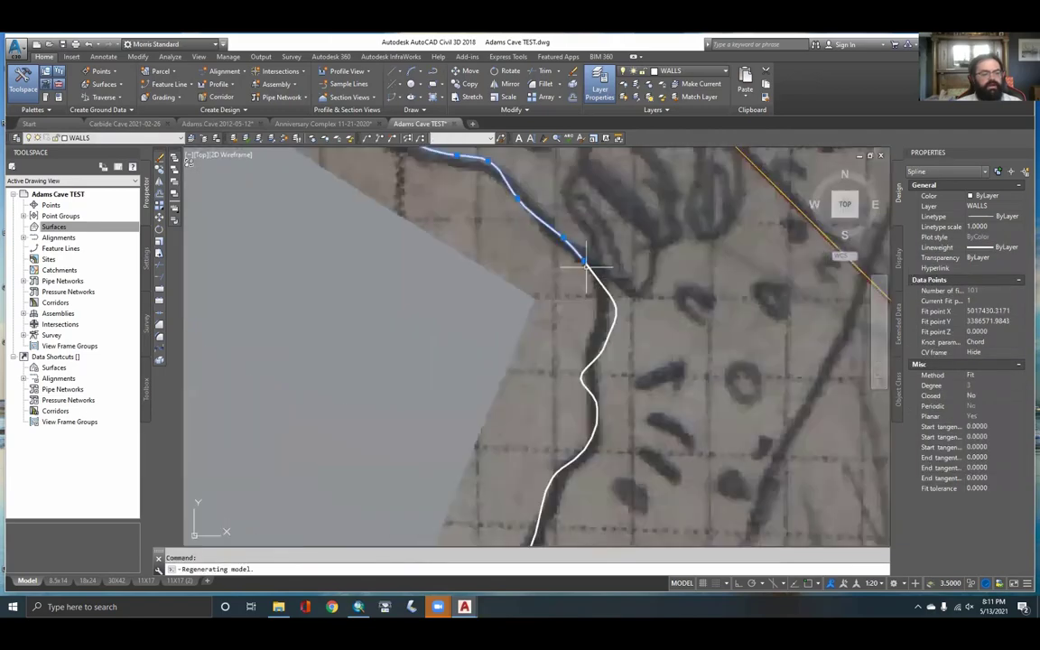
pyautogui.click(587, 260)
pyautogui.press('Escape')
pyautogui.scroll(-4, 589, 271)
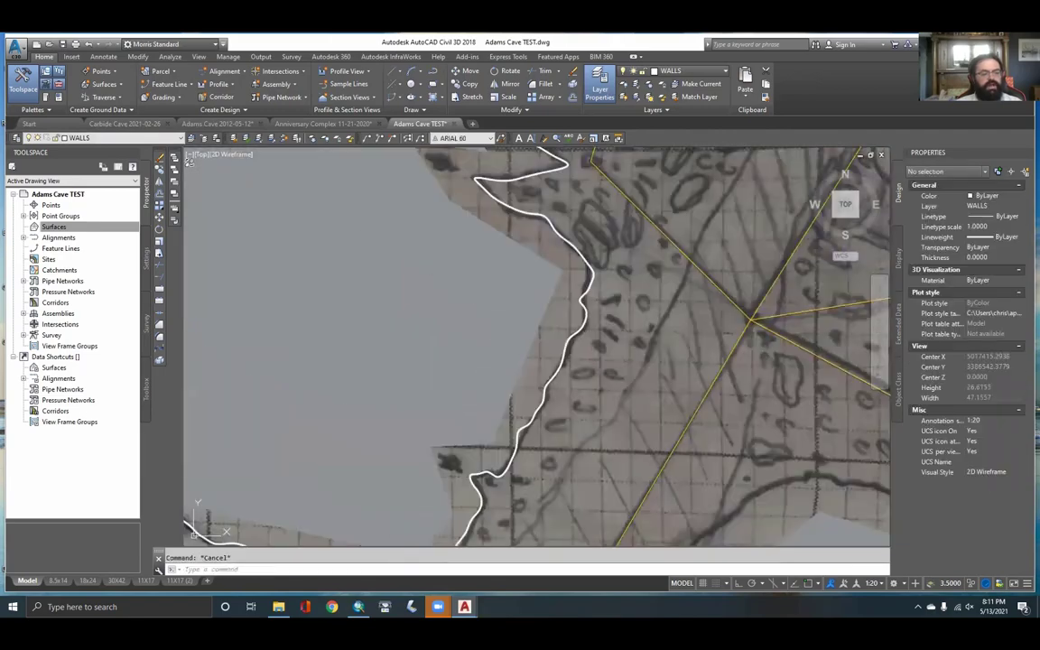
# Make FLOOR LEDGE the current layer for work in the northeastern chamber
pyautogui.moveTo(593, 280); pyautogui.dragTo(496, 350, button='middle')
pyautogui.moveTo(642, 255); pyautogui.dragTo(561, 289, button='middle')
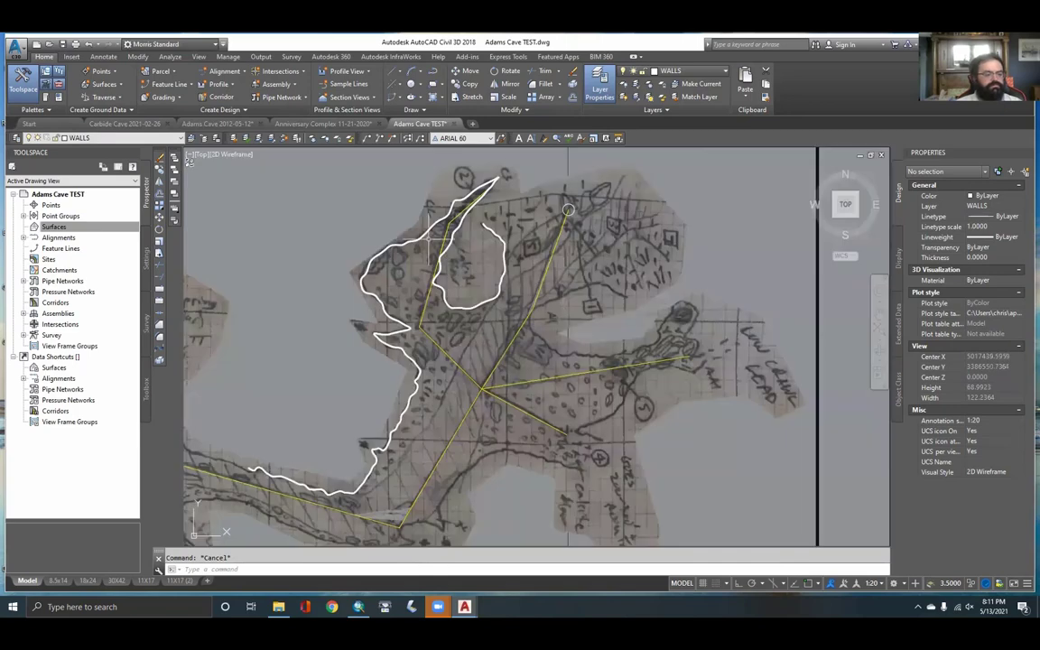
pyautogui.scroll(2, 707, 238)
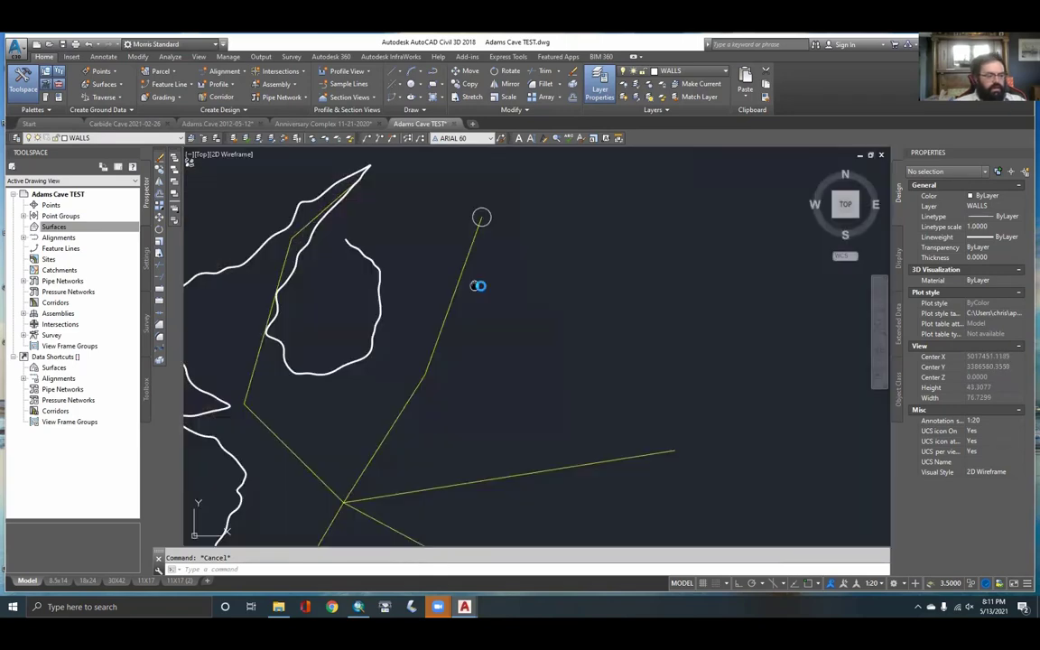
pyautogui.moveTo(479, 286); pyautogui.dragTo(516, 268, button='middle')
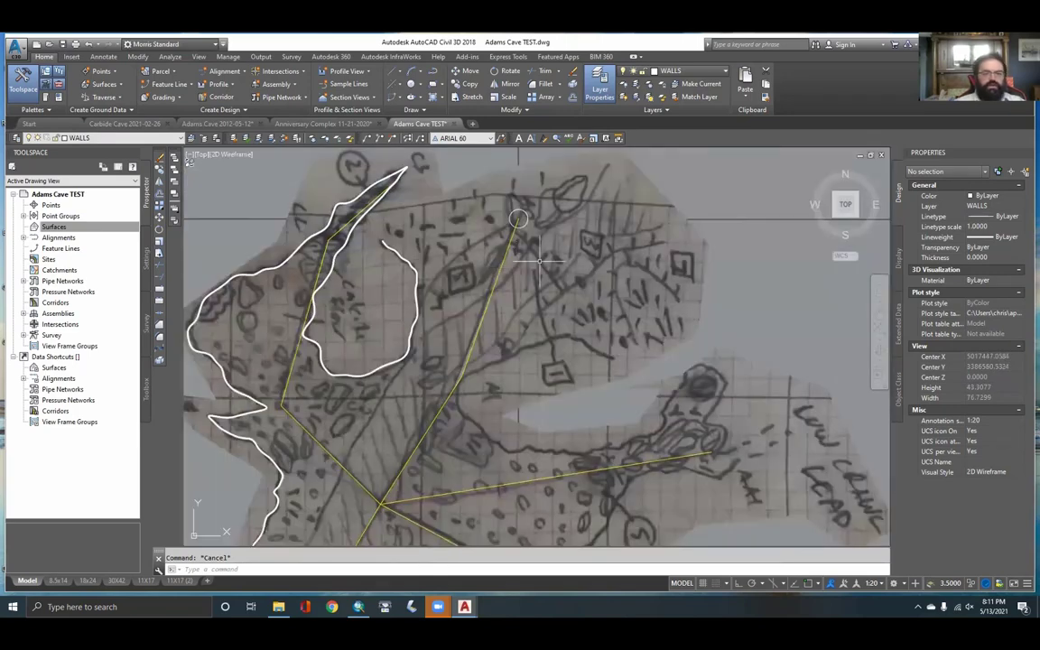
pyautogui.moveTo(940, 171); pyautogui.dragTo(358, 200)
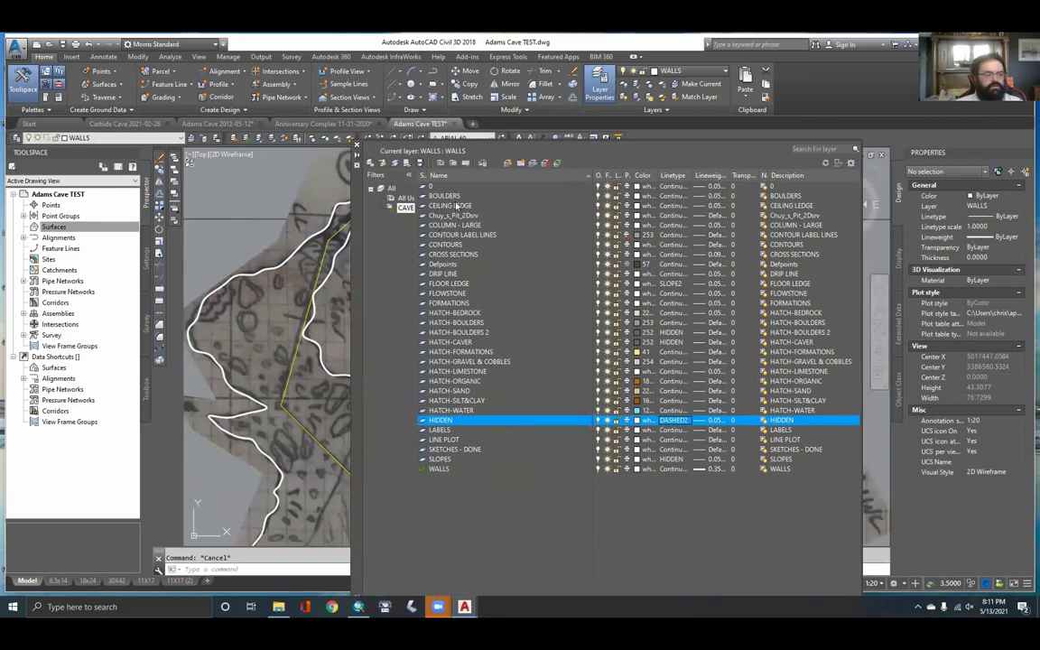
pyautogui.doubleClick(444, 284)
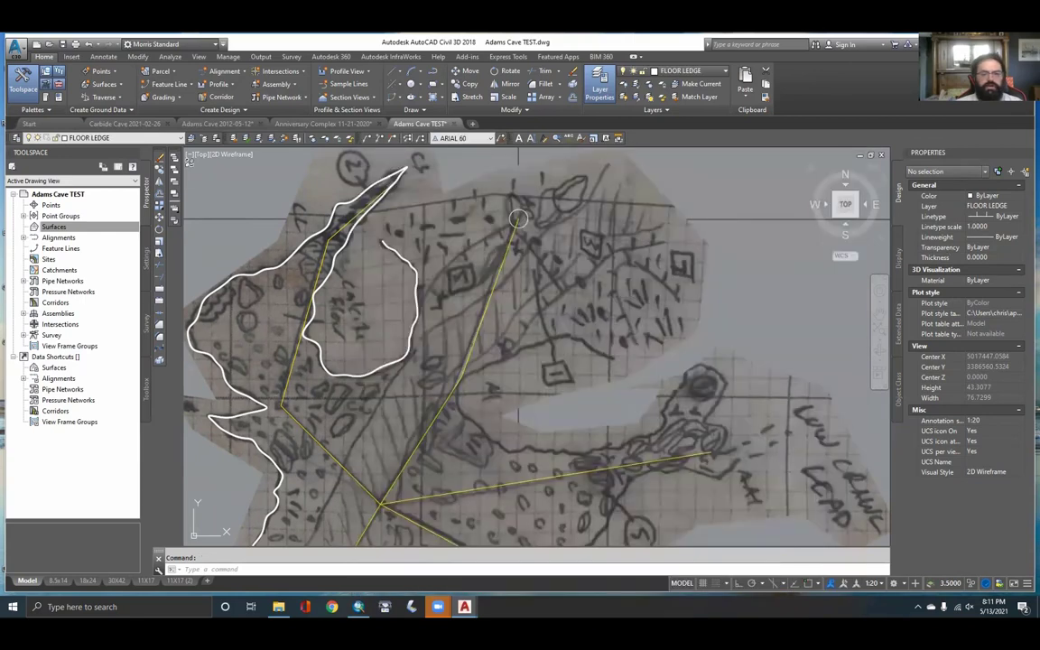
# Draw a spline along the sketched floor ledge in the northeastern chamber, from beside boxed 3 southwest to above boxed 1
pyautogui.scroll(-2, 622, 268)
pyautogui.scroll(2, 582, 287)
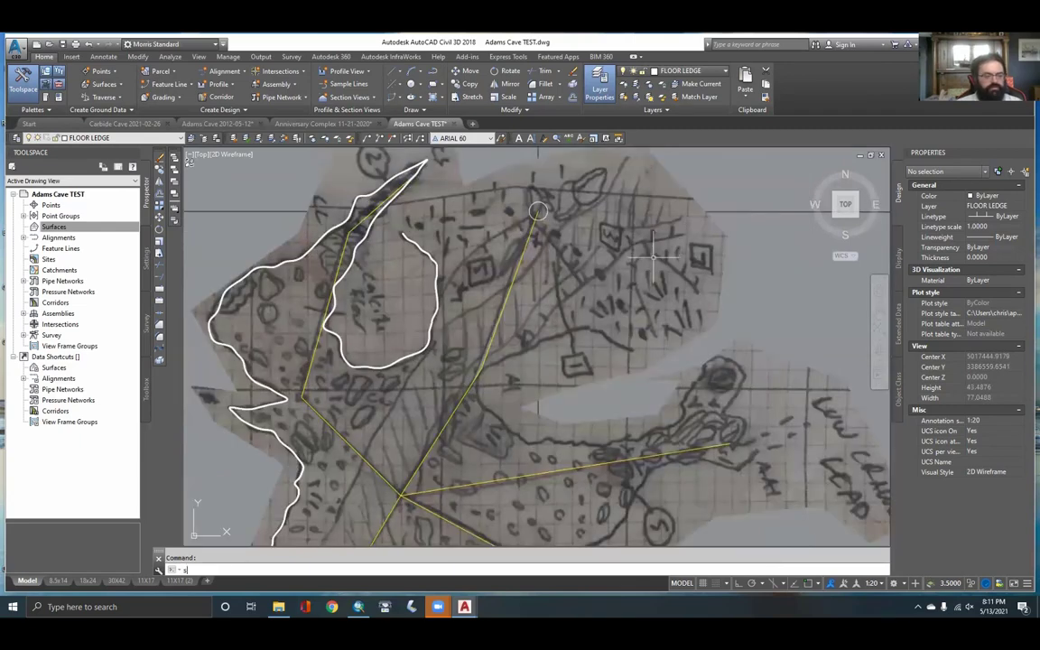
pyautogui.press('Return')
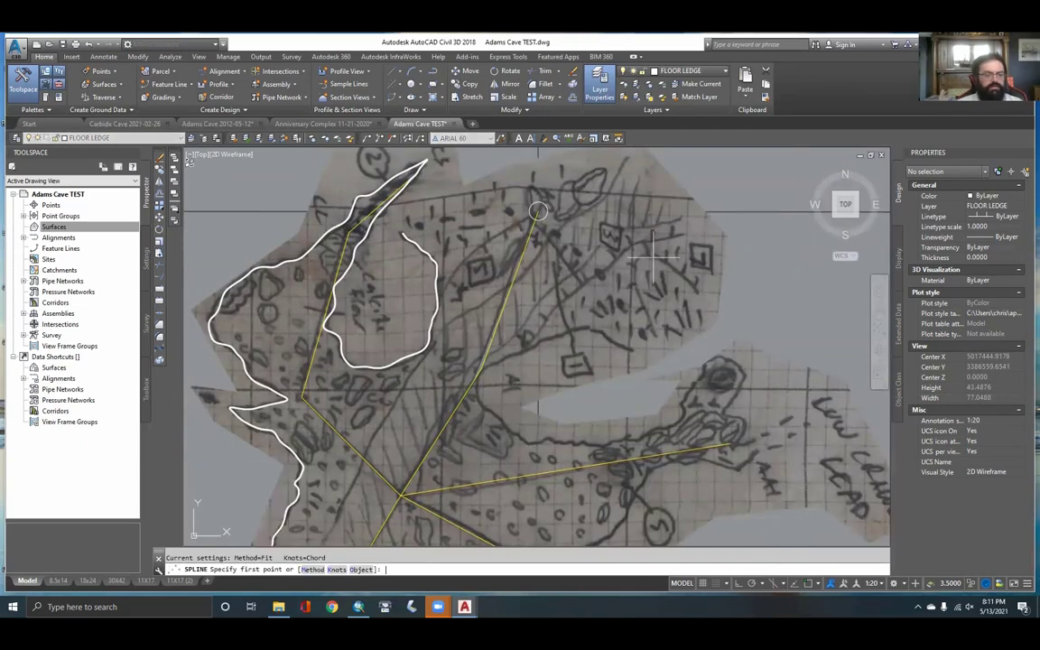
pyautogui.click(684, 233)
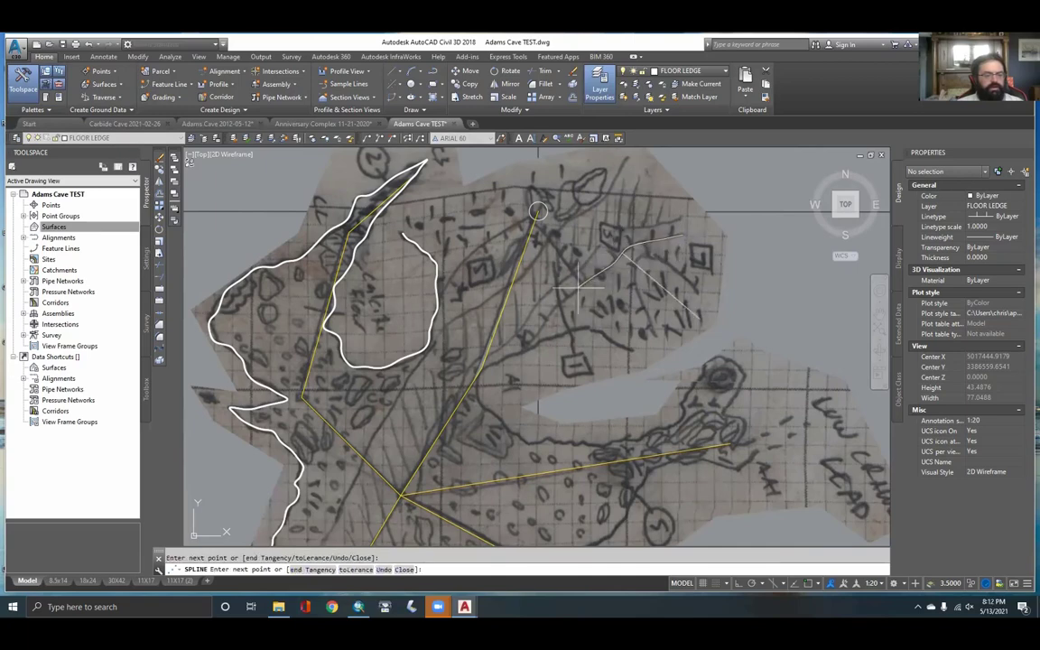
pyautogui.click(528, 349)
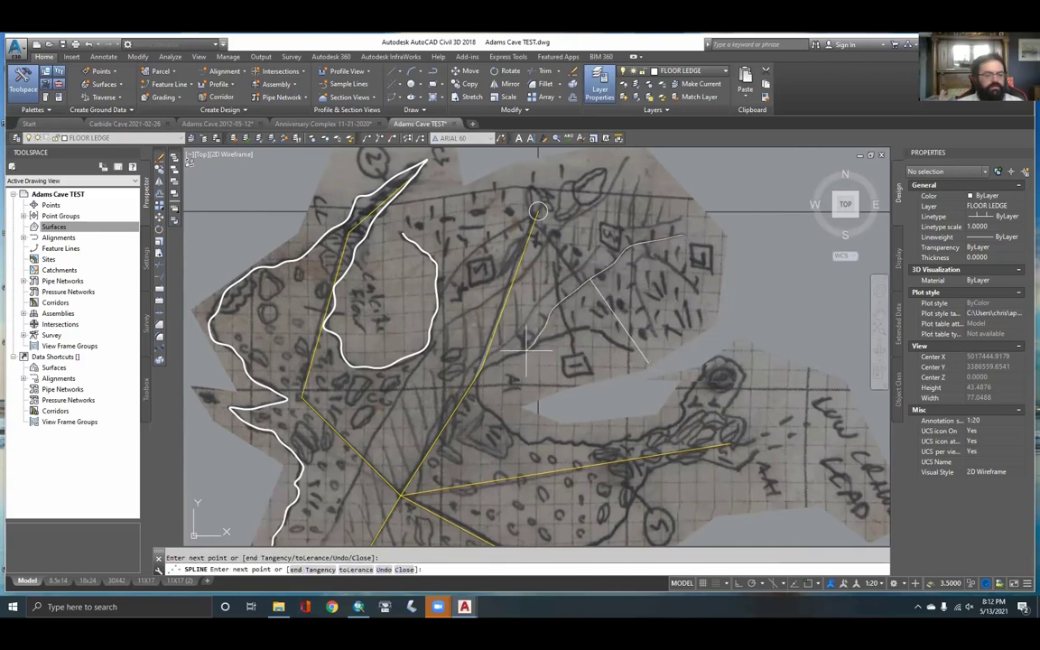
pyautogui.press('Return')
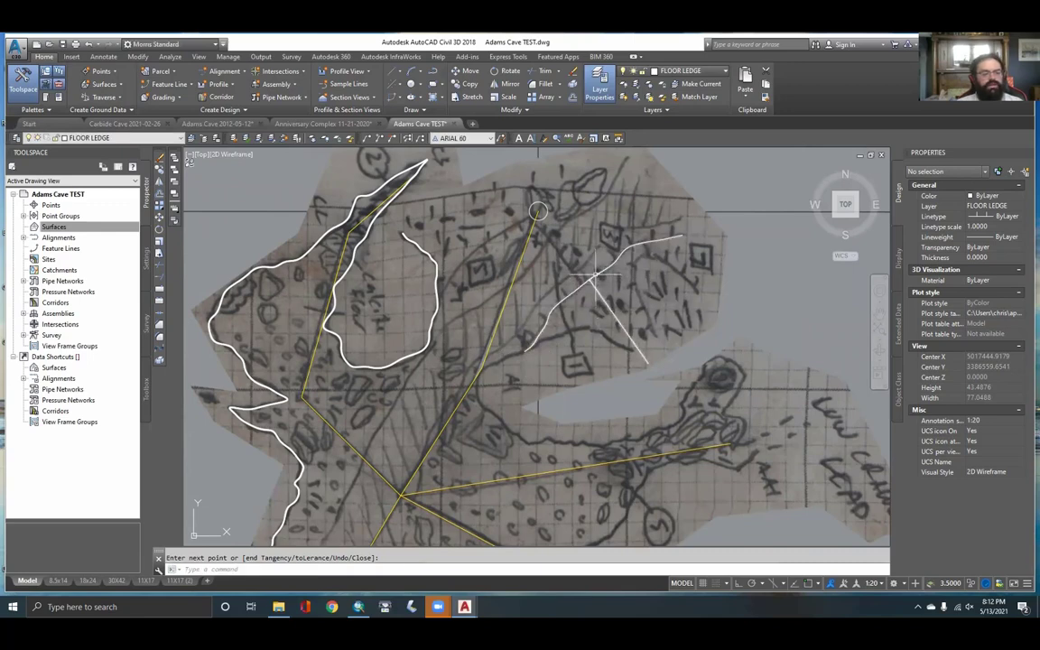
# Set the floor ledge spline's linetype scale to 0.1
pyautogui.click(592, 284)
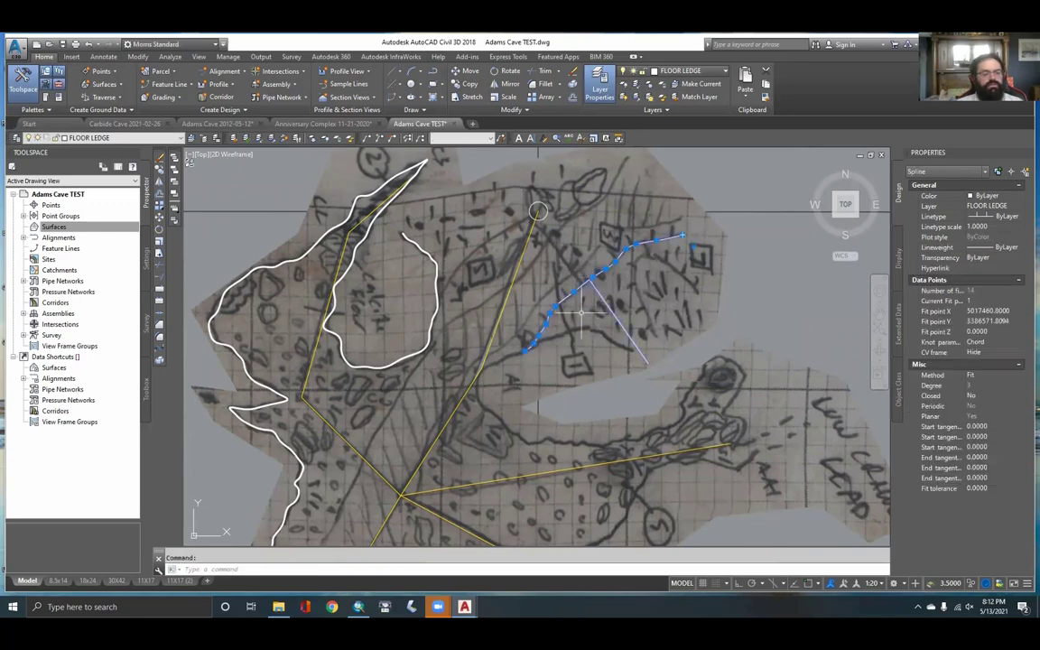
pyautogui.click(998, 226)
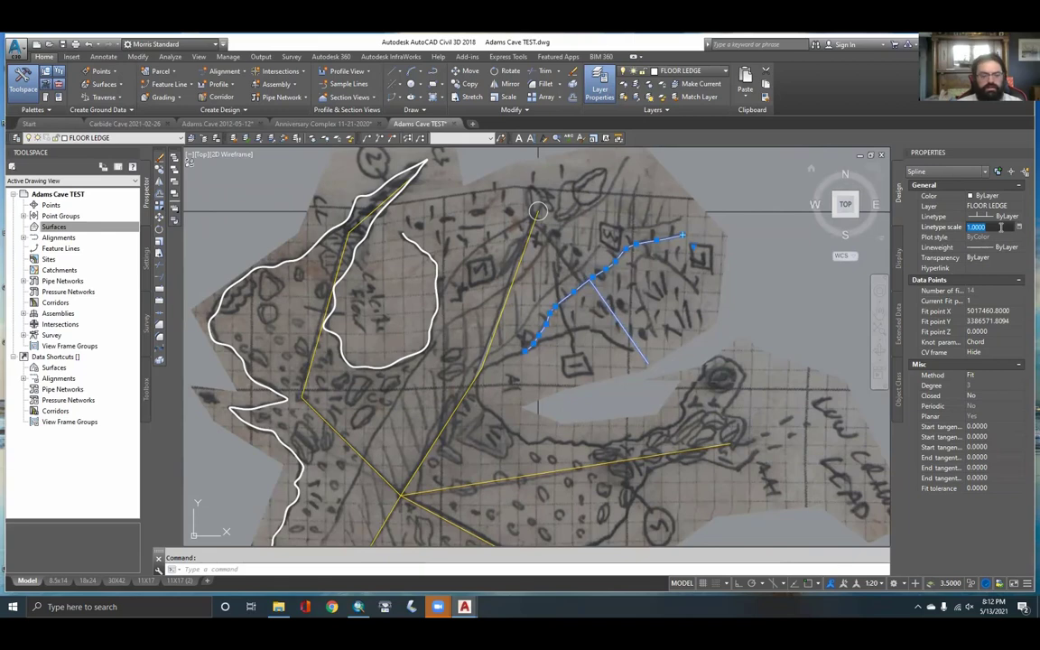
pyautogui.press('Return')
pyautogui.press('Escape')
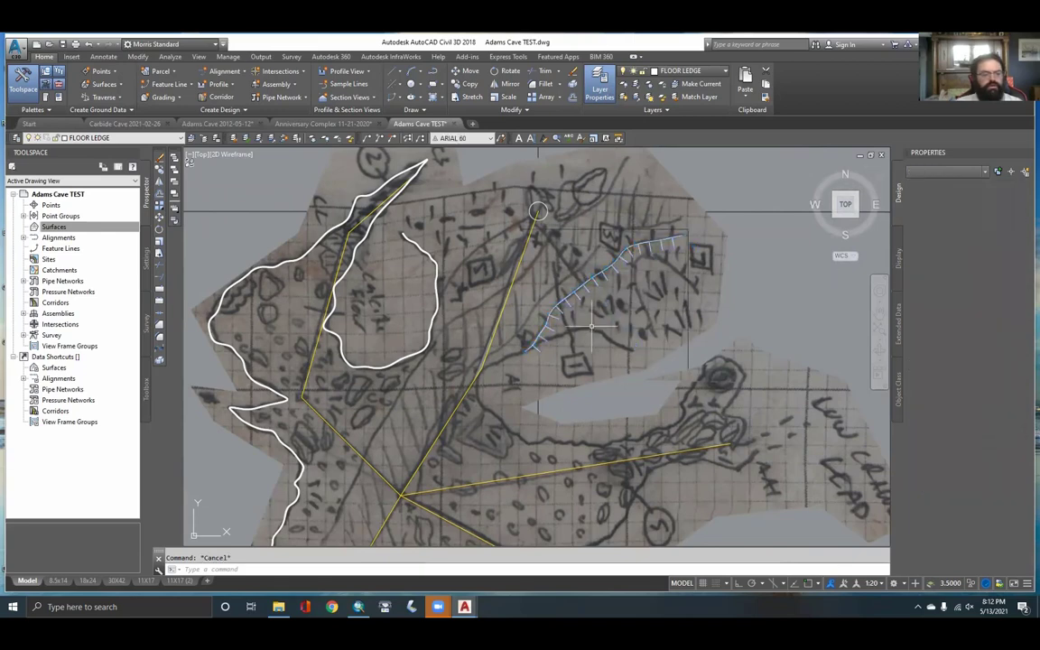
# Try to reverse the direction of the floor ledge spline
pyautogui.scroll(2, 676, 254)
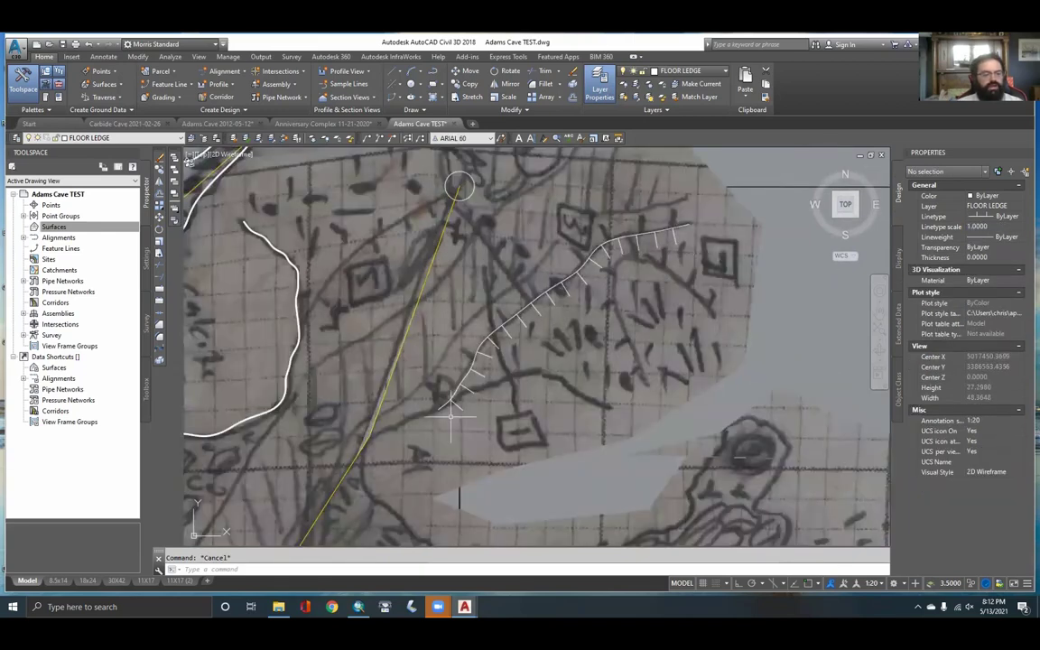
pyautogui.doubleClick(571, 268)
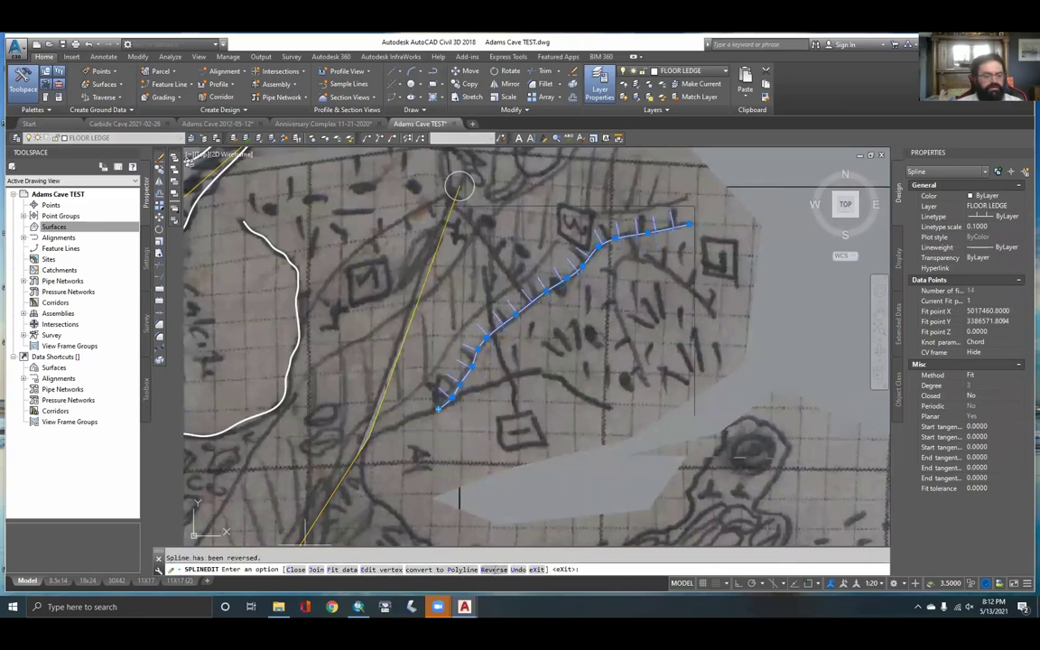
pyautogui.press('Escape')
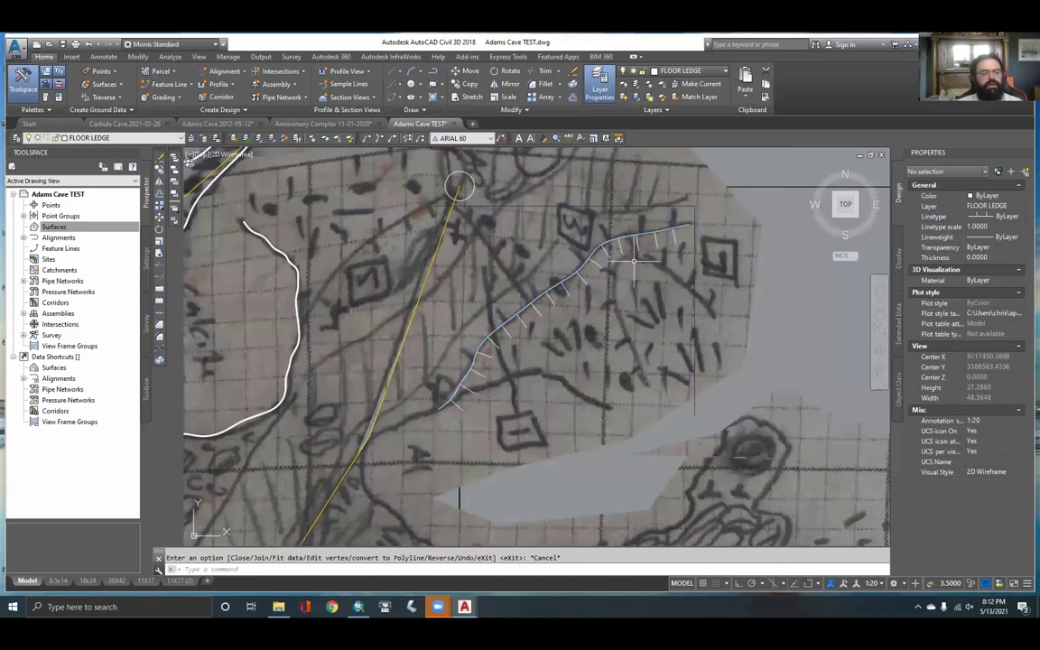
# Reverse the floor ledge spline with SPLINEDIT to flip its ticks to the northwest side, and exit the edit
pyautogui.press('Return')
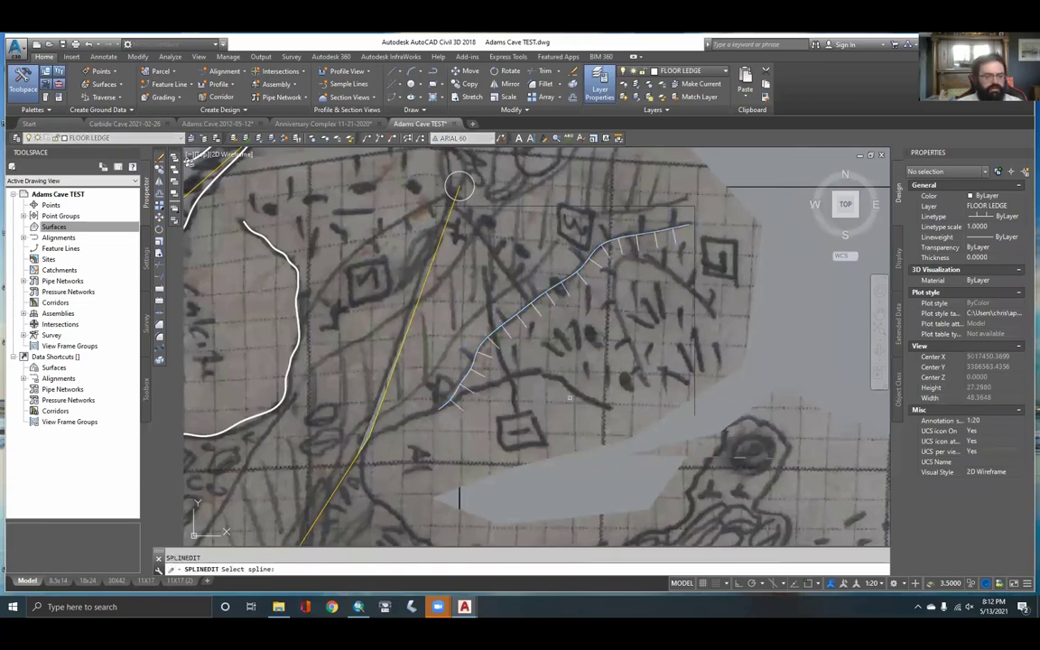
pyautogui.click(585, 261)
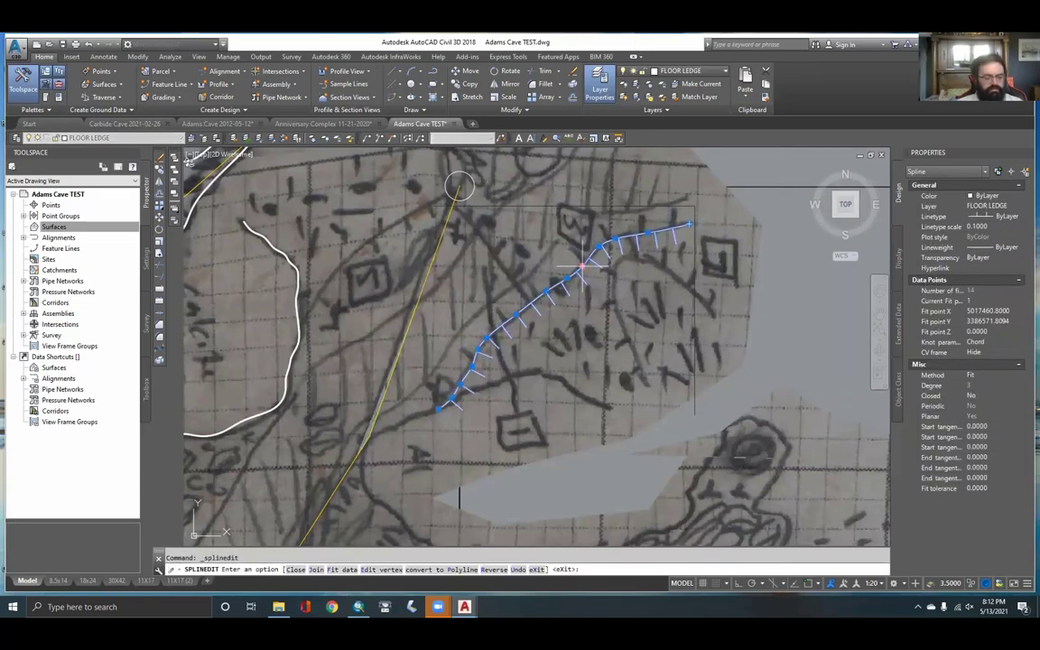
pyautogui.write('r')
pyautogui.press('Return')
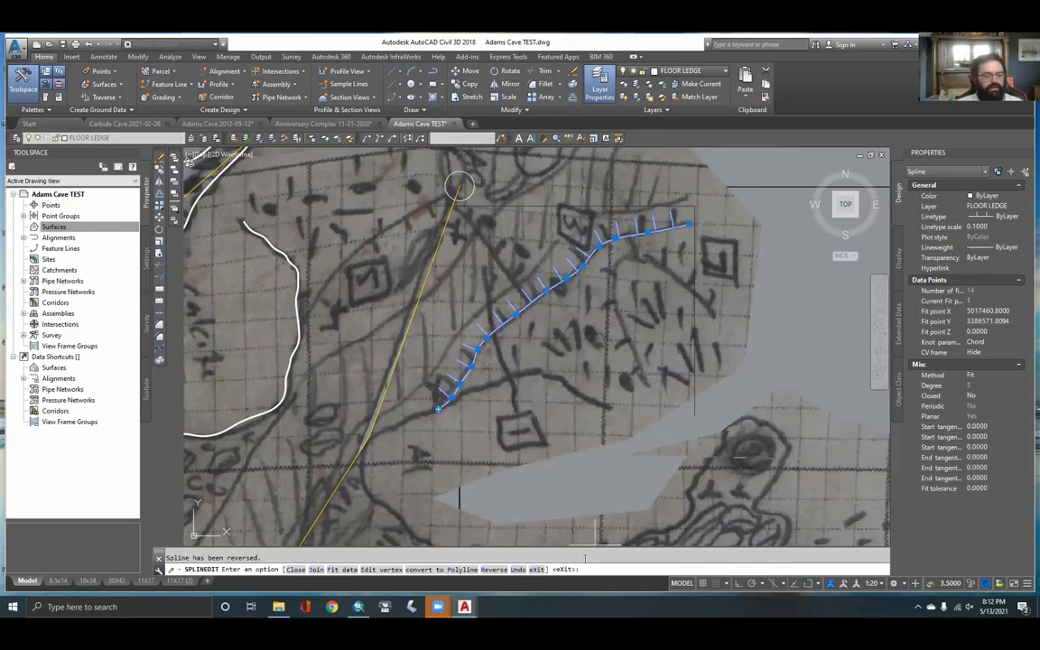
pyautogui.click(537, 570)
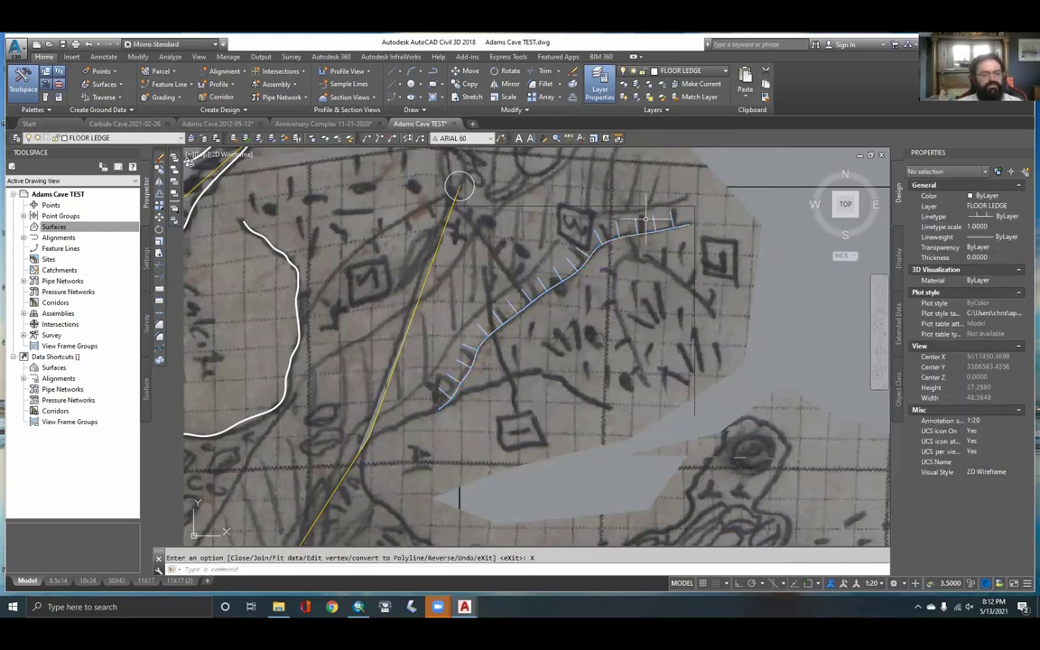
# Examine the tick marks along the reversed floor ledge spline, down to its southwest end
pyautogui.moveTo(645, 240); pyautogui.dragTo(625, 300, button='middle')
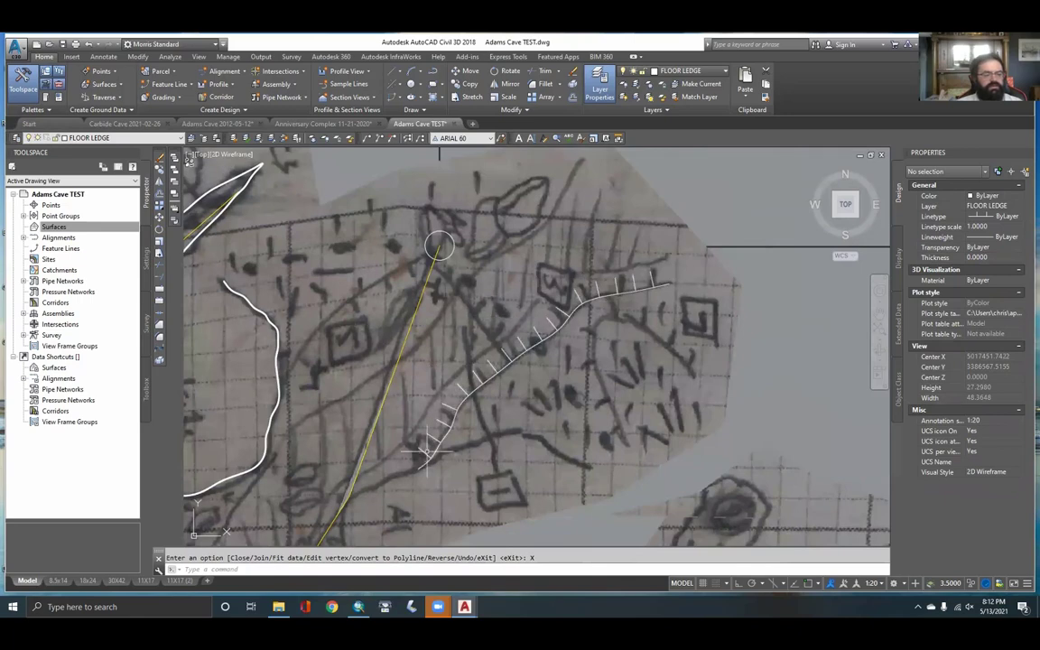
pyautogui.moveTo(426, 455); pyautogui.dragTo(445, 419, button='middle')
pyautogui.click(646, 257)
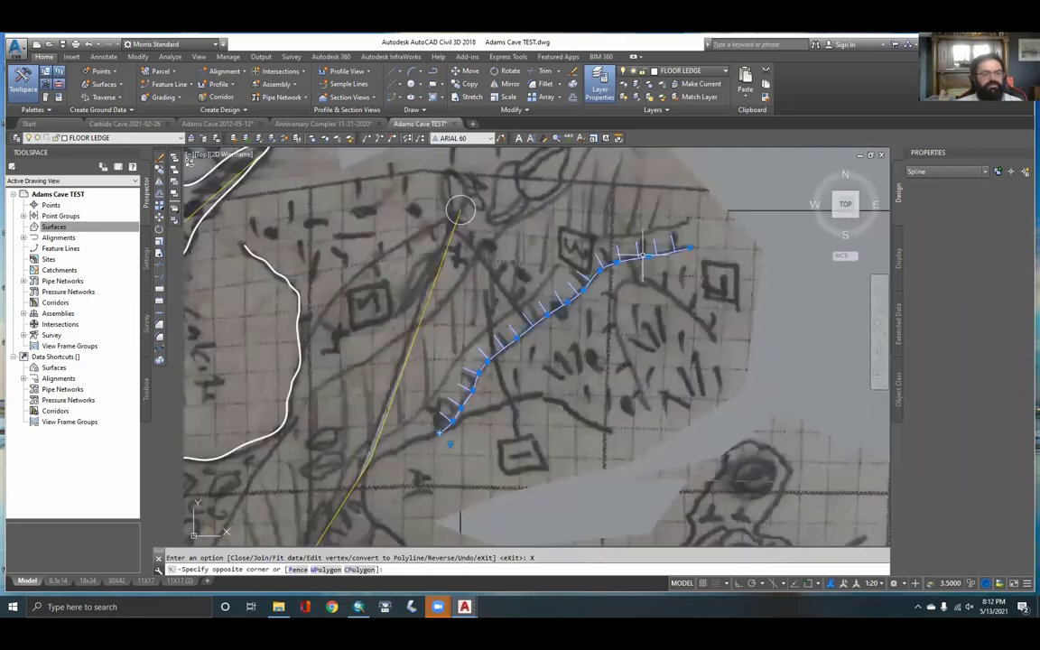
pyautogui.click(592, 286)
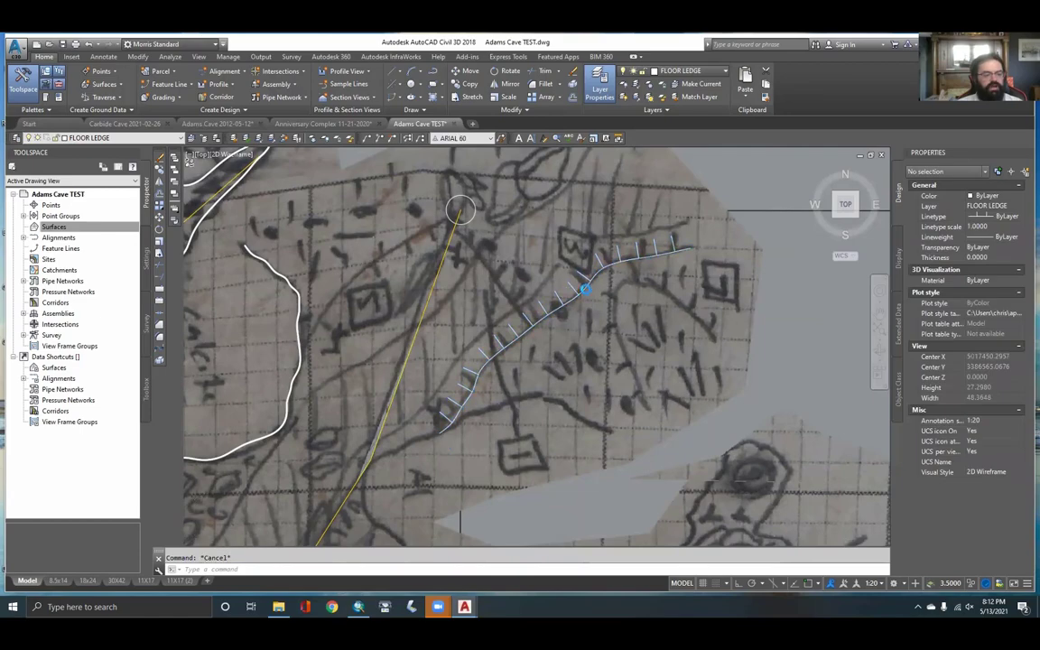
pyautogui.scroll(-3, 585, 290)
pyautogui.scroll(5, 533, 336)
pyautogui.press('Escape')
pyautogui.scroll(2, 536, 336)
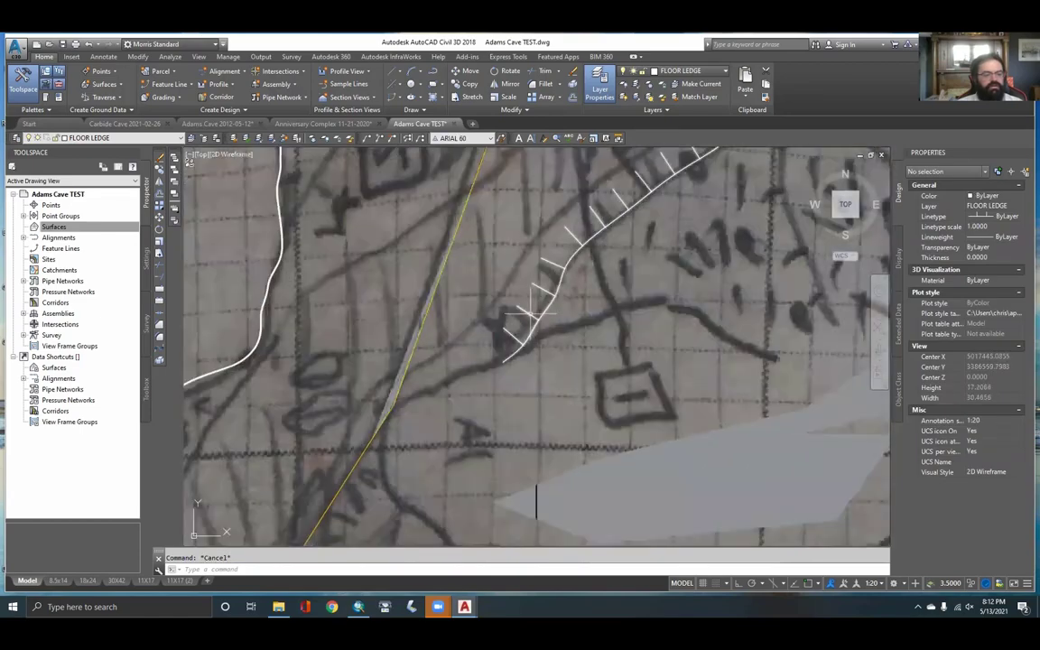
# Draw a looping test spline on the FLOOR LEDGE layer, just north of the floor ledge's northeast end
pyautogui.scroll(-4, 611, 249)
pyautogui.scroll(4, 645, 207)
pyautogui.scroll(-4, 645, 208)
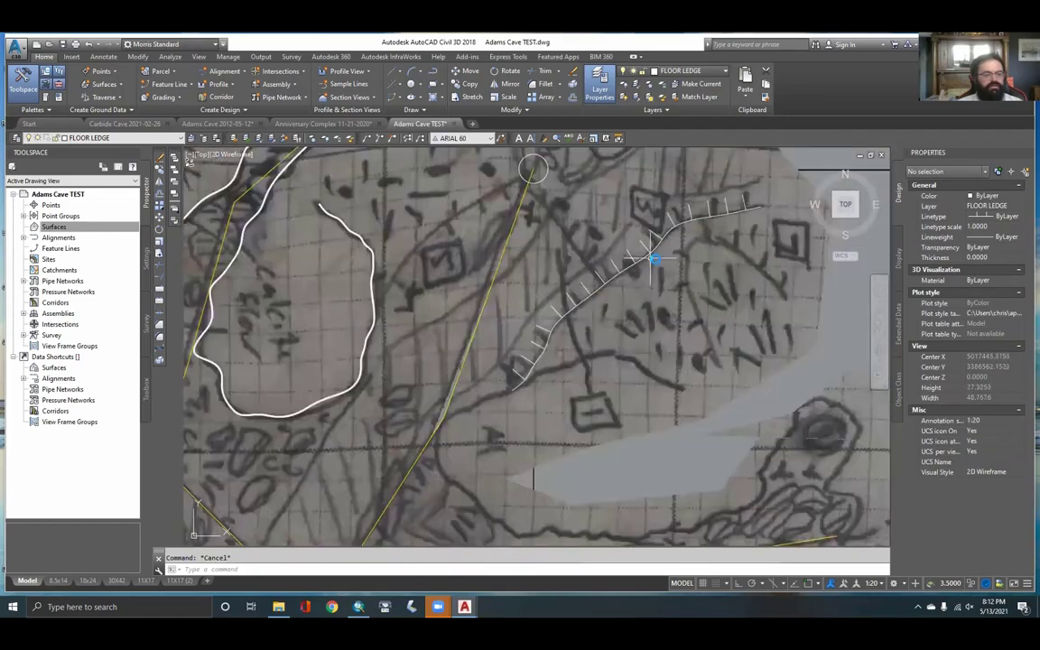
pyautogui.scroll(2, 592, 284)
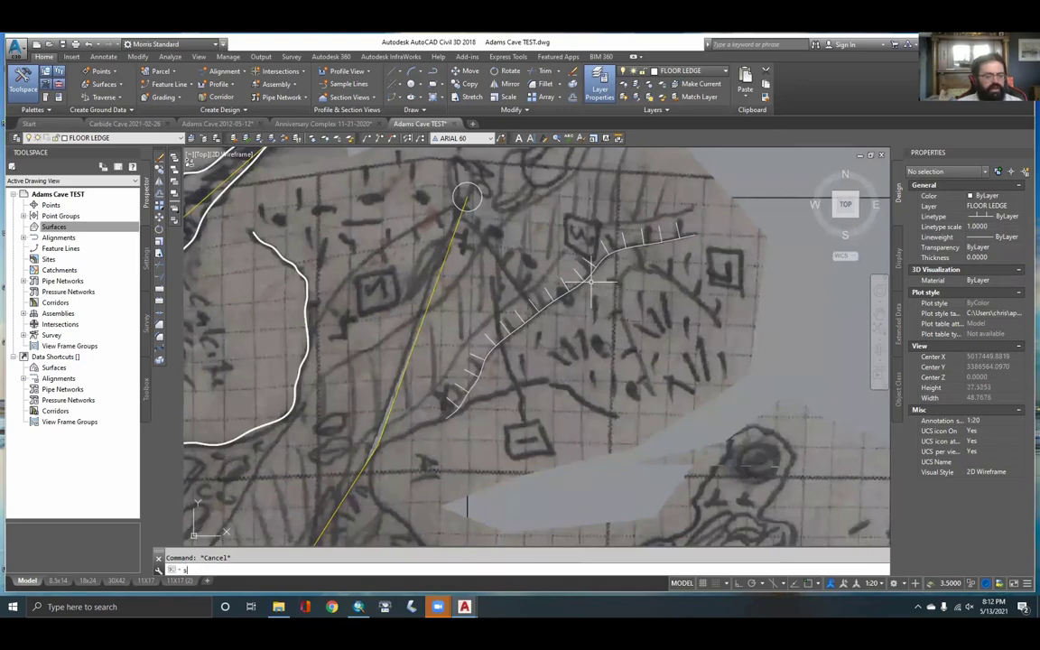
pyautogui.press('Return')
pyautogui.scroll(2, 592, 283)
pyautogui.scroll(-2, 564, 321)
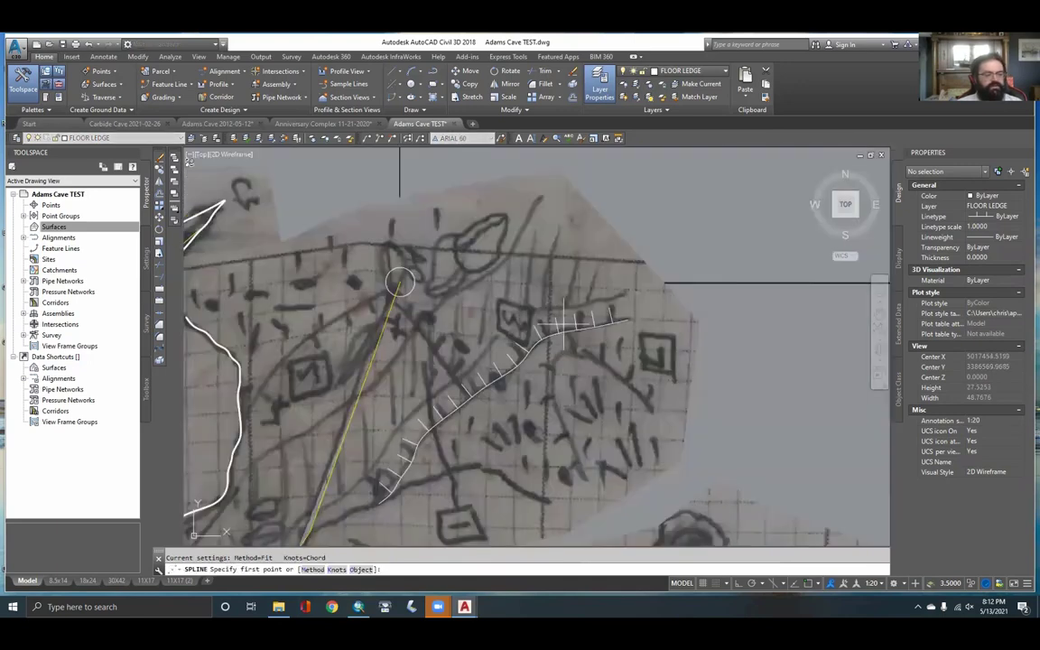
pyautogui.click(612, 282)
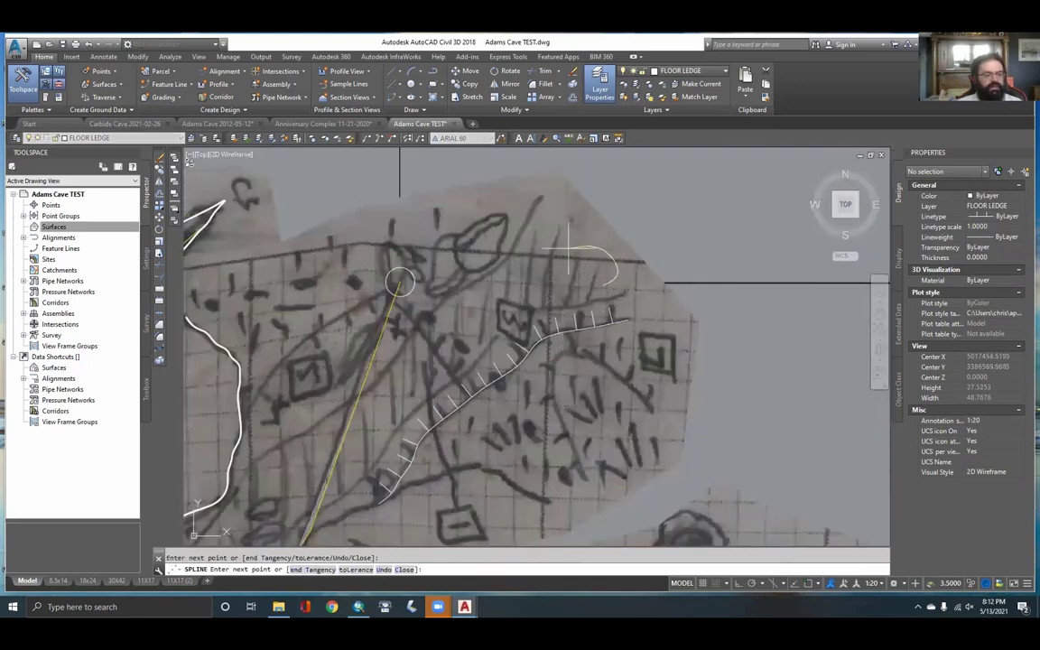
pyautogui.click(539, 274)
pyautogui.click(557, 287)
pyautogui.click(578, 281)
pyautogui.click(583, 271)
pyautogui.press('Return')
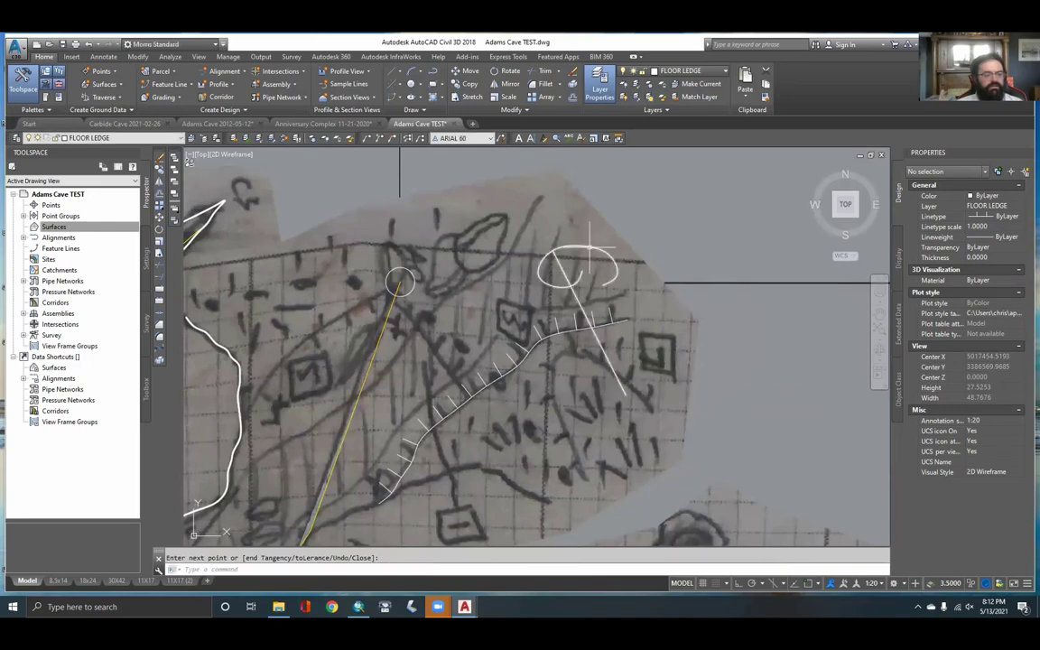
# Set the looping test spline's linetype scale to 0.1 and examine its ticks up close
pyautogui.click(593, 247)
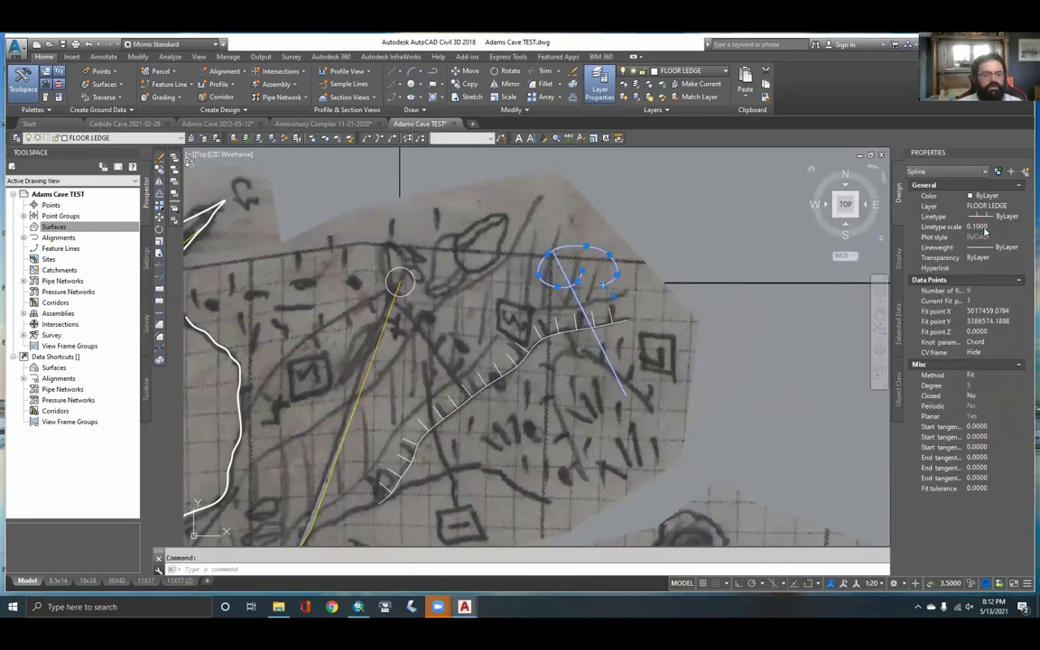
pyautogui.press('Escape')
pyautogui.scroll(6, 565, 251)
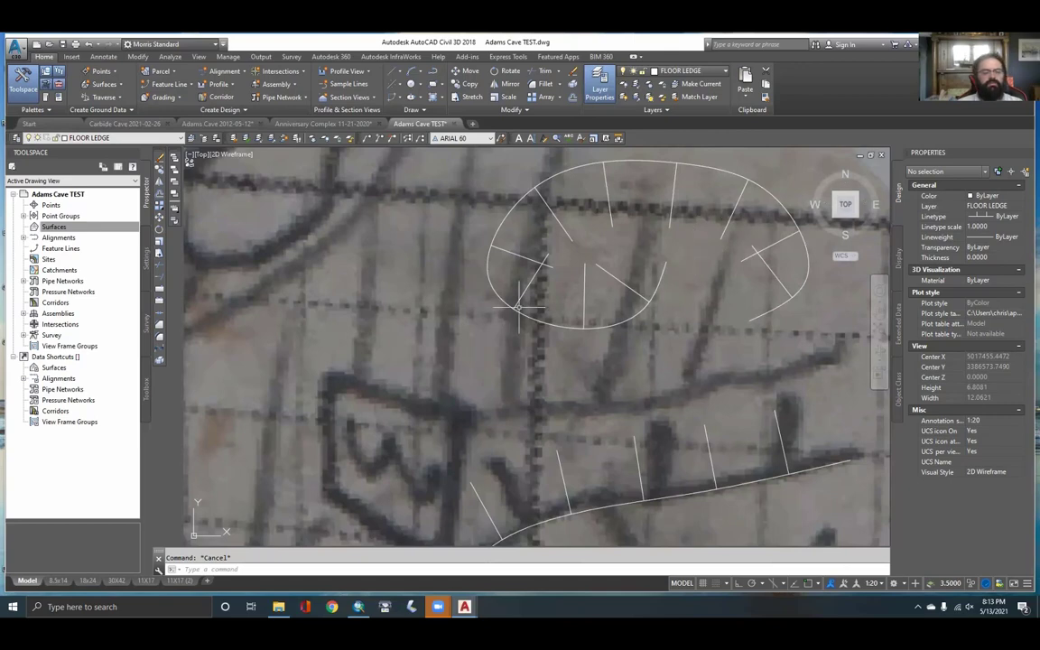
pyautogui.scroll(-3, 346, 284)
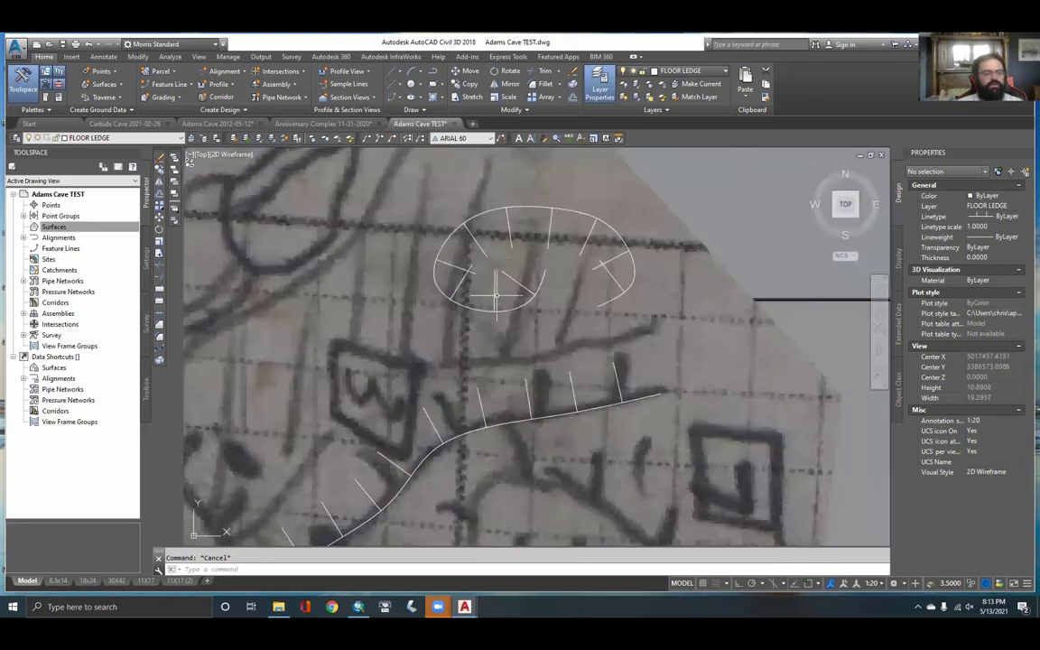
# Stretch the fit point on the west side of the looping test spline, and erase the spline
pyautogui.click(451, 245)
pyautogui.click(440, 254)
pyautogui.click(435, 280)
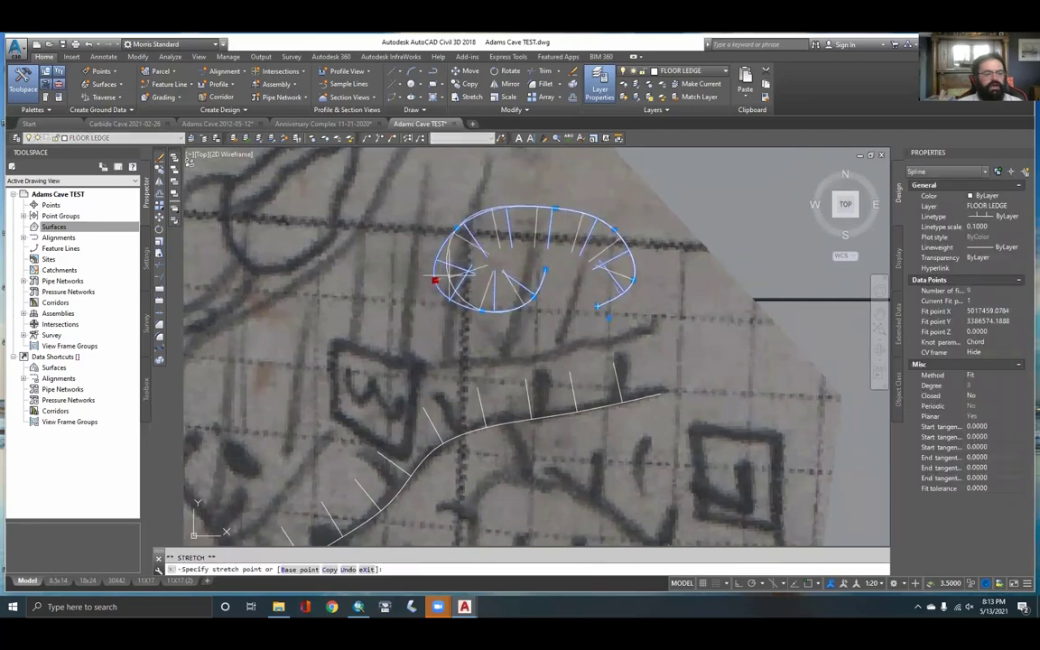
pyautogui.press('Escape')
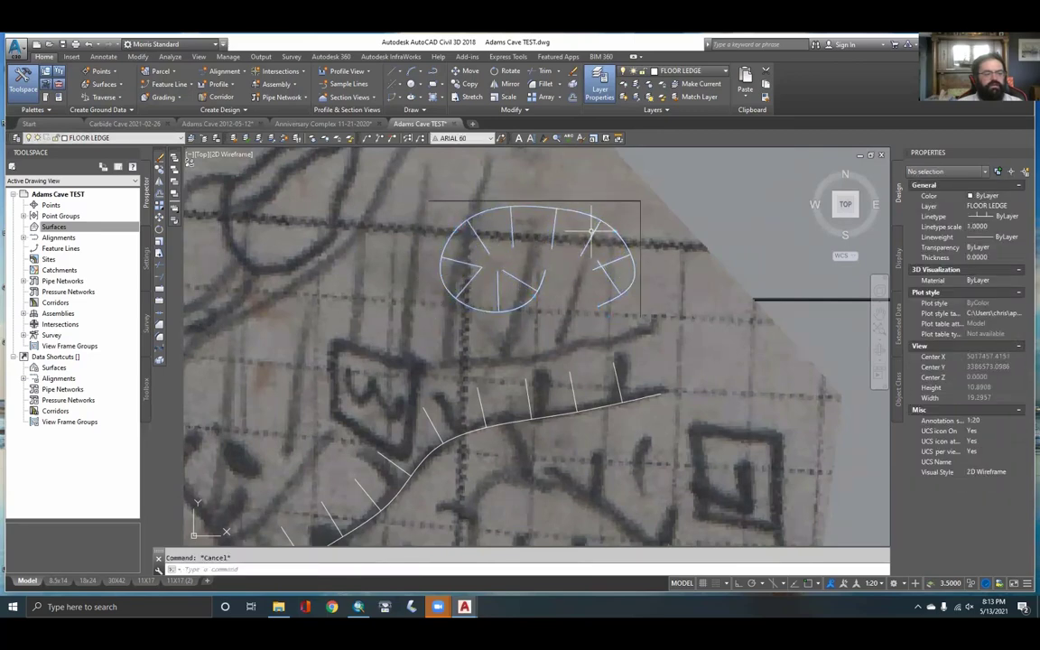
pyautogui.click(597, 210)
pyautogui.press('Delete')
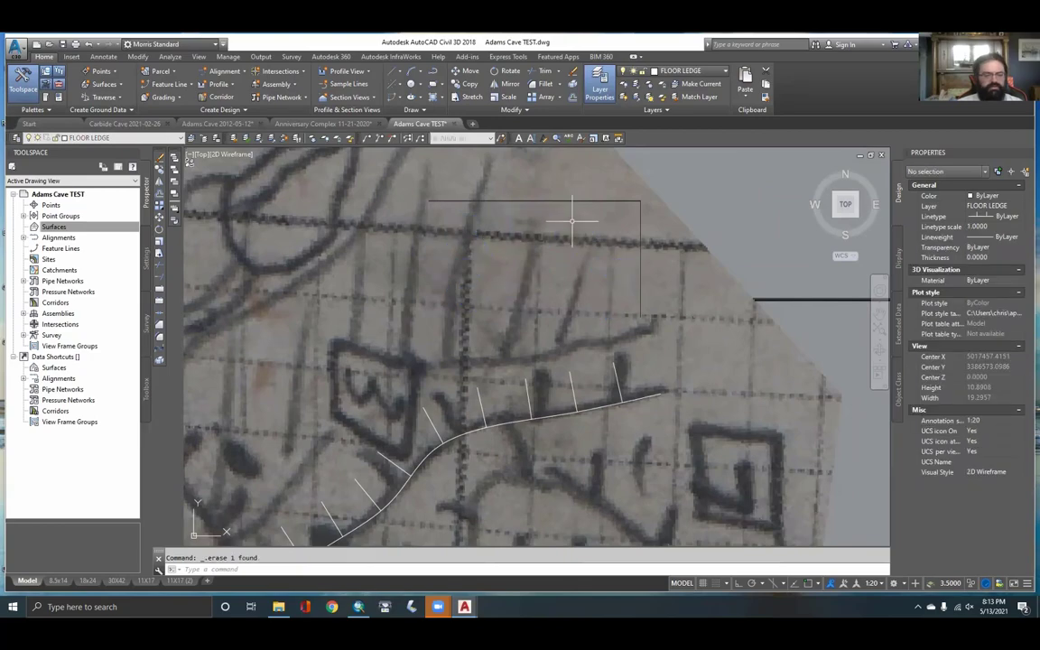
# Make CEILING LEDGE the current layer
pyautogui.scroll(-3, 574, 216)
pyautogui.scroll(-2, 630, 211)
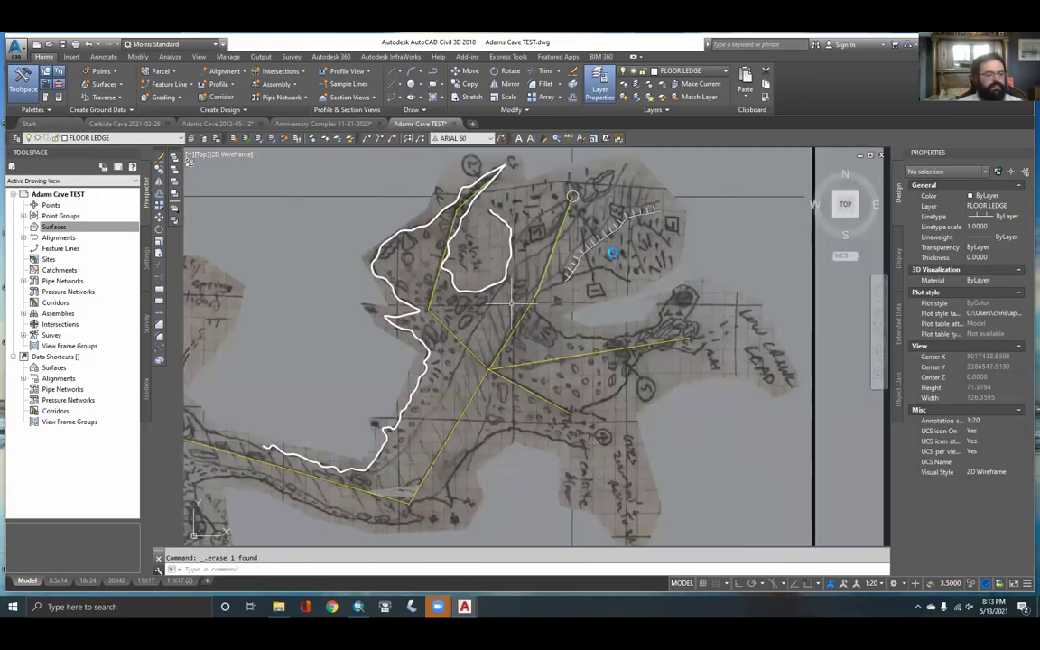
pyautogui.moveTo(510, 305); pyautogui.dragTo(609, 244, button='middle')
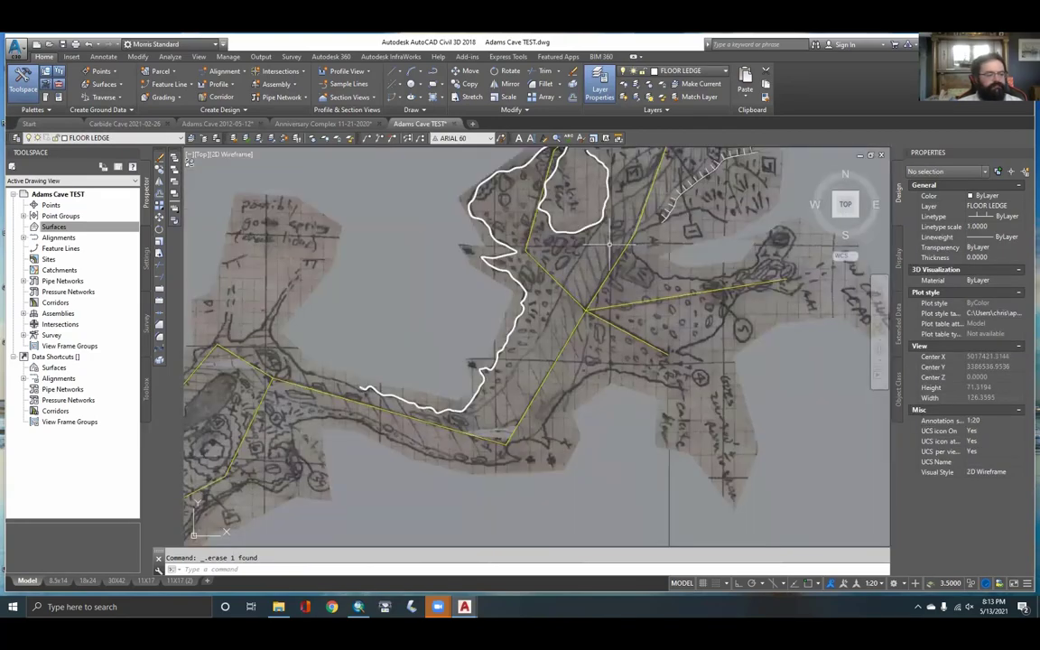
pyautogui.scroll(-2, 542, 296)
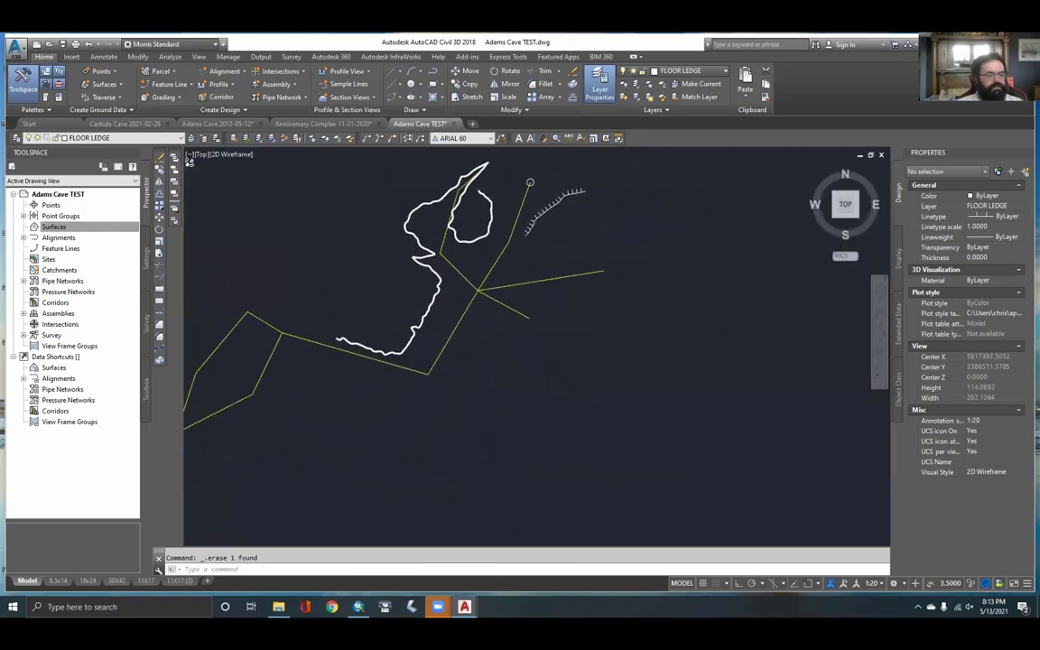
pyautogui.scroll(2, 610, 288)
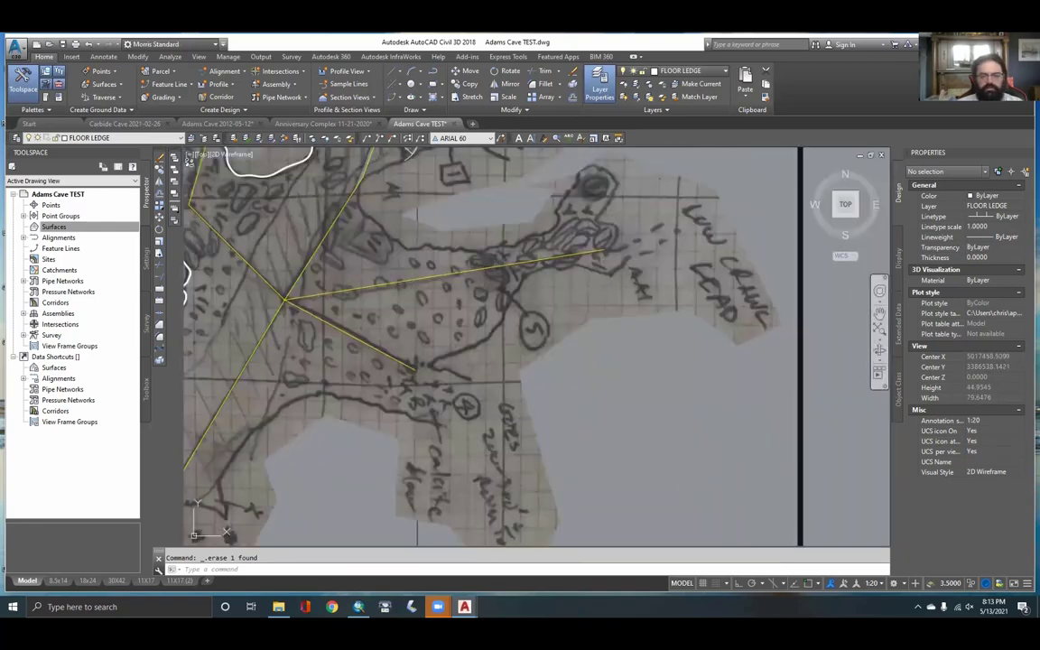
pyautogui.moveTo(505, 226); pyautogui.dragTo(442, 211)
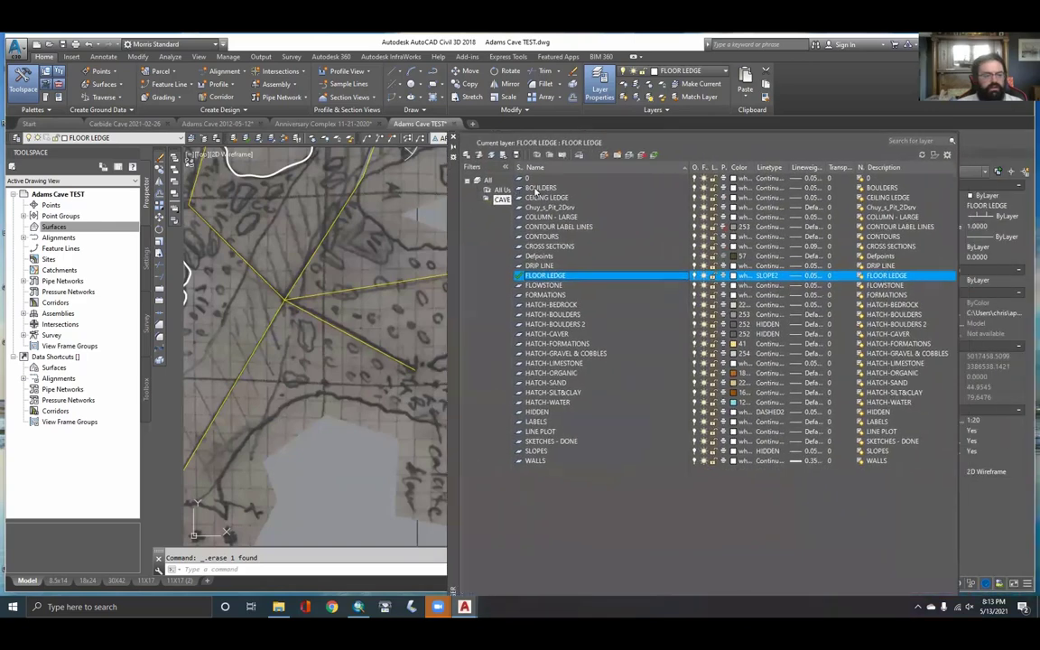
pyautogui.click(536, 192)
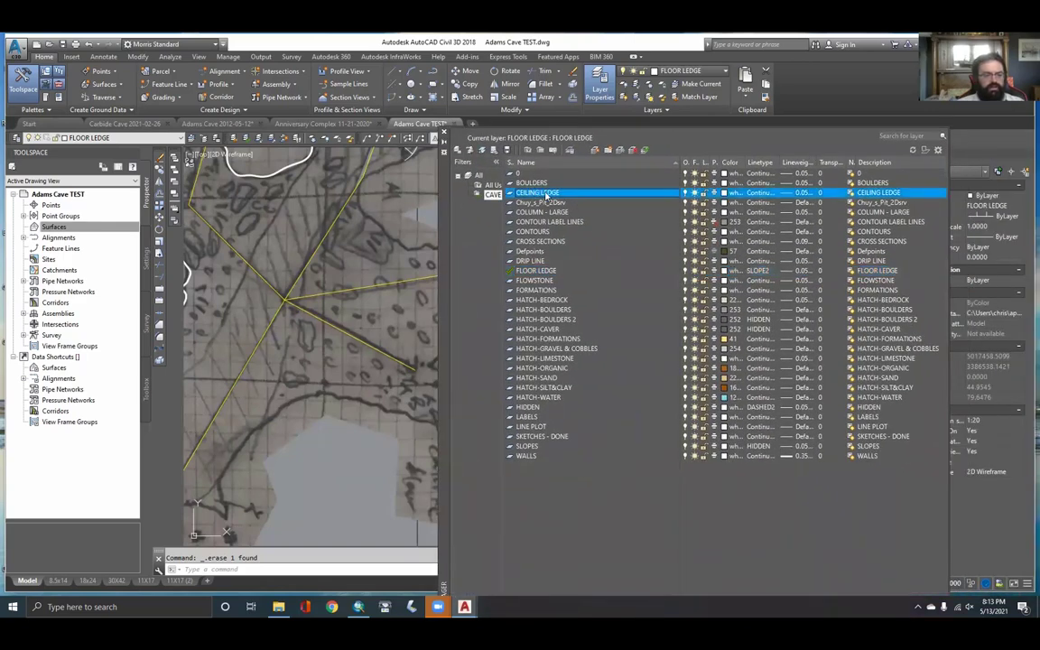
pyautogui.doubleClick(546, 195)
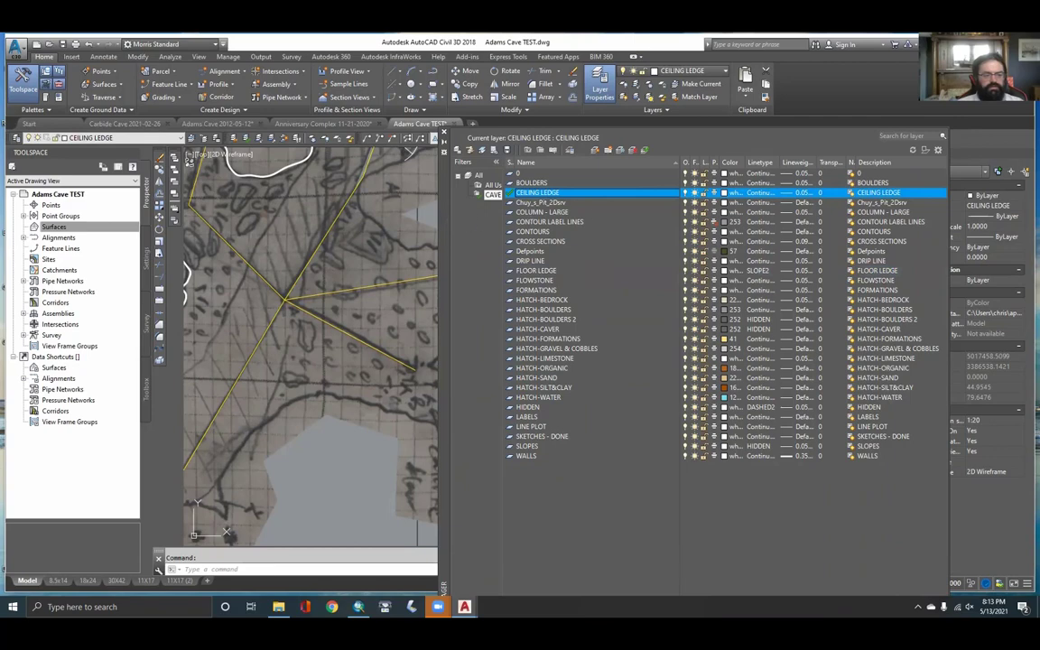
# Insert the CEILING block at scale 1 over the western of the two sketched symbols in the small northeast passage, aligned with the sketch
pyautogui.moveTo(584, 258)
pyautogui.mouseDown(button='middle')
pyautogui.moveTo(569, 290)
pyautogui.moveTo(560, 270)
pyautogui.mouseUp(button='middle')
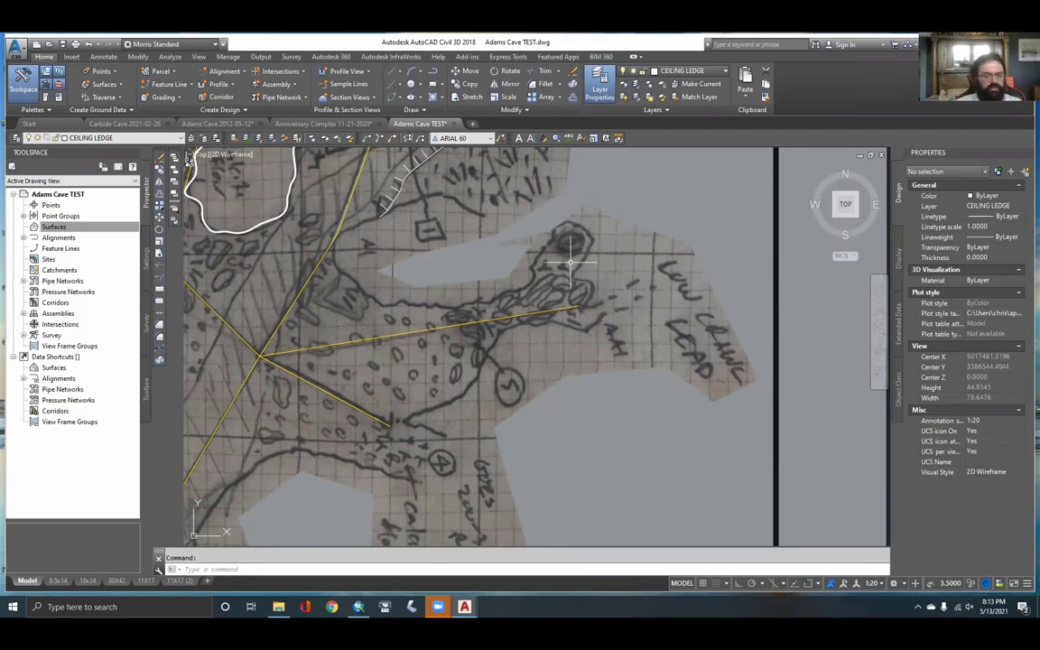
pyautogui.moveTo(571, 261)
pyautogui.mouseDown(button='middle')
pyautogui.moveTo(604, 255)
pyautogui.moveTo(531, 284)
pyautogui.mouseUp(button='middle')
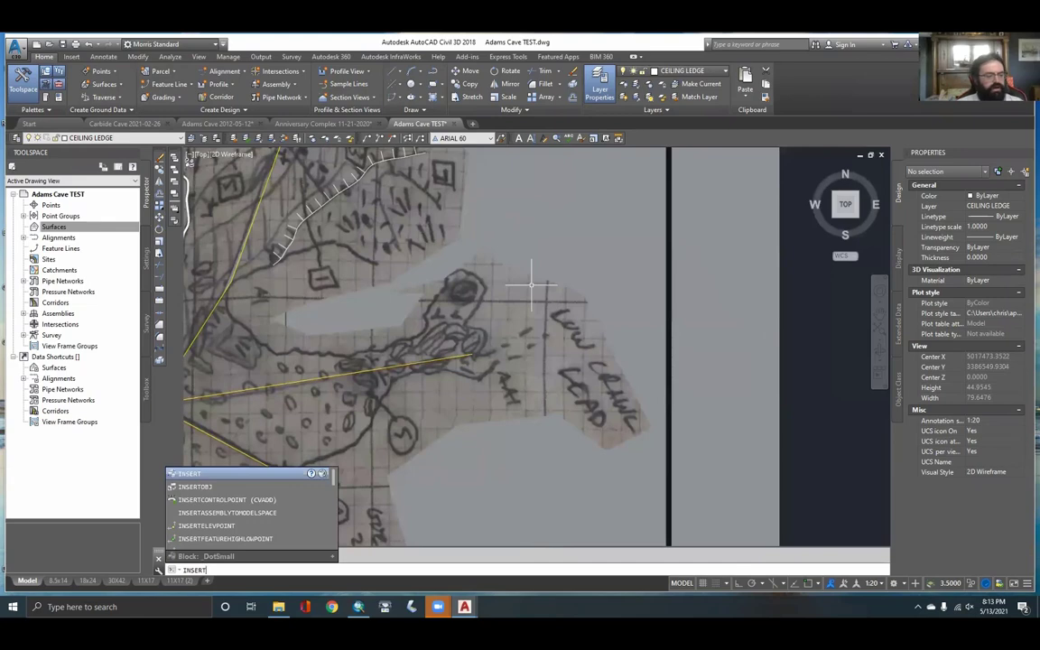
pyautogui.press('Return')
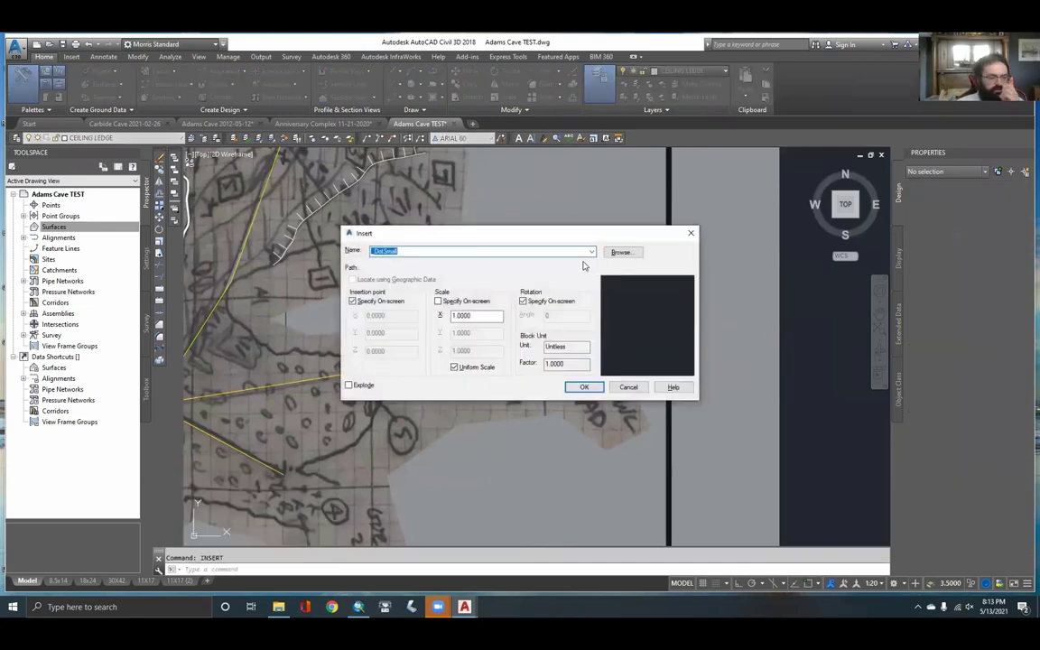
pyautogui.click(593, 253)
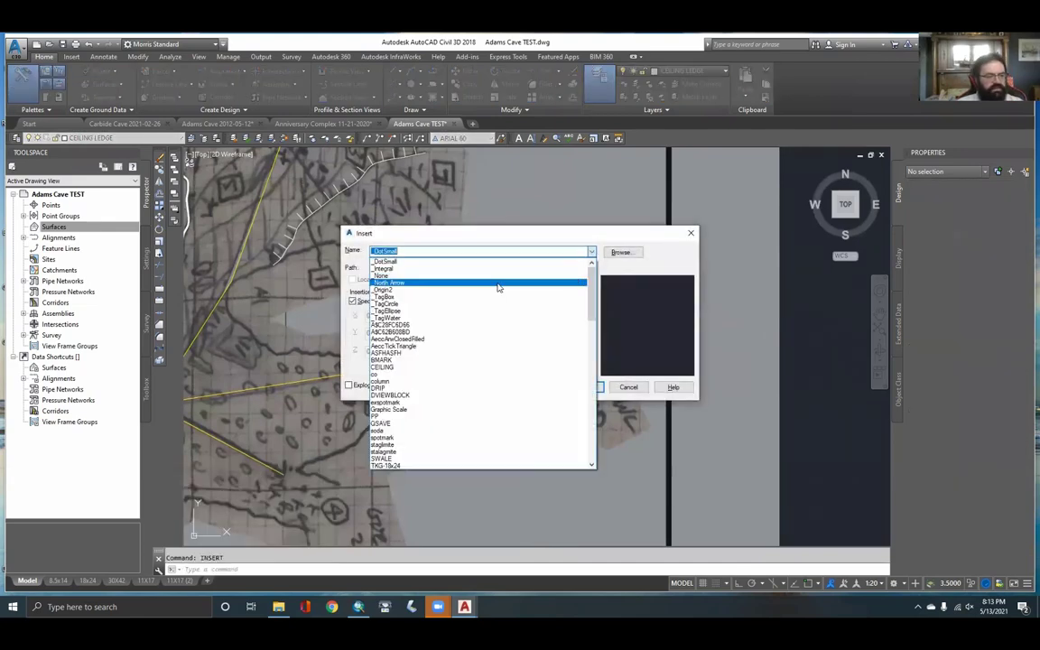
pyautogui.click(391, 368)
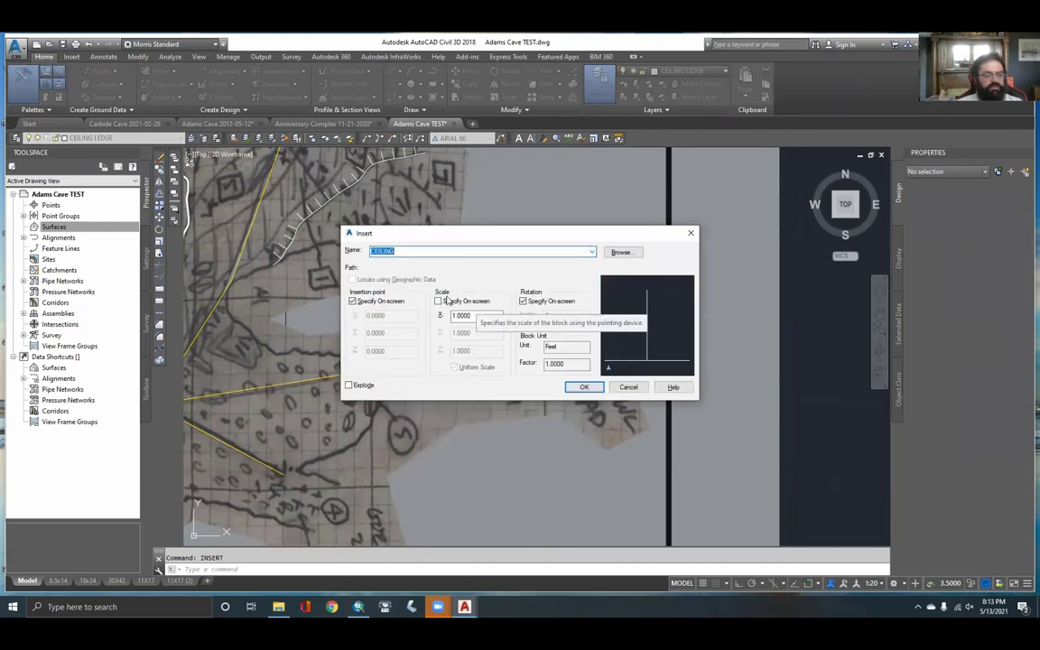
pyautogui.click(528, 304)
pyautogui.click(584, 387)
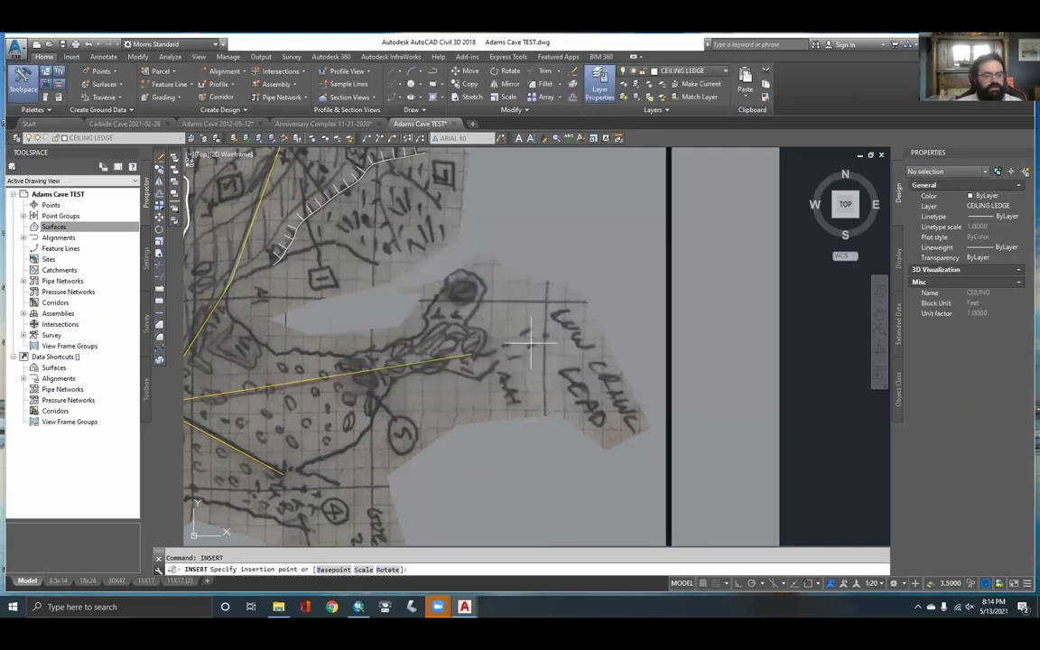
pyautogui.scroll(3, 436, 303)
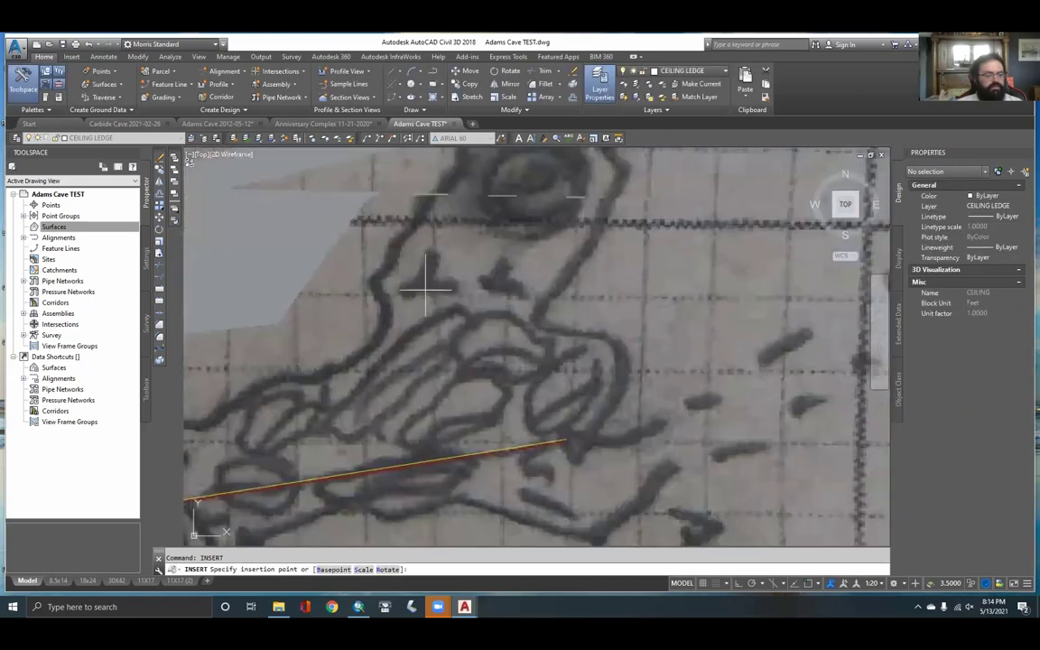
pyautogui.click(429, 284)
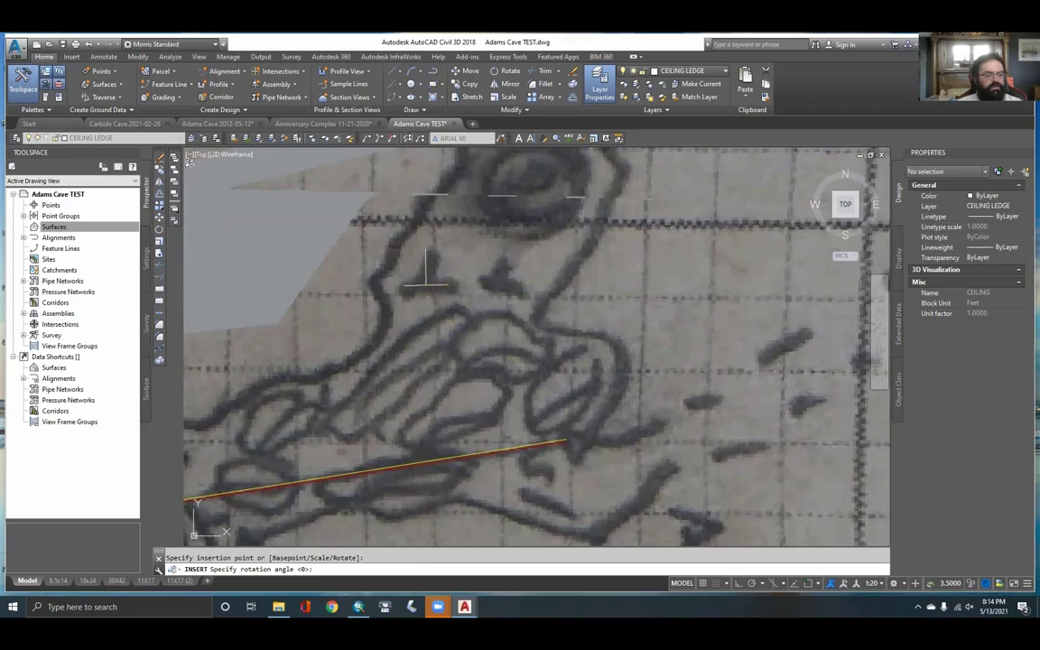
pyautogui.press('Return')
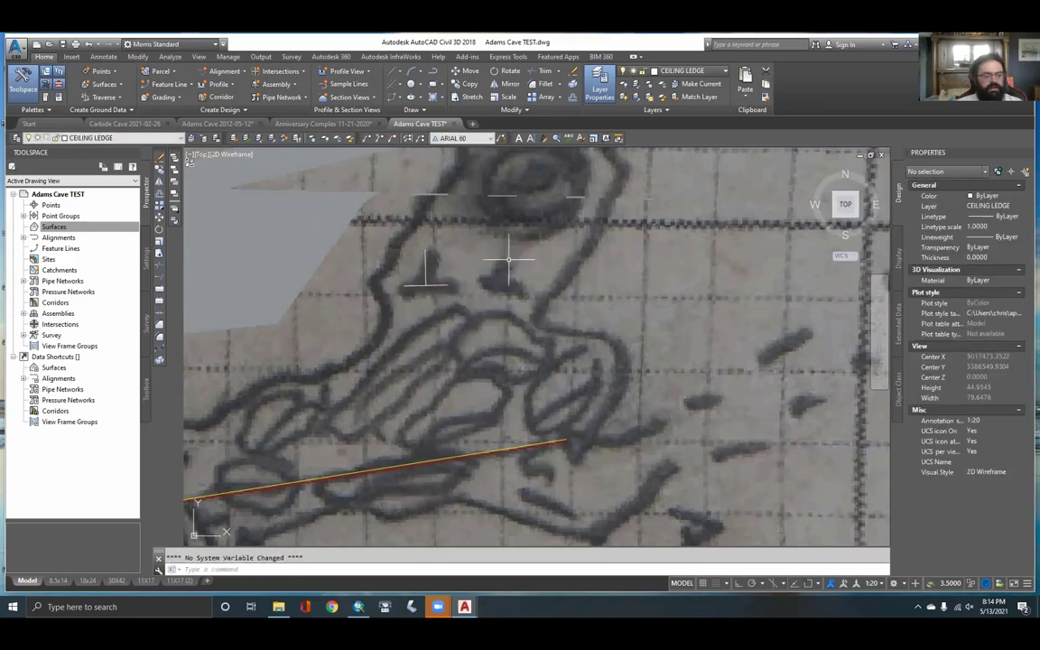
# Insert a second CEILING block over the eastern sketched symbol, rotated slightly to match the sketch
pyautogui.press('Return')
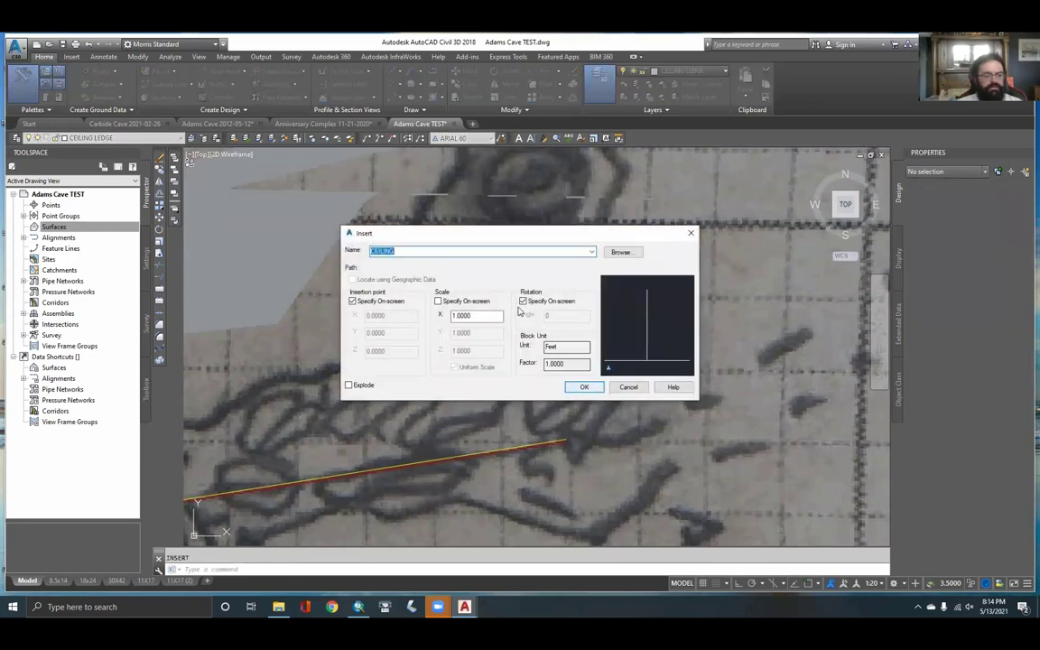
pyautogui.click(586, 386)
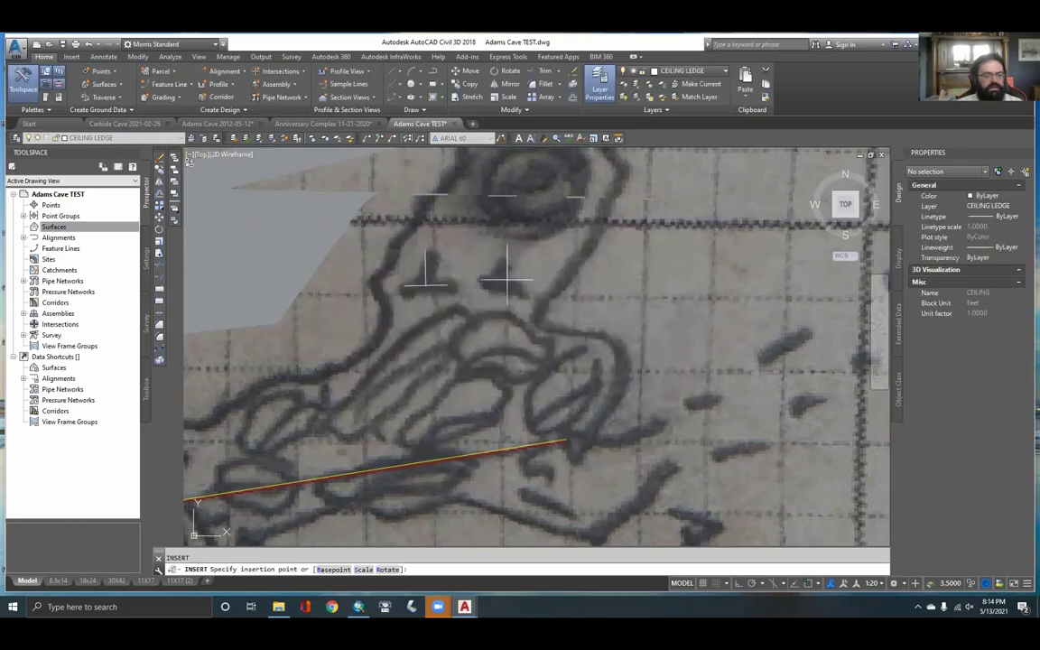
pyautogui.click(503, 287)
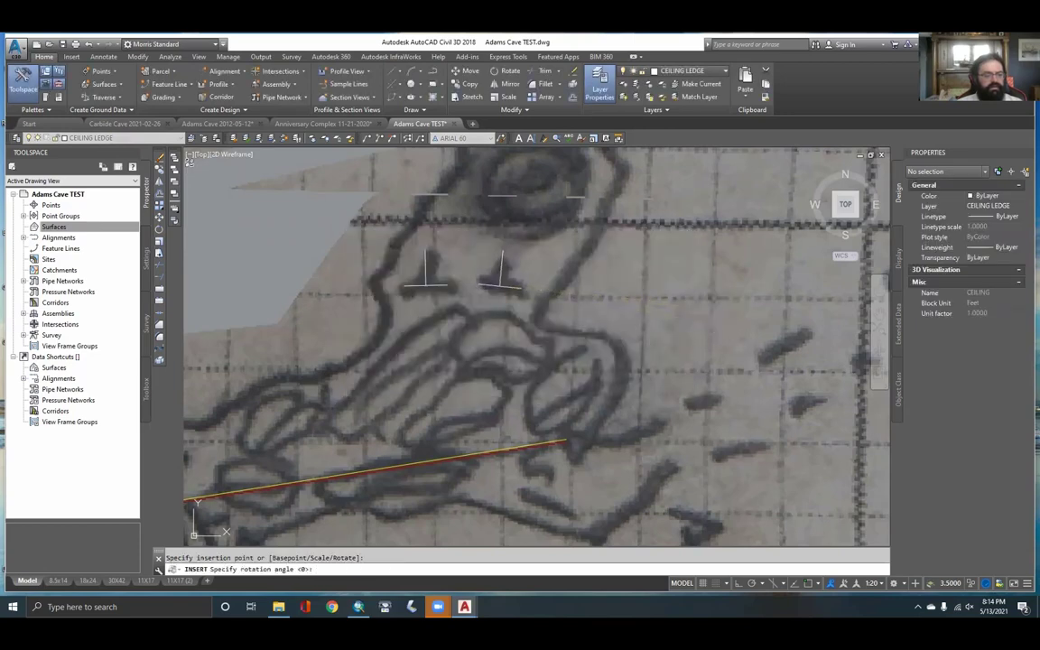
pyautogui.press('Return')
# Set the annotation scale of the drawing to 1:30
pyautogui.scroll(-5, 587, 278)
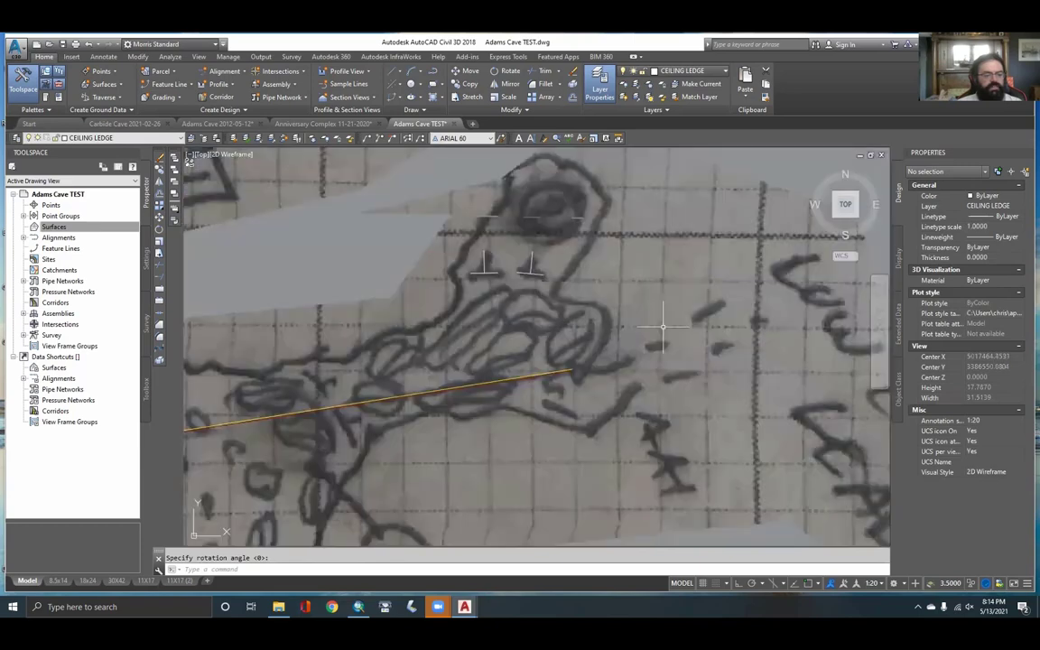
pyautogui.scroll(6, 583, 282)
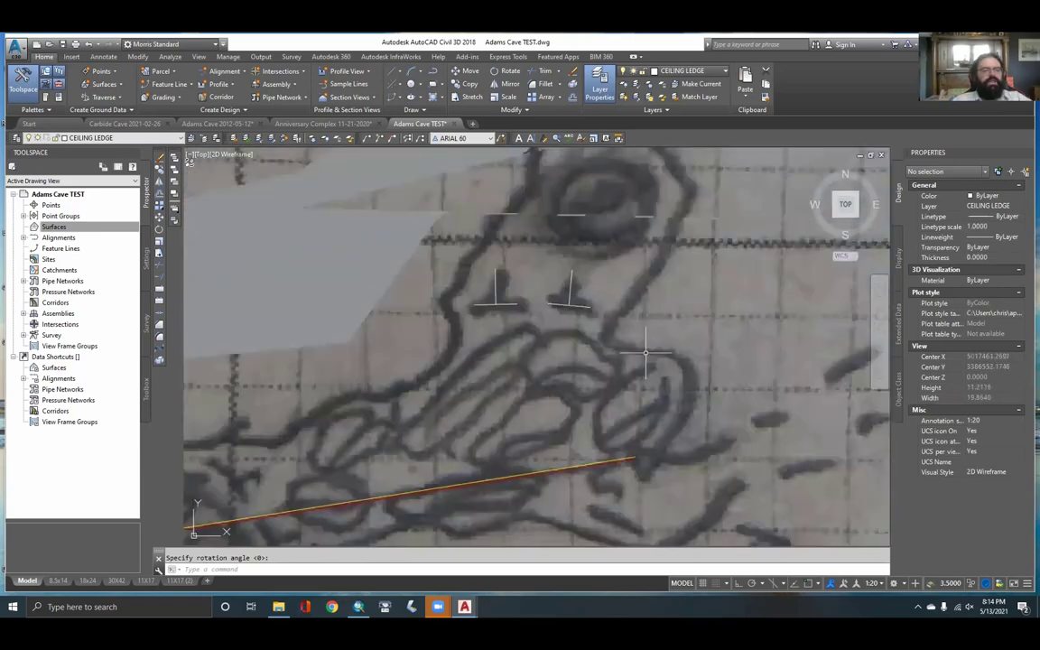
pyautogui.moveTo(674, 352); pyautogui.dragTo(654, 359, button='middle')
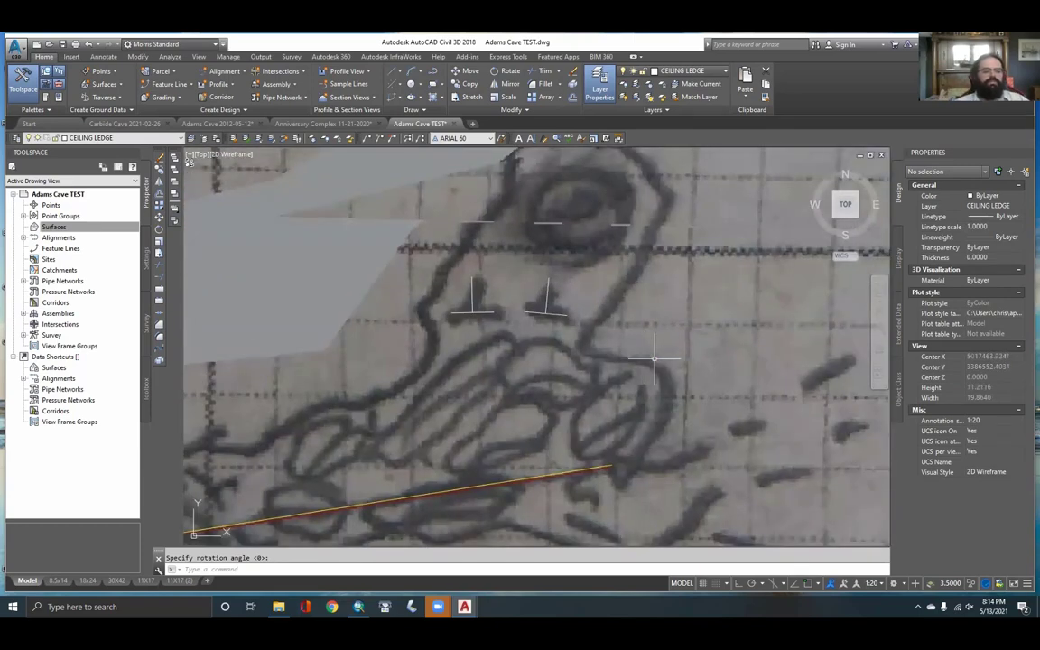
pyautogui.click(871, 584)
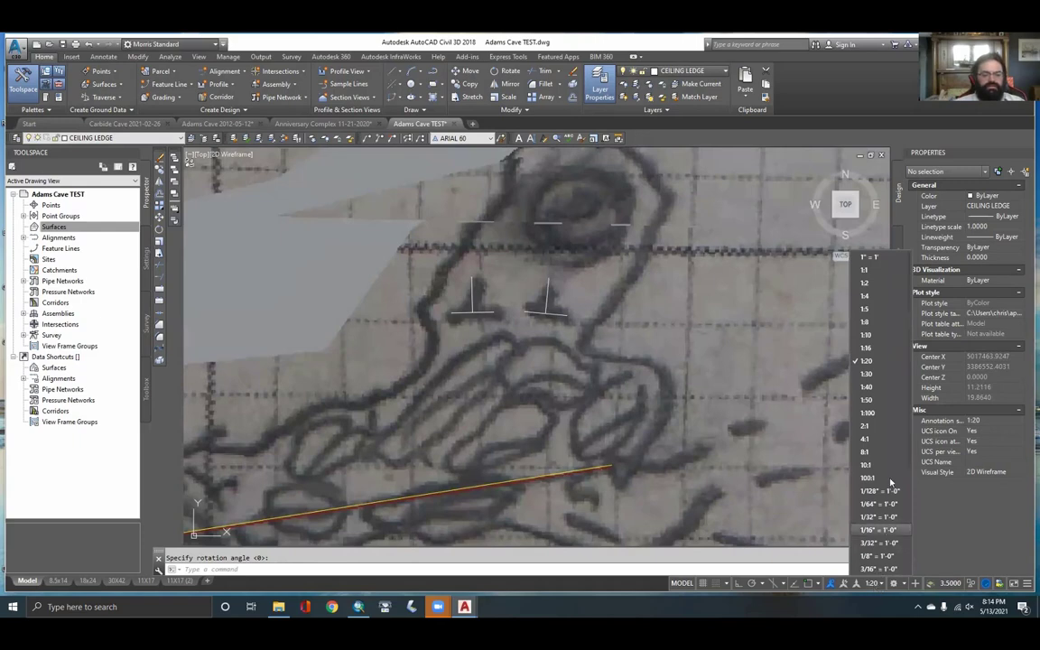
pyautogui.click(867, 374)
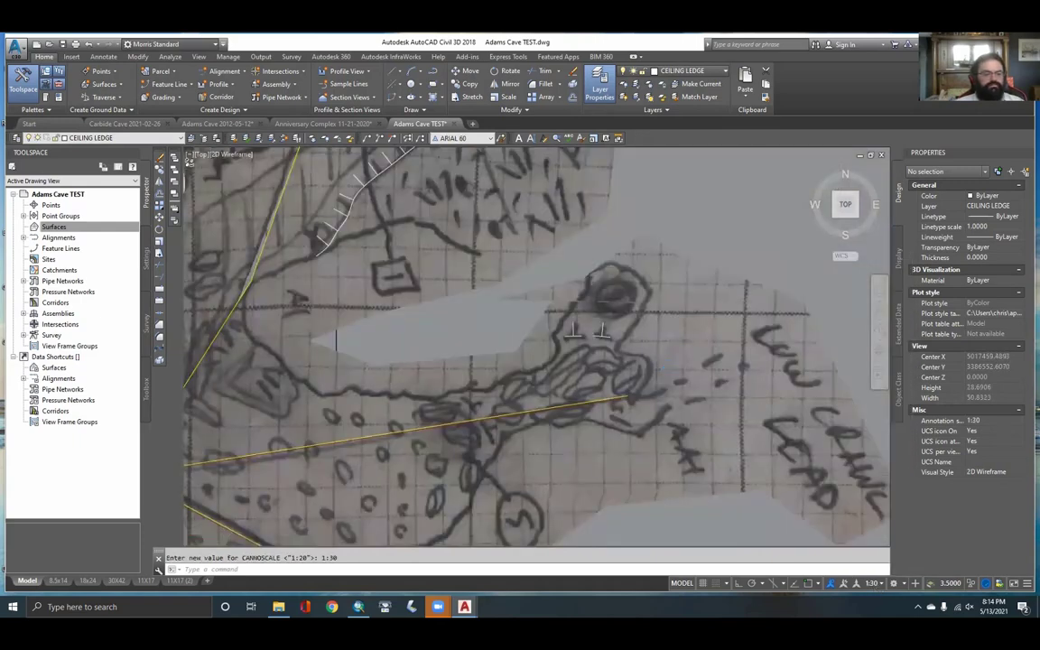
# Set the annotation scale of the drawing to 1:100 and compare the ceiling symbols with the floor ledge ticks
pyautogui.scroll(-2, 644, 349)
pyautogui.moveTo(643, 349); pyautogui.dragTo(672, 371, button='middle')
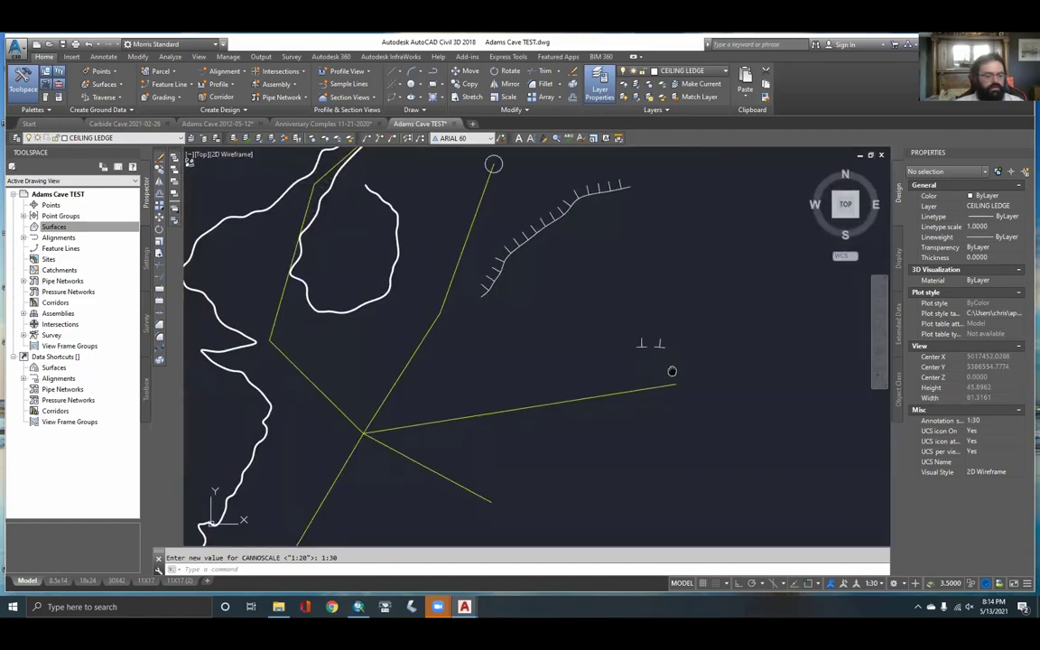
pyautogui.scroll(2, 636, 339)
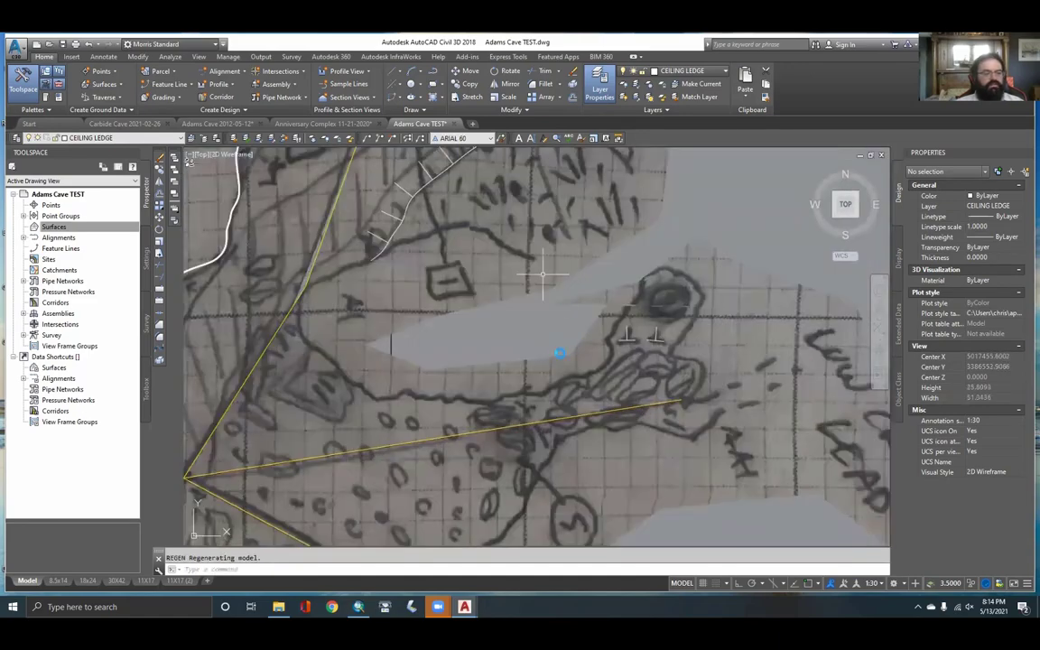
pyautogui.moveTo(542, 273); pyautogui.dragTo(553, 409, button='middle')
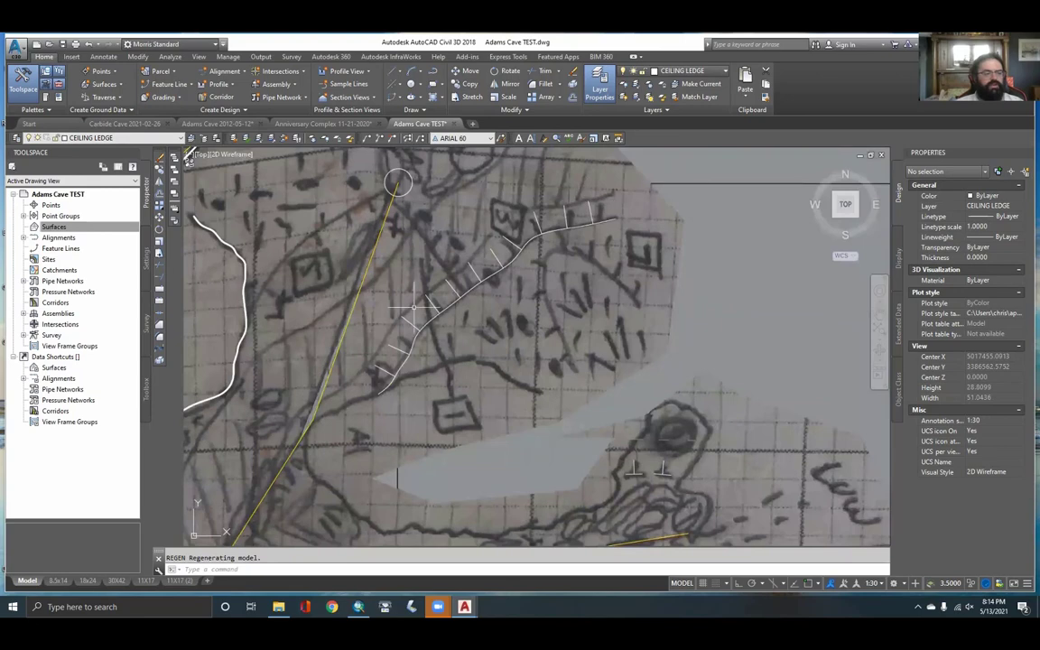
pyautogui.scroll(4, 650, 469)
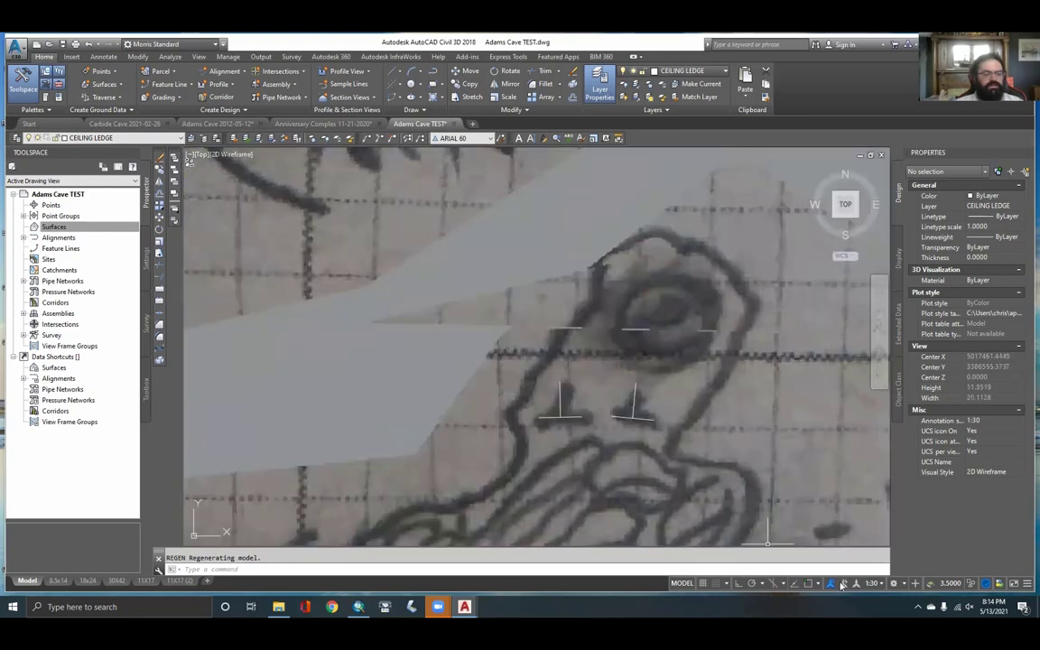
pyautogui.click(874, 584)
pyautogui.click(791, 377)
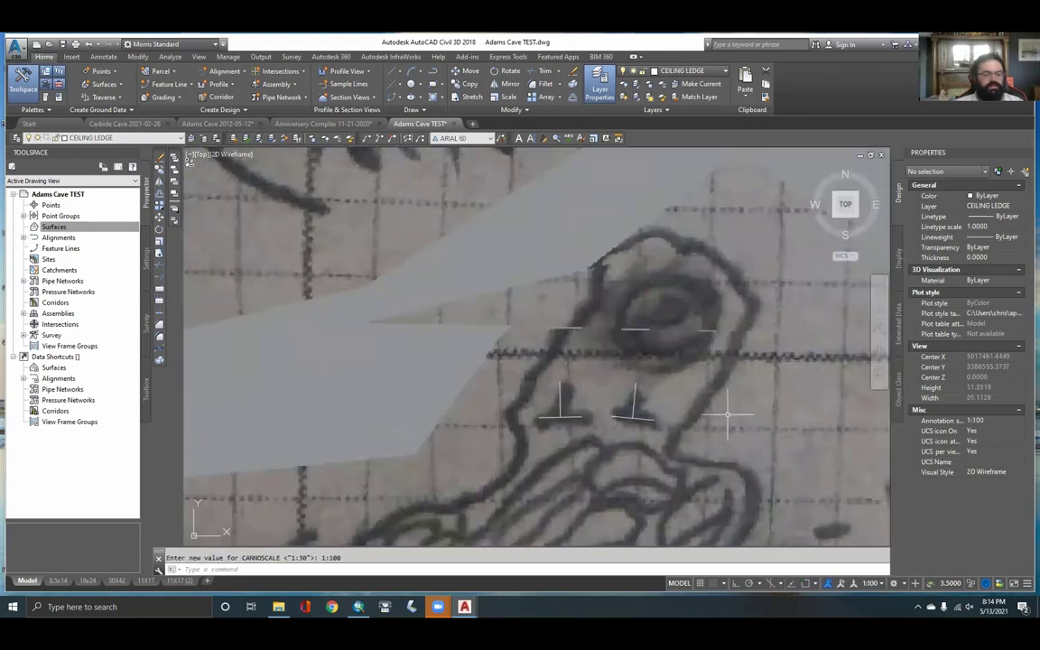
pyautogui.moveTo(639, 405); pyautogui.dragTo(624, 382, button='middle')
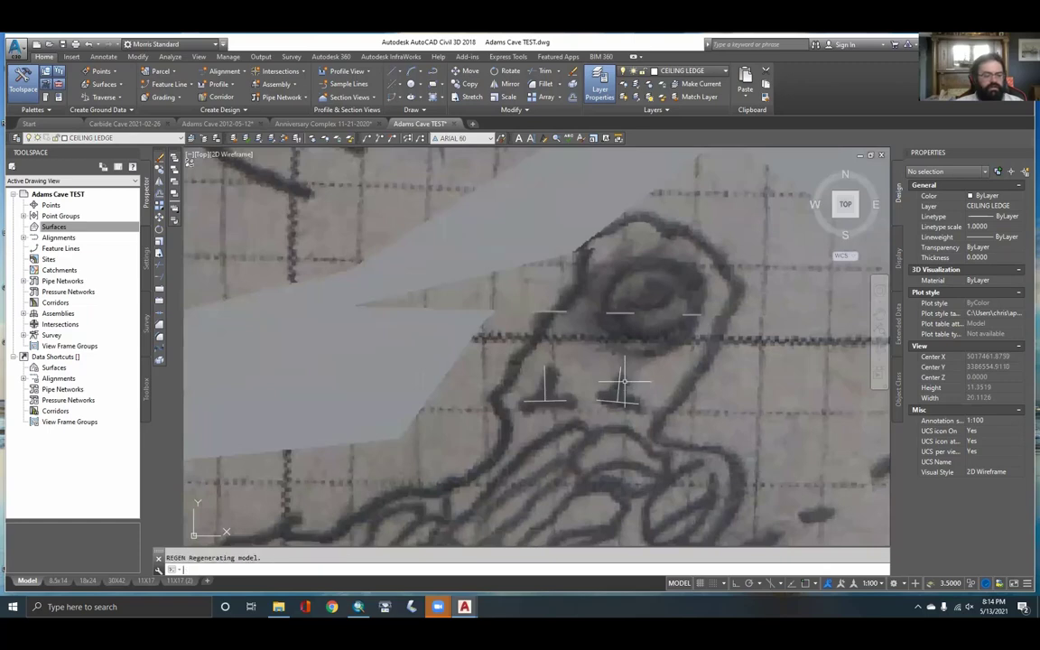
pyautogui.scroll(-4, 621, 379)
pyautogui.scroll(-2, 583, 334)
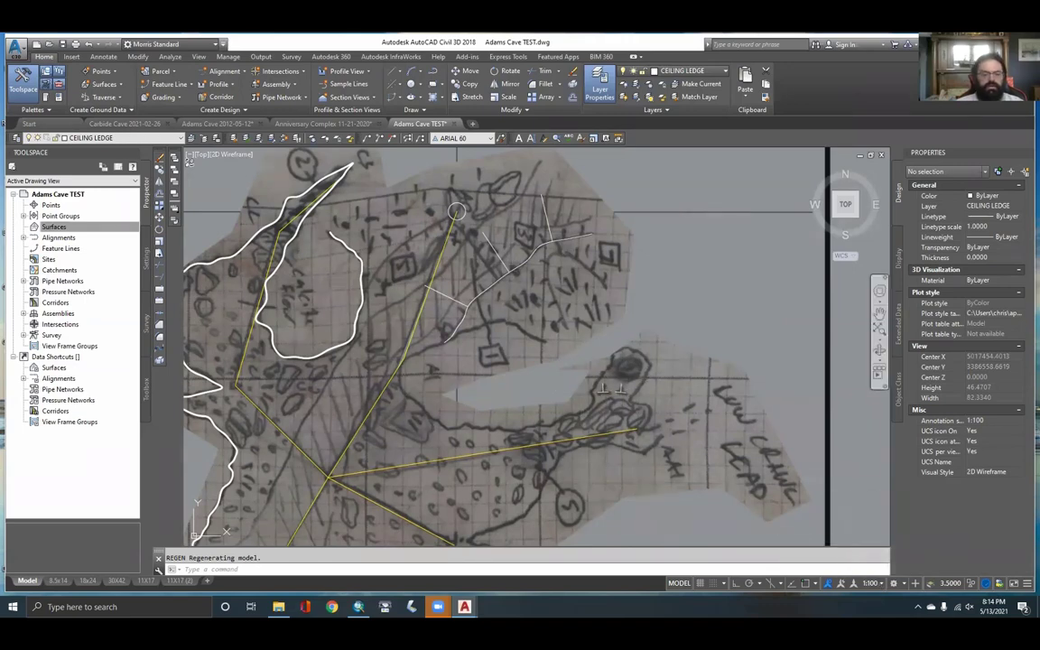
# Insert the soda block at scale 1 and rotation 0 just southeast of the floor ledge spline
pyautogui.press('Return')
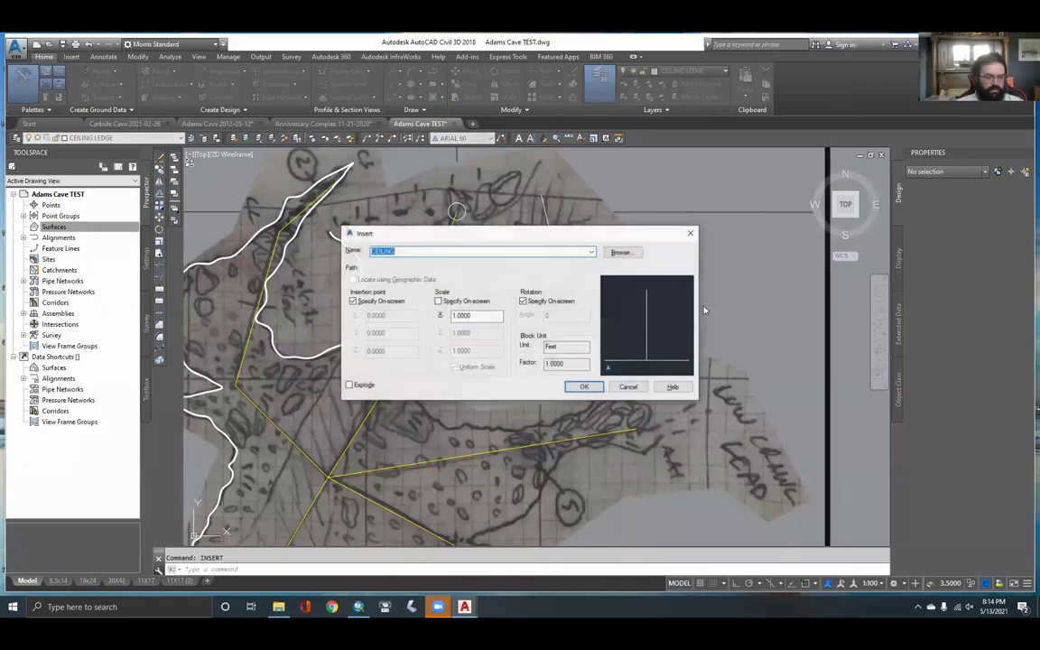
pyautogui.click(592, 253)
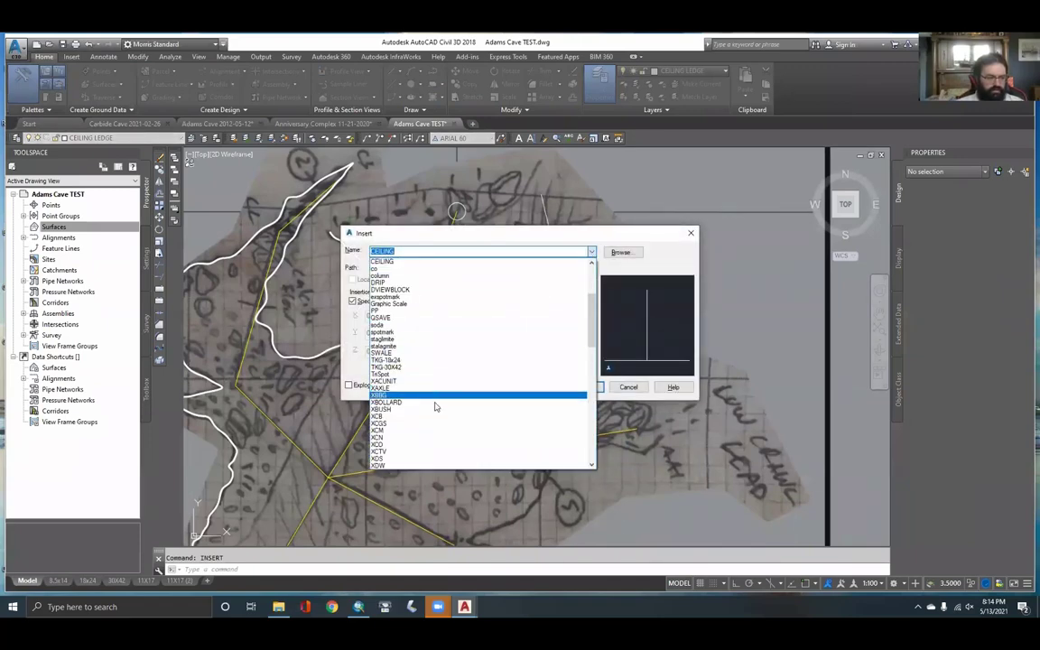
pyautogui.click(457, 328)
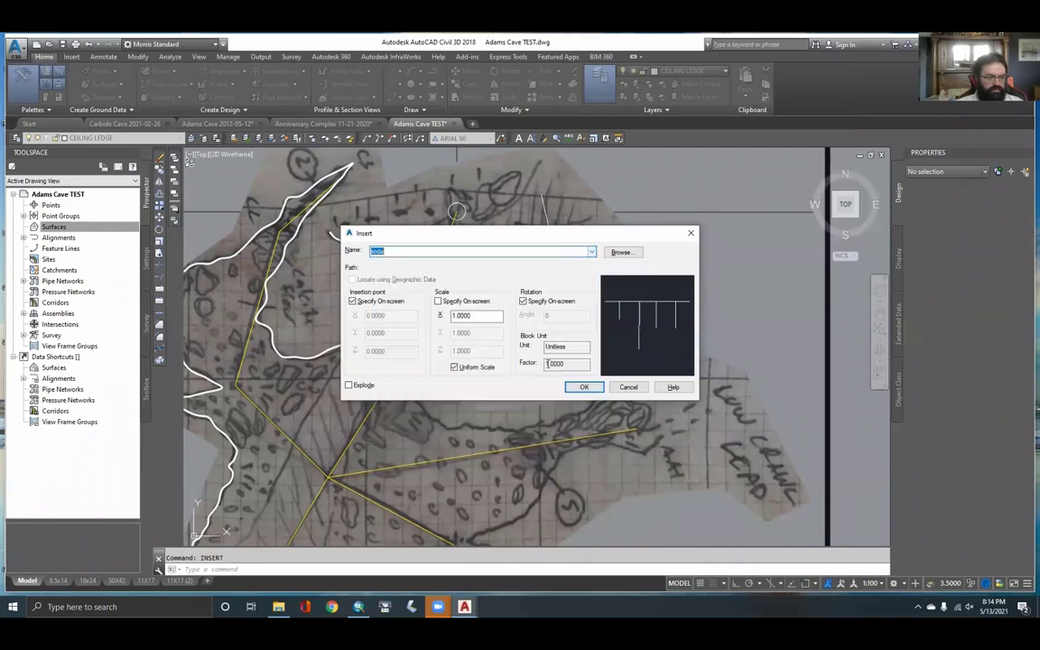
pyautogui.click(578, 388)
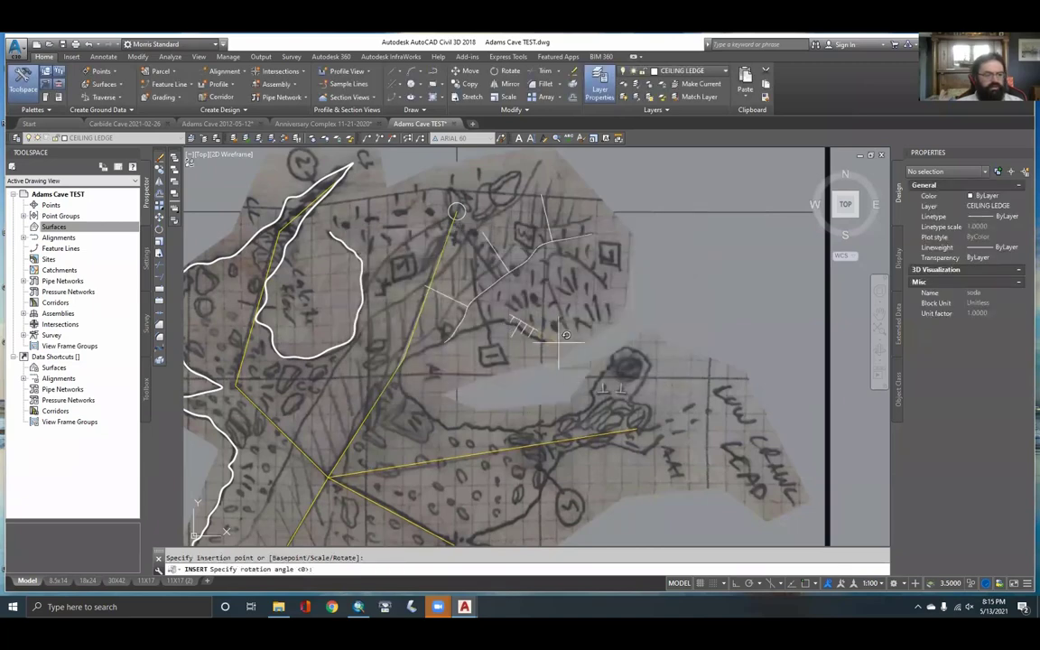
pyautogui.scroll(2, 603, 321)
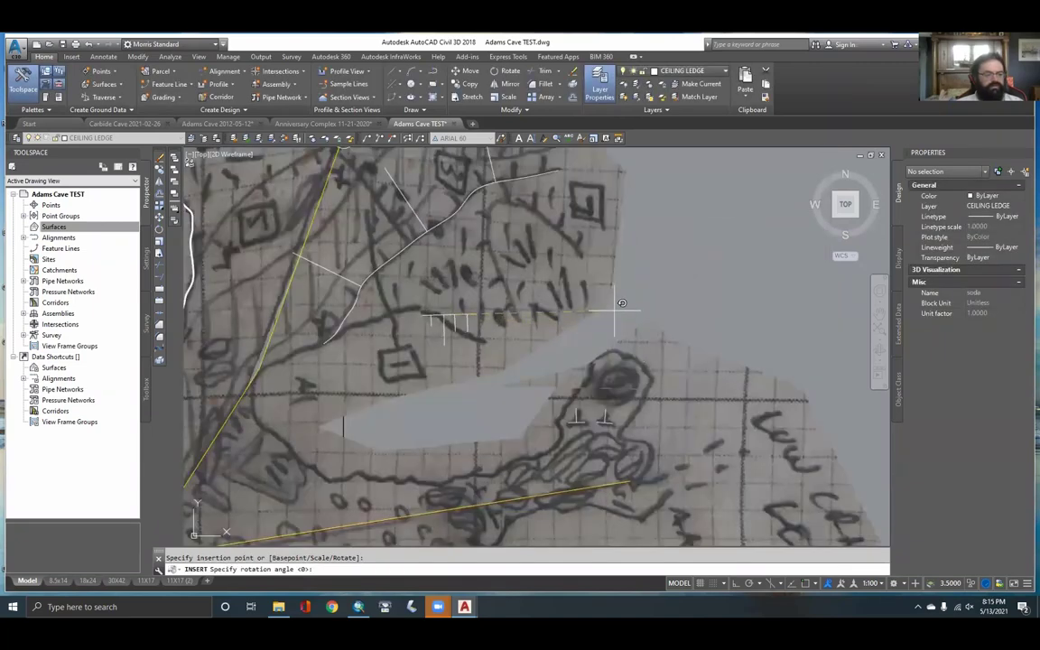
pyautogui.click(494, 334)
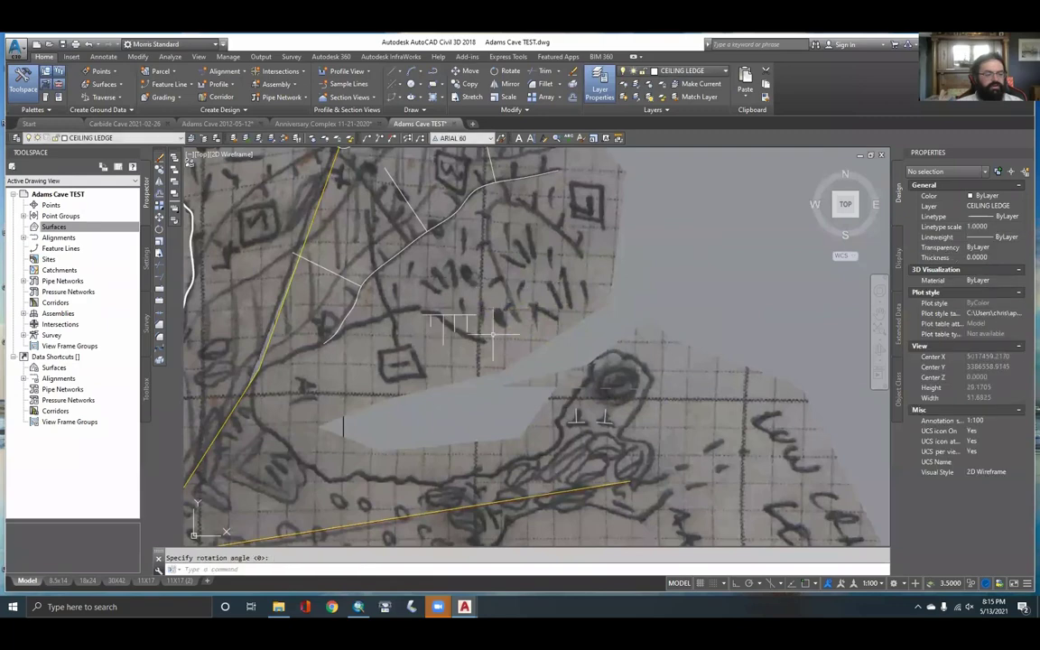
# Set the annotation scale of the drawing to 1:20 and delete the inserted soda block
pyautogui.click(871, 583)
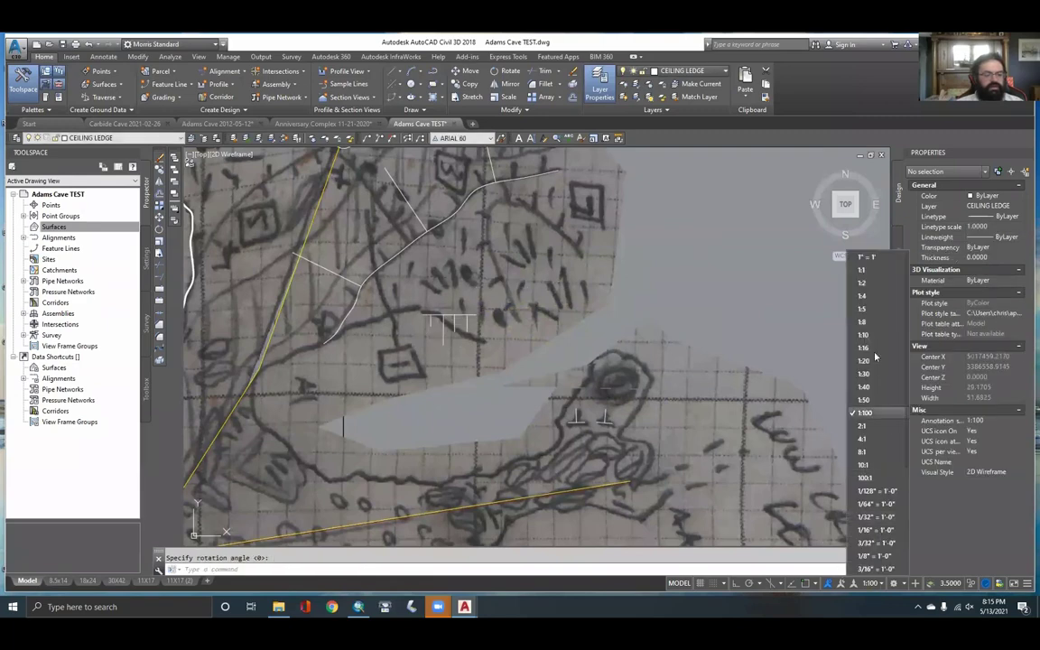
pyautogui.click(863, 361)
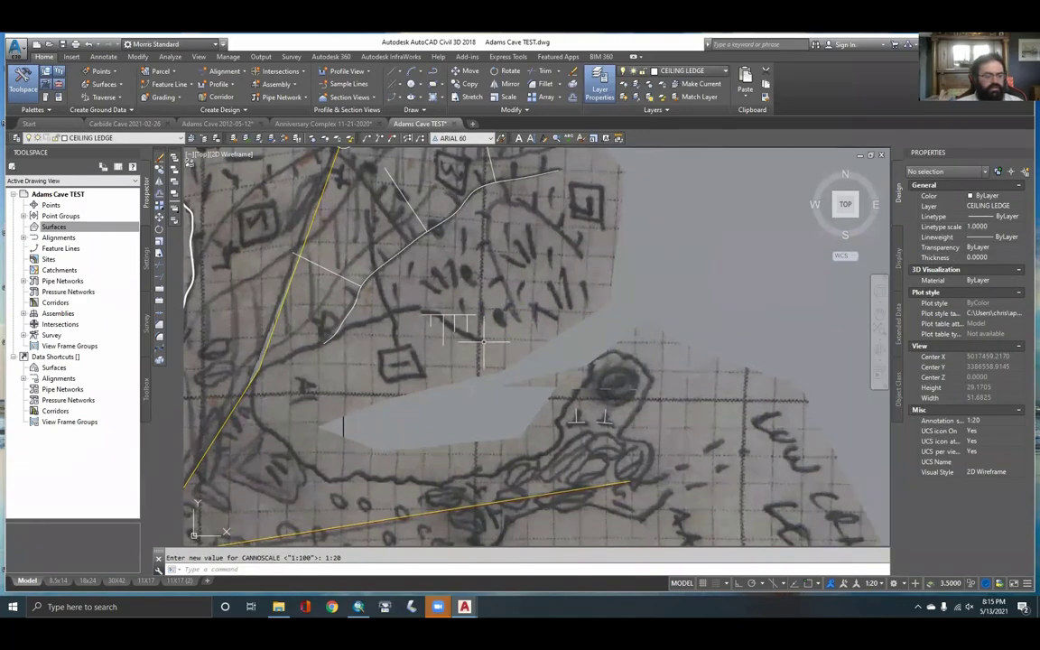
pyautogui.doubleClick(452, 318)
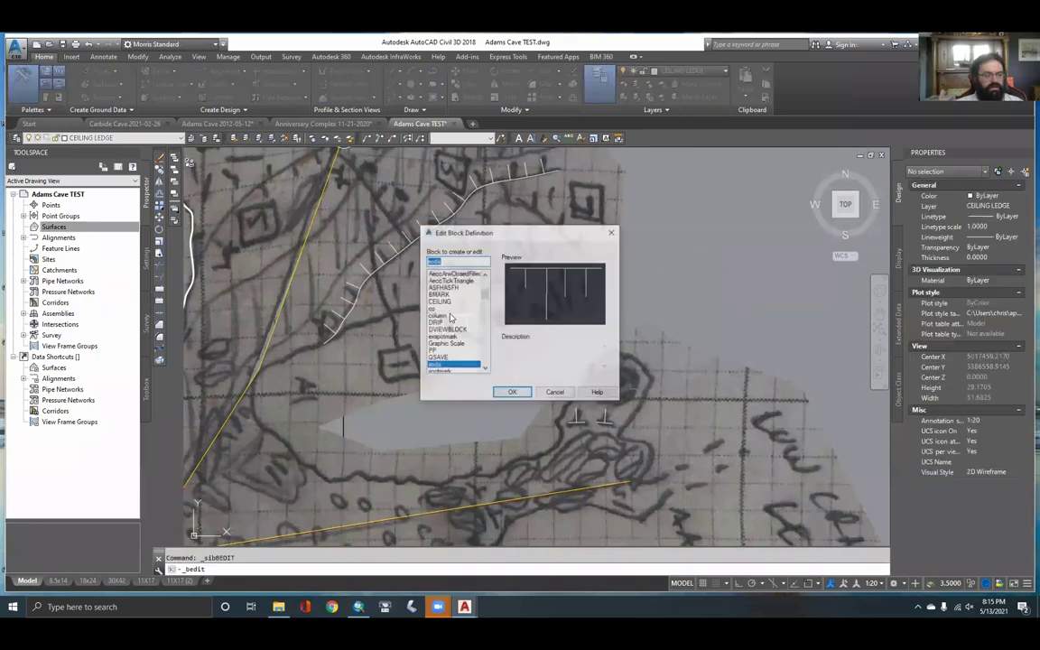
pyautogui.press('Escape')
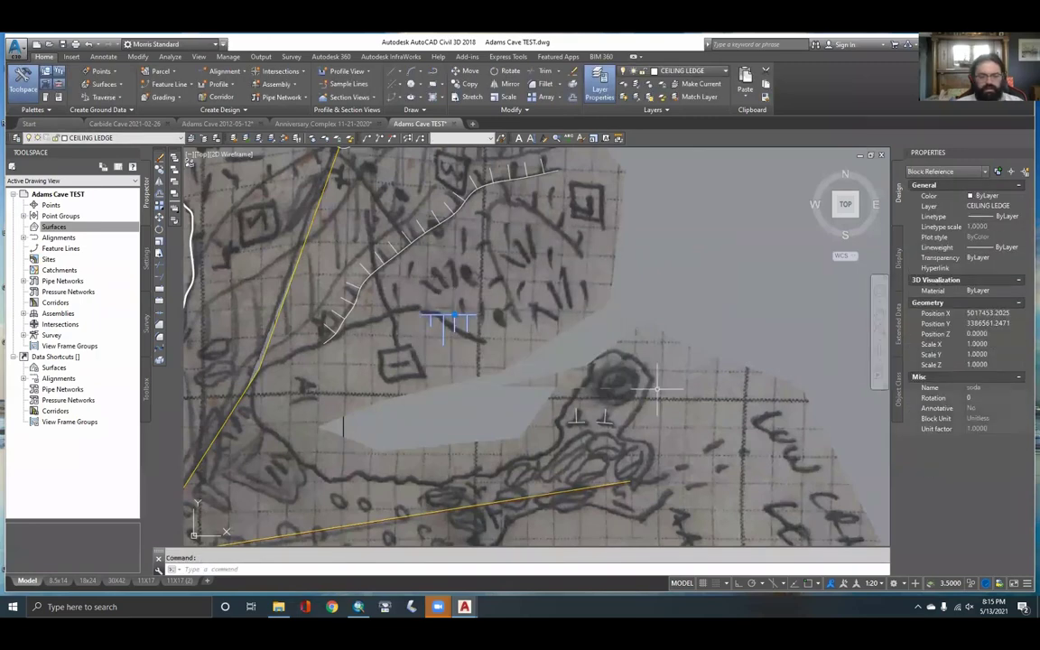
pyautogui.press('Escape')
# Add the 1:30 annotative scale to the western CEILING block in the small northeast passage
pyautogui.click(576, 418)
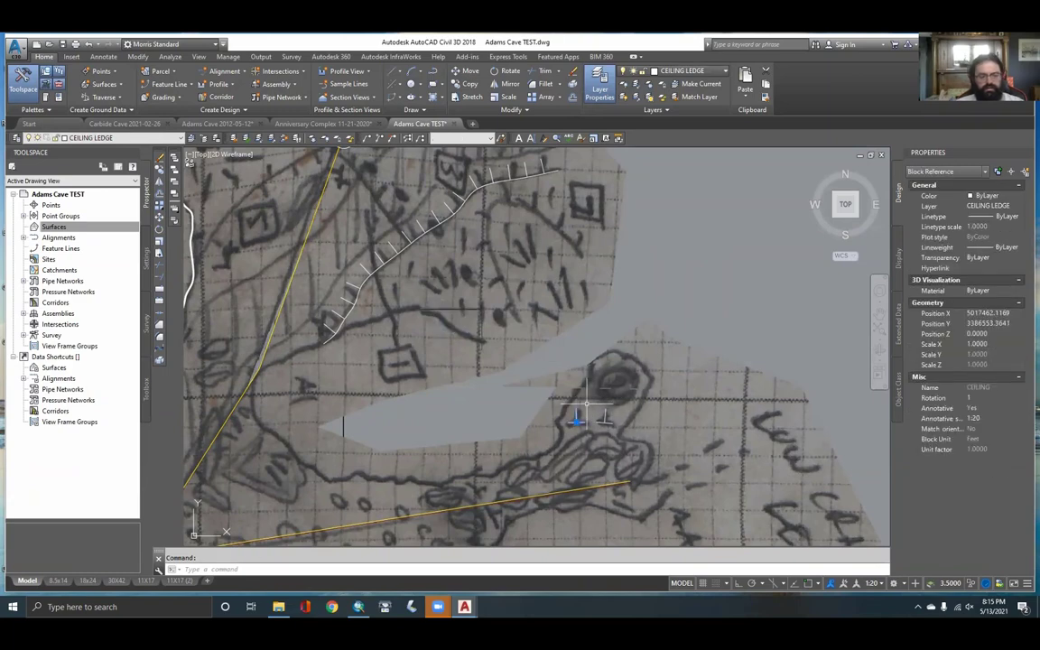
pyautogui.click(988, 419)
pyautogui.click(1021, 419)
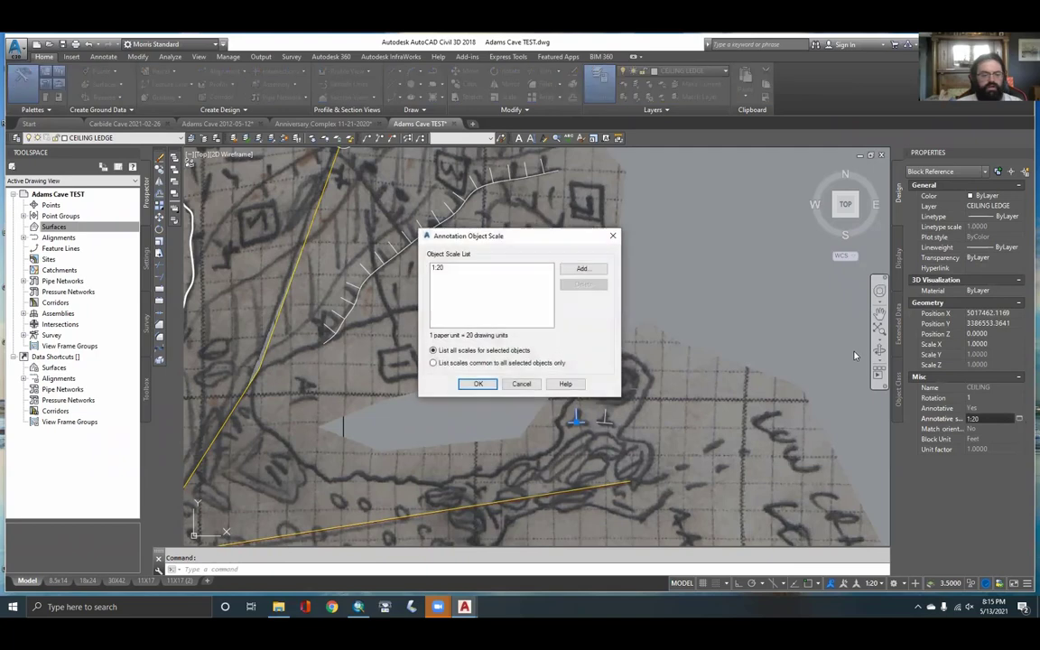
pyautogui.moveTo(584, 240); pyautogui.dragTo(750, 210)
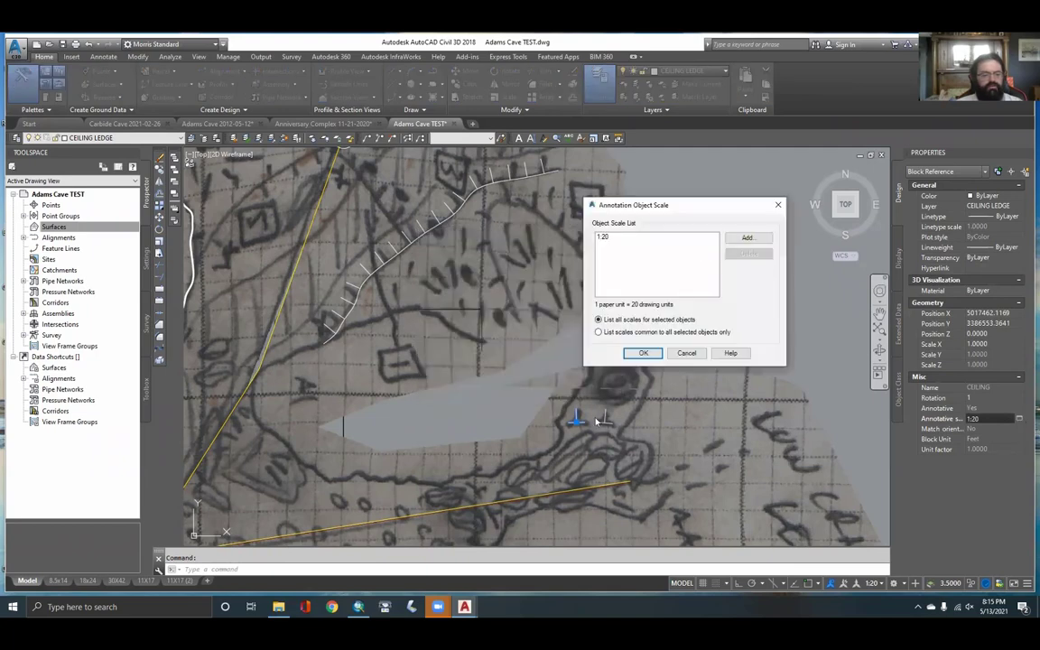
pyautogui.click(746, 238)
pyautogui.click(626, 295)
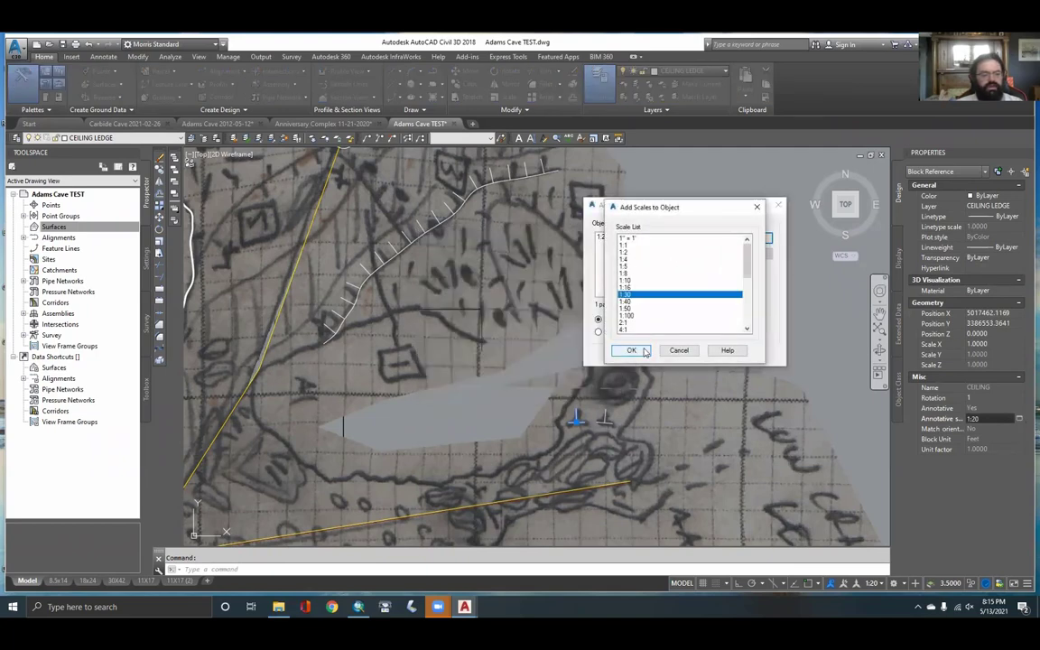
pyautogui.click(631, 351)
pyautogui.click(650, 350)
pyautogui.press('Escape')
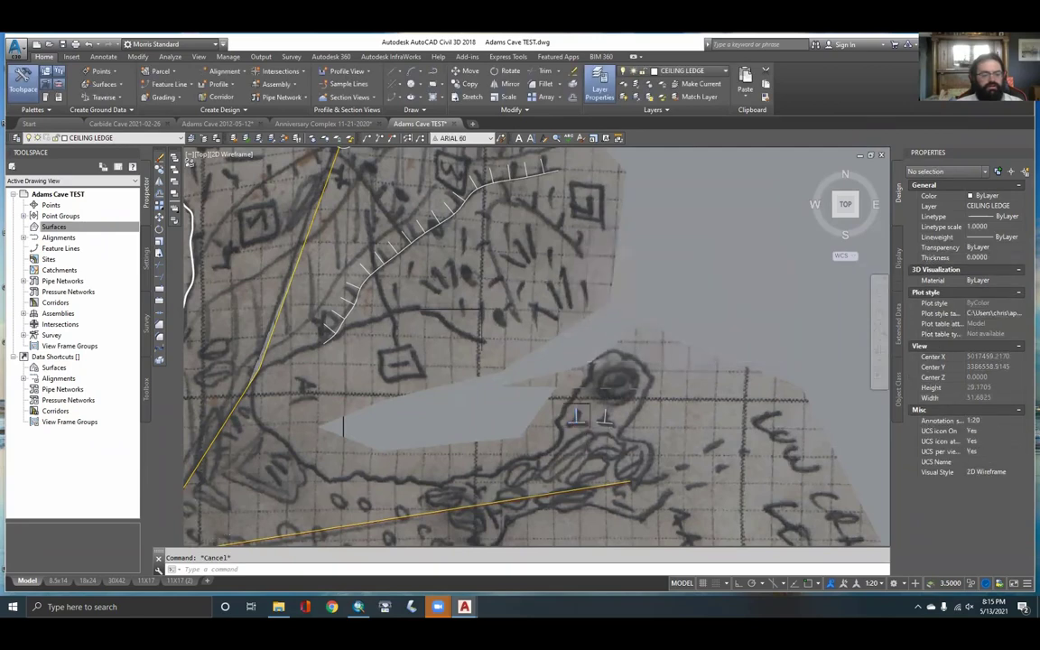
# Compare the two CEILING symbols at annotation scale 1:30 and return the drawing's annotation scale to 1:20
pyautogui.scroll(2, 587, 425)
pyautogui.click(872, 583)
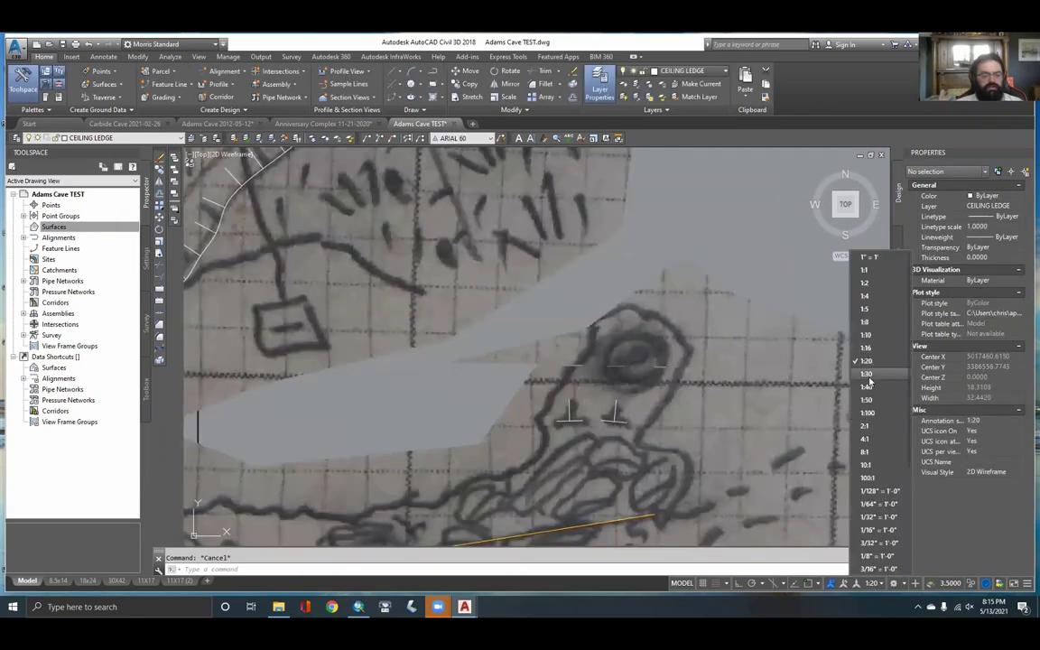
pyautogui.click(785, 312)
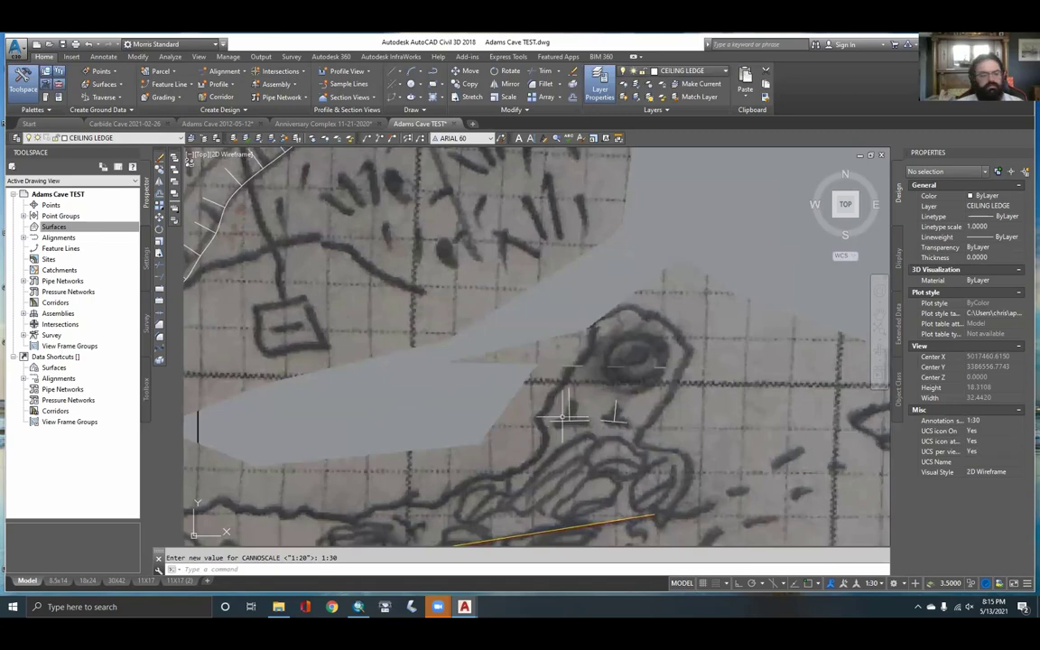
pyautogui.click(888, 581)
pyautogui.click(785, 326)
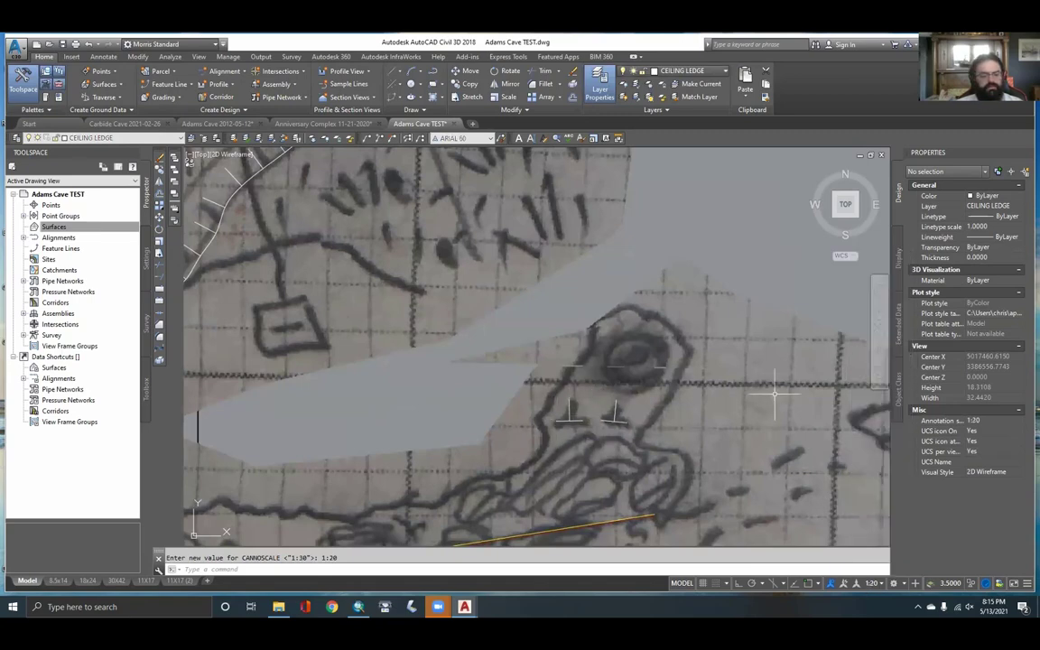
# Examine the annotative scale list of the eastern CEILING block and close it without changes
pyautogui.click(614, 415)
pyautogui.click(994, 418)
pyautogui.click(1019, 418)
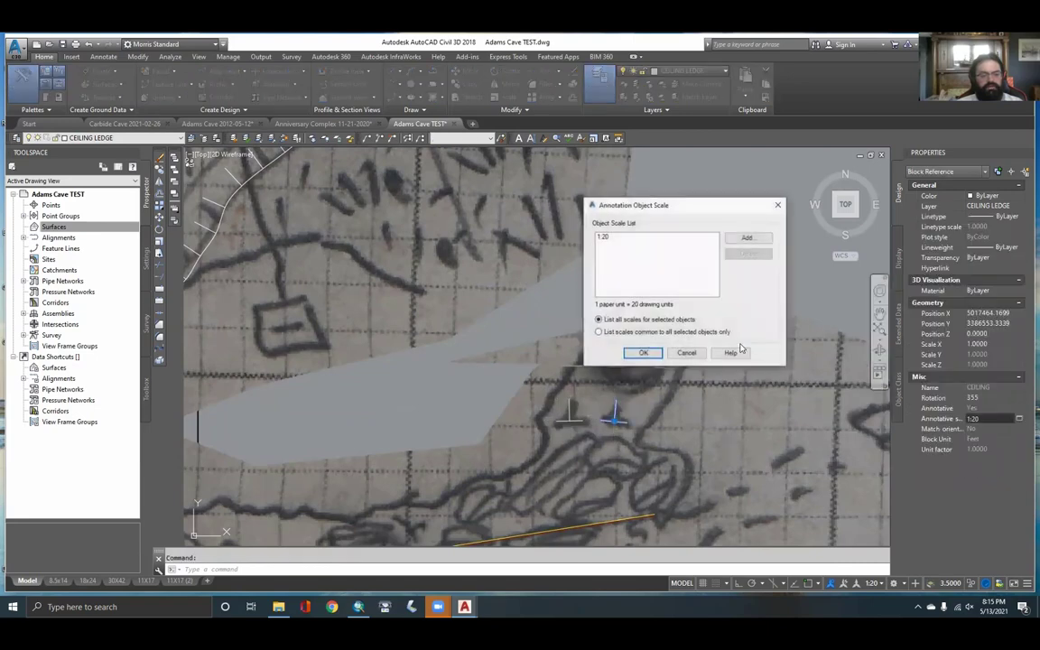
pyautogui.click(777, 206)
pyautogui.press('Escape')
pyautogui.scroll(-2, 668, 362)
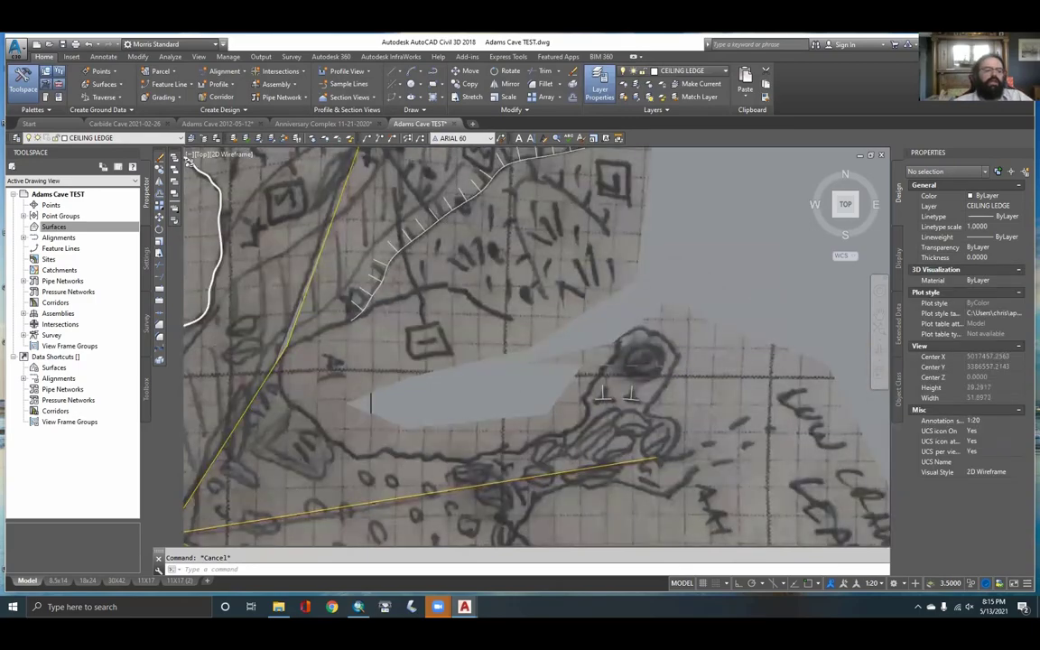
pyautogui.scroll(-2, 556, 355)
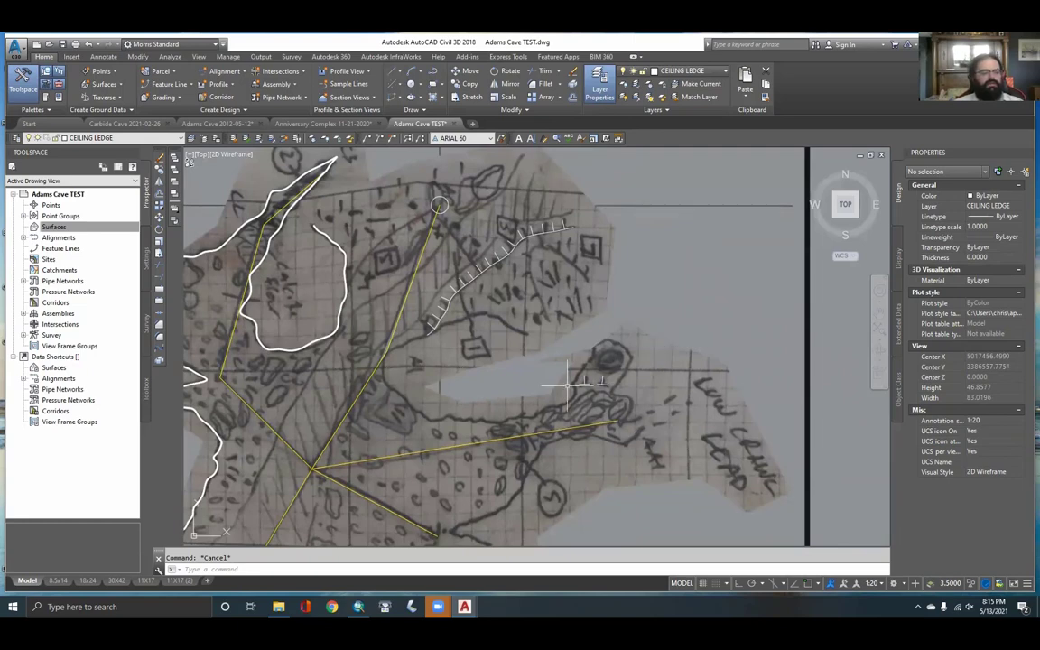
pyautogui.moveTo(407, 343); pyautogui.dragTo(502, 303, button='middle')
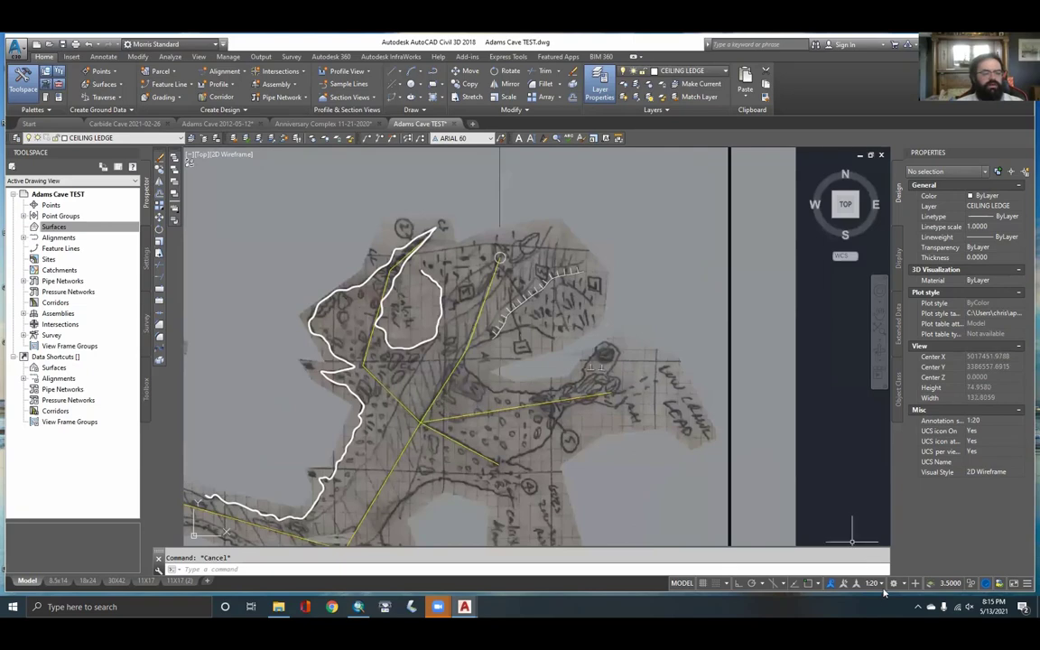
pyautogui.click(604, 366)
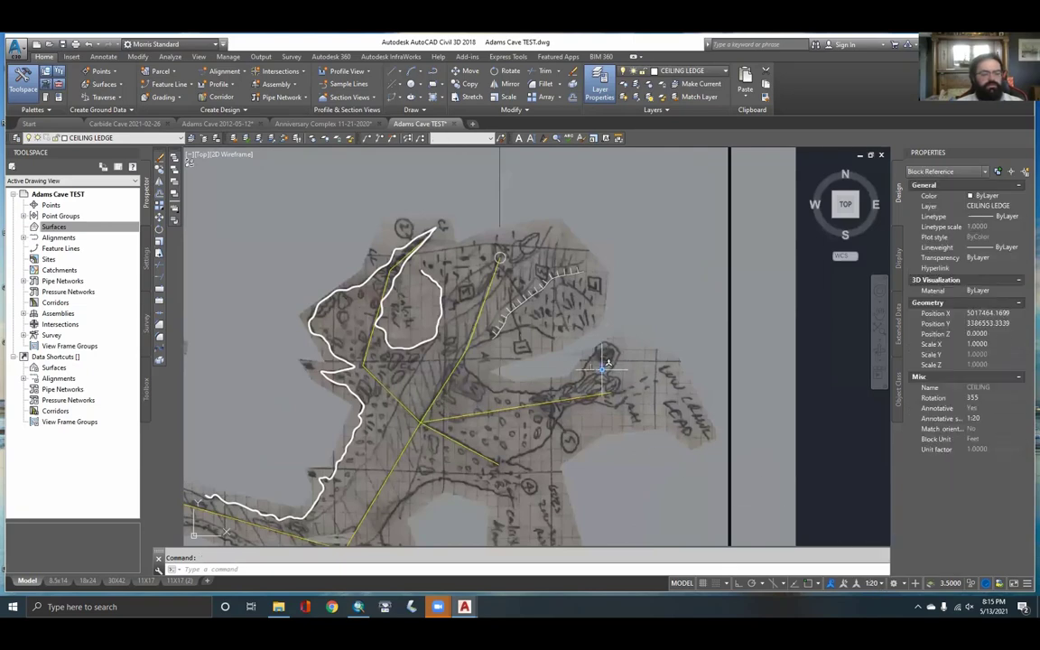
pyautogui.click(998, 420)
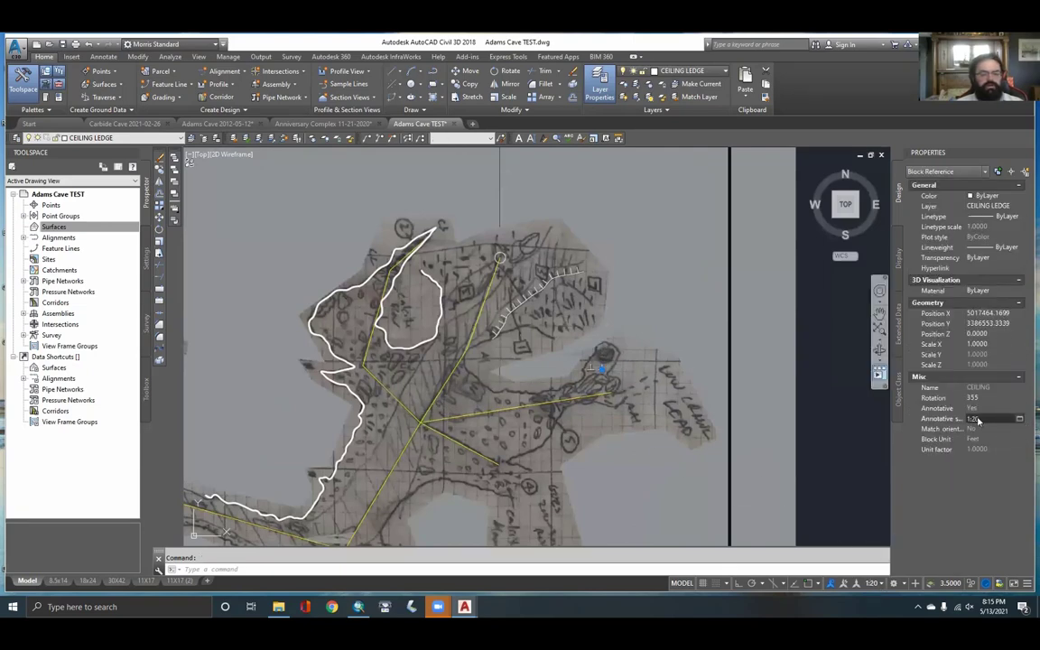
pyautogui.click(979, 419)
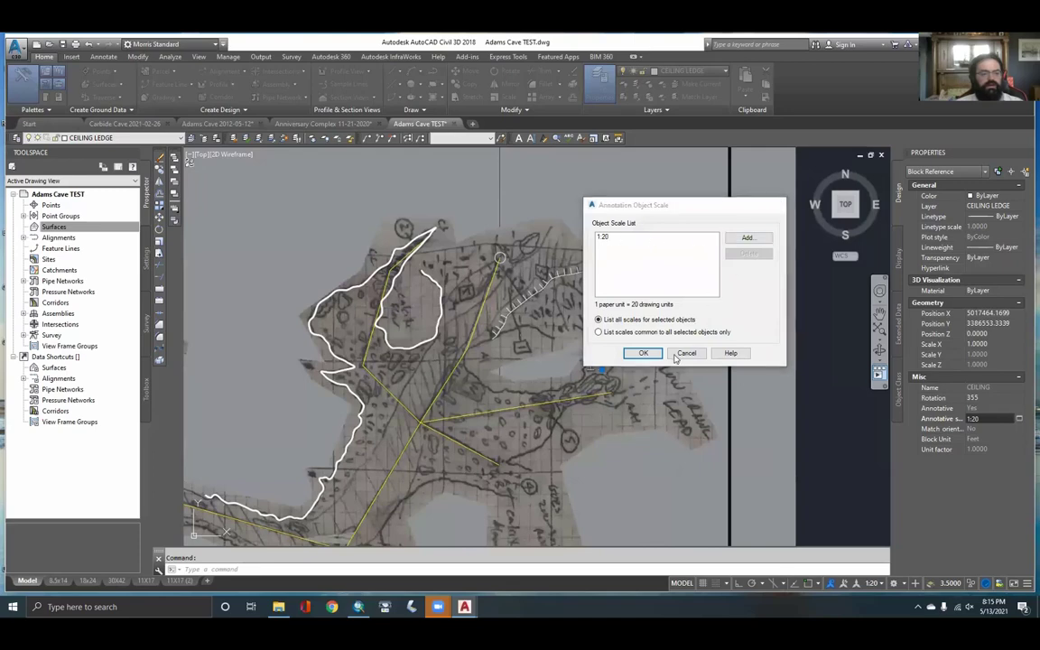
pyautogui.click(679, 353)
pyautogui.press('Escape')
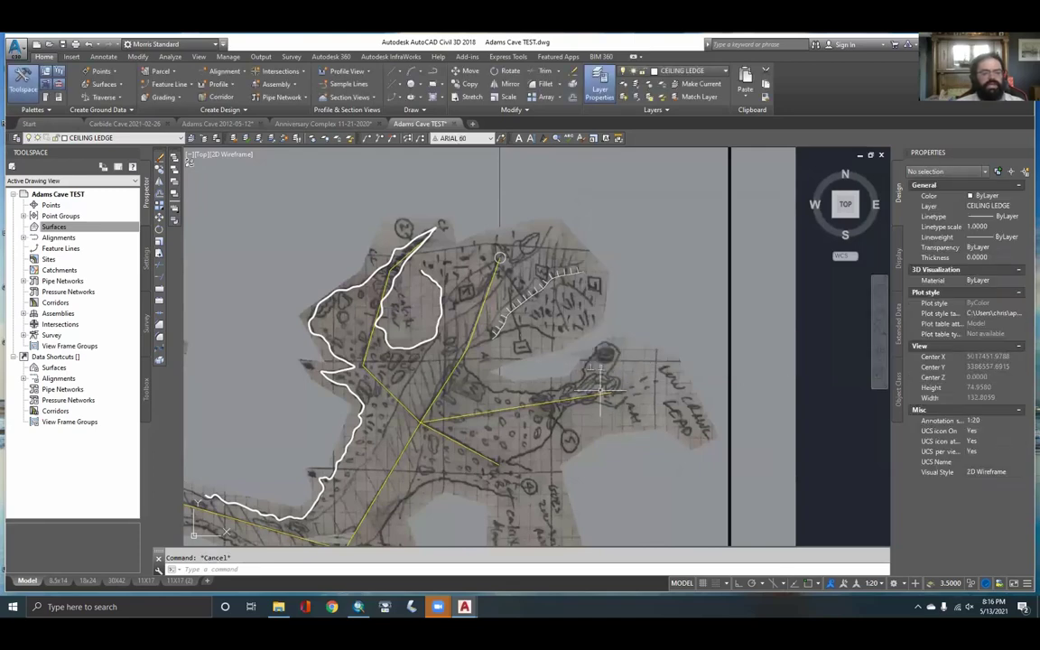
pyautogui.moveTo(524, 383); pyautogui.dragTo(558, 357, button='middle')
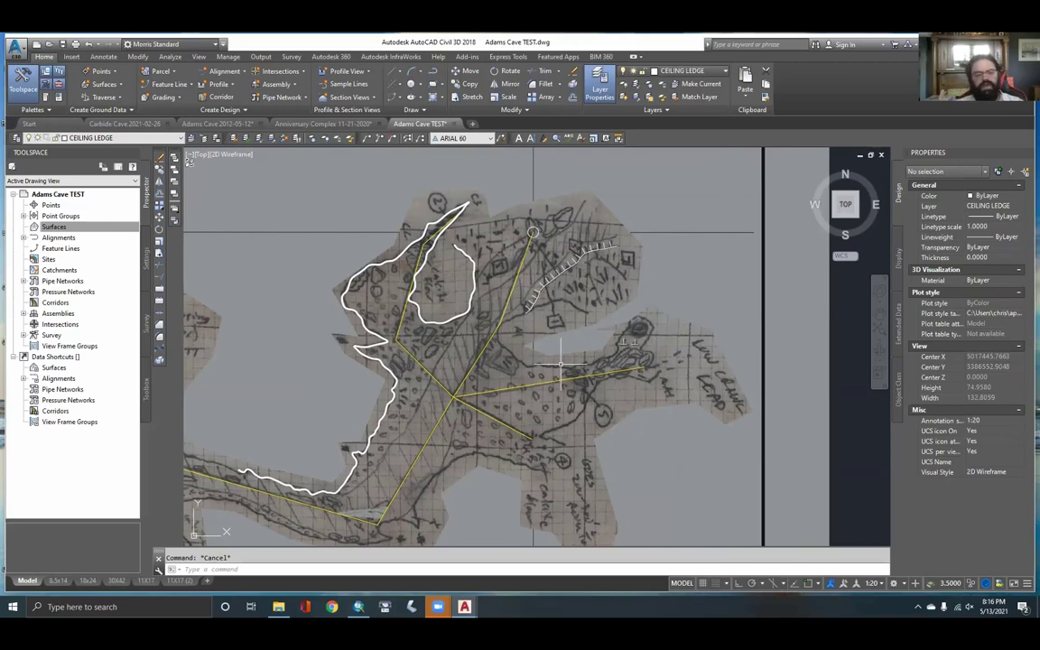
pyautogui.scroll(2, 630, 341)
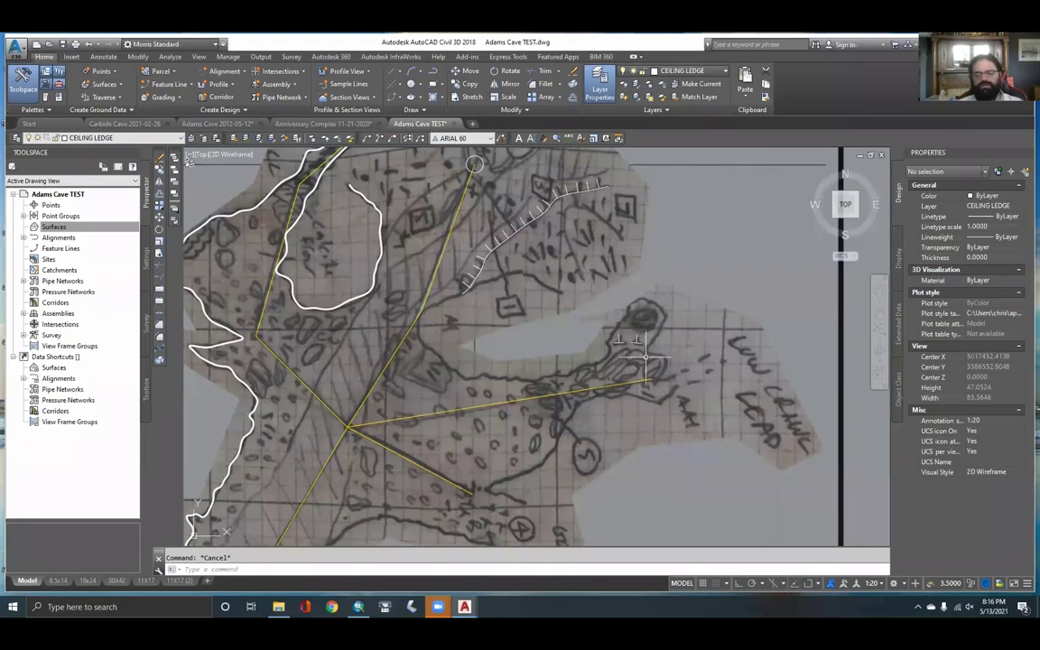
# Add the 1:50 annotative scale to the square "2" multileader label without a leader, west of the circled 5 in the symbol library
pyautogui.scroll(-6, 650, 339)
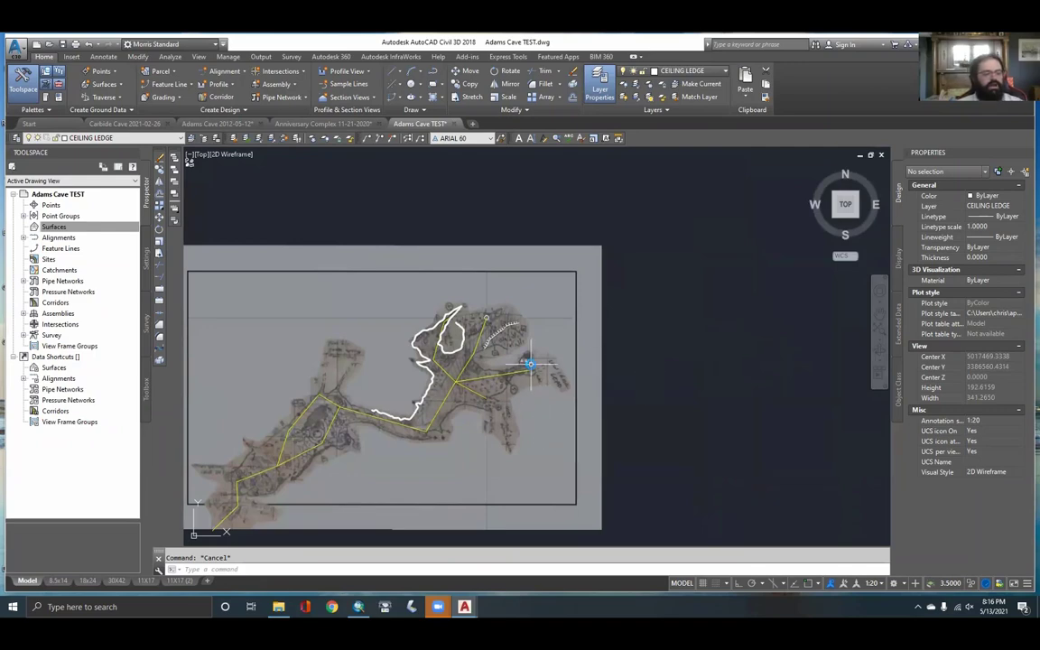
pyautogui.scroll(-14, 531, 364)
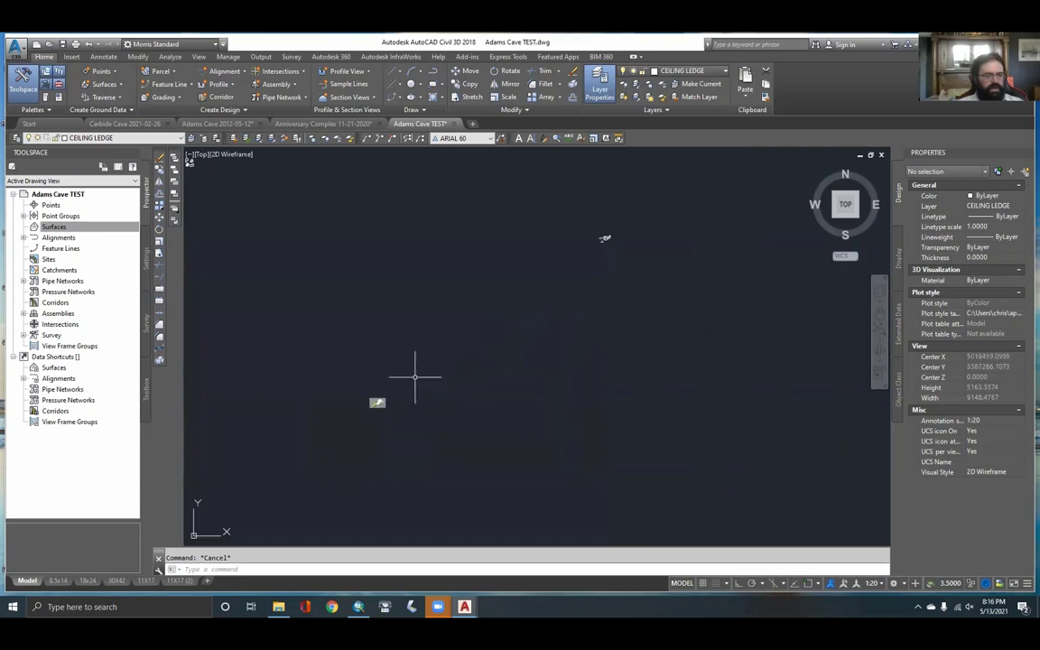
pyautogui.scroll(12, 438, 367)
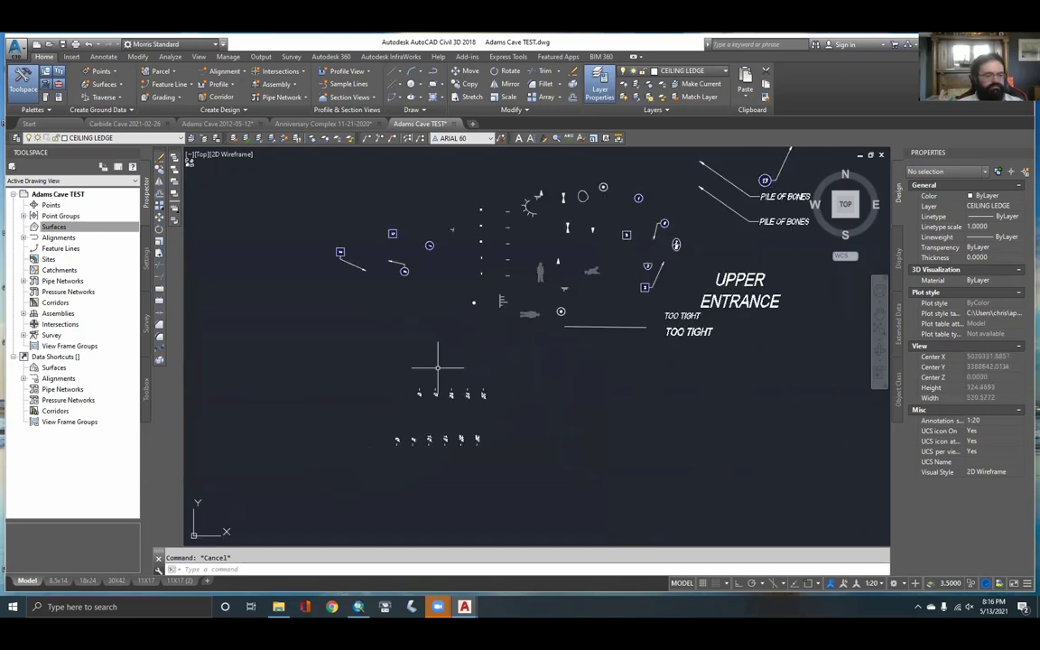
pyautogui.scroll(6, 452, 307)
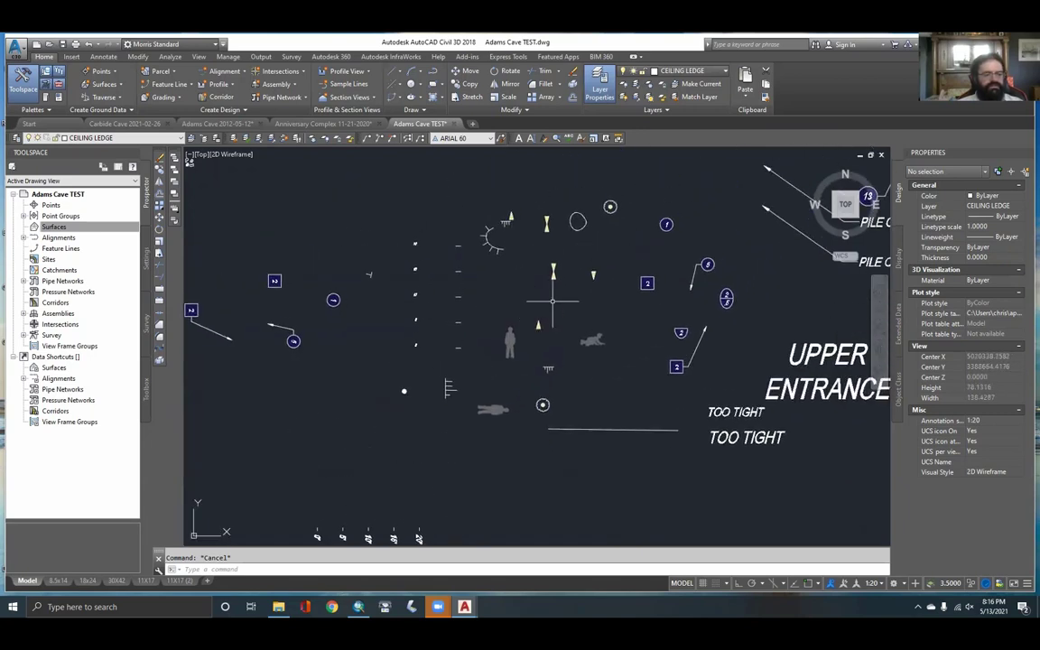
pyautogui.click(647, 282)
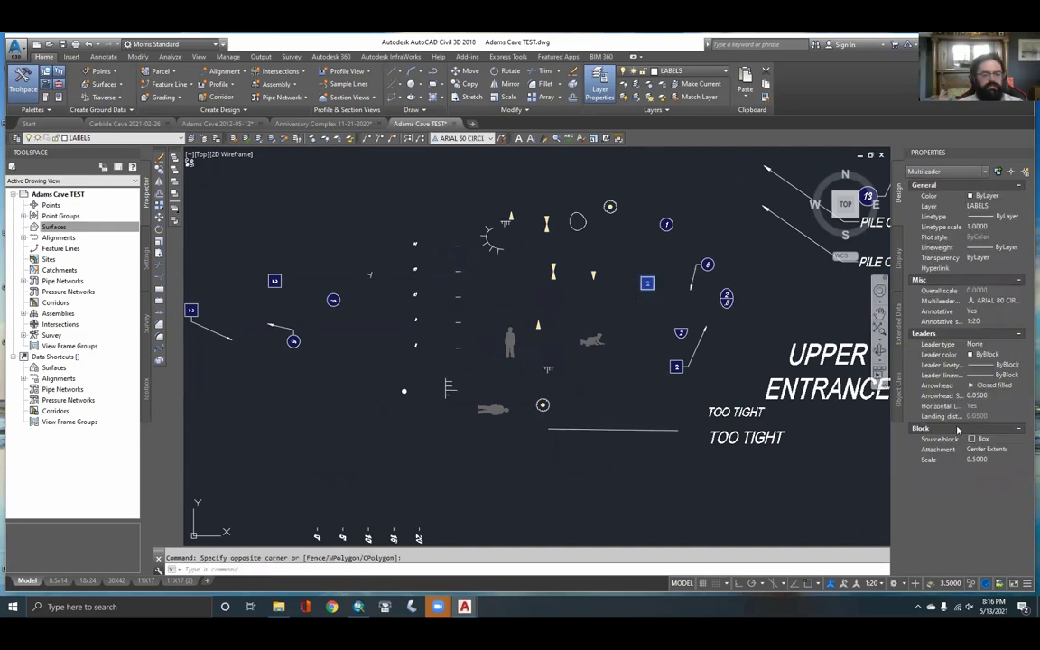
pyautogui.click(1010, 323)
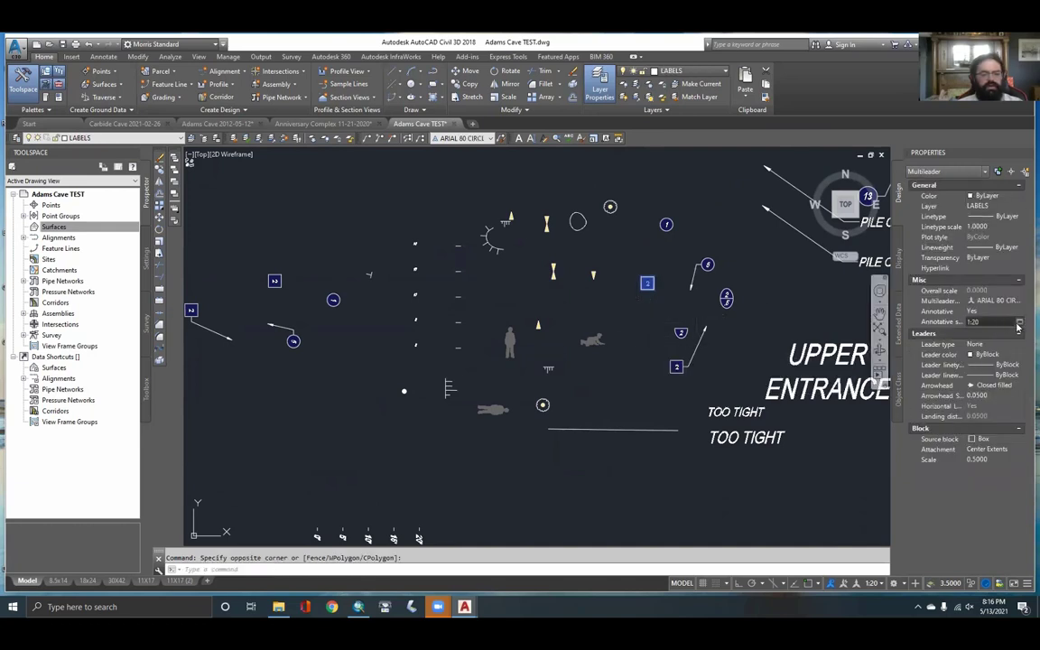
pyautogui.click(1019, 322)
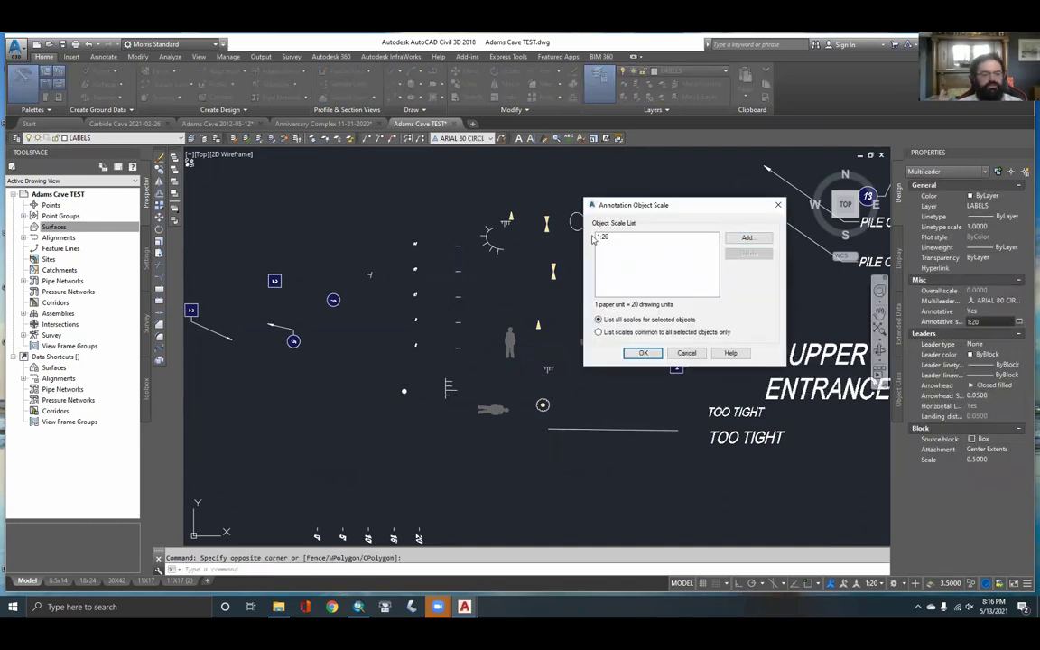
pyautogui.click(748, 237)
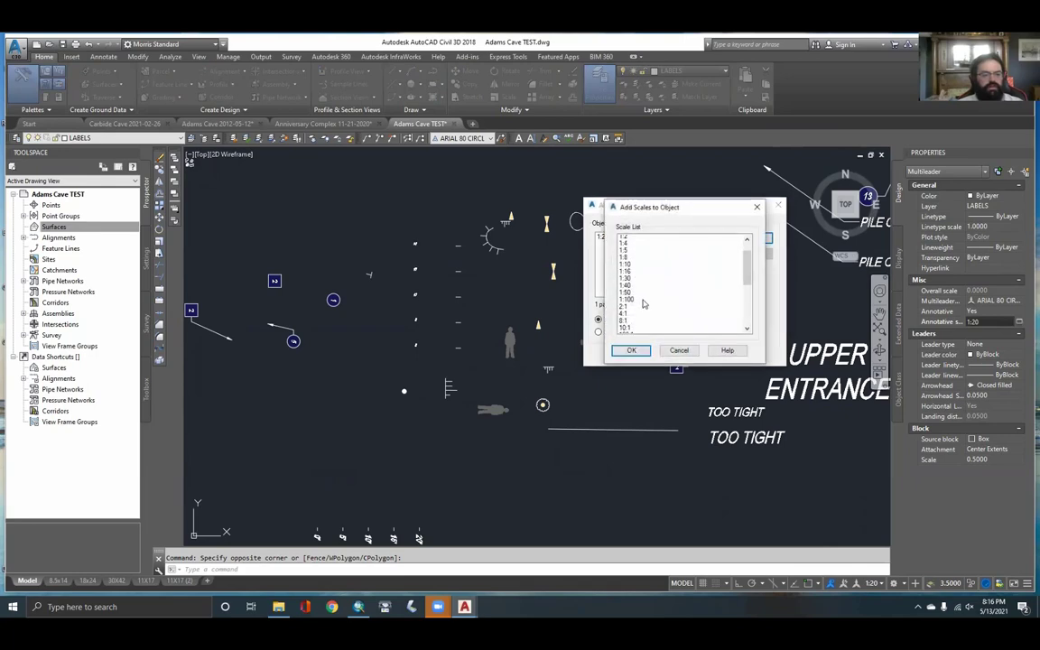
pyautogui.scroll(-1, 627, 268)
pyautogui.click(632, 287)
pyautogui.click(632, 350)
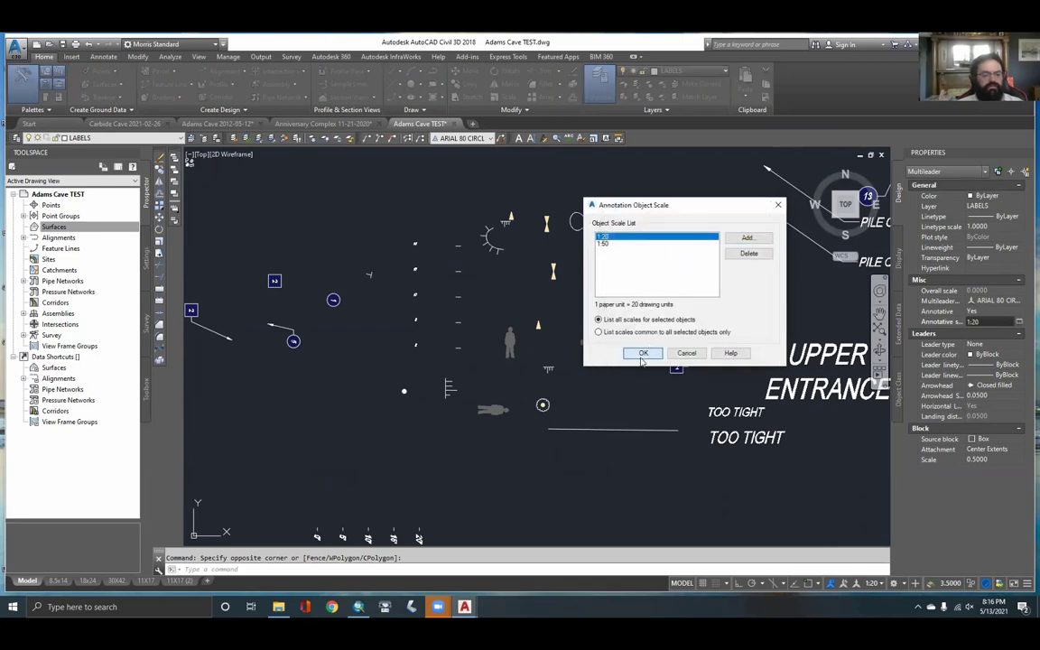
pyautogui.click(666, 352)
# Check the square "2" label at annotation scale 1:50 and return the drawing's annotation scale to 1:20
pyautogui.click(873, 584)
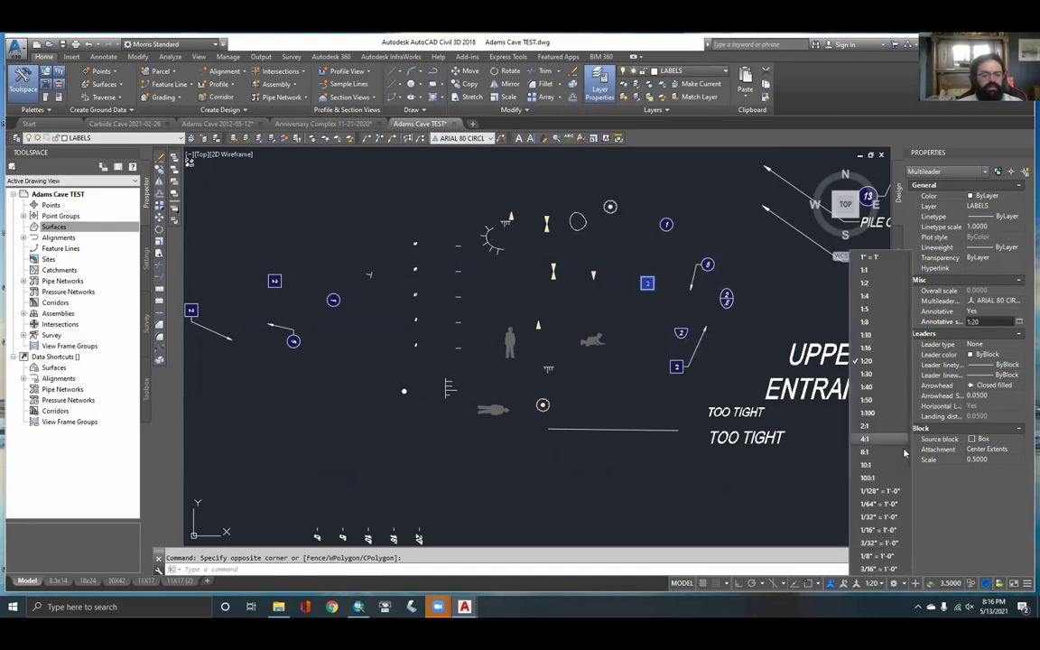
pyautogui.click(790, 368)
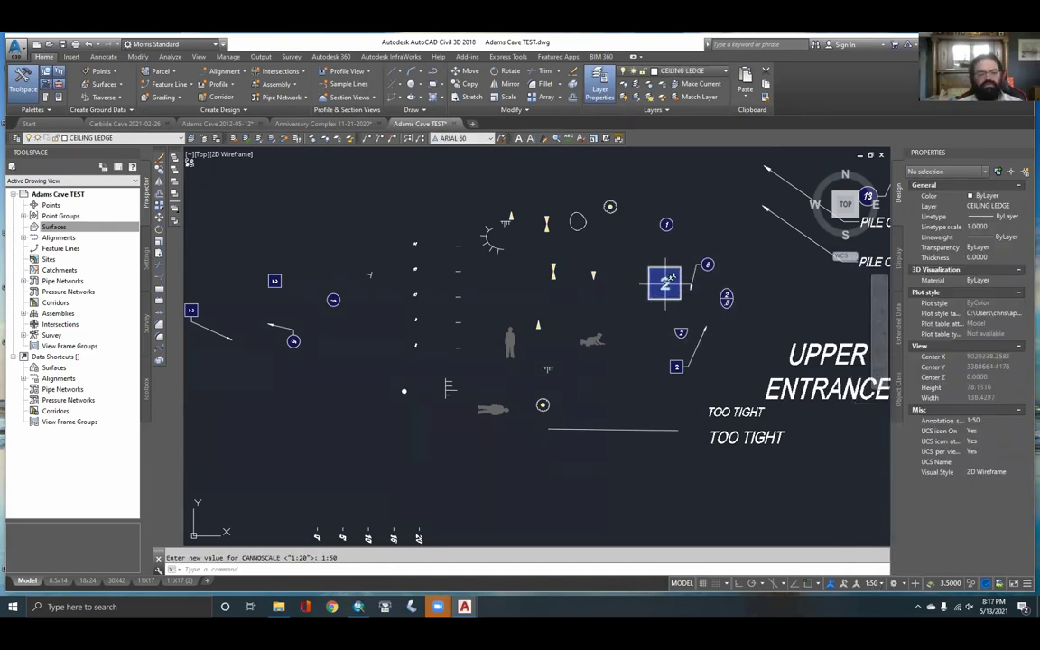
pyautogui.click(878, 584)
pyautogui.click(878, 365)
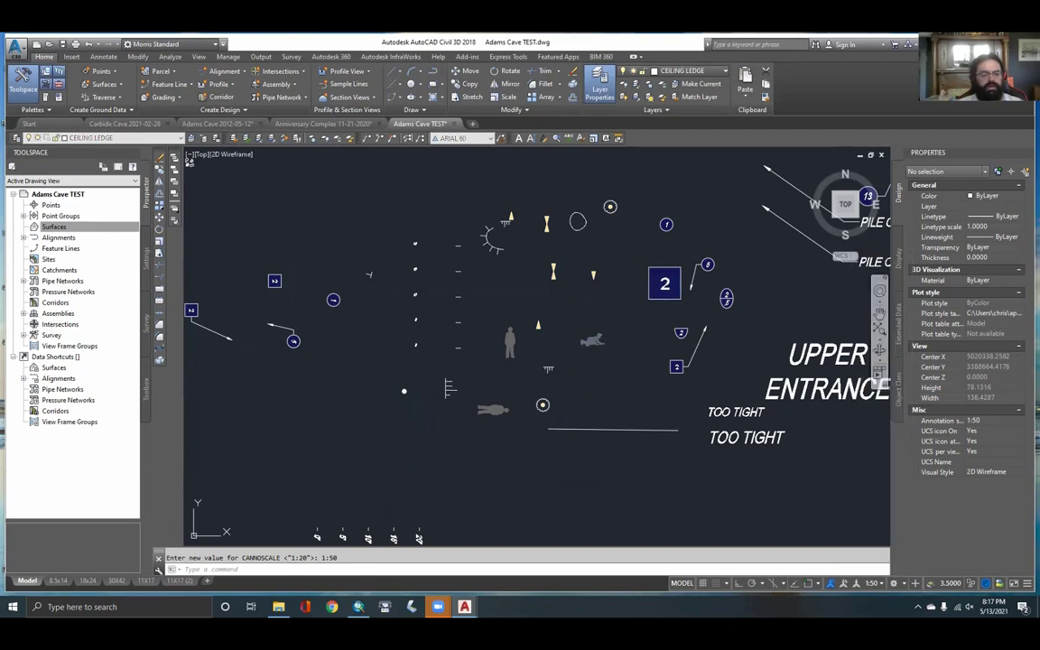
# Return to the cave plan and make BOULDERS the current layer
pyautogui.scroll(-10, 653, 313)
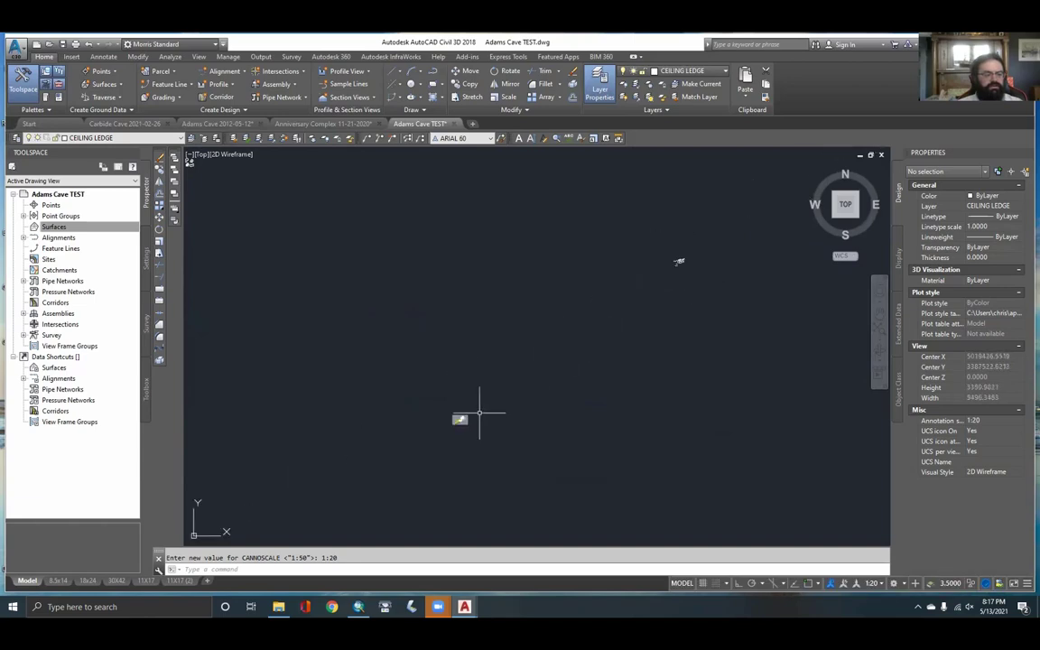
pyautogui.scroll(-6, 467, 416)
pyautogui.scroll(16, 546, 271)
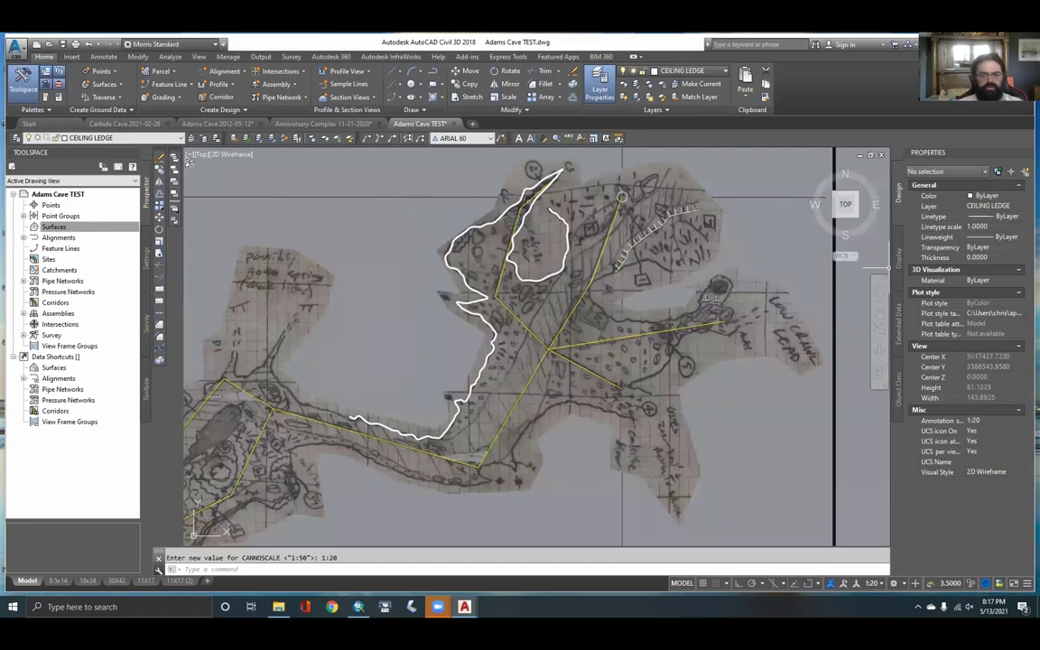
pyautogui.moveTo(1037, 225)
pyautogui.mouseDown()
pyautogui.moveTo(438, 235)
pyautogui.moveTo(324, 206)
pyautogui.moveTo(211, 219)
pyautogui.mouseUp()
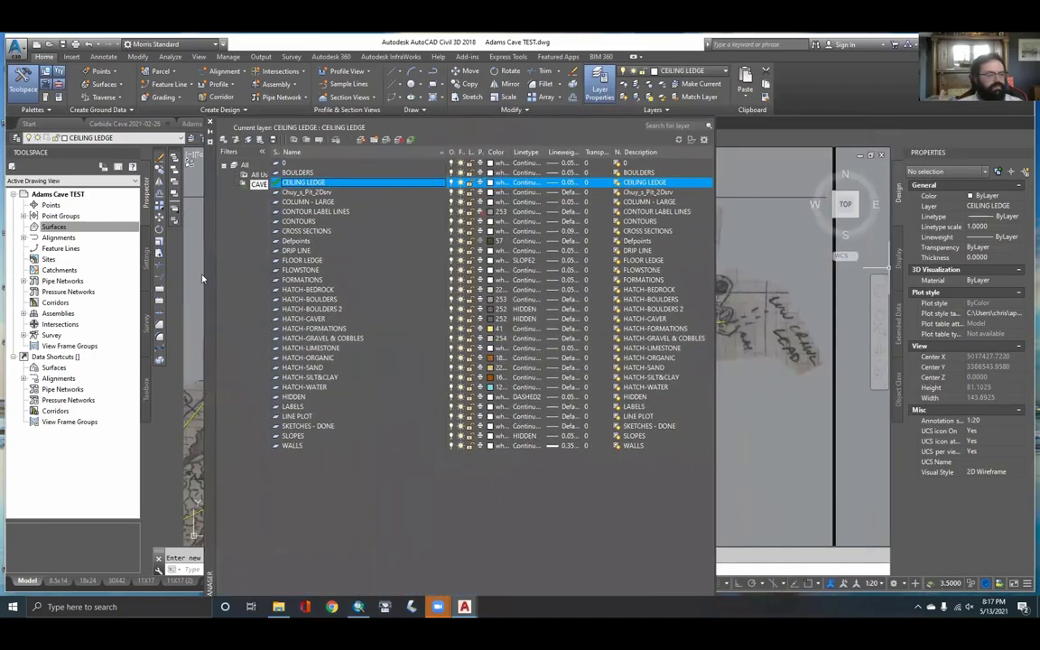
pyautogui.moveTo(202, 278); pyautogui.dragTo(159, 271)
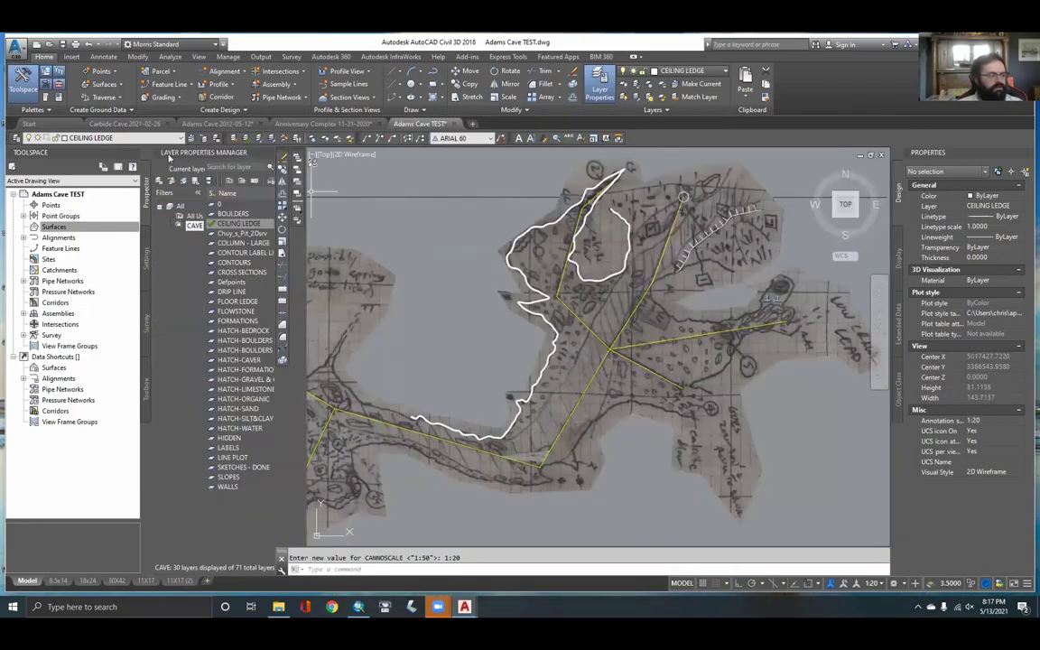
pyautogui.moveTo(253, 158)
pyautogui.mouseDown()
pyautogui.moveTo(376, 171)
pyautogui.moveTo(463, 228)
pyautogui.moveTo(453, 137)
pyautogui.mouseUp()
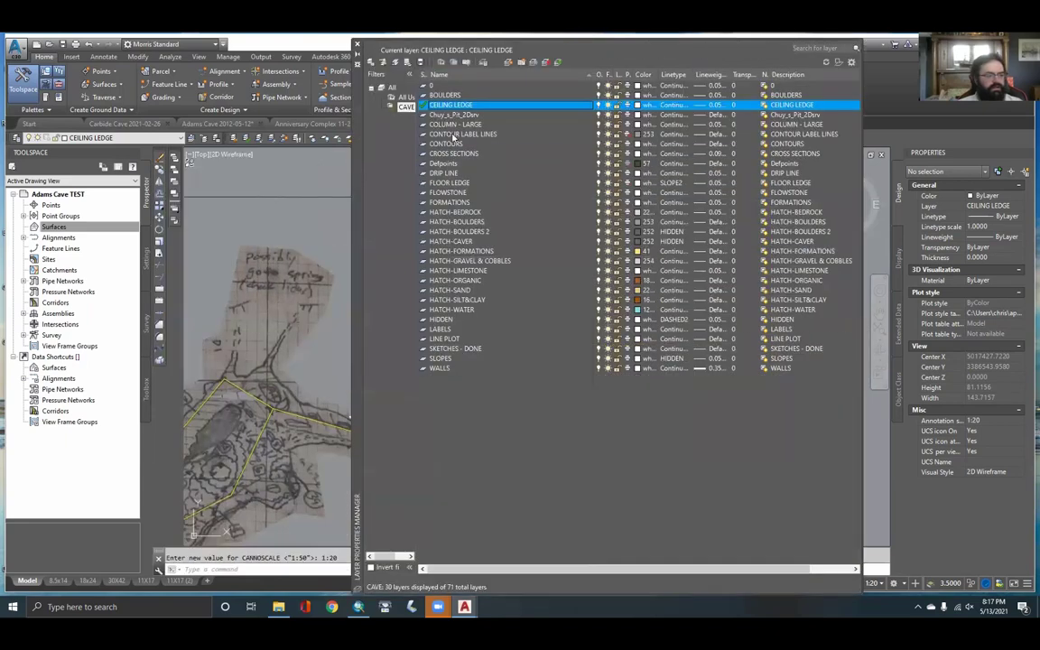
pyautogui.doubleClick(451, 96)
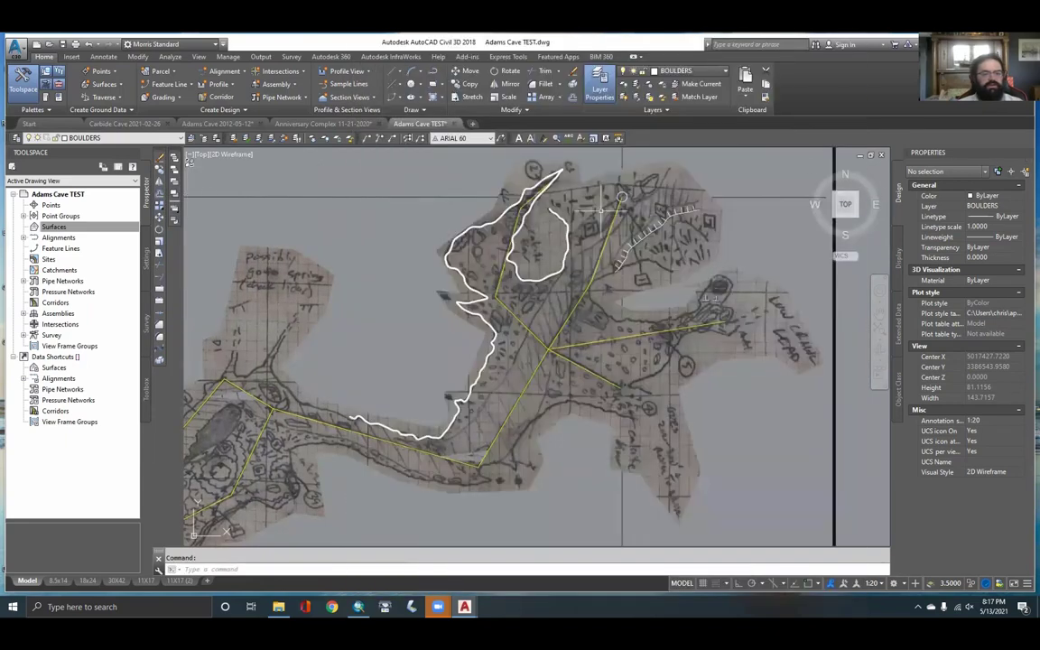
# Trace the outline of the sketched boulder northeast of the circled survey station with a polyline, snapping back onto its start point
pyautogui.scroll(3, 667, 176)
pyautogui.moveTo(665, 179); pyautogui.dragTo(629, 222, button='middle')
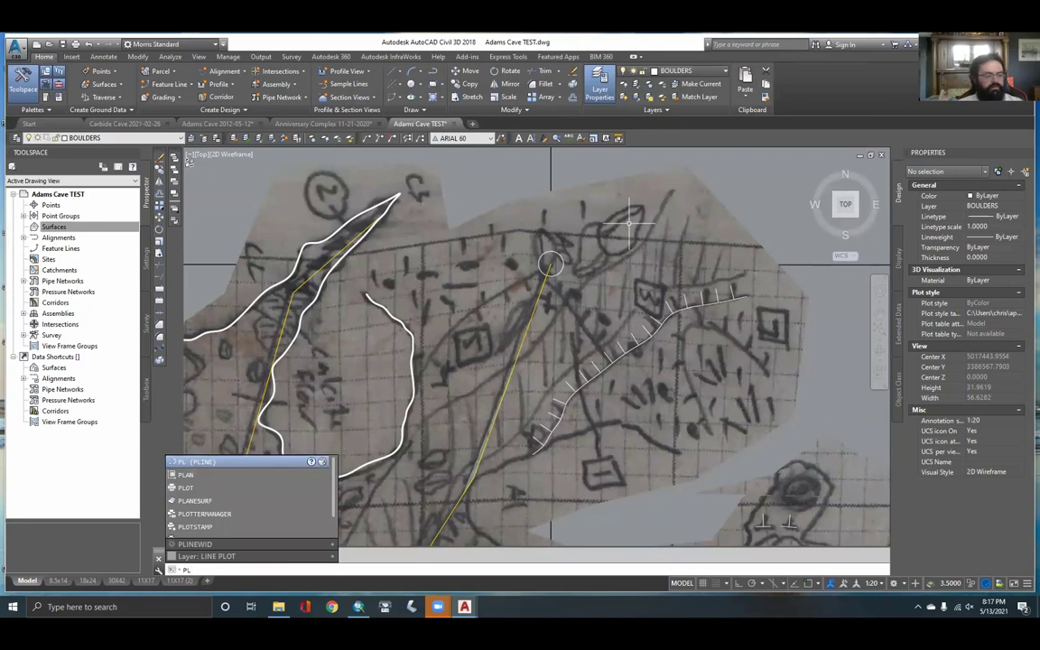
pyautogui.press('Return')
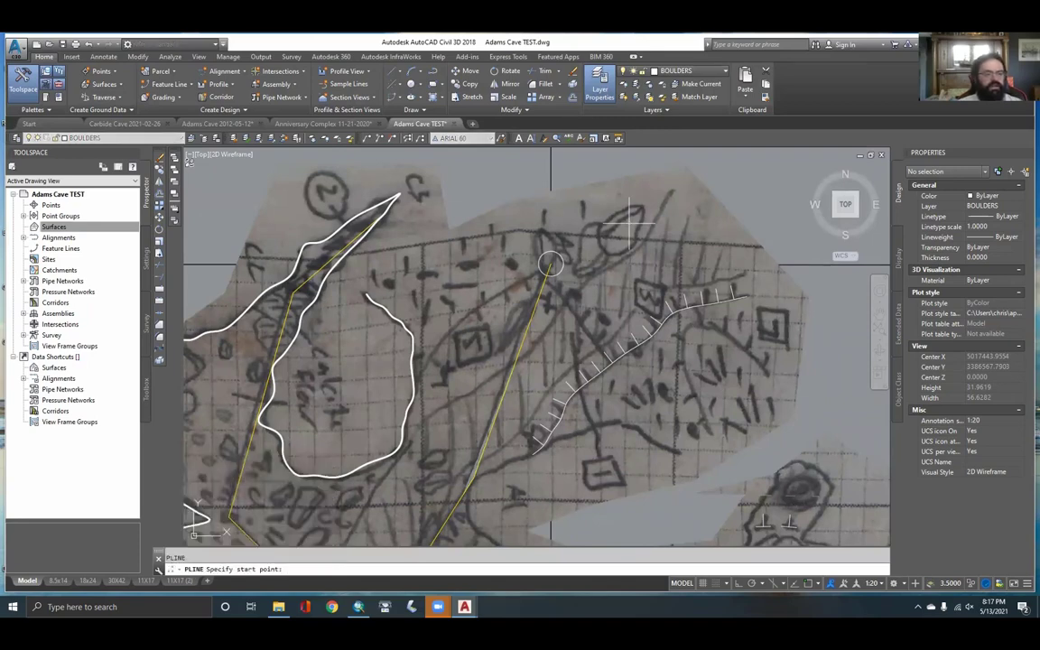
pyautogui.scroll(2, 633, 217)
pyautogui.click(639, 211)
pyautogui.scroll(2, 637, 206)
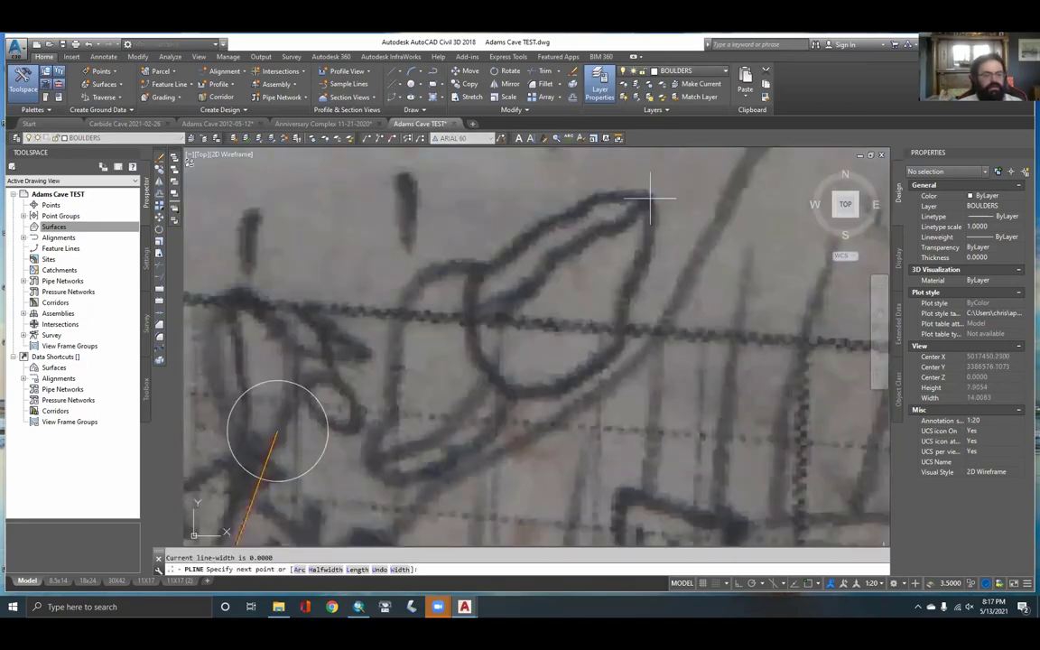
pyautogui.click(581, 205)
pyautogui.click(560, 225)
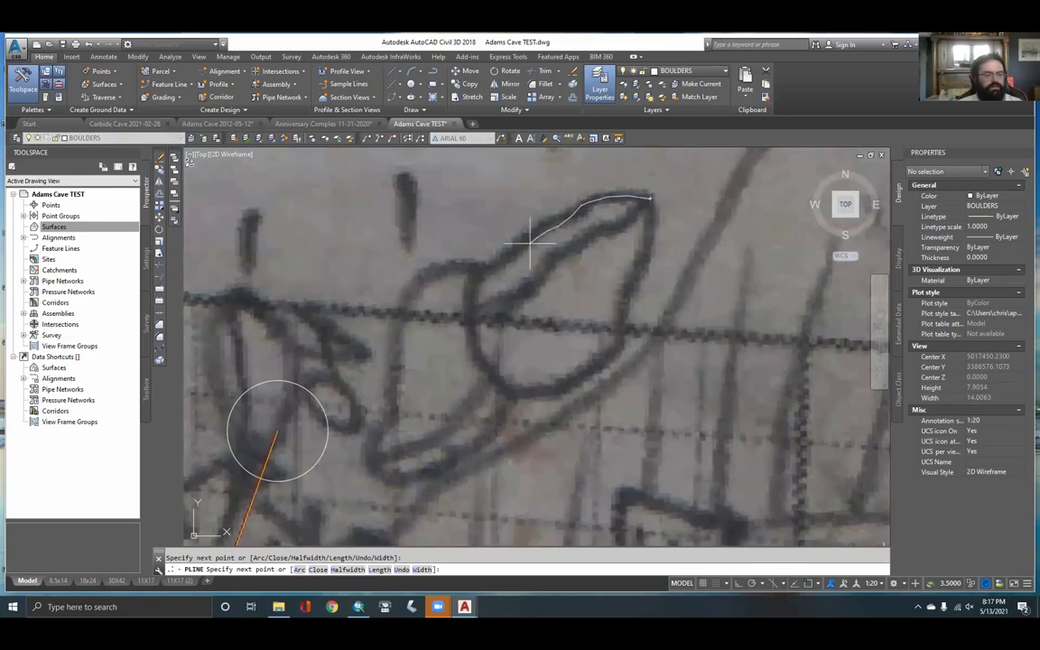
pyautogui.click(527, 242)
pyautogui.click(492, 261)
pyautogui.click(480, 275)
pyautogui.click(473, 292)
pyautogui.click(473, 316)
pyautogui.click(478, 341)
pyautogui.click(491, 364)
pyautogui.click(504, 379)
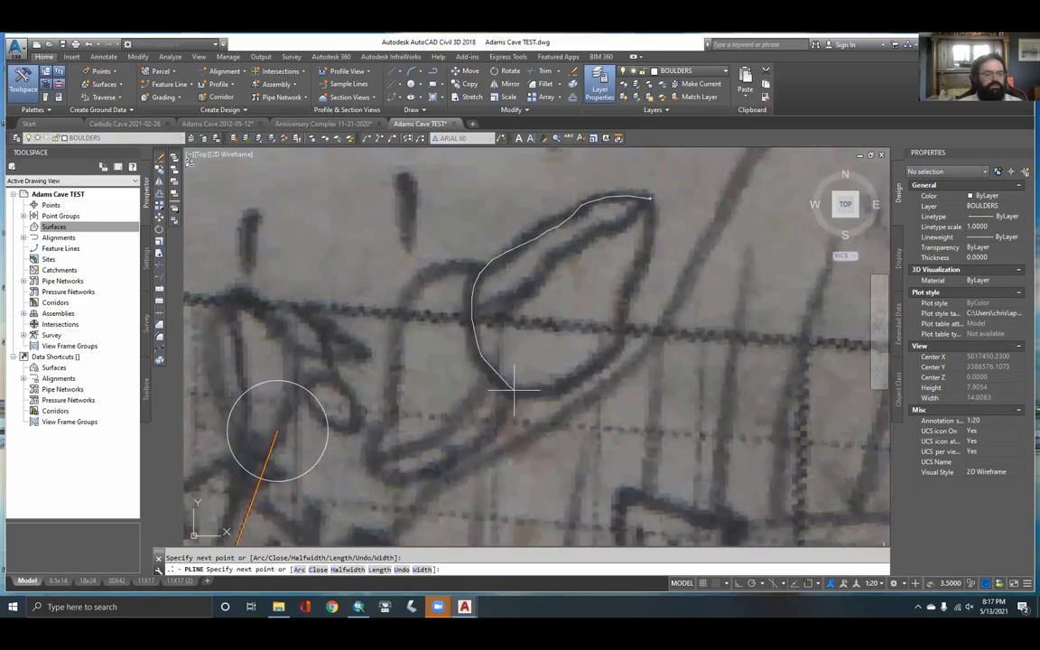
pyautogui.click(551, 383)
pyautogui.click(575, 373)
pyautogui.click(603, 358)
pyautogui.click(617, 339)
pyautogui.click(619, 312)
pyautogui.click(629, 287)
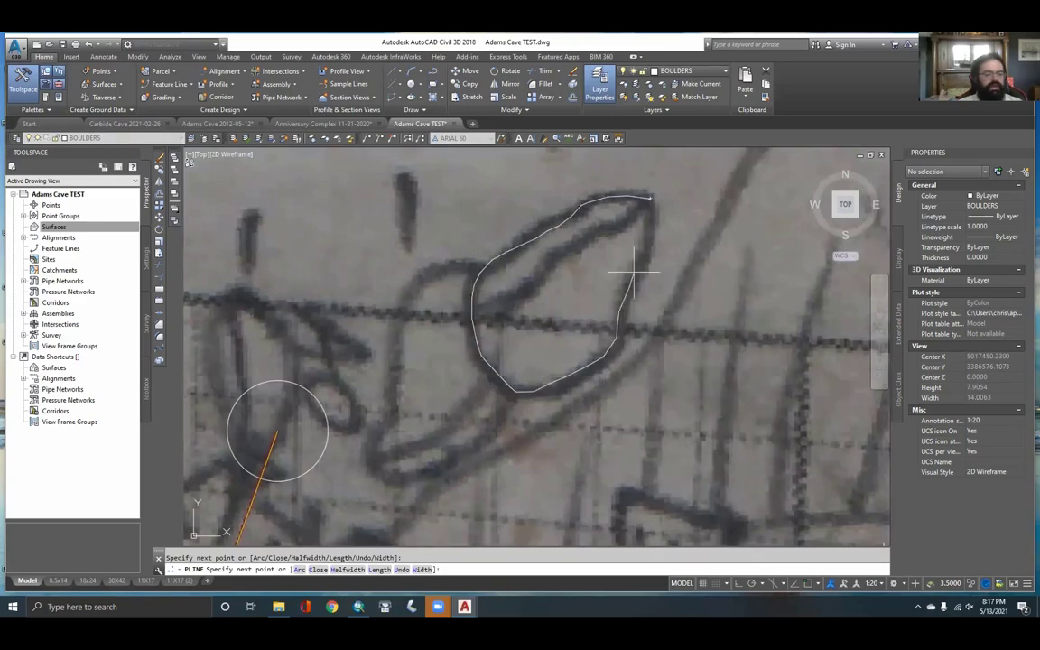
pyautogui.click(652, 208)
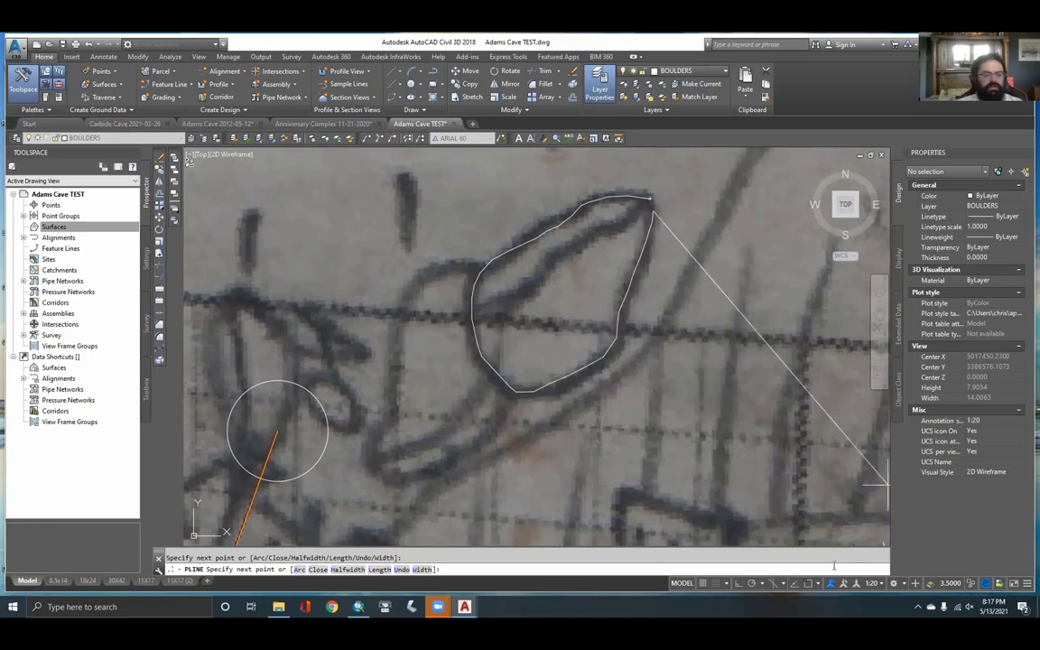
pyautogui.click(808, 584)
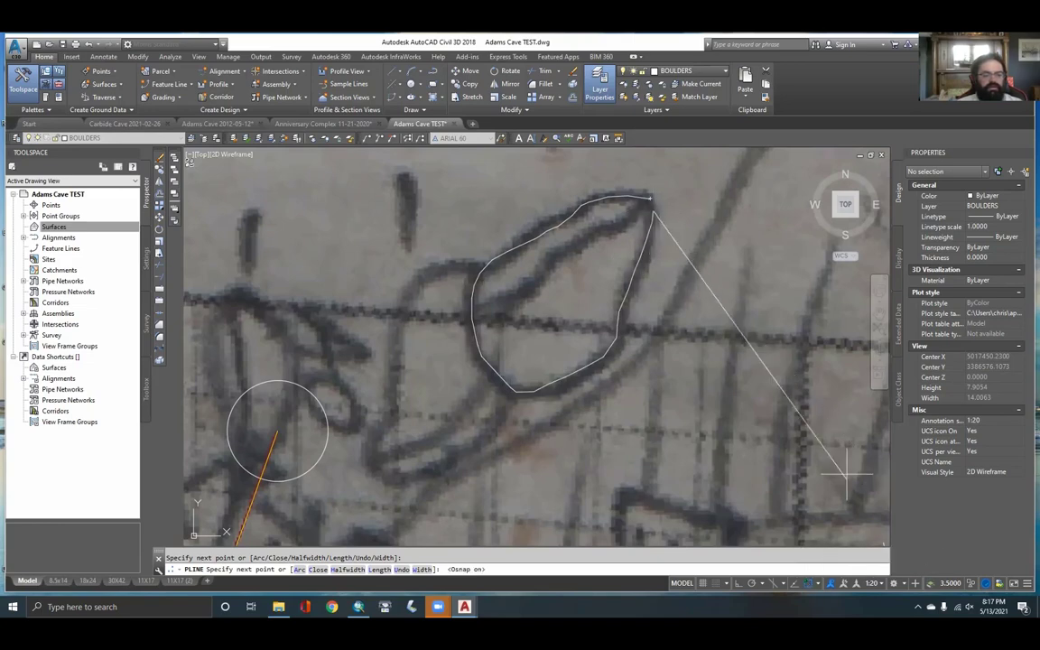
pyautogui.click(650, 199)
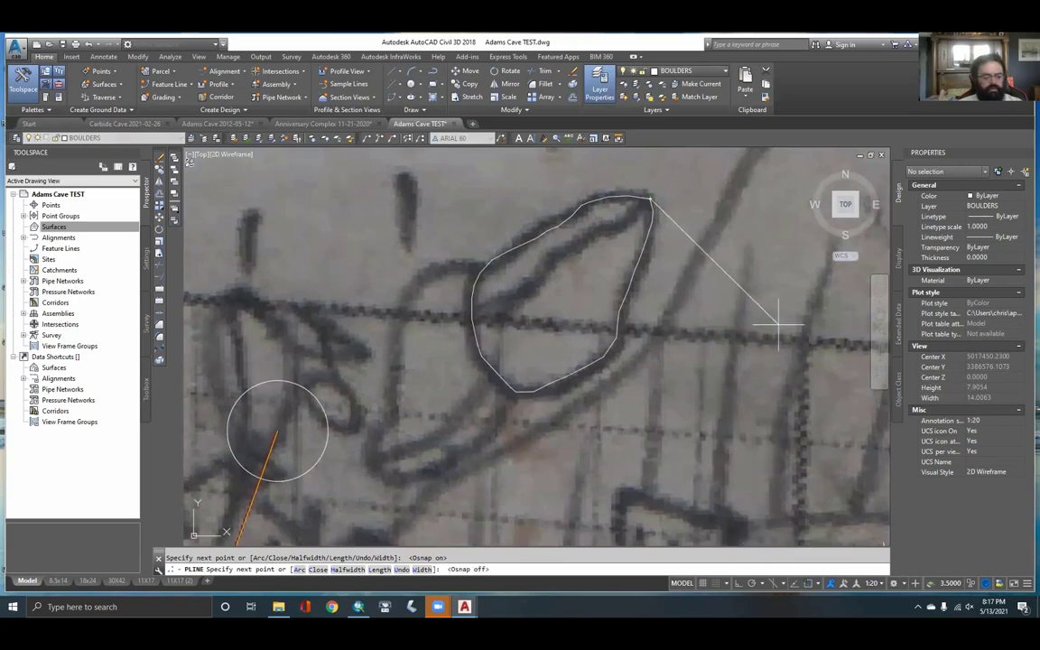
# Continue the polyline with object snap off along the boulder's inner ridge, from its northeast tip towards its western edge
pyautogui.click(634, 211)
pyautogui.click(621, 223)
pyautogui.click(592, 231)
pyautogui.click(575, 243)
pyautogui.click(550, 266)
pyautogui.click(541, 281)
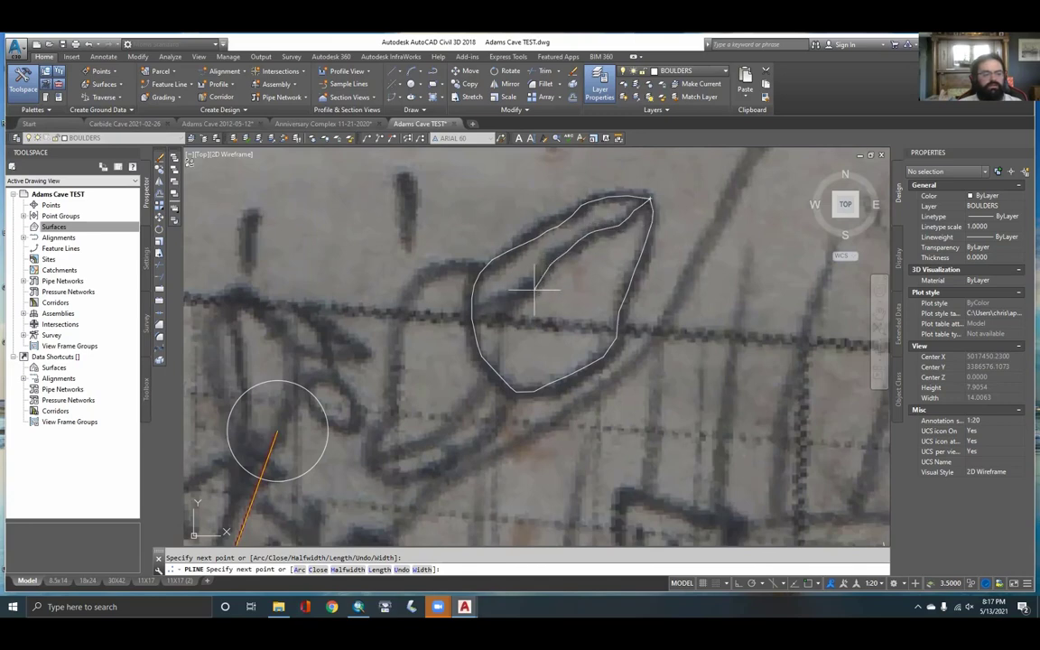
pyautogui.click(529, 296)
pyautogui.click(515, 305)
pyautogui.click(497, 309)
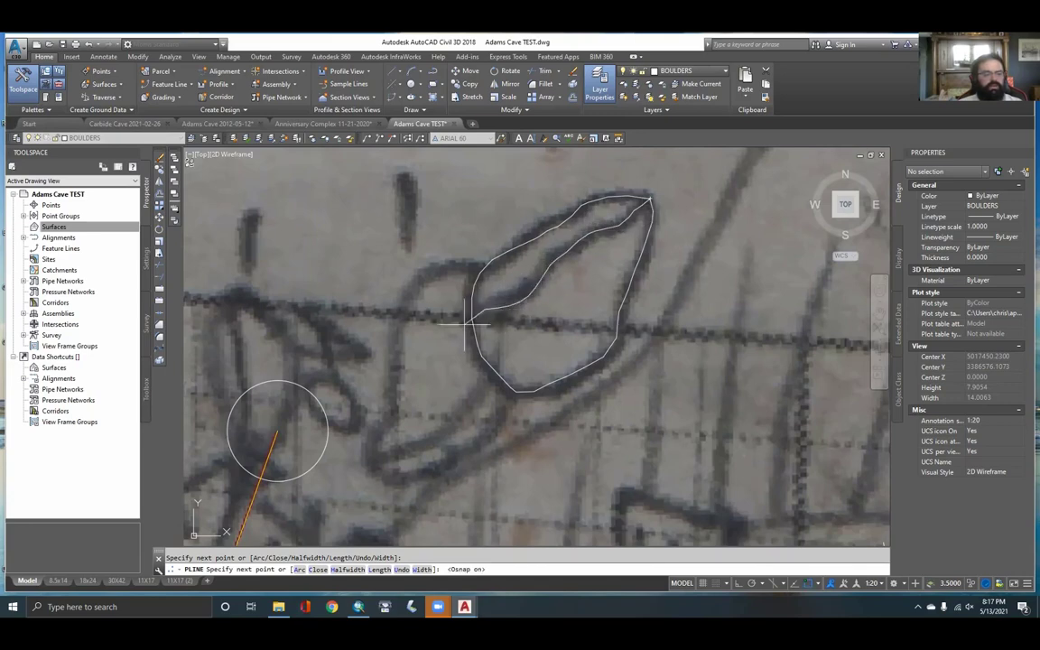
# Enable the Nearest object snap and end the ridge line on the western edge of the boulder's outline
pyautogui.press('F3')
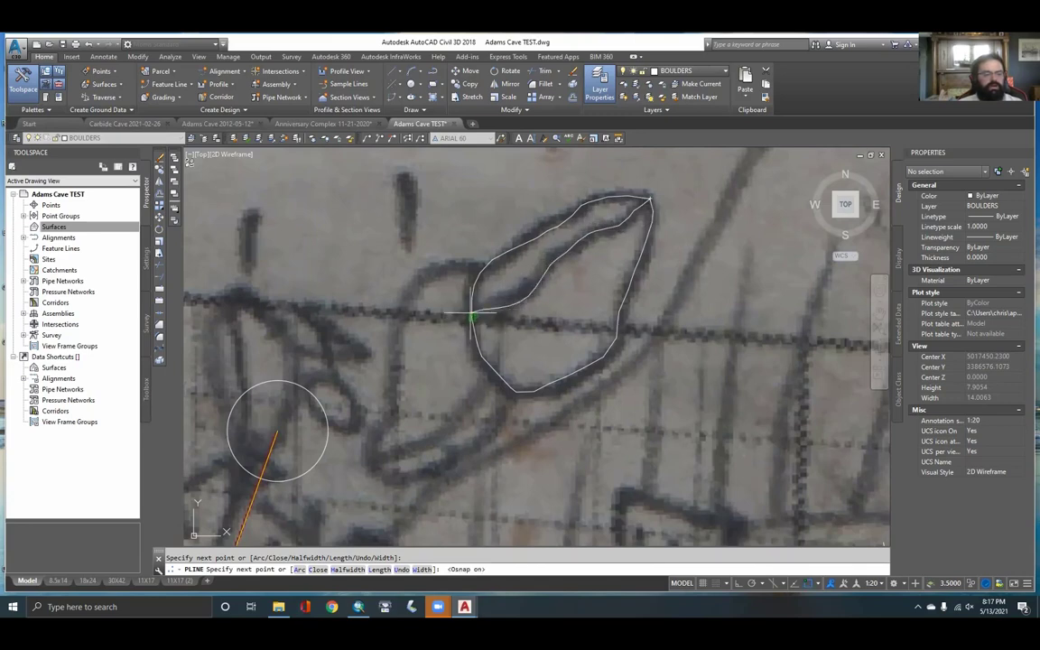
pyautogui.click(817, 583)
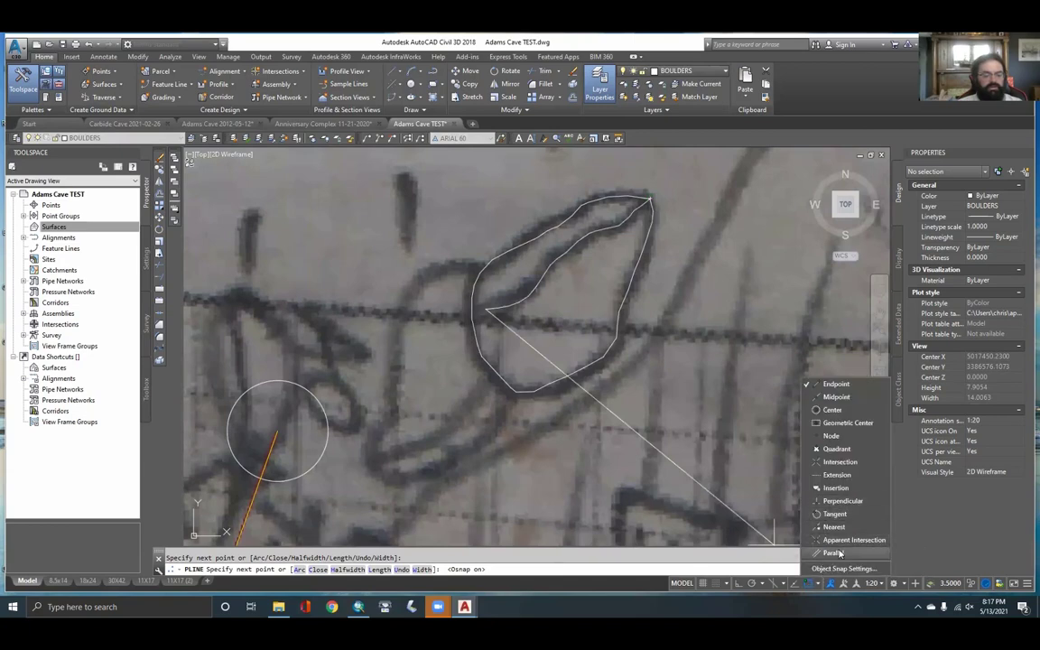
pyautogui.click(835, 529)
pyautogui.click(484, 341)
pyautogui.scroll(4, 477, 314)
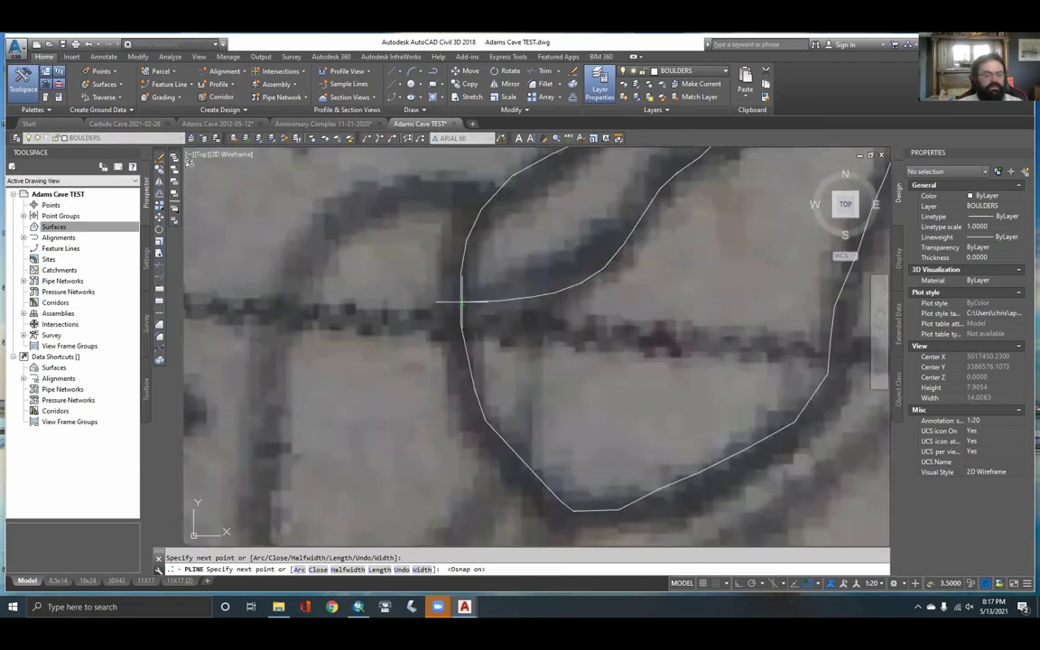
pyautogui.click(463, 305)
pyautogui.scroll(-2, 517, 342)
pyautogui.press('Return')
# Select the boulder polyline to inspect its outline and ridge as one object, and clear the selection
pyautogui.moveTo(642, 315); pyautogui.dragTo(587, 369, button='middle')
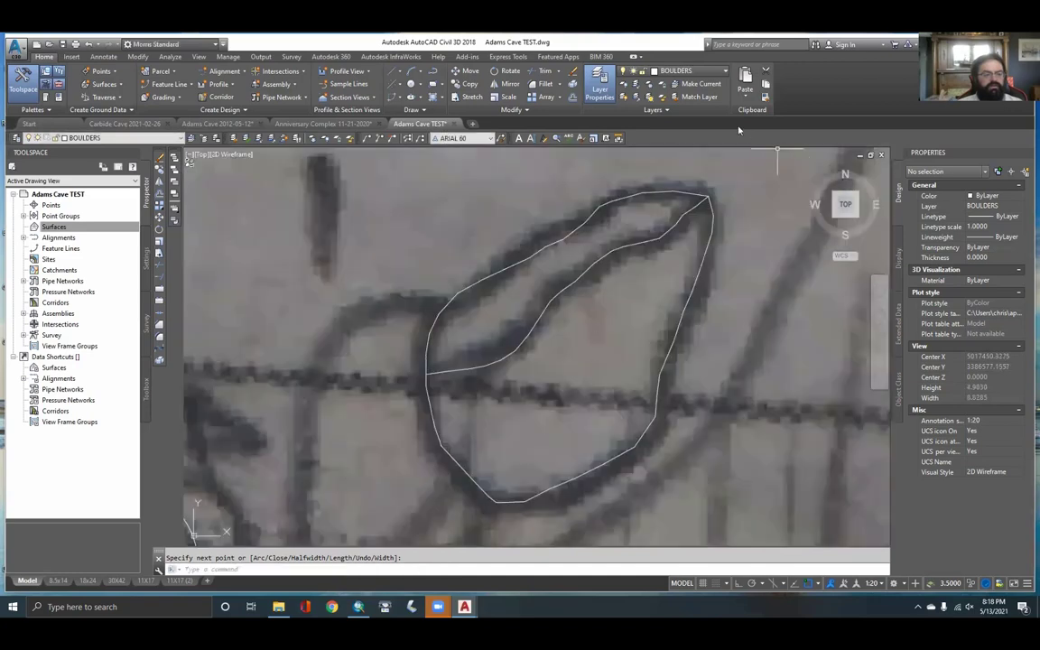
pyautogui.click(525, 257)
pyautogui.scroll(-2, 667, 240)
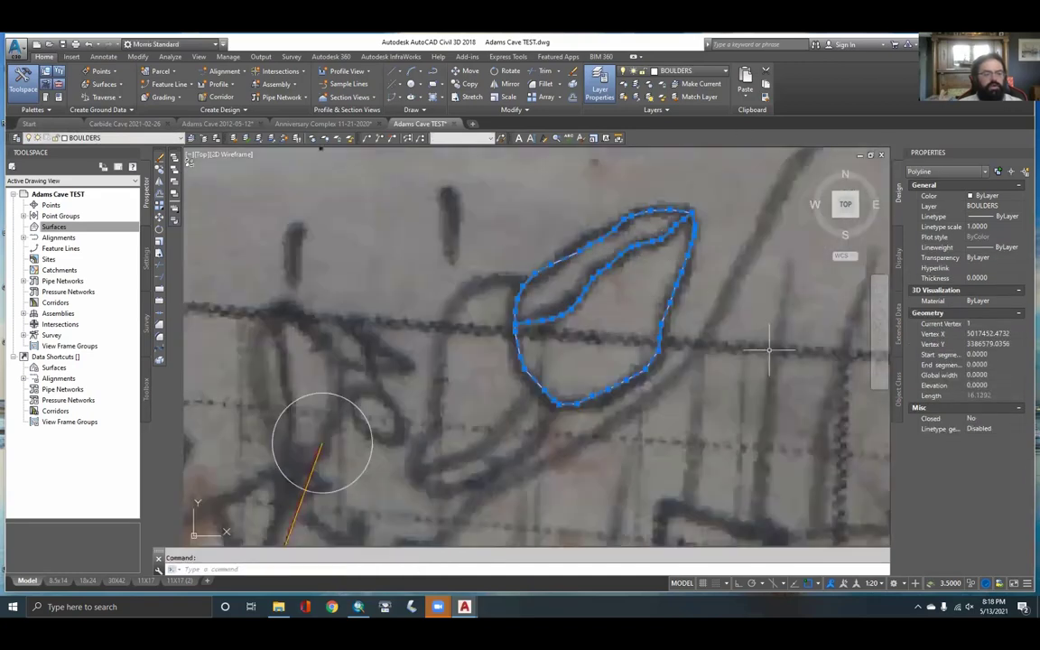
pyautogui.press('Escape')
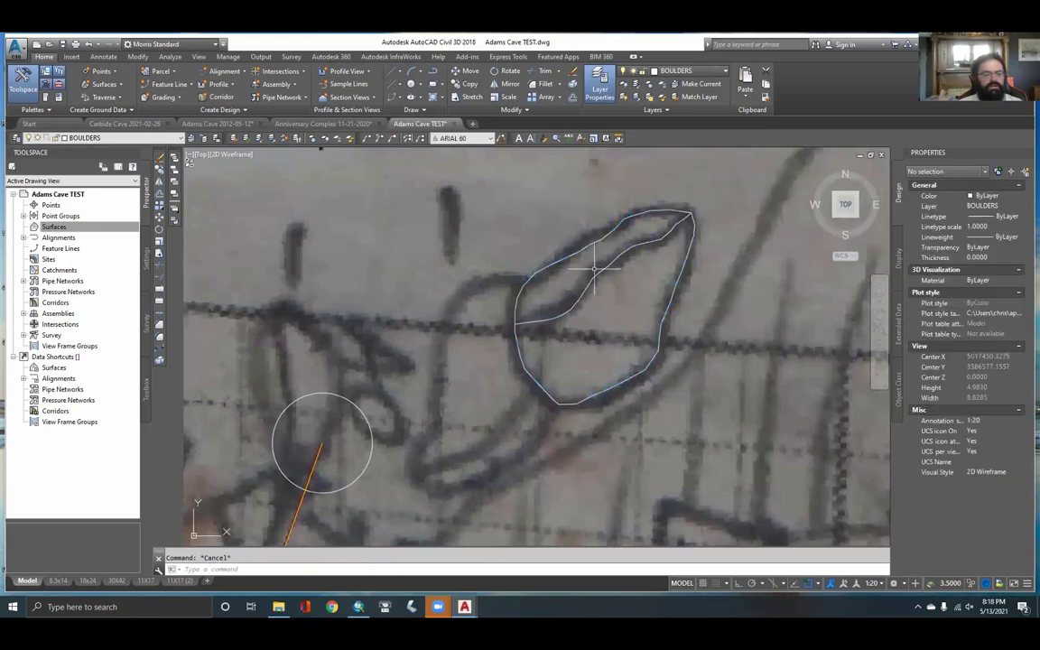
# Make HATCH-BOULDERS the current layer
pyautogui.scroll(-2, 594, 268)
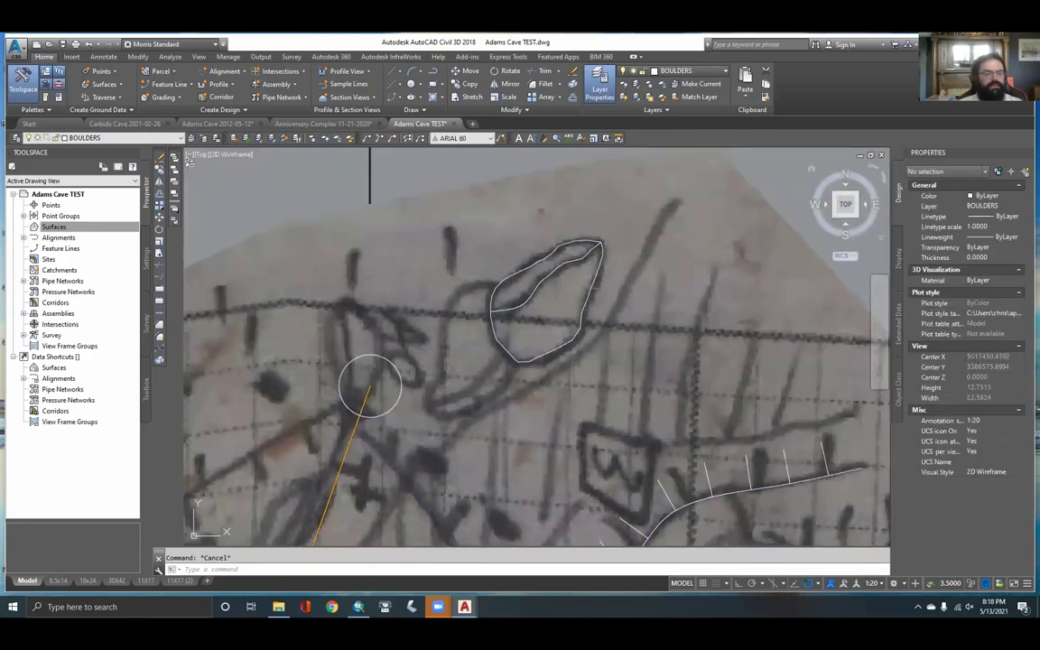
pyautogui.moveTo(247, 241); pyautogui.dragTo(239, 209)
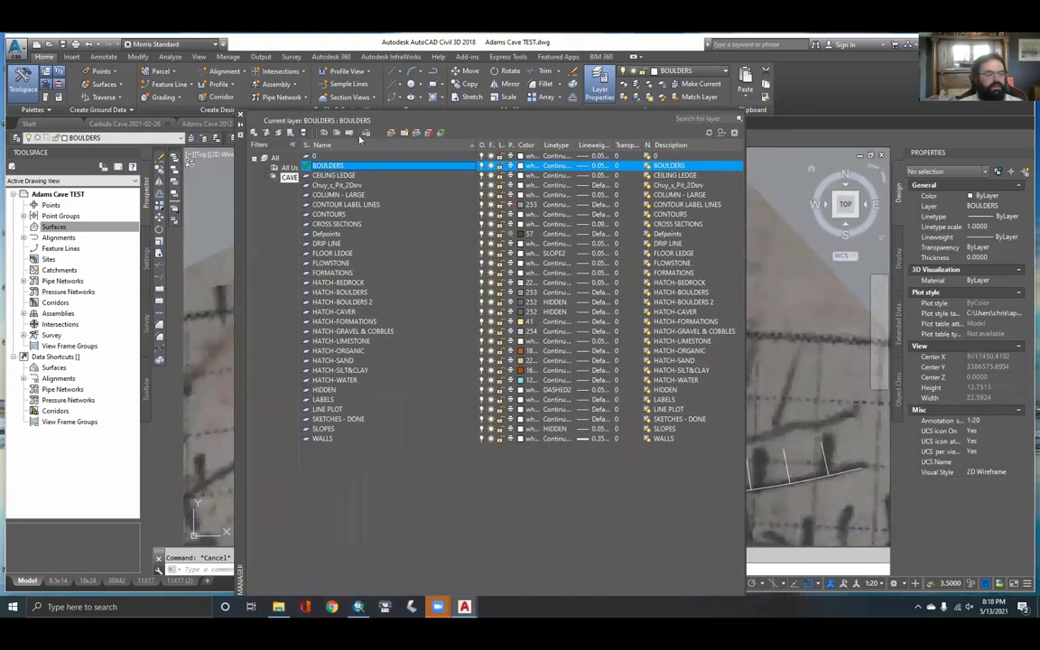
pyautogui.doubleClick(338, 294)
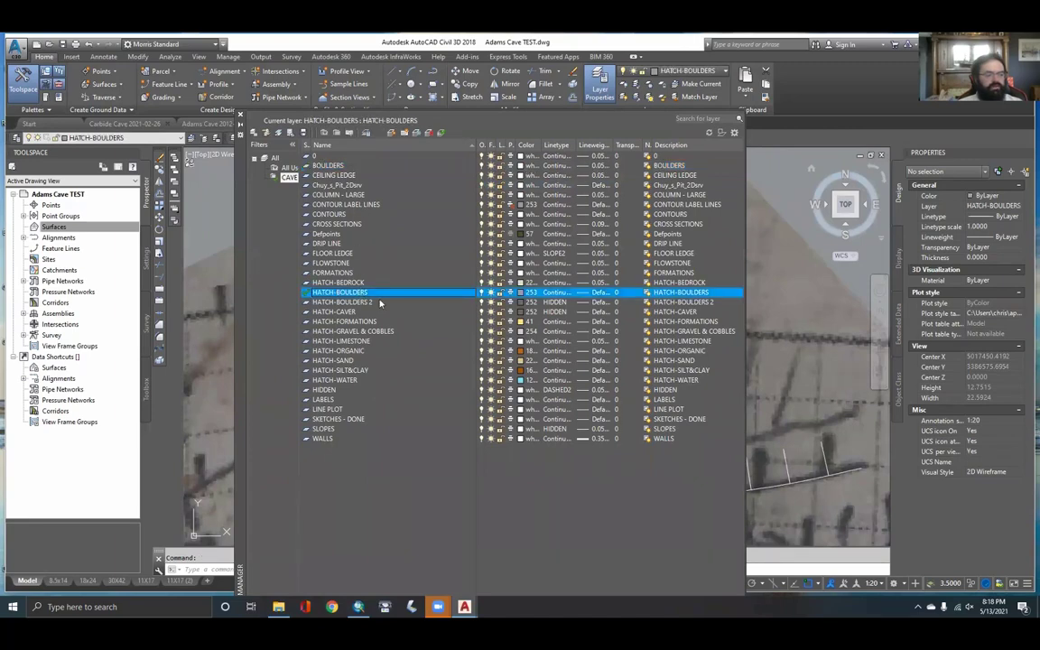
pyautogui.rightClick(631, 279)
pyautogui.click(376, 299)
pyautogui.click(372, 294)
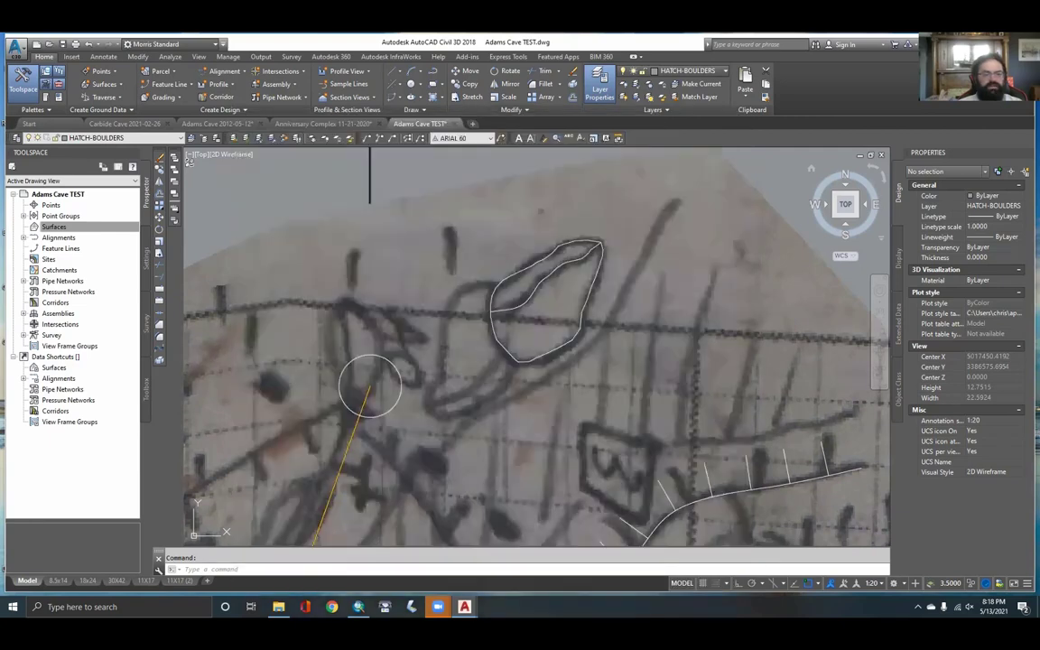
# Hatch the larger face of the traced boulder, southeast of its ridge line, with the SOLID pattern
pyautogui.moveTo(543, 300); pyautogui.dragTo(537, 295, button='middle')
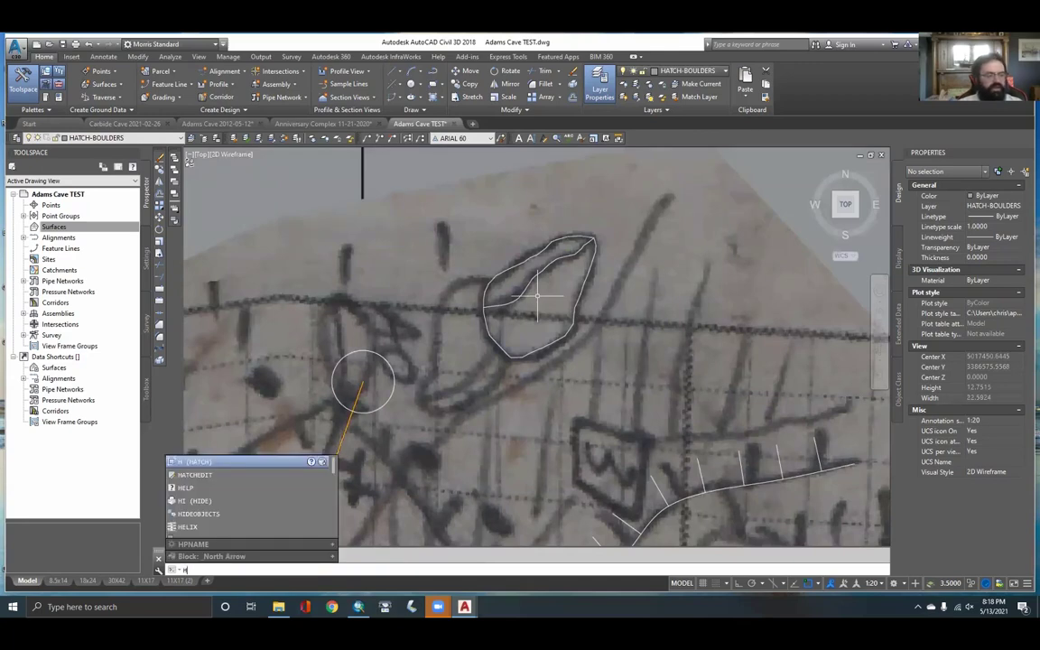
pyautogui.press('Return')
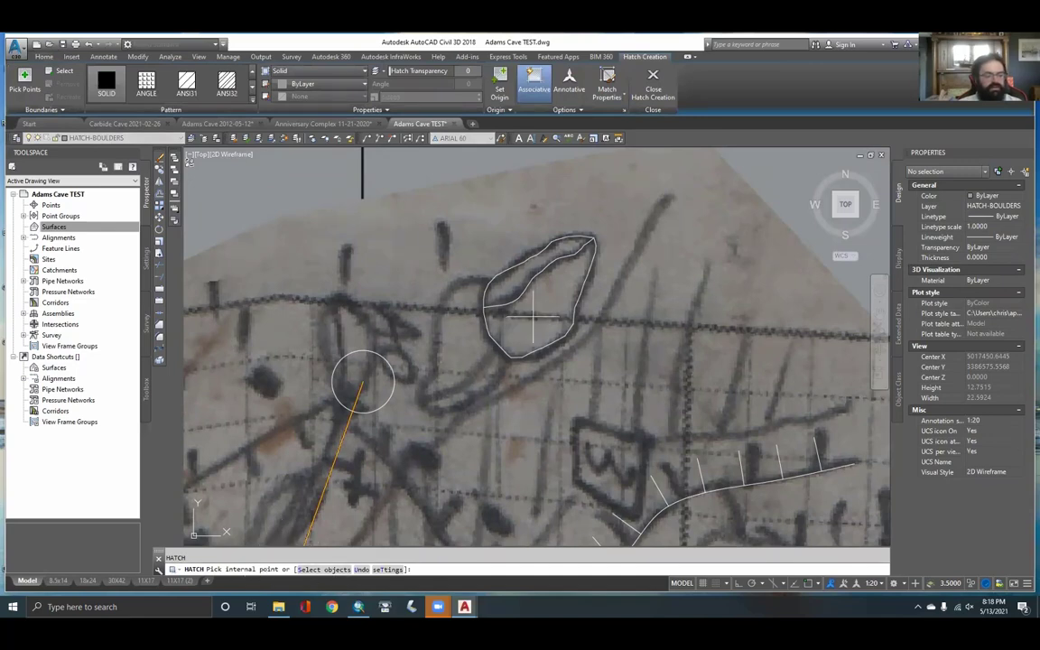
pyautogui.click(563, 289)
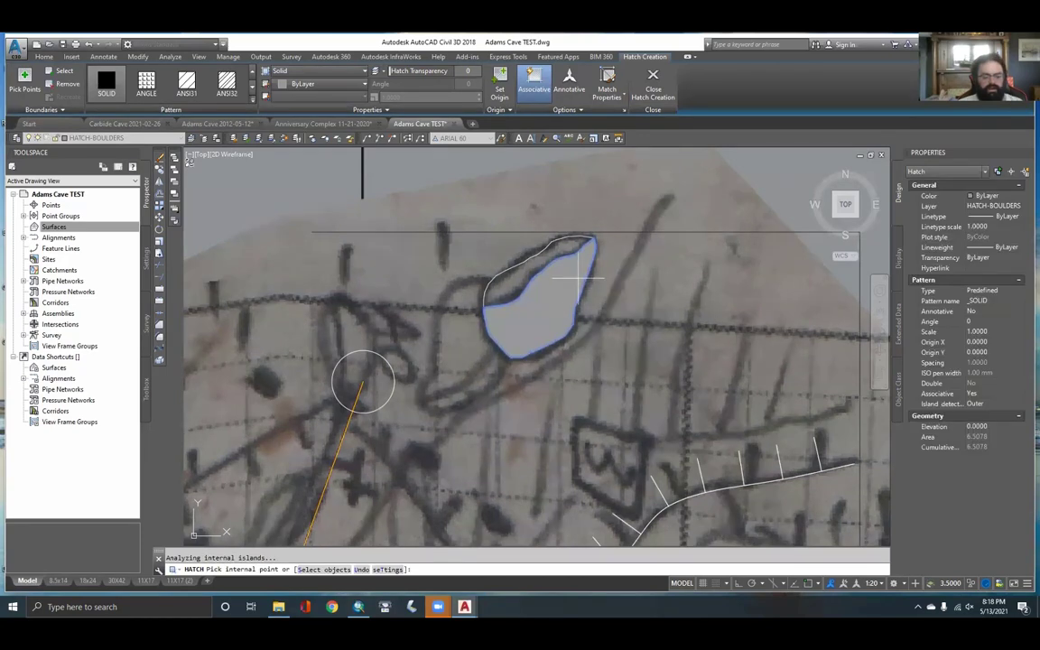
pyautogui.press('Return')
# Make HATCH-BOULDERS 2 the current layer and fill the boulder's narrow face northwest of the ridge line with a SOLID hatch
pyautogui.scroll(2, 577, 271)
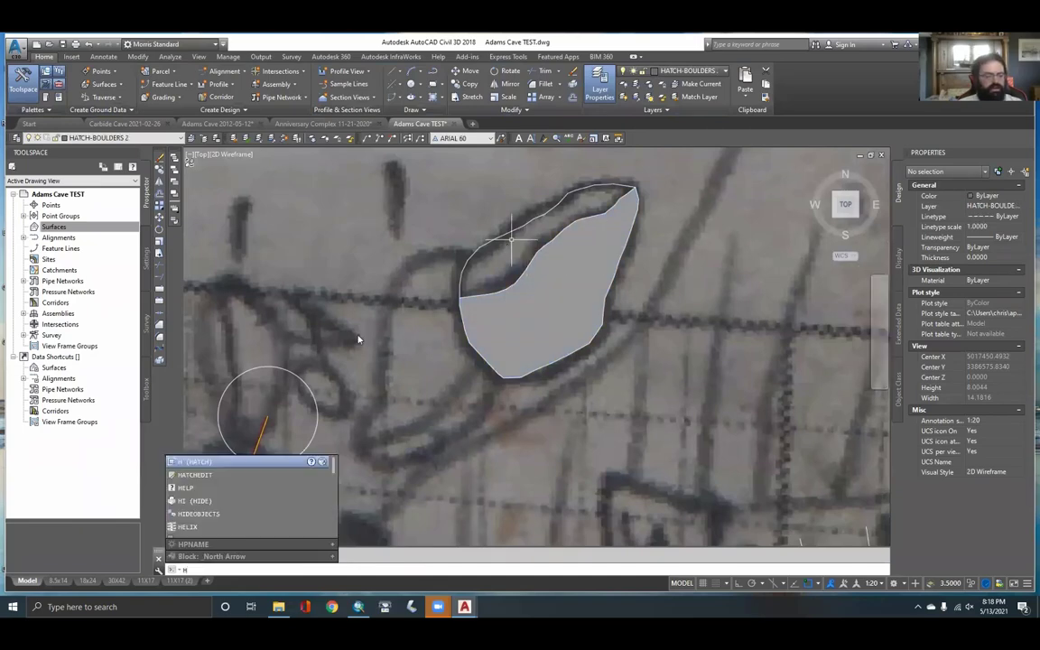
pyautogui.press('Return')
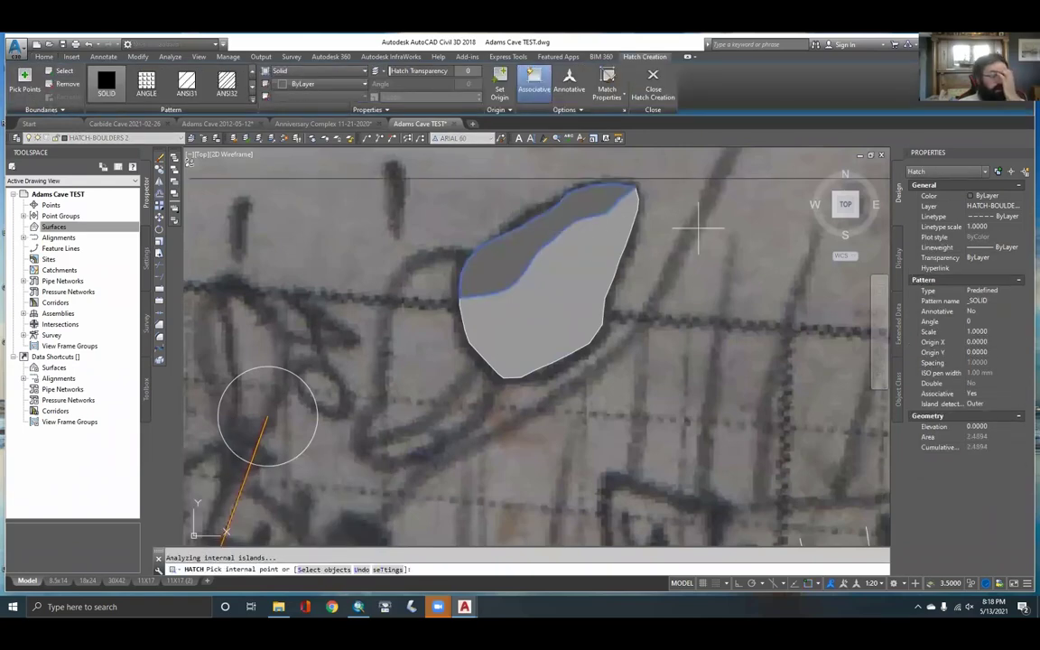
pyautogui.press('Return')
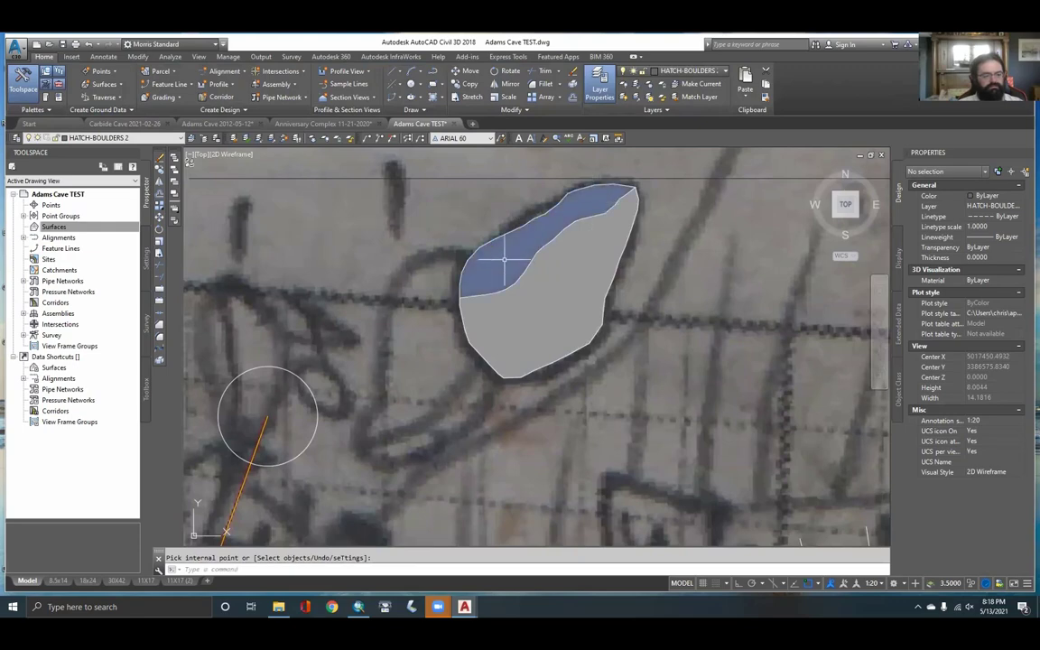
# Review the hatched boulder in context and survey the rest of the cave sketch, from the eastern leads to the southwestern passages
pyautogui.scroll(-2, 732, 300)
pyautogui.moveTo(730, 303)
pyautogui.mouseDown(button='middle')
pyautogui.moveTo(652, 300)
pyautogui.moveTo(604, 284)
pyautogui.mouseUp(button='middle')
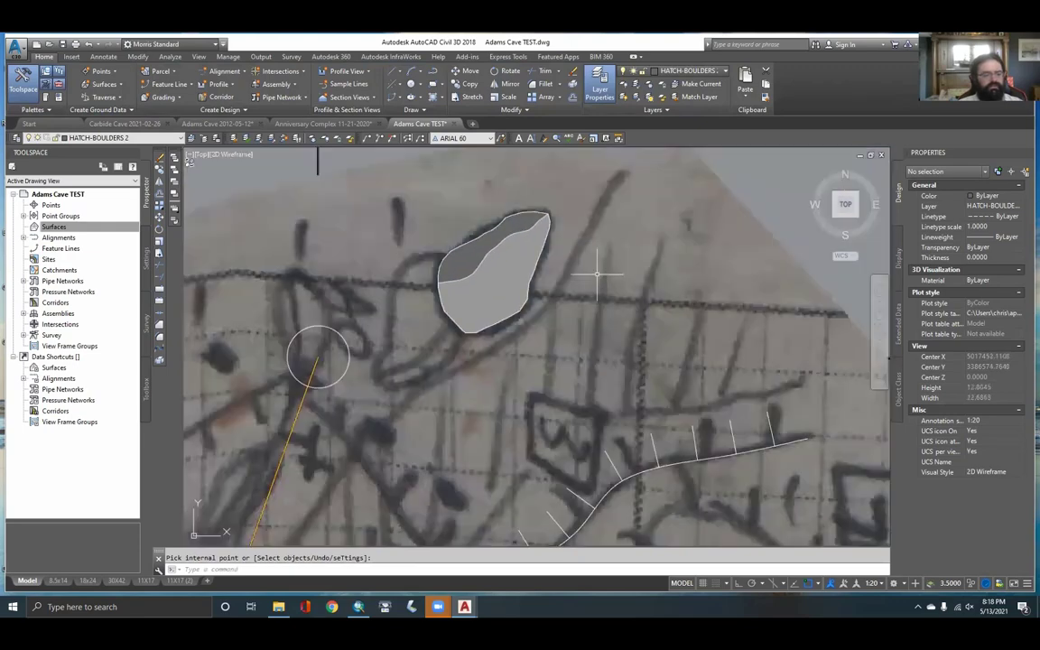
pyautogui.scroll(-4, 596, 273)
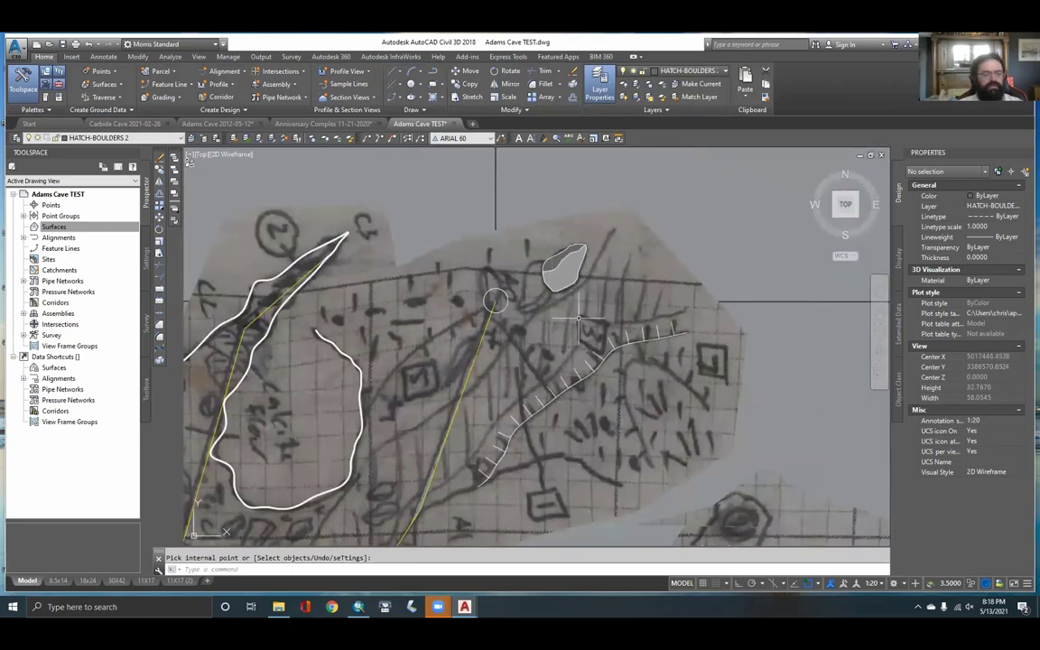
pyautogui.moveTo(579, 318); pyautogui.dragTo(592, 294, button='middle')
pyautogui.scroll(-2, 591, 295)
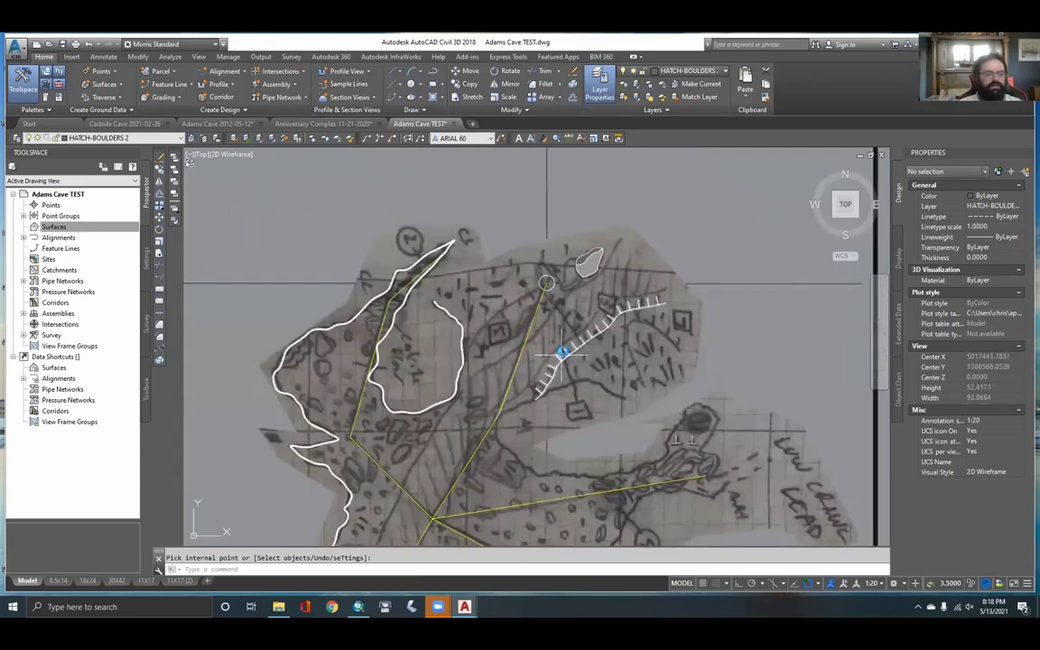
pyautogui.moveTo(563, 353); pyautogui.dragTo(576, 318, button='middle')
pyautogui.moveTo(617, 374); pyautogui.dragTo(595, 333, button='middle')
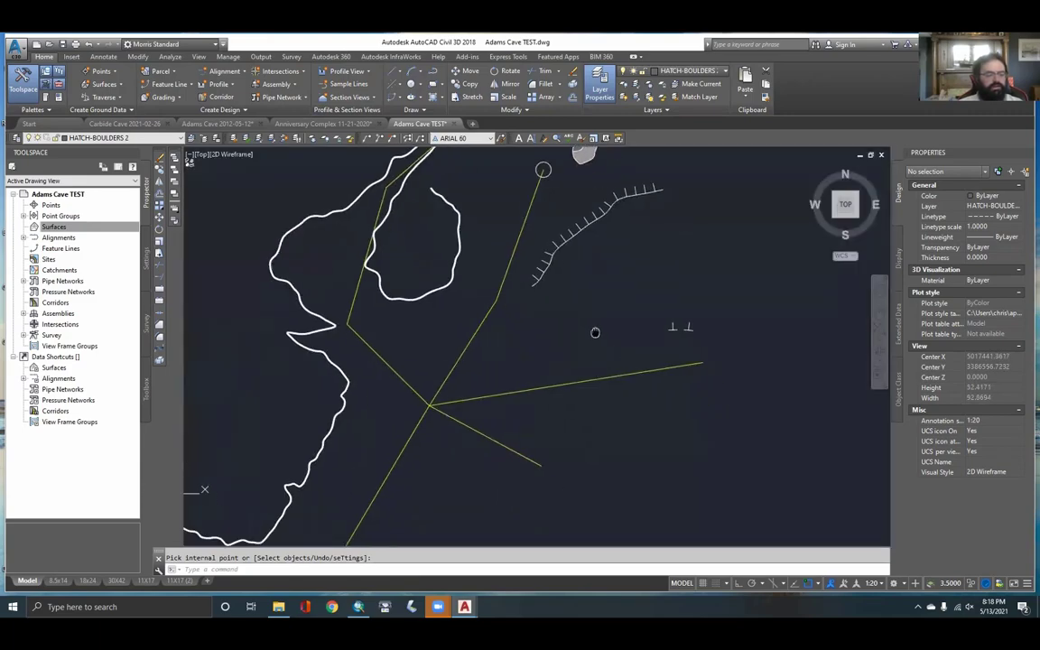
pyautogui.moveTo(357, 361); pyautogui.dragTo(393, 282, button='middle')
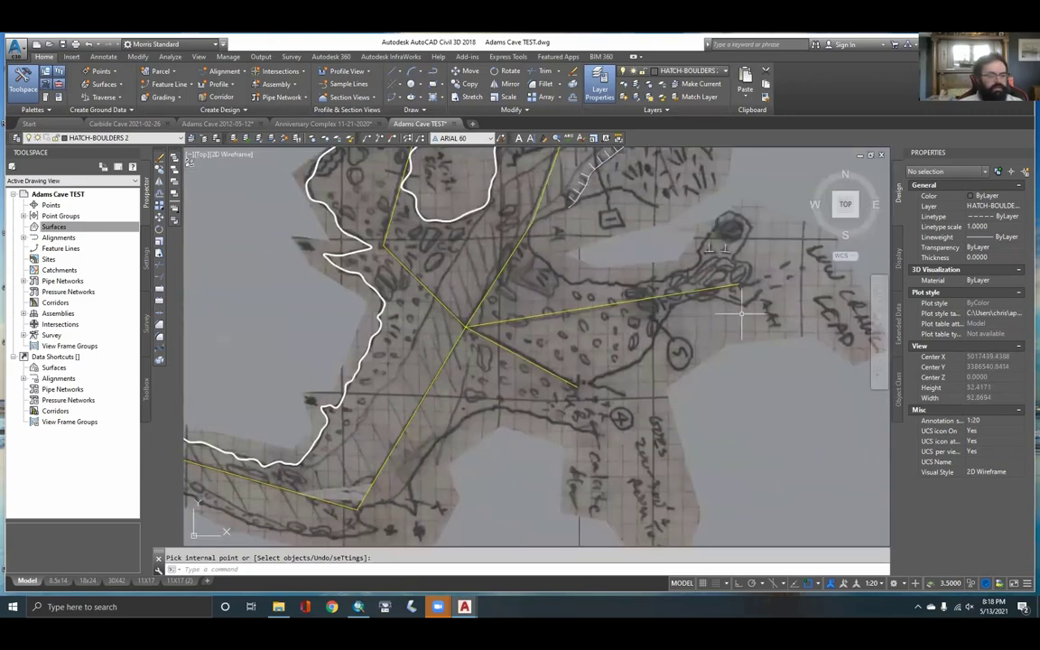
pyautogui.scroll(-1, 708, 379)
pyautogui.moveTo(505, 444); pyautogui.dragTo(633, 350, button='middle')
pyautogui.moveTo(435, 422); pyautogui.dragTo(553, 405, button='middle')
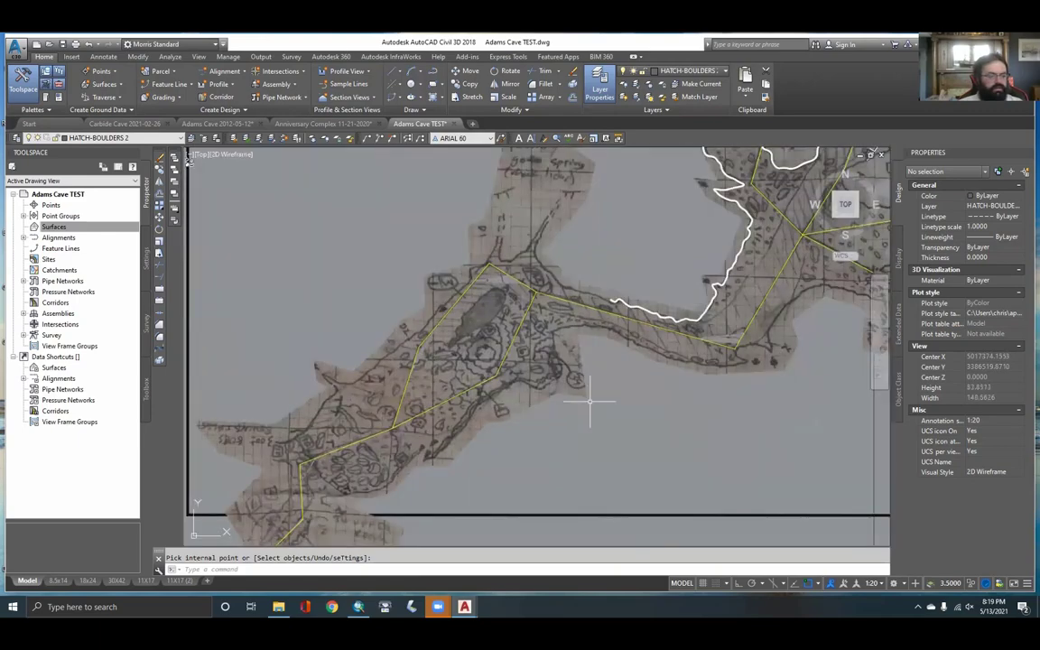
pyautogui.scroll(-1, 589, 402)
pyautogui.moveTo(611, 424); pyautogui.dragTo(606, 371, button='middle')
pyautogui.moveTo(778, 282); pyautogui.dragTo(501, 361, button='middle')
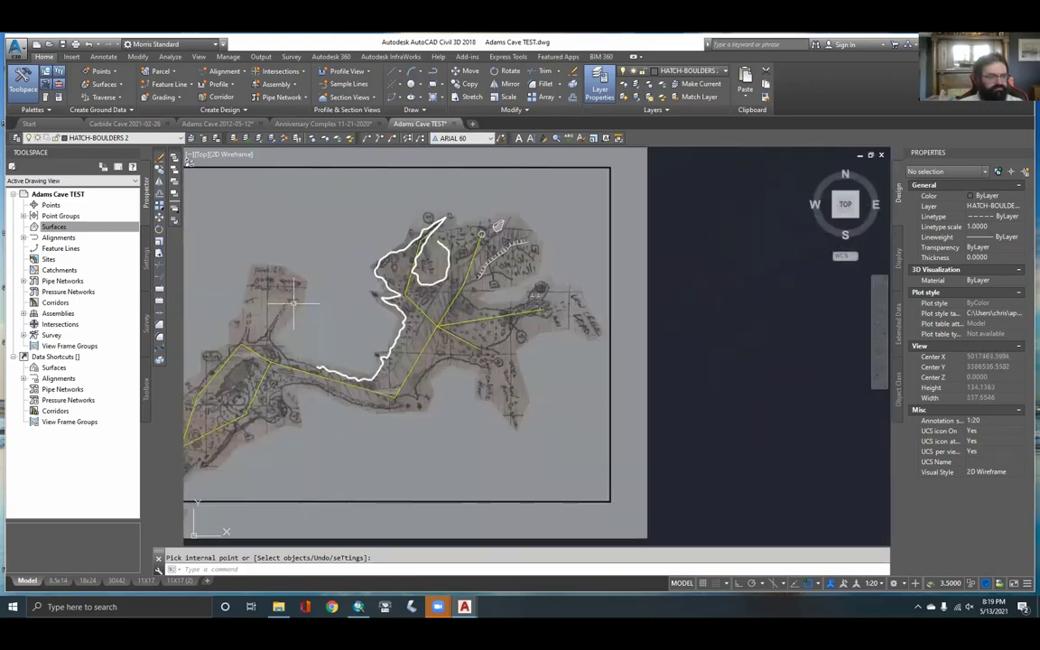
# Switch to the open drawing Adams Cave 2012-05-12
pyautogui.moveTo(240, 127)
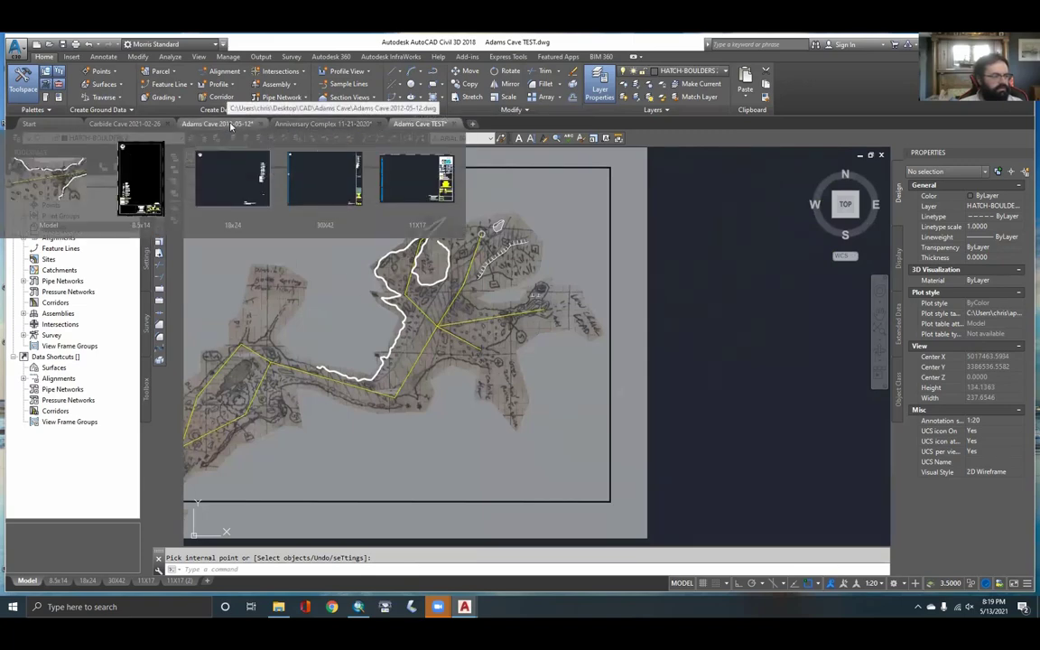
pyautogui.click(231, 126)
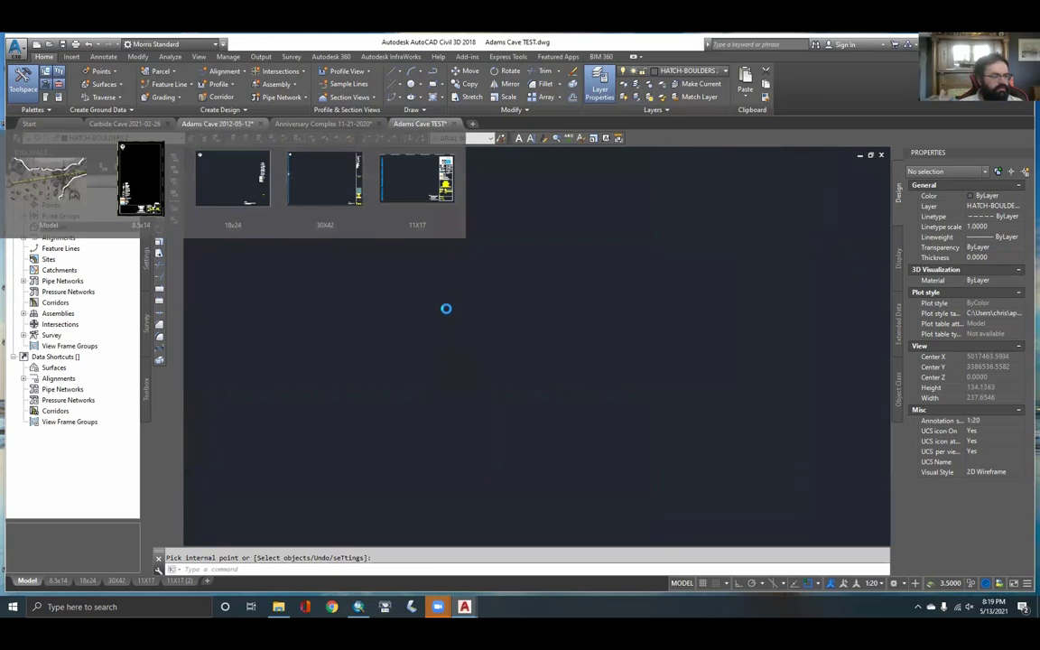
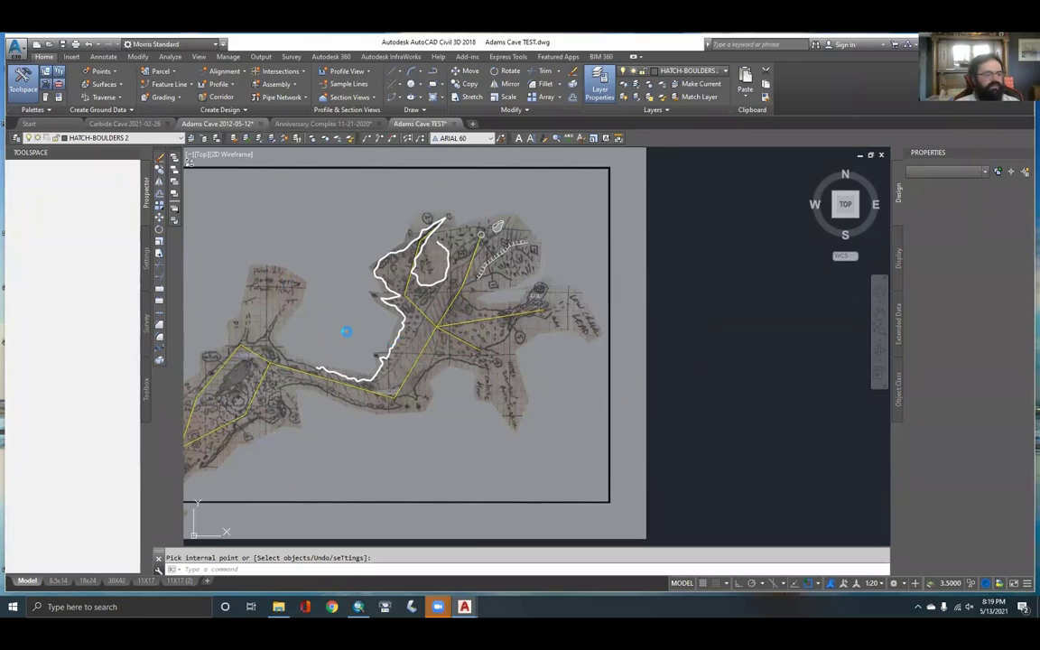
# Switch to the Adams Cave 2012-05-12 drawing and look over its traced cave plan in model space and its 11X17 layout
pyautogui.click(240, 124)
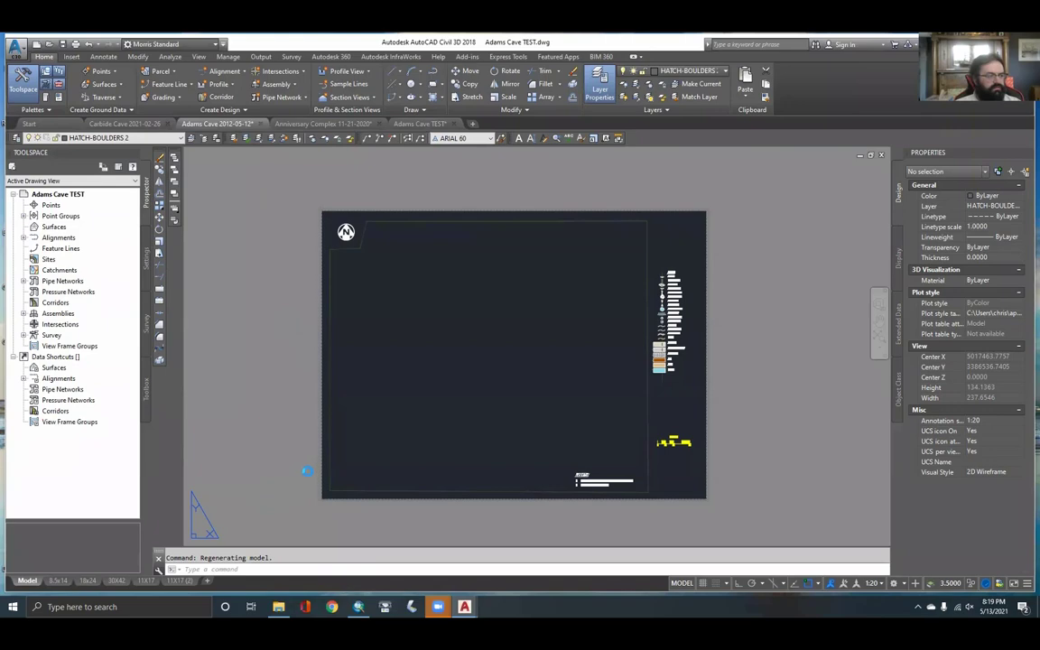
pyautogui.click(27, 581)
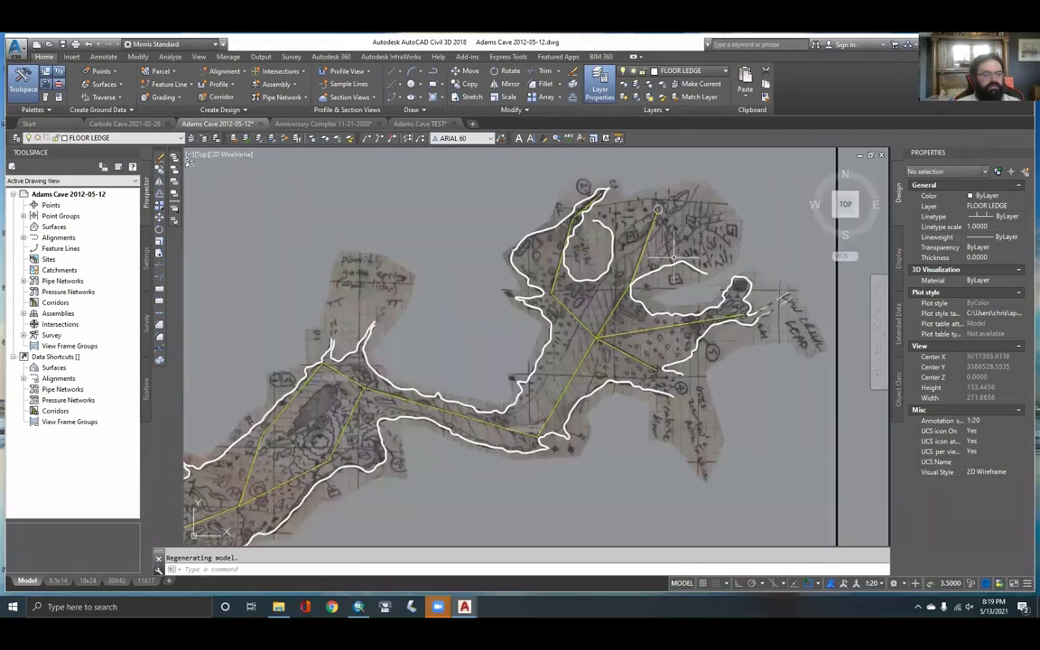
pyautogui.scroll(2, 668, 253)
pyautogui.scroll(2, 670, 269)
pyautogui.scroll(-2, 664, 287)
pyautogui.scroll(2, 624, 316)
pyautogui.scroll(-2, 532, 353)
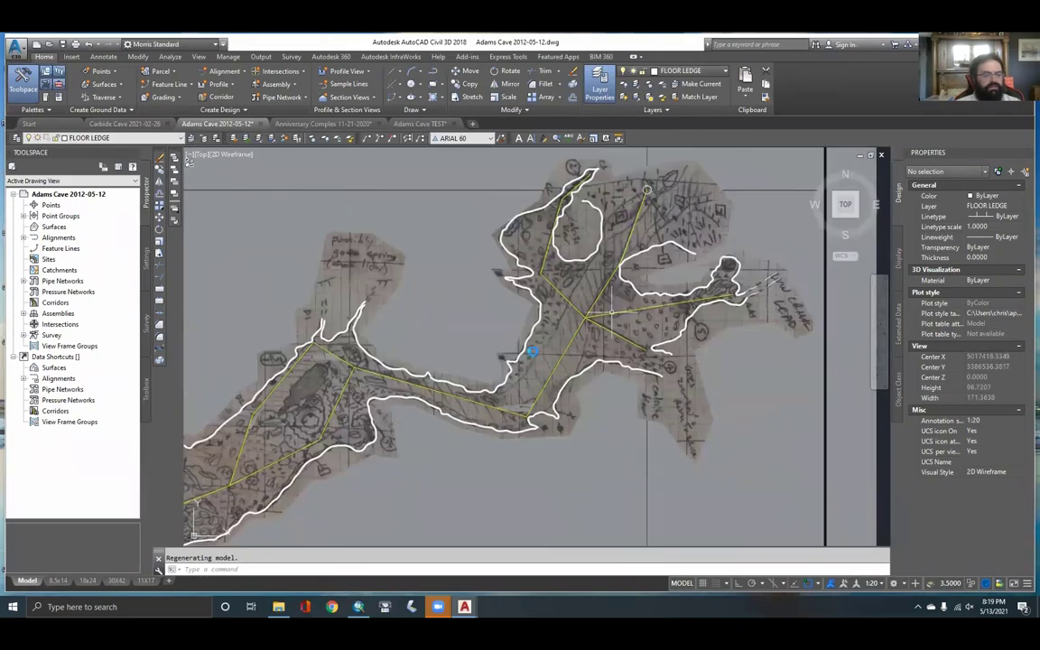
pyautogui.scroll(2, 520, 363)
pyautogui.scroll(-2, 571, 327)
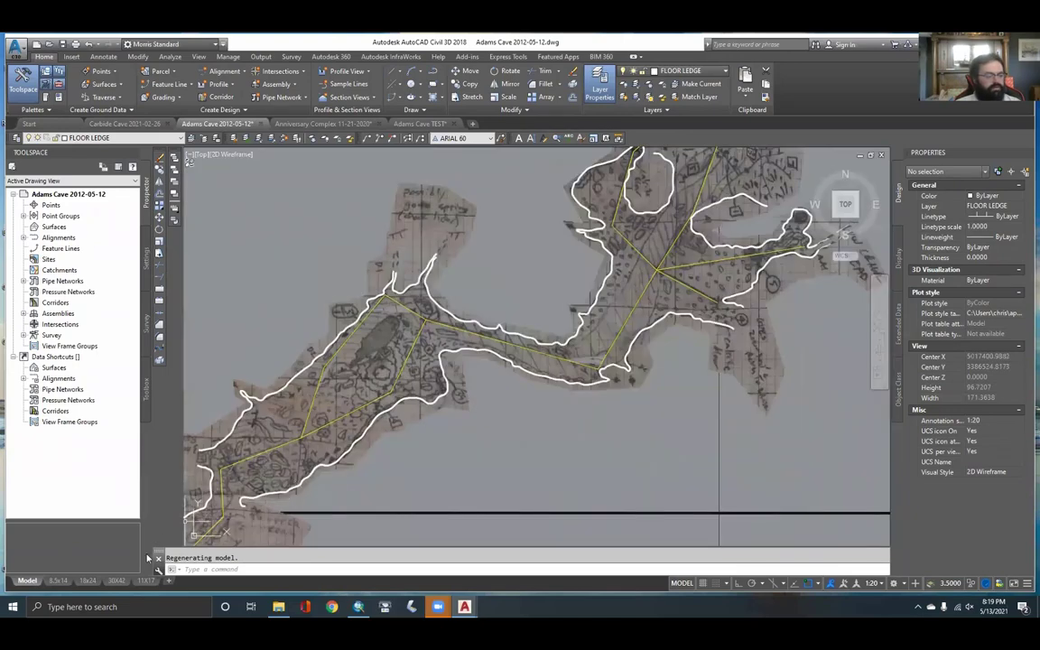
pyautogui.click(146, 580)
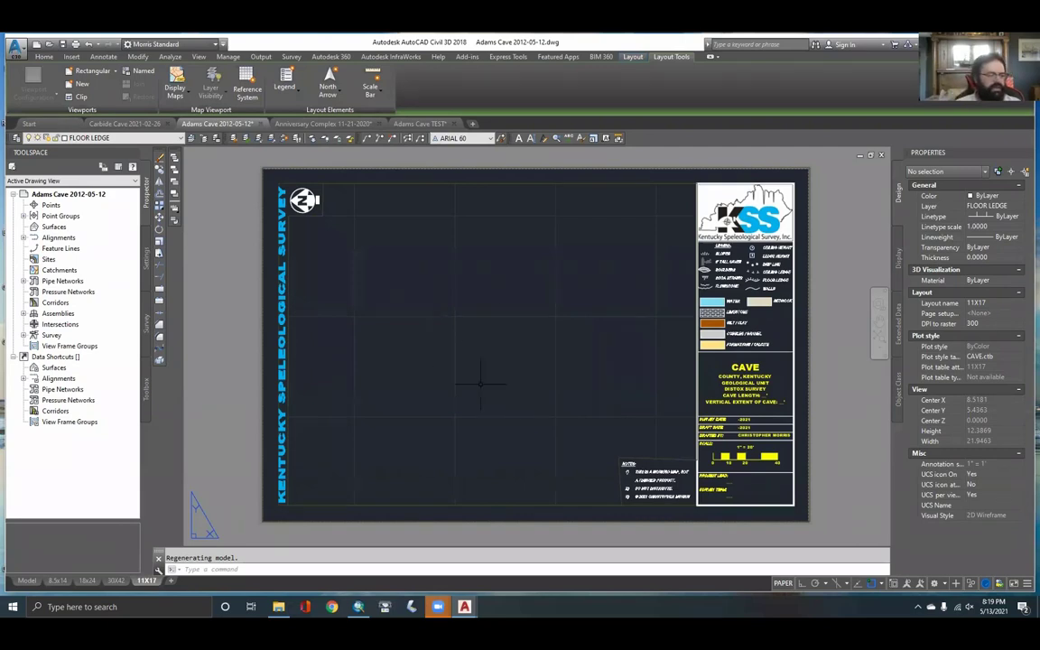
pyautogui.click(27, 582)
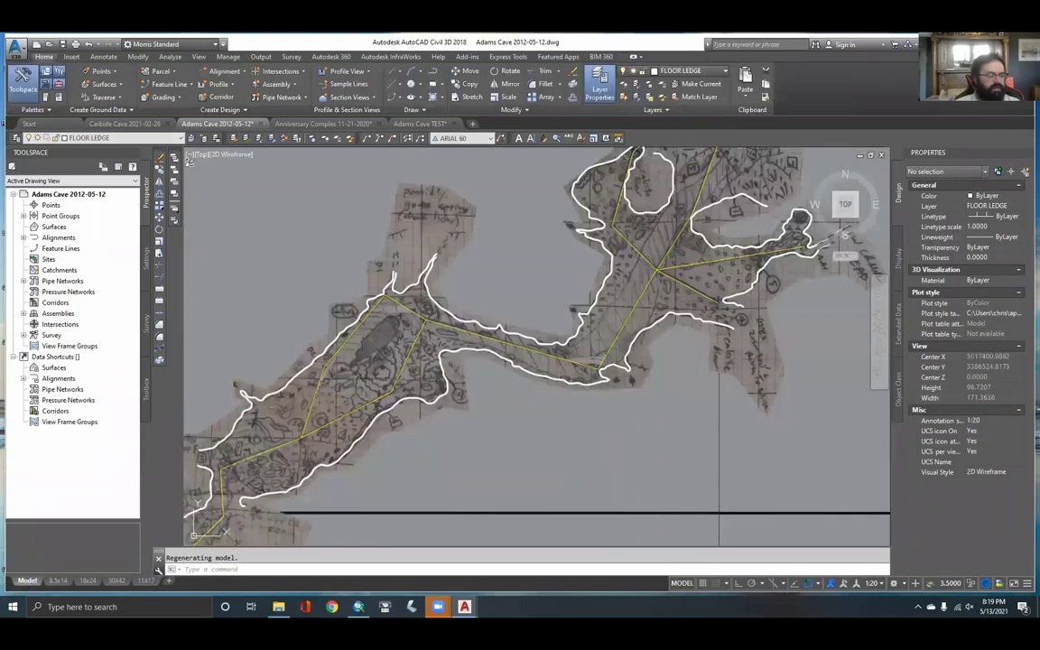
# Draw a circle with a radius of about 8.25 in the empty area above the scanned cave plan, and inspect its properties
pyautogui.scroll(-5, 670, 343)
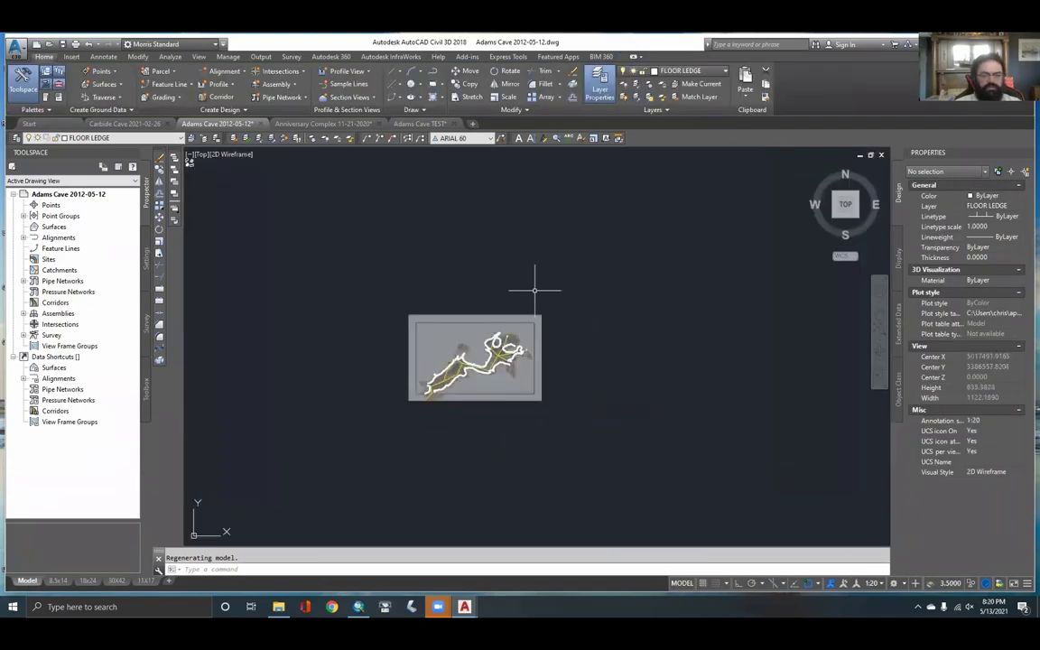
pyautogui.moveTo(539, 292)
pyautogui.mouseDown(button='middle')
pyautogui.moveTo(481, 332)
pyautogui.moveTo(452, 337)
pyautogui.mouseUp(button='middle')
pyautogui.scroll(2, 454, 318)
pyautogui.scroll(3, 420, 342)
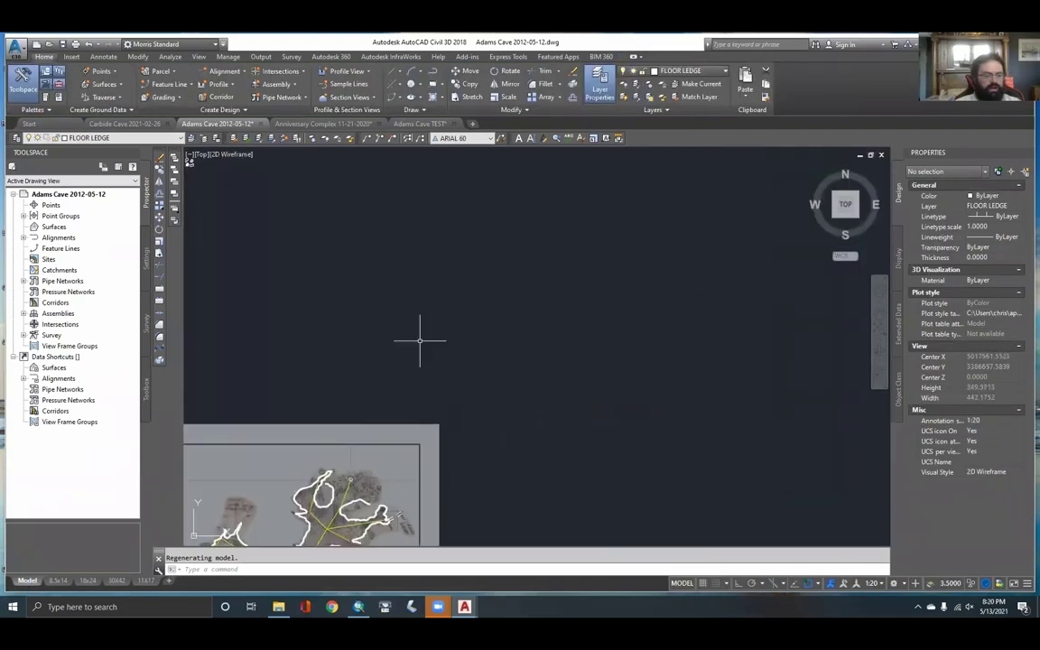
pyautogui.write('c')
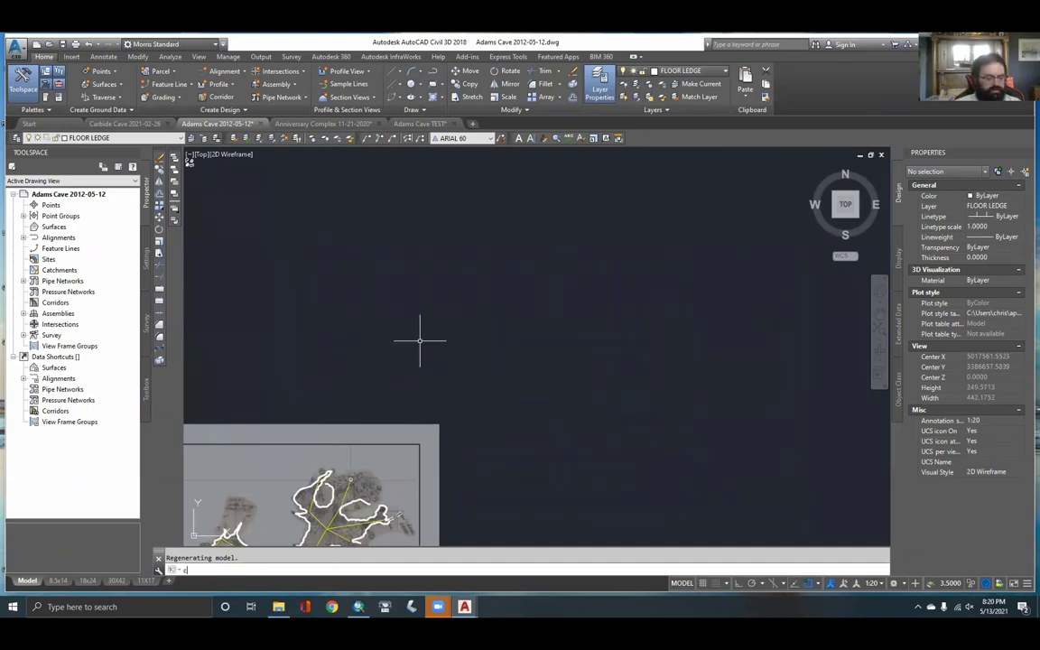
pyautogui.press('Return')
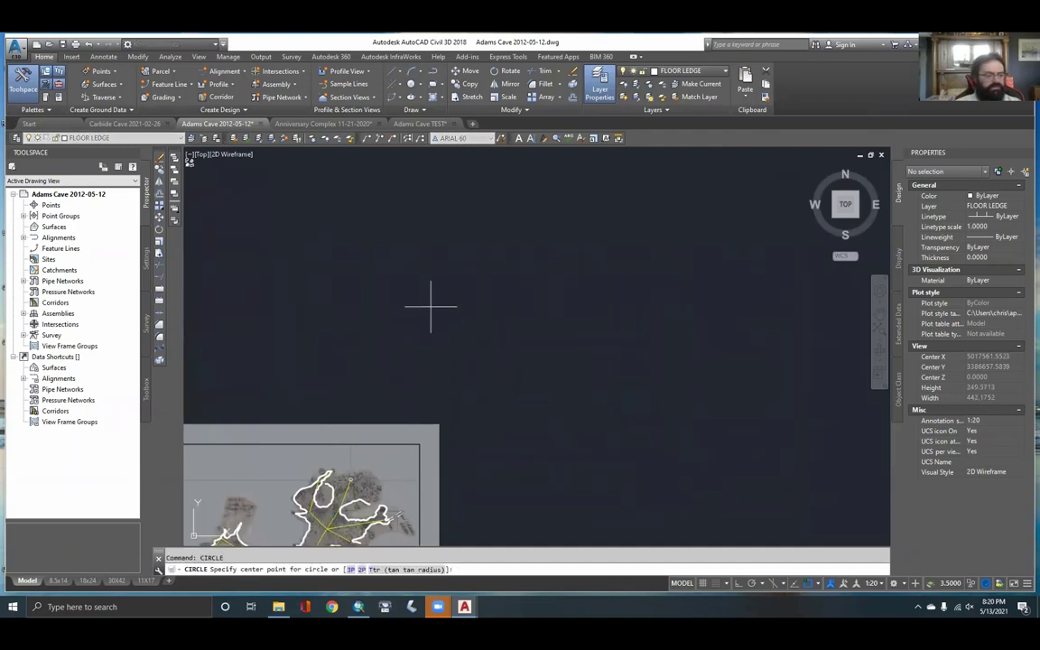
pyautogui.click(430, 307)
pyautogui.scroll(2, 435, 316)
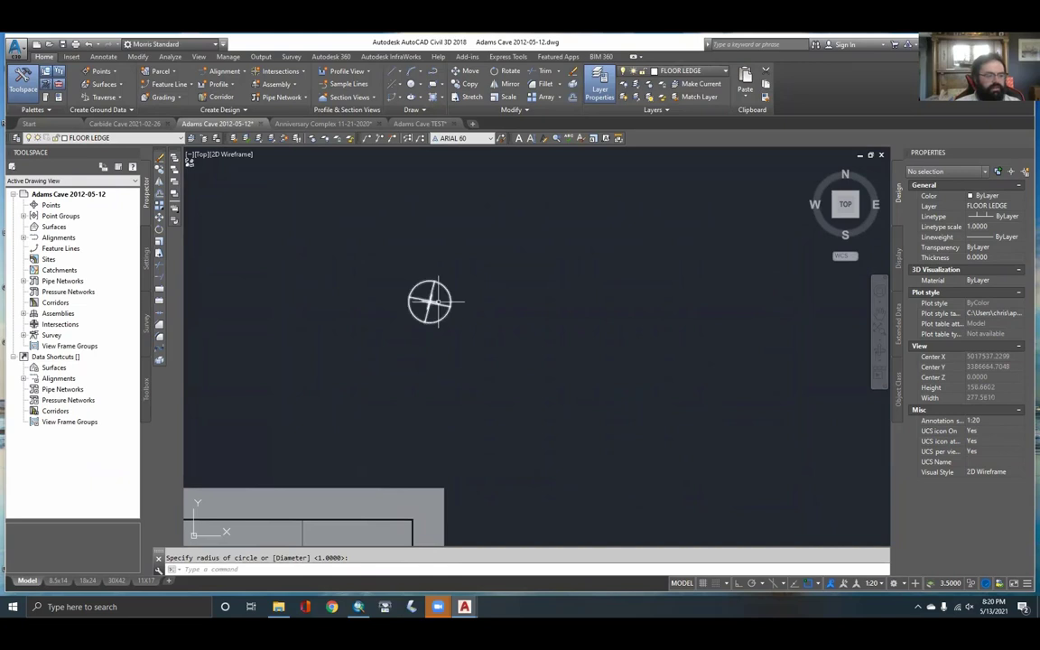
pyautogui.click(450, 303)
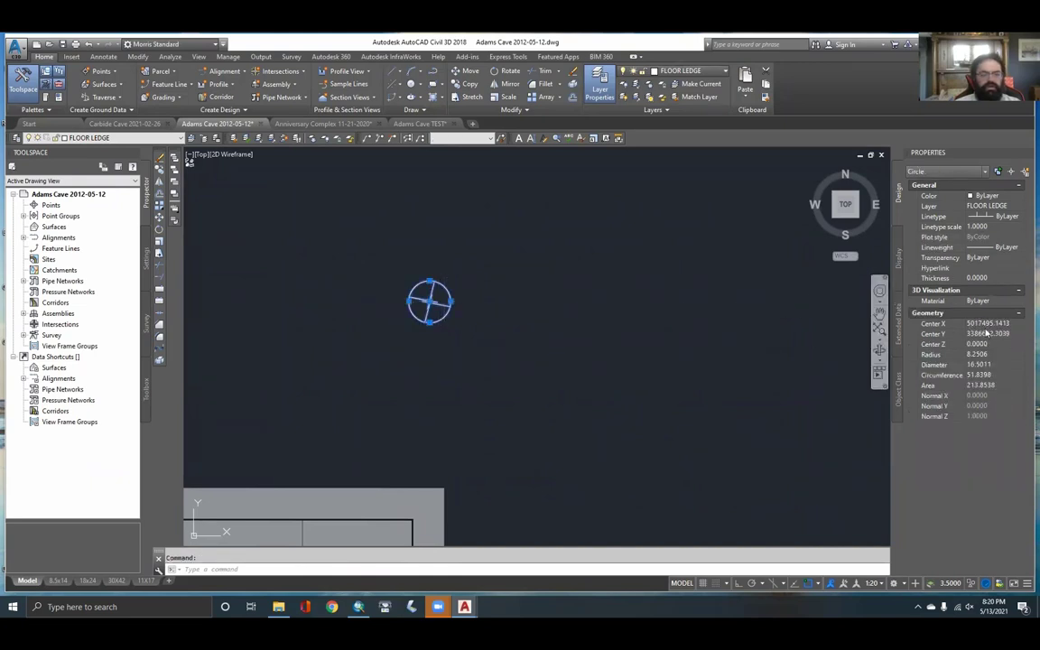
# Erase the circle drawn above the scanned cave plan
pyautogui.click(387, 251)
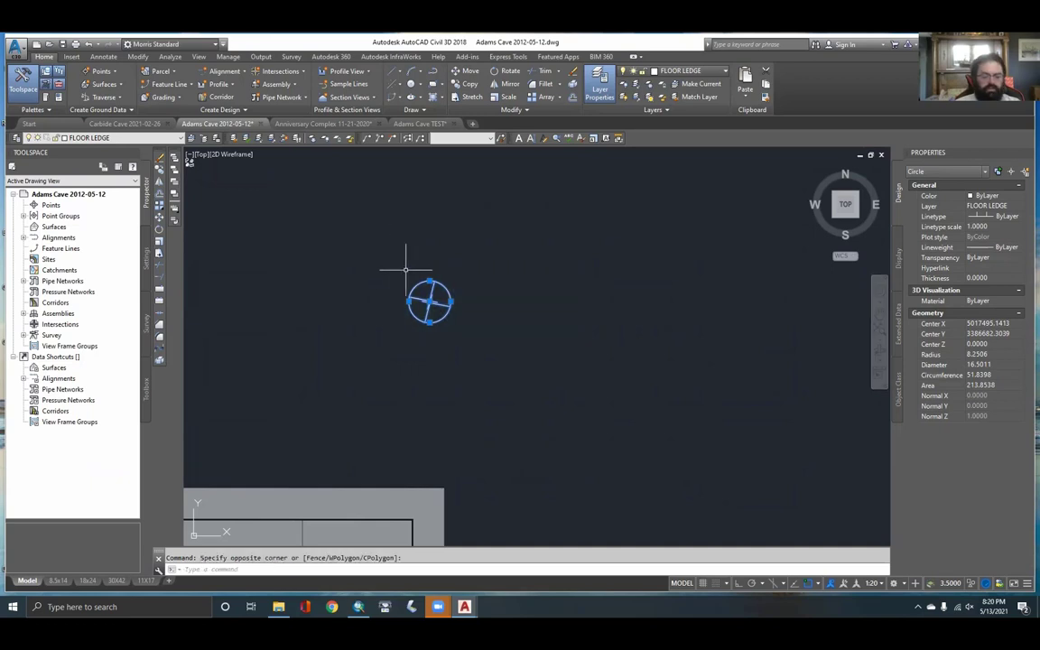
pyautogui.click(406, 269)
pyautogui.press('Delete')
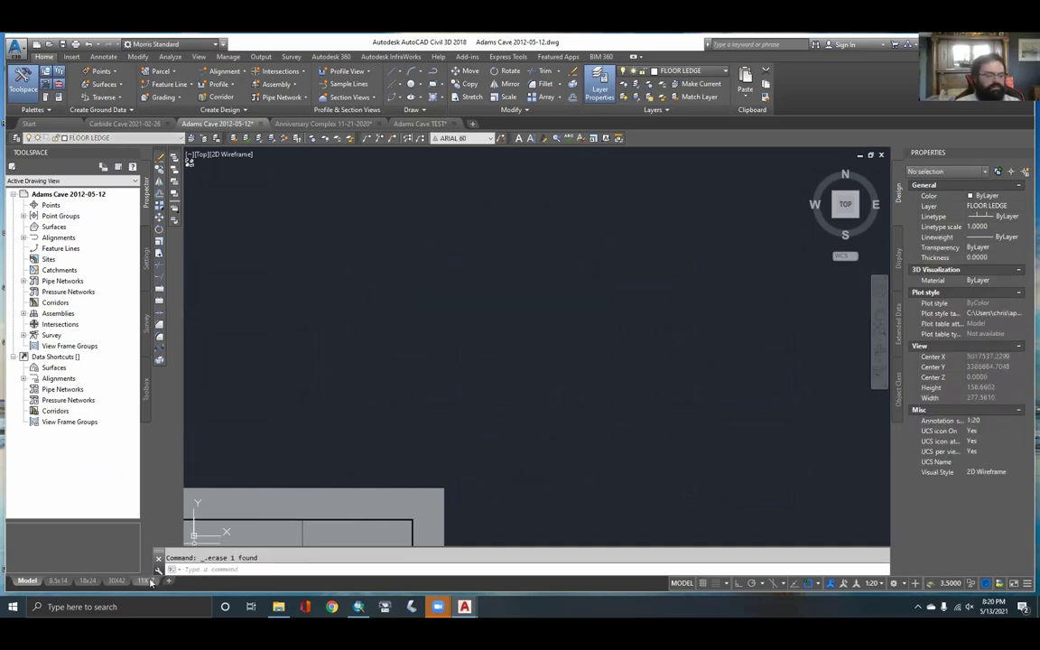
# Look over the whole cave plan in model space and examine the files in the Adams Cave project folder in File Explorer
pyautogui.moveTo(142, 582)
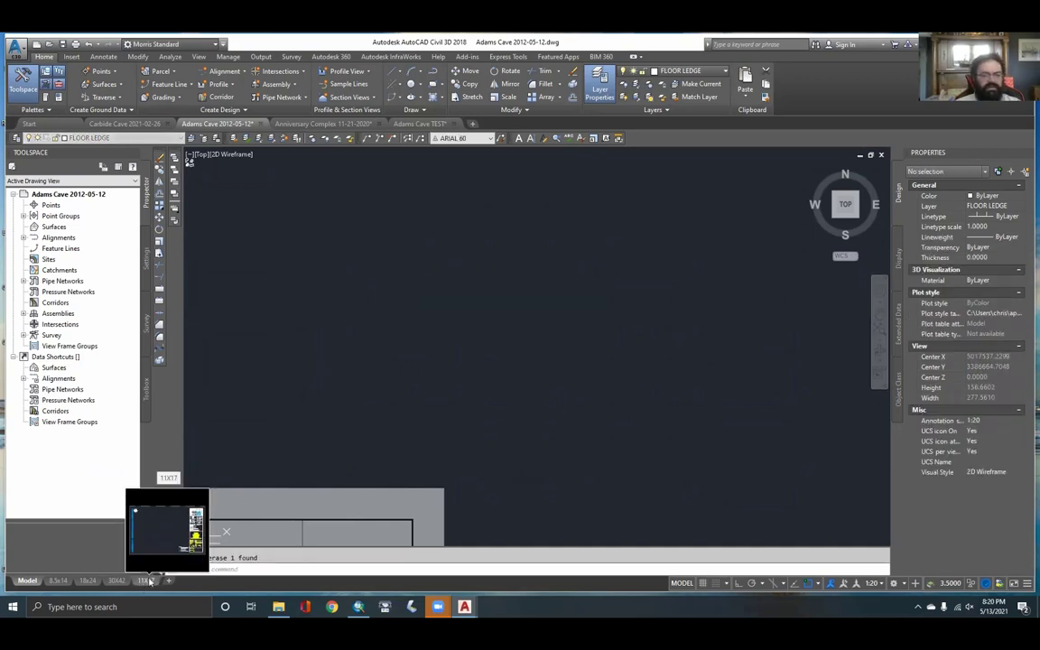
pyautogui.click(149, 581)
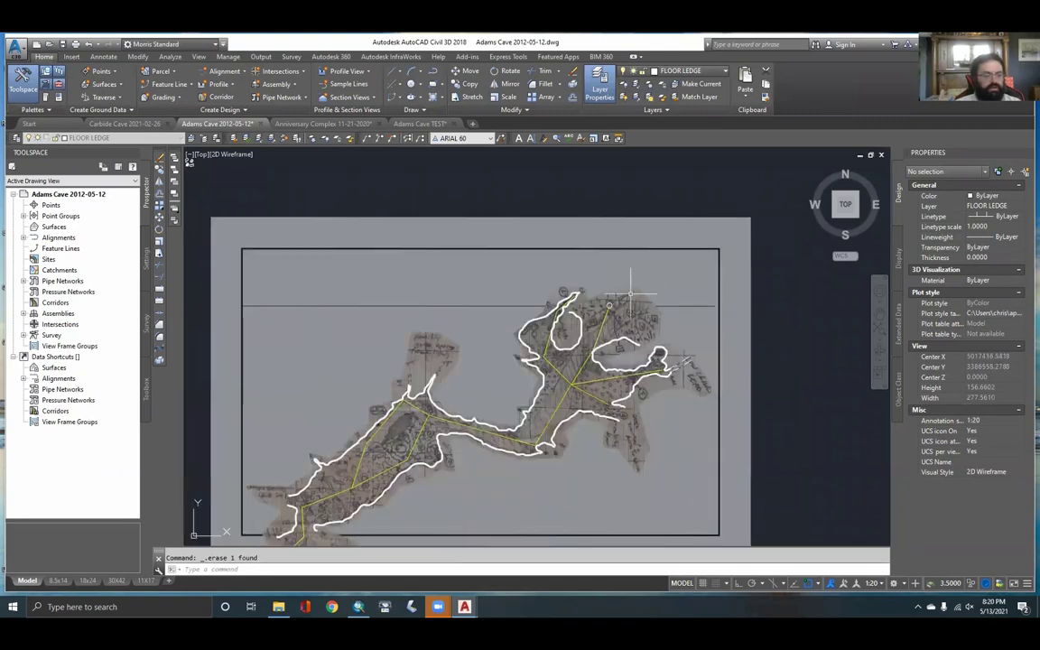
pyautogui.scroll(-2, 643, 186)
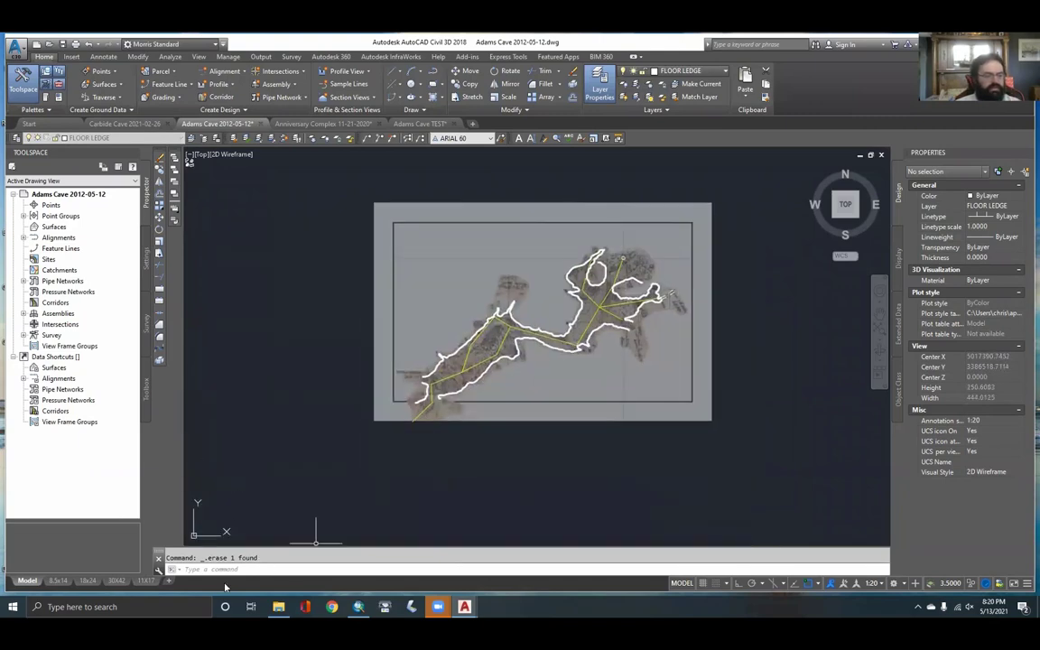
pyautogui.scroll(-2, 520, 357)
pyautogui.moveTo(520, 357); pyautogui.dragTo(384, 296, button='middle')
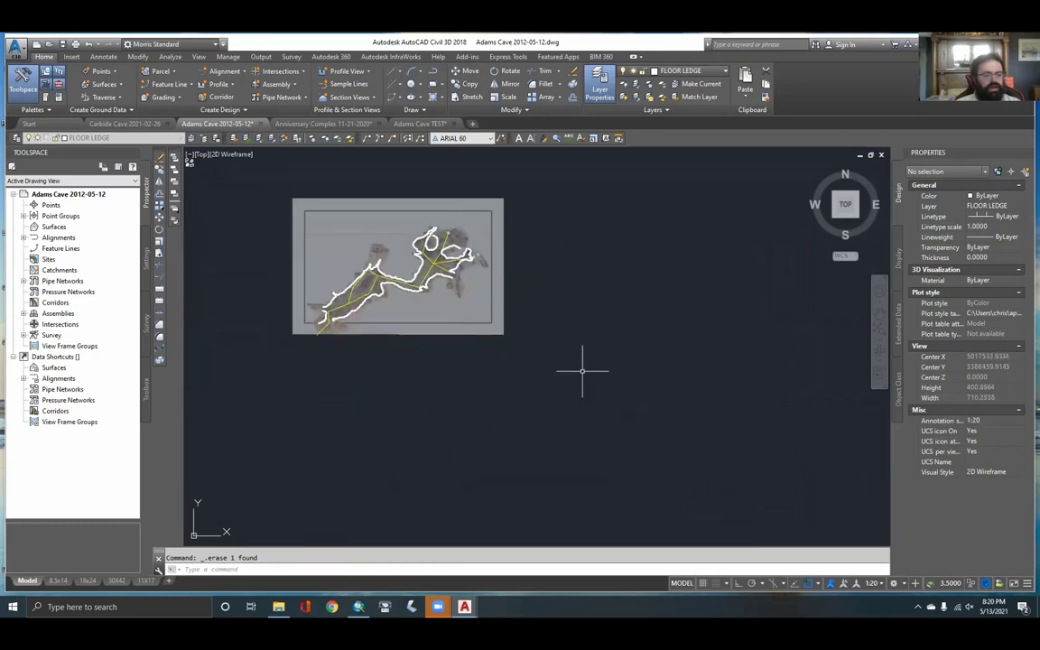
pyautogui.moveTo(695, 394); pyautogui.dragTo(587, 366, button='middle')
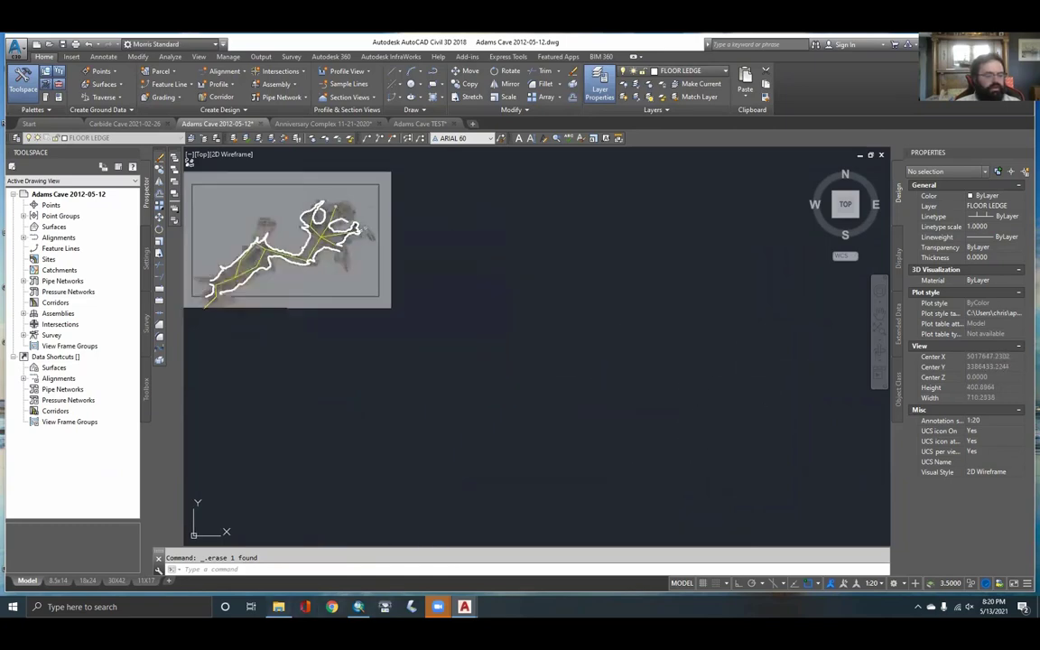
pyautogui.hotkey('alt', 'Tab')
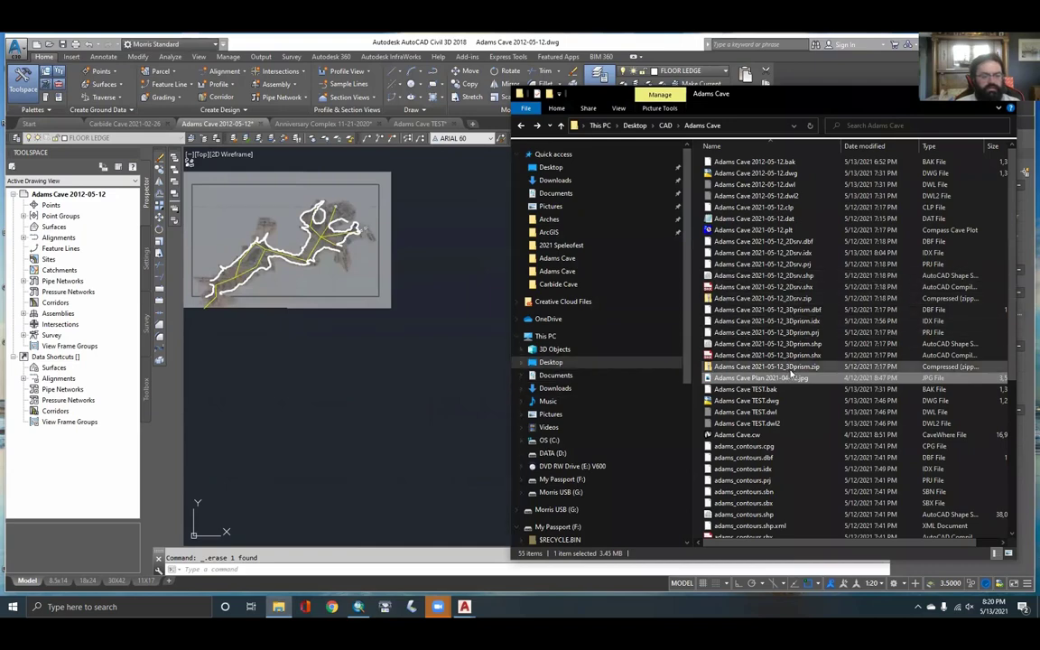
pyautogui.scroll(-3, 788, 407)
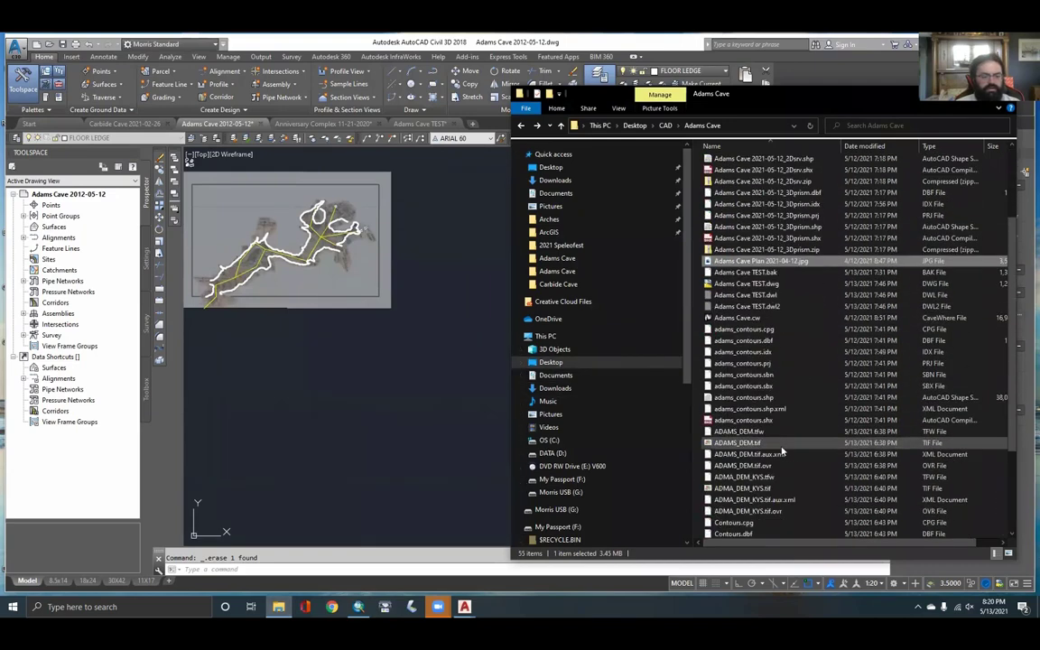
pyautogui.scroll(4, 782, 452)
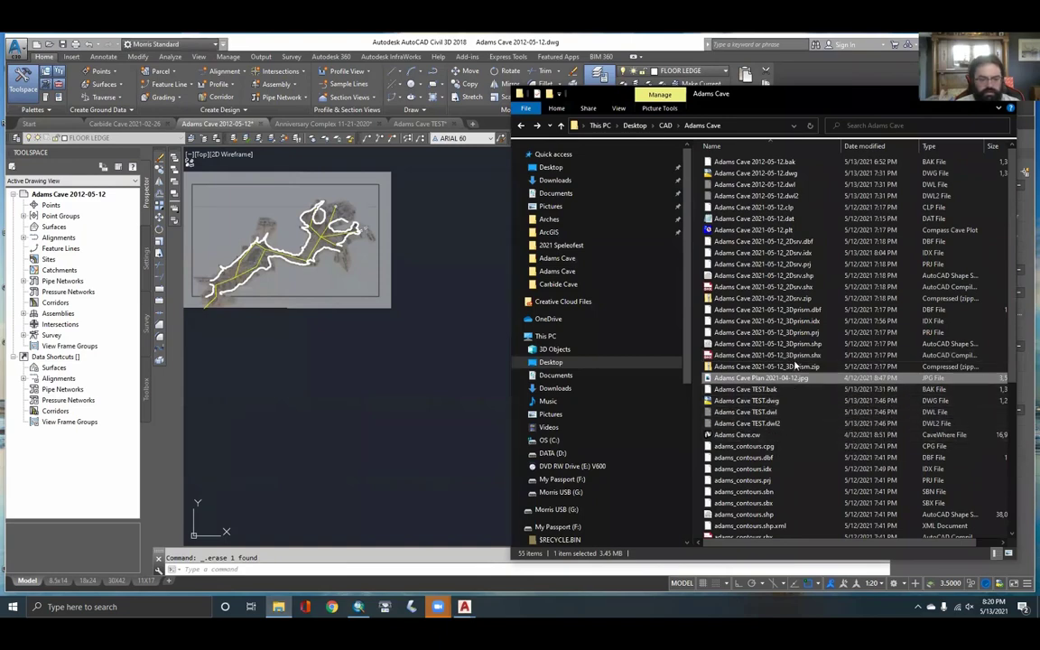
pyautogui.click(465, 291)
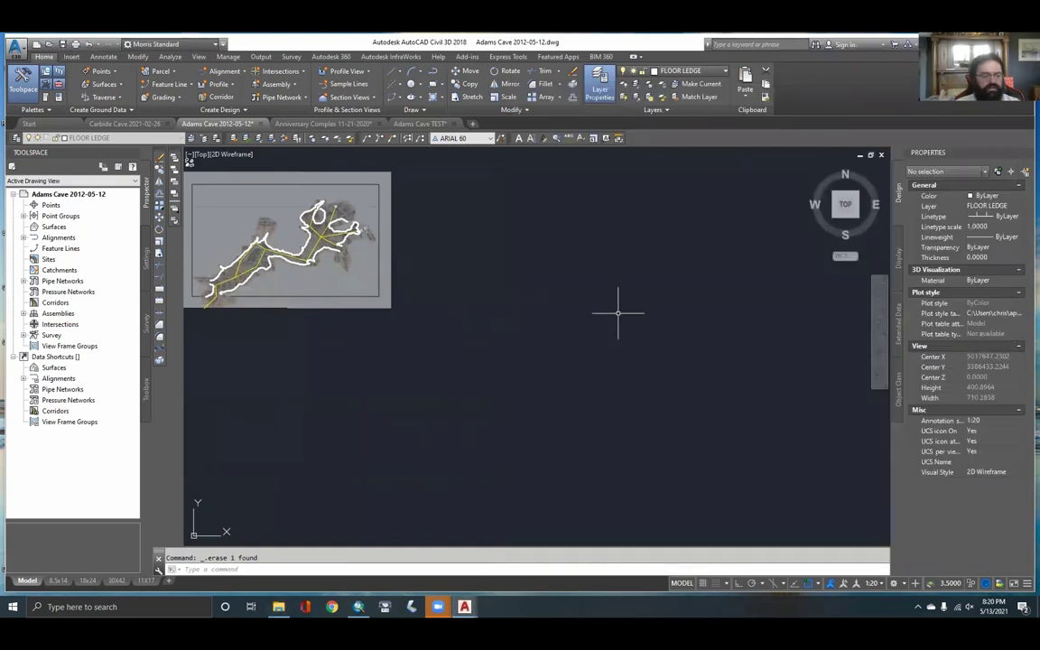
pyautogui.scroll(3, 425, 321)
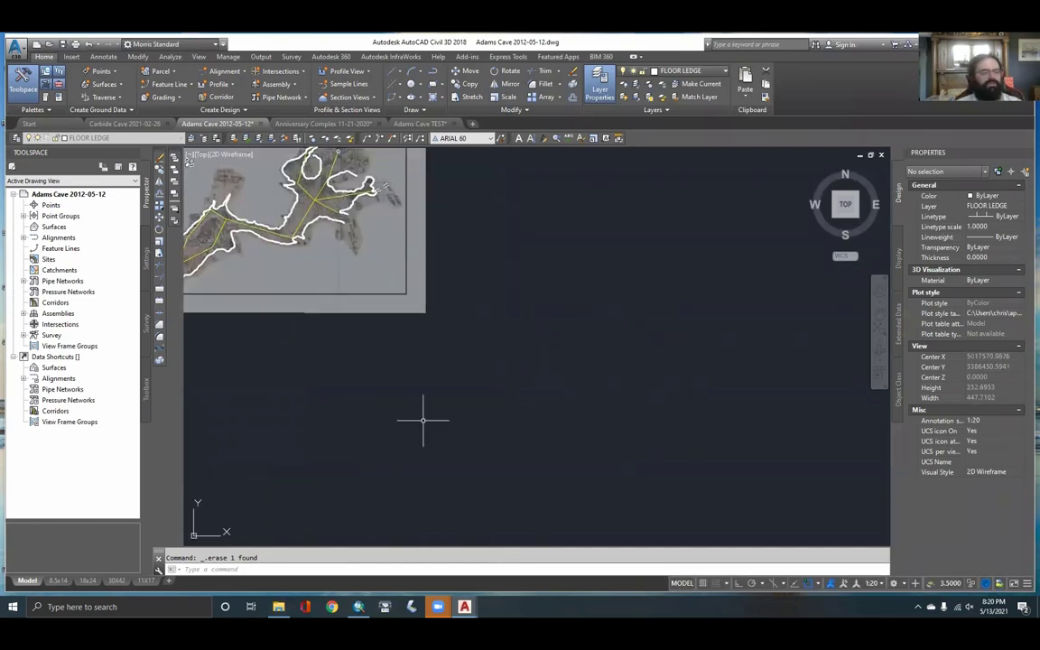
# Open the TKG-18x24 title block on the 11X17 layout for block editing
pyautogui.click(145, 581)
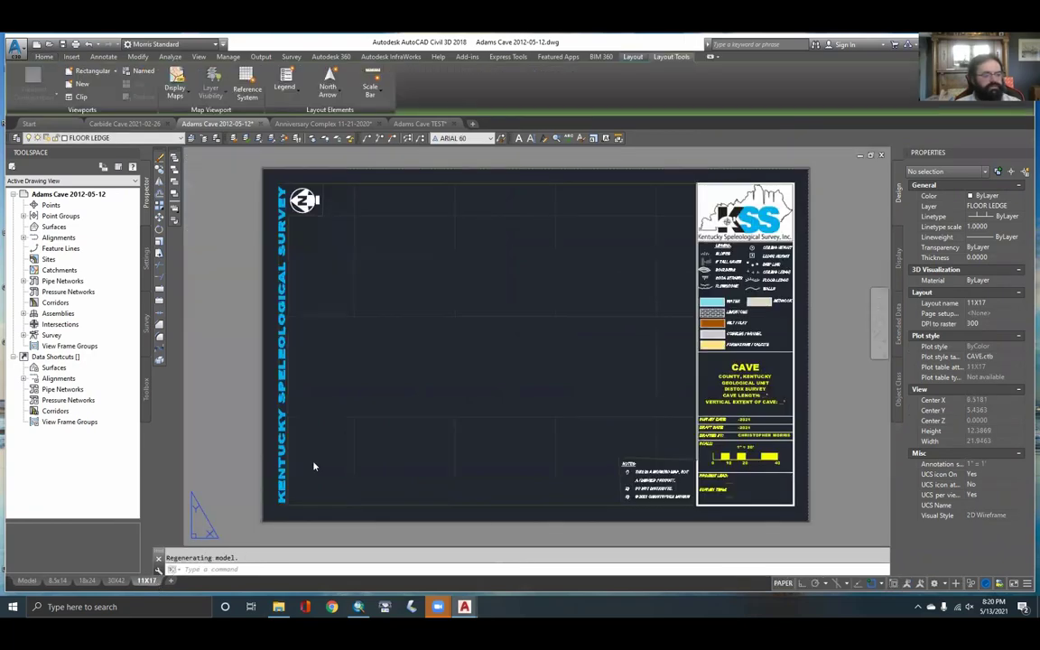
pyautogui.moveTo(448, 335); pyautogui.dragTo(476, 340, button='middle')
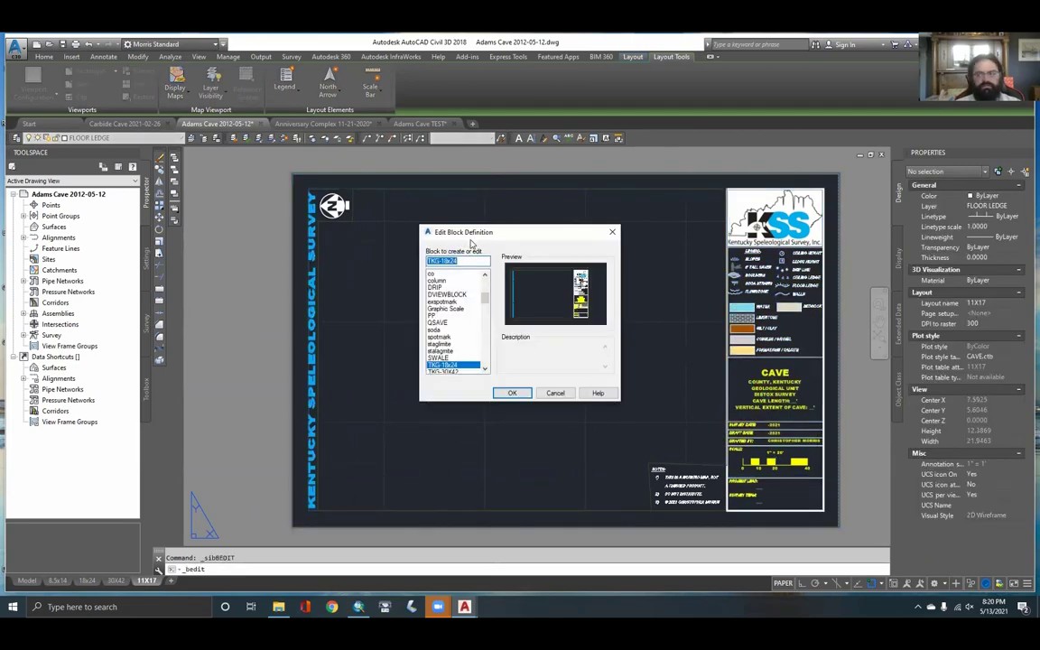
pyautogui.click(520, 394)
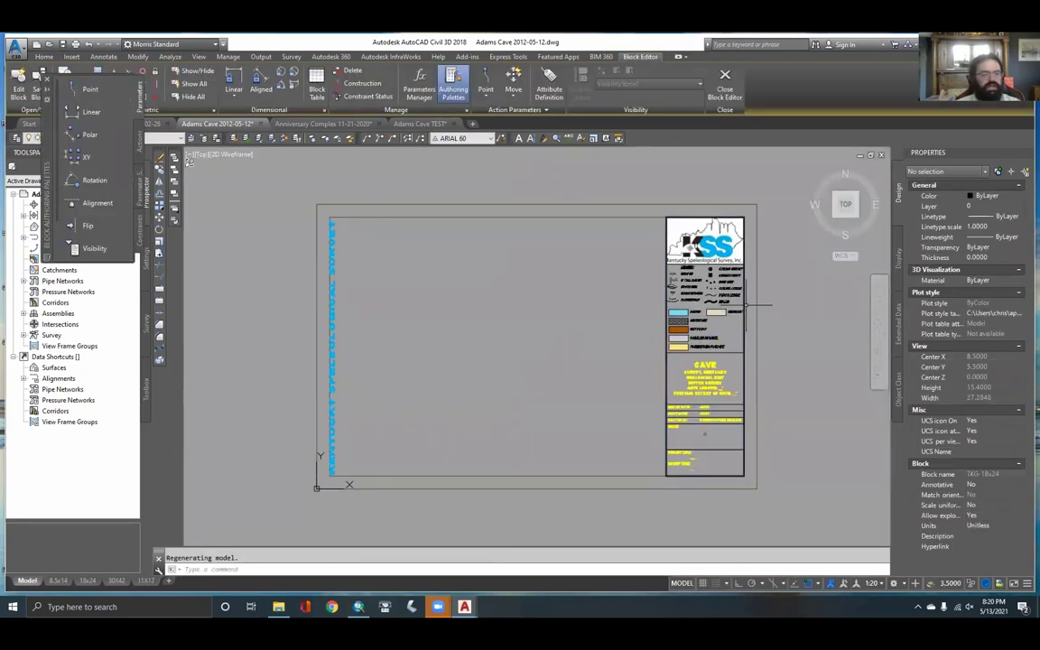
# Change the title block heading to ADAMS CAVE and the county line to XYZ COUNTY, KENTUCKY
pyautogui.scroll(3, 769, 375)
pyautogui.scroll(2, 769, 375)
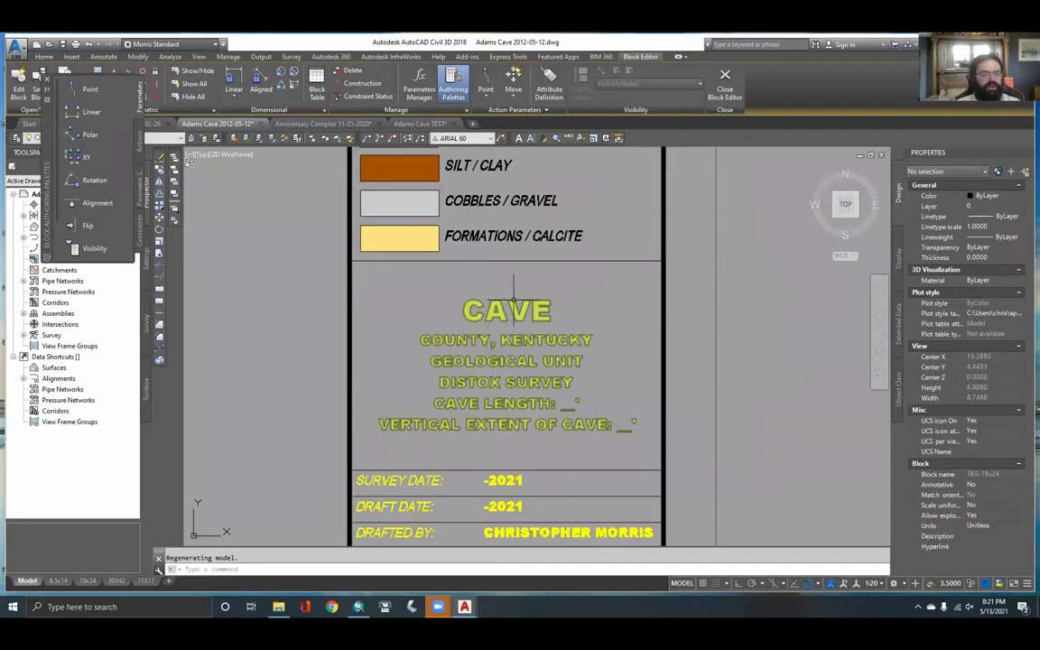
pyautogui.doubleClick(463, 310)
pyautogui.write('a')
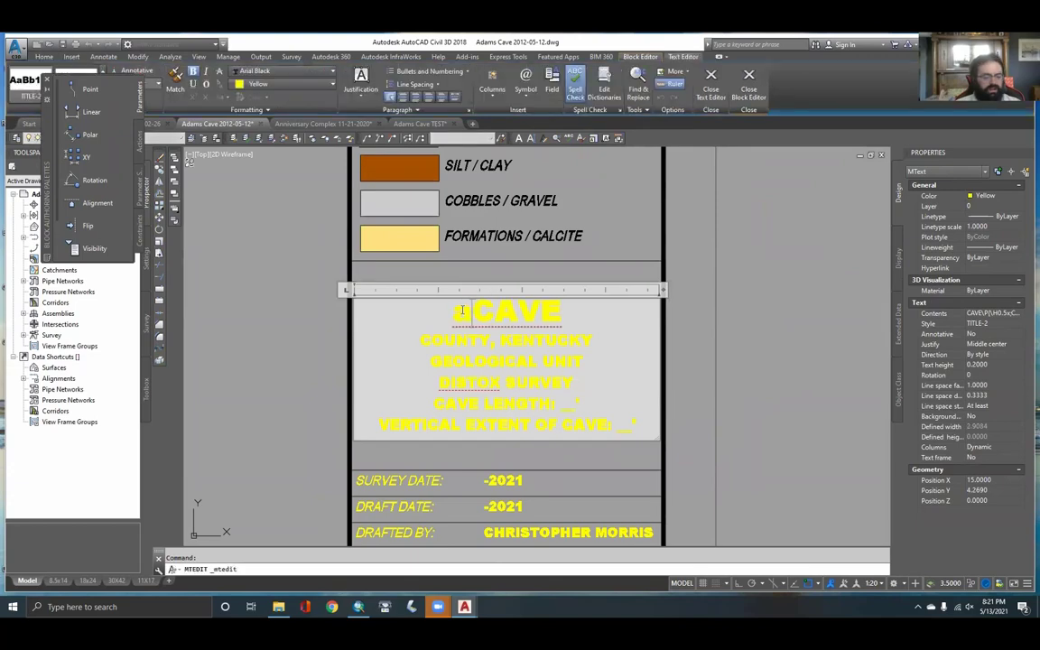
pyautogui.write('d')
pyautogui.press('BackSpace')
pyautogui.press('BackSpace')
pyautogui.write('ADAMS CAVE ')
pyautogui.write('XY')
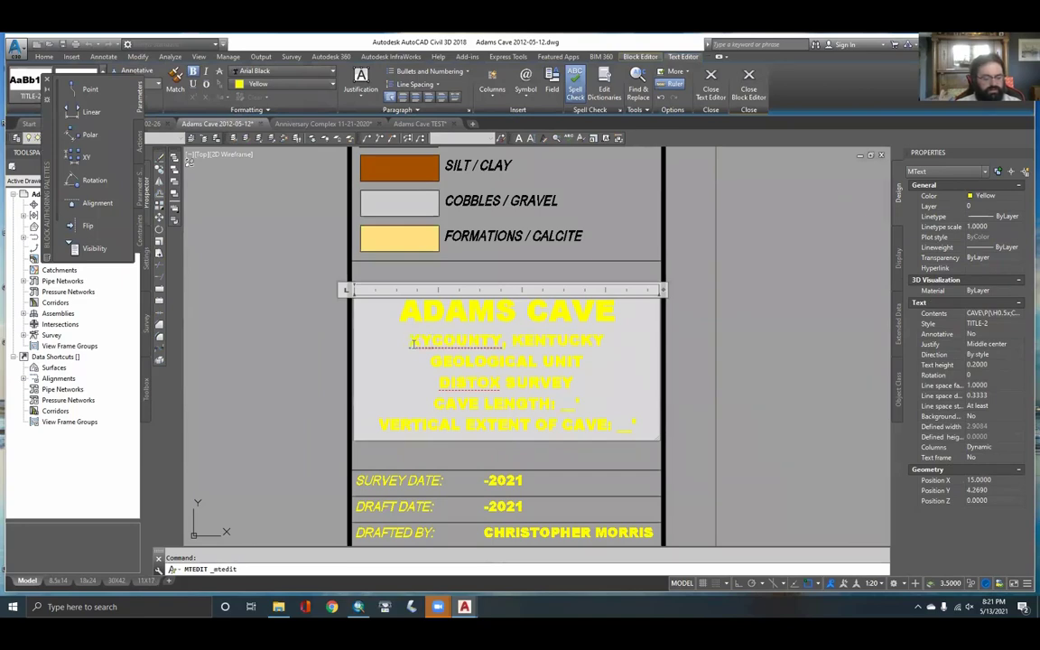
pyautogui.write('Z')
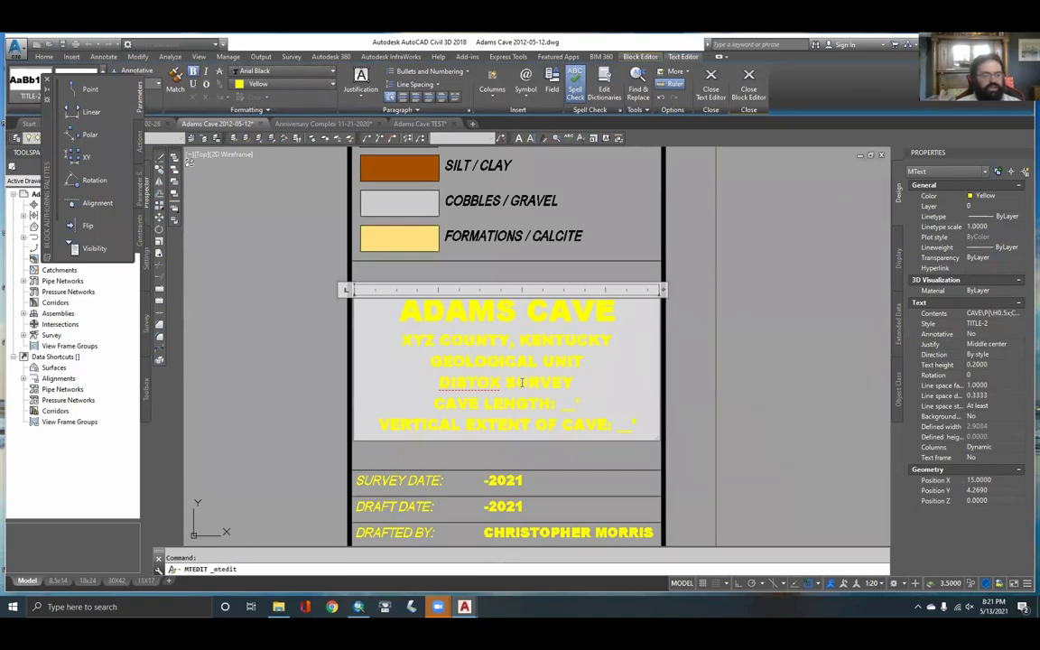
# Set the title block's cave length to 380' and the vertical extent of the cave to 12, and finish the text edit
pyautogui.doubleClick(571, 405)
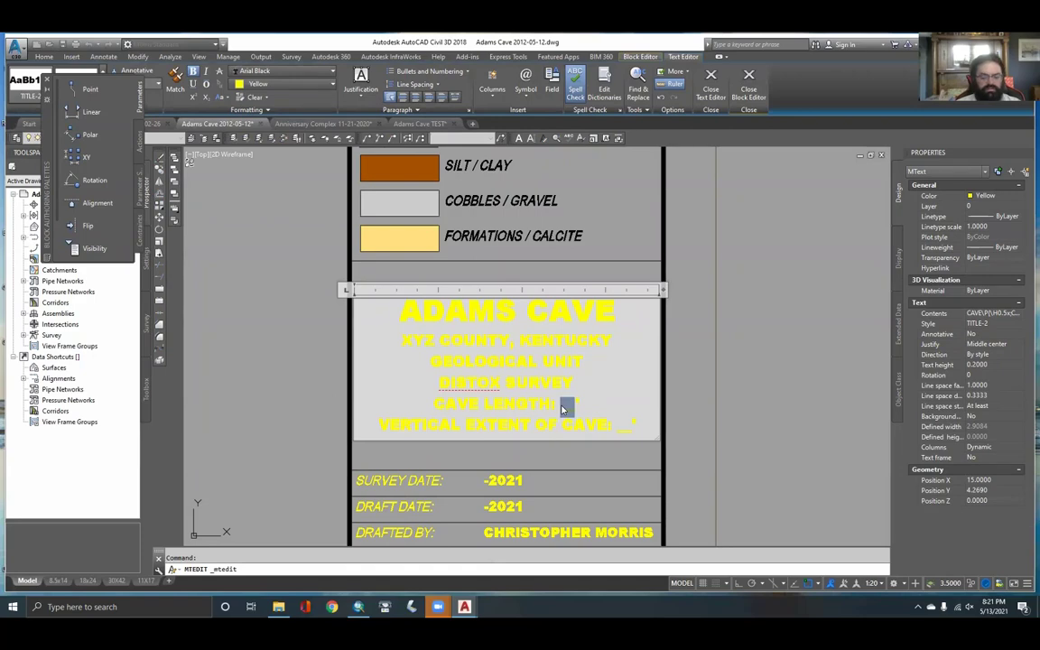
pyautogui.write('180')
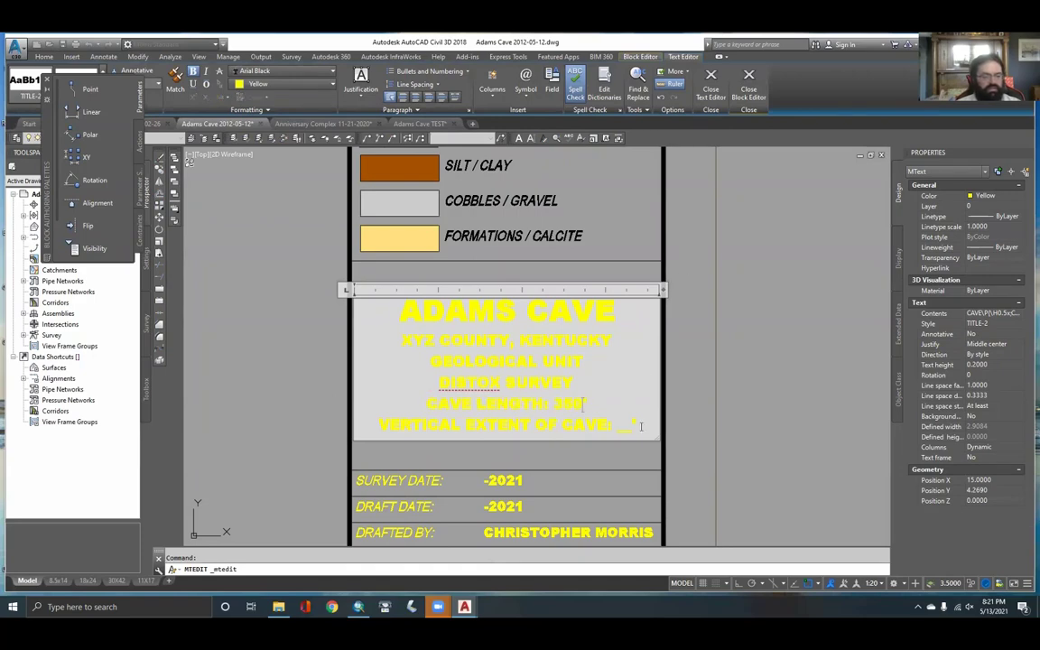
pyautogui.doubleClick(623, 429)
pyautogui.write('12')
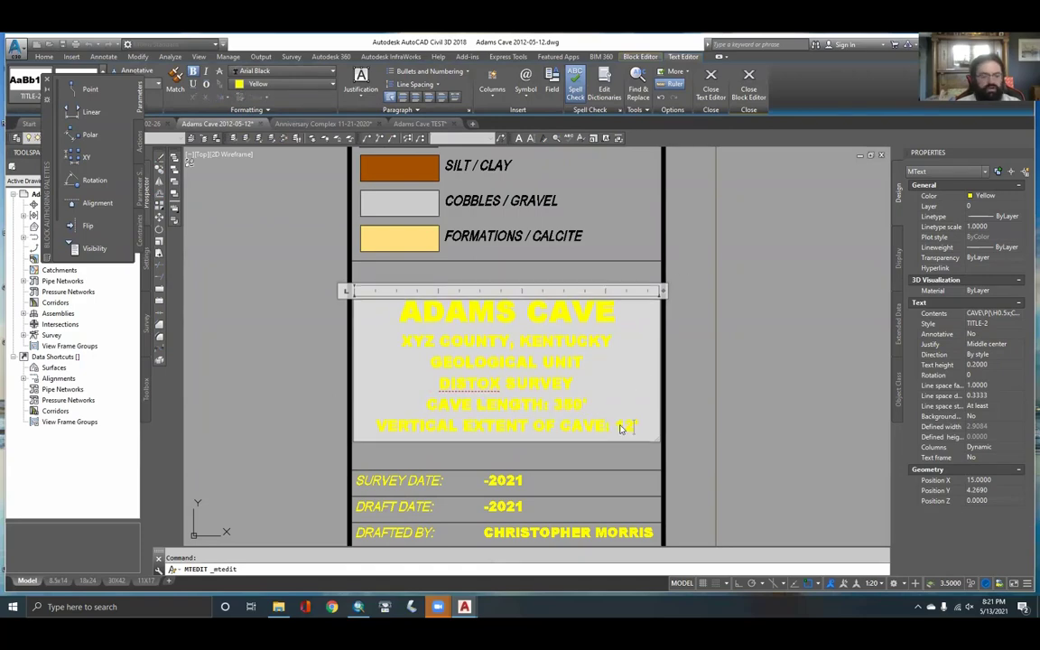
pyautogui.click(725, 400)
pyautogui.moveTo(669, 435); pyautogui.dragTo(703, 331, button='middle')
pyautogui.scroll(-2, 702, 334)
pyautogui.scroll(-5, 582, 361)
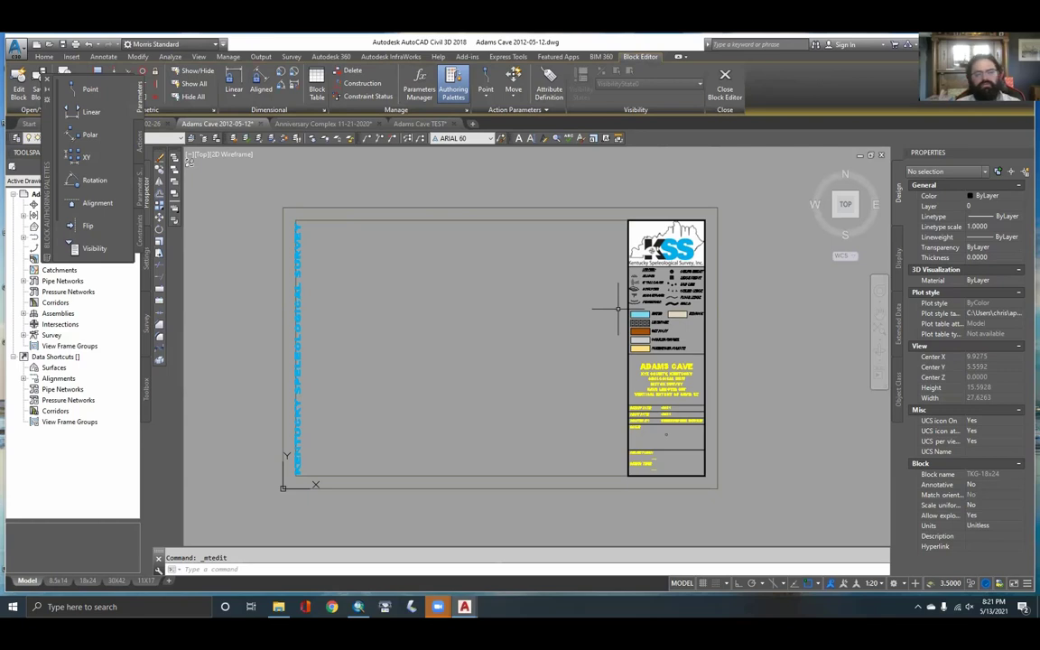
# Close the block editor with the title block changes saved and return to the 11X17 layout
pyautogui.click(727, 85)
pyautogui.click(523, 296)
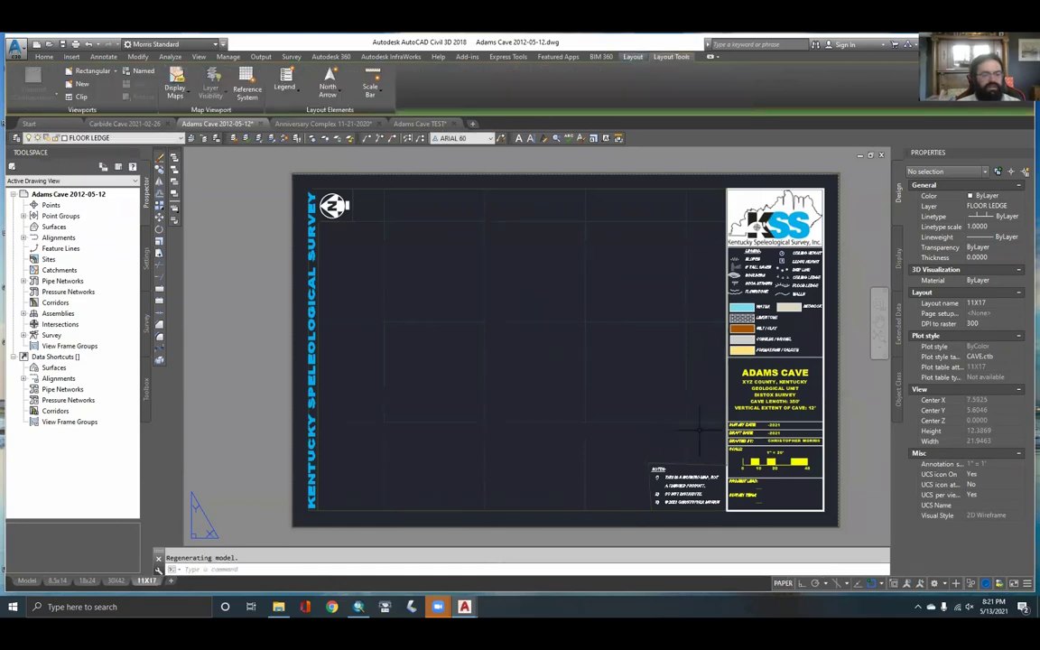
pyautogui.moveTo(668, 367); pyautogui.dragTo(613, 365, button='middle')
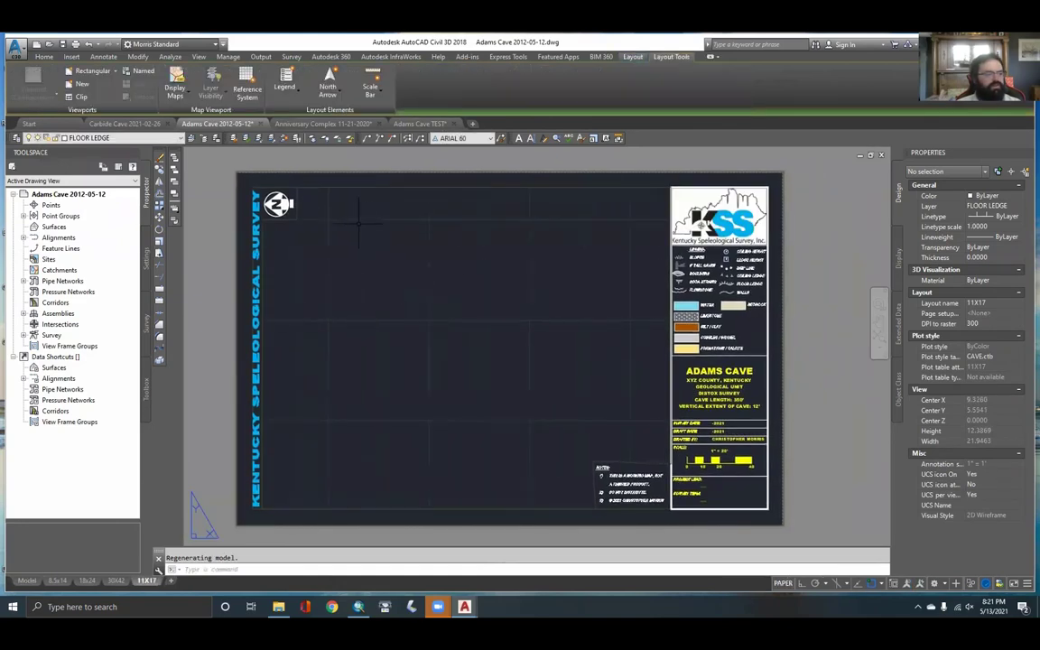
# Make Defpoints the current layer and check its properties in the layer manager
pyautogui.click(135, 137)
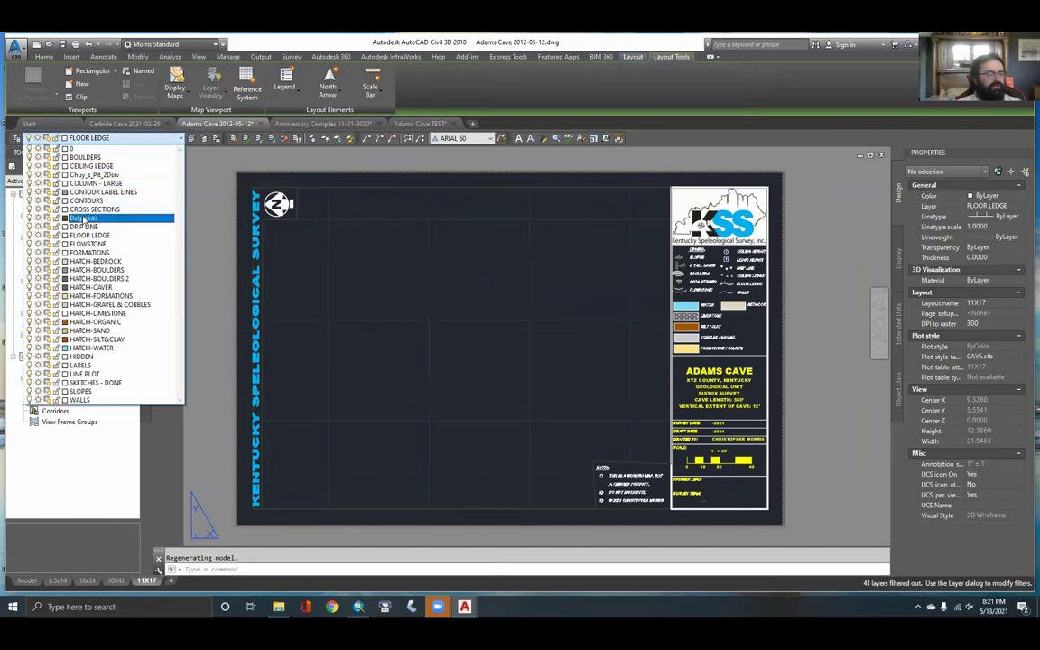
pyautogui.click(81, 219)
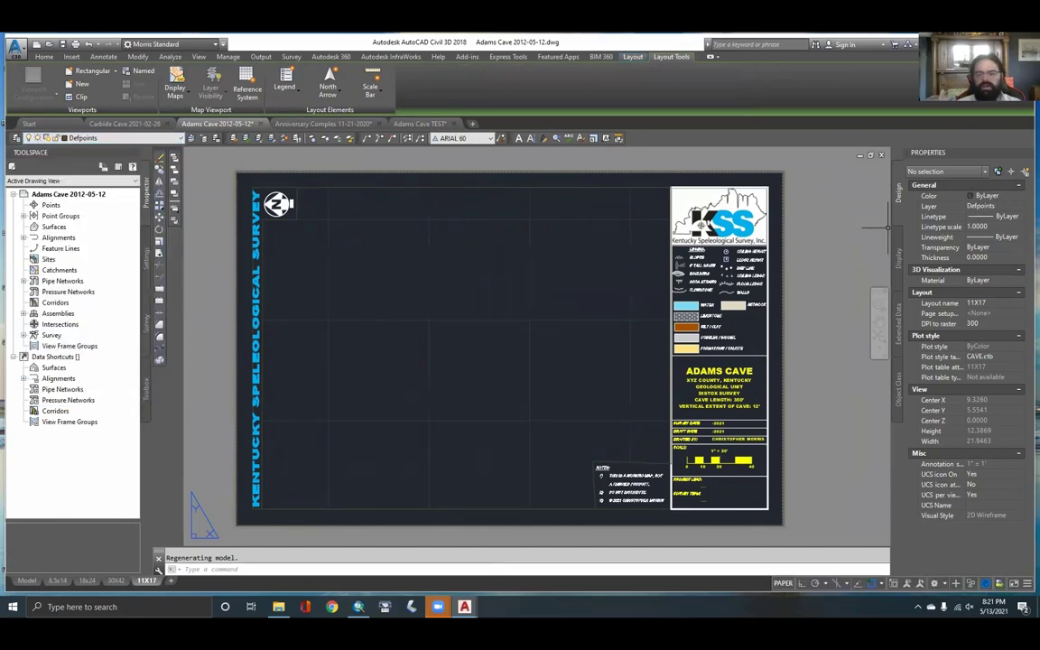
pyautogui.moveTo(998, 197); pyautogui.dragTo(359, 259)
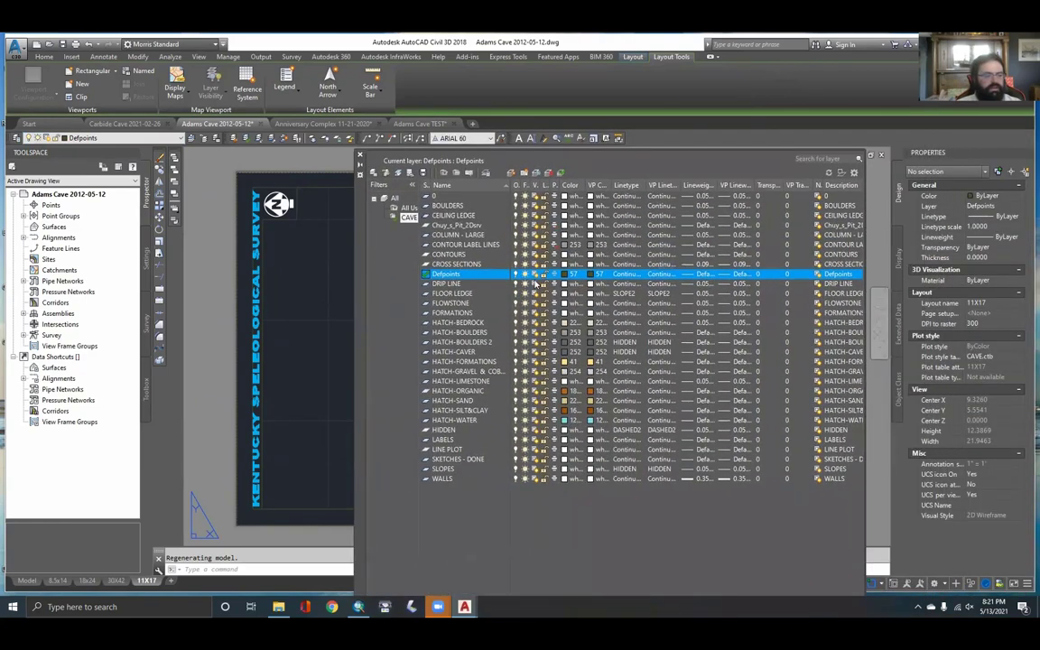
pyautogui.click(555, 285)
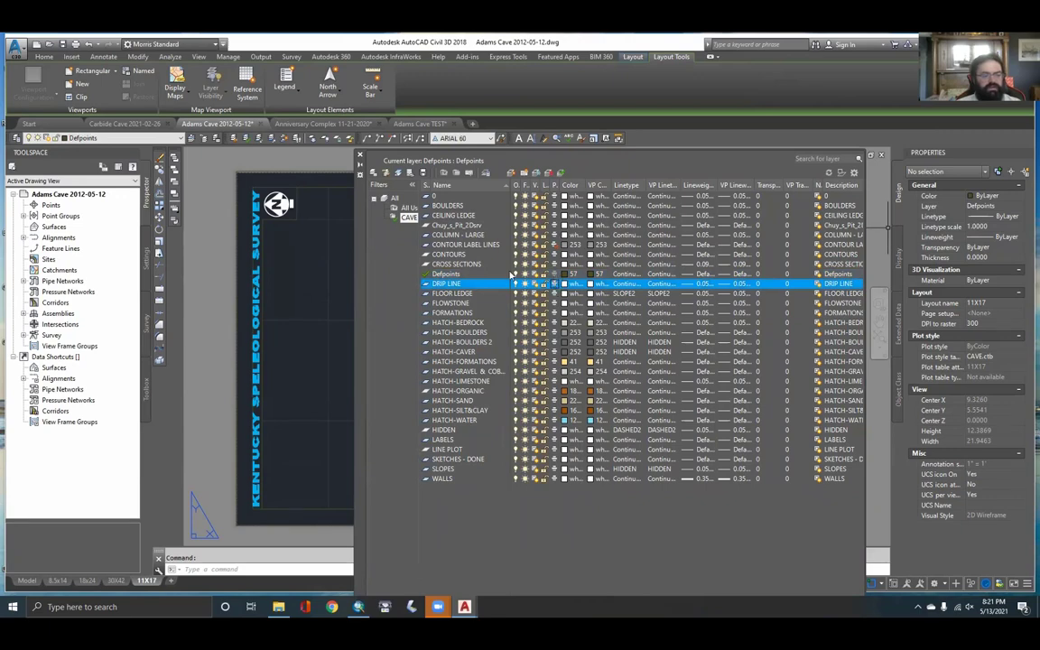
pyautogui.click(460, 276)
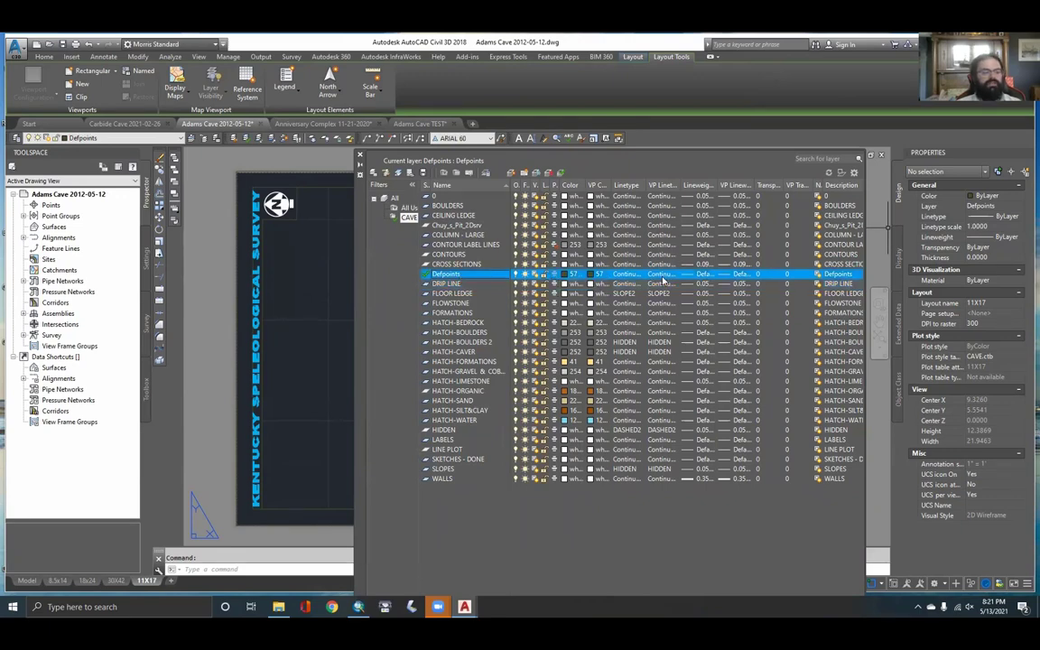
pyautogui.click(493, 287)
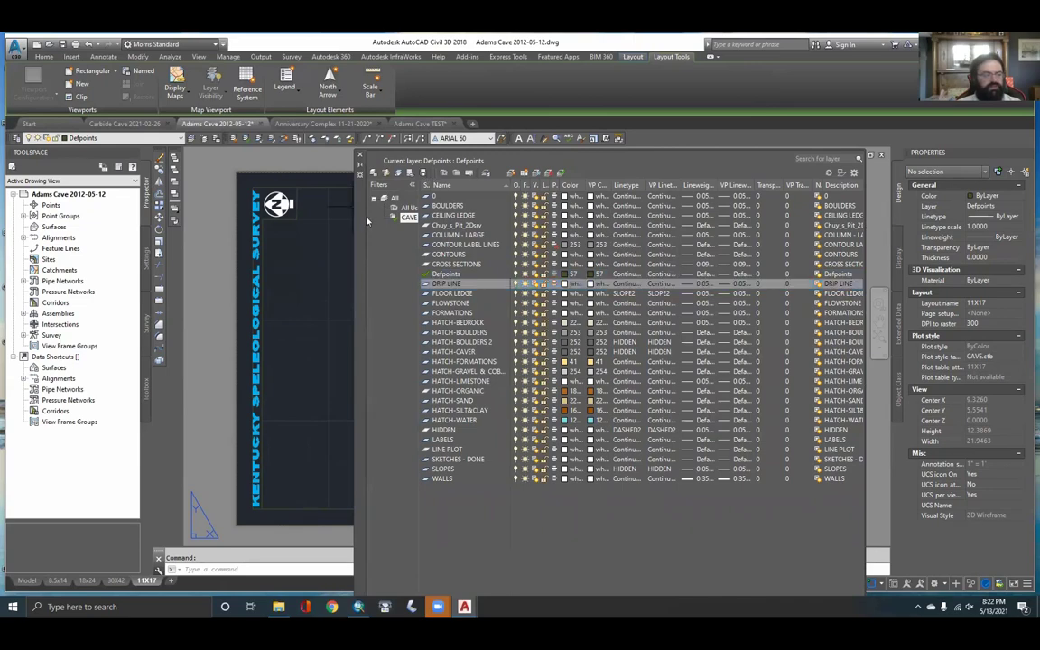
pyautogui.click(359, 156)
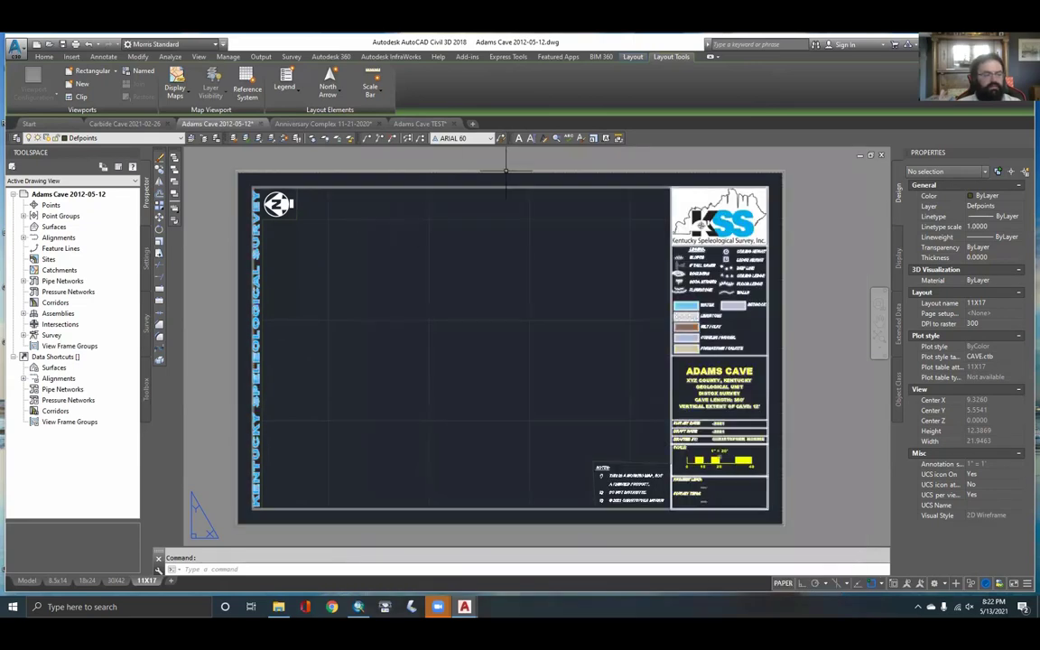
# Erase the existing clipped viewport between the north arrow and the title block on the 11X17 layout
pyautogui.click(301, 218)
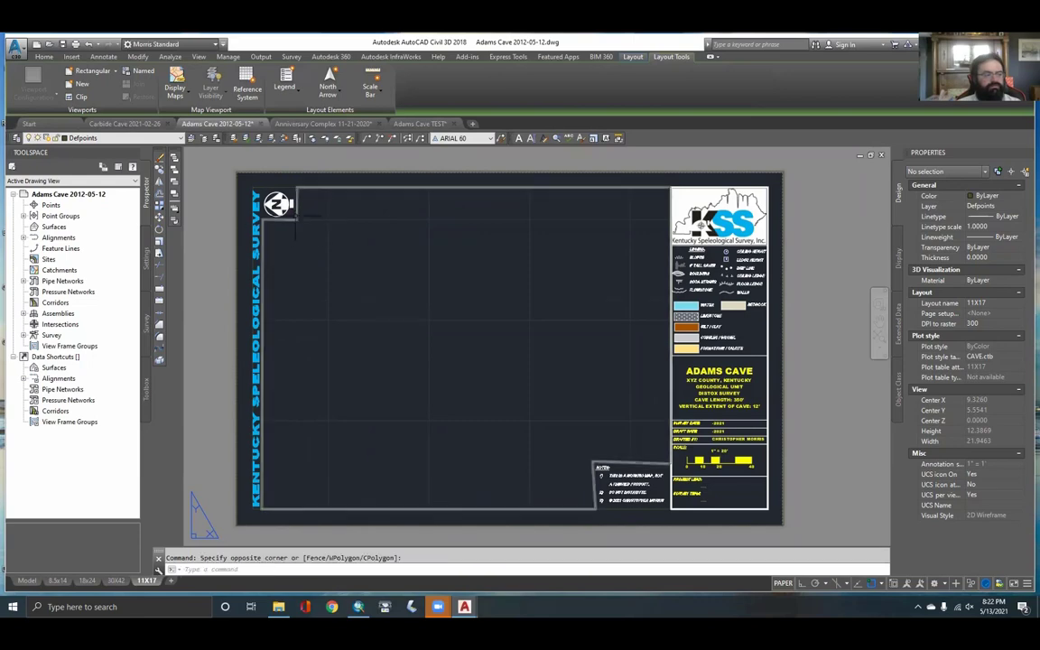
pyautogui.click(415, 233)
pyautogui.press('Delete')
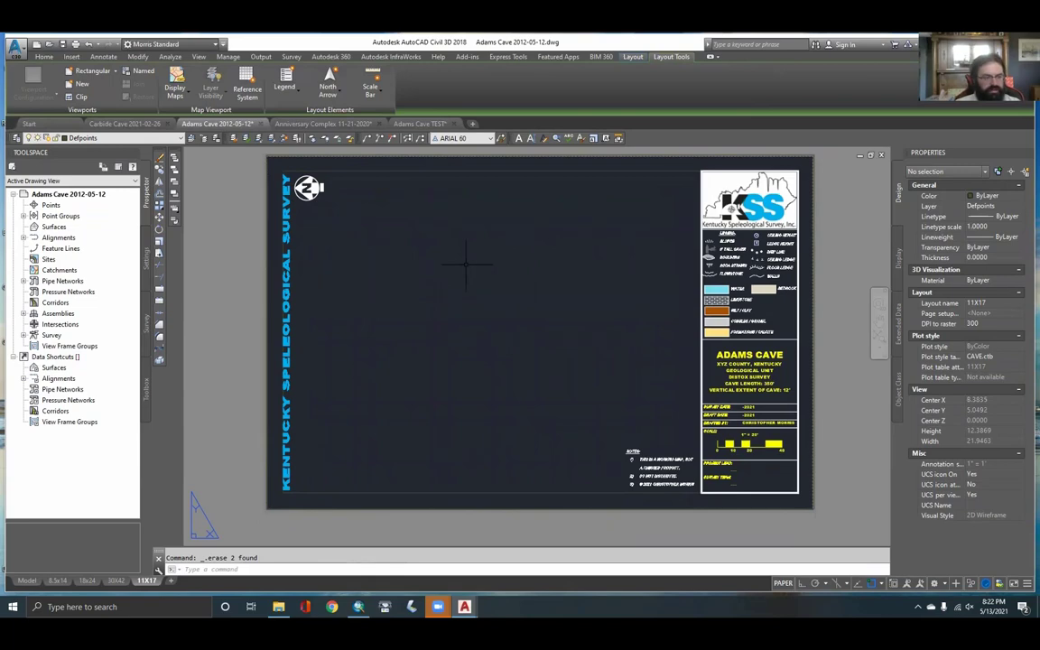
# Create a polygonal viewport with MVIEW, outlining the open sheet area around the north arrow and clear of the notes and title block
pyautogui.scroll(-8, 466, 265)
pyautogui.scroll(6, 529, 236)
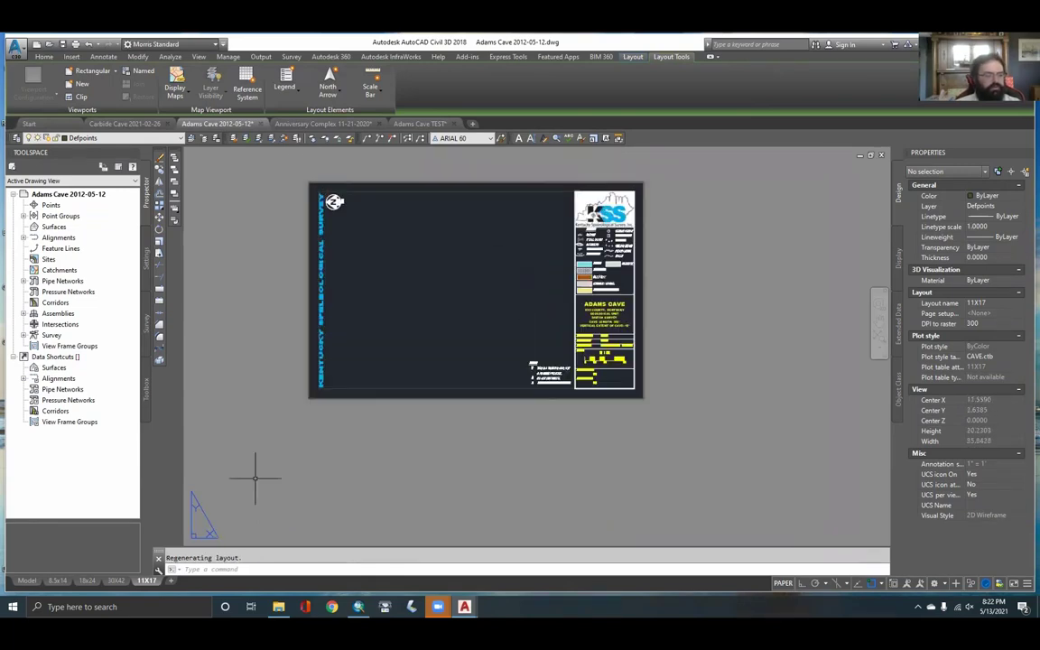
pyautogui.moveTo(429, 246); pyautogui.dragTo(459, 285, button='middle')
pyautogui.scroll(2, 446, 276)
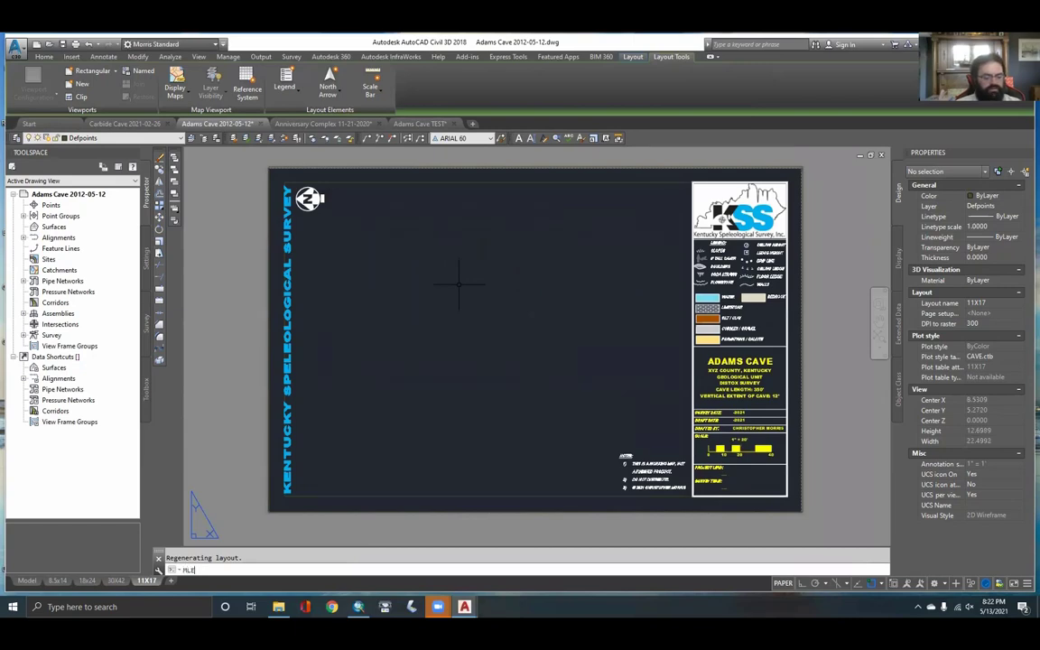
pyautogui.write('ML')
pyautogui.write('IEW')
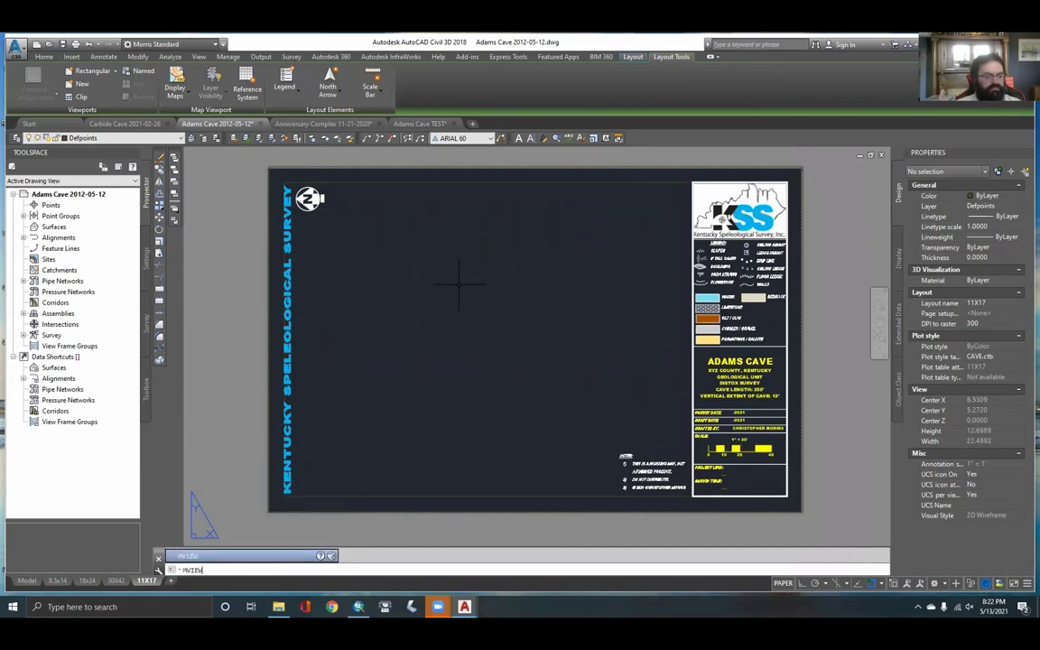
pyautogui.press('Return')
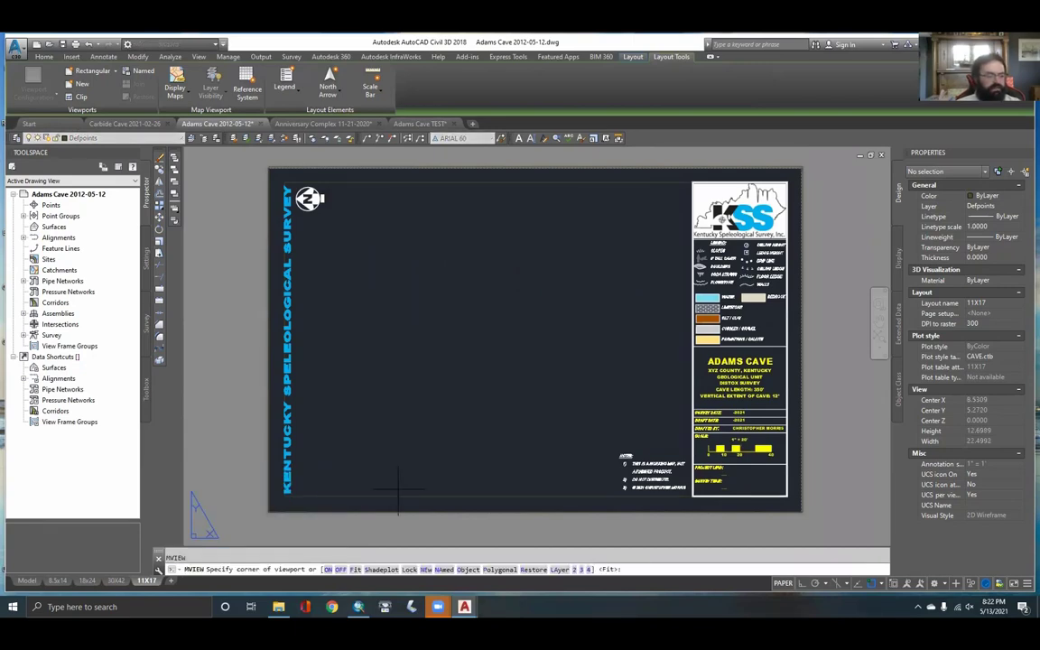
pyautogui.click(501, 571)
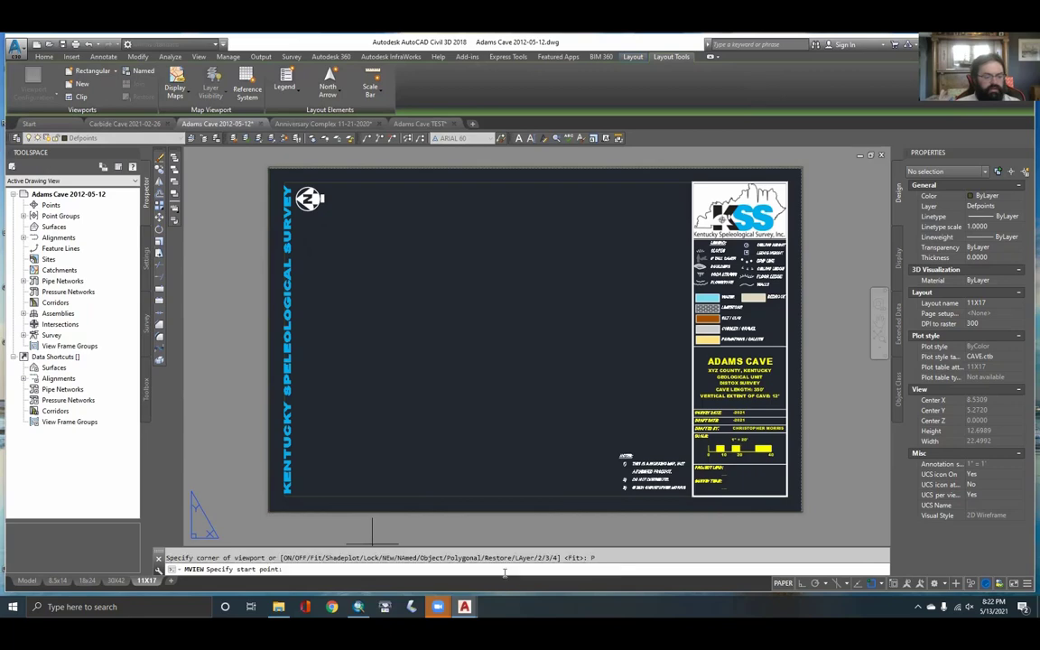
pyautogui.click(334, 190)
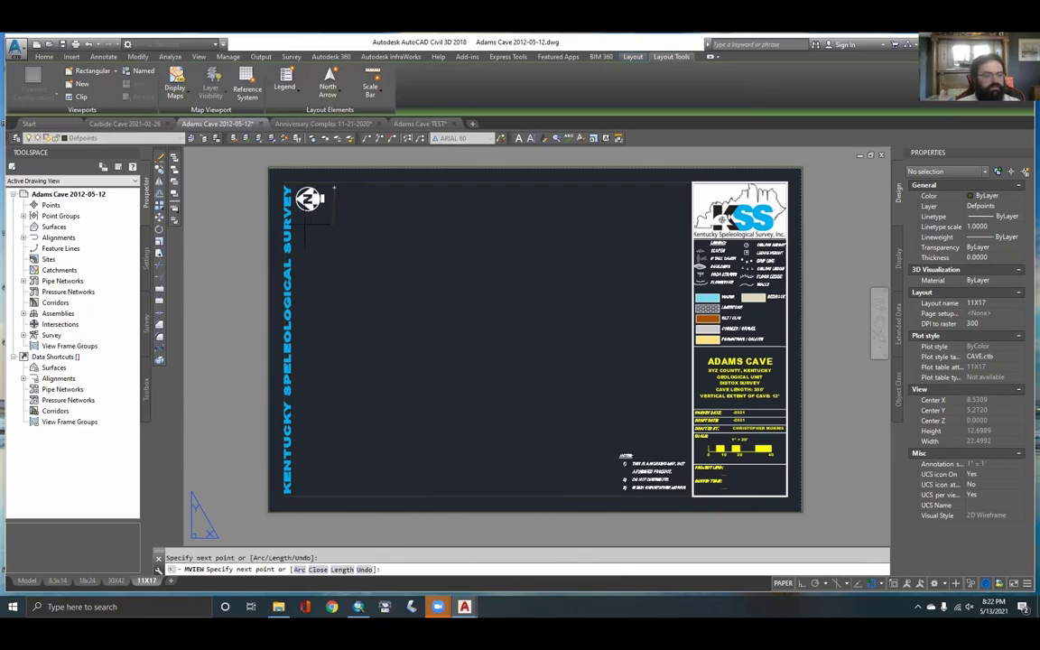
pyautogui.press('F3')
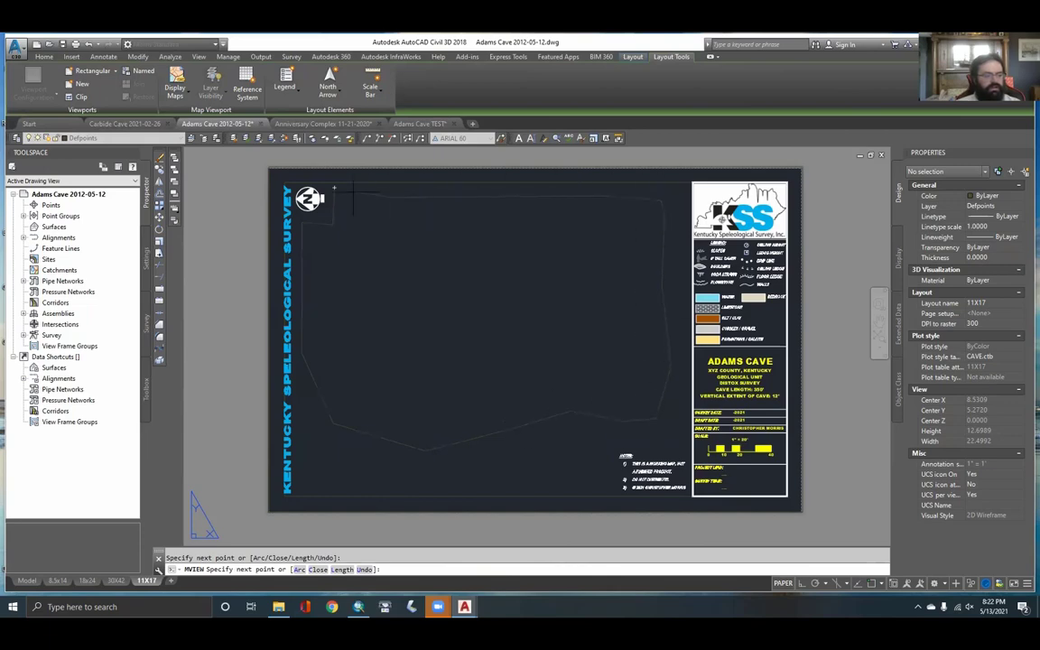
pyautogui.press('Return')
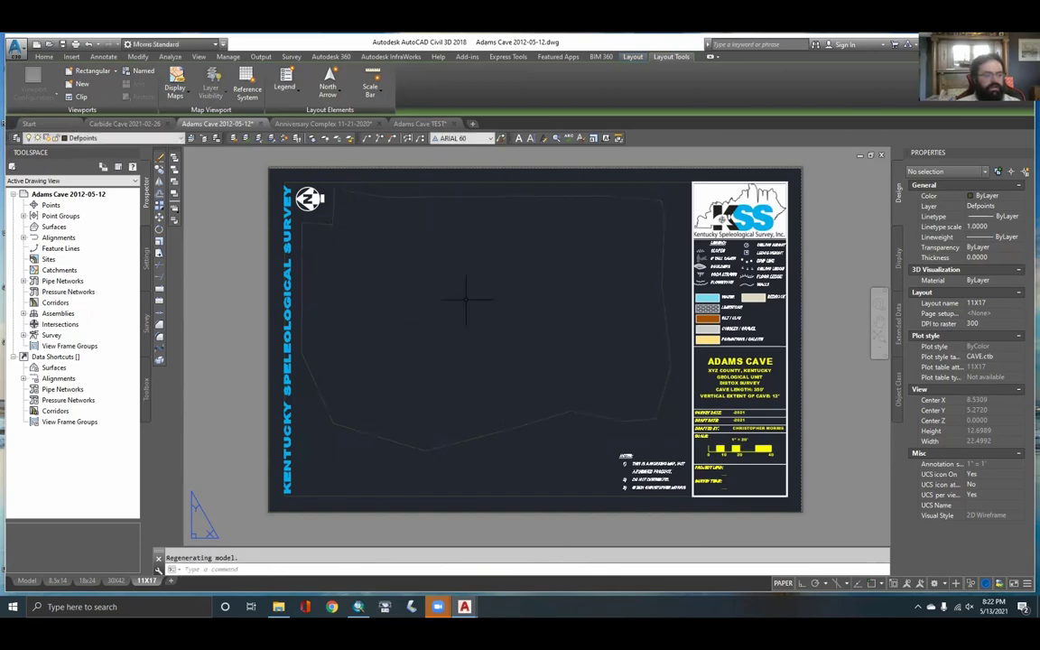
# Activate the new viewport and bring the whole cave plan into view near its middle
pyautogui.doubleClick(467, 299)
pyautogui.middleClick(466, 299)
pyautogui.middleClick(467, 299)
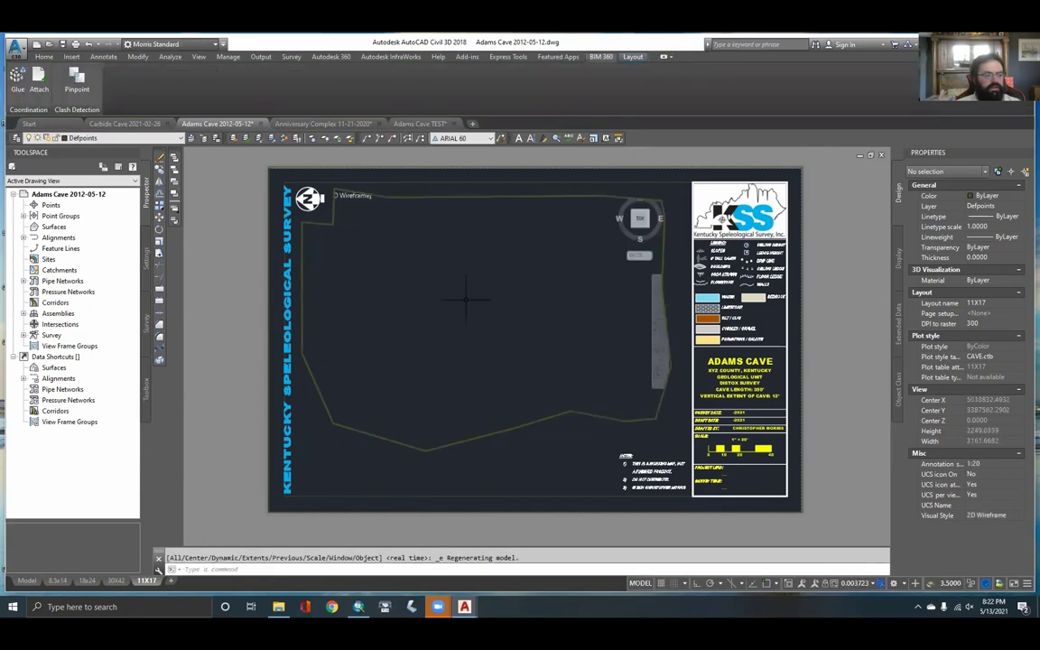
pyautogui.scroll(8, 407, 352)
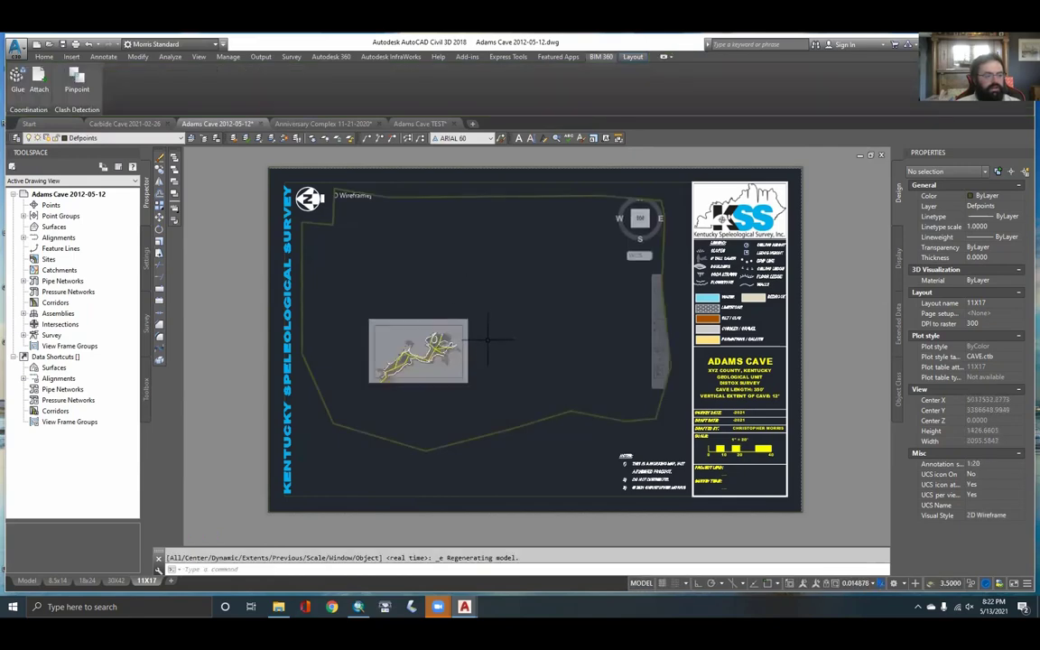
pyautogui.scroll(4, 497, 335)
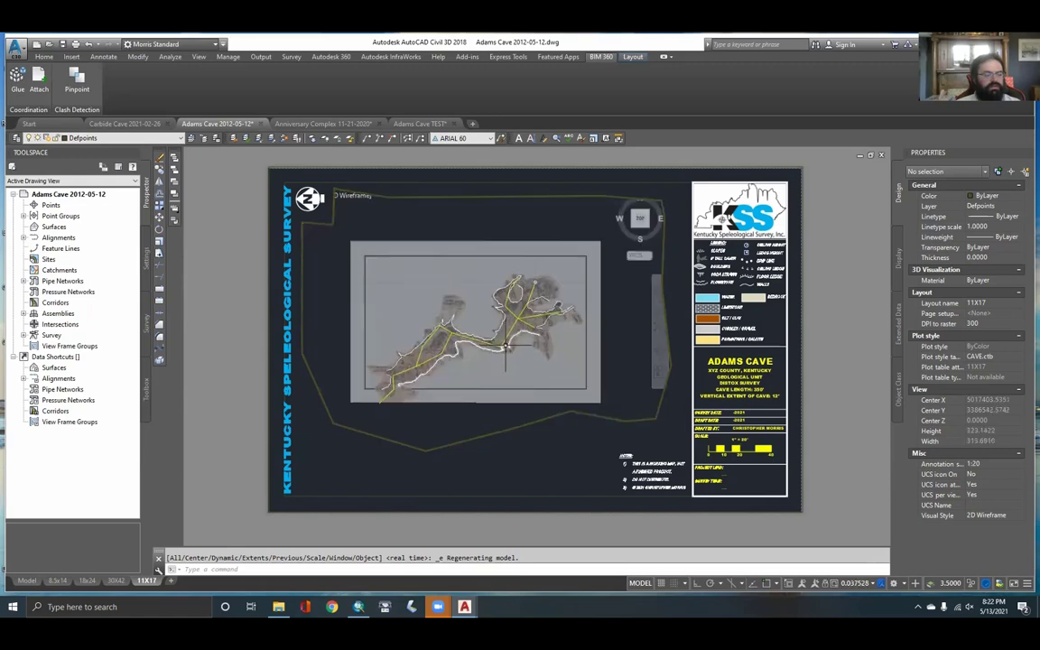
pyautogui.scroll(1, 496, 339)
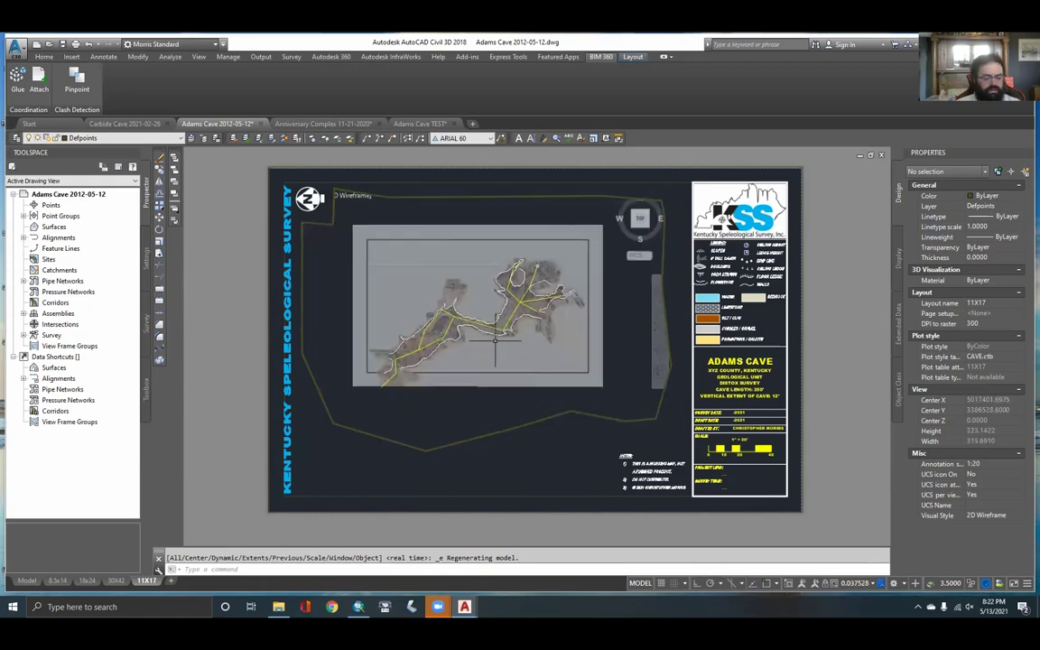
pyautogui.moveTo(500, 339); pyautogui.dragTo(498, 335, button='middle')
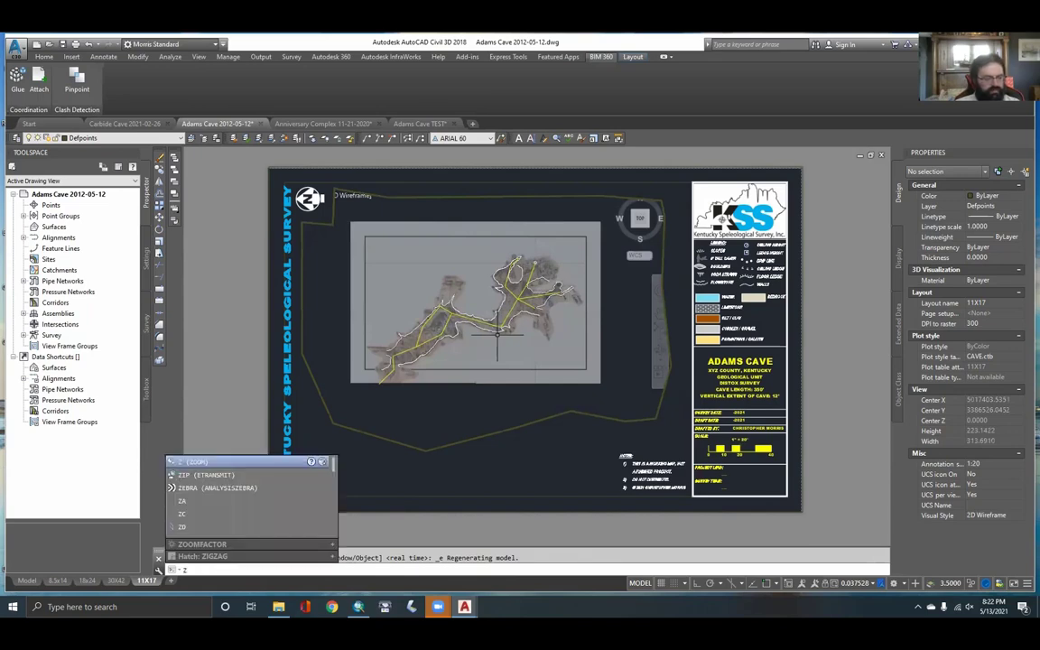
# Zoom the viewport to a scale factor of 1/20XP, recentre the cave plan and return to paper space
pyautogui.press('Return')
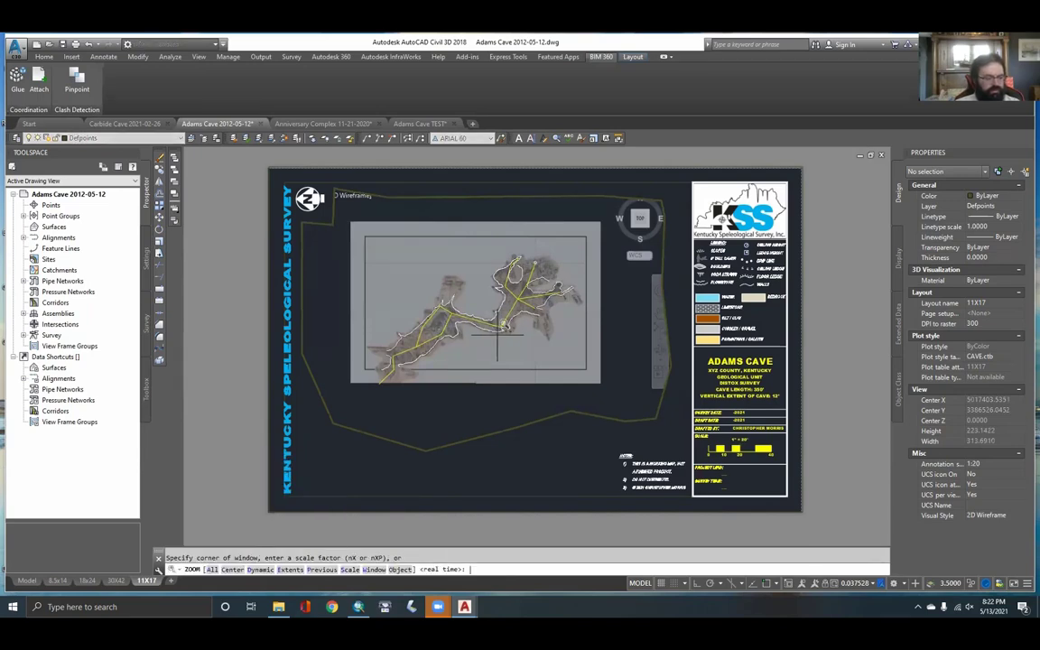
pyautogui.click(350, 569)
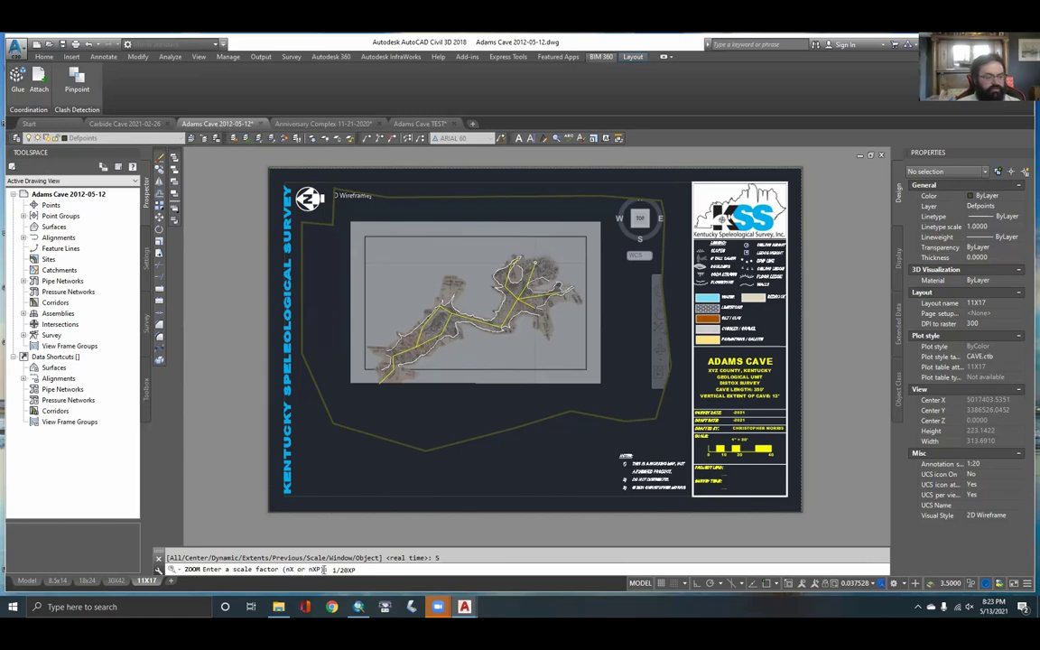
pyautogui.press('Return')
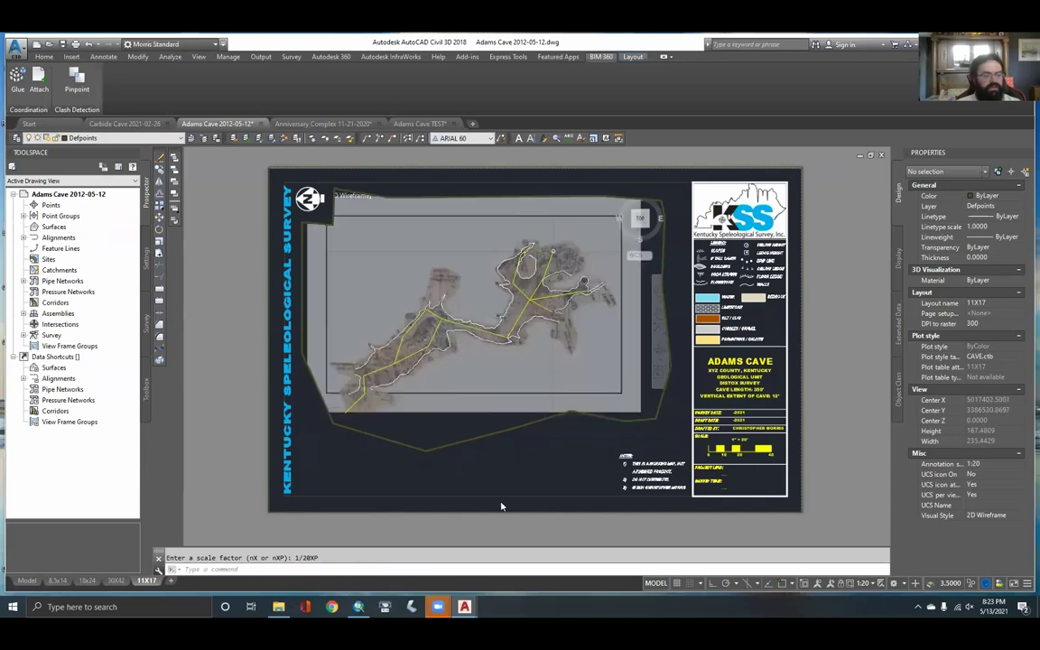
pyautogui.moveTo(495, 360); pyautogui.dragTo(510, 354, button='middle')
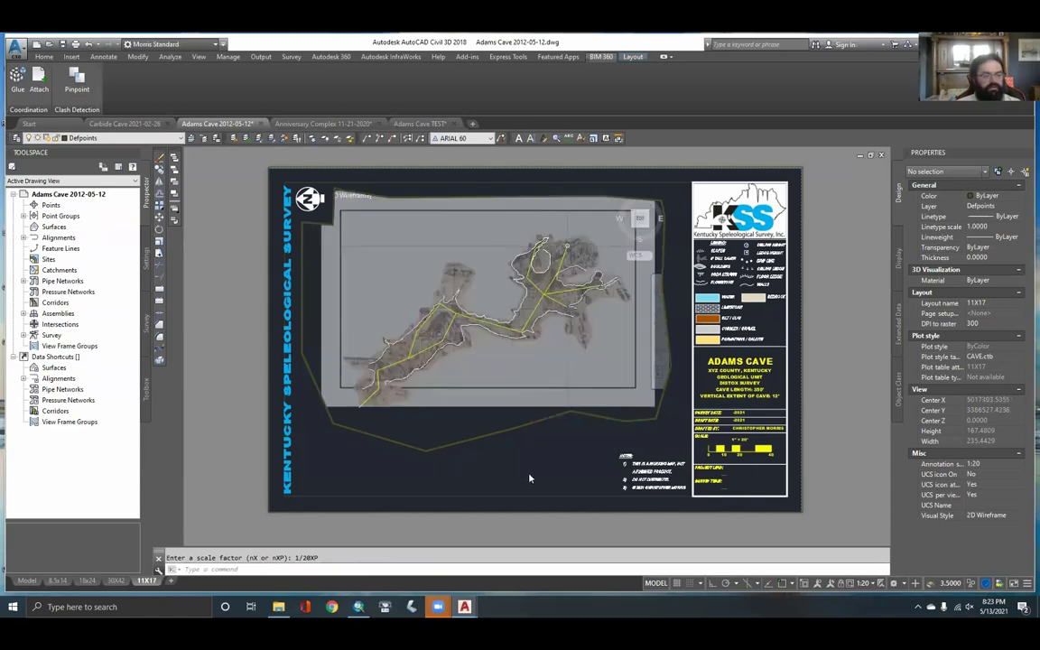
pyautogui.doubleClick(530, 479)
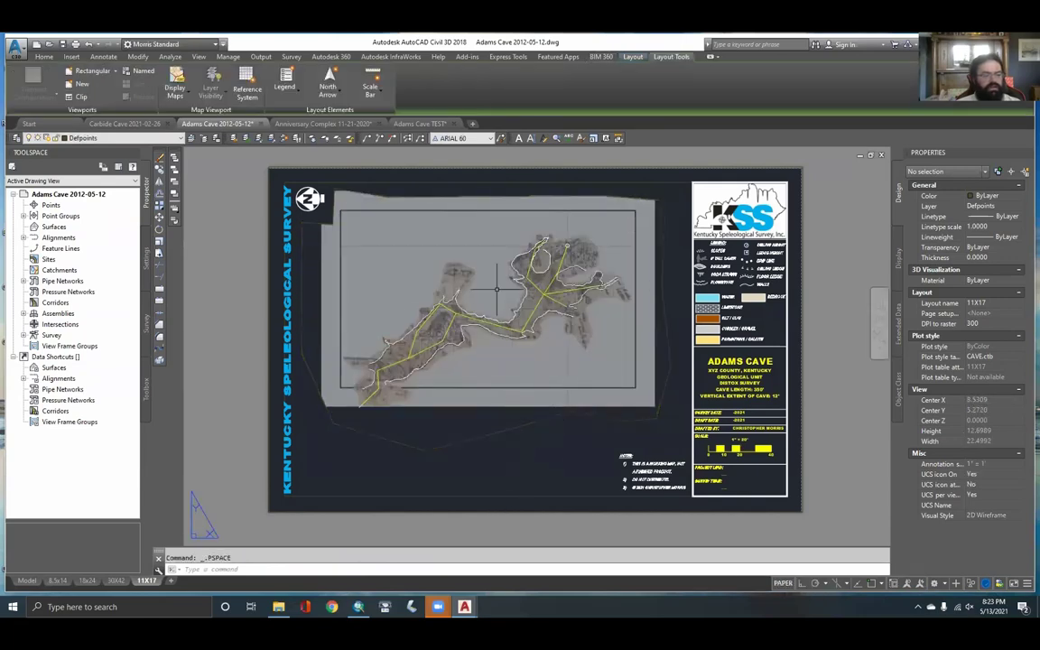
# Select the cave viewport and examine the choices for its standard scale in its properties
pyautogui.scroll(5, 538, 291)
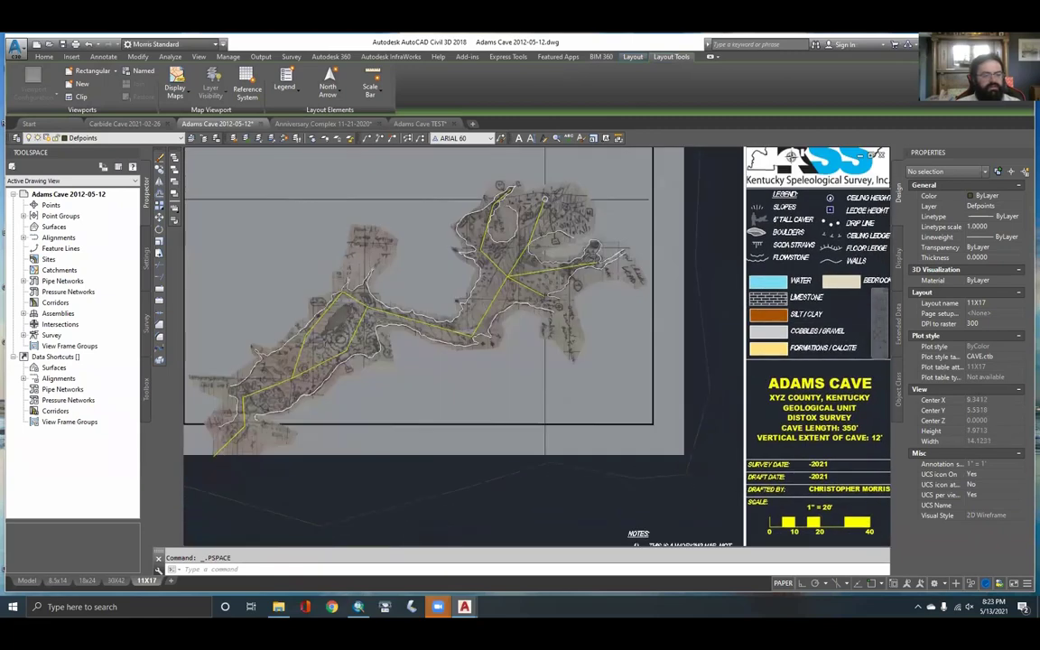
pyautogui.scroll(-2, 588, 308)
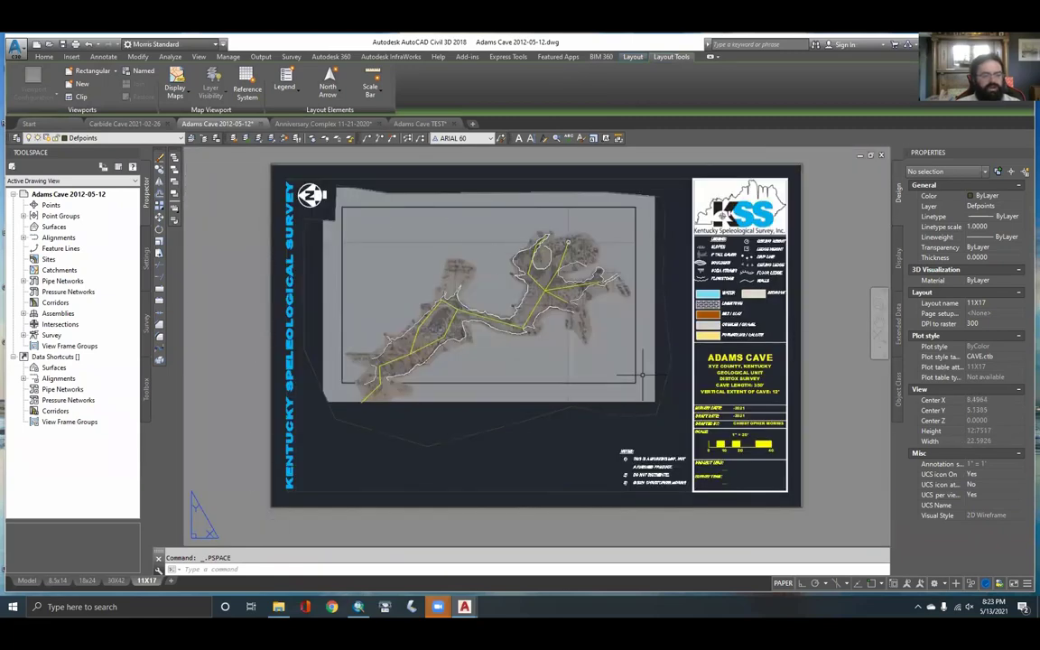
pyautogui.scroll(2, 574, 360)
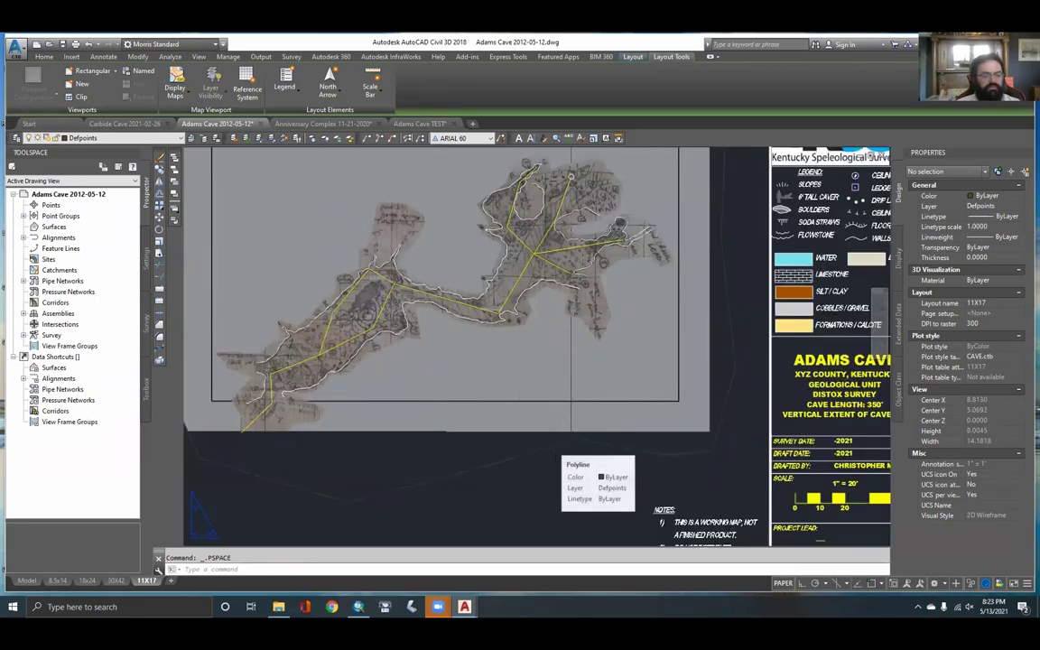
pyautogui.click(554, 443)
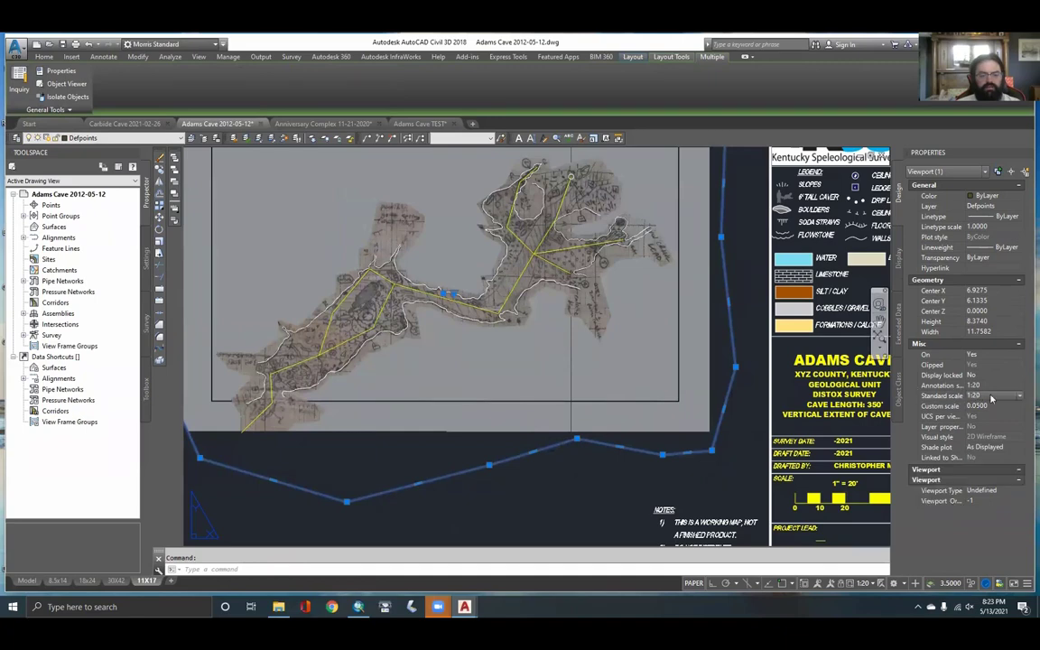
pyautogui.click(992, 398)
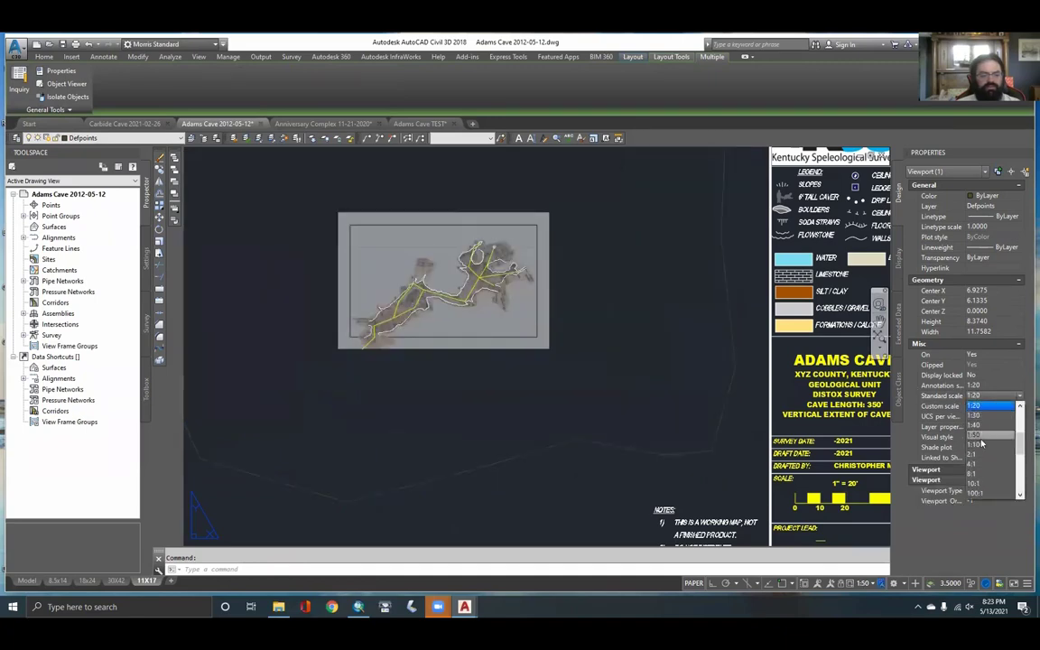
pyautogui.click(987, 399)
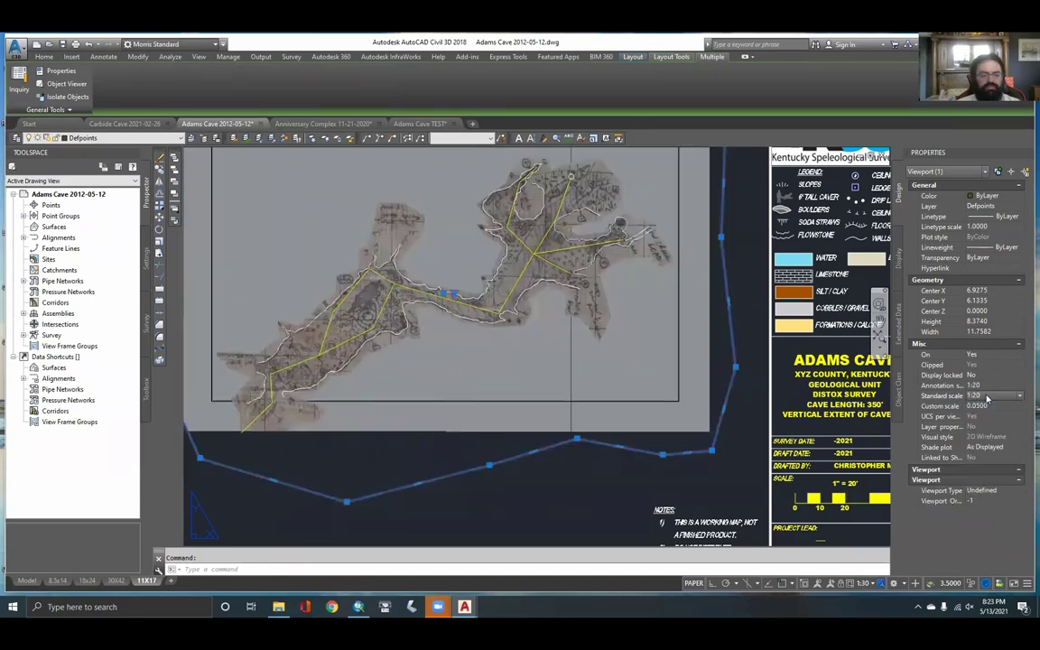
# Set the cave viewport's annotation scale to 1:20 and deselect the viewport
pyautogui.click(991, 398)
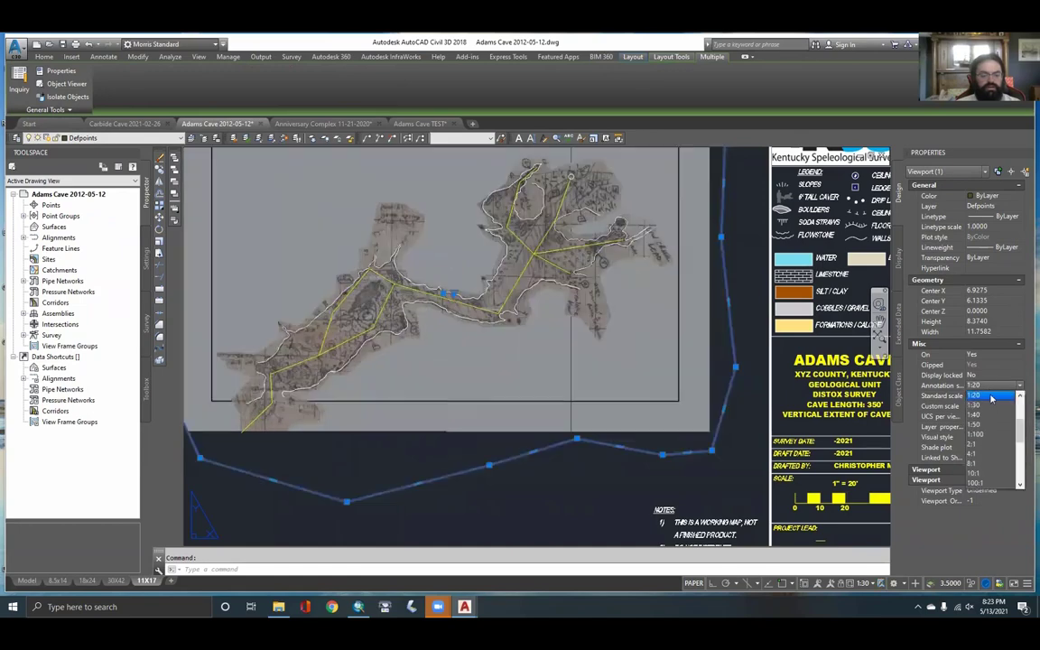
pyautogui.click(989, 397)
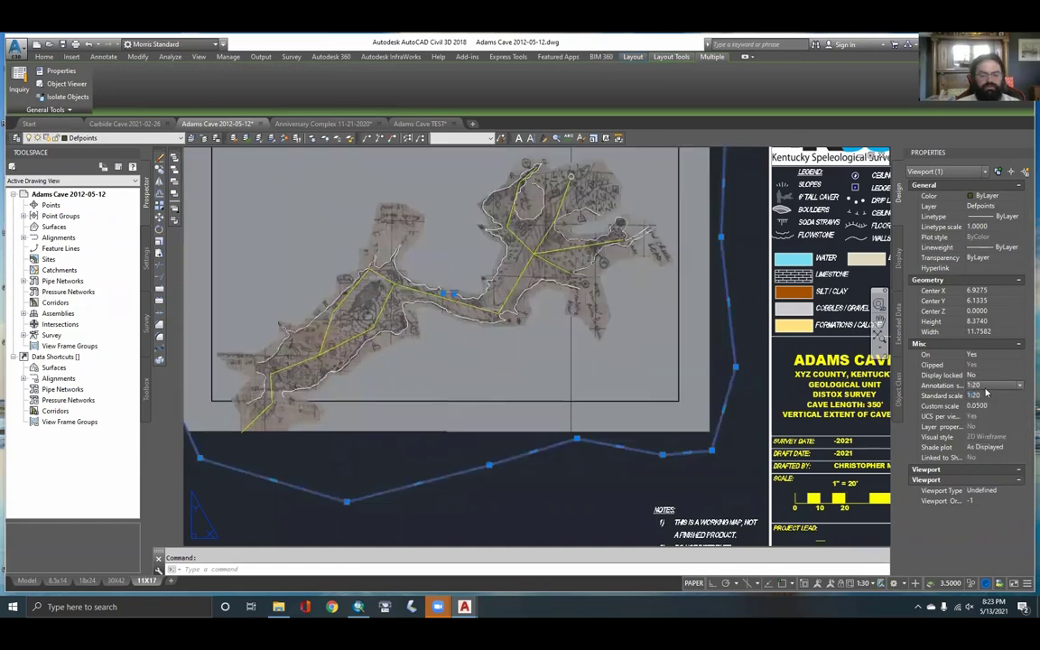
pyautogui.scroll(-3, 619, 415)
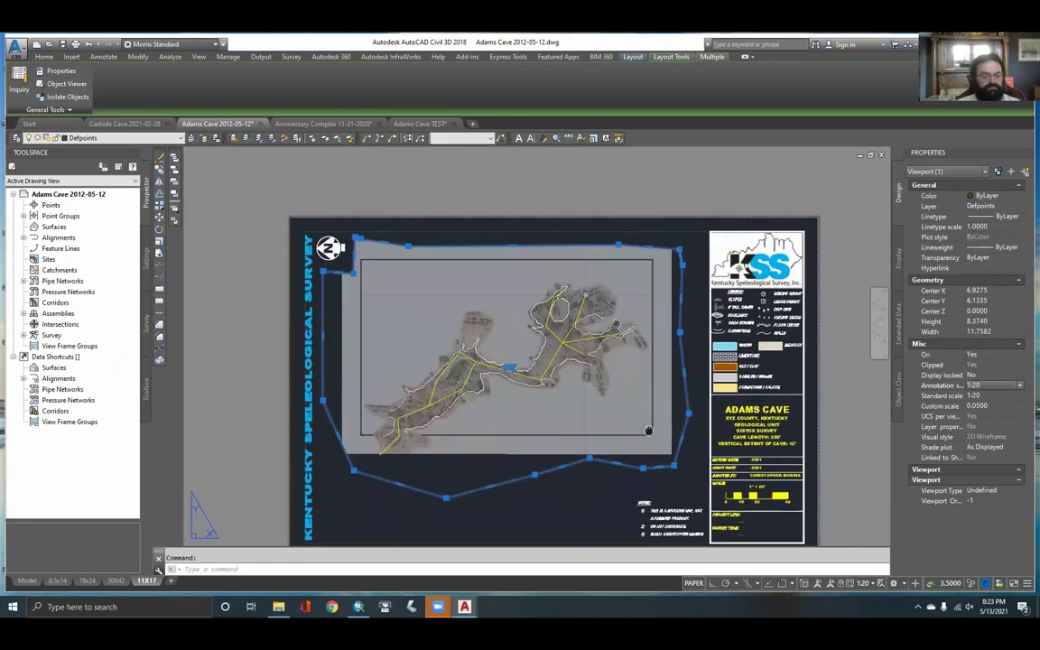
pyautogui.moveTo(648, 430); pyautogui.dragTo(648, 417, button='middle')
pyautogui.moveTo(26, 582)
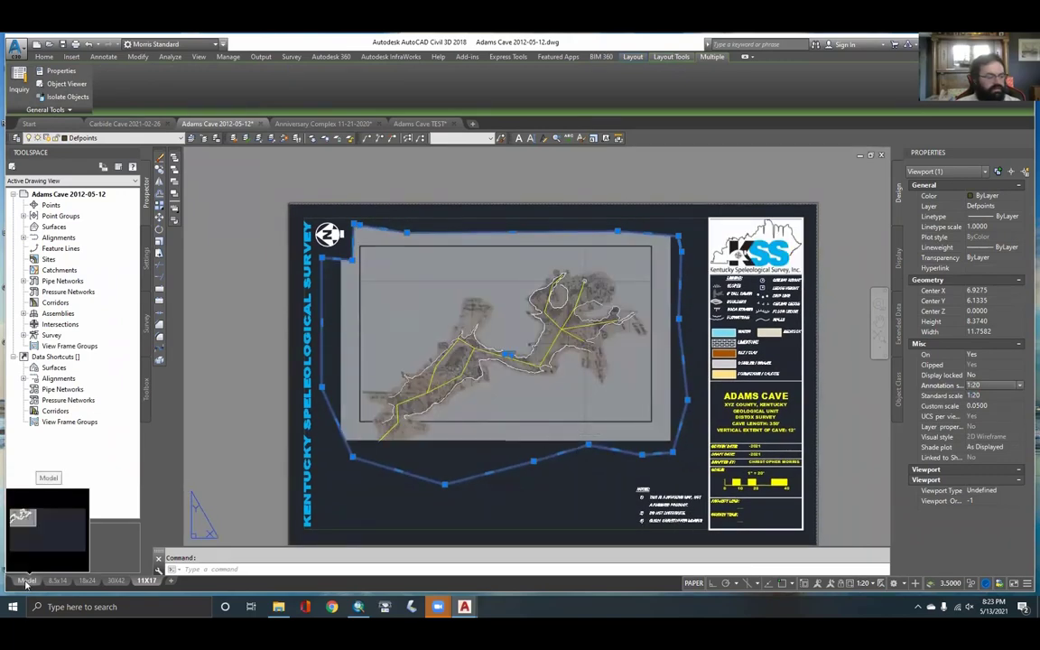
pyautogui.press('Escape')
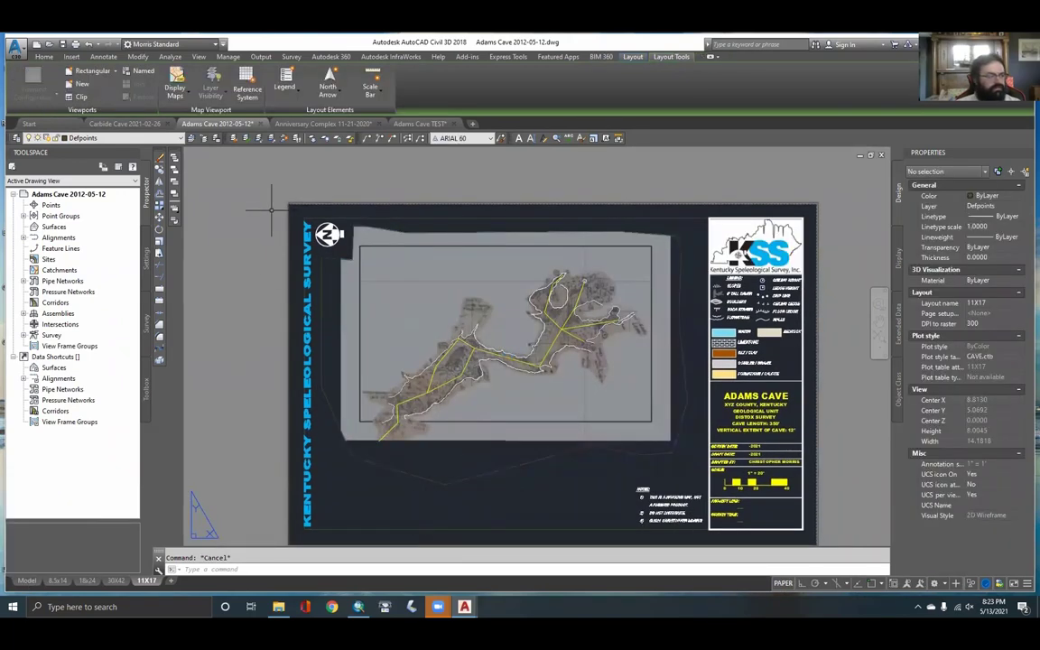
# Switch to model space and examine the traced passage walls against the scanned sketch in the western part of the cave
pyautogui.click(27, 581)
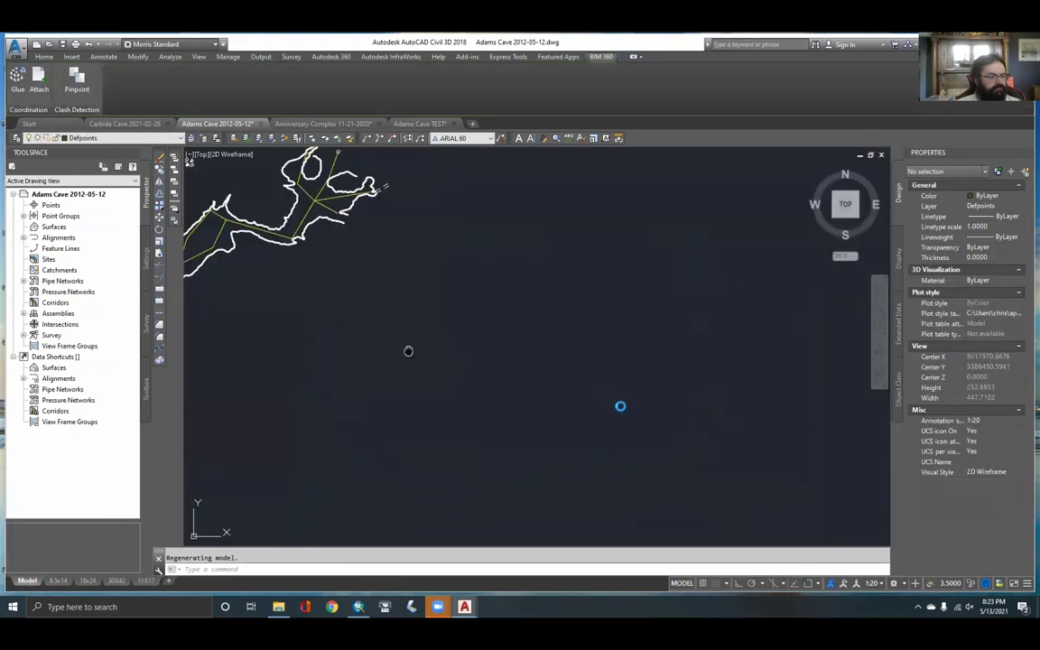
pyautogui.scroll(5, 348, 325)
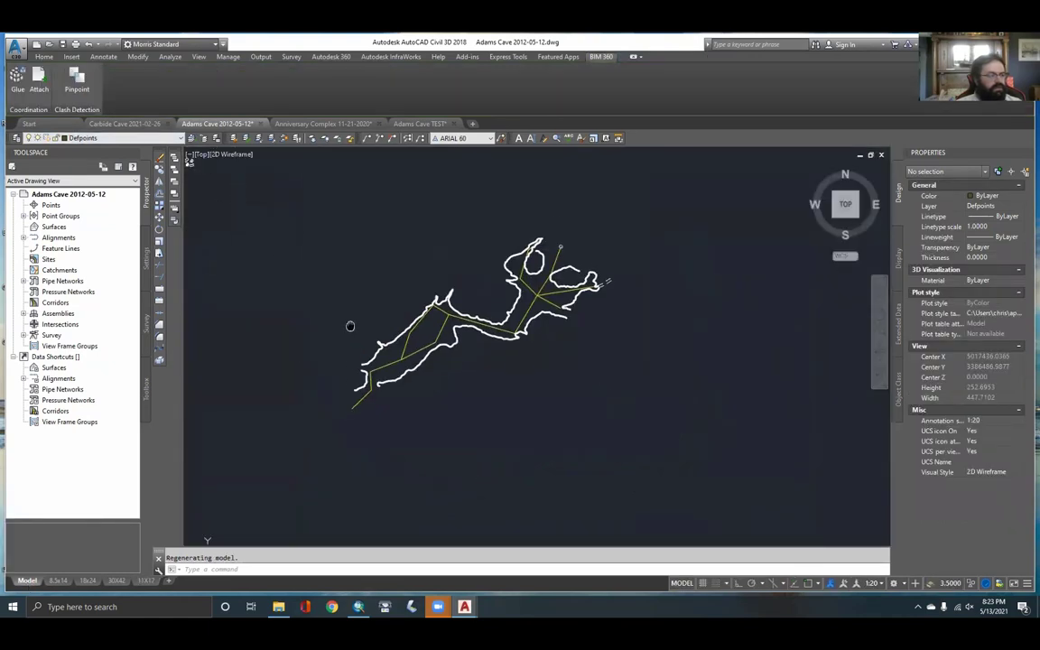
pyautogui.scroll(2, 462, 343)
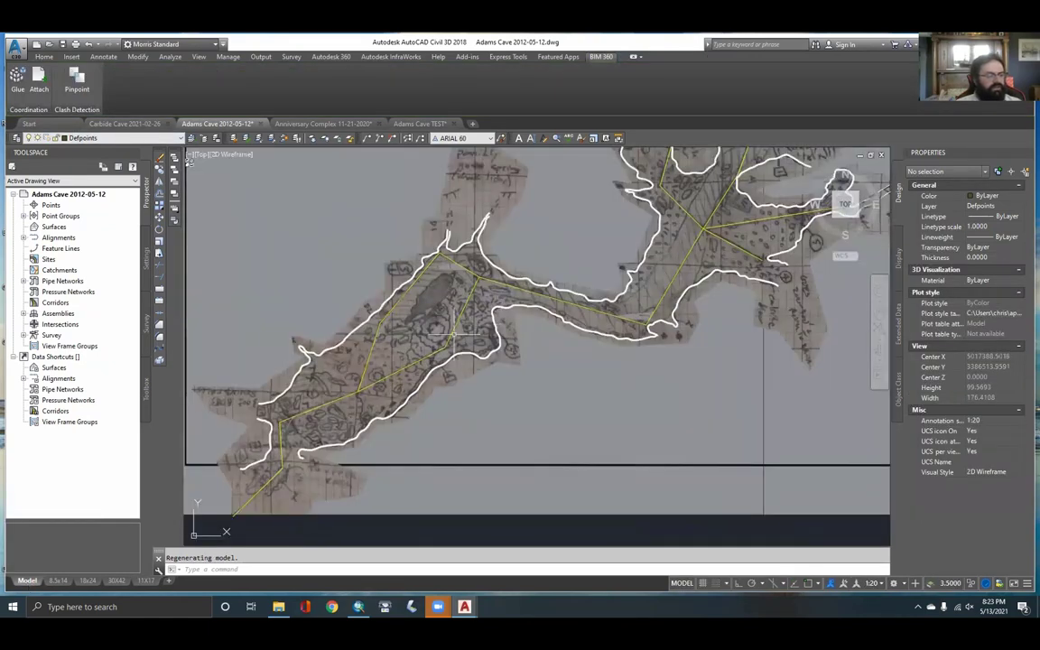
pyautogui.scroll(2, 460, 334)
pyautogui.scroll(-1, 483, 326)
pyautogui.moveTo(483, 326); pyautogui.dragTo(596, 311, button='middle')
pyautogui.scroll(-1, 534, 290)
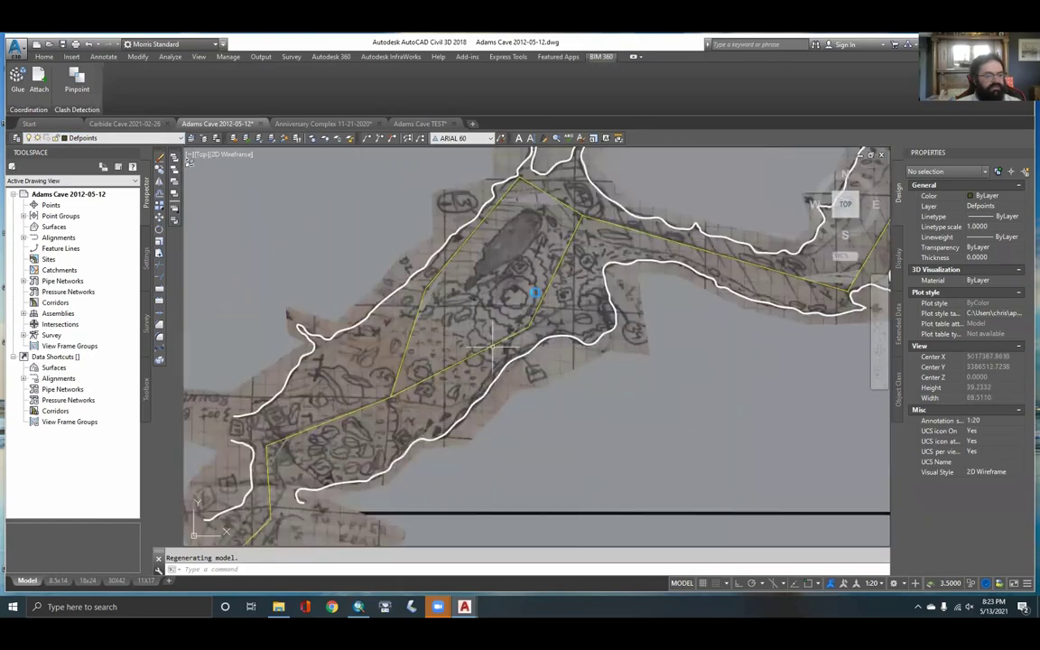
pyautogui.moveTo(534, 290); pyautogui.dragTo(593, 240, button='middle')
pyautogui.scroll(-2, 587, 262)
pyautogui.moveTo(689, 263); pyautogui.dragTo(493, 332, button='middle')
# Find the library of map symbols and height tags drawn away from the cave plan and view its numbered tags up close
pyautogui.scroll(-4, 495, 332)
pyautogui.scroll(-1, 576, 314)
pyautogui.moveTo(576, 313)
pyautogui.mouseDown(button='middle')
pyautogui.moveTo(389, 415)
pyautogui.moveTo(401, 426)
pyautogui.mouseUp(button='middle')
pyautogui.scroll(-1, 434, 379)
pyautogui.scroll(-2, 476, 358)
pyautogui.scroll(8, 645, 250)
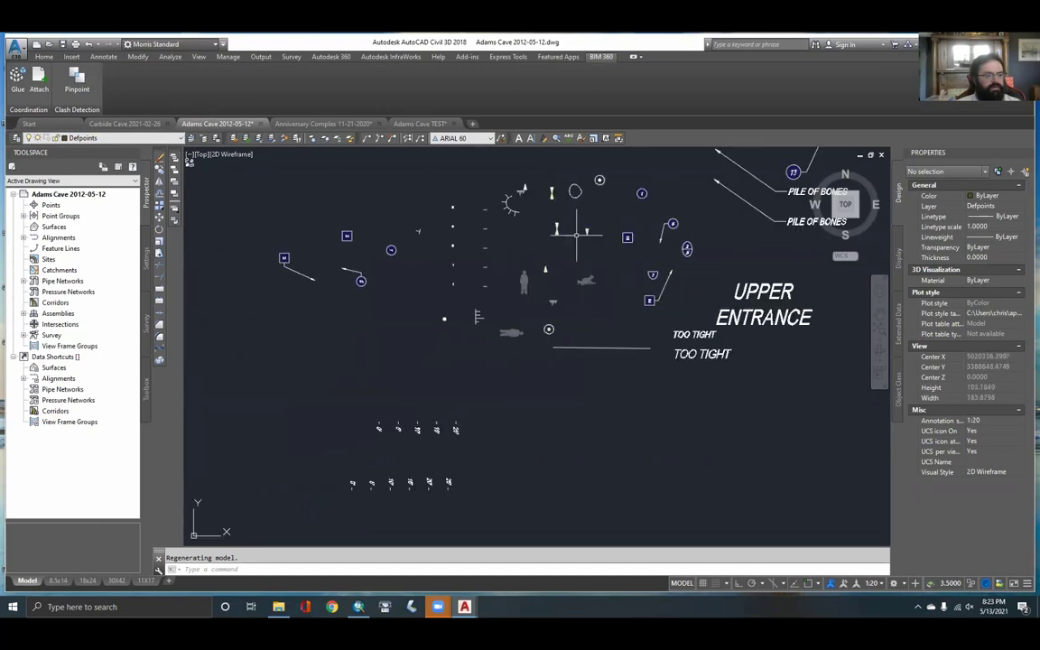
pyautogui.moveTo(644, 254); pyautogui.dragTo(612, 308, button='middle')
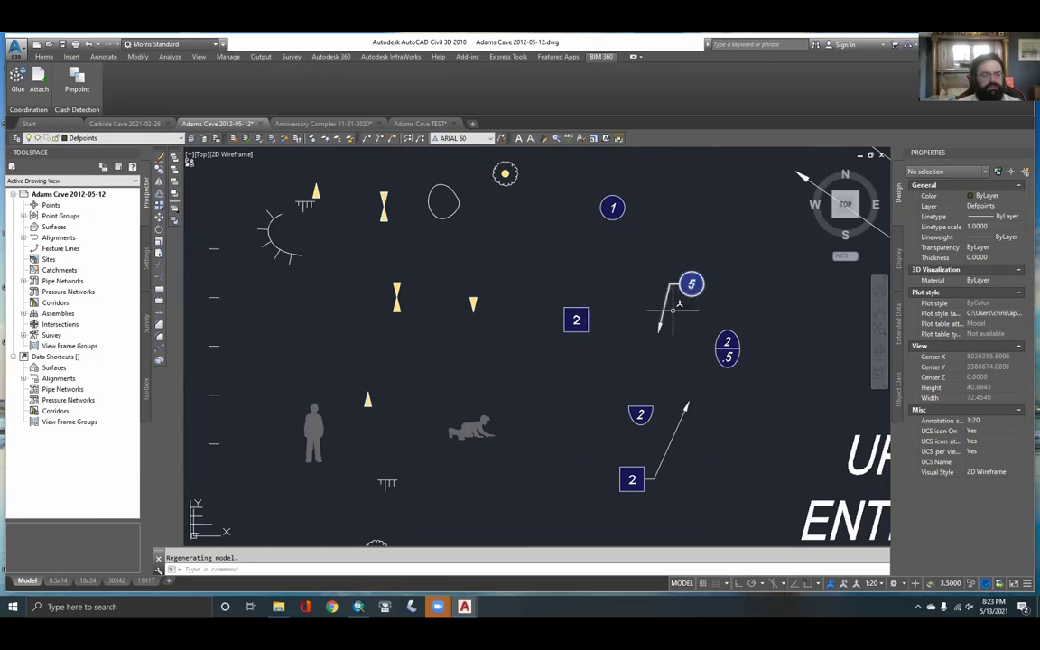
pyautogui.write('c')
pyautogui.press('Return')
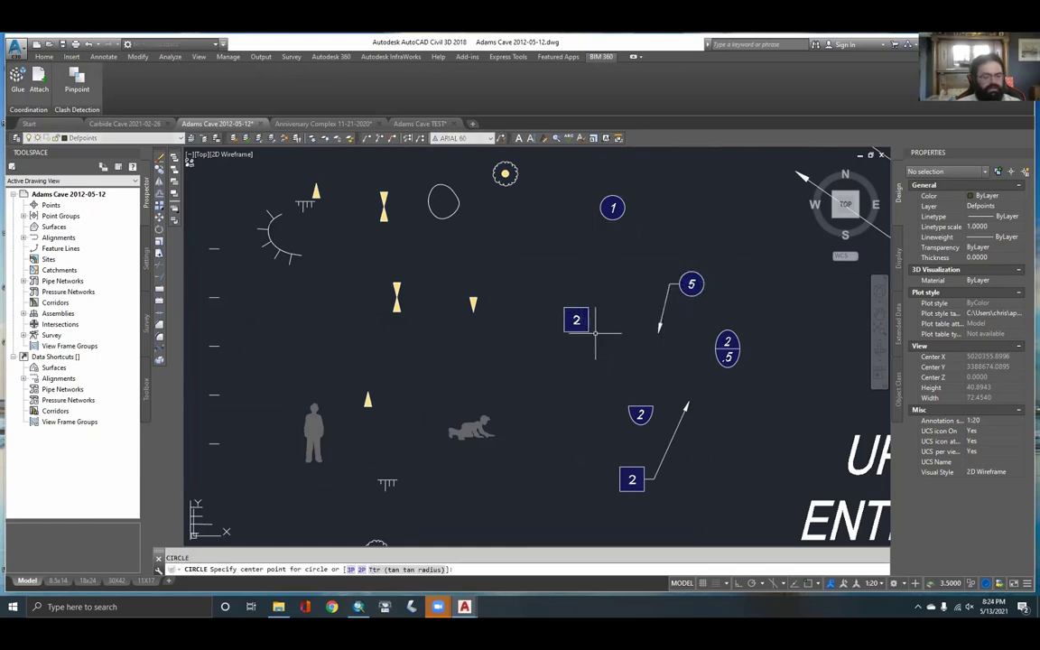
pyautogui.press('Escape')
# Copy the square tag numbered 2 without a leader from the symbol library onto the sketch's boxed 3 in the cave's northeast room
pyautogui.write('co')
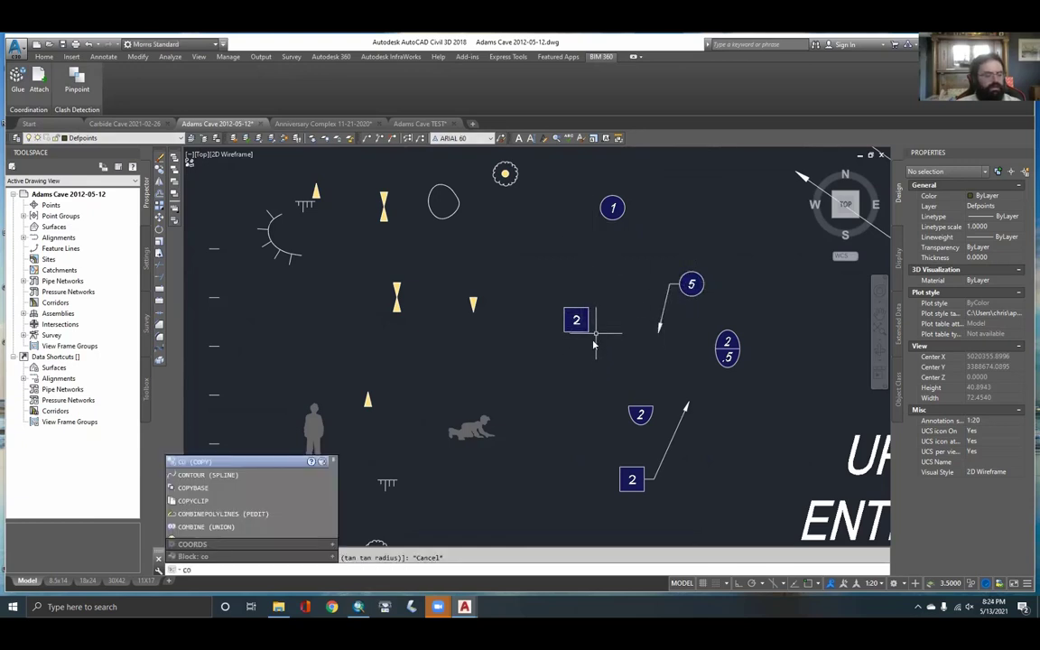
pyautogui.press('Return')
pyautogui.click(607, 347)
pyautogui.click(561, 302)
pyautogui.press('Return')
pyautogui.click(576, 319)
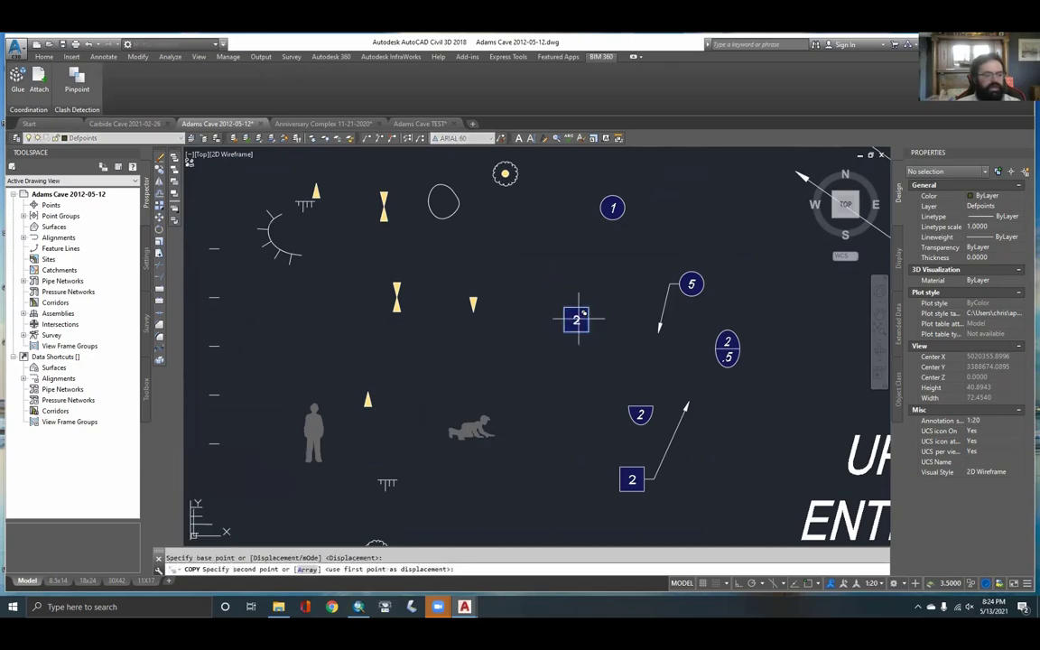
pyautogui.scroll(-10, 645, 247)
pyautogui.moveTo(501, 340); pyautogui.dragTo(592, 269, button='middle')
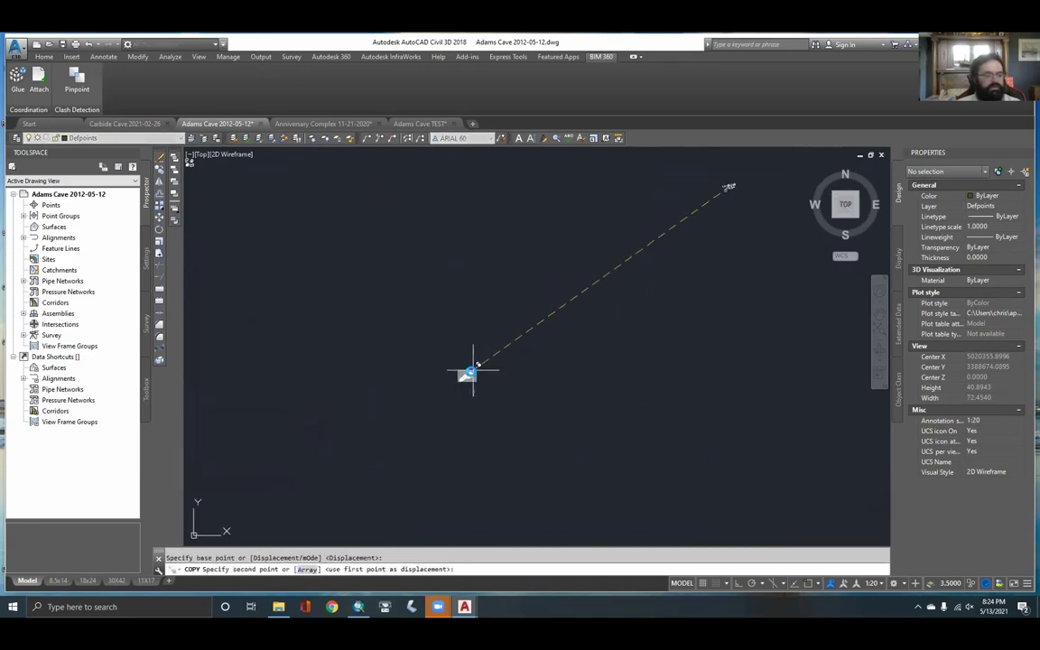
pyautogui.scroll(8, 472, 370)
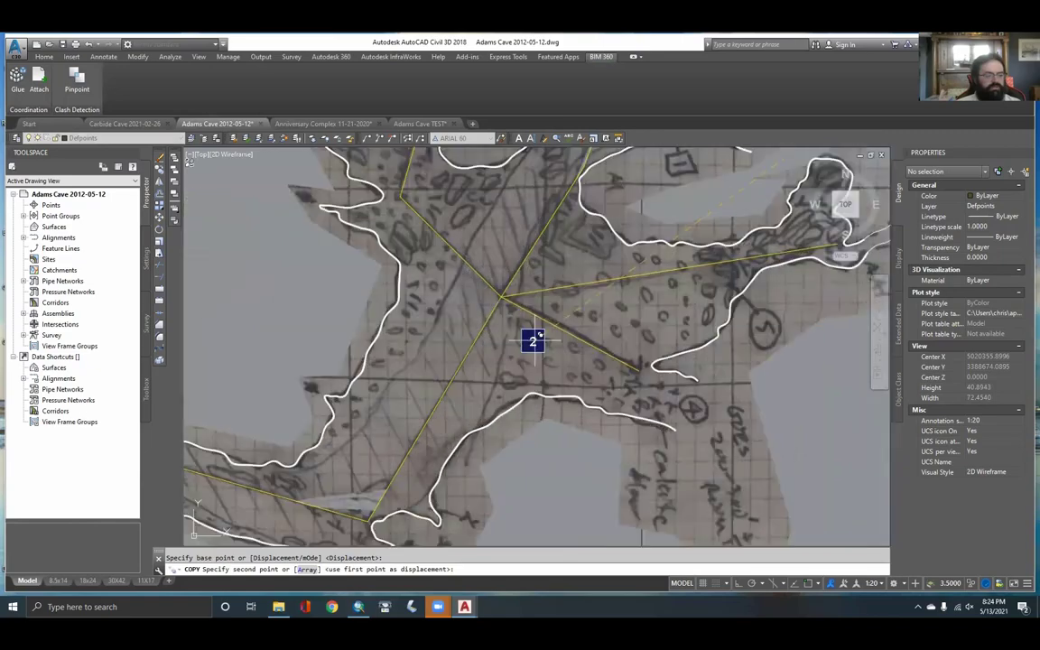
pyautogui.moveTo(532, 360); pyautogui.dragTo(550, 335, button='middle')
pyautogui.moveTo(602, 309)
pyautogui.mouseDown(button='middle')
pyautogui.moveTo(582, 371)
pyautogui.moveTo(518, 426)
pyautogui.mouseUp(button='middle')
pyautogui.moveTo(613, 235); pyautogui.dragTo(578, 318, button='middle')
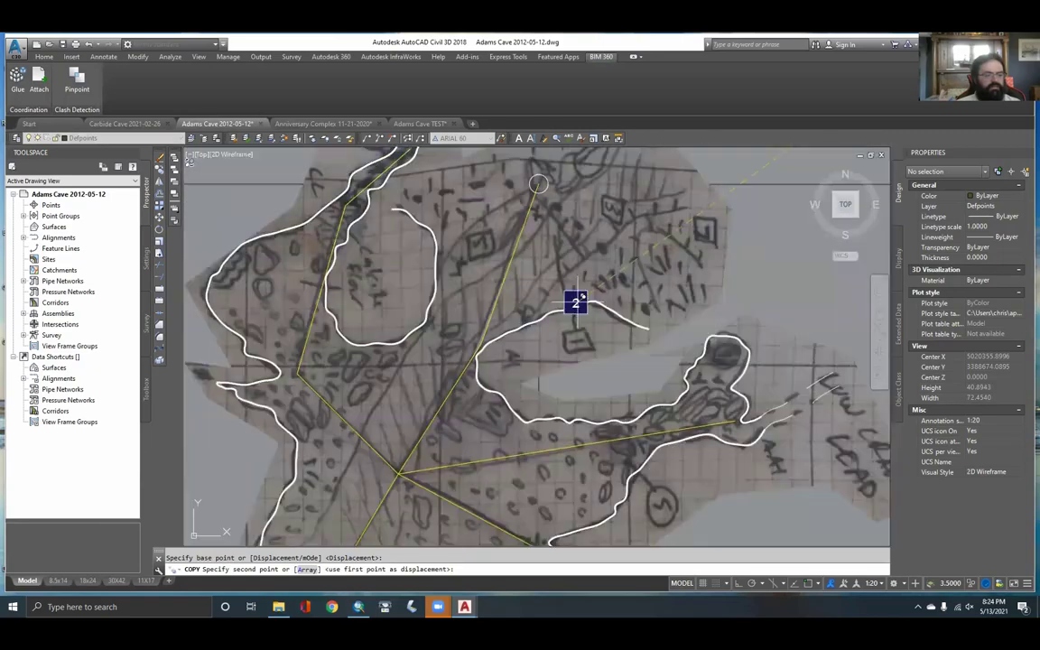
pyautogui.click(618, 206)
pyautogui.press('Return')
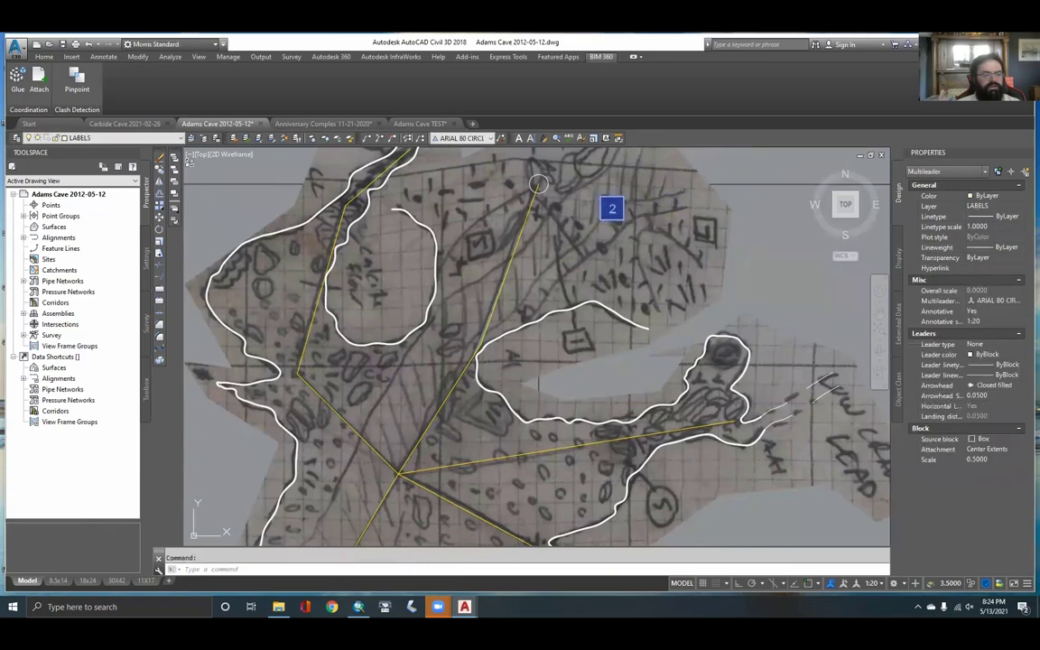
# Change the copied square tag's number to 3 and deselect it
pyautogui.doubleClick(612, 208)
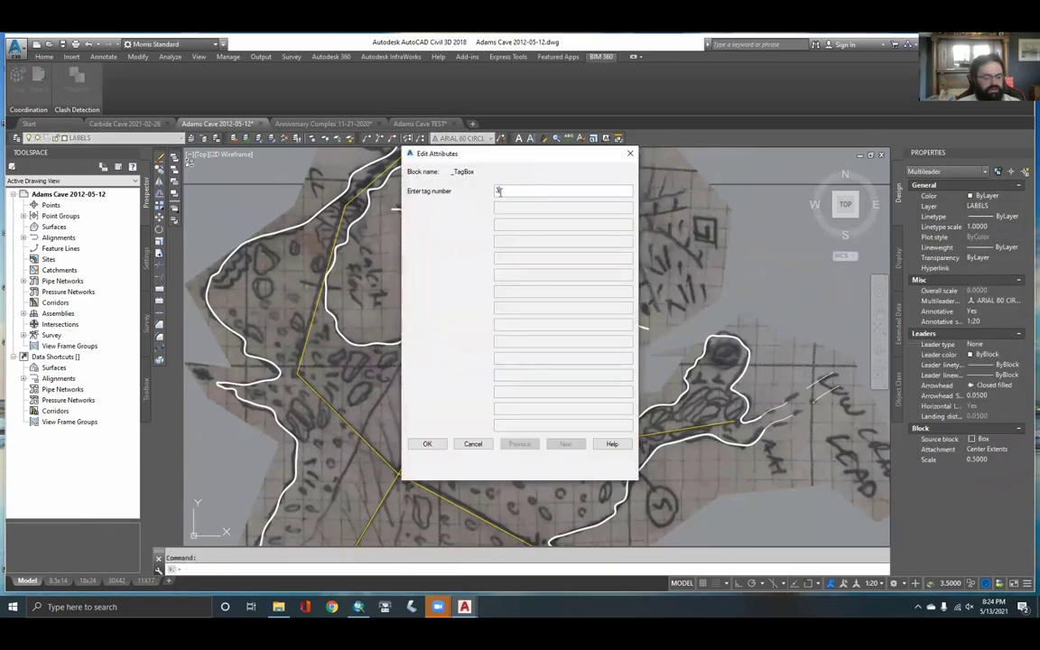
pyautogui.click(428, 444)
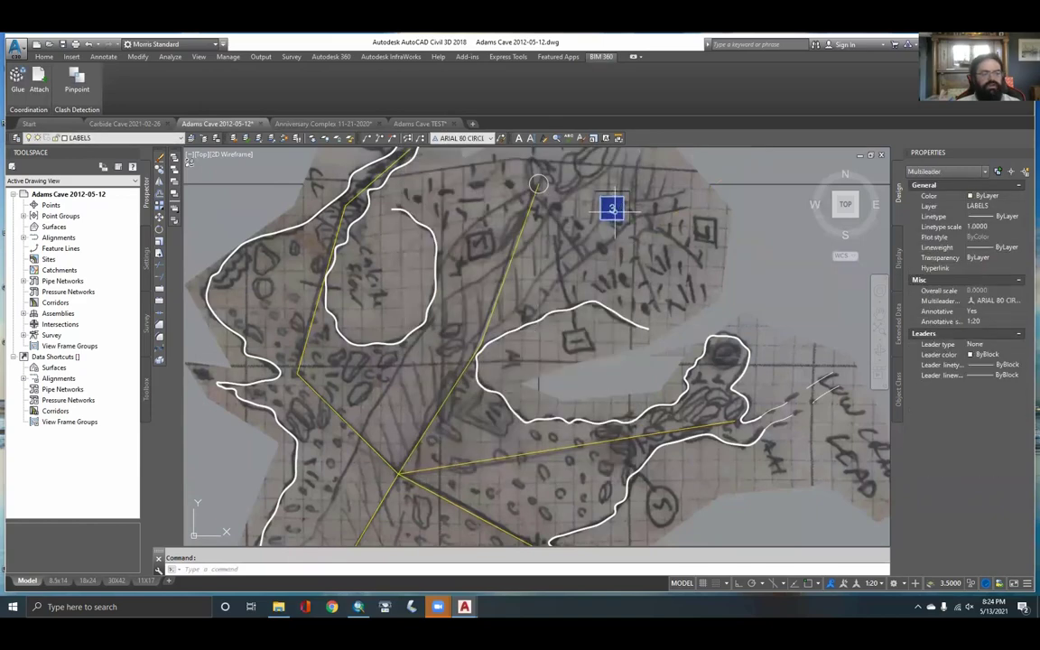
pyautogui.press('Escape')
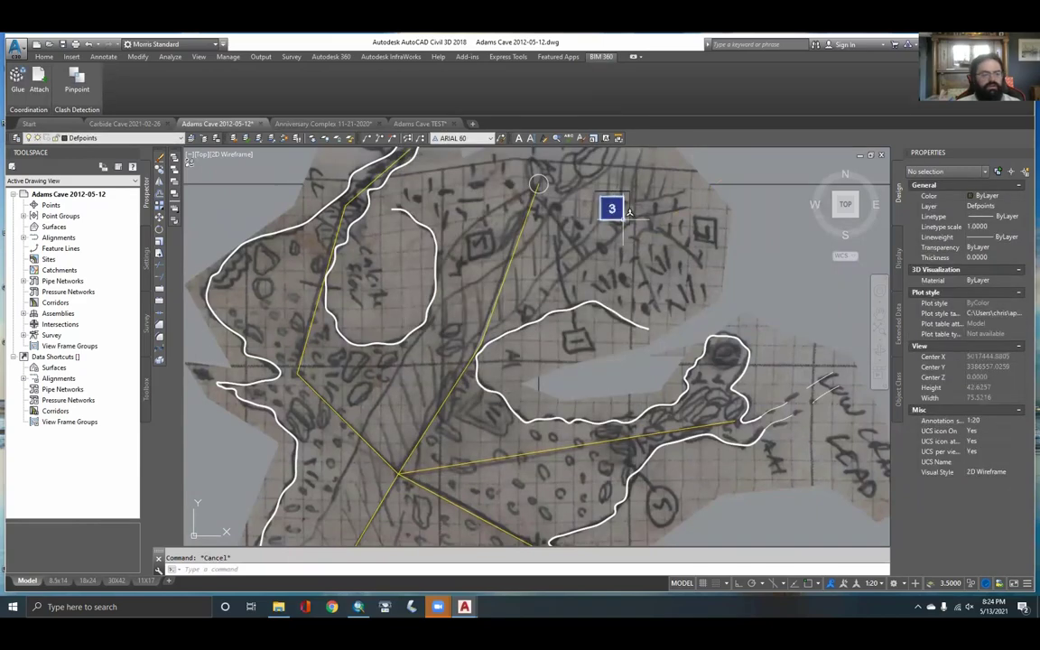
pyautogui.write('c')
pyautogui.press('Return')
pyautogui.press('Escape')
# Copy the square 3 tag to the sketched boxes at the room's eastern edge and west of the survey line, and just east of that line
pyautogui.write('c')
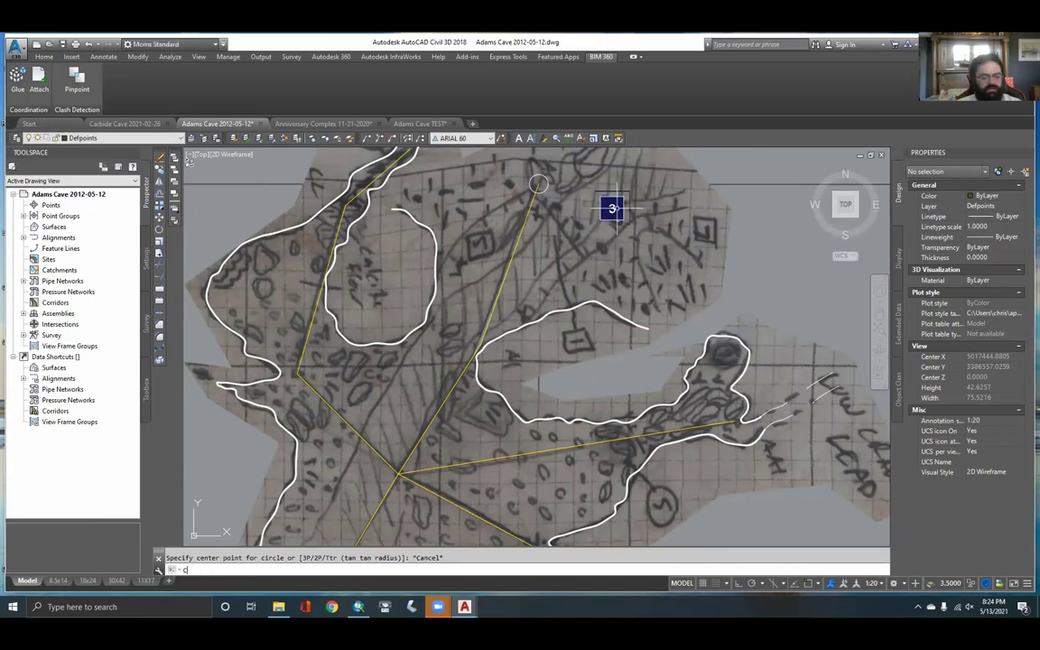
pyautogui.write('t o')
pyautogui.press('Return')
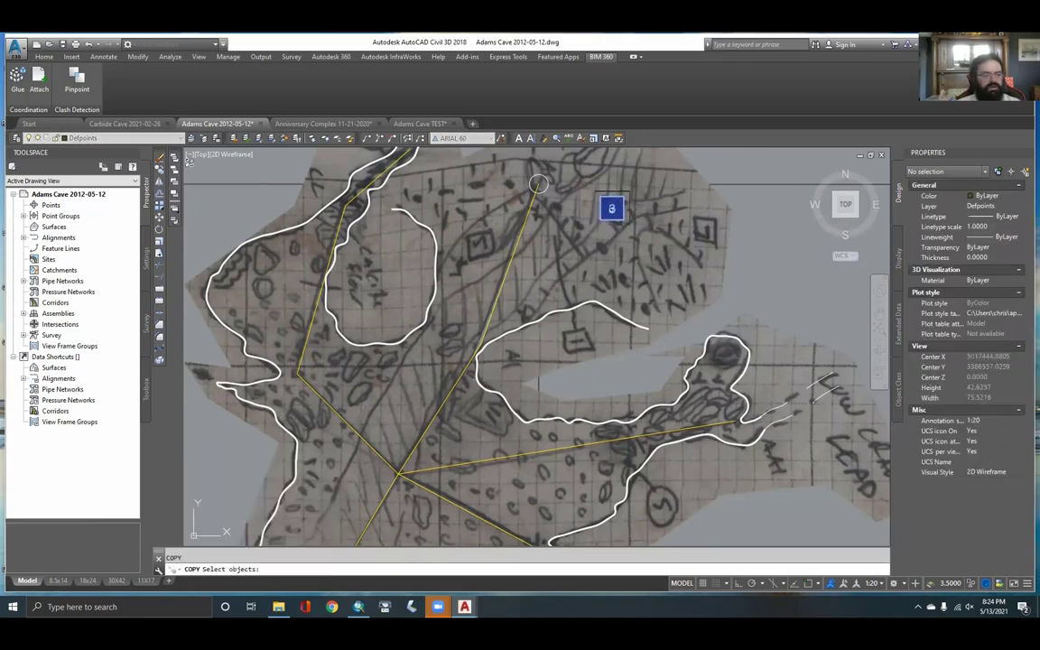
pyautogui.press('Return')
pyautogui.click(613, 208)
pyautogui.click(709, 229)
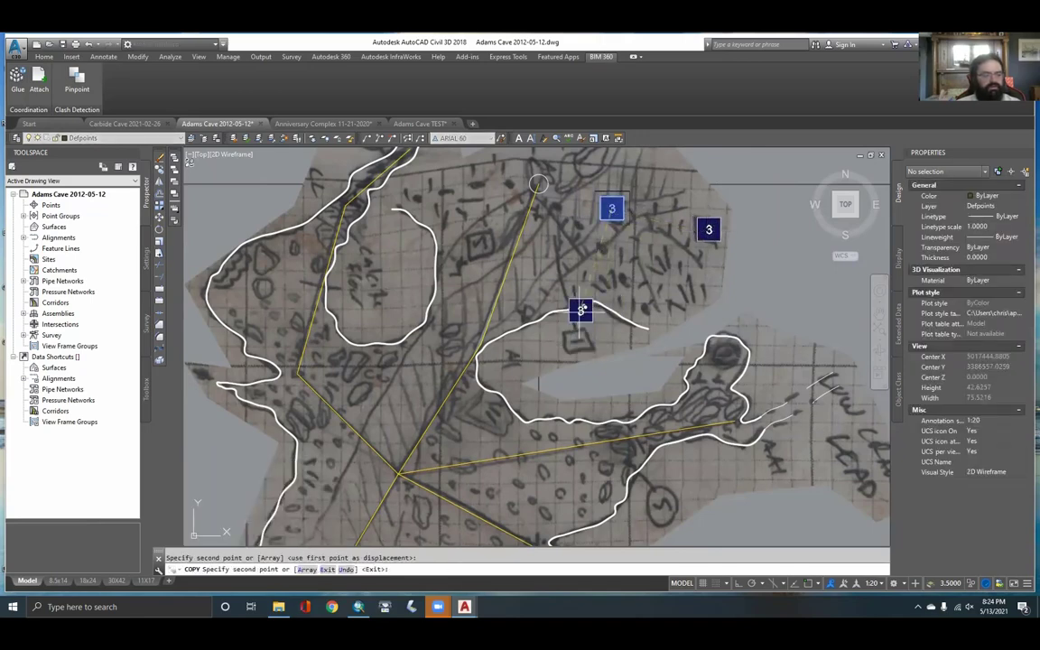
pyautogui.click(473, 241)
pyautogui.click(550, 245)
pyautogui.press('Return')
# Renumber the square tag just east of the survey line as 1 and the easternmost square tag as 7
pyautogui.doubleClick(548, 244)
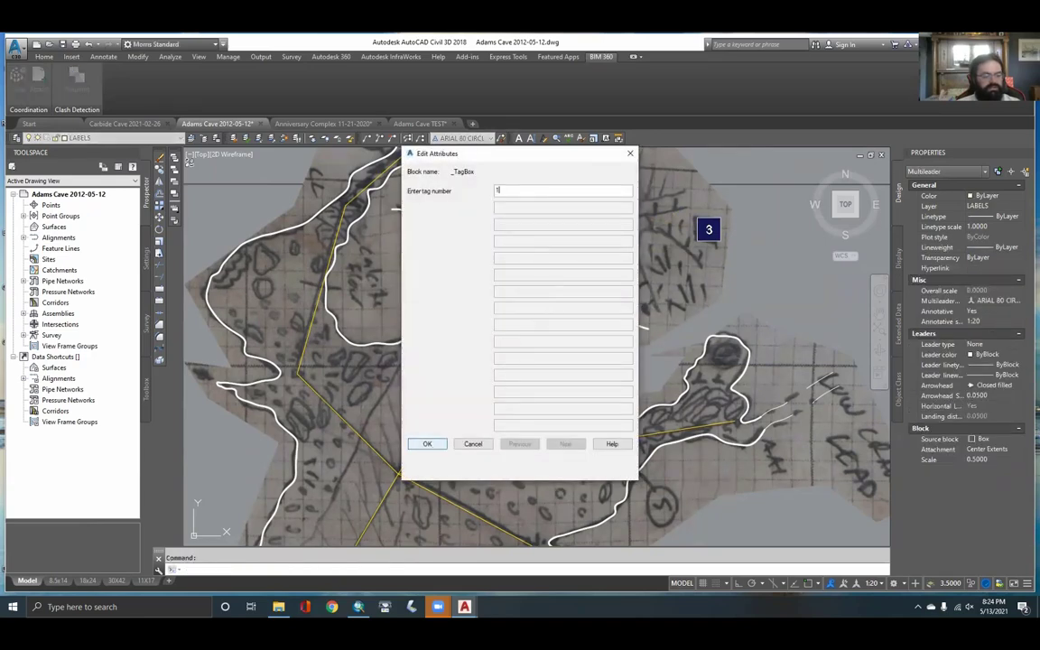
pyautogui.click(427, 444)
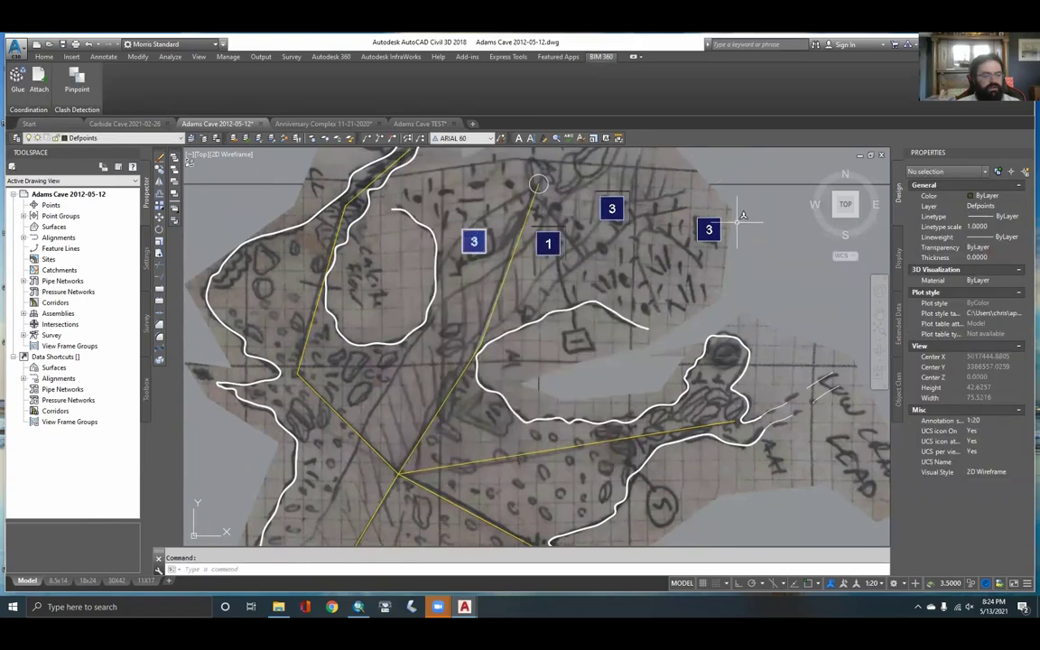
pyautogui.doubleClick(709, 229)
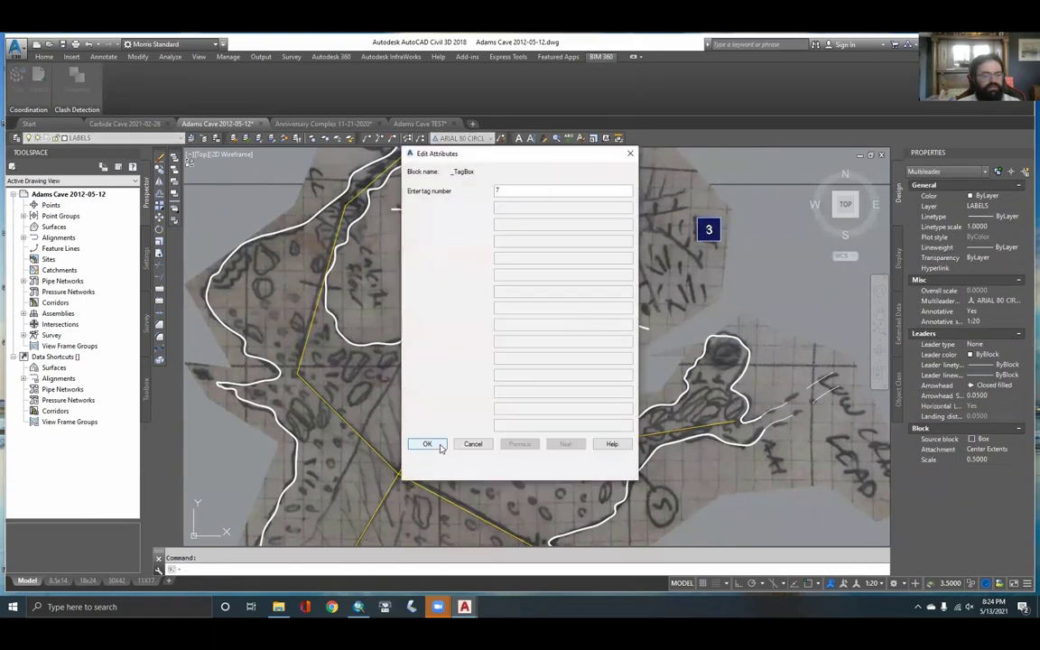
pyautogui.click(428, 444)
pyautogui.scroll(-5, 629, 284)
pyautogui.scroll(4, 631, 284)
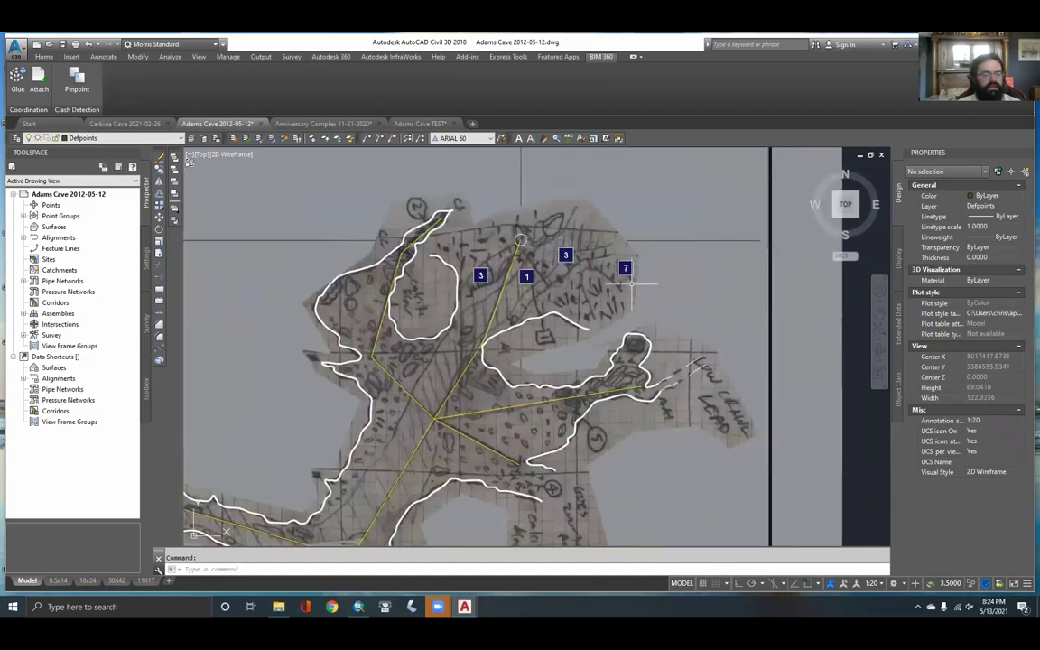
pyautogui.scroll(4, 588, 254)
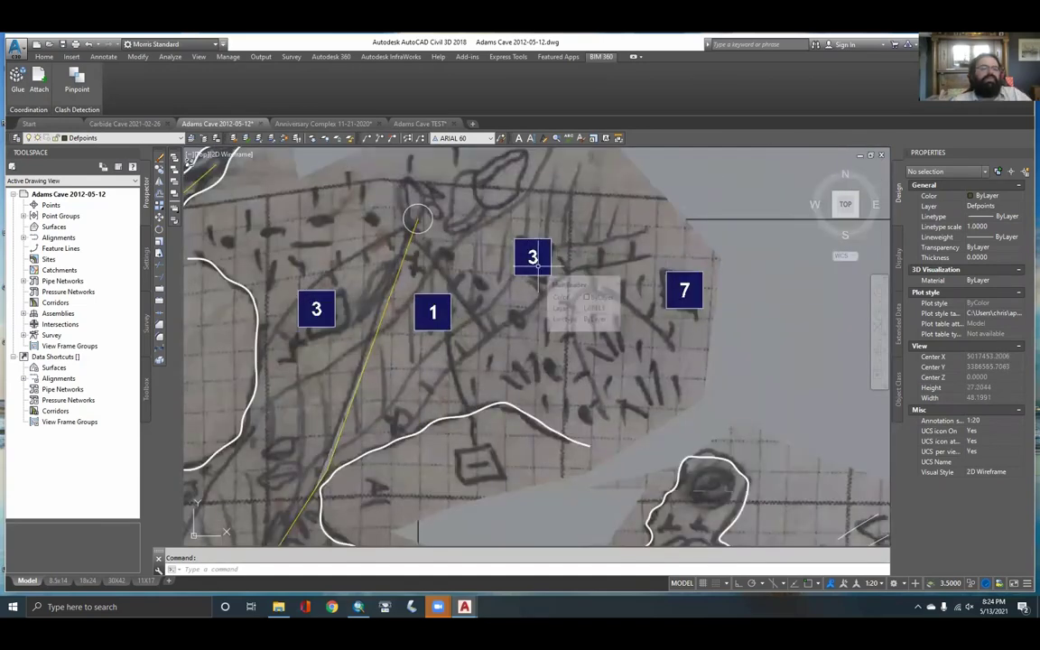
pyautogui.moveTo(709, 267); pyautogui.dragTo(668, 268, button='middle')
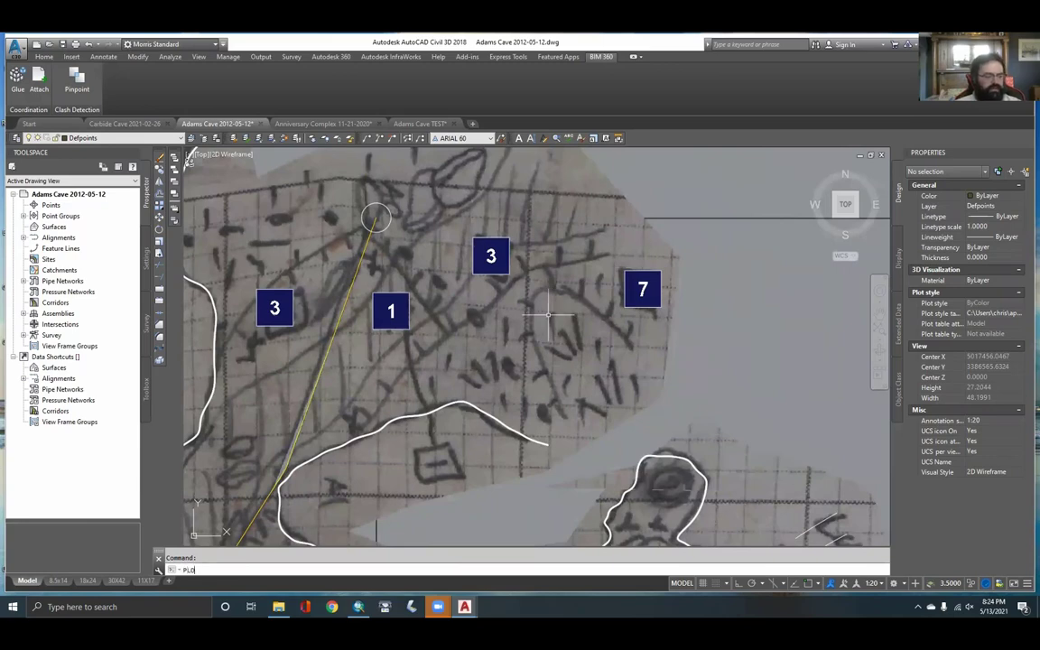
# Review the single-sheet plot settings for model space, including the available printers and plot style tables, then dismiss them without plotting
pyautogui.press('Return')
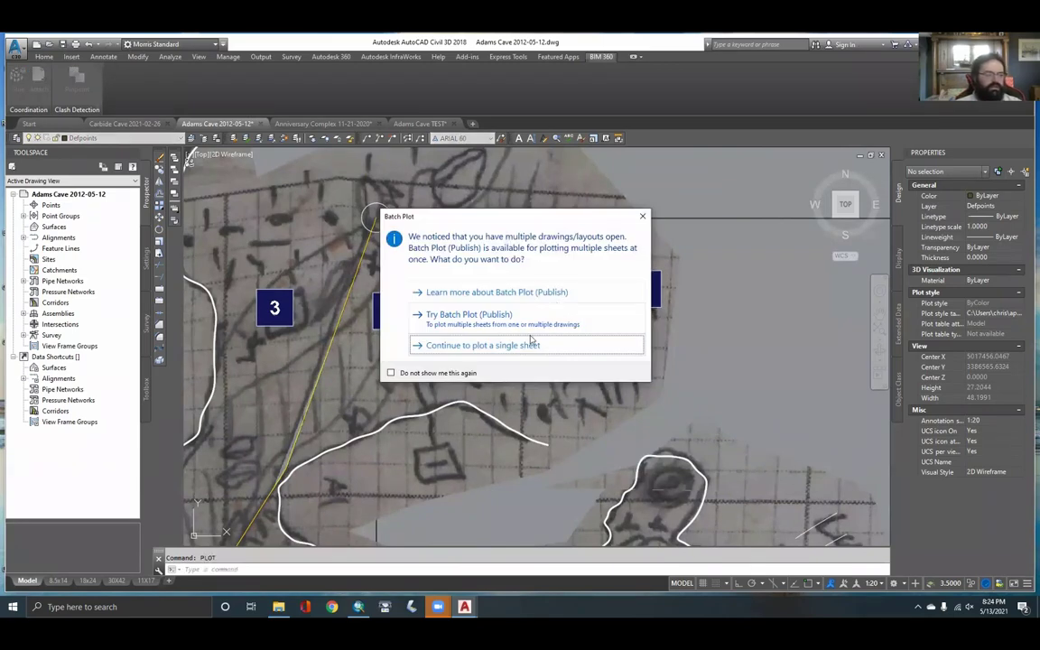
pyautogui.click(519, 347)
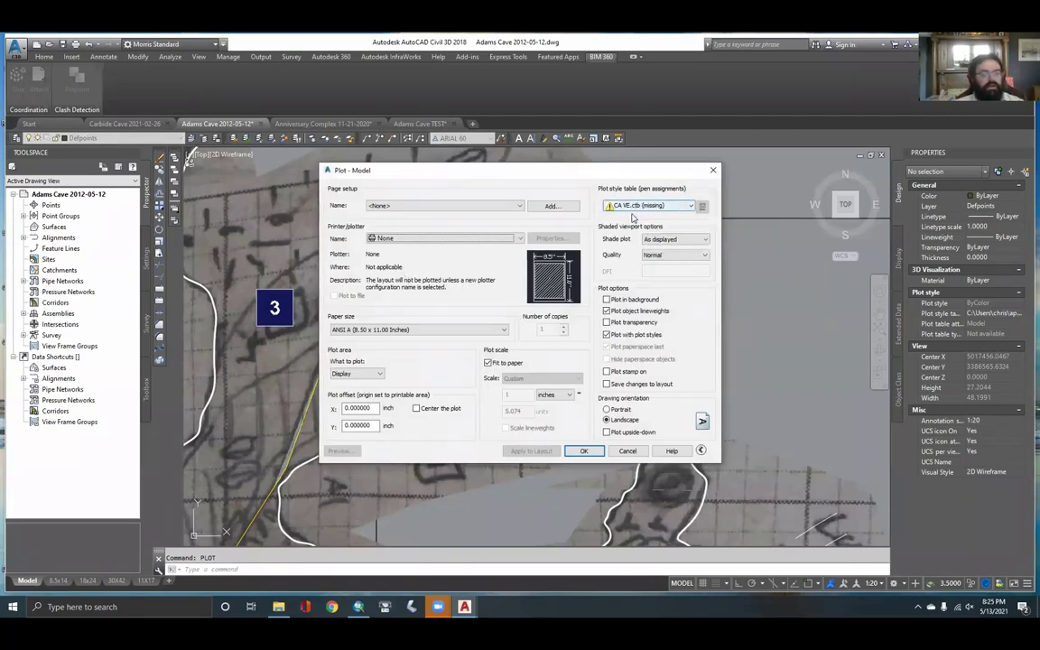
pyautogui.click(459, 240)
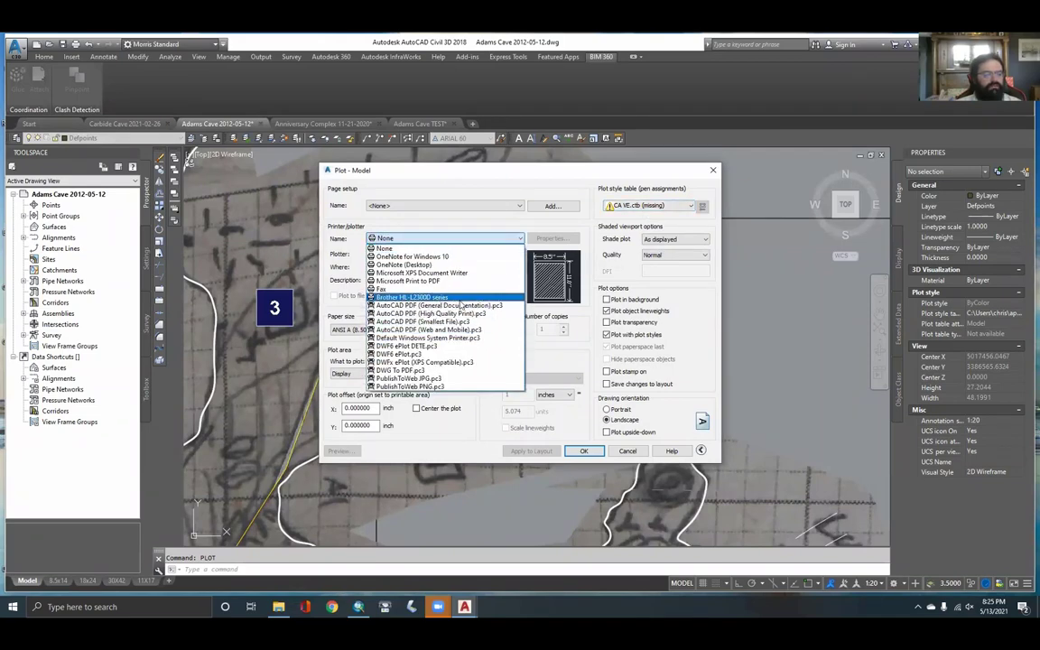
pyautogui.click(453, 428)
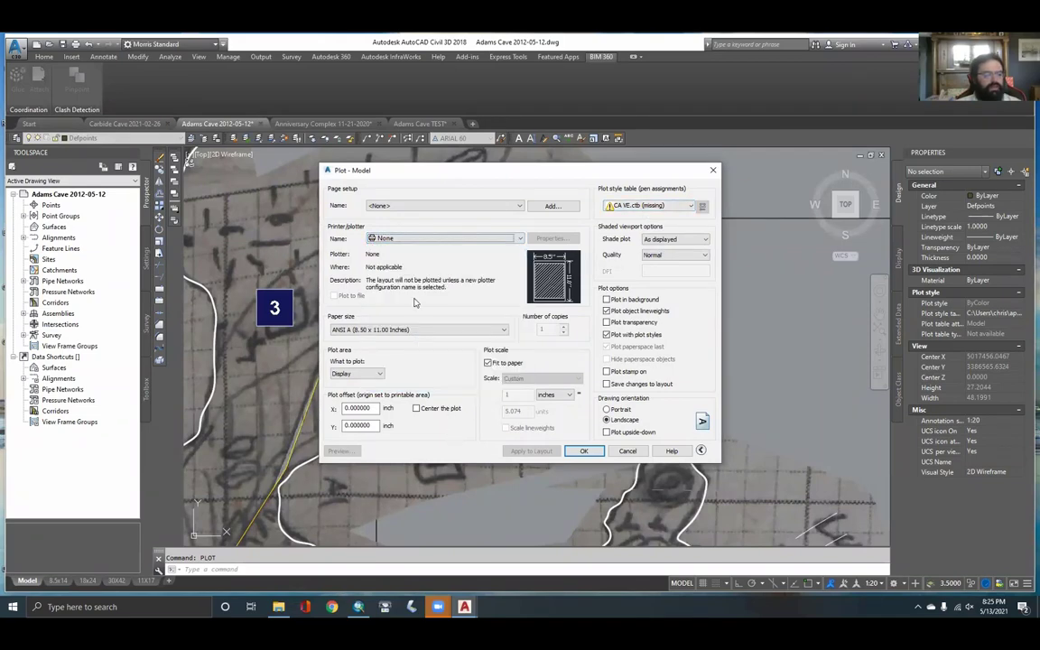
pyautogui.click(671, 208)
pyautogui.click(709, 250)
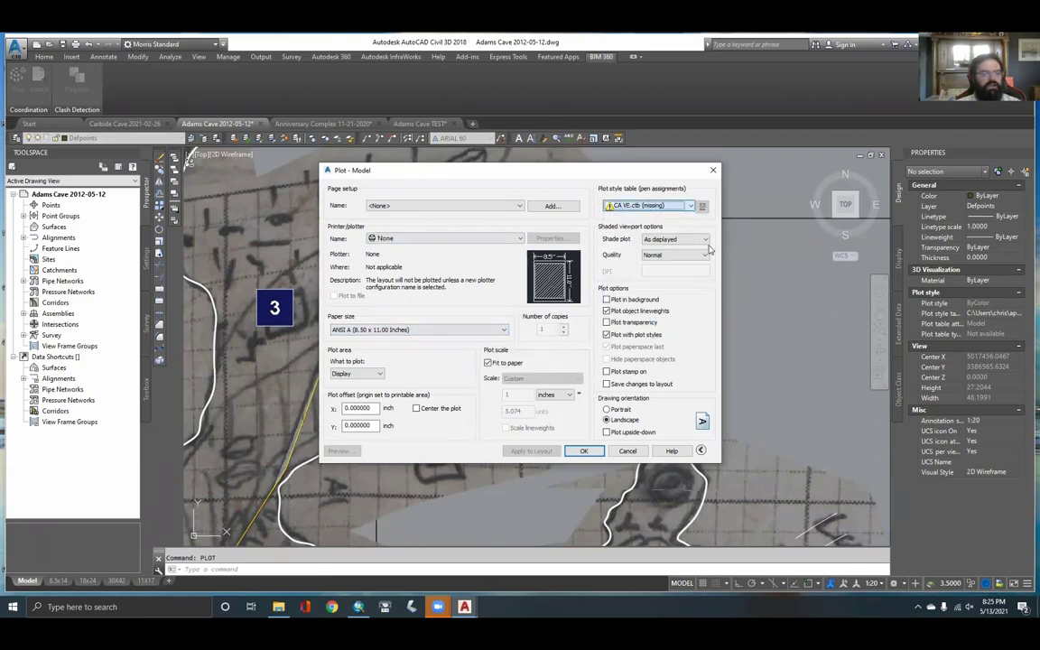
pyautogui.click(714, 171)
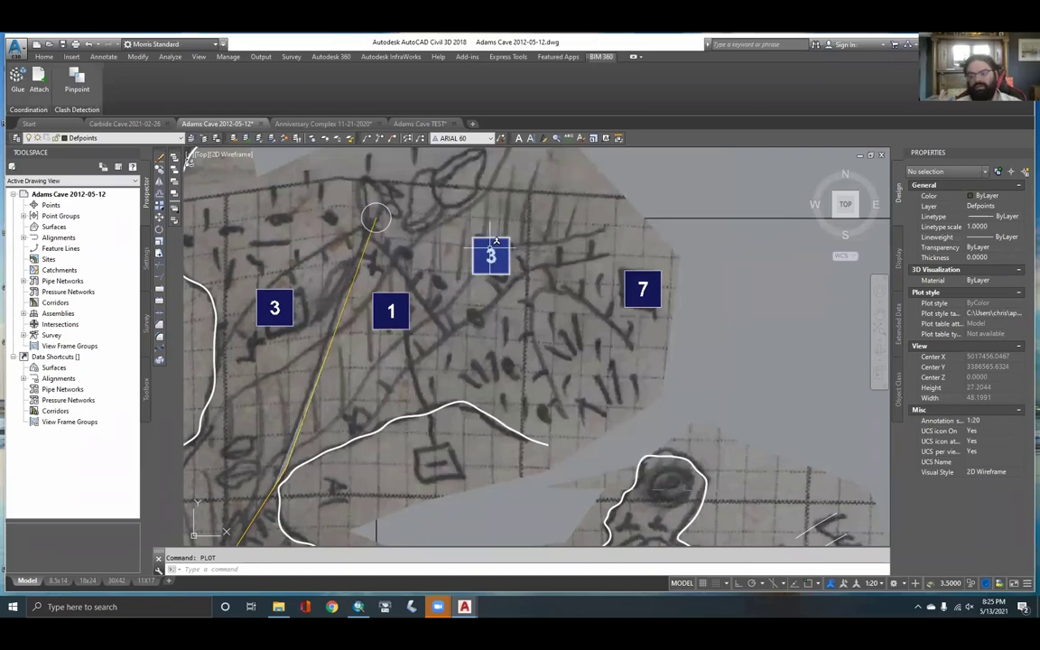
# Make ARIAL 80 CIRCLE the current multileader style
pyautogui.moveTo(433, 351); pyautogui.dragTo(575, 376, button='middle')
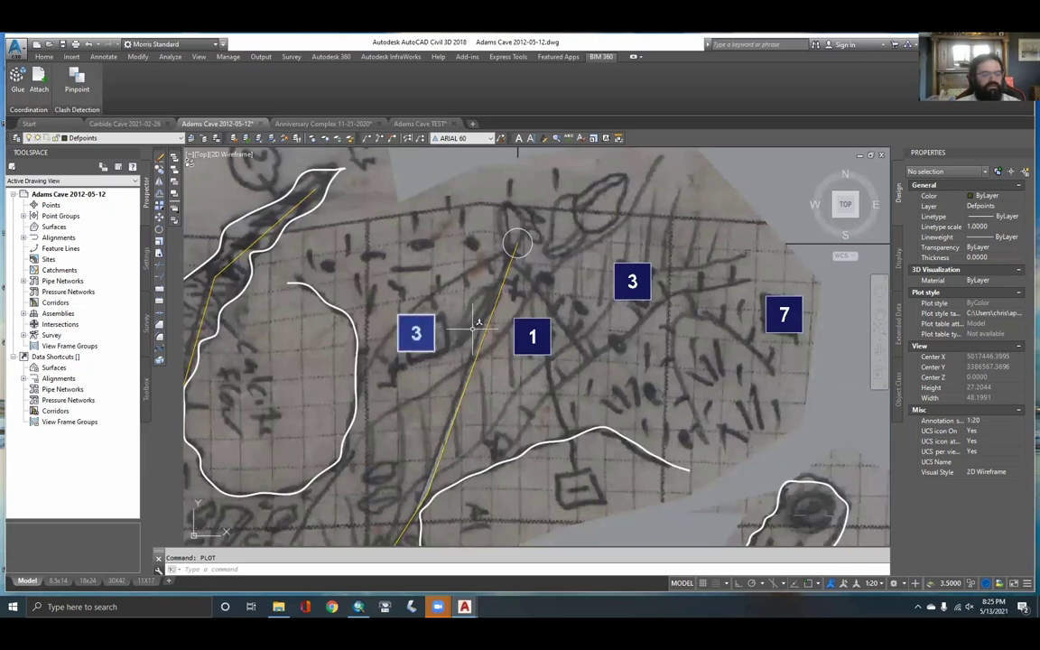
pyautogui.scroll(-2, 439, 366)
pyautogui.moveTo(432, 392); pyautogui.dragTo(539, 293, button='middle')
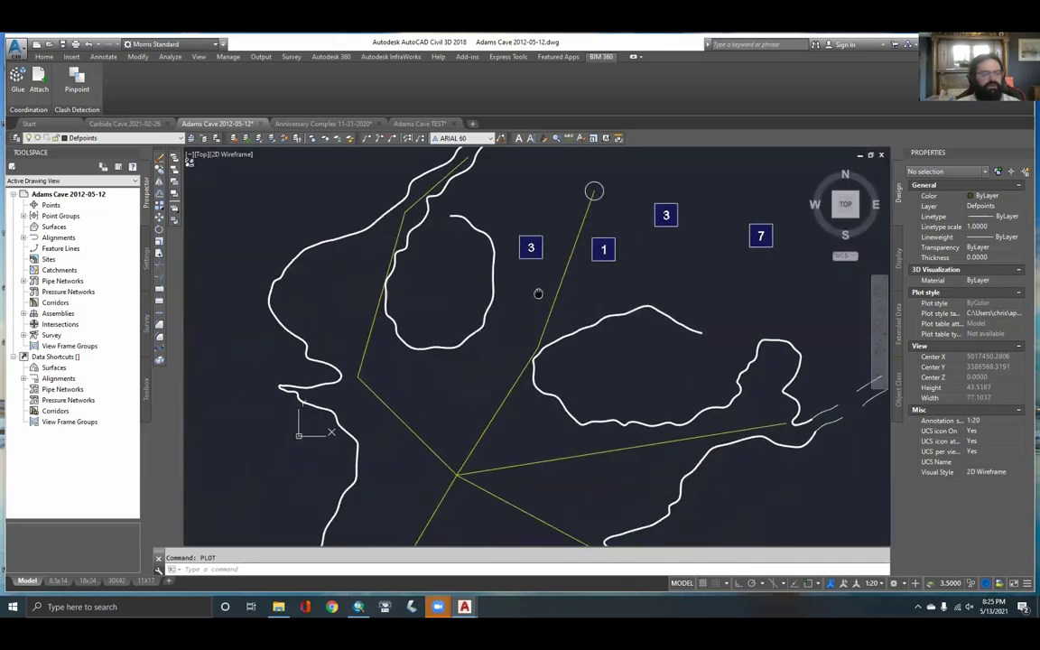
pyautogui.scroll(-2, 532, 295)
pyautogui.moveTo(510, 364); pyautogui.dragTo(521, 326, button='middle')
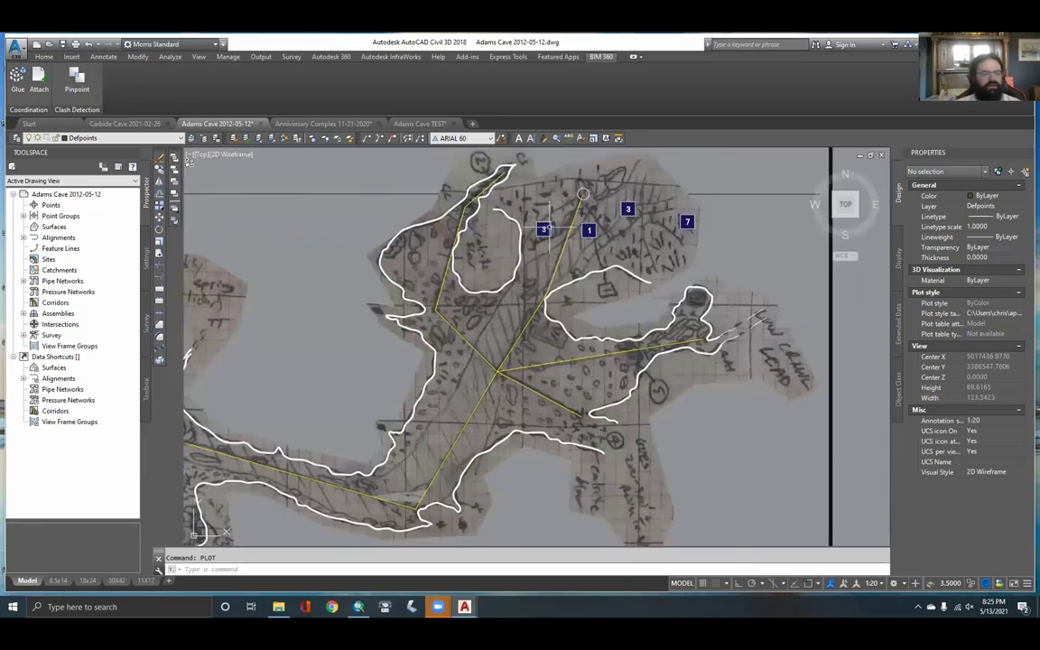
pyautogui.moveTo(514, 442); pyautogui.dragTo(666, 372, button='middle')
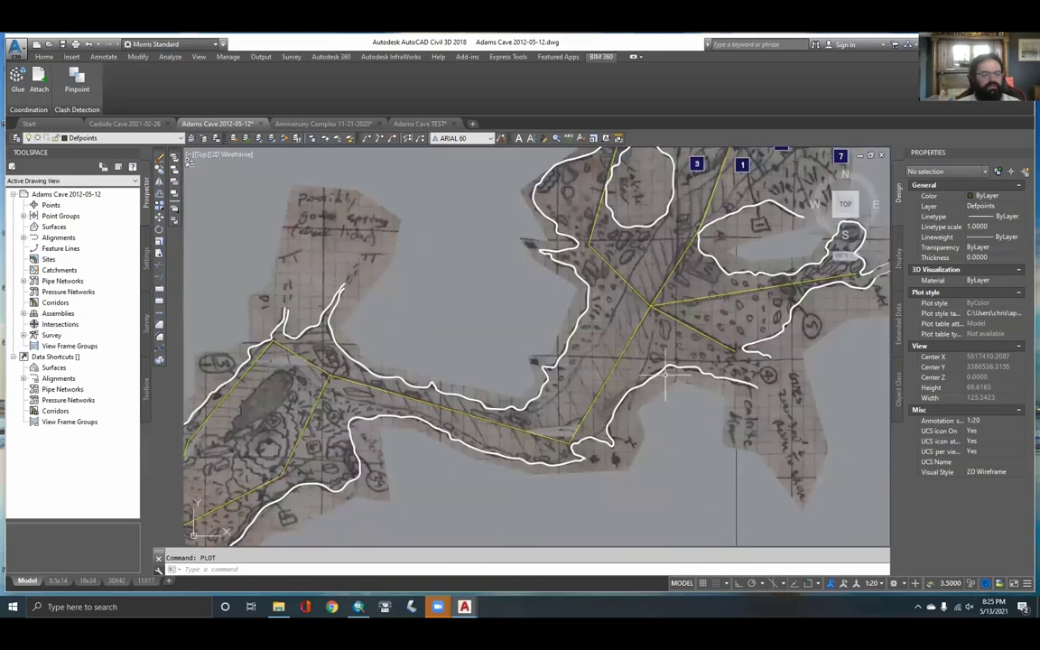
pyautogui.moveTo(511, 408); pyautogui.dragTo(511, 348, button='middle')
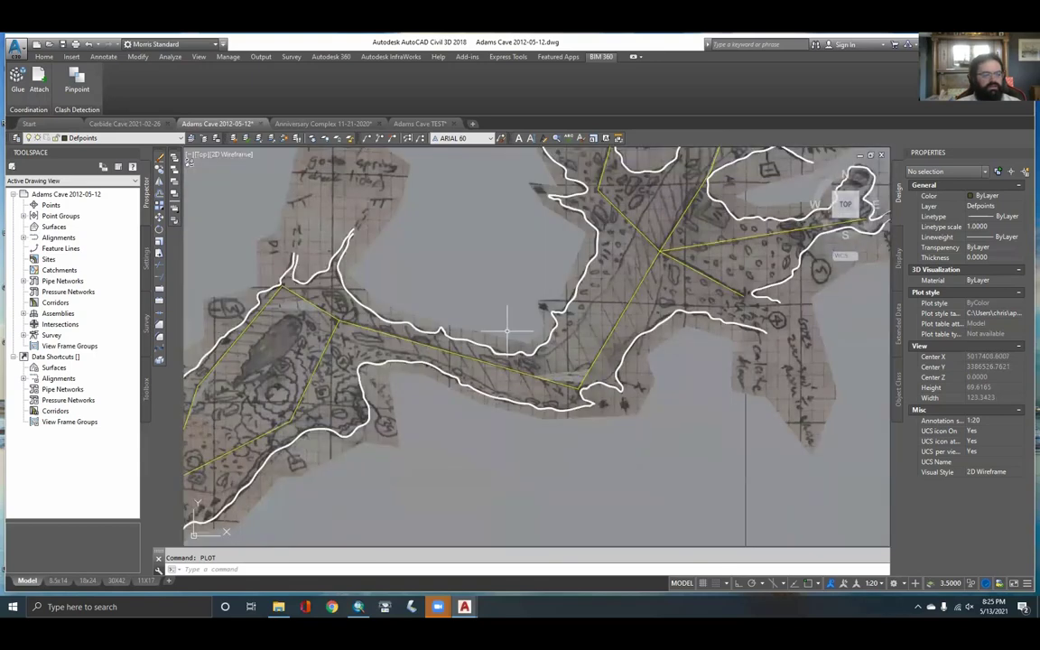
pyautogui.click(491, 138)
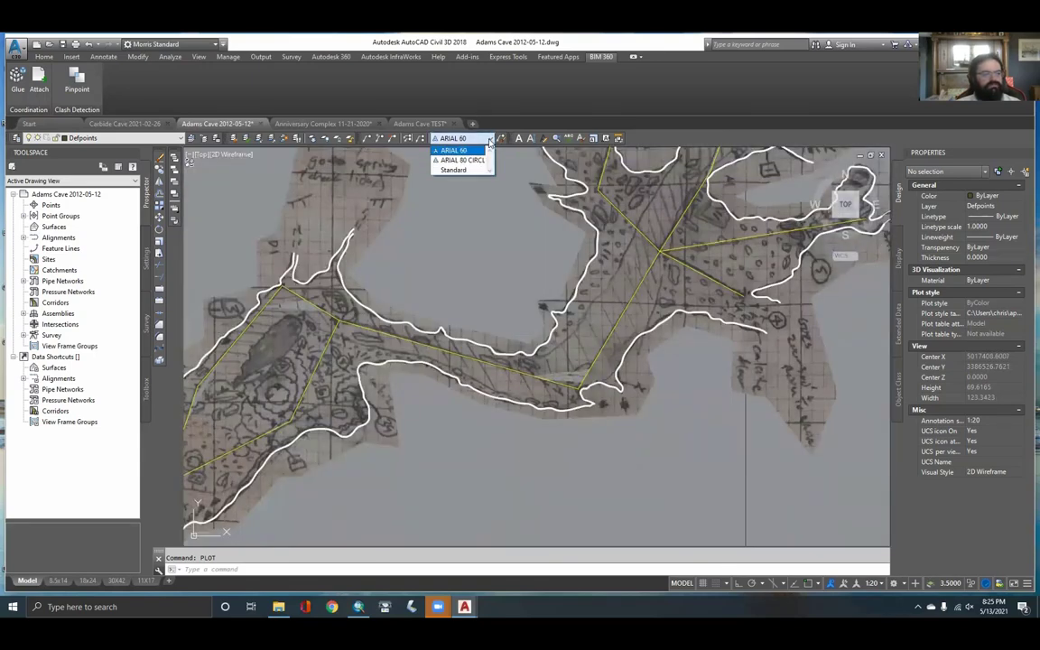
pyautogui.click(457, 160)
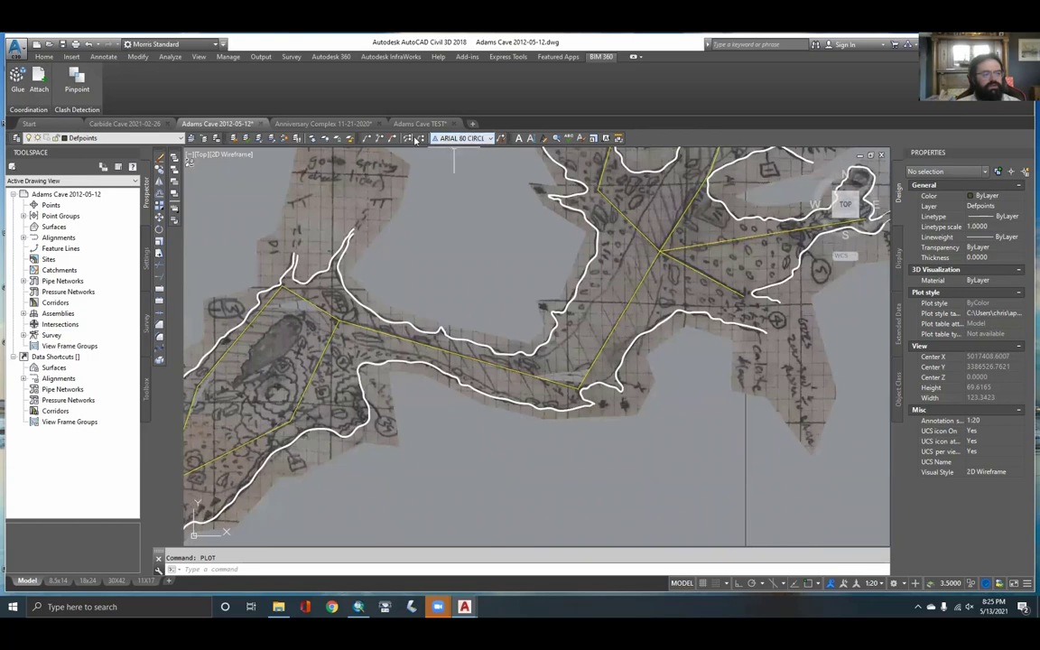
# Inspect the ARIAL 80 CIRCLE style in the Multileader Style Manager and close it without changes
pyautogui.click(421, 140)
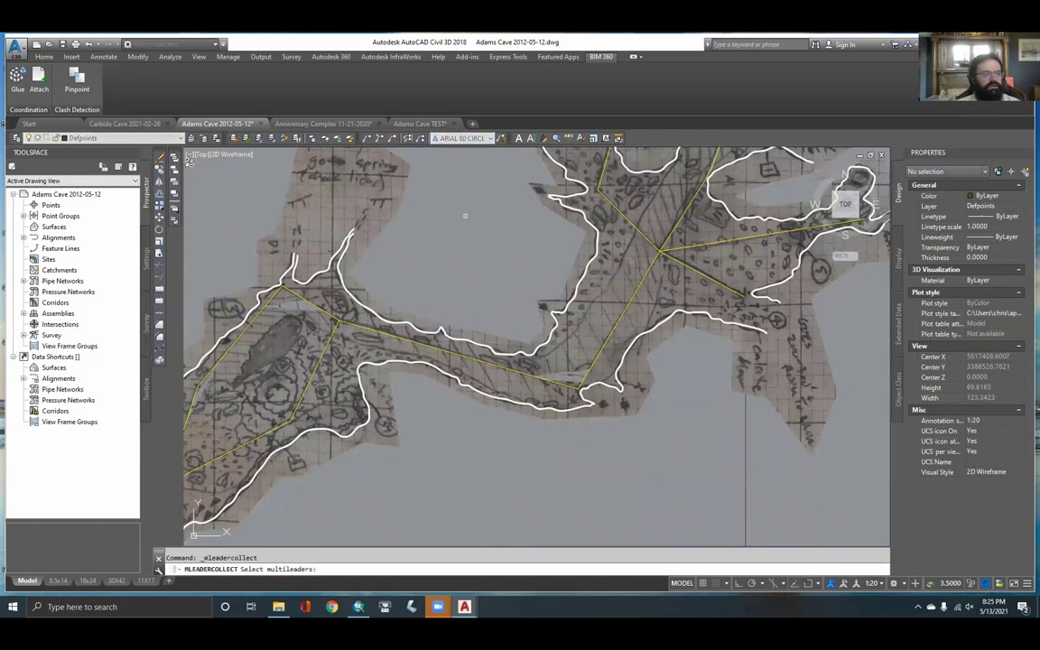
pyautogui.press('Escape')
pyautogui.click(502, 138)
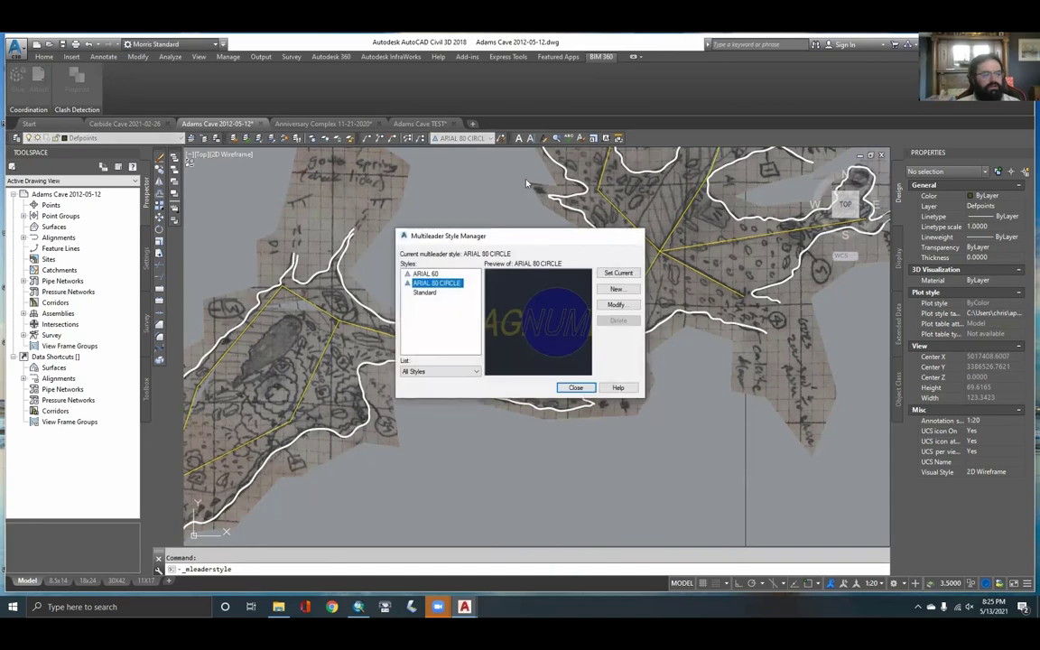
pyautogui.press('Escape')
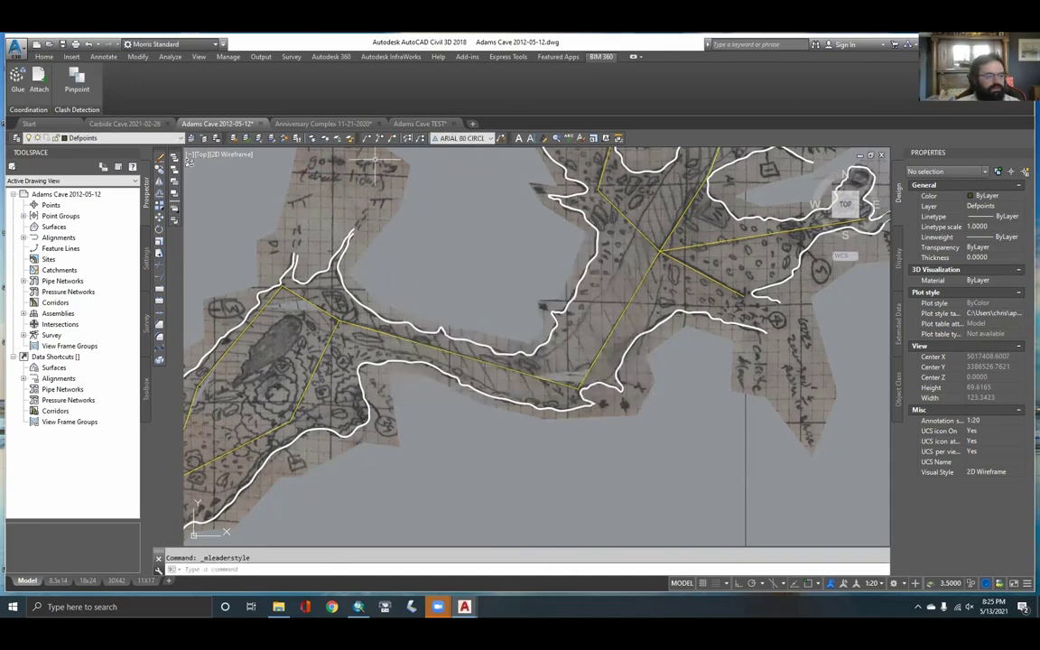
# Place a circular multileader tag numbered 3, with its arrowhead on the sketched circled 4 in the cave's southeast passage
pyautogui.click(366, 139)
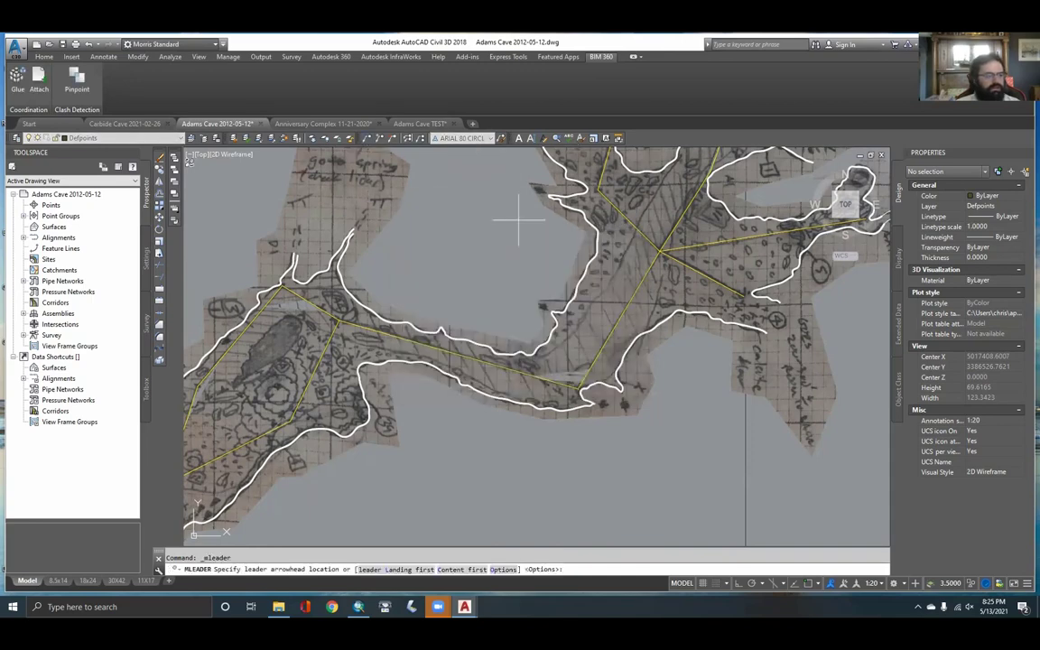
pyautogui.moveTo(663, 236); pyautogui.dragTo(622, 256, button='middle')
pyautogui.scroll(2, 782, 347)
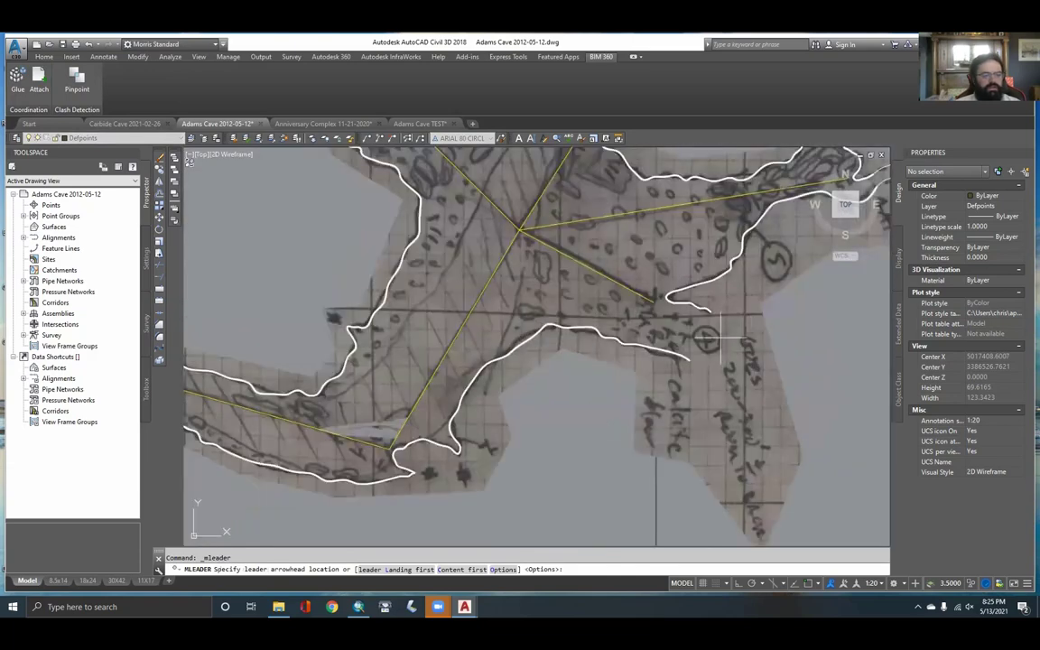
pyautogui.click(713, 331)
pyautogui.click(795, 303)
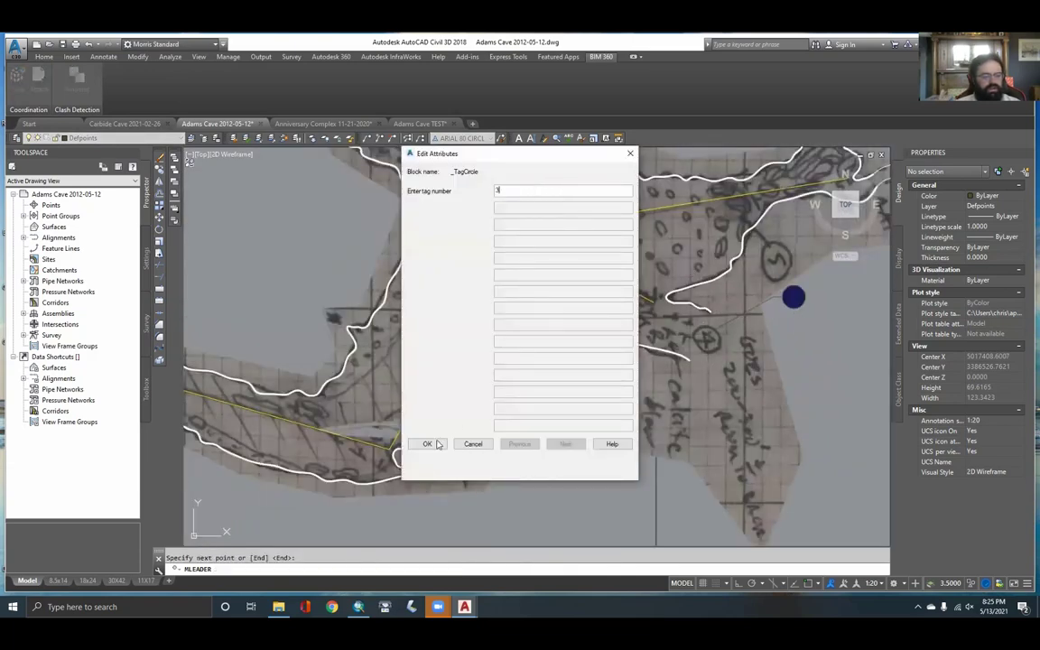
pyautogui.click(428, 444)
# Move the new circular multileader tag to layer 0 and deselect it
pyautogui.click(764, 302)
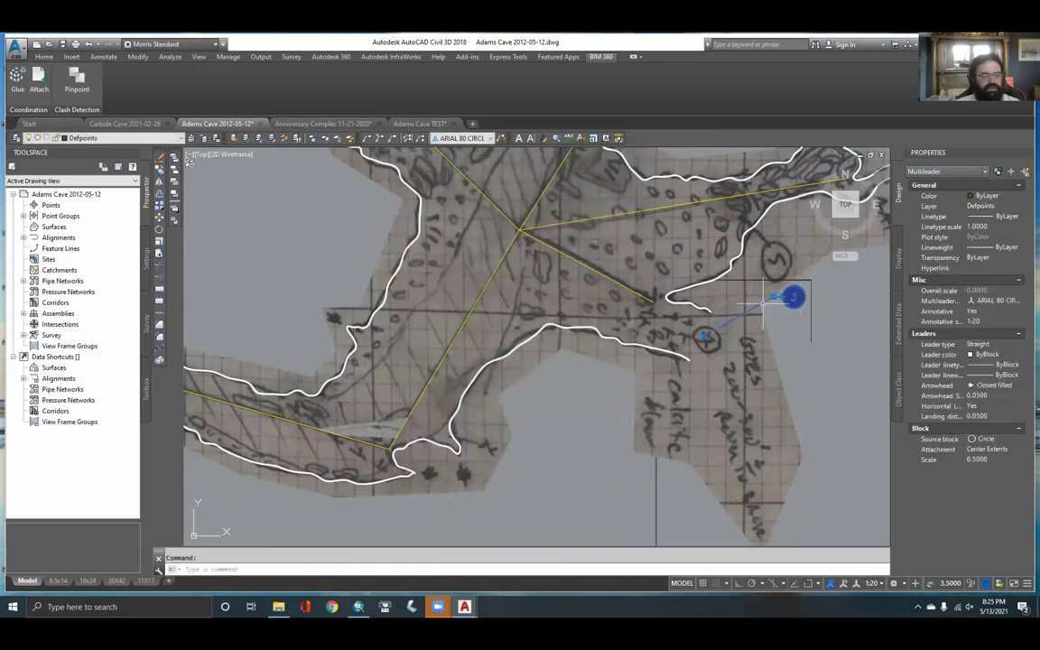
pyautogui.click(122, 137)
pyautogui.press('Escape')
pyautogui.press('Escape')
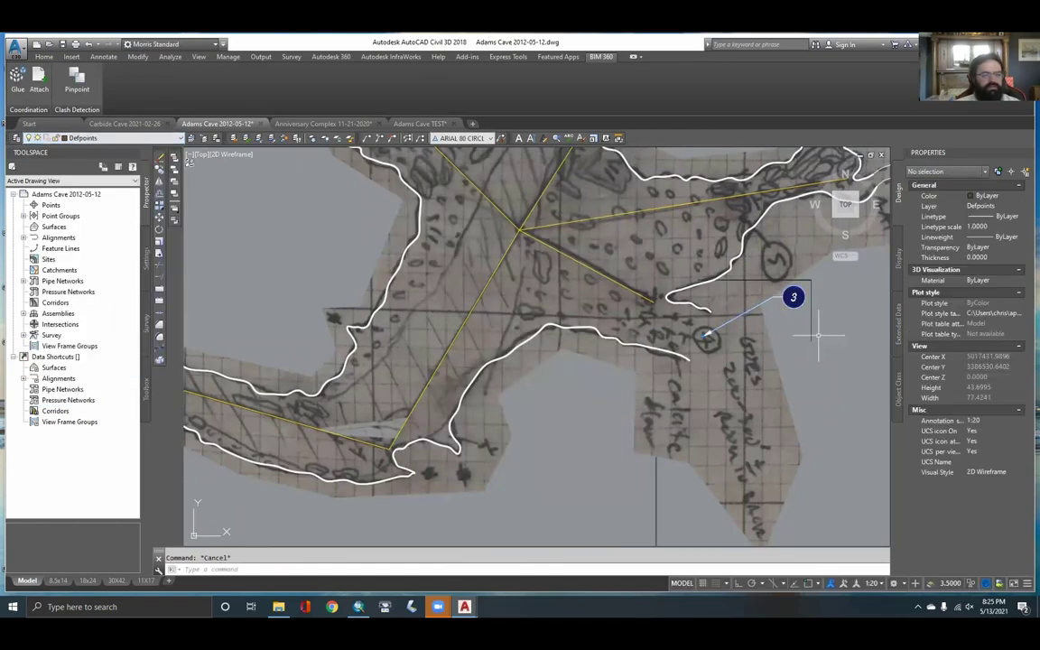
# Reposition the circular tag farther northwest, just below the sketched circled 5, and clear the selection
pyautogui.moveTo(798, 301); pyautogui.dragTo(657, 327, button='middle')
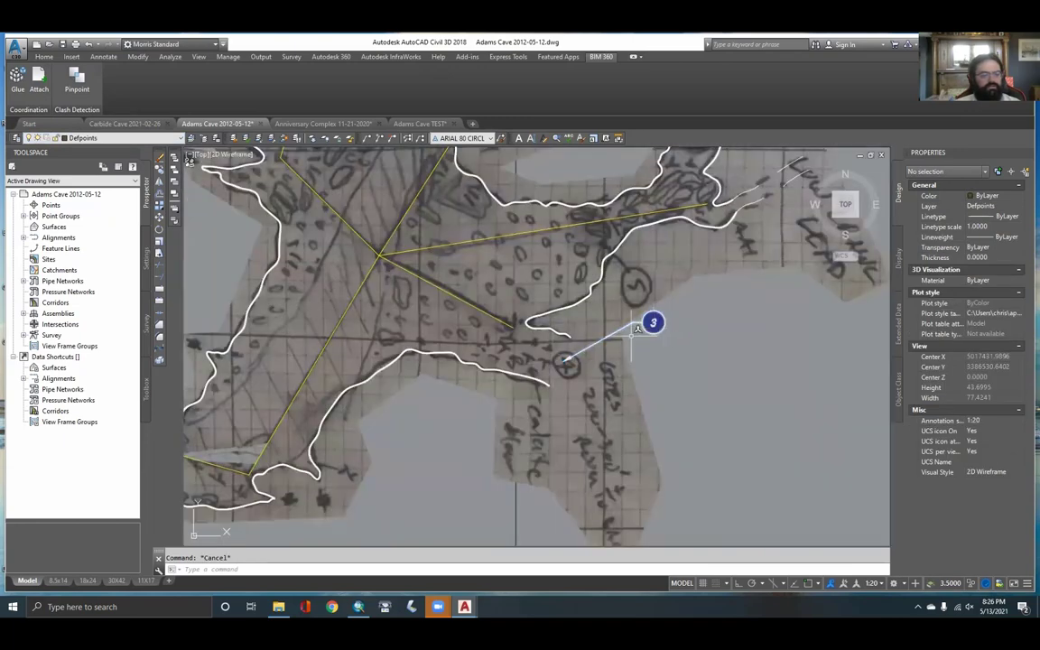
pyautogui.click(651, 320)
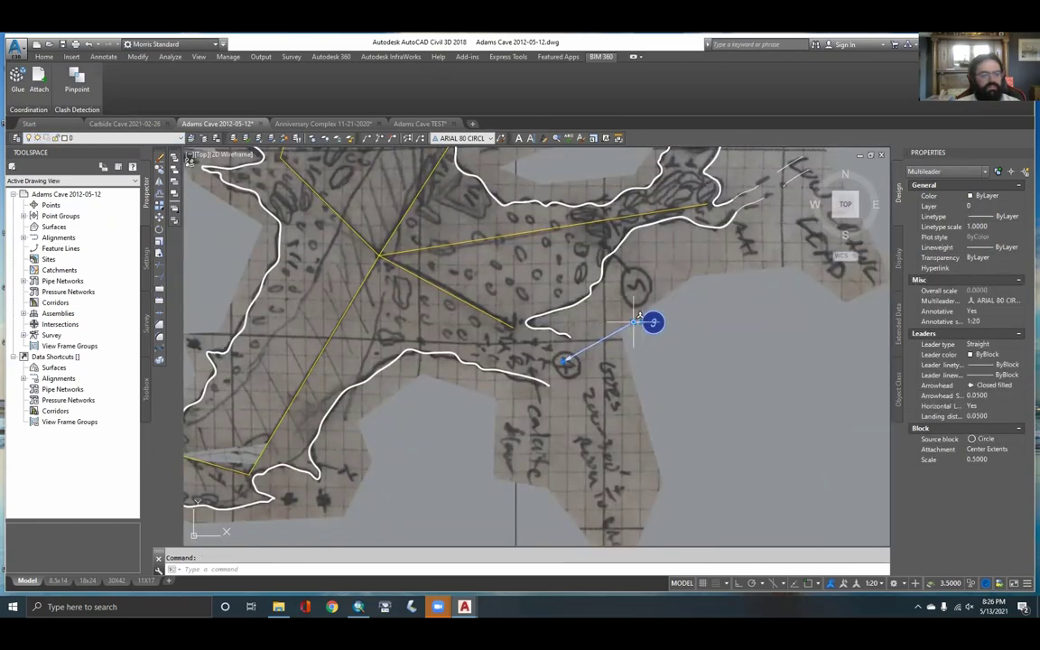
pyautogui.click(652, 322)
pyautogui.press('Escape')
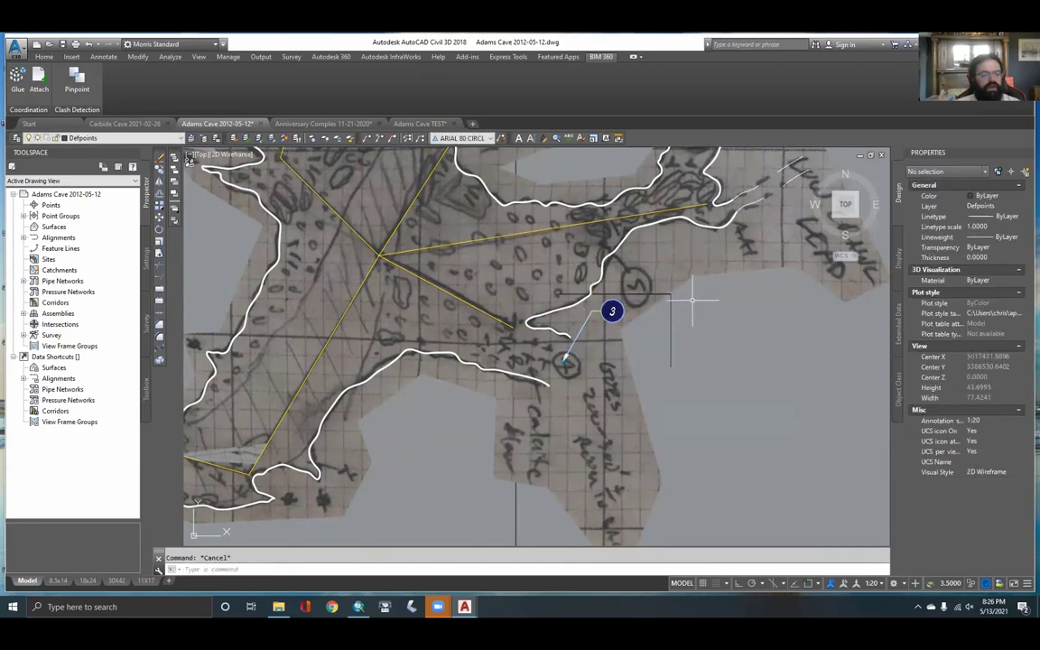
# Examine the placed circular and square tags across the whole cave plan and up close at the southeast passage
pyautogui.scroll(-2, 677, 296)
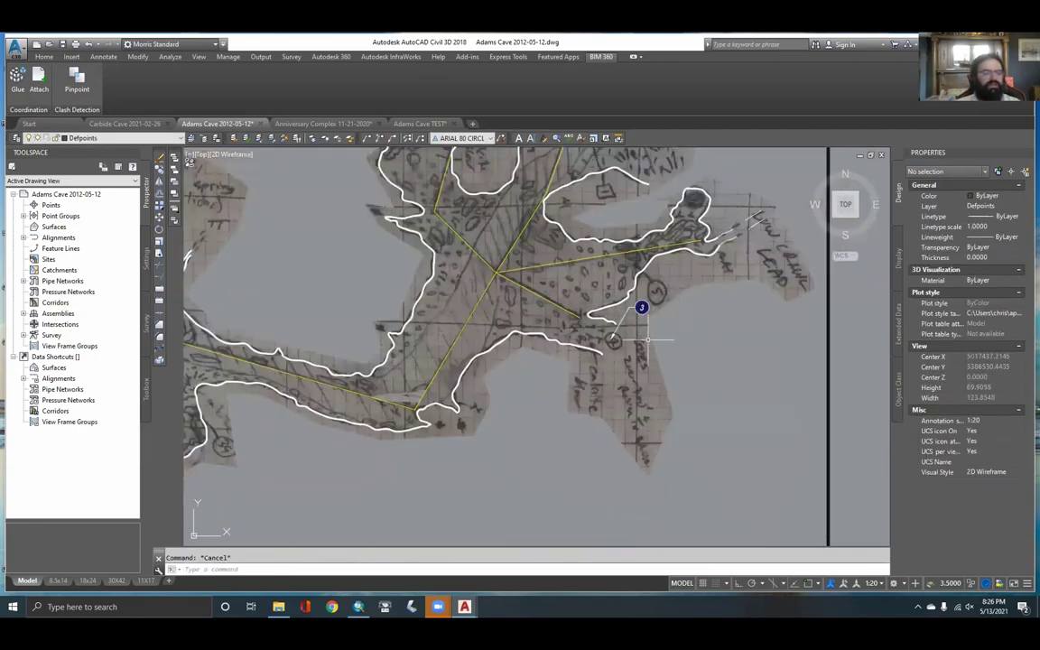
pyautogui.scroll(-2, 652, 321)
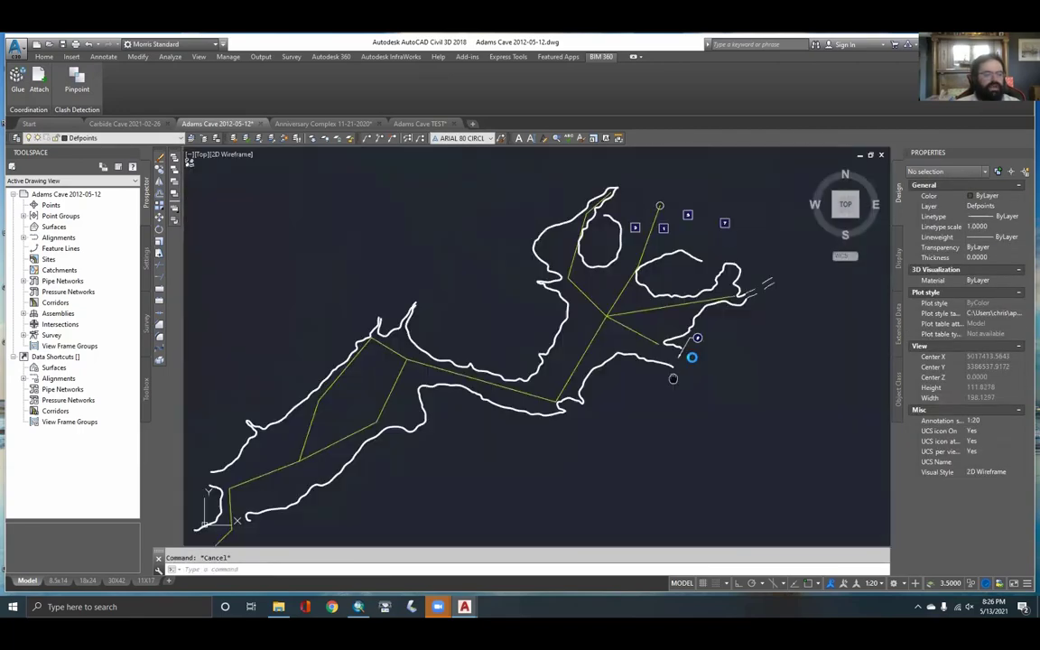
pyautogui.moveTo(673, 379); pyautogui.dragTo(691, 358, button='middle')
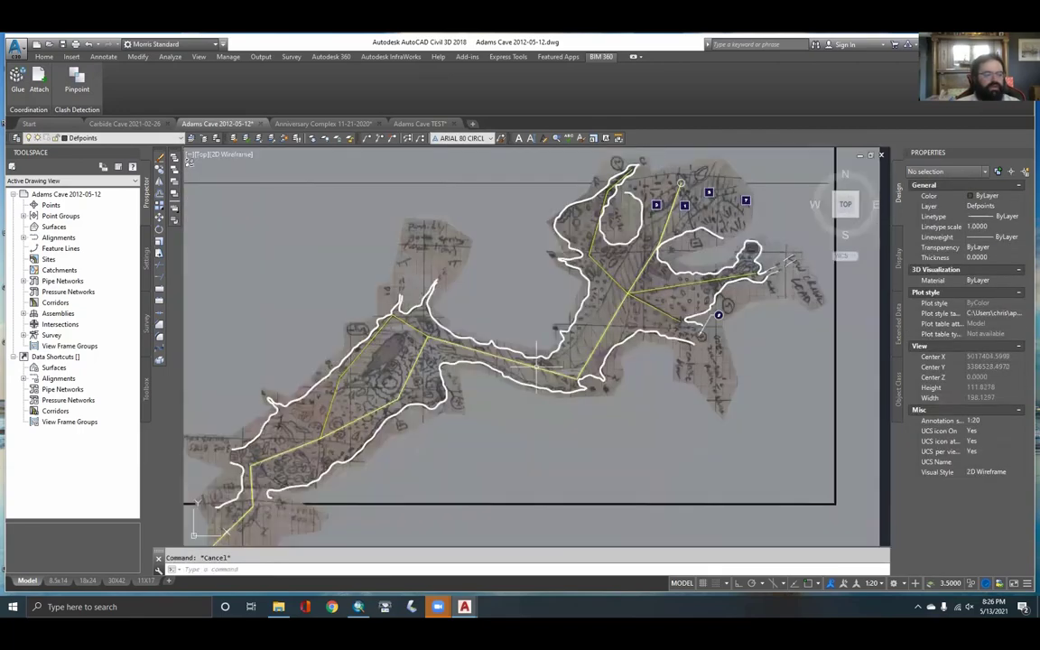
pyautogui.moveTo(489, 368); pyautogui.dragTo(505, 355, button='middle')
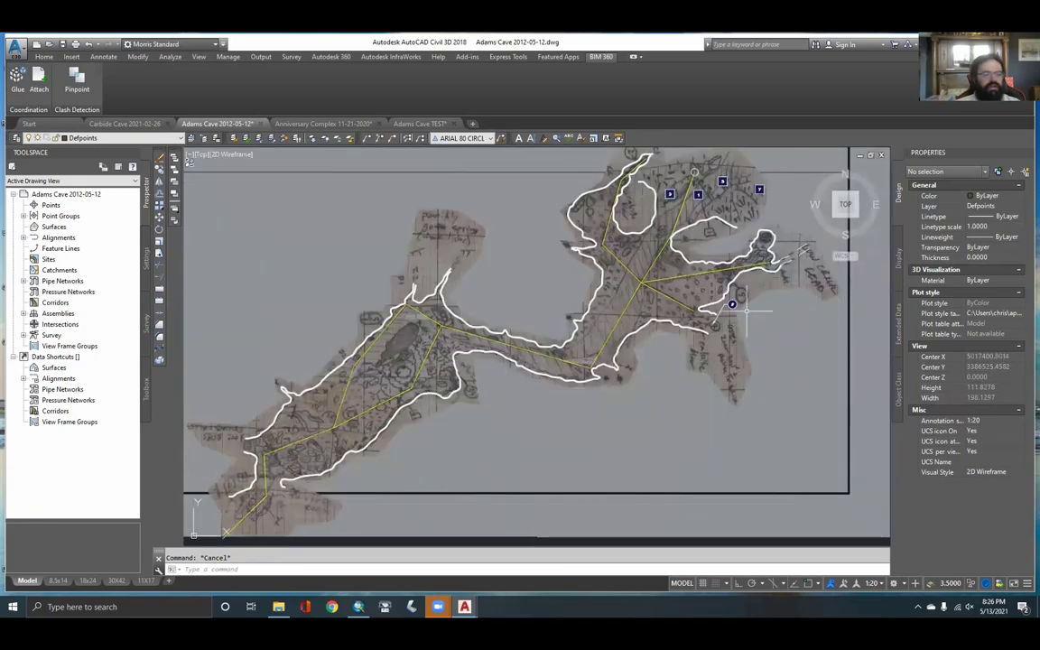
pyautogui.moveTo(510, 284); pyautogui.dragTo(552, 257, button='middle')
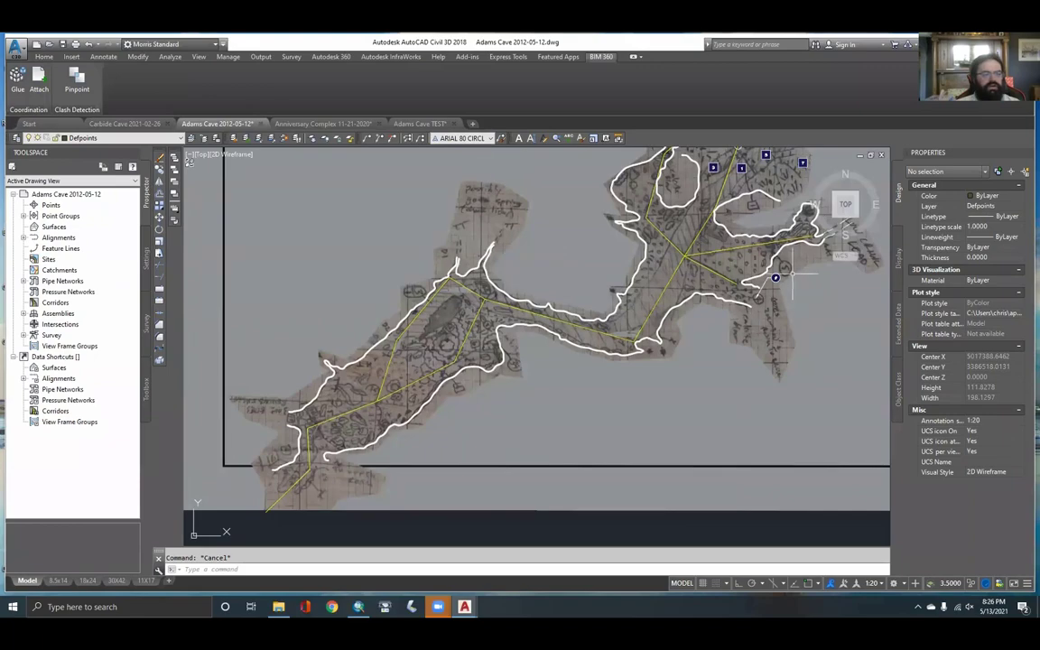
pyautogui.scroll(6, 741, 263)
pyautogui.moveTo(741, 264); pyautogui.dragTo(622, 320, button='middle')
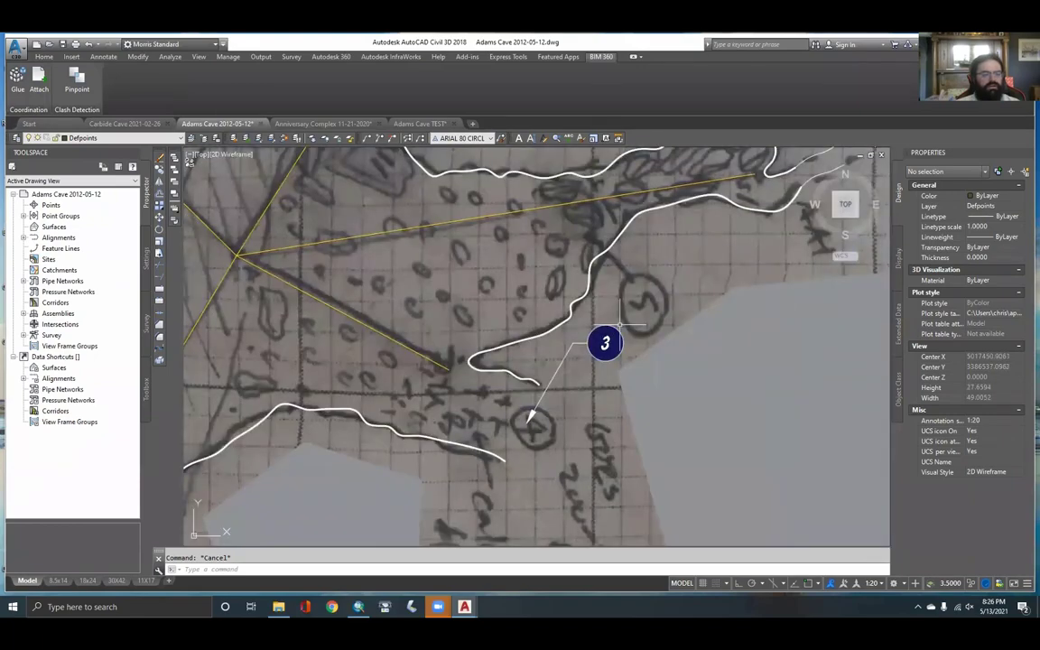
pyautogui.scroll(-2, 587, 316)
# Review the available multileader styles against the circular tag, leaving ARIAL 80 CIRCLE current
pyautogui.click(493, 139)
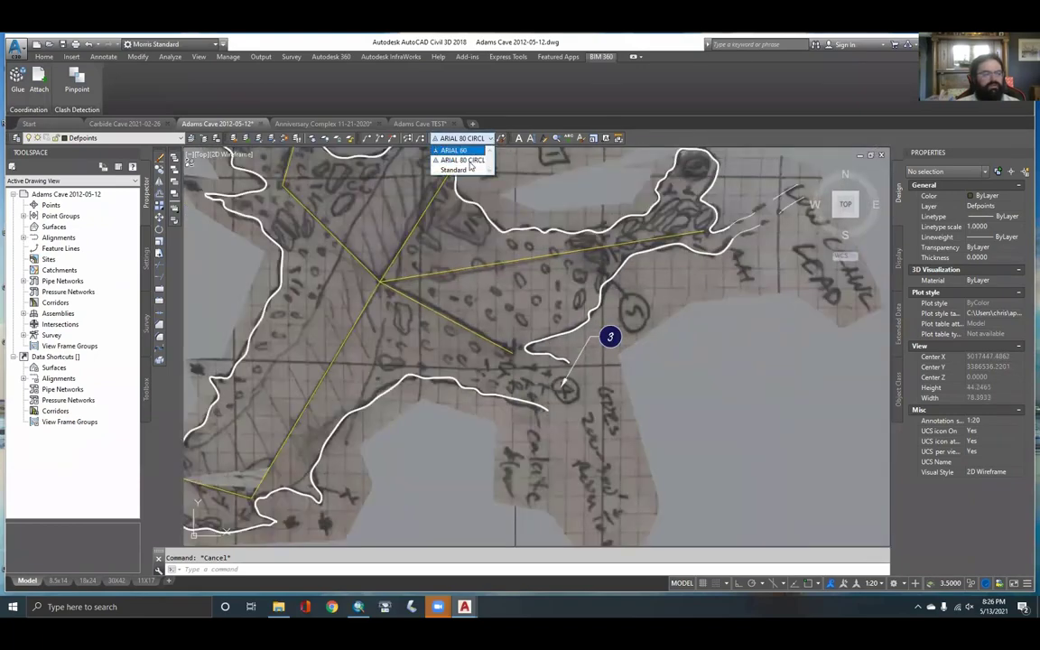
pyautogui.click(602, 315)
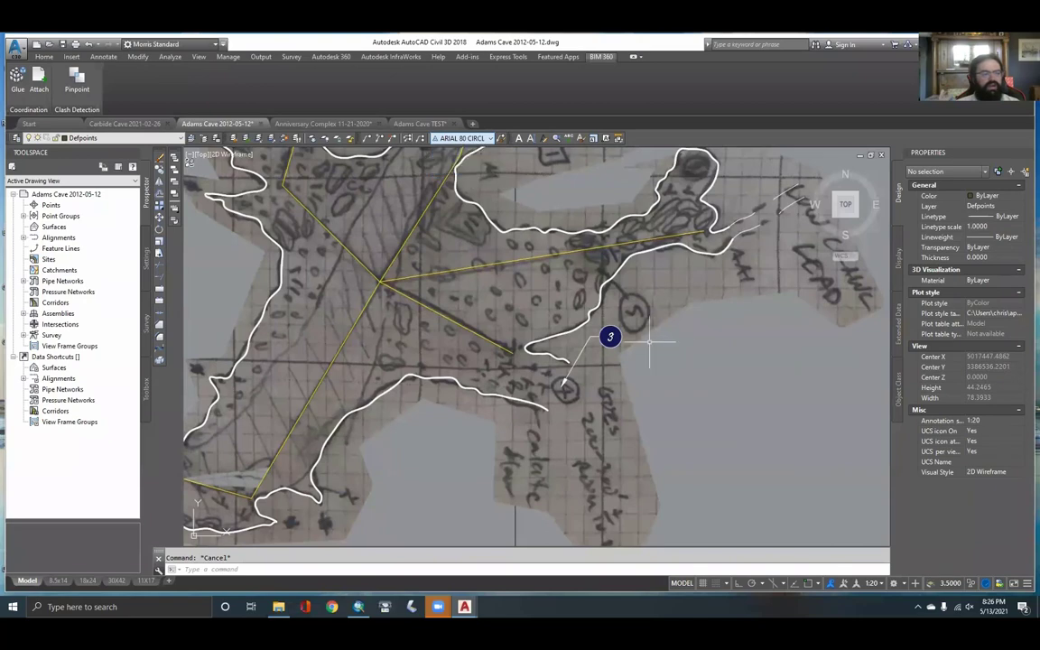
pyautogui.click(492, 139)
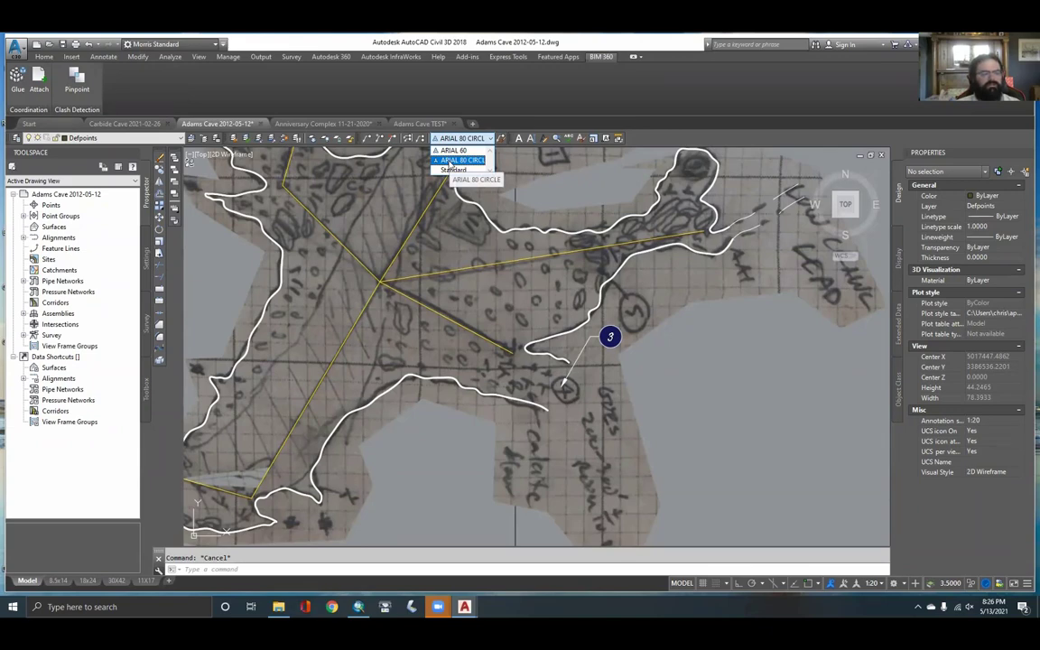
pyautogui.click(671, 324)
pyautogui.click(611, 337)
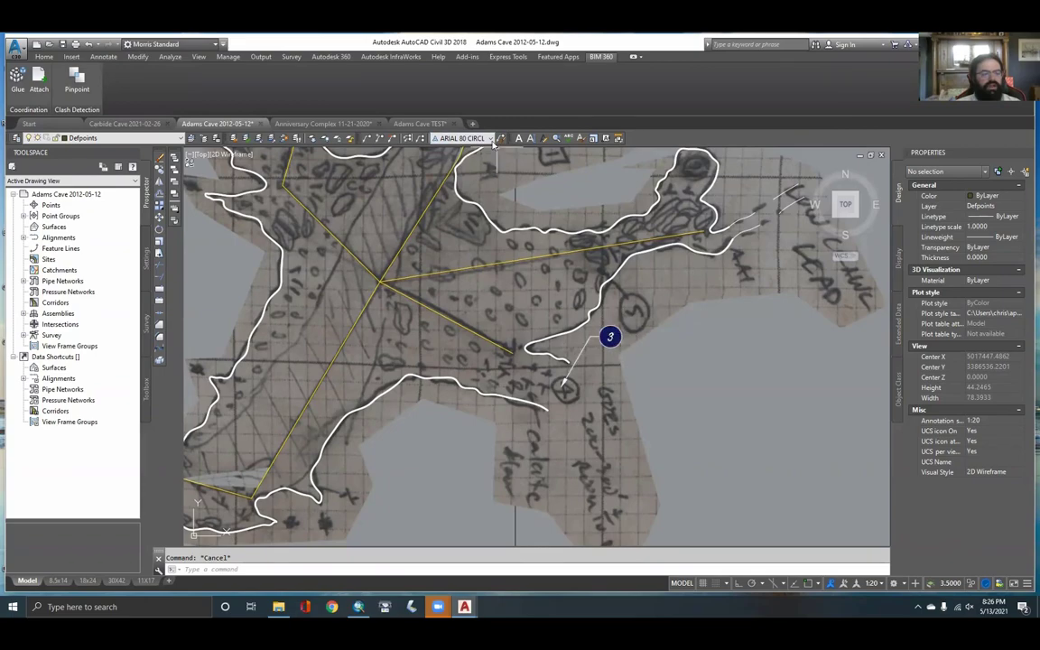
pyautogui.scroll(-4, 531, 271)
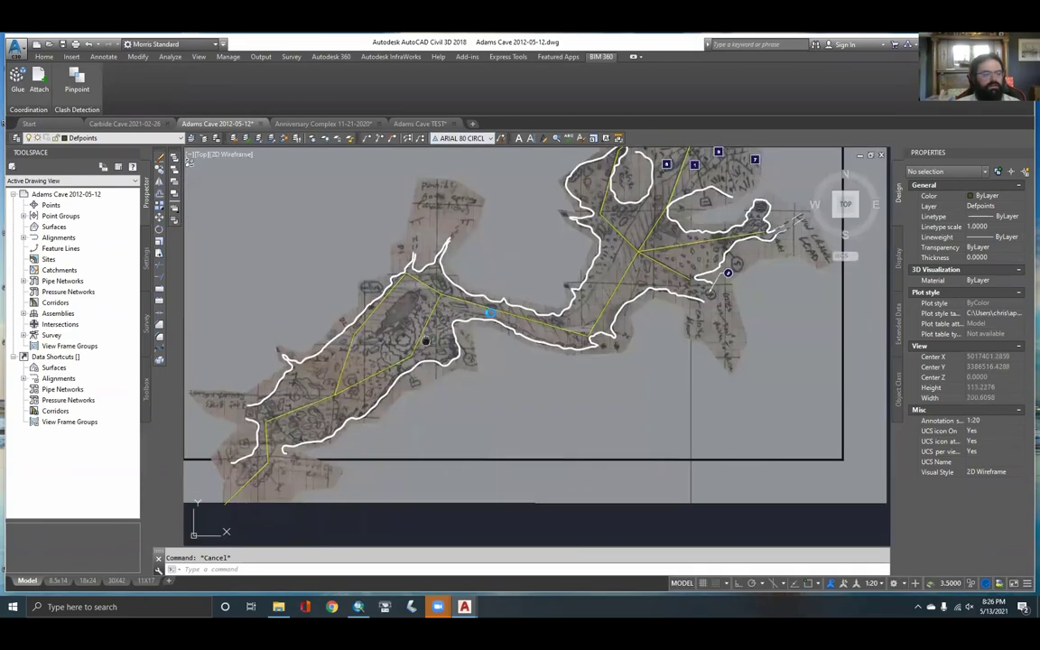
# Switch to the Carbide Cave 2021-02-26 drawing and look over the cave map, its contours and the neighbouring sheet of cross sections
pyautogui.scroll(4, 400, 374)
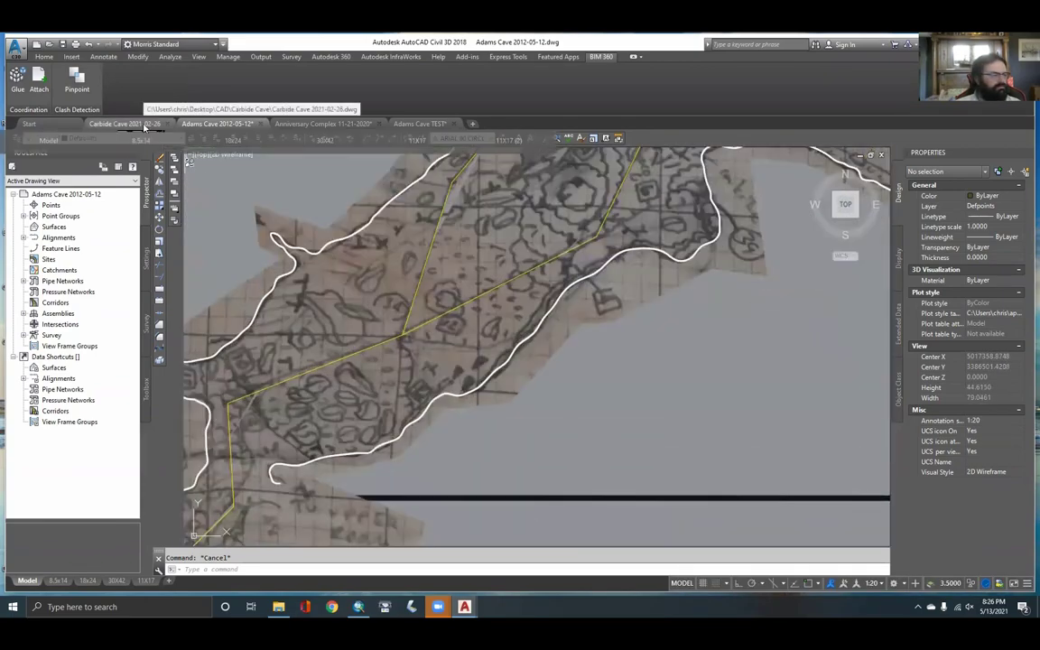
pyautogui.click(145, 126)
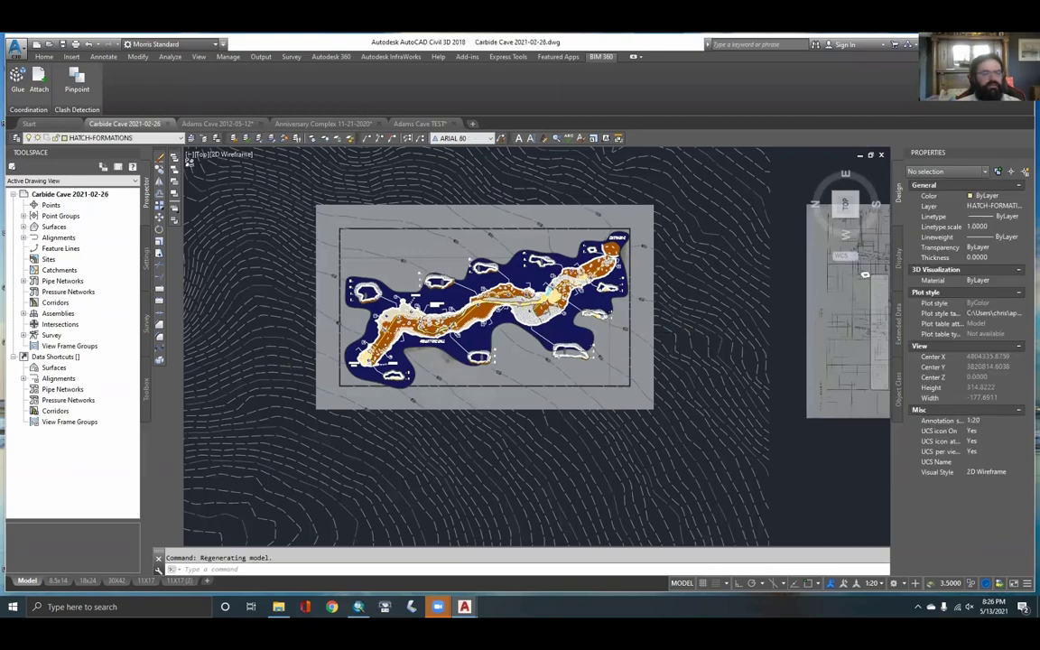
pyautogui.scroll(-4, 662, 360)
pyautogui.scroll(3, 652, 263)
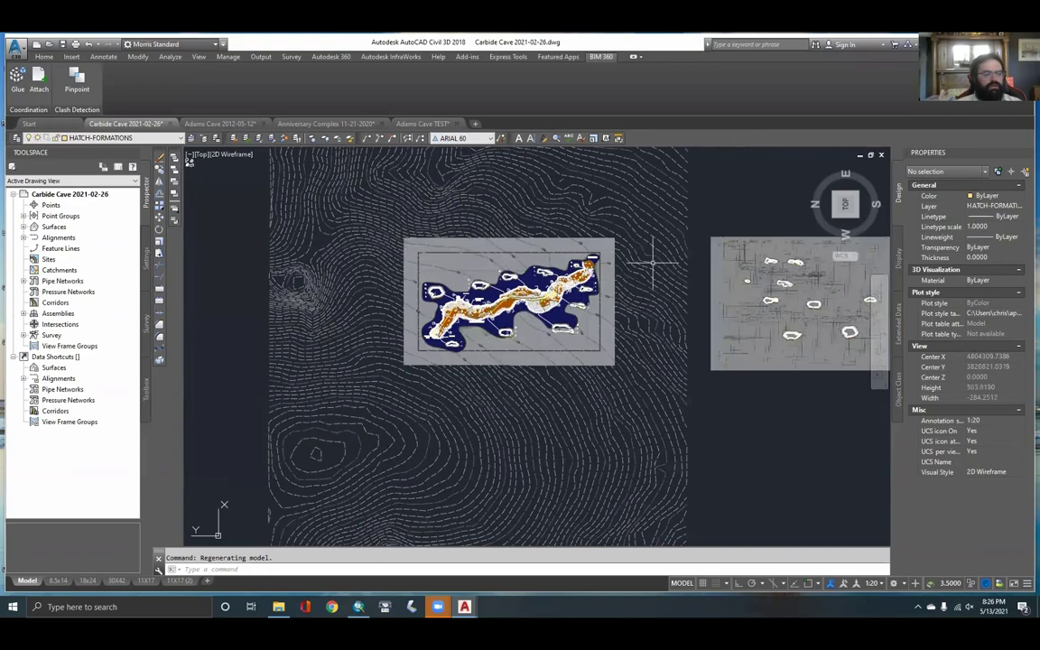
pyautogui.scroll(-2, 652, 263)
pyautogui.scroll(2, 646, 305)
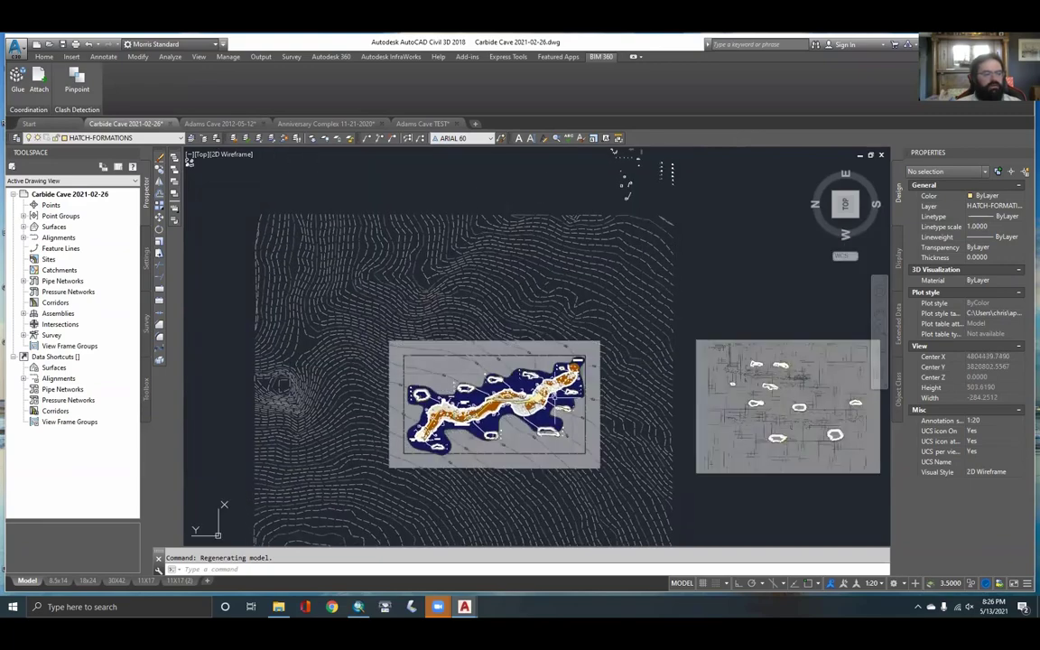
pyautogui.moveTo(487, 398); pyautogui.dragTo(444, 330, button='middle')
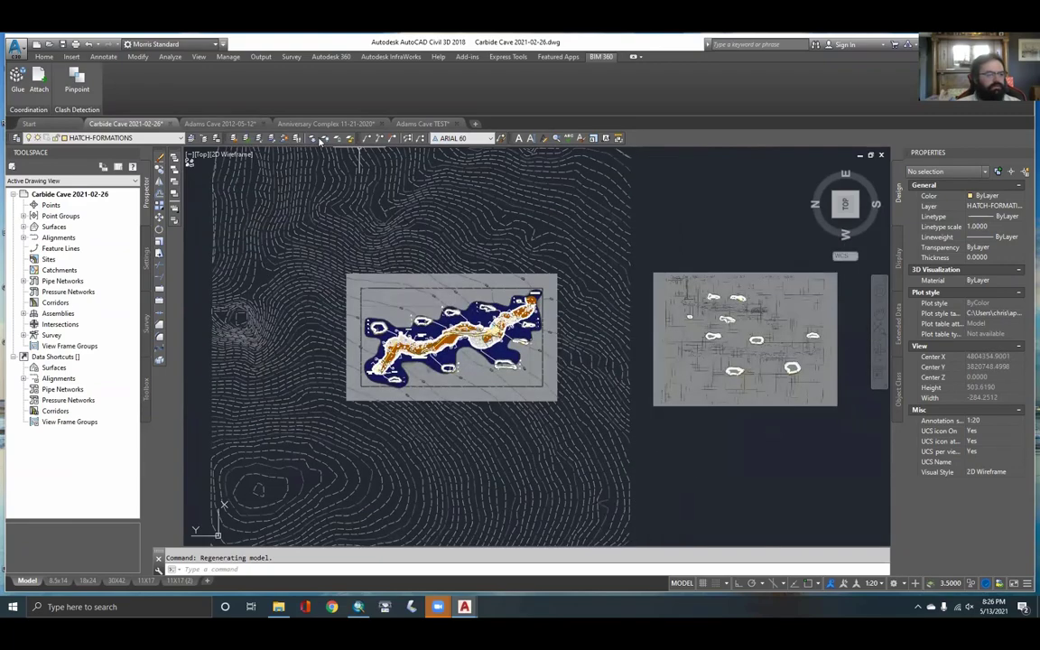
# Freeze the layers of the grey sheet backgrounds and of the dark blue fill around the Carbide Cave plan
pyautogui.click(312, 139)
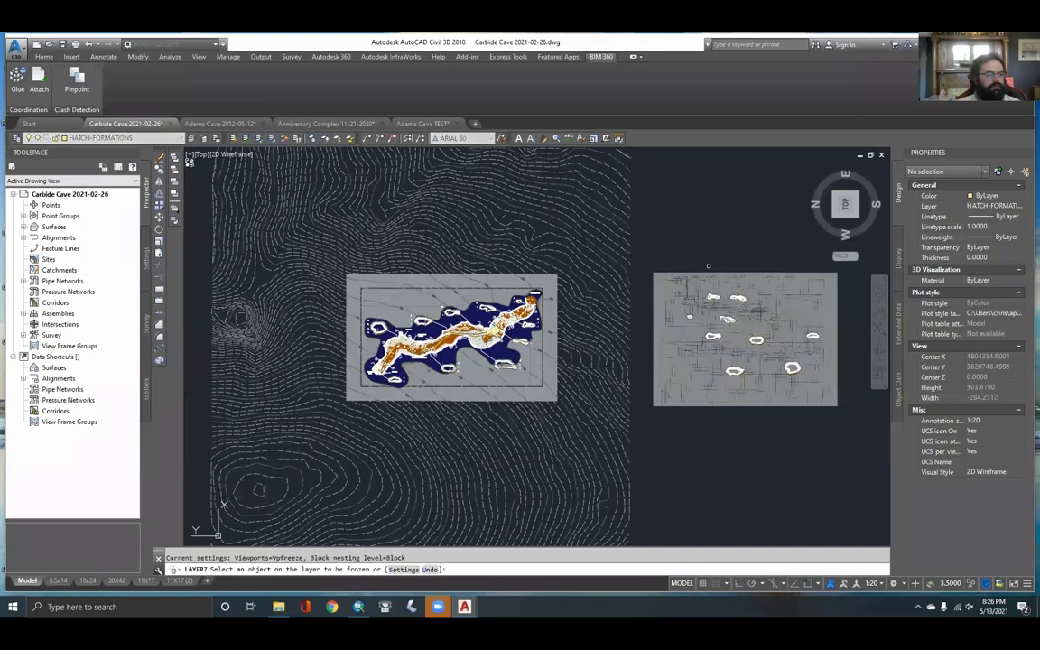
pyautogui.click(682, 273)
pyautogui.press('Return')
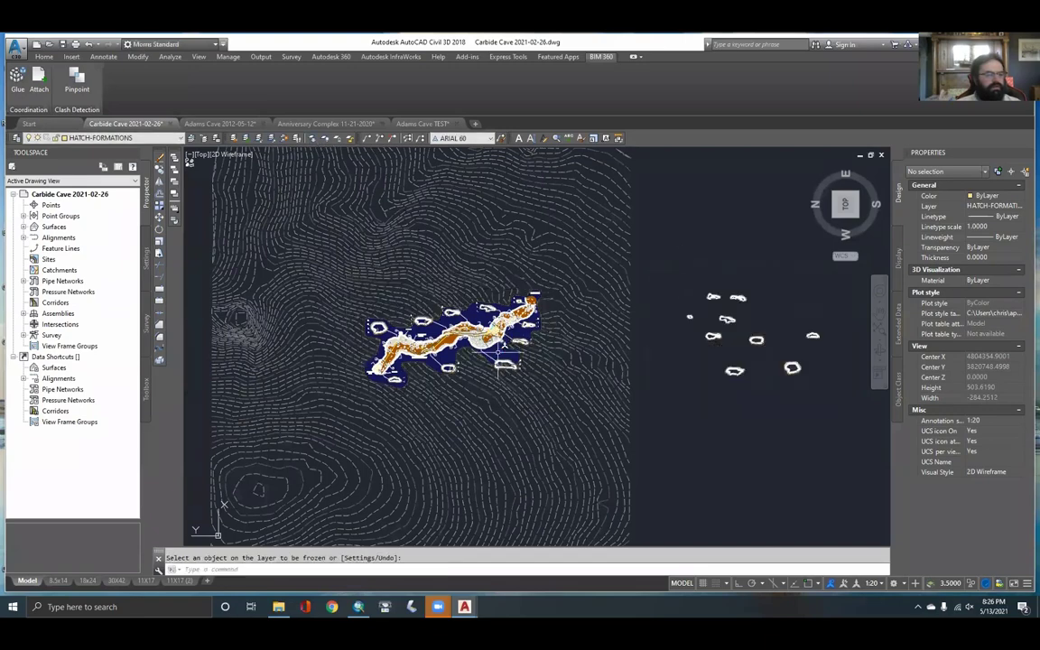
pyautogui.scroll(2, 502, 348)
pyautogui.click(457, 320)
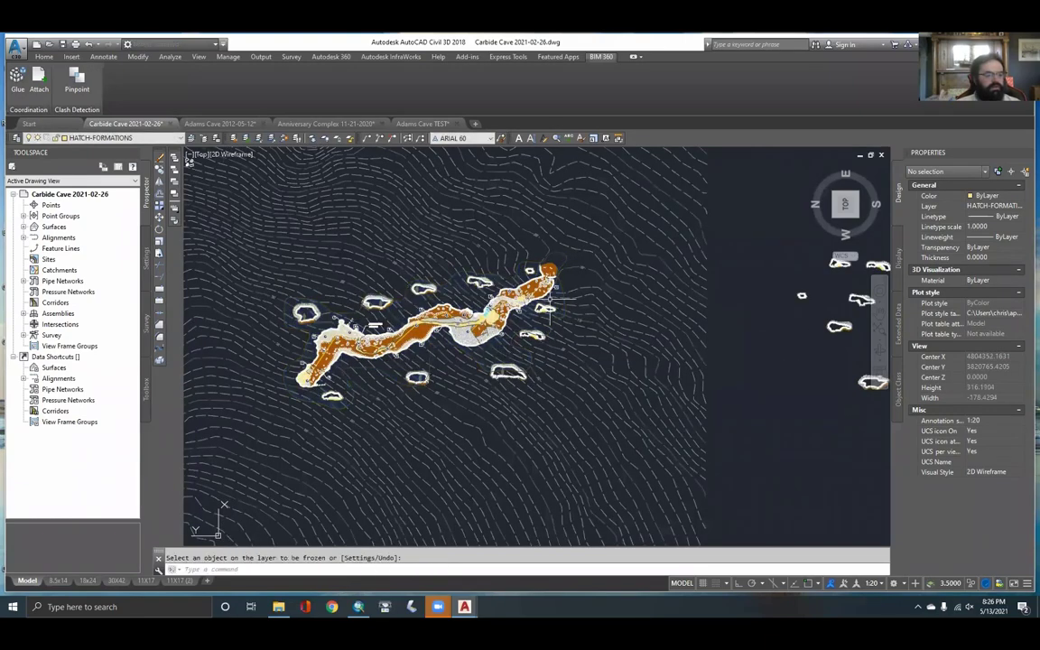
# Examine the contour elevation labels, cross sections and numbered tags around the Carbide Cave plan, up close and as a whole
pyautogui.moveTo(603, 292); pyautogui.dragTo(660, 280, button='middle')
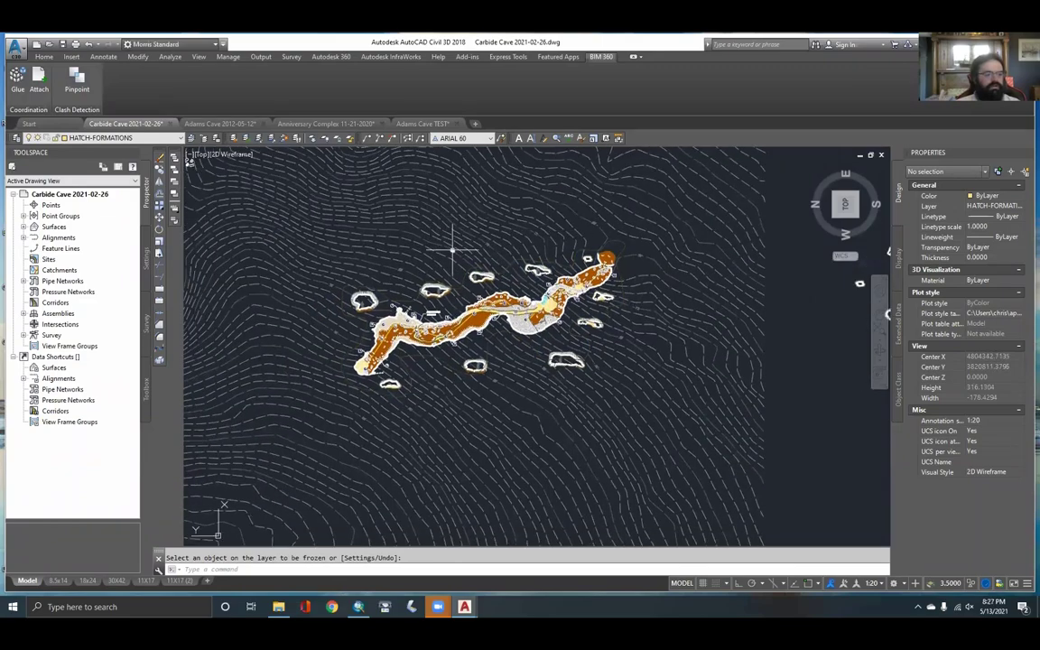
pyautogui.scroll(5, 454, 251)
pyautogui.moveTo(672, 204); pyautogui.dragTo(573, 253, button='middle')
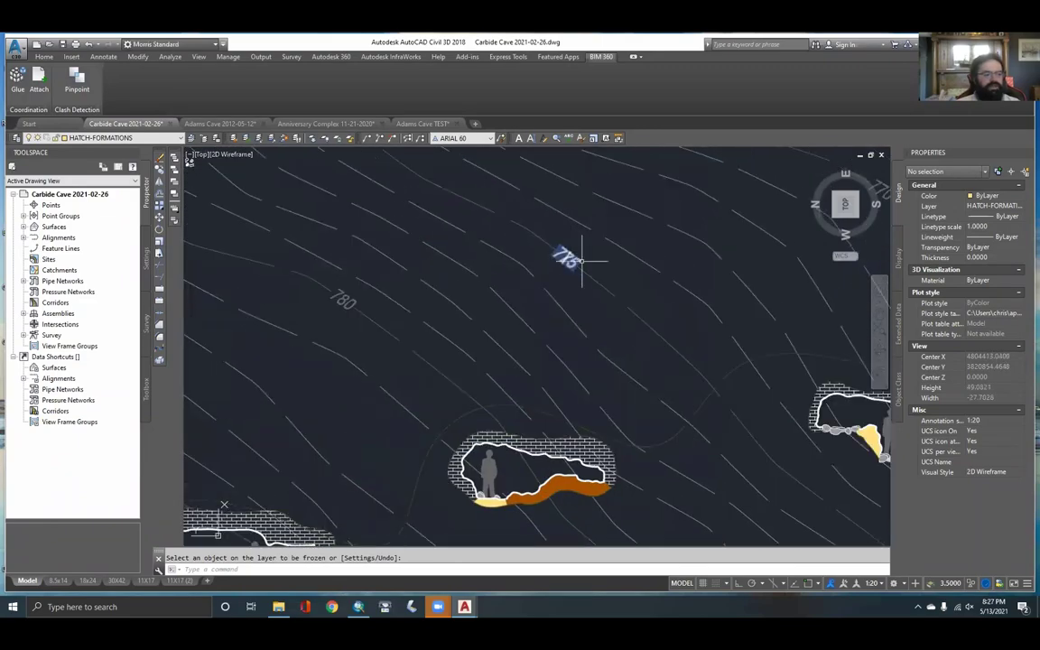
pyautogui.scroll(-8, 456, 309)
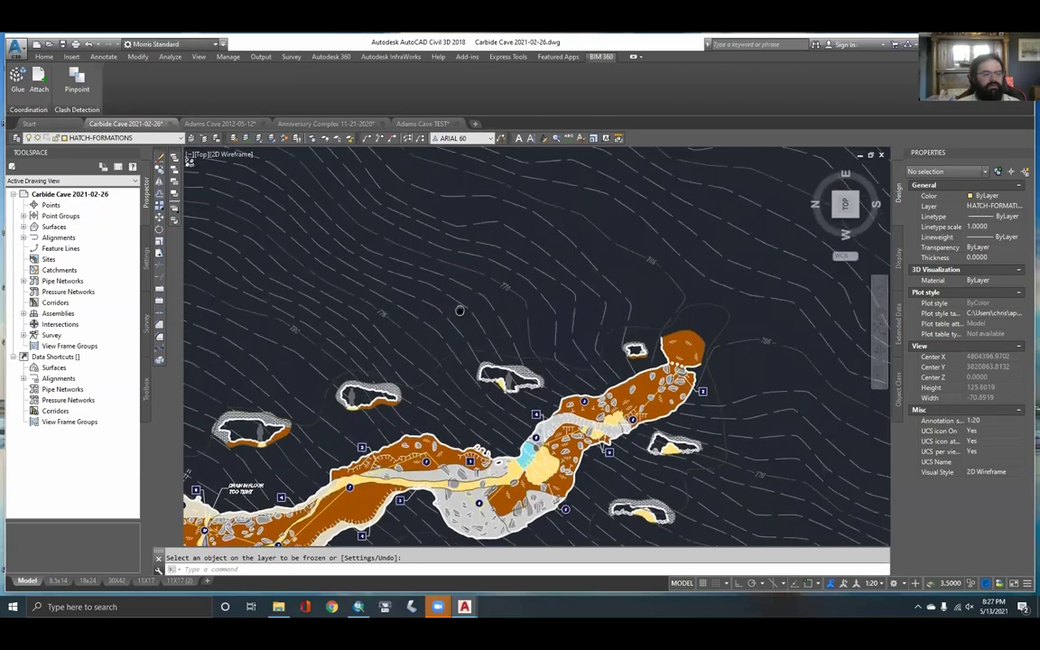
pyautogui.scroll(-5, 464, 302)
pyautogui.scroll(7, 587, 273)
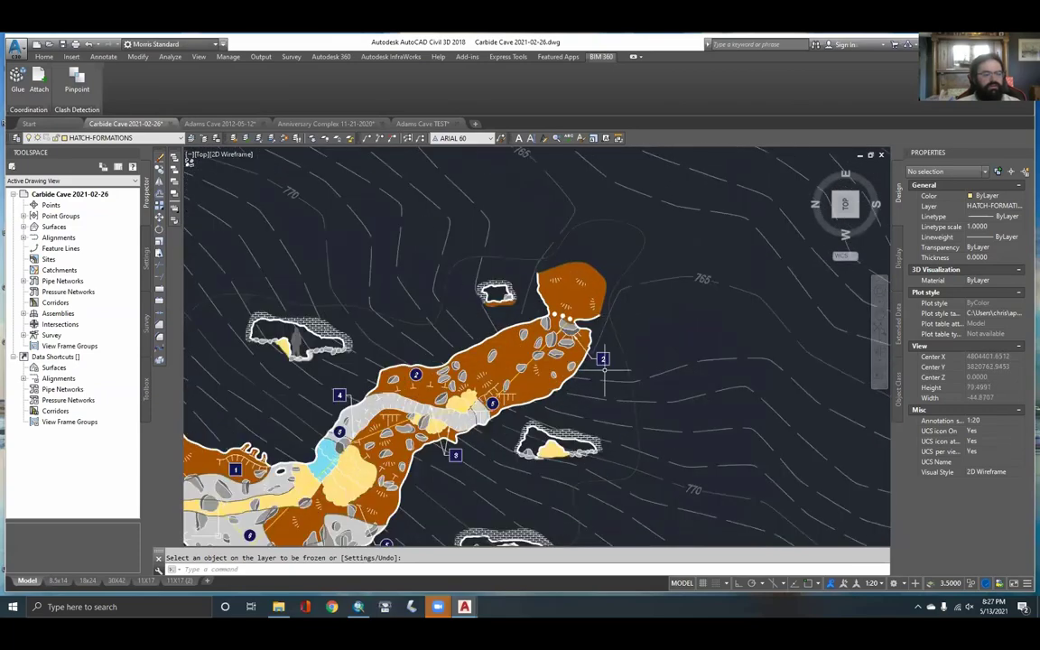
pyautogui.scroll(-3, 652, 311)
pyautogui.moveTo(551, 310); pyautogui.dragTo(623, 256, button='middle')
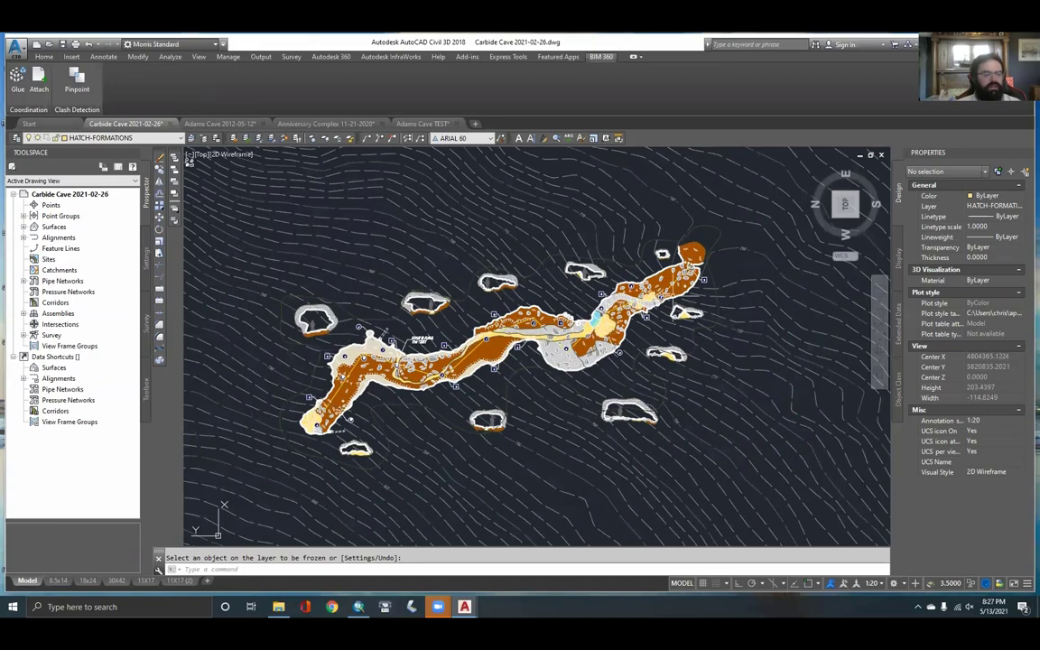
pyautogui.scroll(-6, 517, 355)
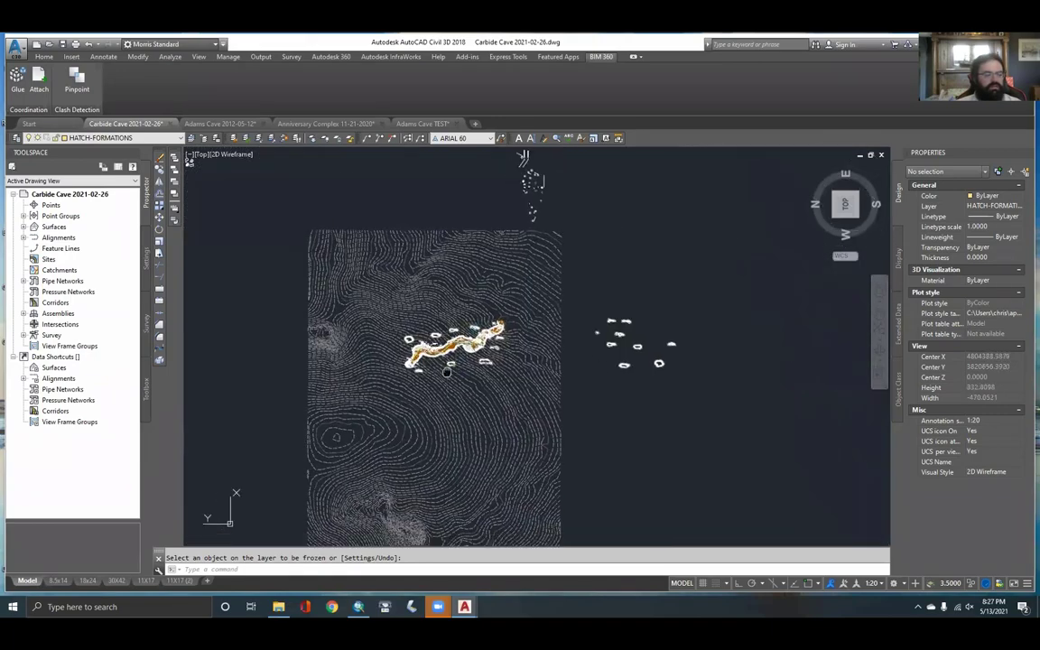
pyautogui.scroll(2, 502, 326)
pyautogui.scroll(2, 502, 330)
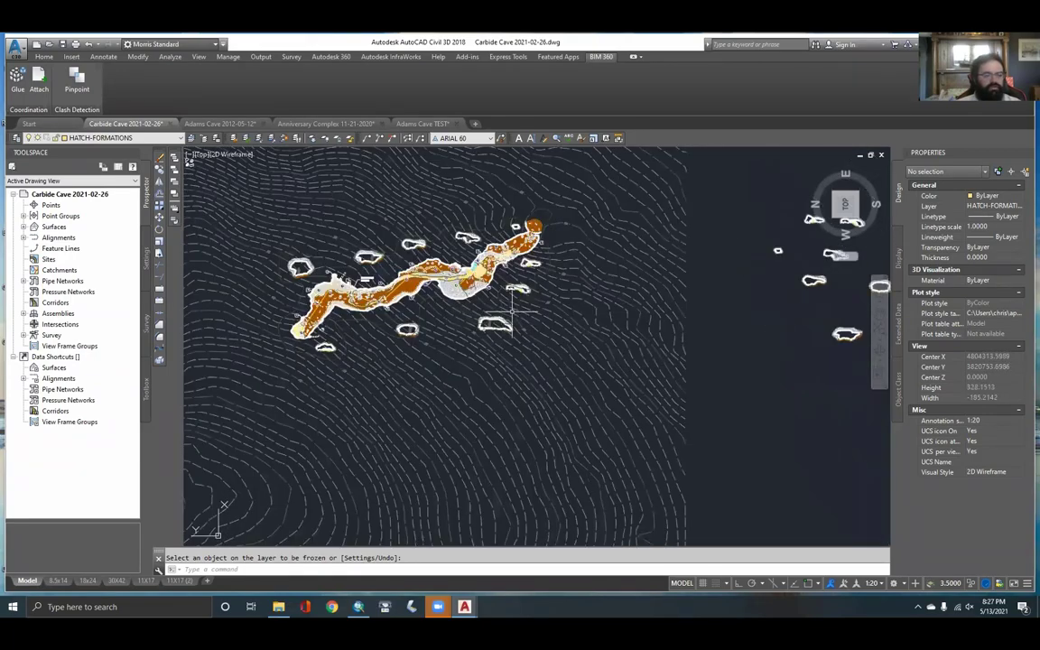
# Display the 3D prism wireframe over the Carbide Cave plan and inspect it along the full passage
pyautogui.moveTo(511, 305); pyautogui.dragTo(515, 345, button='middle')
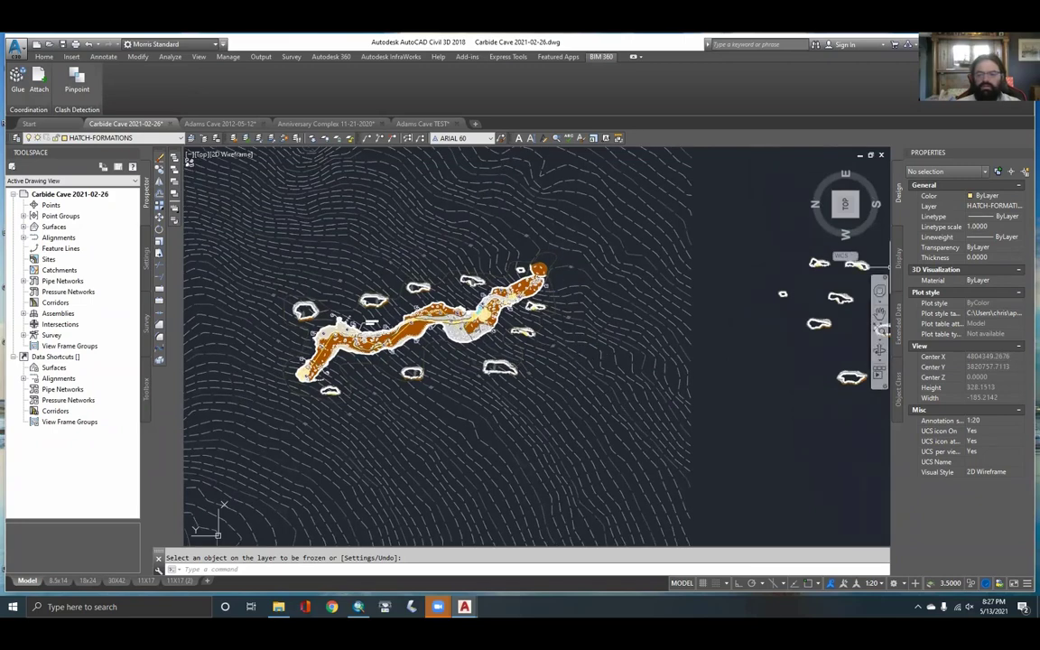
pyautogui.scroll(4, 463, 321)
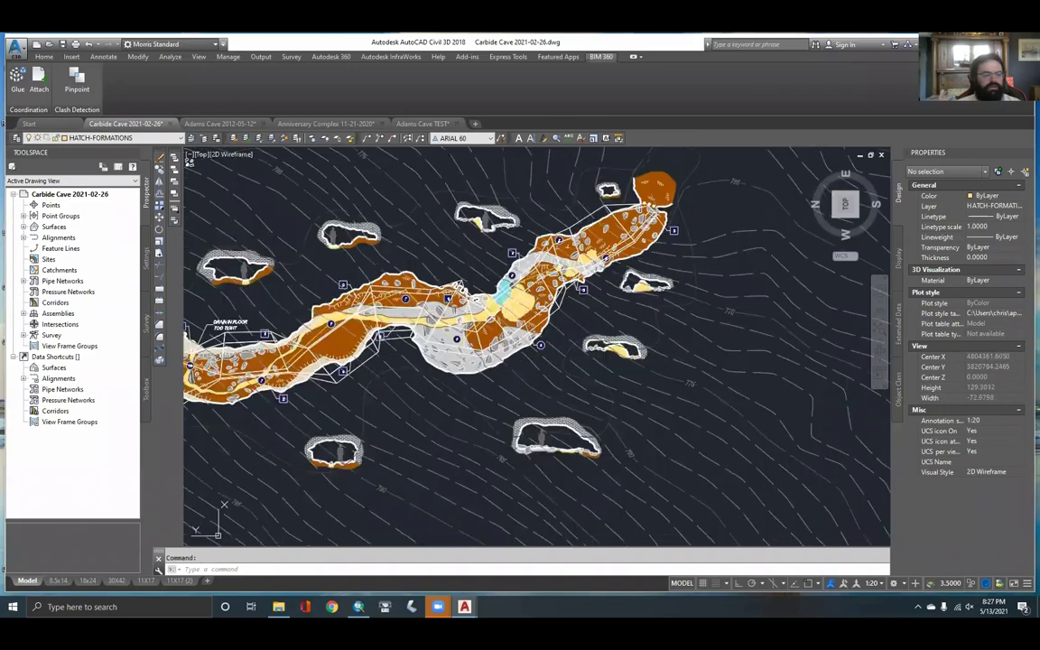
pyautogui.moveTo(527, 271); pyautogui.dragTo(545, 303, button='middle')
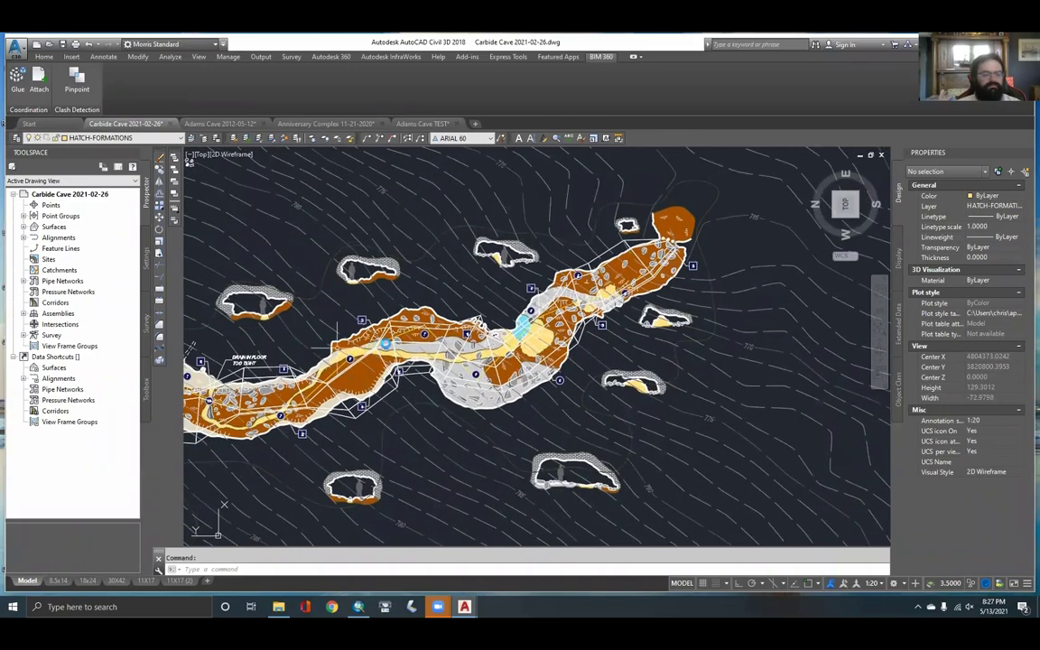
pyautogui.moveTo(271, 368); pyautogui.dragTo(413, 345, button='middle')
pyautogui.scroll(-2, 413, 345)
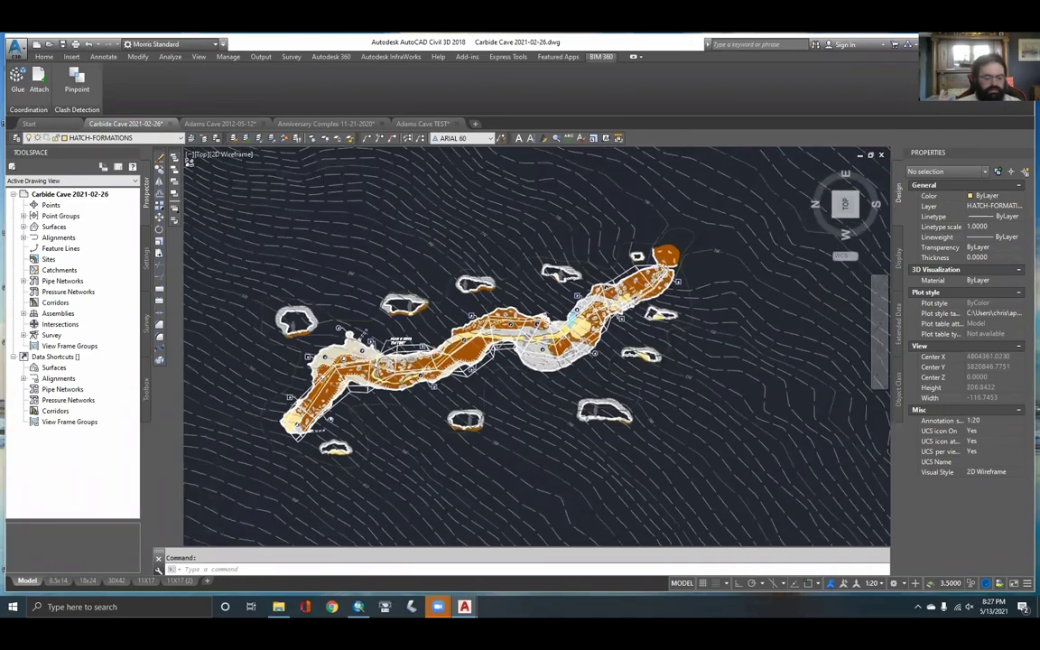
# Orbit the model in 3D to examine the cave's prism wireframe and survey line against the surface contours from oblique and side angles
pyautogui.write('rbit')
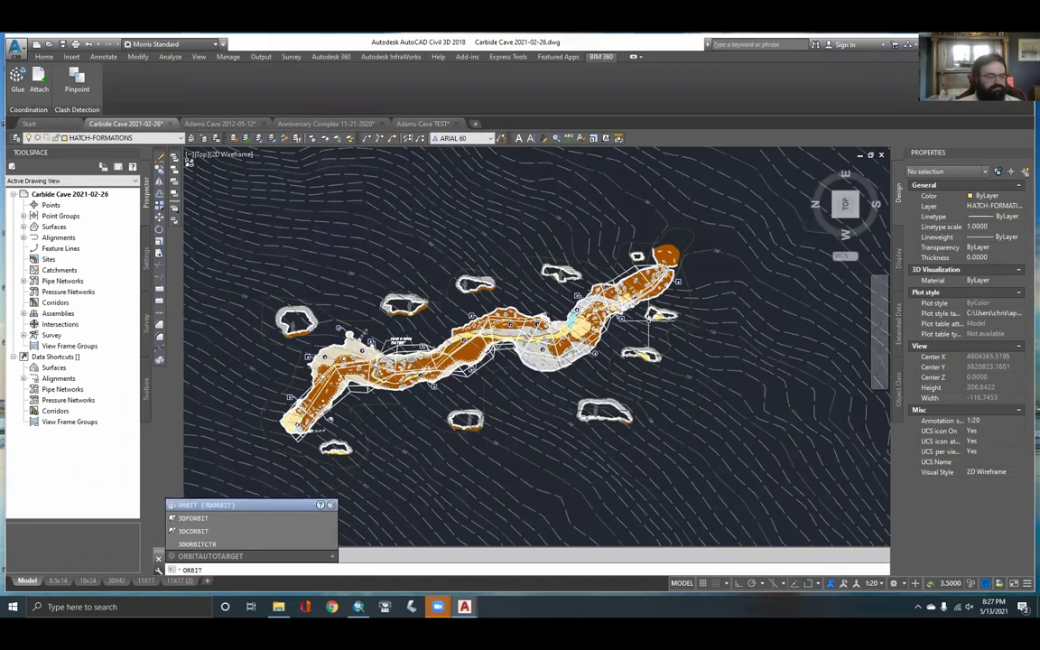
pyautogui.press('Return')
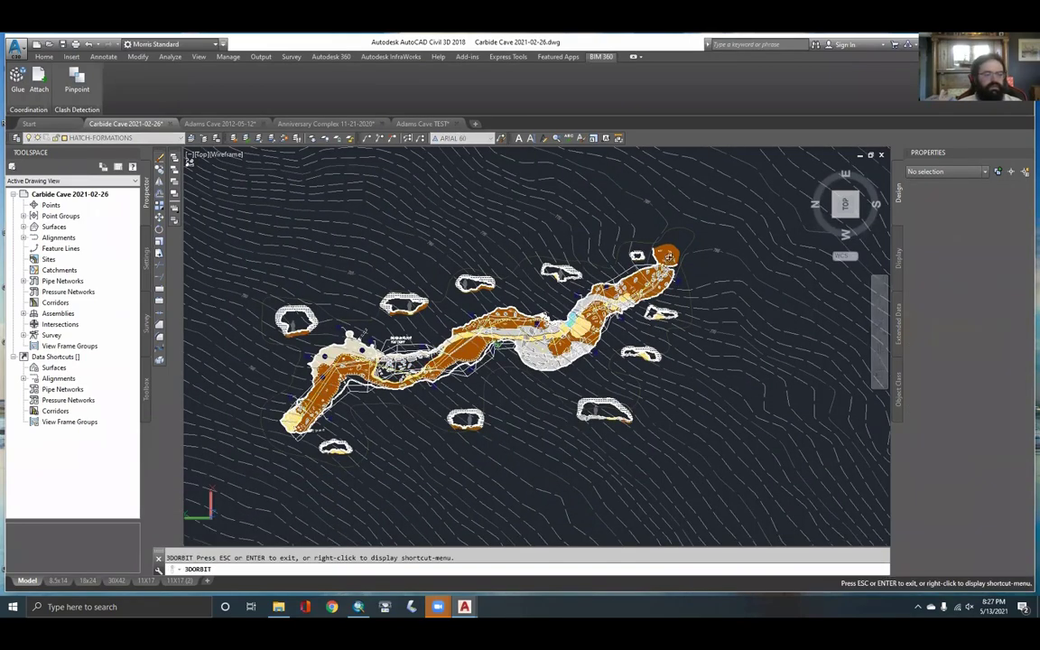
pyautogui.moveTo(669, 257)
pyautogui.mouseDown()
pyautogui.moveTo(649, 220)
pyautogui.moveTo(663, 291)
pyautogui.mouseUp()
pyautogui.moveTo(663, 291); pyautogui.dragTo(656, 443, button='middle')
pyautogui.scroll(-4, 664, 269)
pyautogui.moveTo(627, 329); pyautogui.dragTo(628, 438, button='middle')
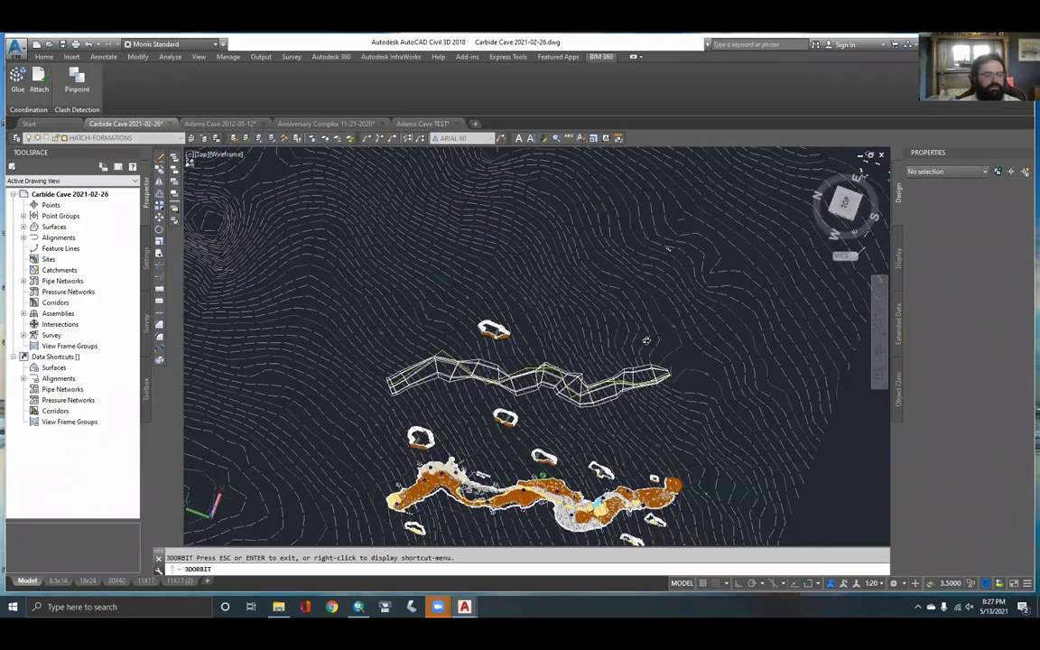
pyautogui.moveTo(653, 296); pyautogui.dragTo(671, 228)
pyautogui.moveTo(671, 227)
pyautogui.mouseDown(button='middle')
pyautogui.moveTo(643, 390)
pyautogui.moveTo(641, 479)
pyautogui.mouseUp(button='middle')
pyautogui.scroll(2, 623, 330)
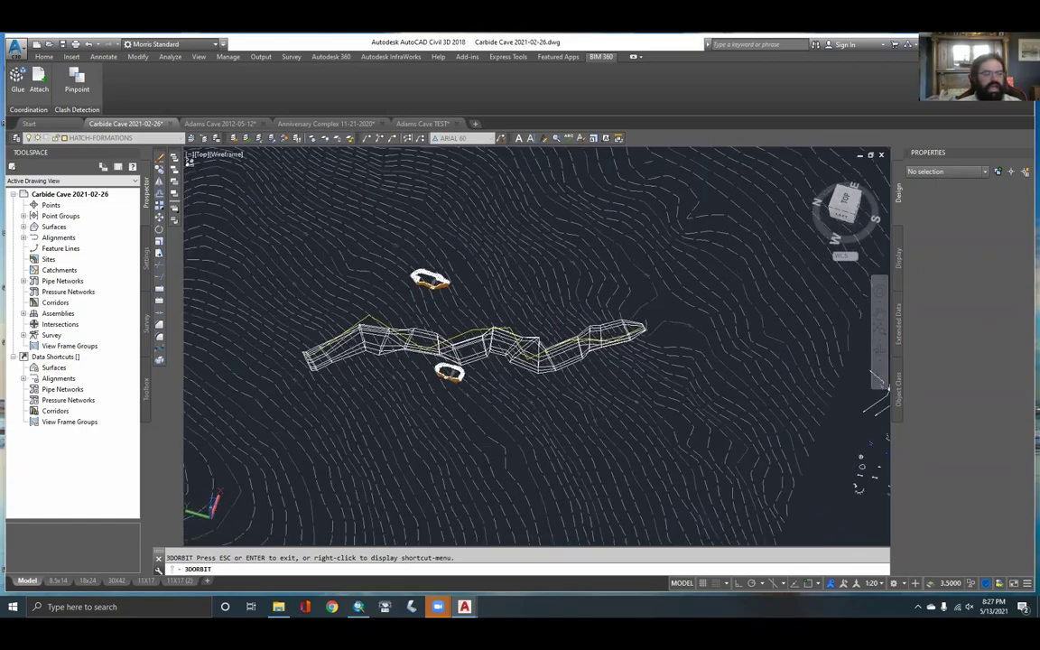
pyautogui.moveTo(608, 326); pyautogui.dragTo(782, 354)
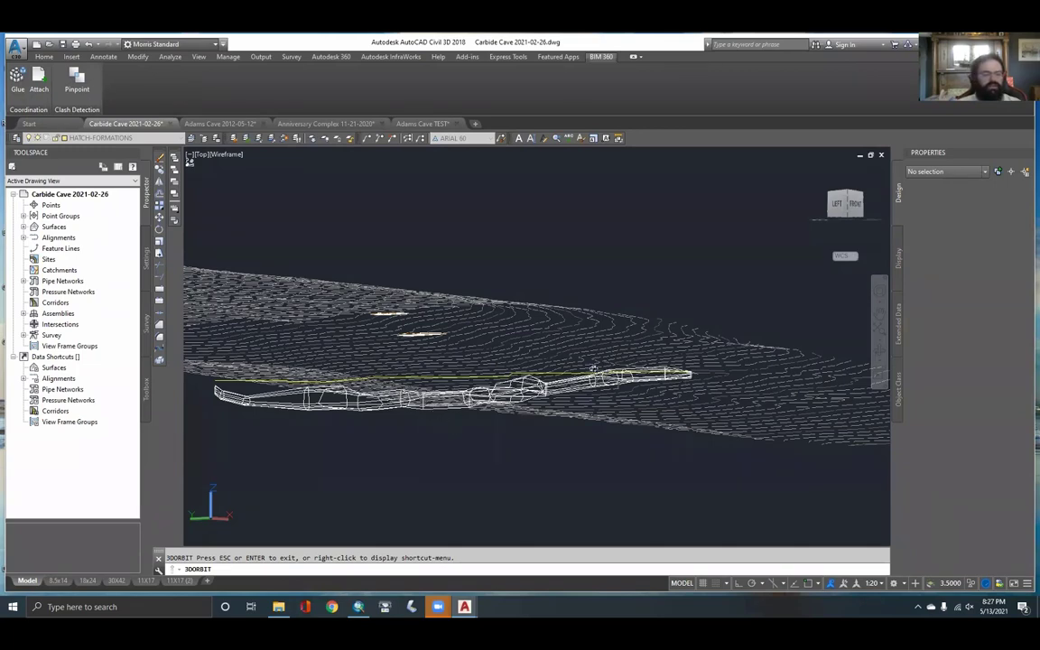
pyautogui.moveTo(370, 378); pyautogui.dragTo(611, 397)
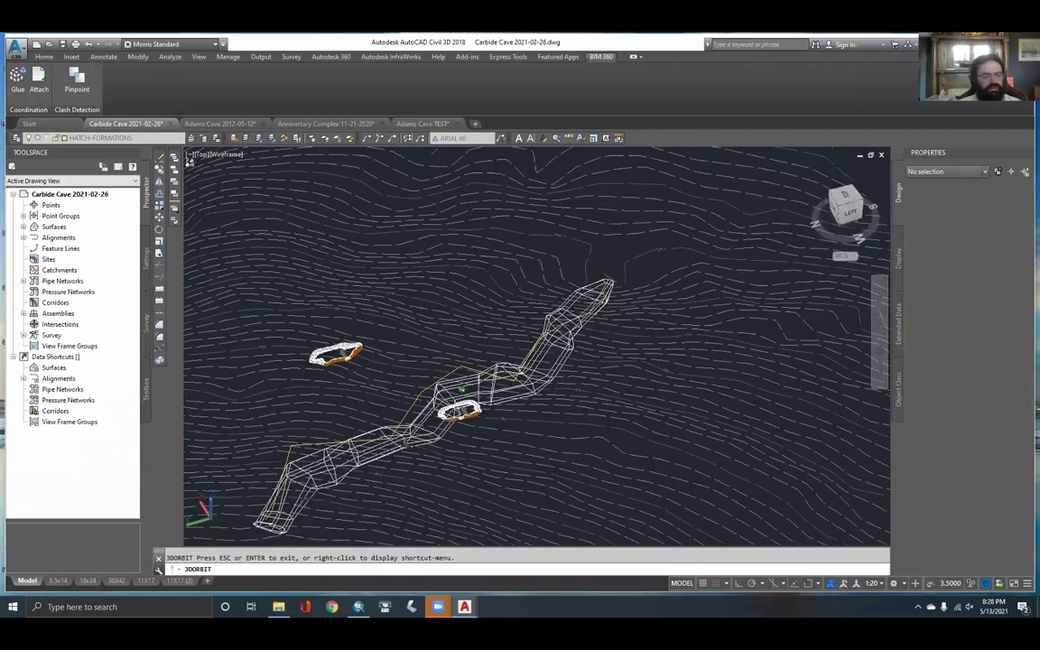
# End the 3D orbit and return to the top plan view of the cave
pyautogui.press('Escape')
pyautogui.hotkey('ctrl', 'z')
pyautogui.scroll(6, 608, 393)
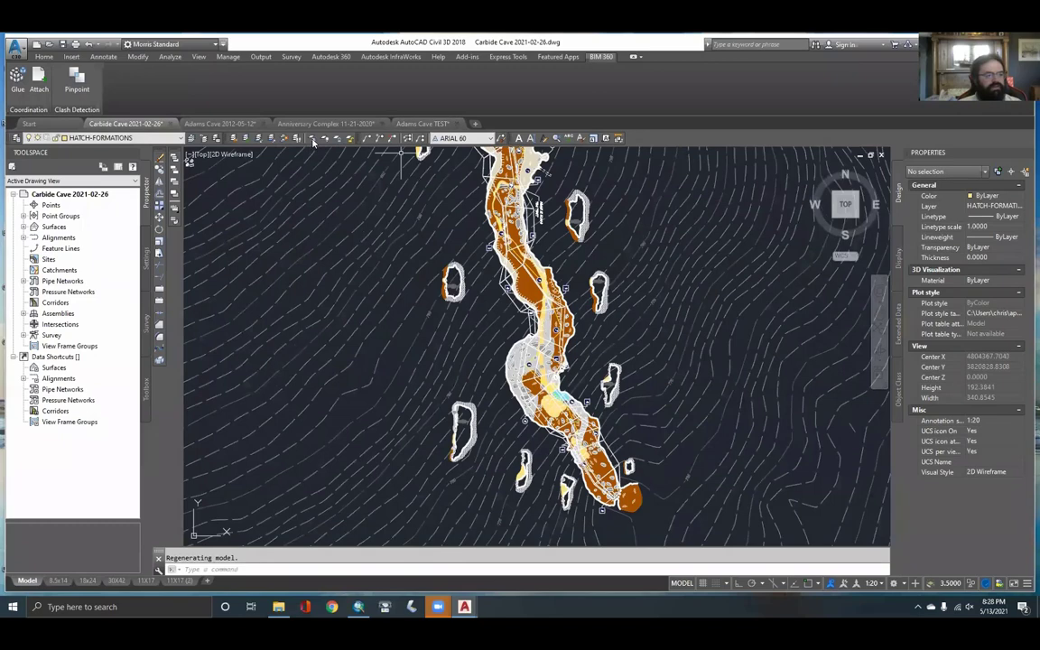
# Freeze the Carbide_3Dprism layer and the brown HATCH-BEDROCK layer by picking objects on them
pyautogui.click(313, 138)
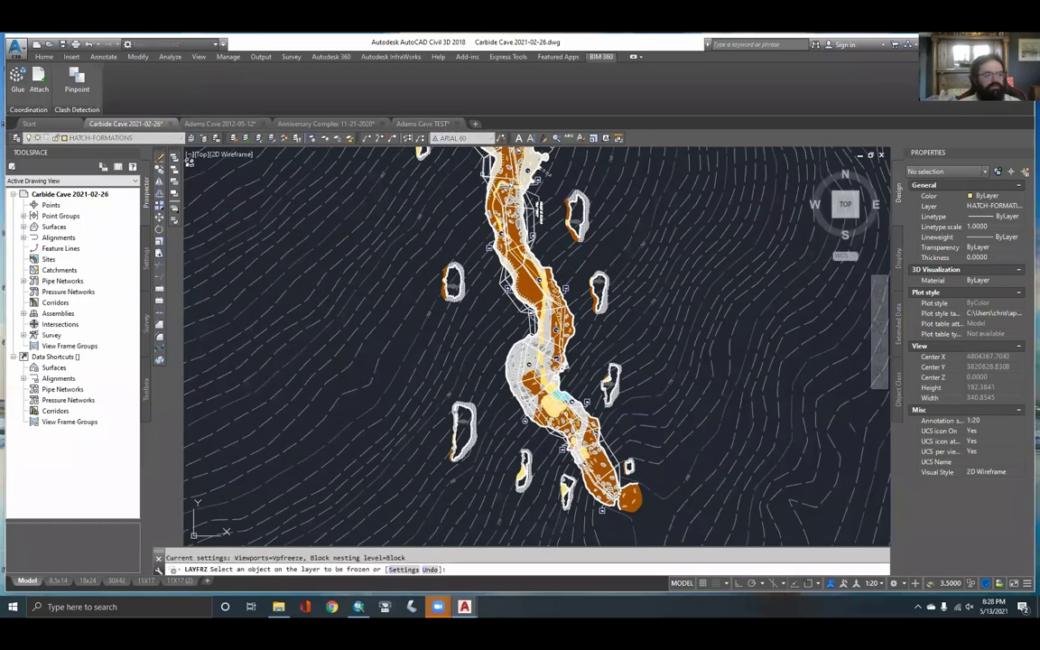
pyautogui.click(486, 174)
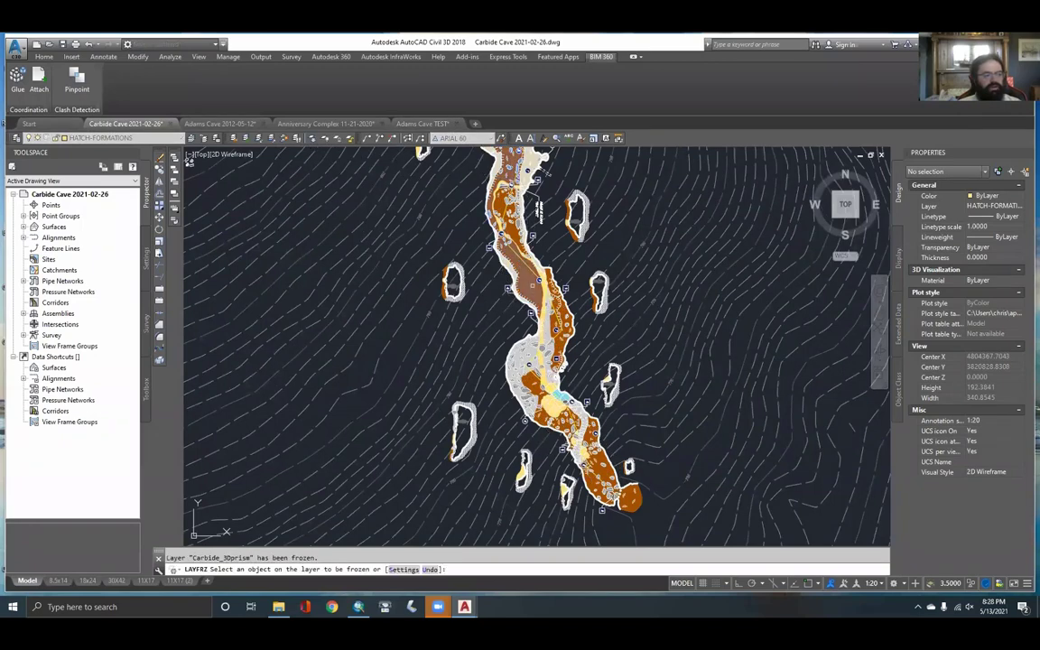
pyautogui.click(517, 273)
# Try to freeze the yellow HATCH-FORMATIONS layer, and freeze the HATCH-LIMESTONE layer of the brick pattern around the cross sections
pyautogui.scroll(4, 515, 273)
pyautogui.scroll(2, 585, 275)
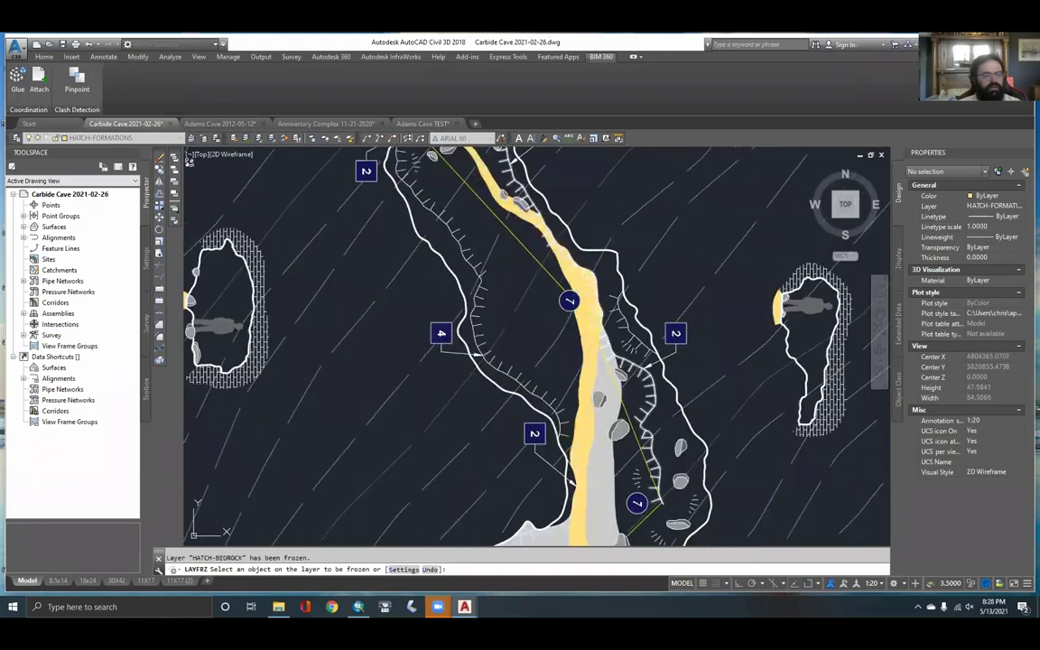
pyautogui.click(585, 275)
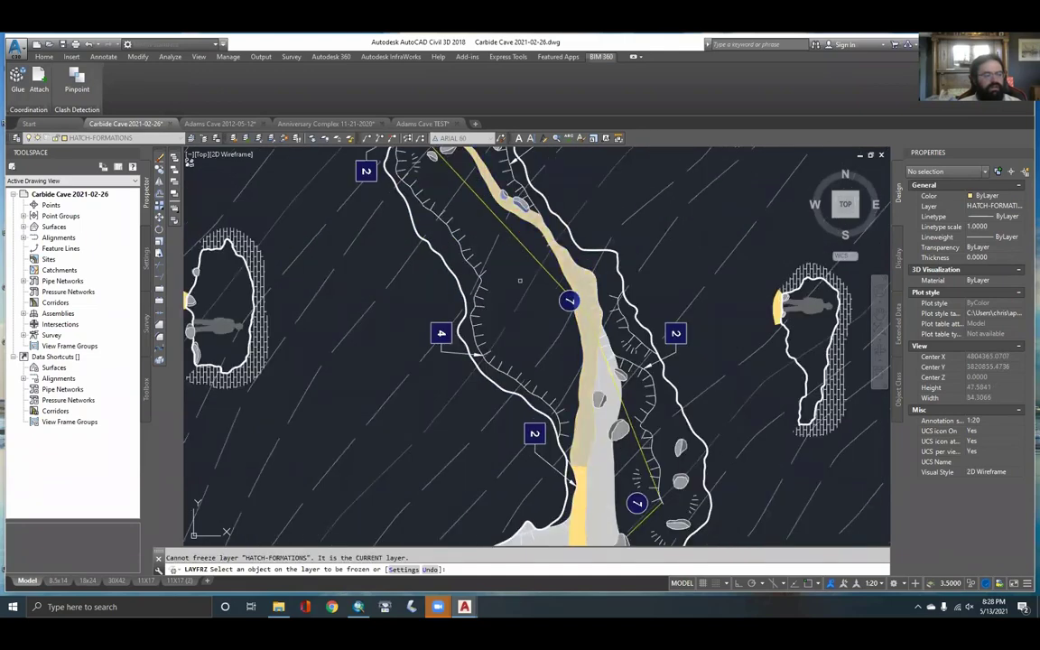
pyautogui.moveTo(472, 248); pyautogui.dragTo(592, 196, button='middle')
pyautogui.click(330, 172)
pyautogui.scroll(-3, 558, 268)
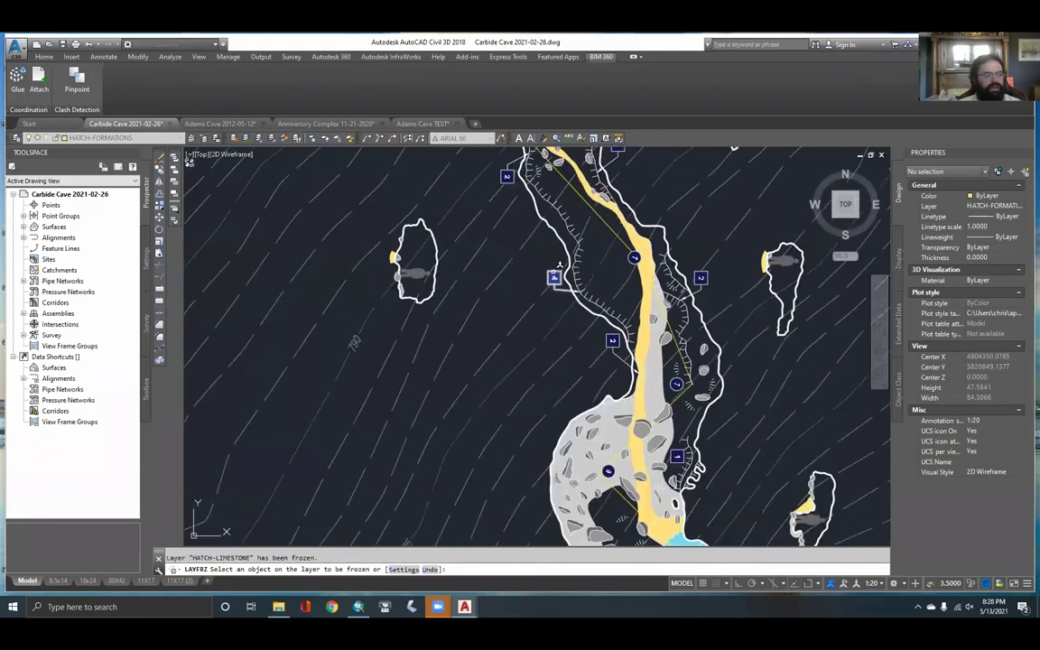
# Freeze the numbered tags' layer and the light grey HATCH-GRAVEL & COBBLES layer
pyautogui.click(553, 277)
pyautogui.moveTo(596, 337); pyautogui.dragTo(537, 248, button='middle')
pyautogui.click(553, 350)
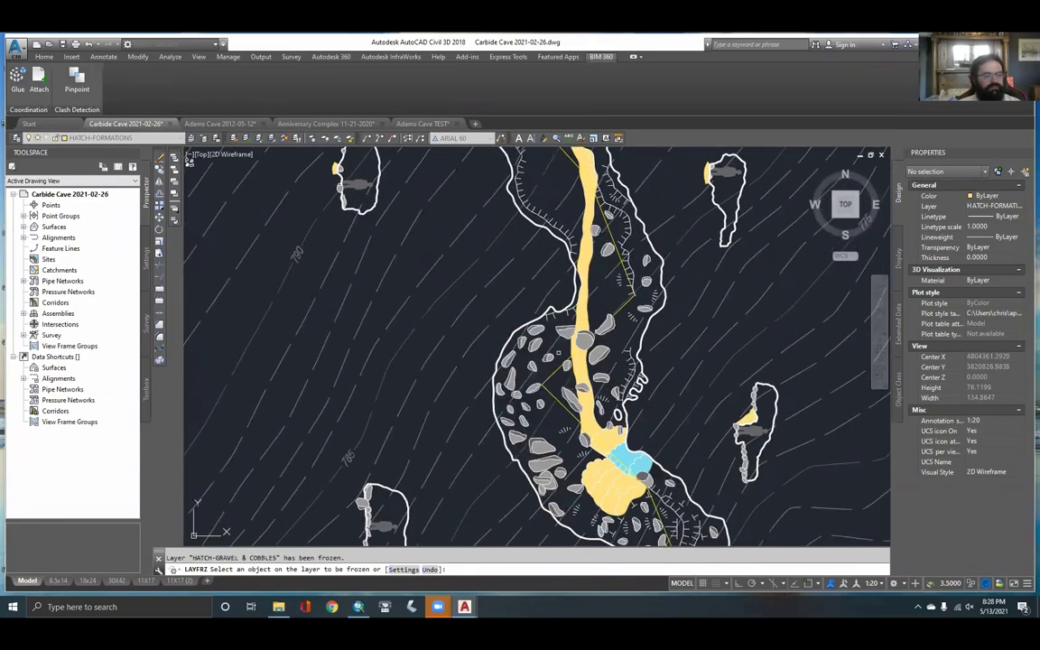
# Freeze the two boulder fill layers, HATCH-BOULDERS and HATCH-BOULDERS 2, in the wide chamber
pyautogui.moveTo(586, 397); pyautogui.dragTo(573, 315, button='middle')
pyautogui.scroll(2, 540, 381)
pyautogui.click(536, 381)
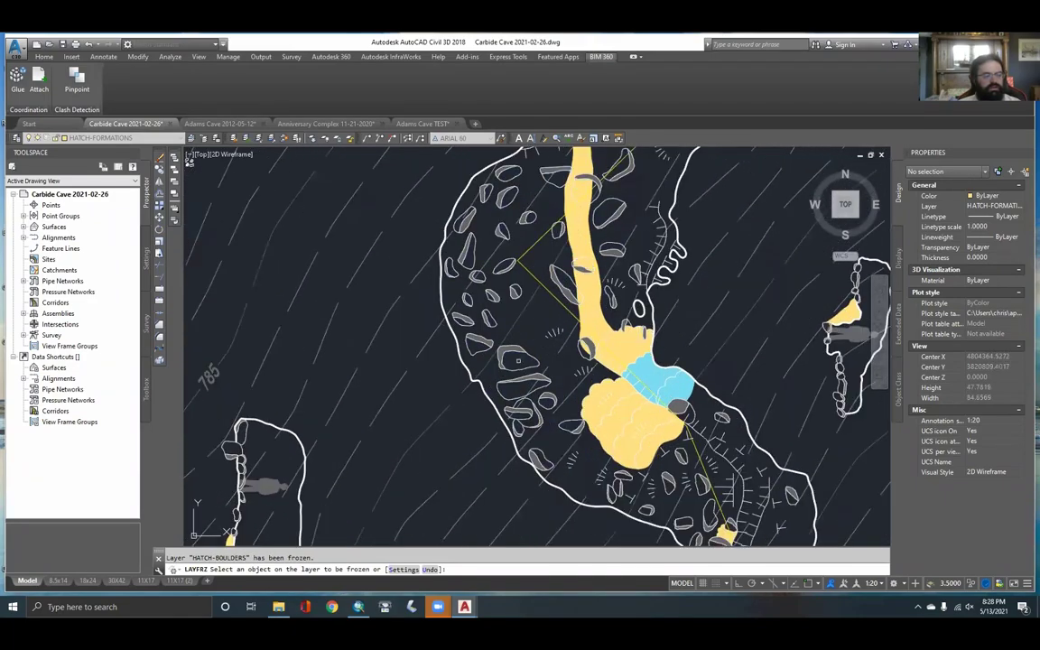
pyautogui.scroll(2, 514, 349)
pyautogui.click(514, 350)
pyautogui.scroll(2, 516, 348)
pyautogui.scroll(-10, 558, 330)
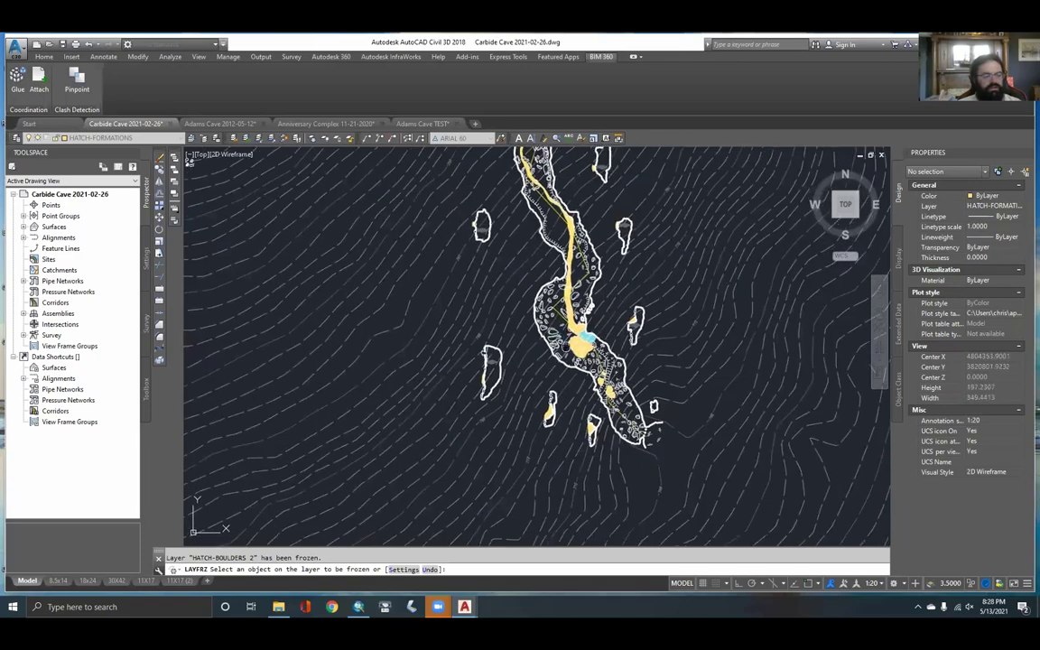
# Freeze the HATCH-WATER layer of the light blue pool
pyautogui.scroll(8, 578, 329)
pyautogui.click(576, 326)
pyautogui.scroll(-5, 573, 326)
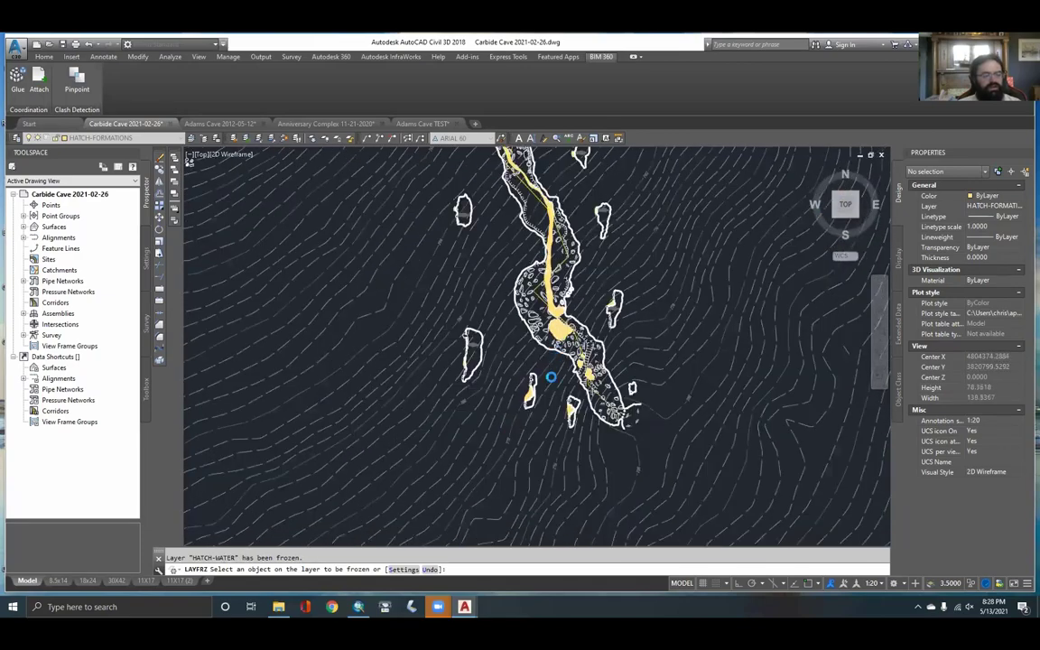
# Inspect the eastern passage wall spline and the properties of a slope-line symbol block near the dashed side lead
pyautogui.scroll(-2, 571, 326)
pyautogui.press('Return')
pyautogui.moveTo(567, 332); pyautogui.dragTo(550, 379, button='middle')
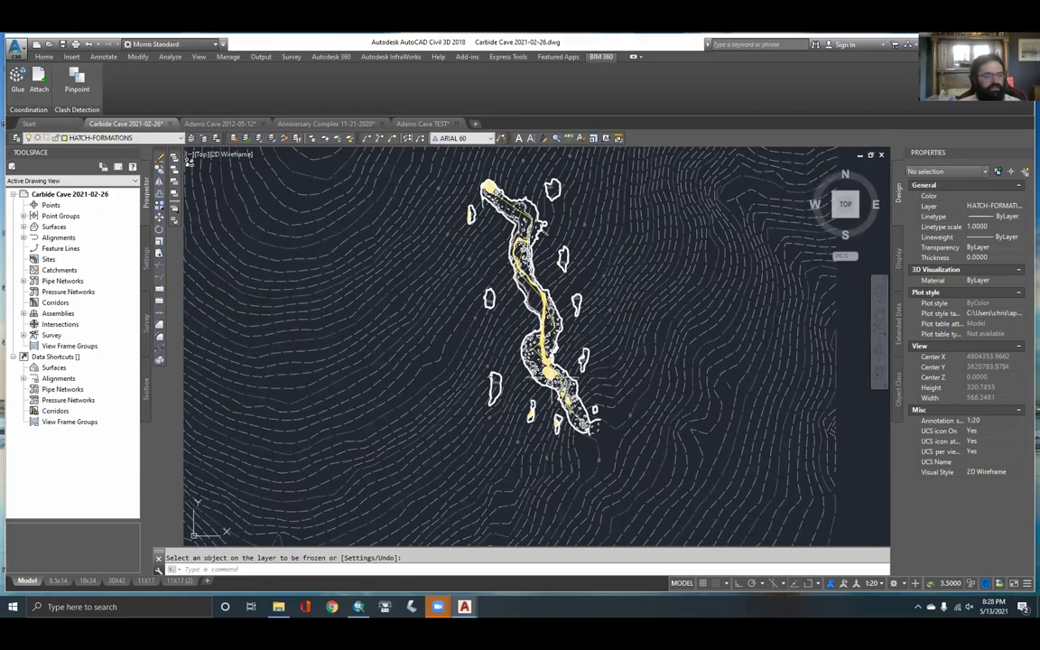
pyautogui.scroll(4, 561, 259)
pyautogui.scroll(5, 561, 259)
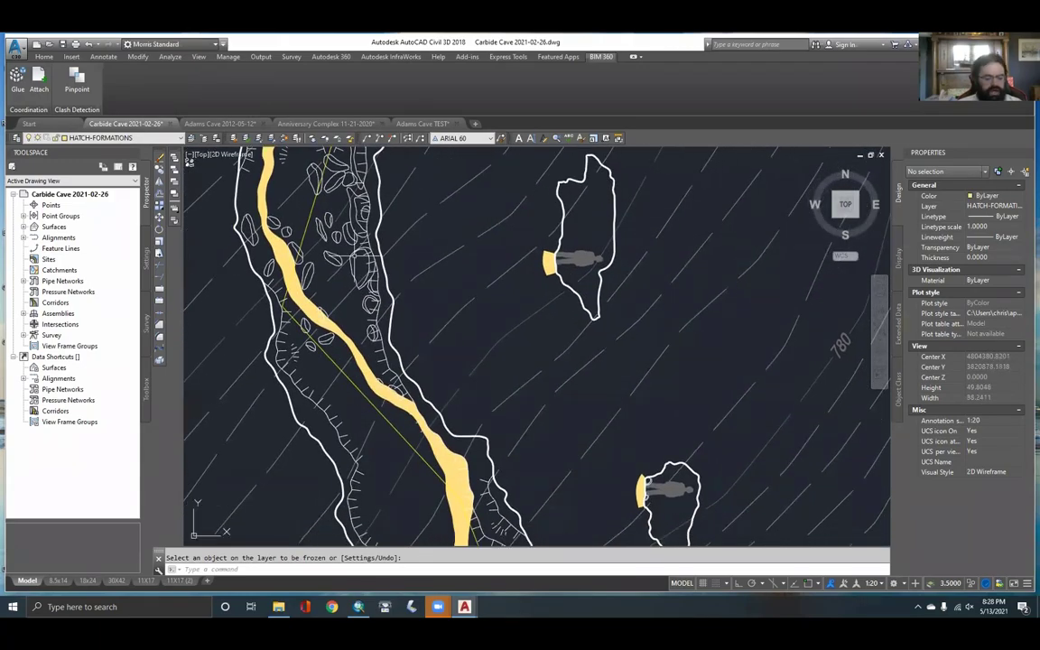
pyautogui.moveTo(571, 279)
pyautogui.mouseDown(button='middle')
pyautogui.moveTo(627, 331)
pyautogui.moveTo(658, 419)
pyautogui.mouseUp(button='middle')
pyautogui.click(467, 317)
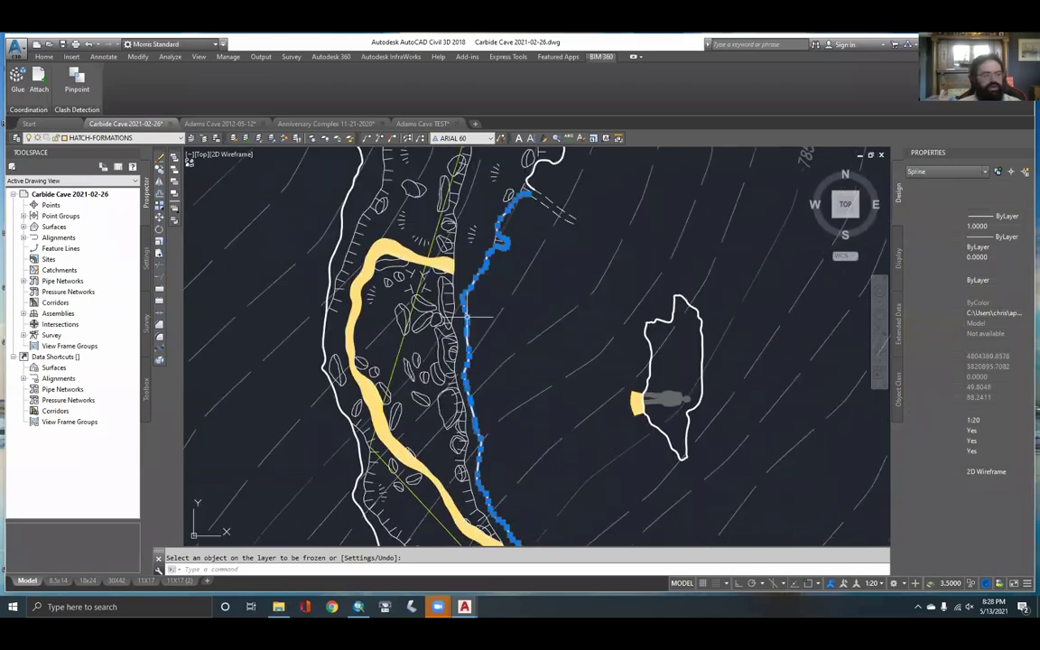
pyautogui.press('Escape')
pyautogui.scroll(4, 471, 271)
pyautogui.moveTo(493, 174); pyautogui.dragTo(384, 284, button='middle')
pyautogui.click(473, 266)
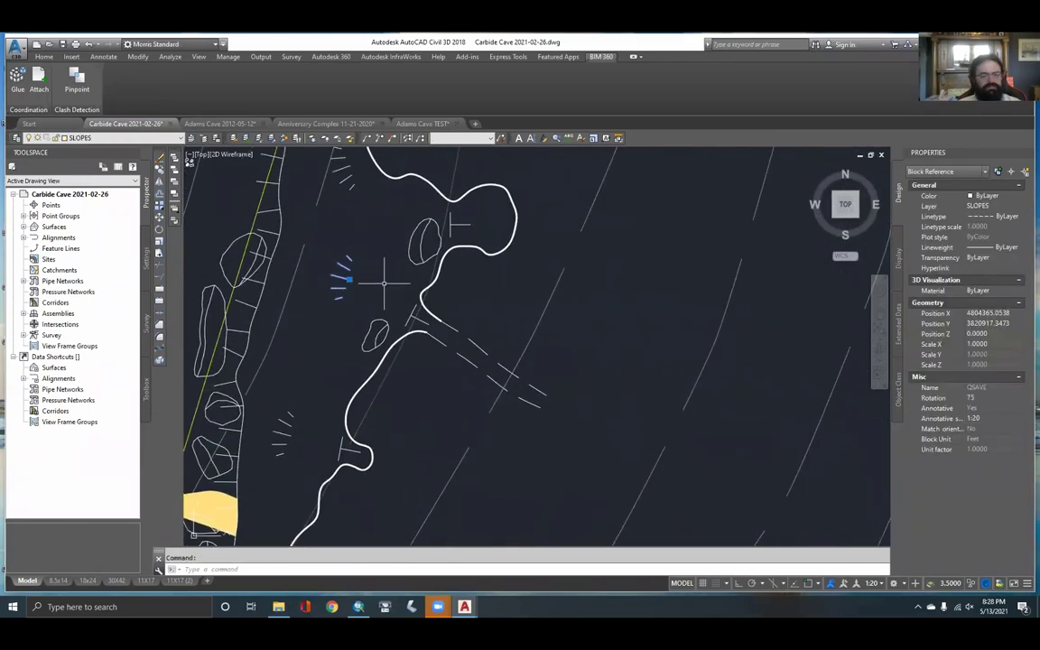
pyautogui.press('Escape')
# Draw a small open U-shaped polyline of three segments in the empty area east of the dashed side lead
pyautogui.scroll(-2, 485, 296)
pyautogui.moveTo(497, 294)
pyautogui.mouseDown(button='middle')
pyautogui.moveTo(469, 311)
pyautogui.moveTo(312, 346)
pyautogui.mouseUp(button='middle')
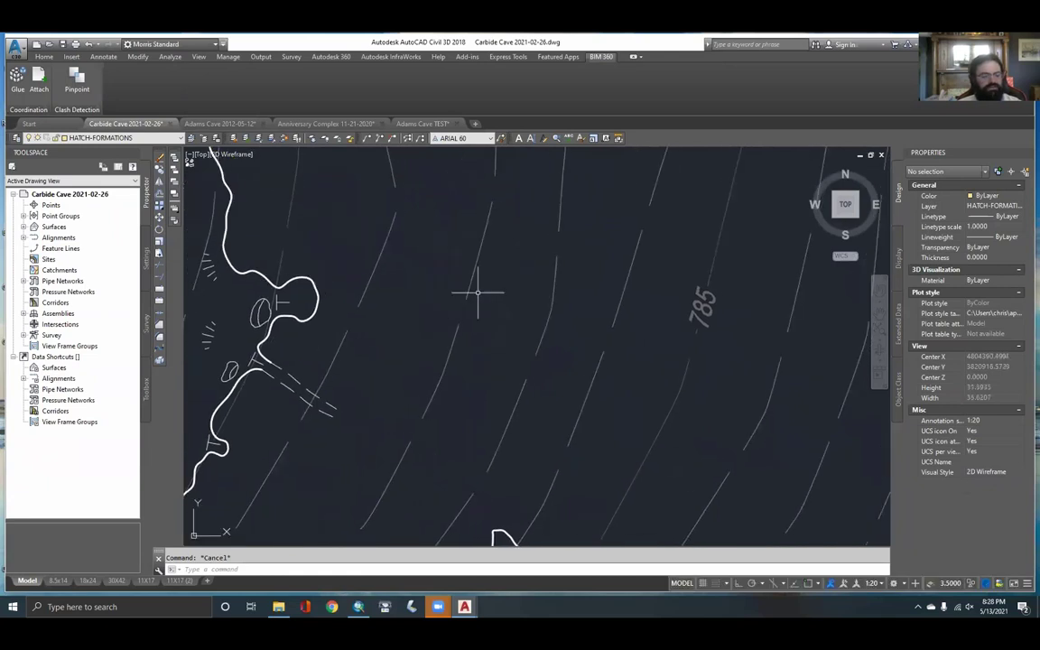
pyautogui.write('pl')
pyautogui.press('Return')
pyautogui.click(415, 258)
pyautogui.click(419, 292)
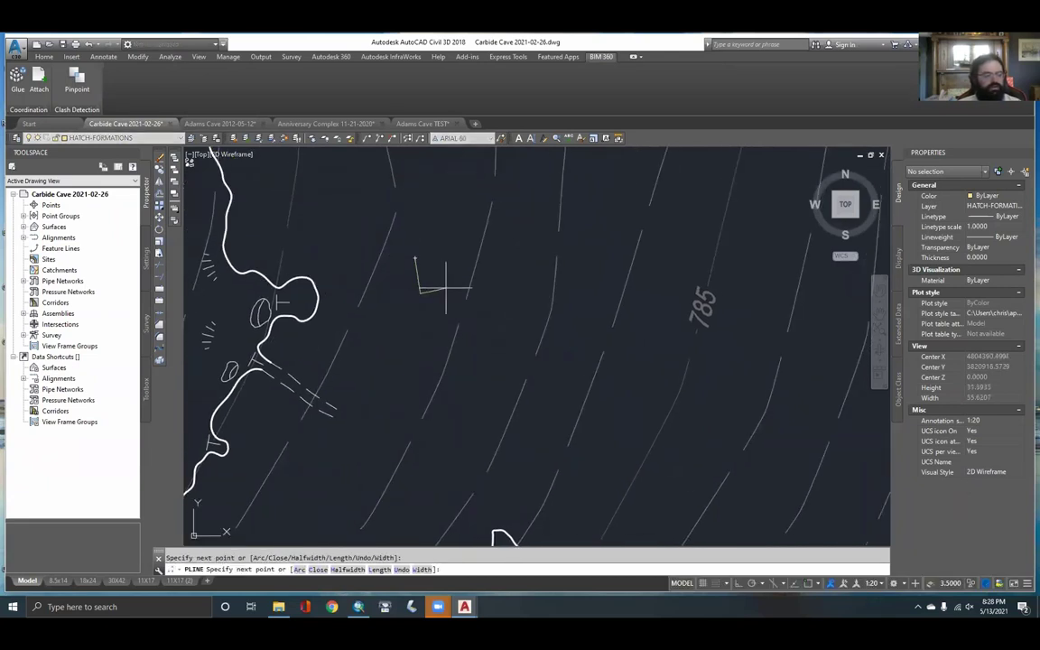
pyautogui.press('Return')
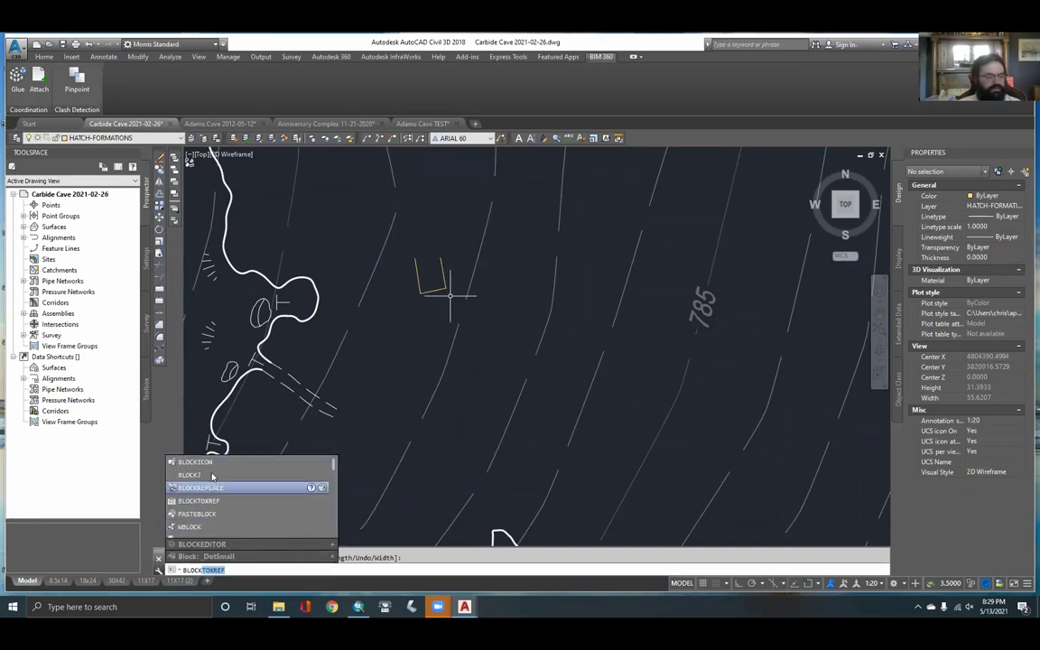
# Start a block definition named TEST with its base point specified on-screen, and select the U-shaped polyline as its object
pyautogui.click(200, 467)
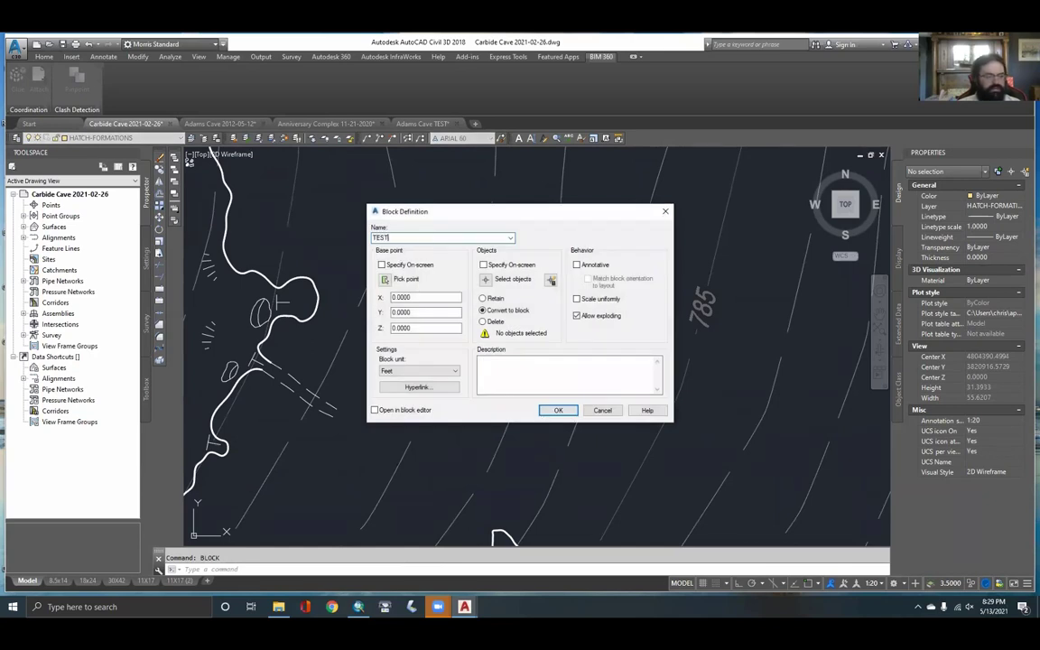
pyautogui.click(383, 265)
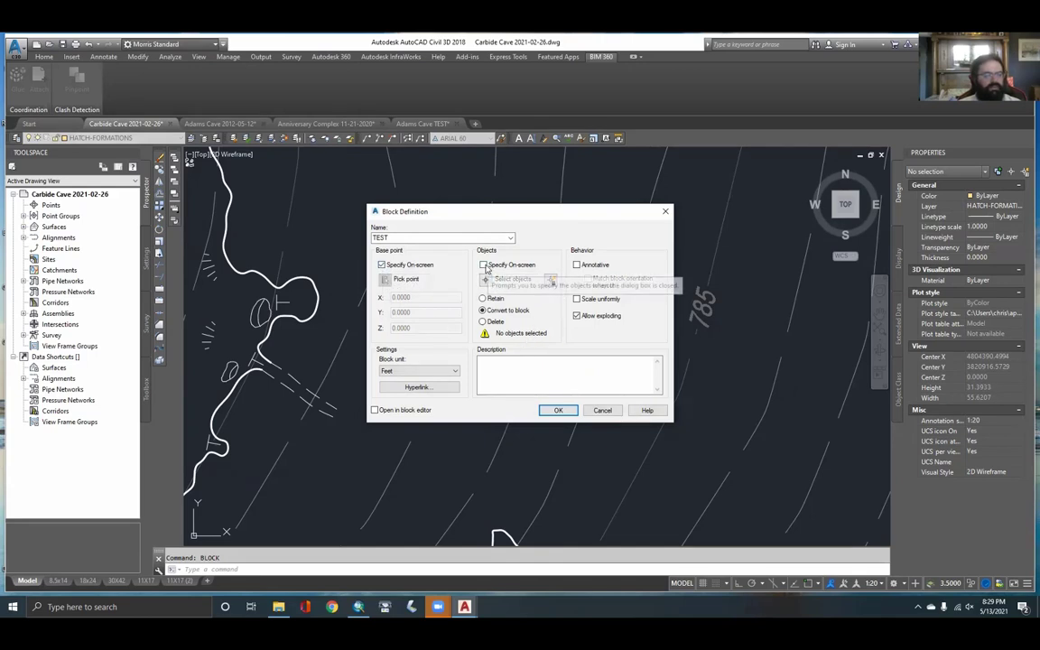
pyautogui.click(558, 411)
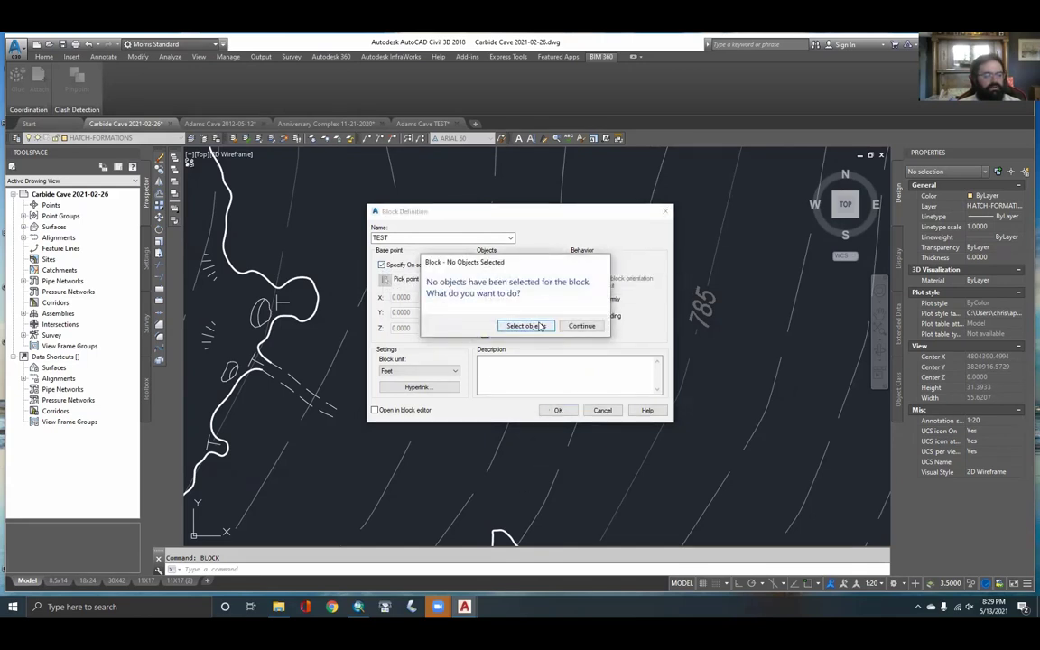
pyautogui.click(541, 326)
pyautogui.click(402, 245)
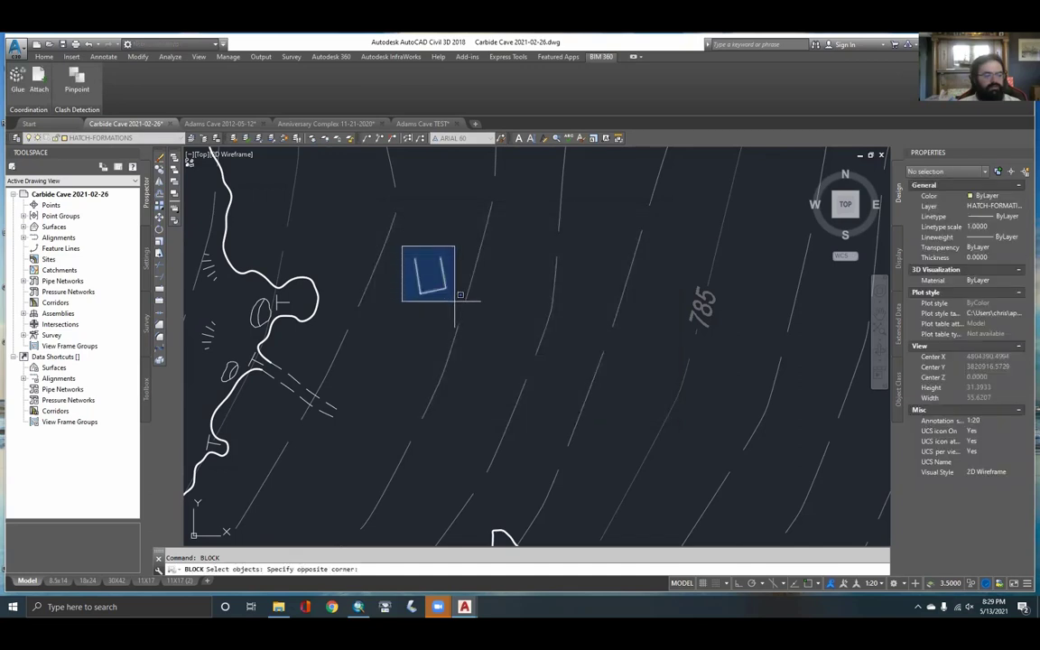
pyautogui.click(454, 299)
pyautogui.press('Return')
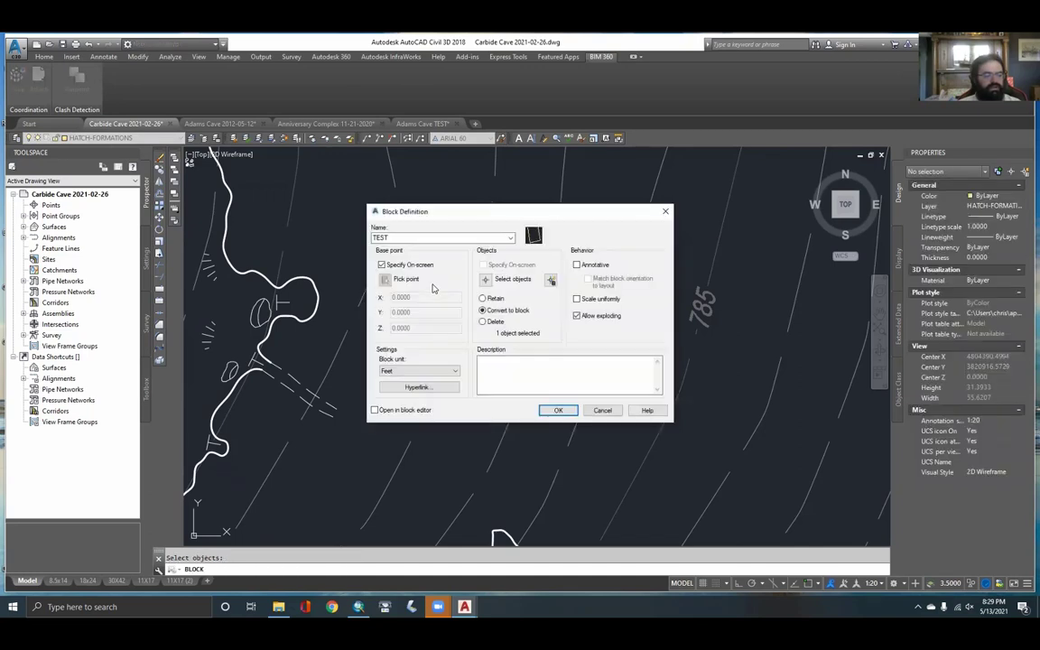
# Create the TEST block with object snap on, using the upper-left endpoint of the U shape as its base point
pyautogui.click(560, 410)
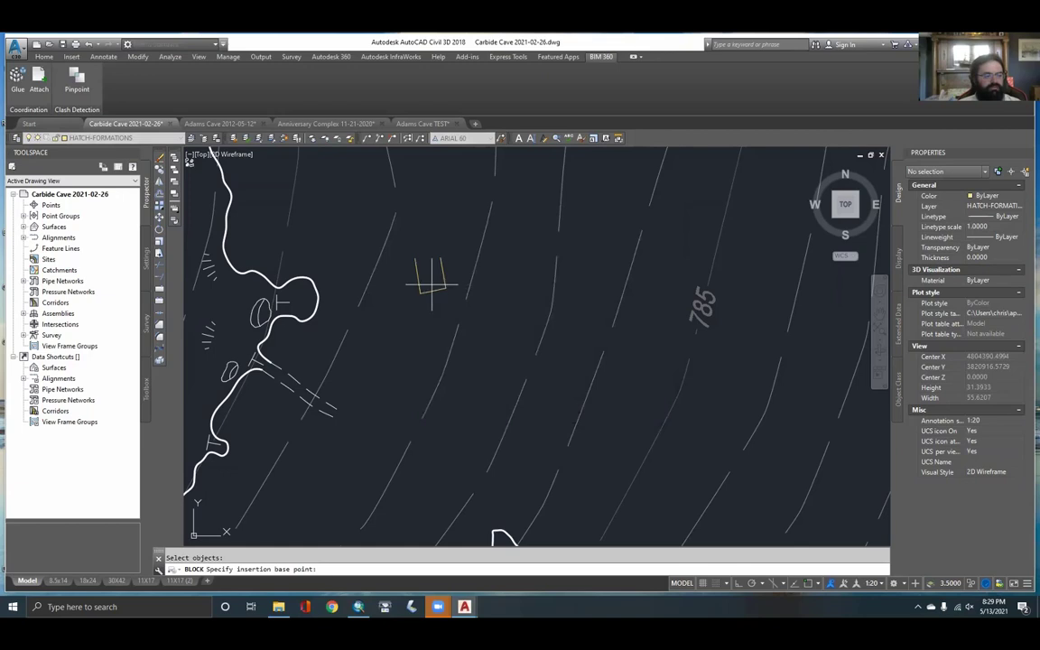
pyautogui.scroll(2, 432, 284)
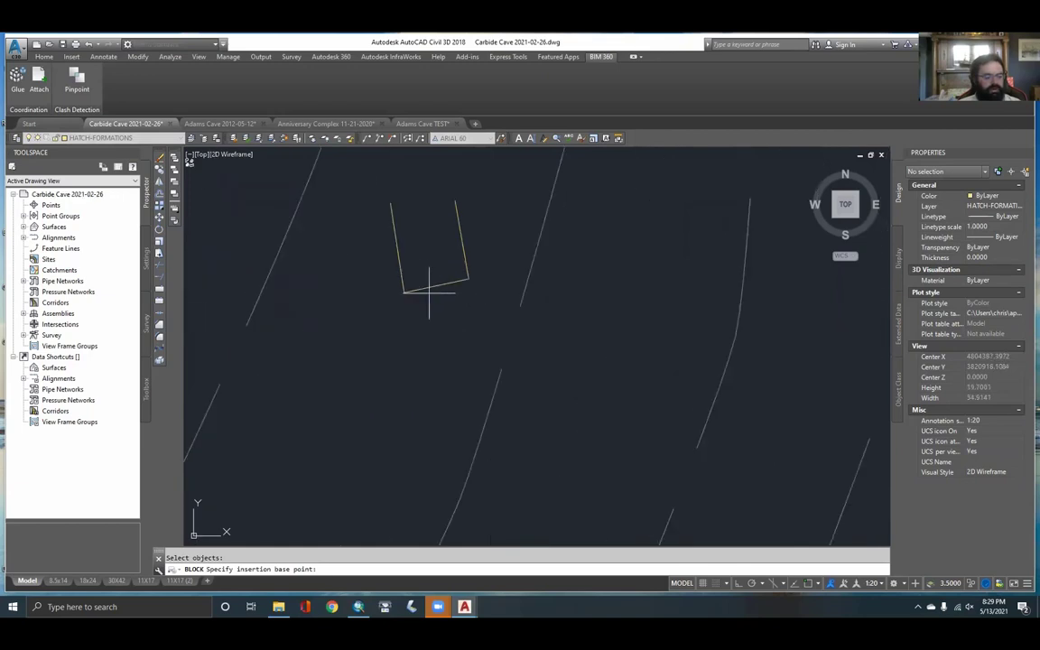
pyautogui.click(809, 584)
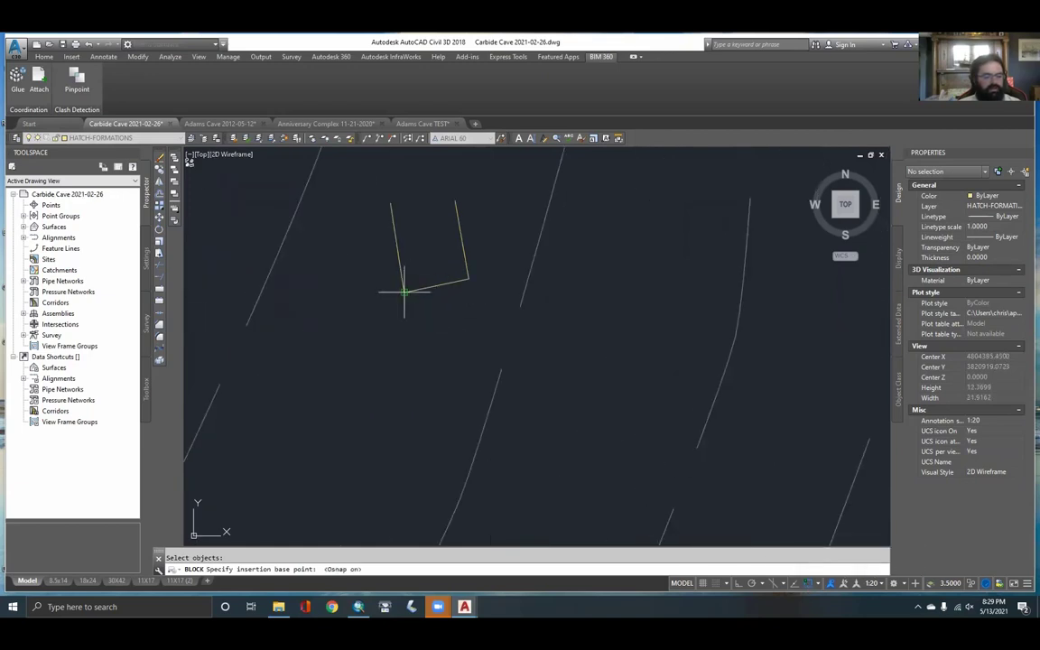
pyautogui.click(390, 202)
pyautogui.scroll(-2, 388, 238)
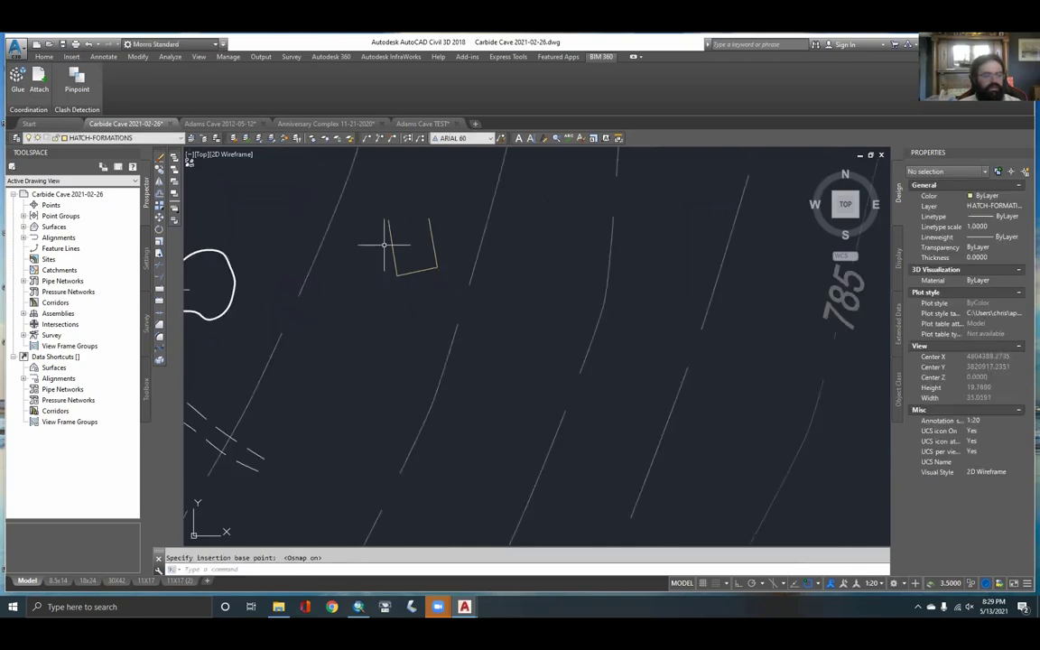
pyautogui.press('Escape')
# Insert the TEST block at scale 1 inside the passage beside a small boulder, and rotate it freehand with object snap off
pyautogui.scroll(-6, 411, 241)
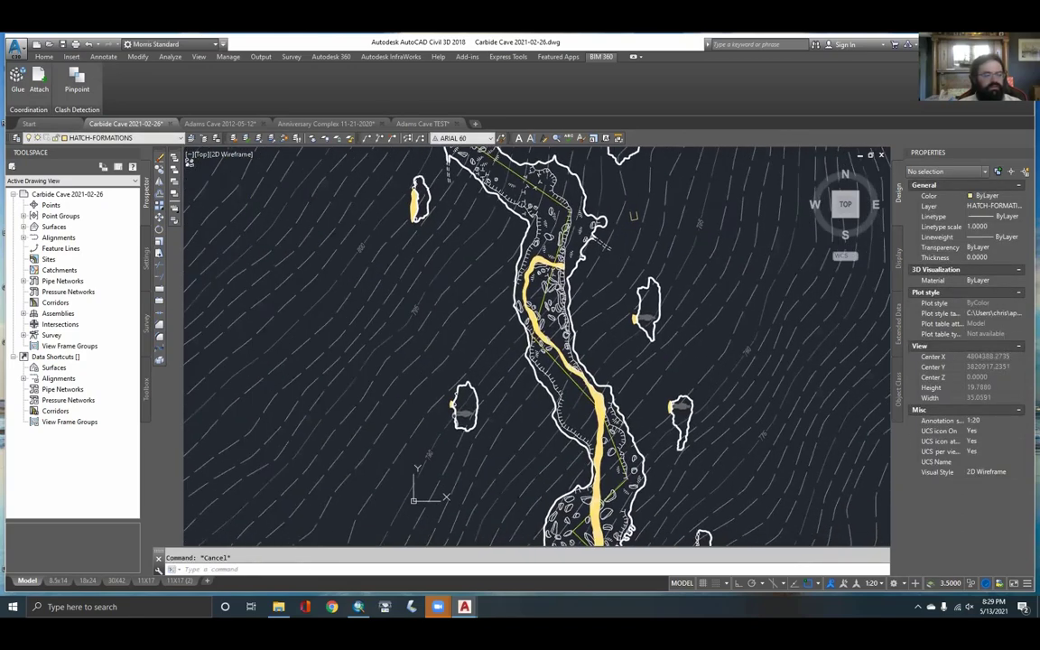
pyautogui.scroll(4, 525, 348)
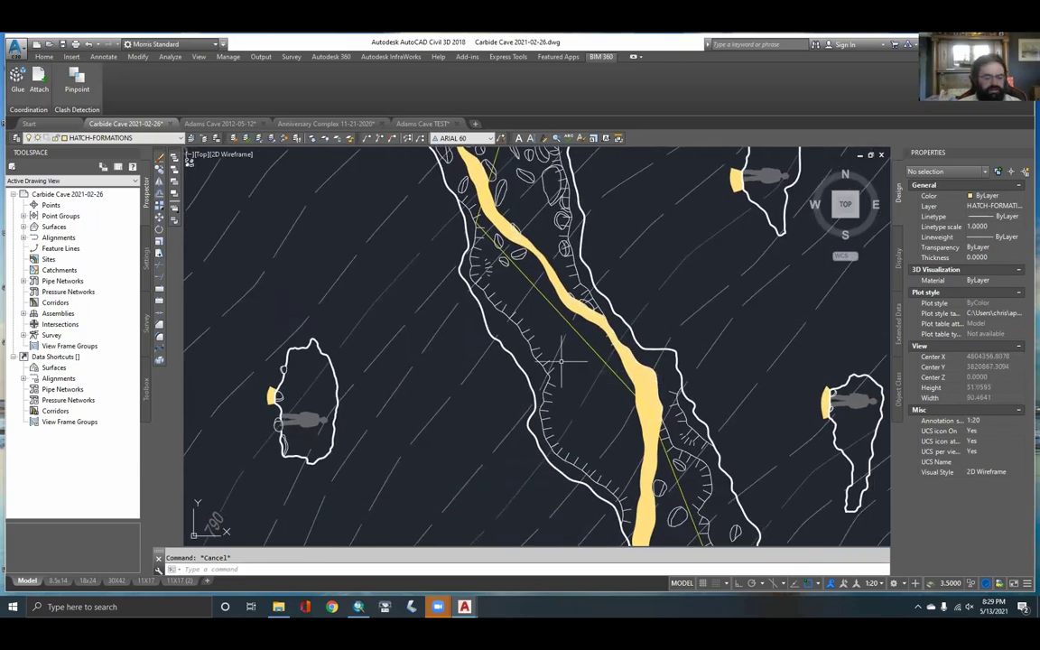
pyautogui.press('Return')
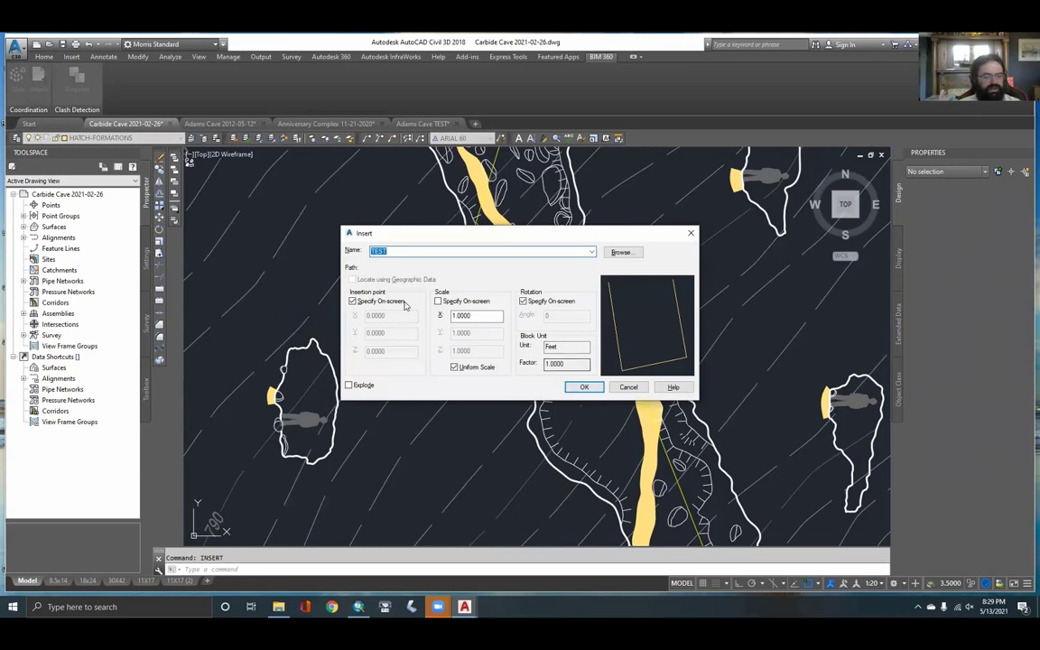
pyautogui.click(585, 387)
pyautogui.scroll(5, 479, 244)
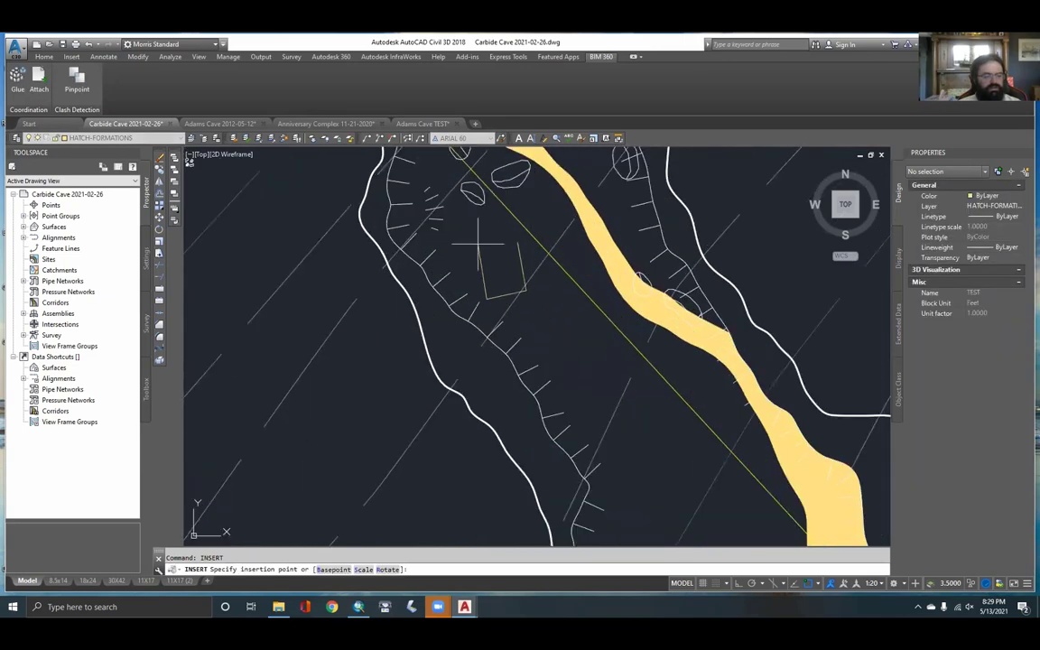
pyautogui.click(453, 221)
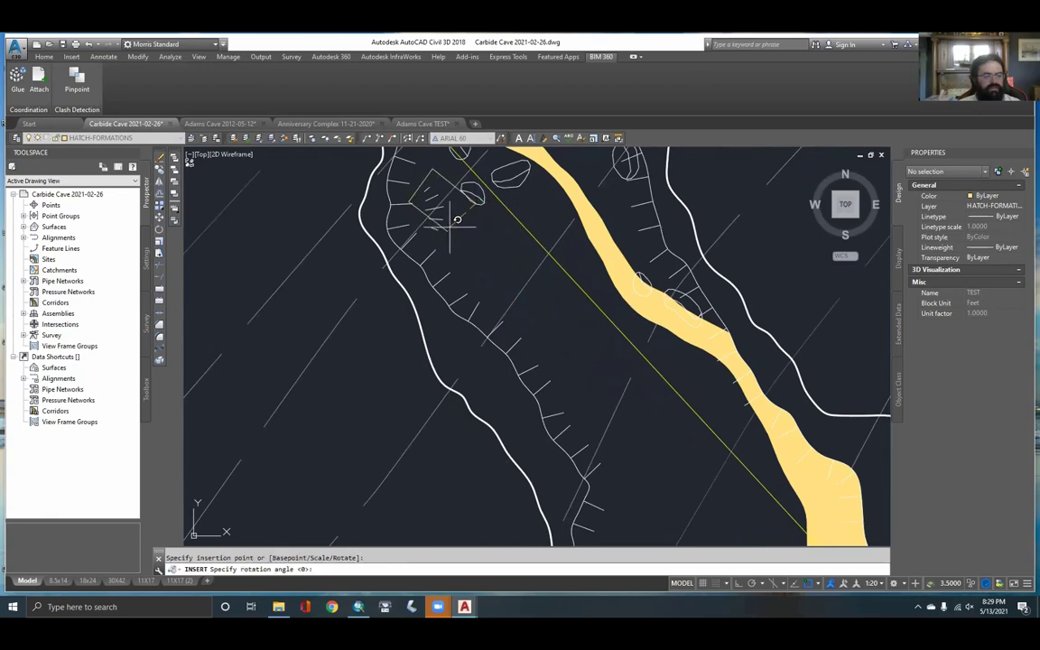
pyautogui.press('F3')
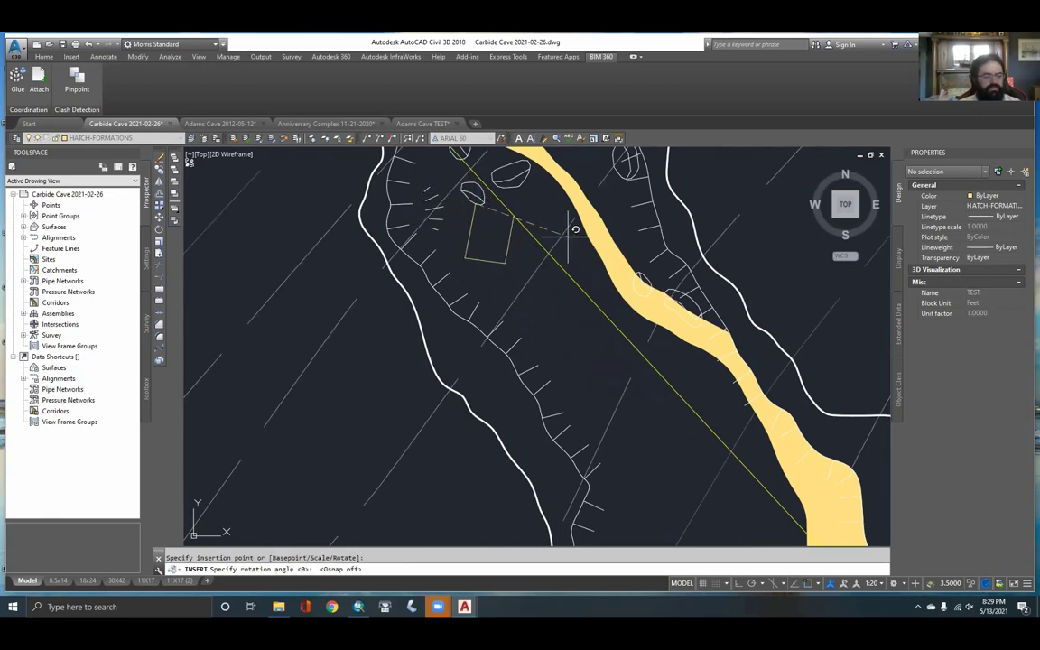
pyautogui.click(556, 259)
# Examine the inserted TEST block and check the block properties of the slope symbols beside it and inside the yellow band's bend
pyautogui.scroll(4, 493, 214)
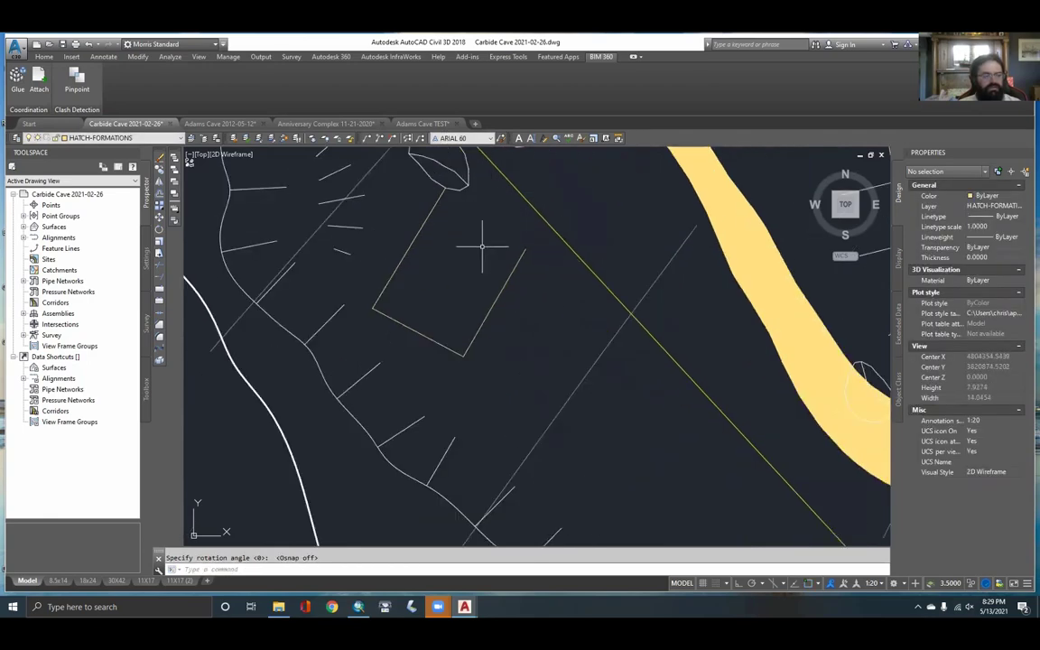
pyautogui.scroll(-2, 473, 261)
pyautogui.scroll(-2, 375, 236)
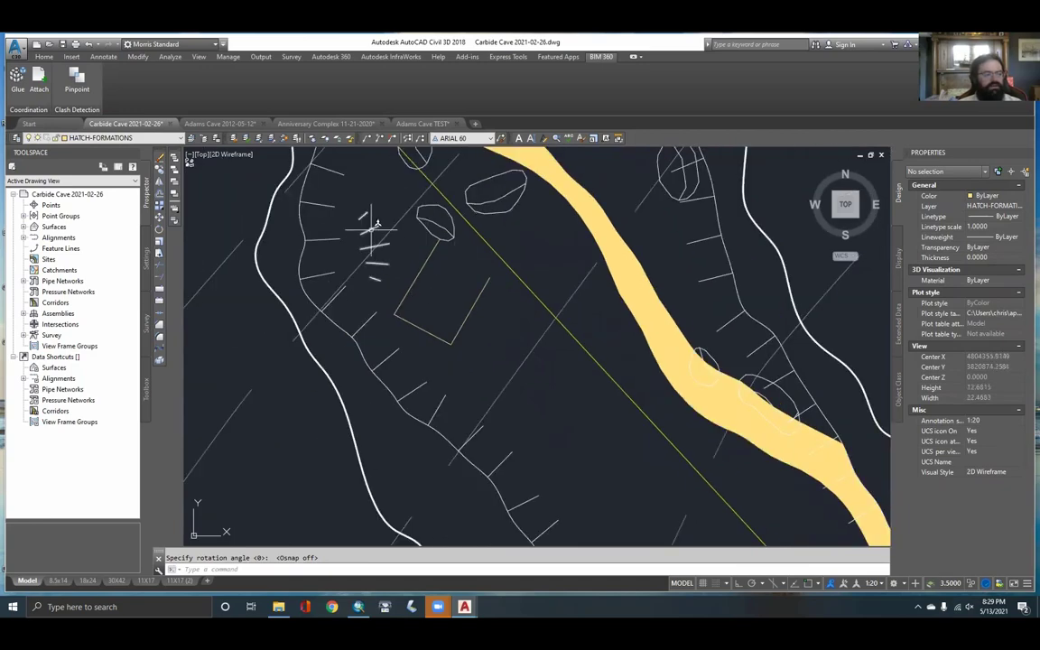
pyautogui.click(375, 248)
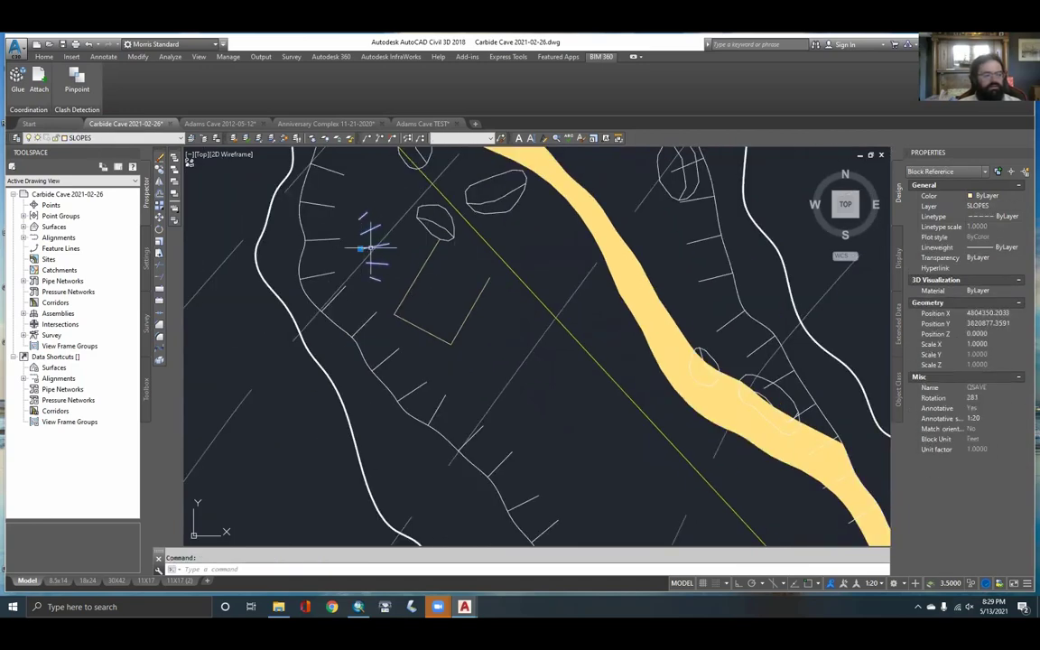
pyautogui.press('Escape')
pyautogui.moveTo(371, 239); pyautogui.dragTo(426, 366, button='middle')
pyautogui.scroll(-4, 390, 324)
pyautogui.moveTo(448, 234); pyautogui.dragTo(499, 369, button='middle')
pyautogui.moveTo(495, 290); pyautogui.dragTo(486, 350, button='middle')
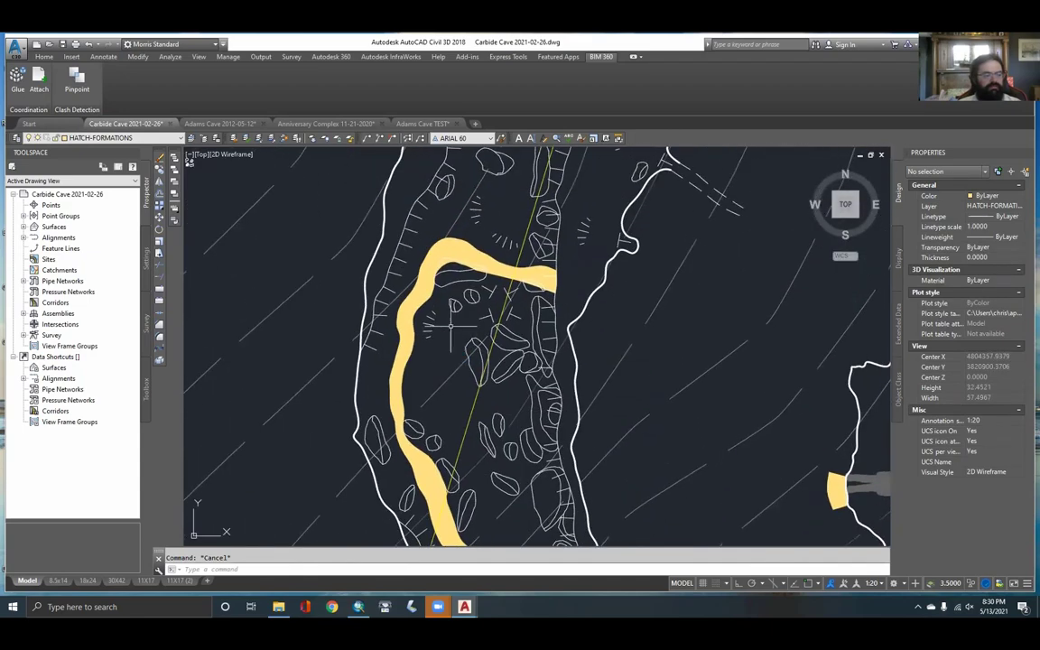
pyautogui.click(428, 319)
pyautogui.moveTo(429, 319); pyautogui.dragTo(380, 233, button='middle')
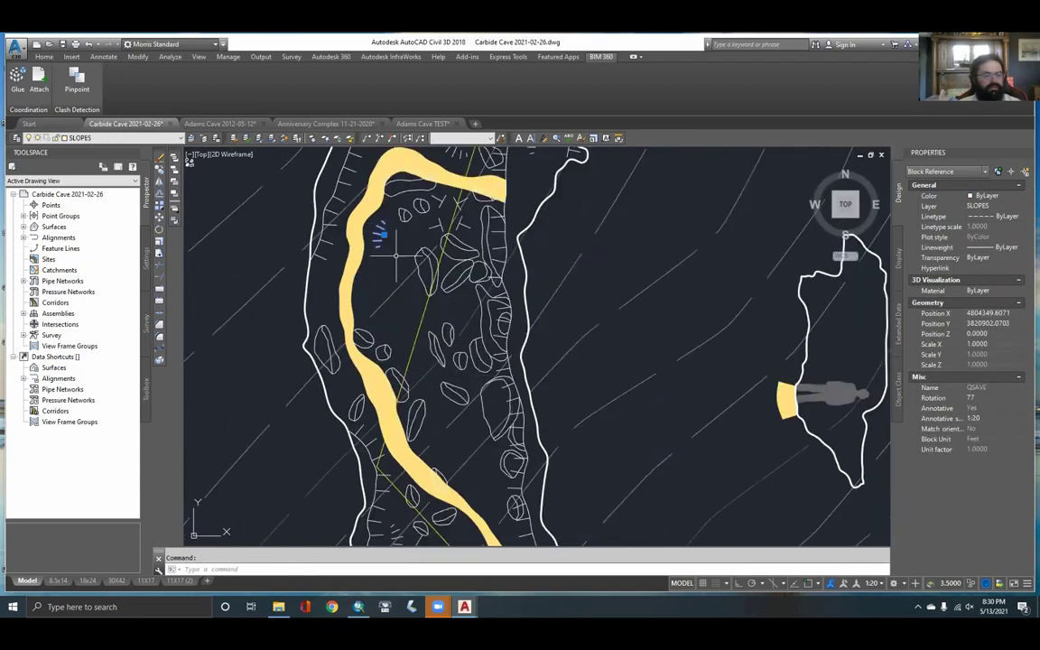
pyautogui.press('Escape')
# Select a slope symbol in the northern passage along with all similar blocks, and review them up to the yellow formation area
pyautogui.scroll(-4, 439, 303)
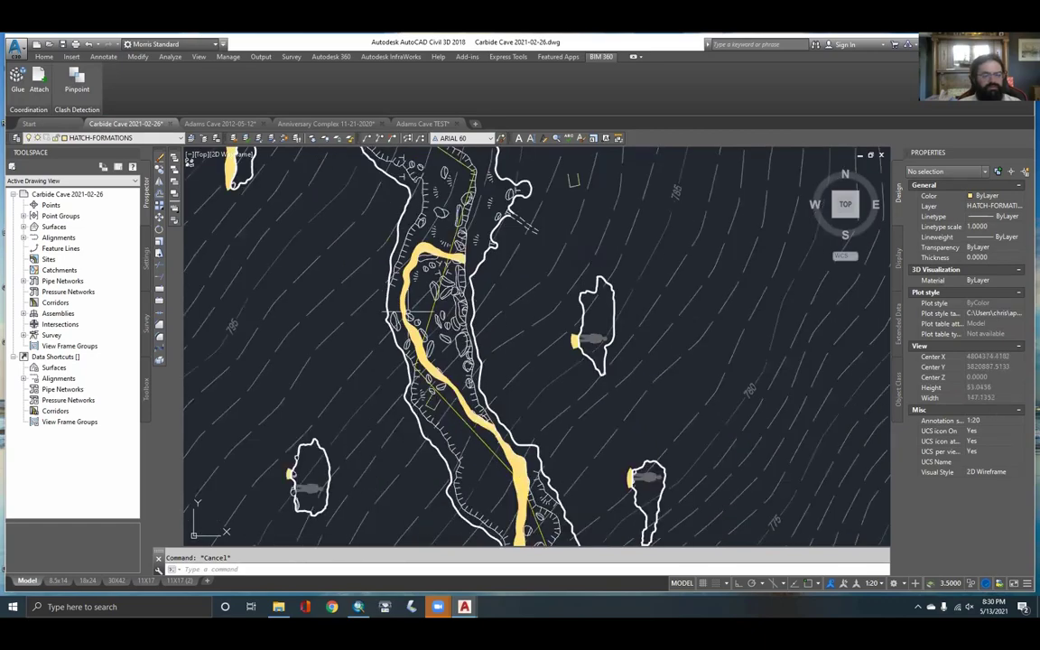
pyautogui.scroll(4, 411, 289)
pyautogui.scroll(-4, 430, 264)
pyautogui.moveTo(451, 260); pyautogui.dragTo(450, 353, button='middle')
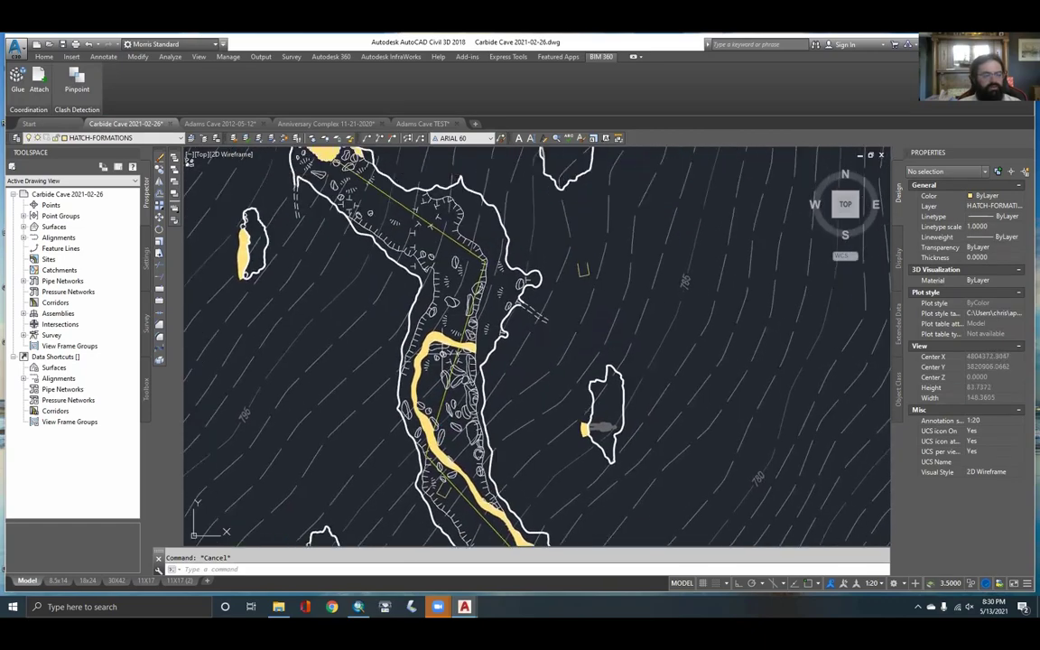
pyautogui.scroll(4, 370, 200)
pyautogui.click(409, 227)
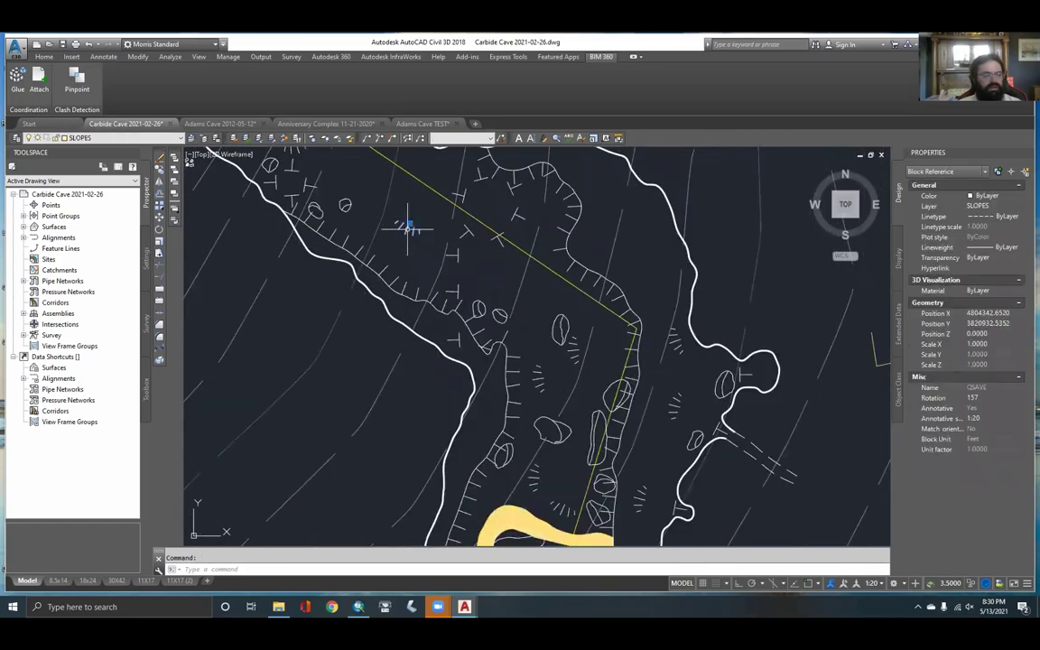
pyautogui.scroll(2, 408, 229)
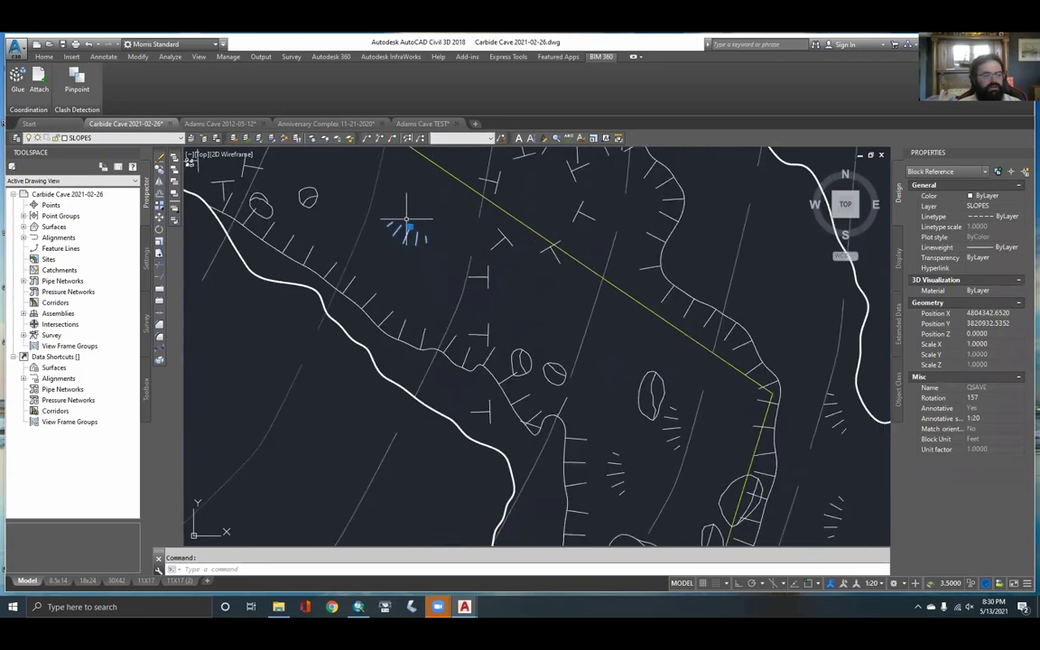
pyautogui.rightClick(417, 274)
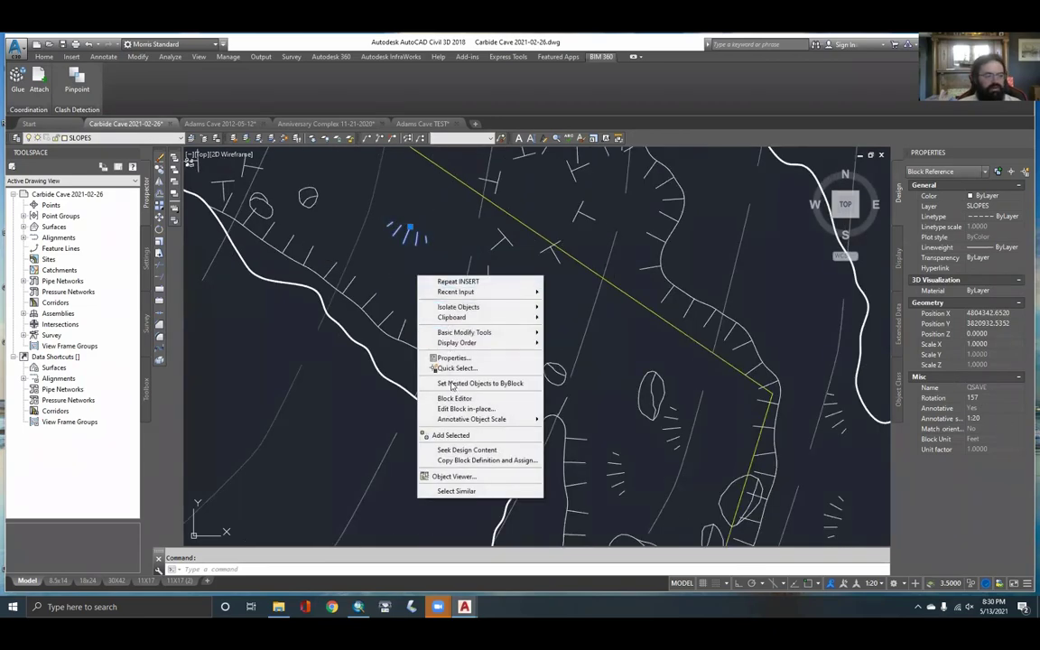
pyautogui.click(457, 492)
pyautogui.scroll(-3, 406, 343)
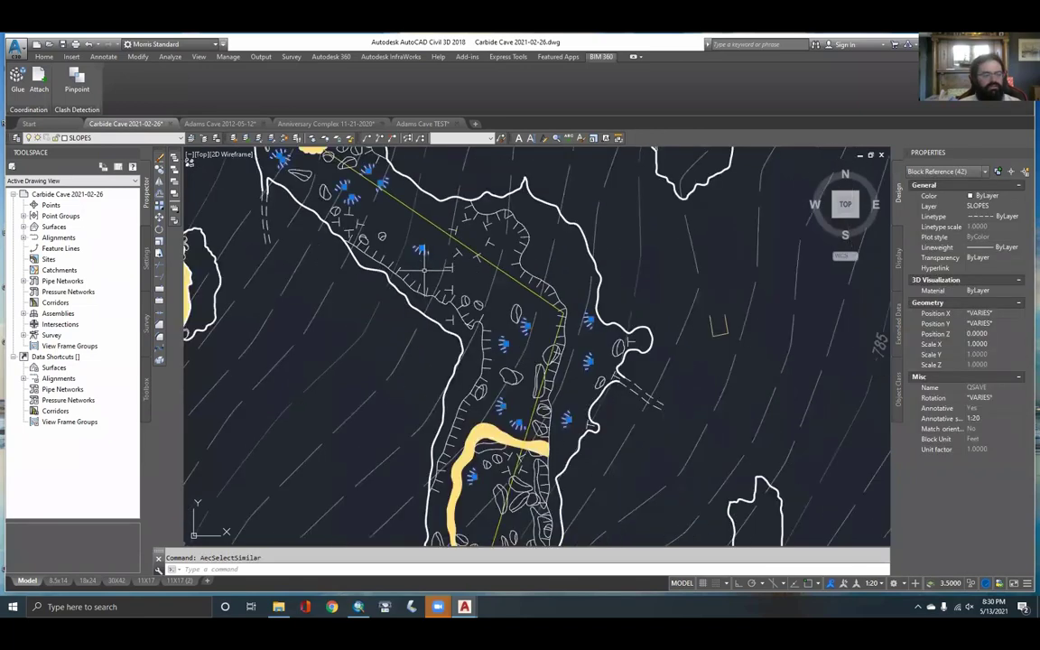
pyautogui.scroll(2, 375, 289)
pyautogui.scroll(5, 420, 258)
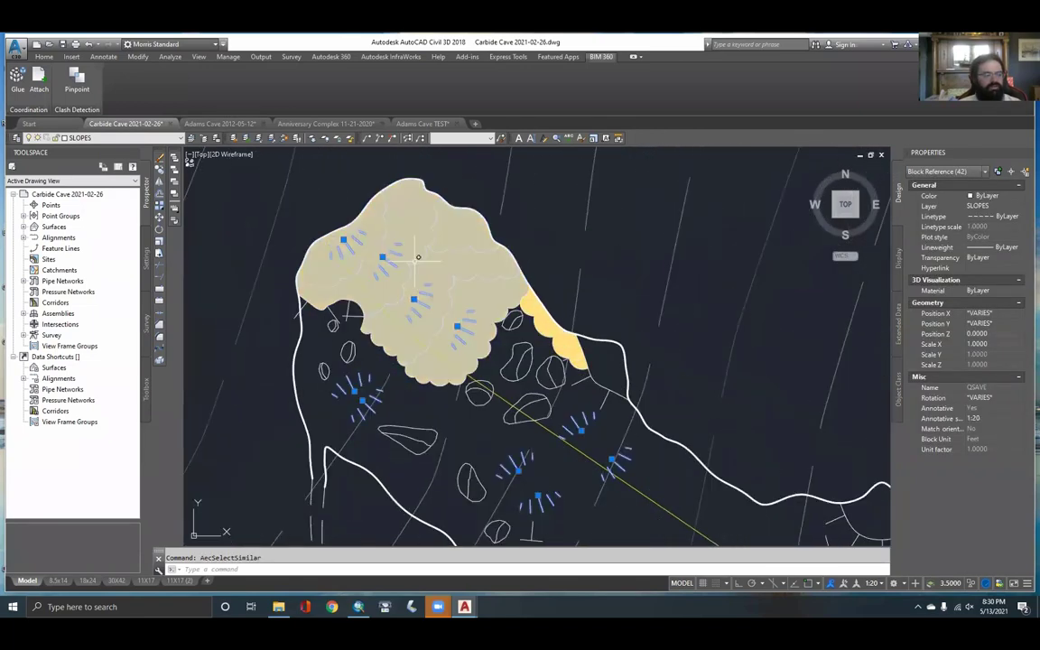
pyautogui.scroll(-2, 418, 271)
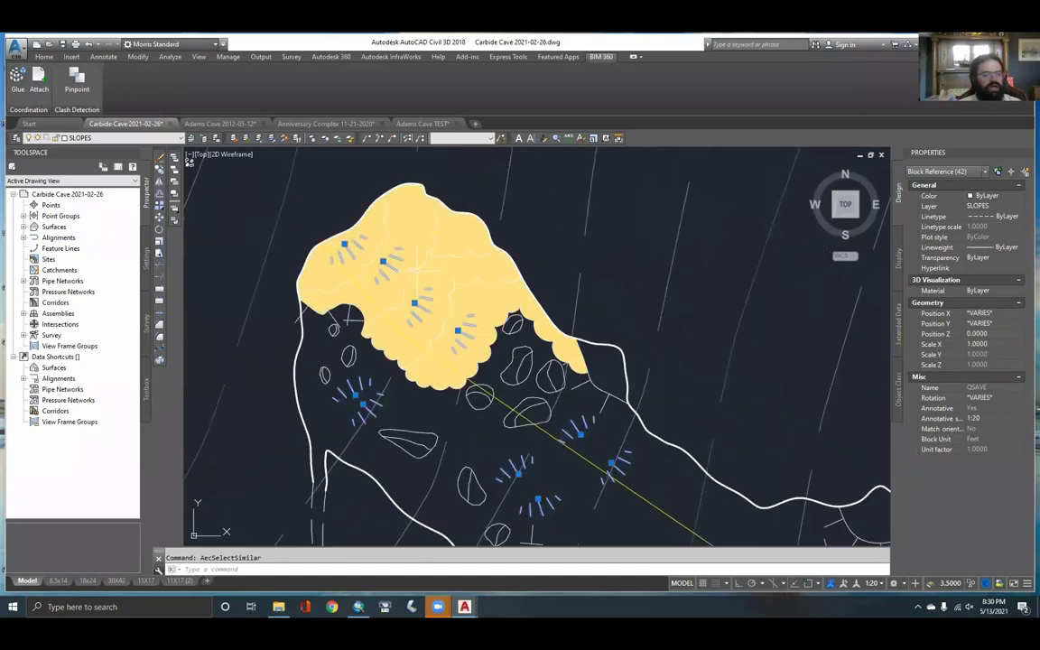
# Examine the selected slope symbols along the passage from the yellow formation area down to the cave's southern entrance
pyautogui.moveTo(464, 335); pyautogui.dragTo(419, 253, button='middle')
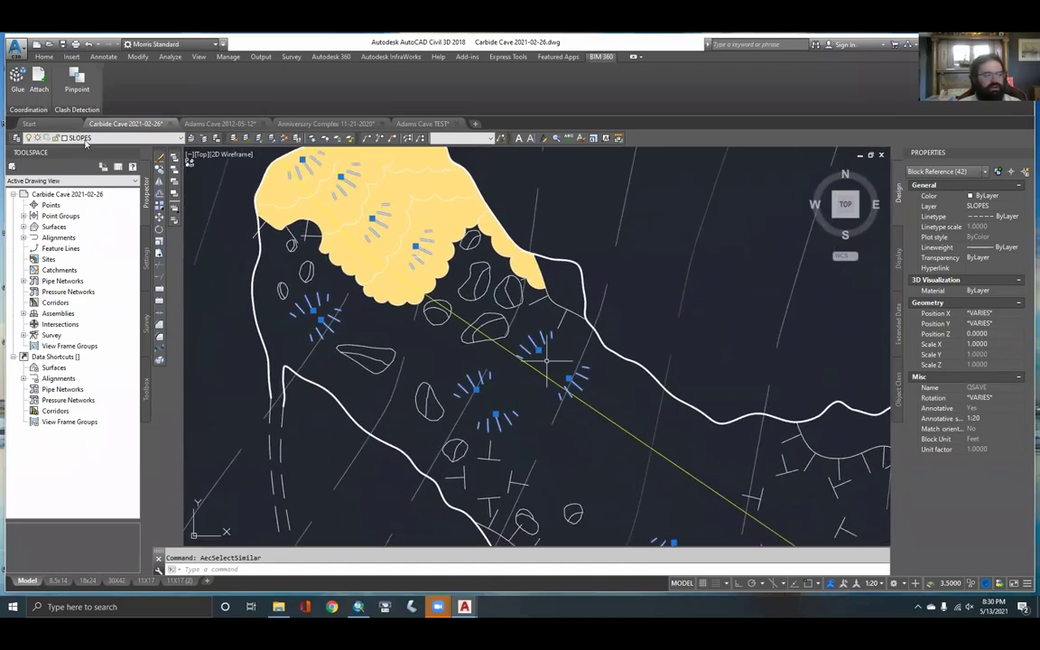
pyautogui.moveTo(542, 356); pyautogui.dragTo(493, 289, button='middle')
pyautogui.moveTo(497, 341); pyautogui.dragTo(353, 228, button='middle')
pyautogui.scroll(-4, 365, 233)
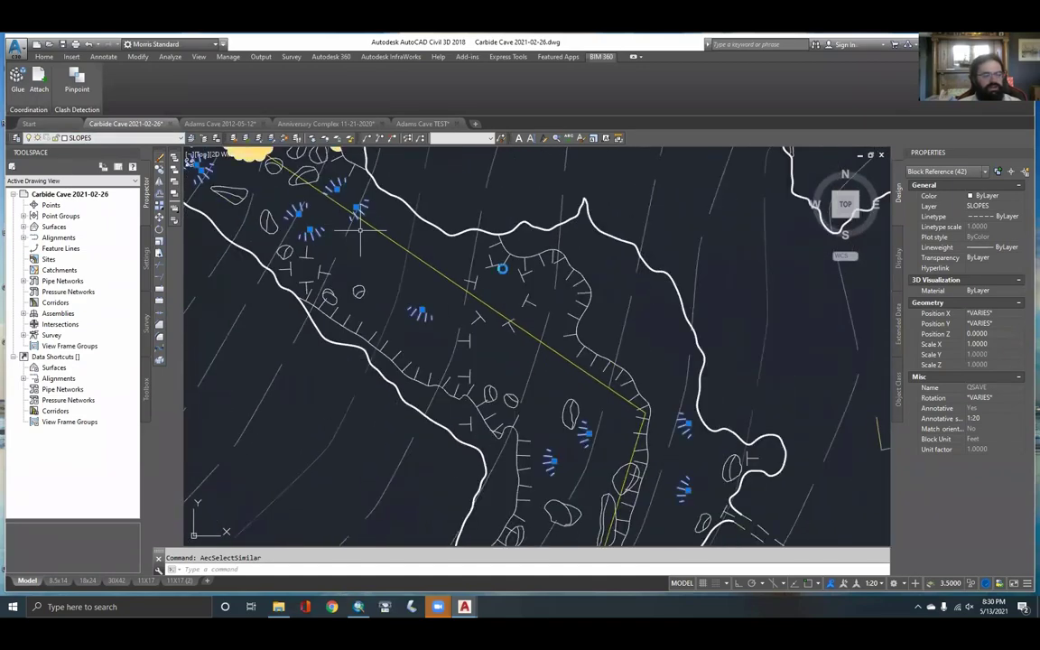
pyautogui.moveTo(522, 396)
pyautogui.mouseDown(button='middle')
pyautogui.moveTo(496, 230)
pyautogui.moveTo(513, 286)
pyautogui.moveTo(523, 247)
pyautogui.moveTo(493, 289)
pyautogui.moveTo(481, 285)
pyautogui.mouseUp(button='middle')
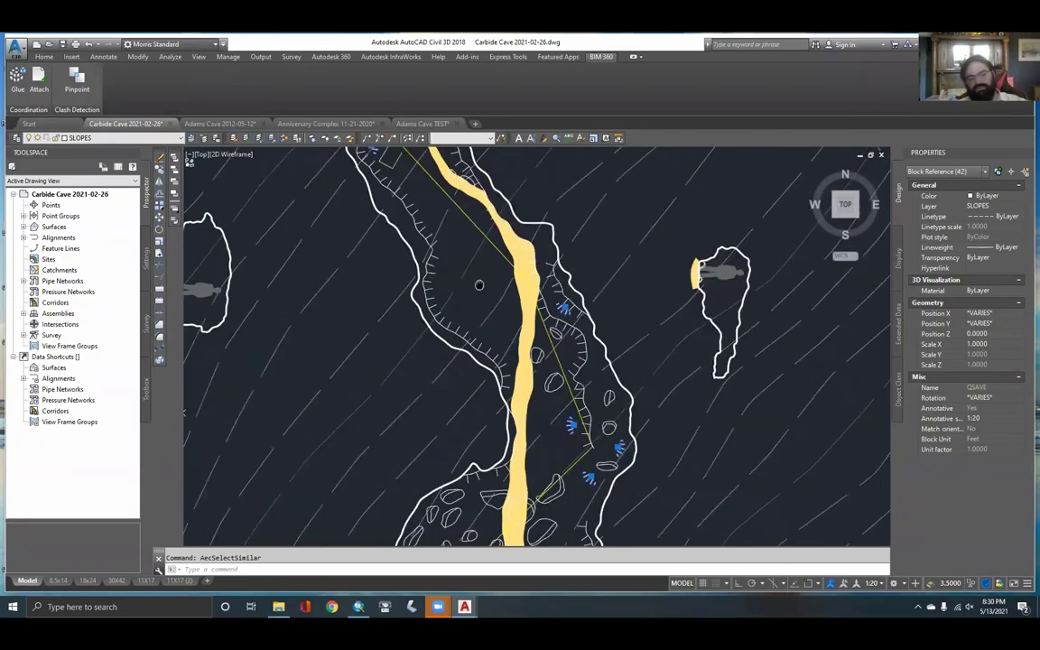
pyautogui.scroll(-2, 560, 362)
pyautogui.moveTo(601, 390); pyautogui.dragTo(627, 294, button='middle')
pyautogui.moveTo(620, 411); pyautogui.dragTo(610, 331, button='middle')
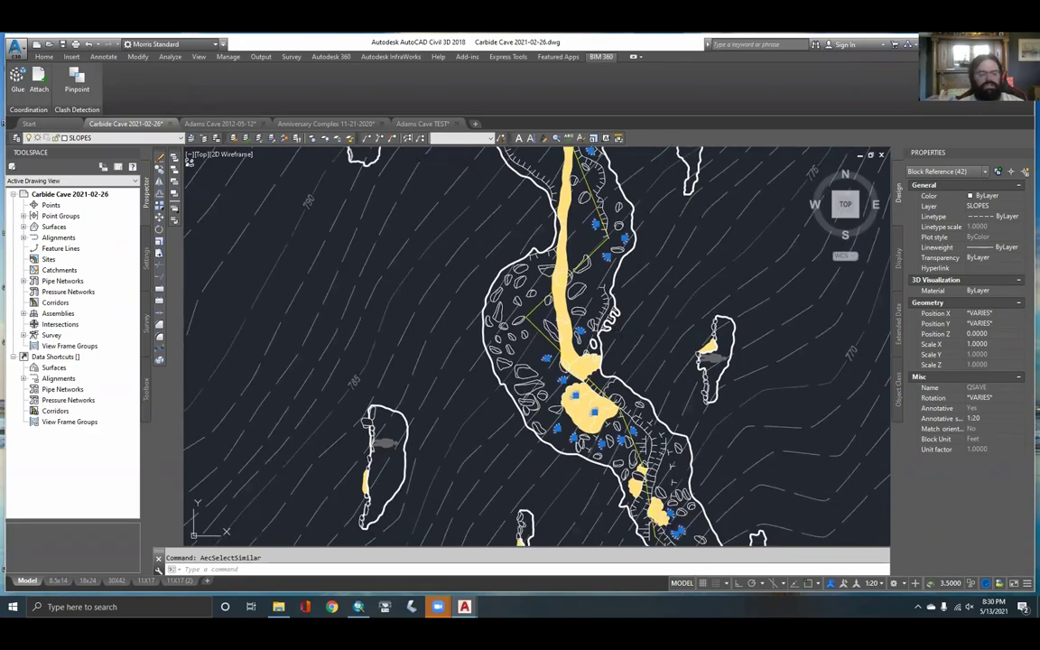
pyautogui.scroll(-2, 660, 466)
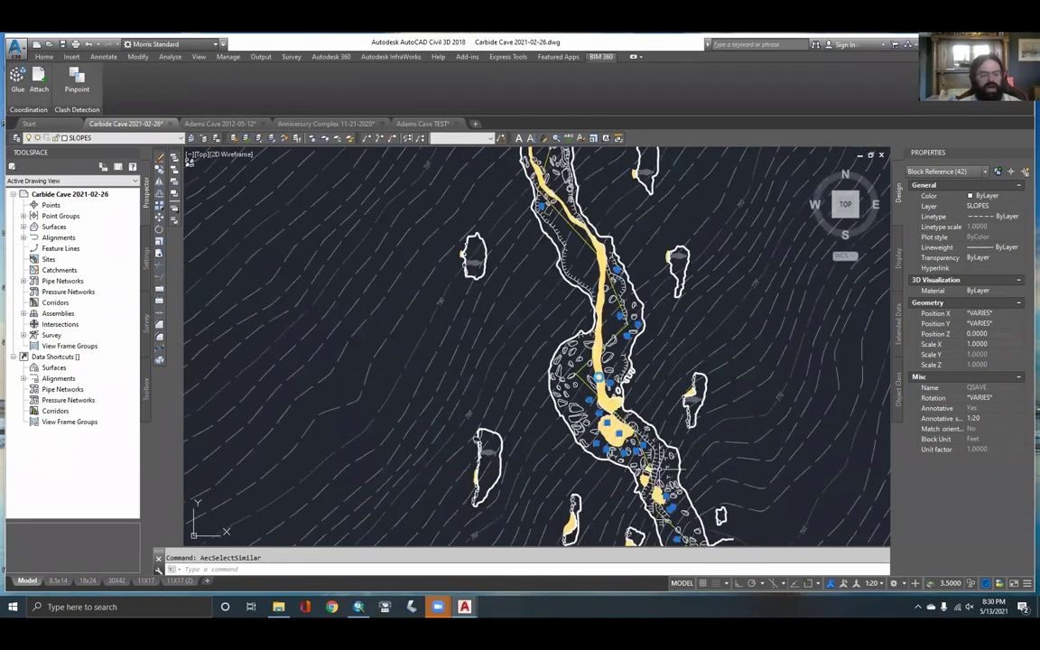
pyautogui.moveTo(660, 466)
pyautogui.mouseDown(button='middle')
pyautogui.moveTo(603, 398)
pyautogui.moveTo(592, 361)
pyautogui.mouseUp(button='middle')
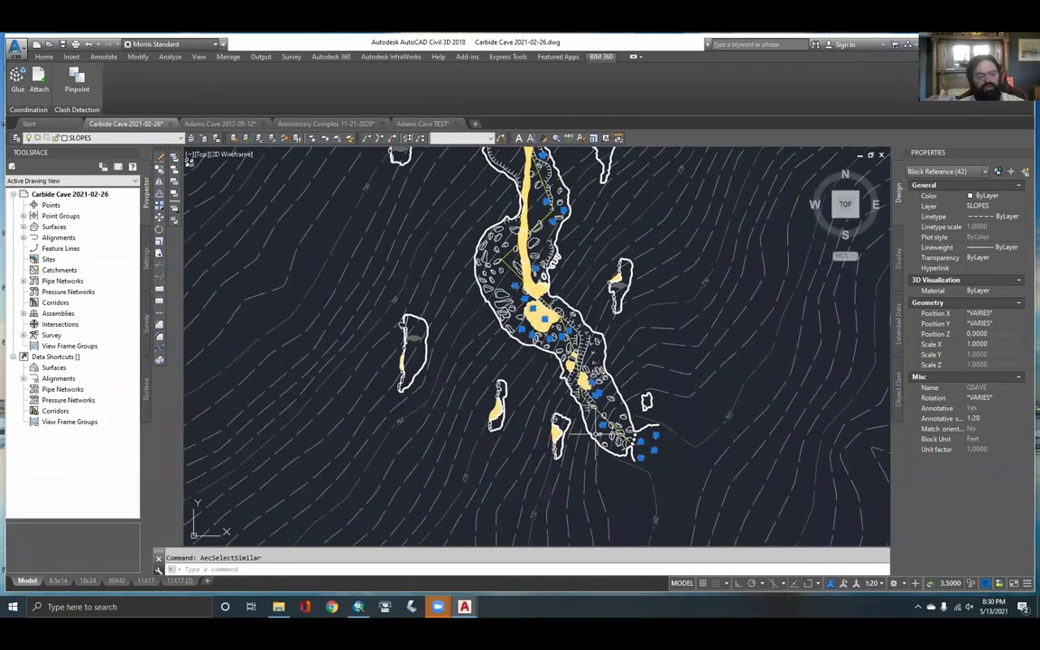
pyautogui.scroll(6, 595, 434)
pyautogui.moveTo(595, 434); pyautogui.dragTo(514, 377, button='middle')
# Add the 1:30 annotation scale to all selected slope symbols and clear the selection
pyautogui.click(985, 421)
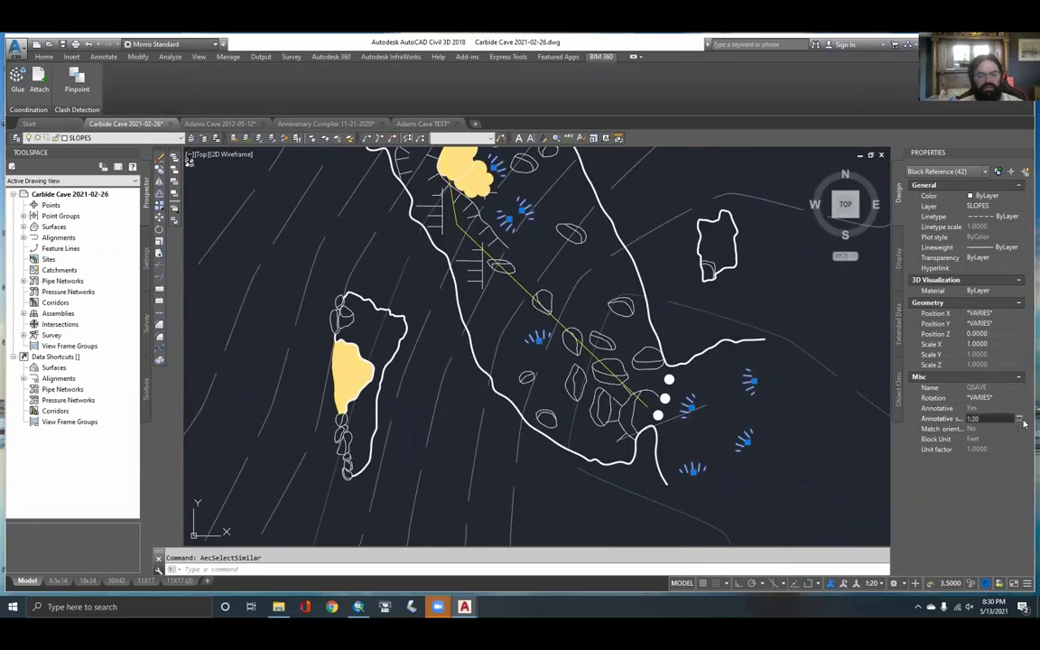
pyautogui.click(1019, 420)
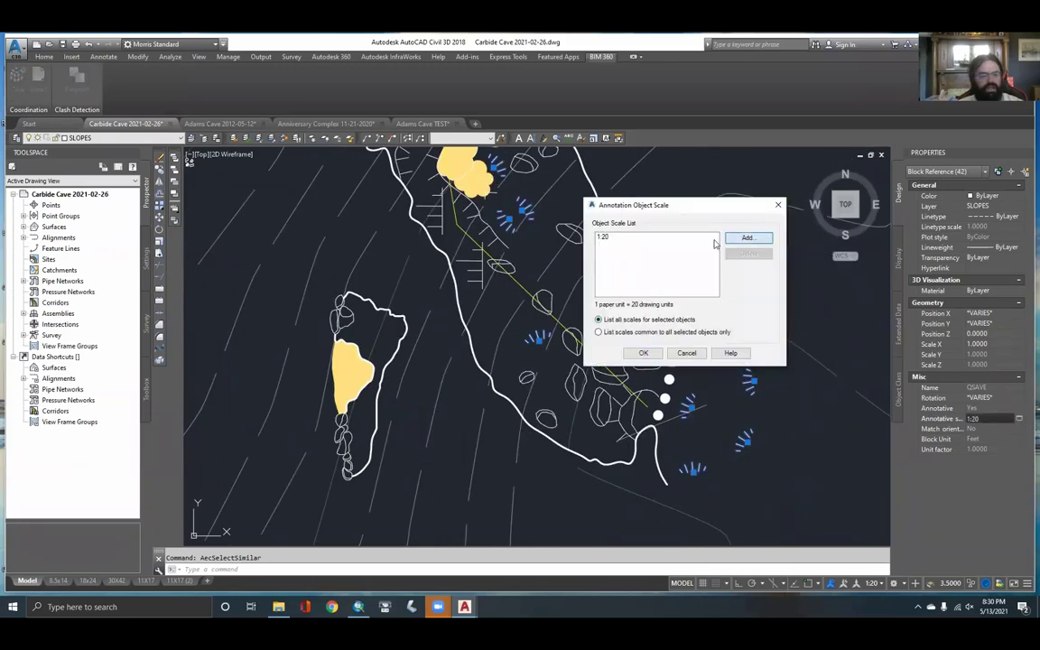
pyautogui.click(749, 238)
pyautogui.click(636, 294)
pyautogui.click(633, 352)
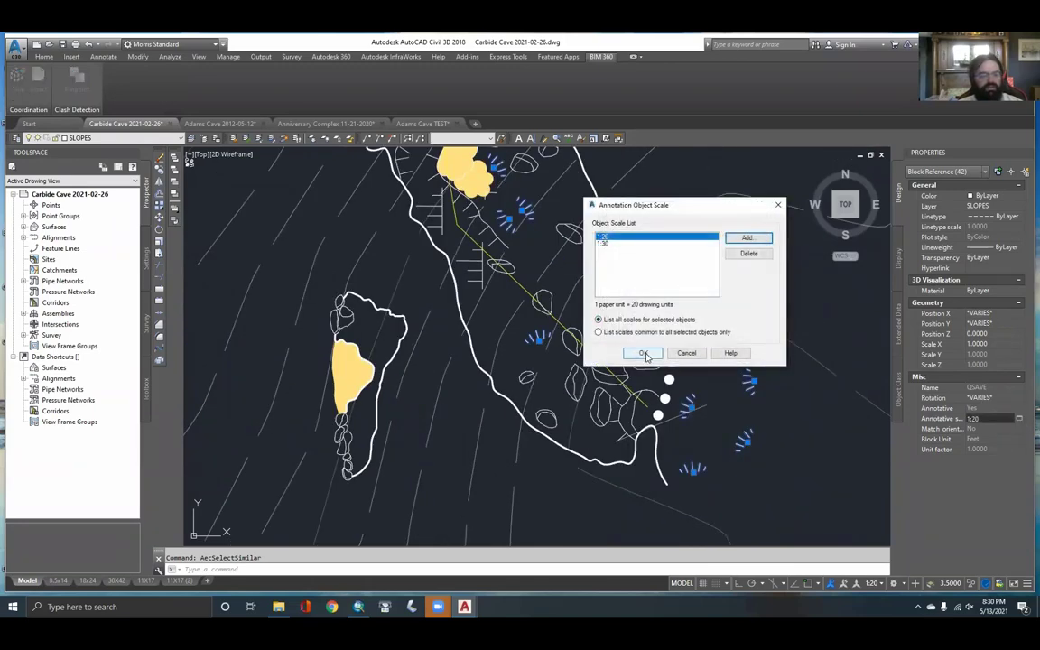
pyautogui.click(643, 353)
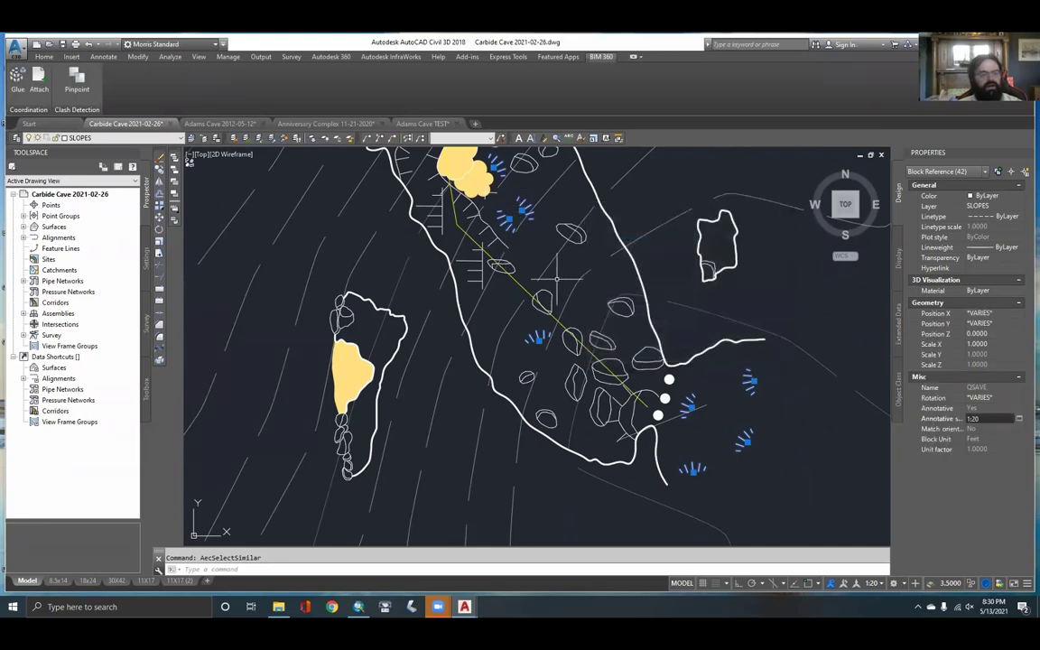
pyautogui.press('Escape')
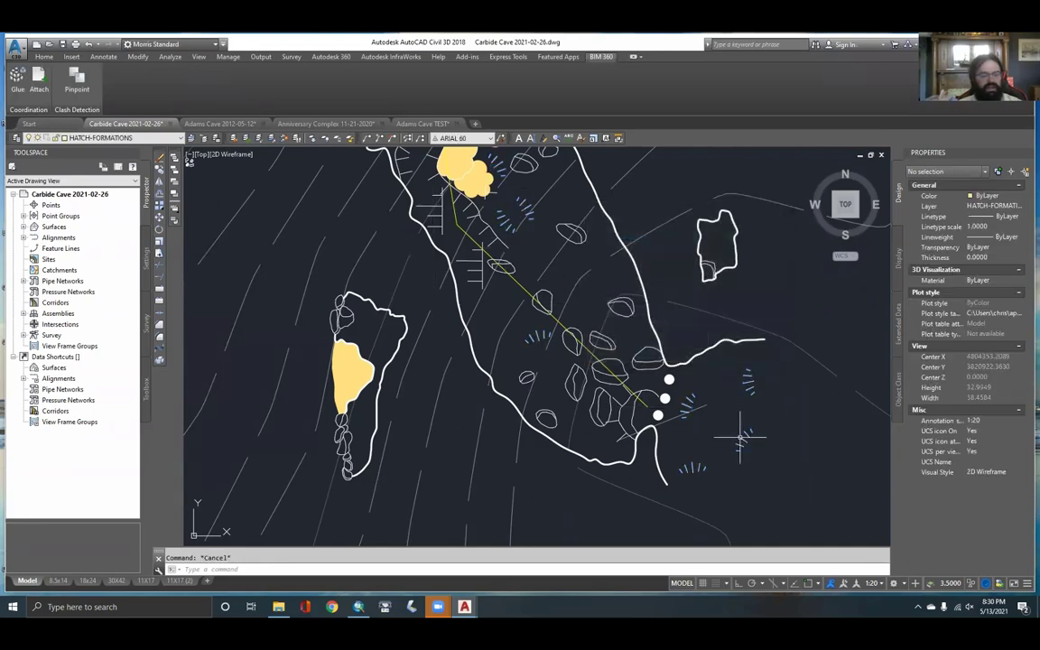
# Switch the annotation scale to 1:30 to compare the slope symbols' size, and return it to 1:20
pyautogui.click(881, 584)
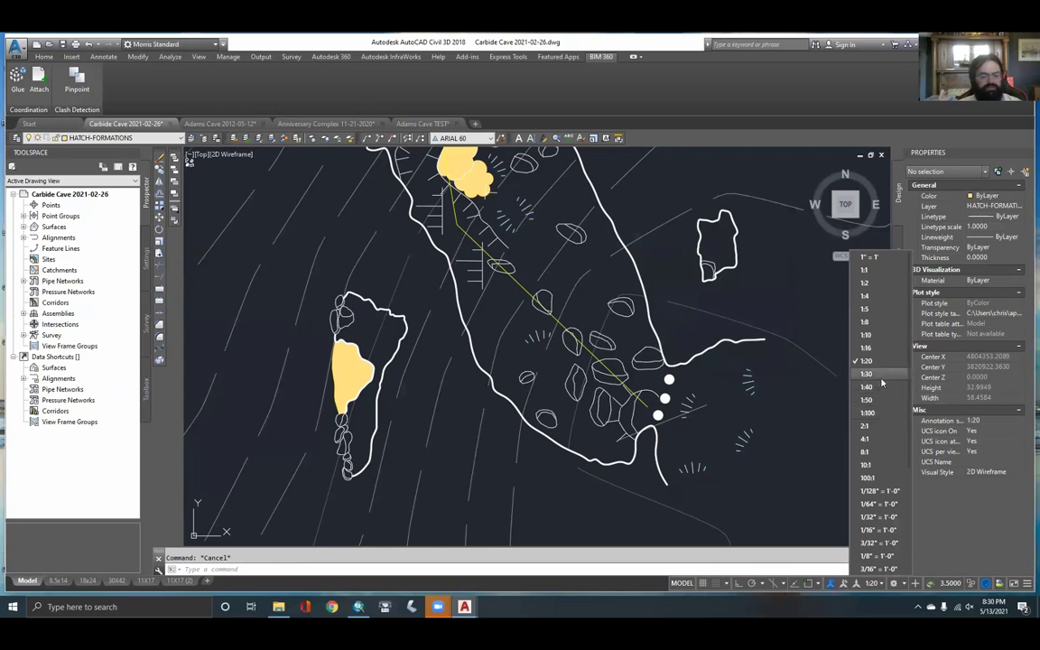
pyautogui.click(867, 348)
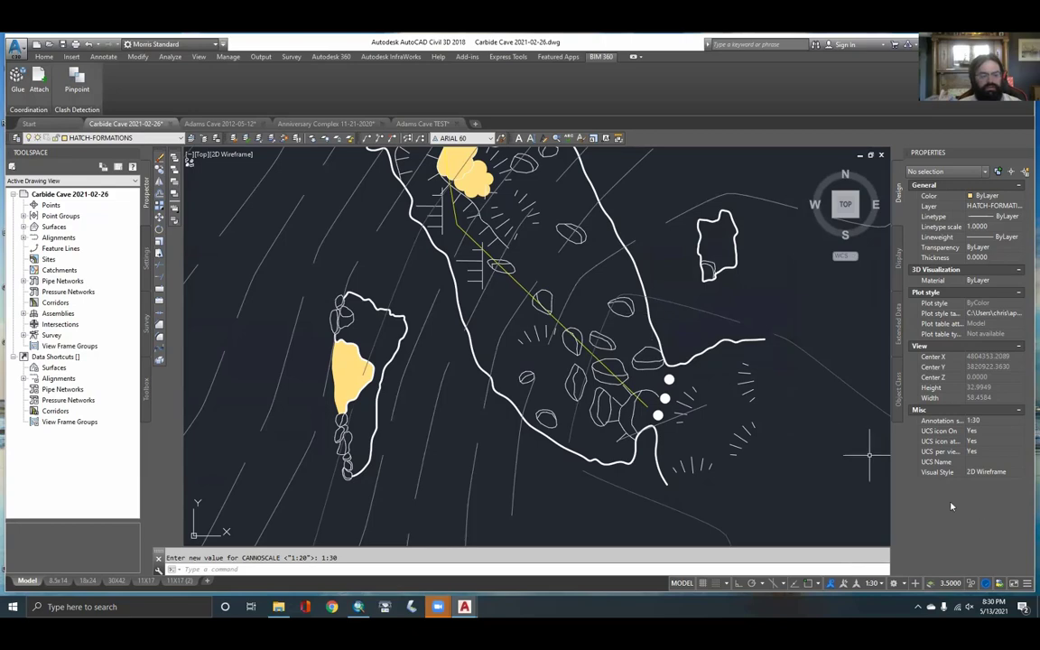
pyautogui.click(874, 585)
pyautogui.click(874, 360)
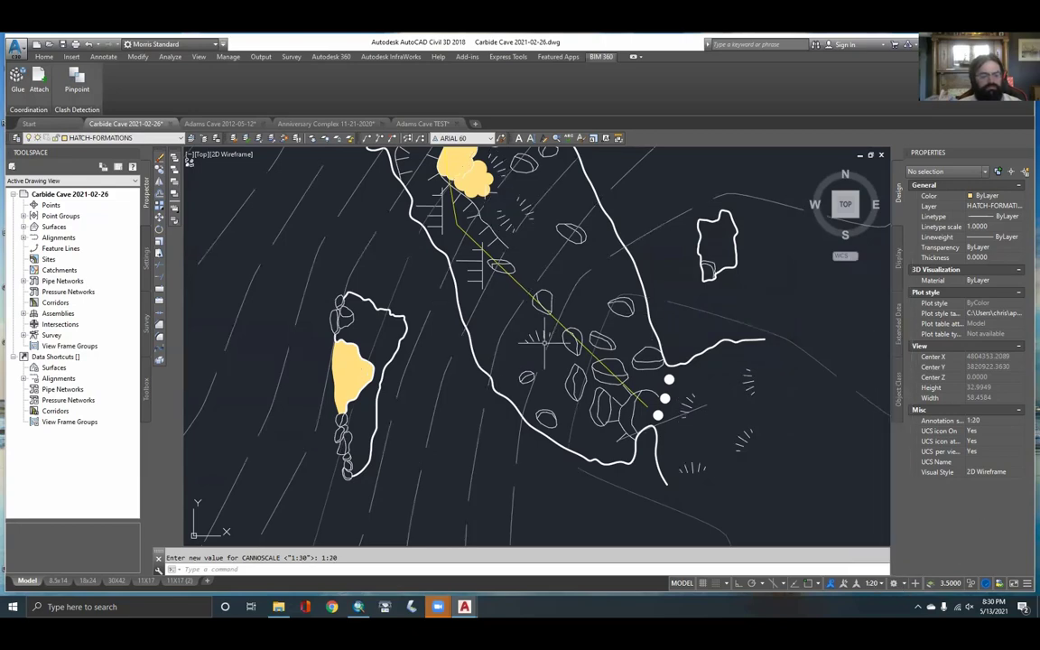
# Check the block properties of the flowstone symbol beside the survey line, just north of the small yellow formations
pyautogui.moveTo(579, 289); pyautogui.dragTo(598, 350, button='middle')
pyautogui.moveTo(570, 256); pyautogui.dragTo(619, 393, button='middle')
pyautogui.moveTo(525, 238); pyautogui.dragTo(558, 298, button='middle')
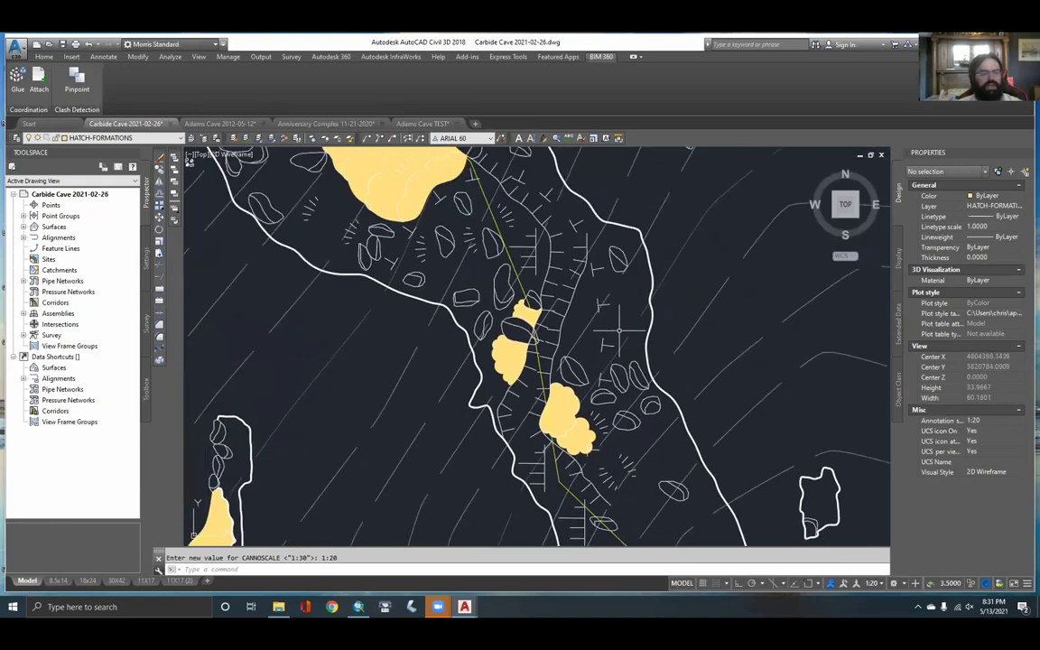
pyautogui.click(533, 237)
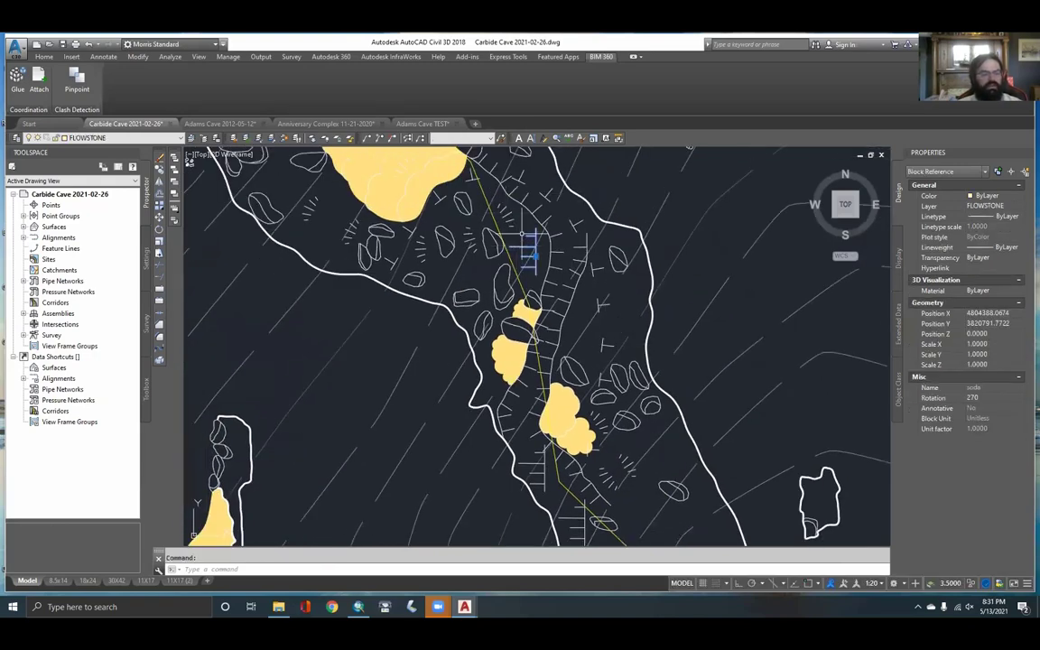
pyautogui.moveTo(533, 237); pyautogui.dragTo(554, 301, button='middle')
pyautogui.press('Escape')
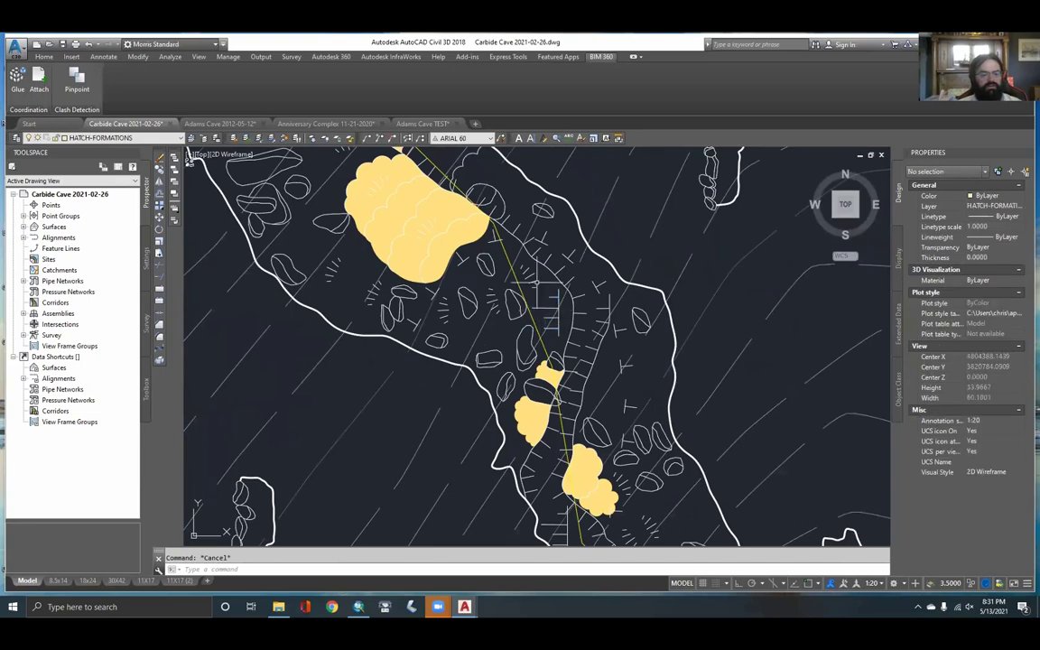
pyautogui.moveTo(465, 262); pyautogui.dragTo(479, 288, button='middle')
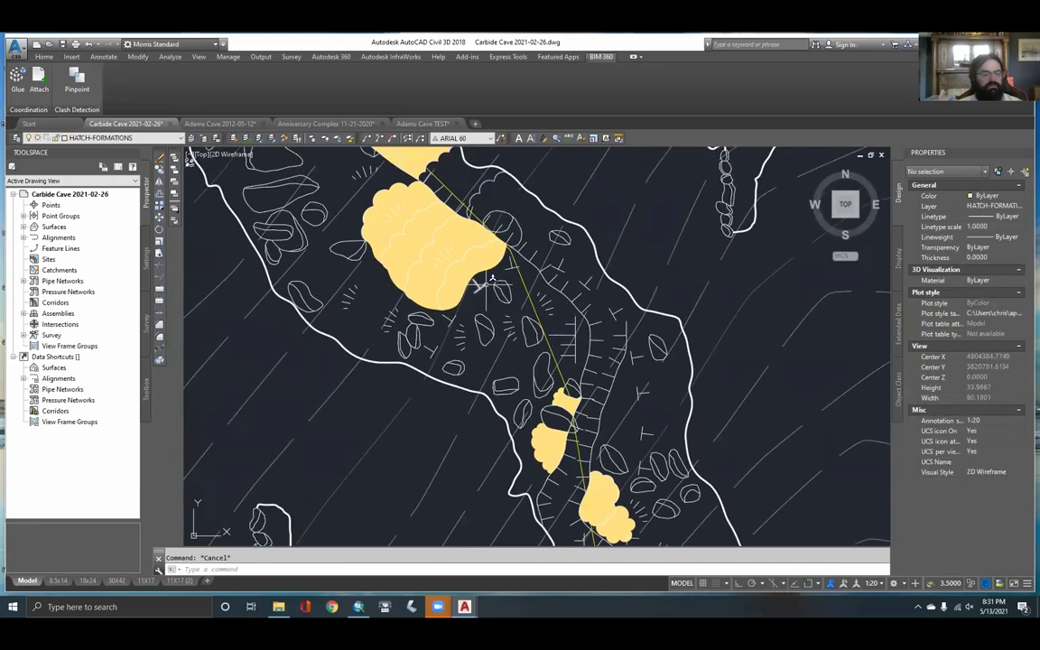
# Check the ceiling ledge symbol at the large yellow formation's lower edge, and select it along with all similar blocks
pyautogui.click(480, 287)
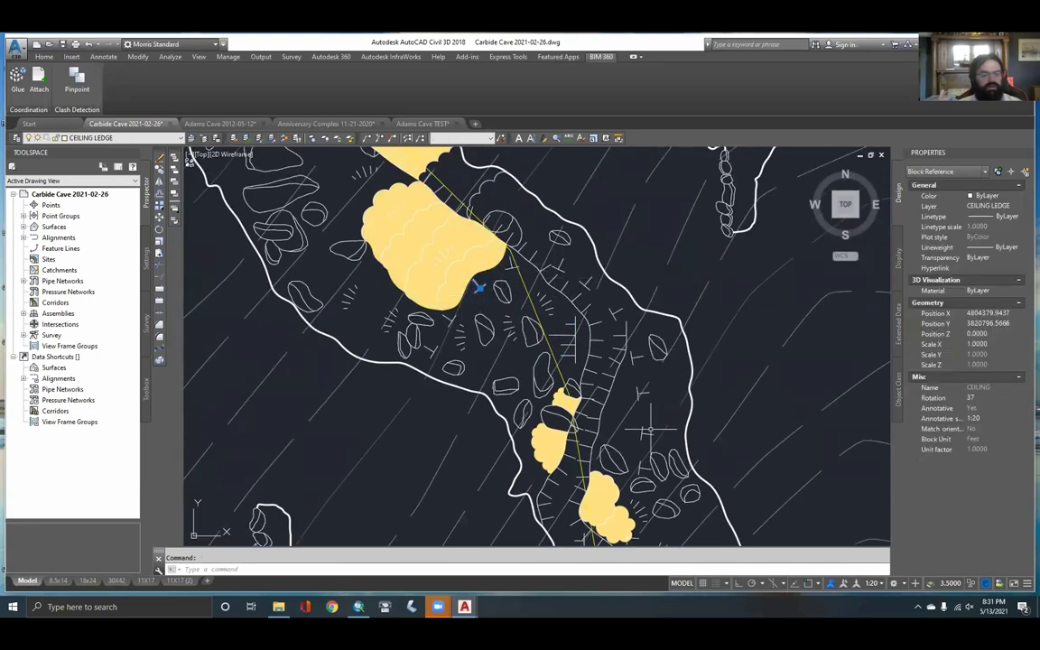
pyautogui.click(1007, 420)
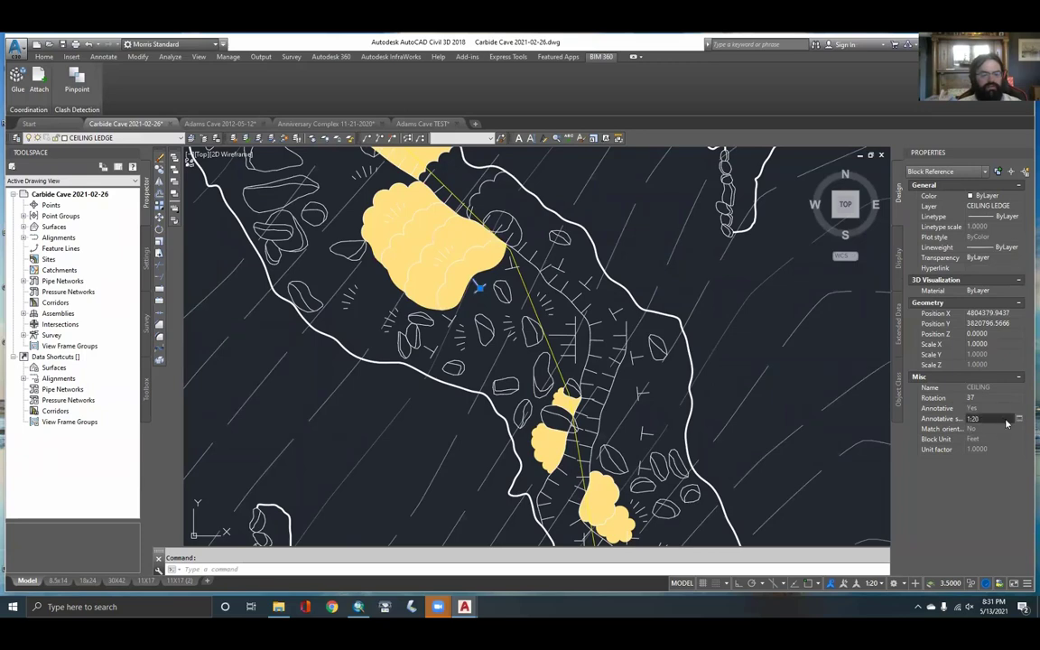
pyautogui.press('Escape')
pyautogui.click(494, 300)
pyautogui.click(480, 289)
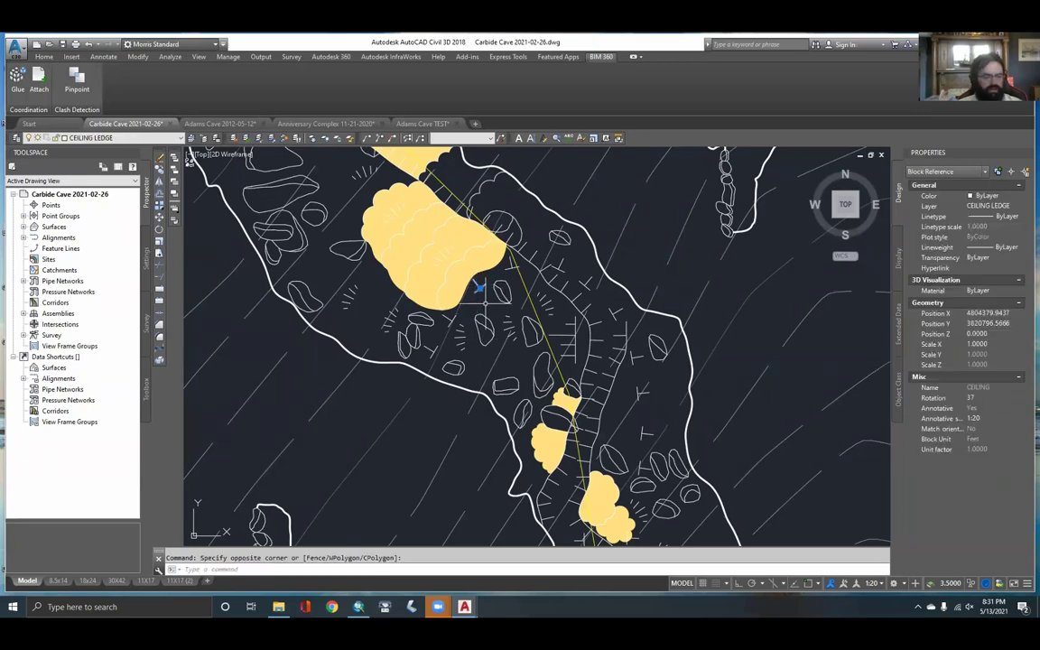
pyautogui.rightClick(483, 301)
pyautogui.click(499, 516)
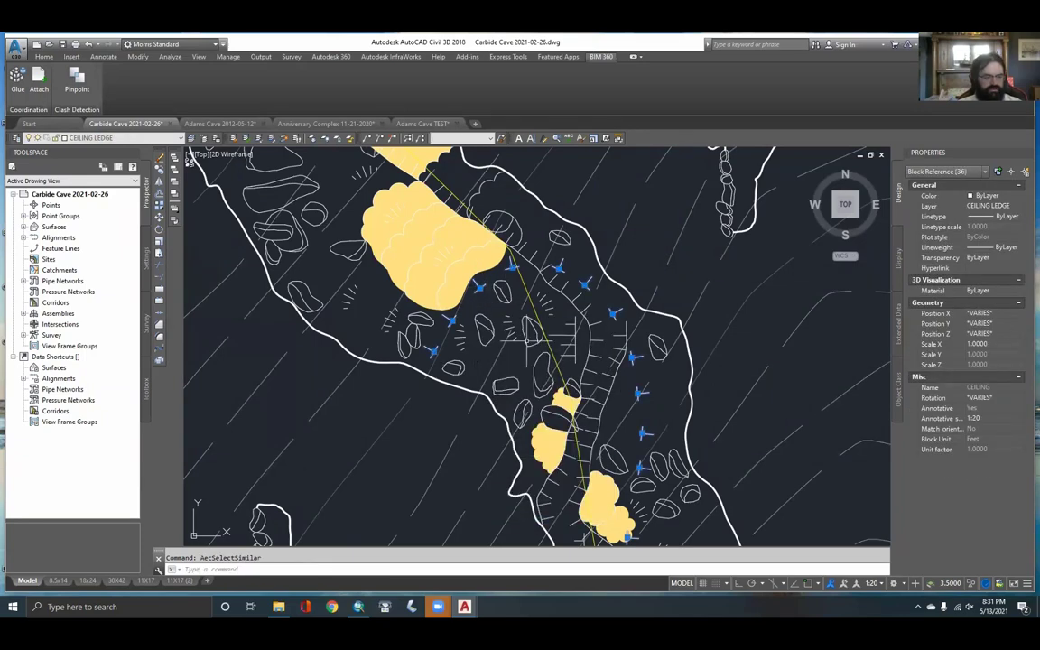
# Review the selected ceiling ledge symbols up the passage to the northern part of the cave
pyautogui.scroll(-2, 524, 379)
pyautogui.scroll(-3, 466, 400)
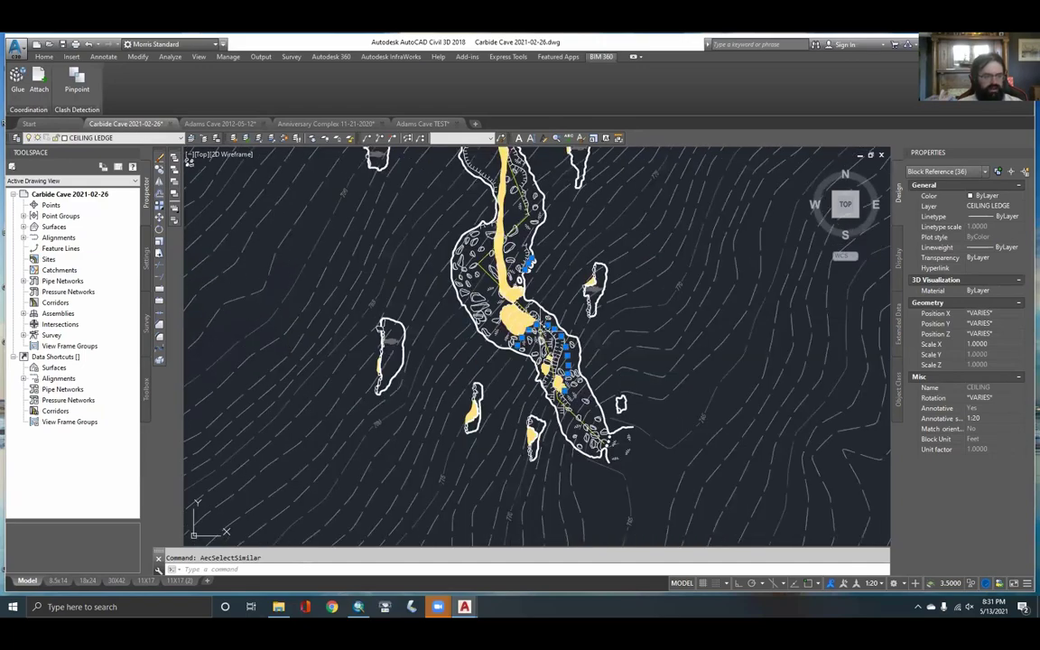
pyautogui.scroll(2, 488, 307)
pyautogui.moveTo(516, 399); pyautogui.dragTo(514, 455, button='middle')
pyautogui.moveTo(436, 232); pyautogui.dragTo(436, 308, button='middle')
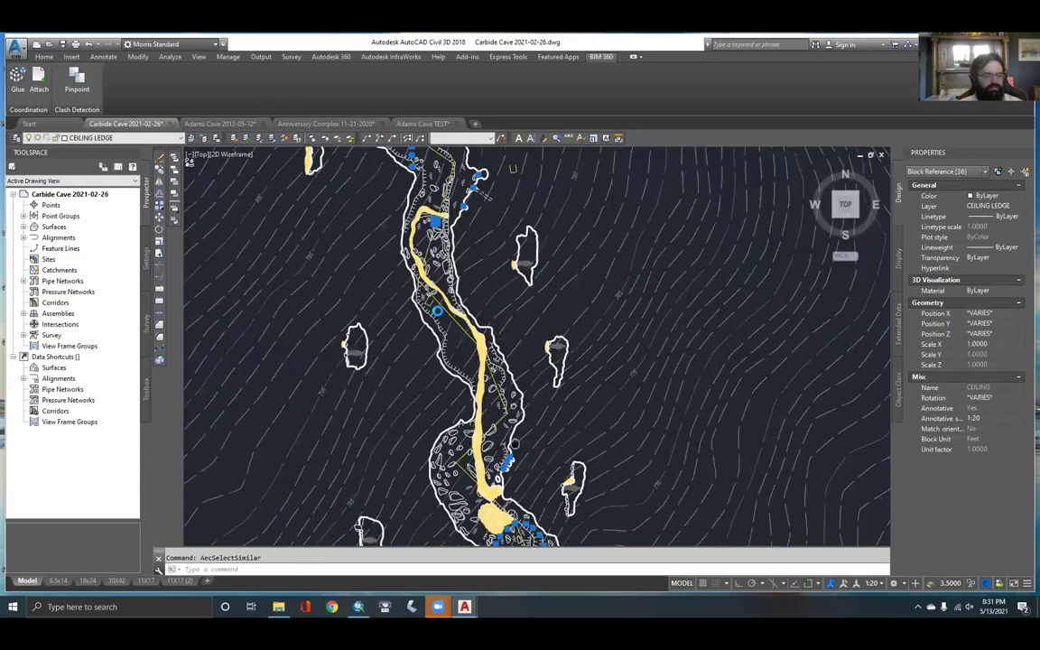
pyautogui.moveTo(450, 255); pyautogui.dragTo(465, 325, button='middle')
pyautogui.scroll(-1, 465, 327)
pyautogui.scroll(9, 395, 258)
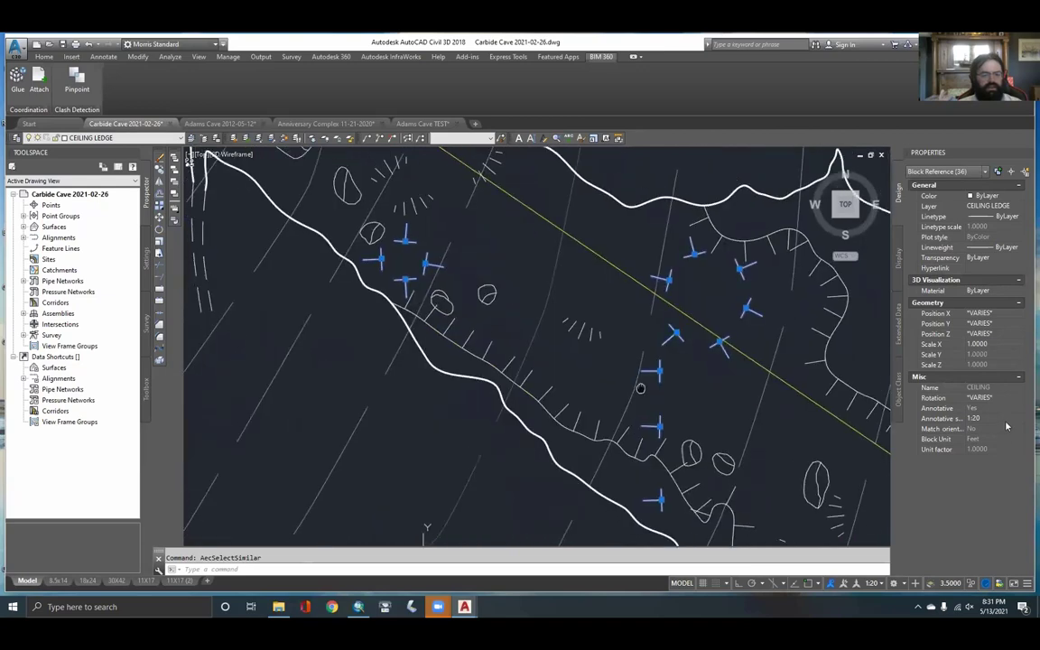
pyautogui.moveTo(427, 256); pyautogui.dragTo(439, 313, button='middle')
# Add the 1:30 annotation scale to all selected ceiling ledge symbols
pyautogui.click(994, 419)
pyautogui.click(1018, 418)
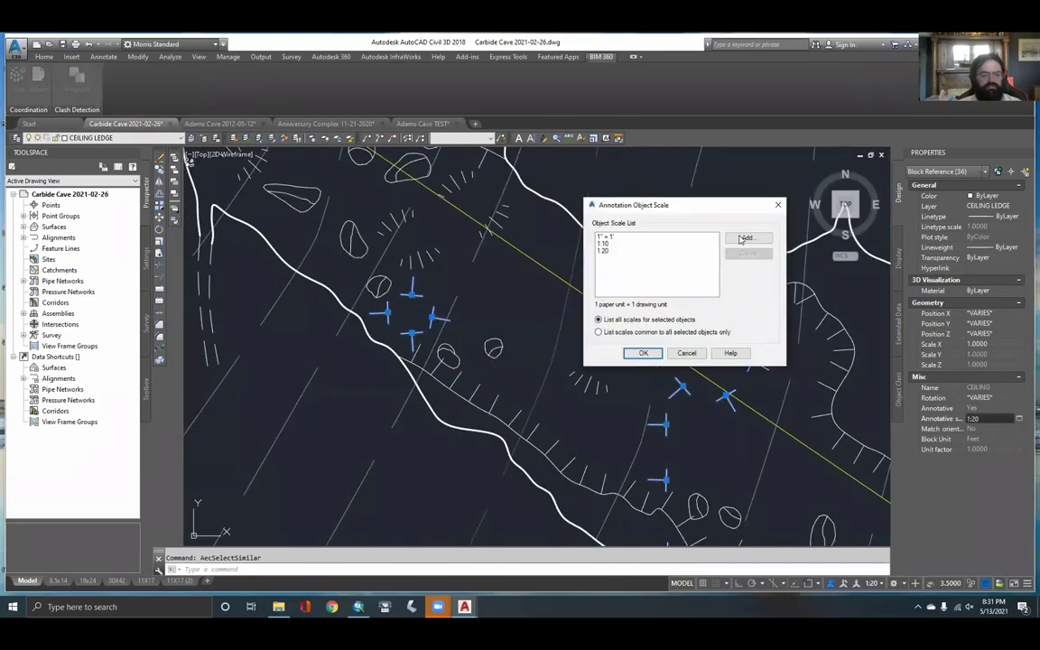
pyautogui.click(748, 238)
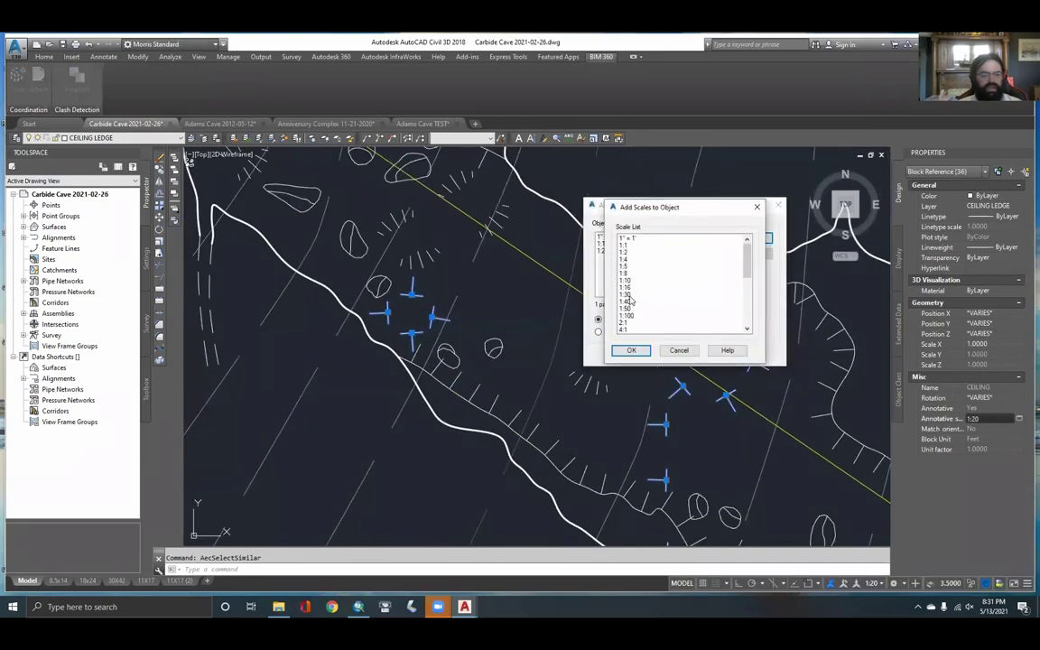
pyautogui.click(626, 296)
pyautogui.click(631, 351)
pyautogui.click(634, 354)
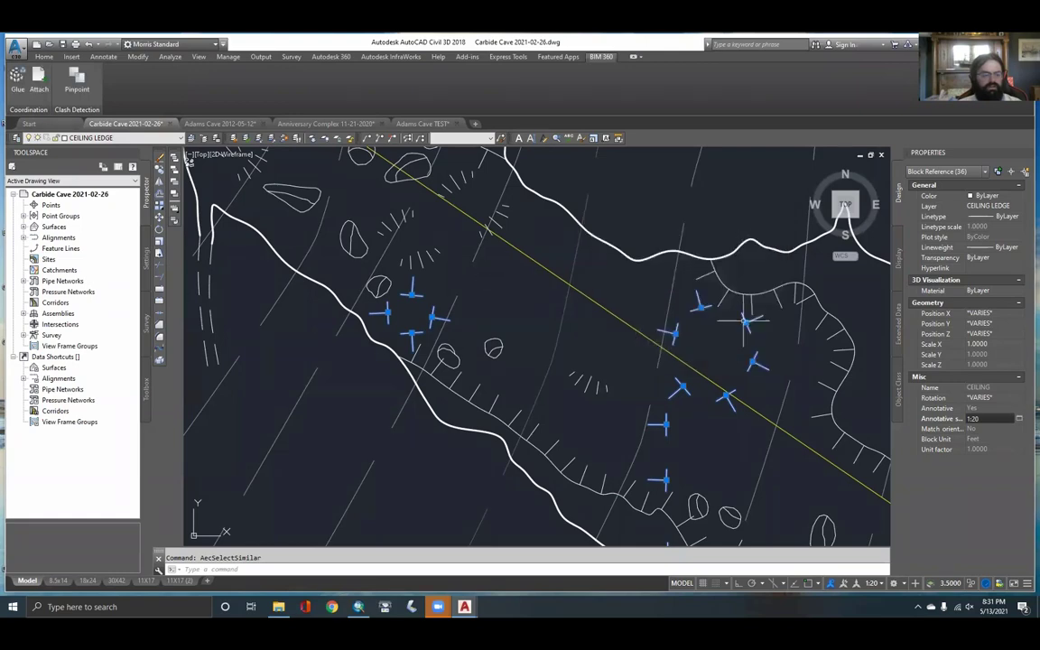
# Switch the annotation scale to 1:30, compare the slope and ceiling ledge symbols in the northern passage, and return it to 1:20
pyautogui.click(879, 585)
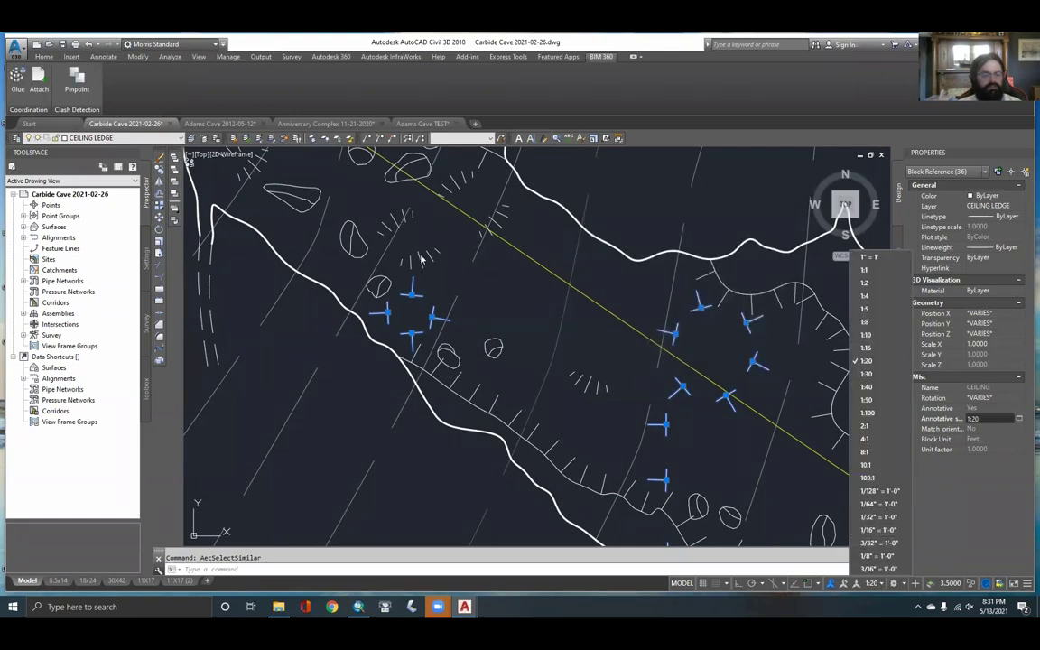
pyautogui.click(869, 374)
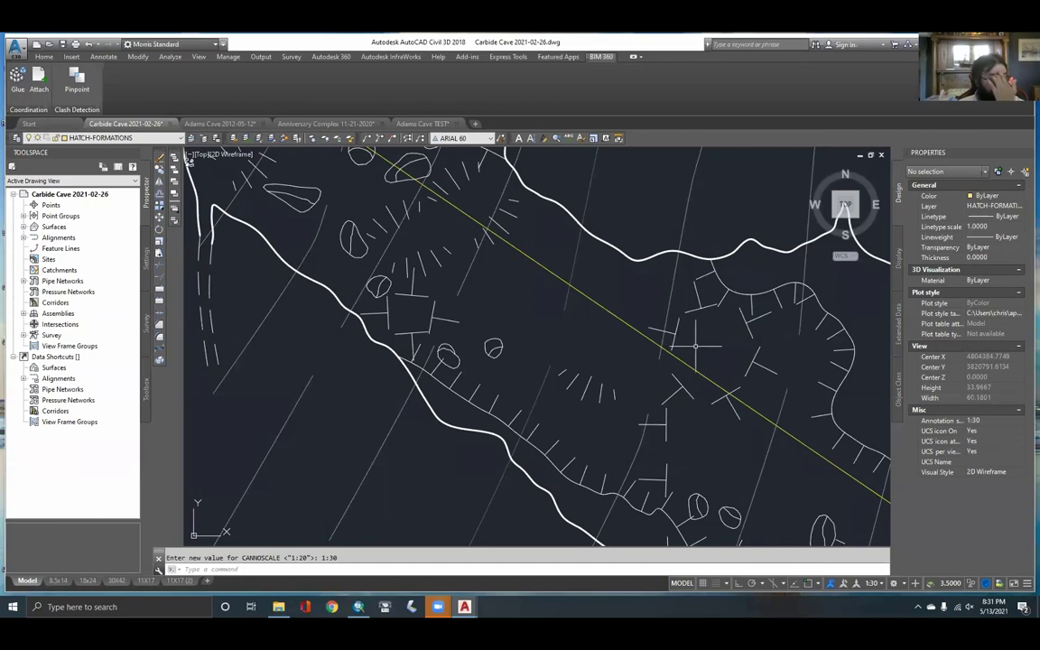
pyautogui.scroll(-2, 533, 284)
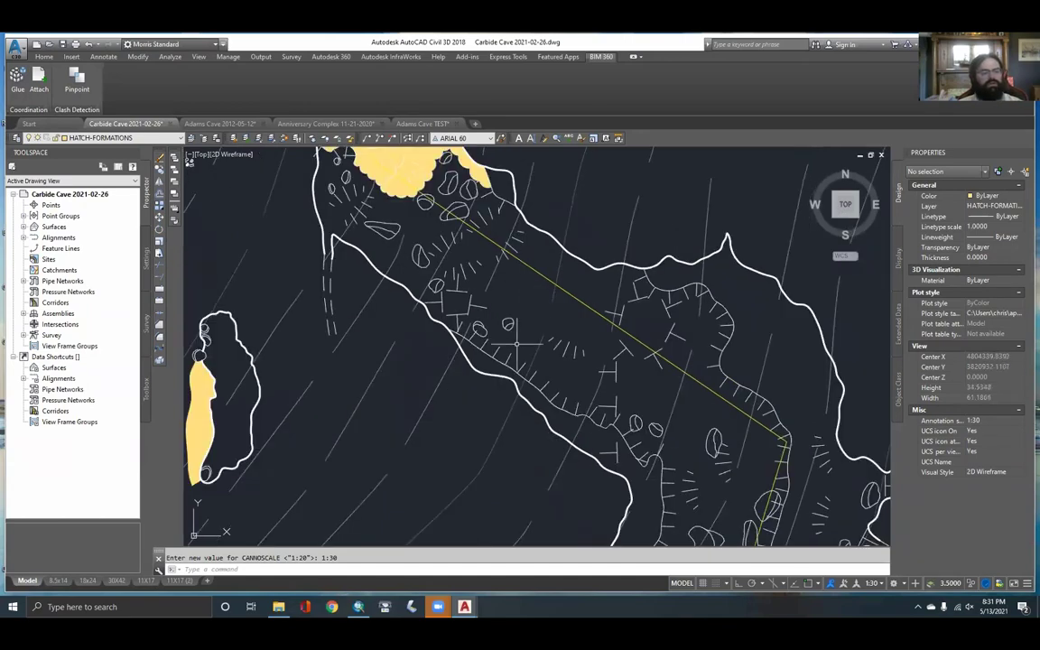
pyautogui.moveTo(532, 315); pyautogui.dragTo(554, 385, button='middle')
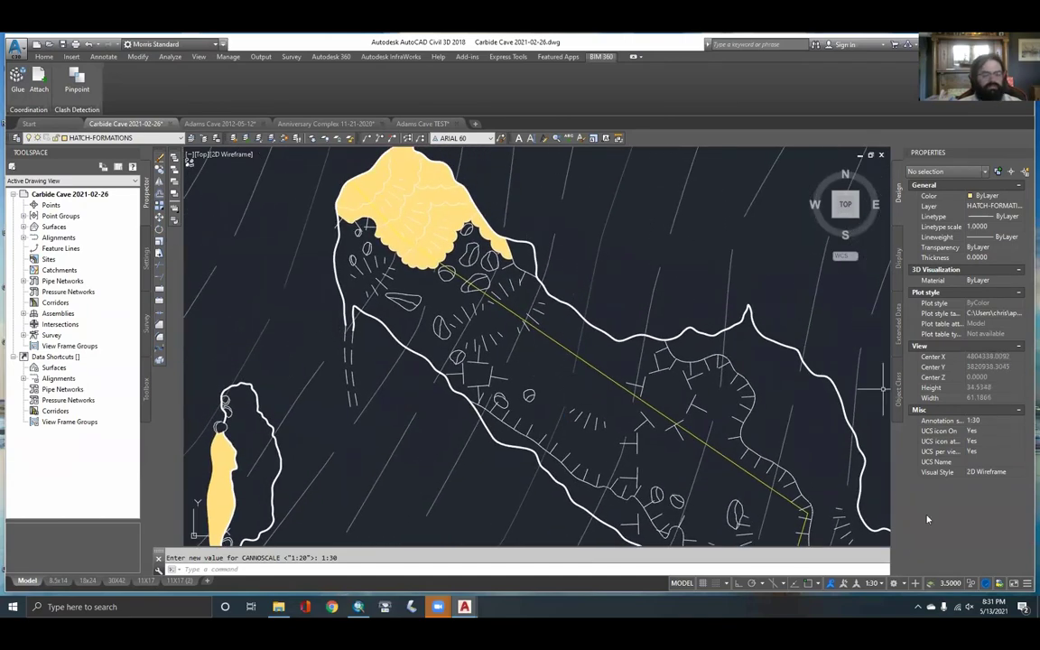
pyautogui.click(882, 584)
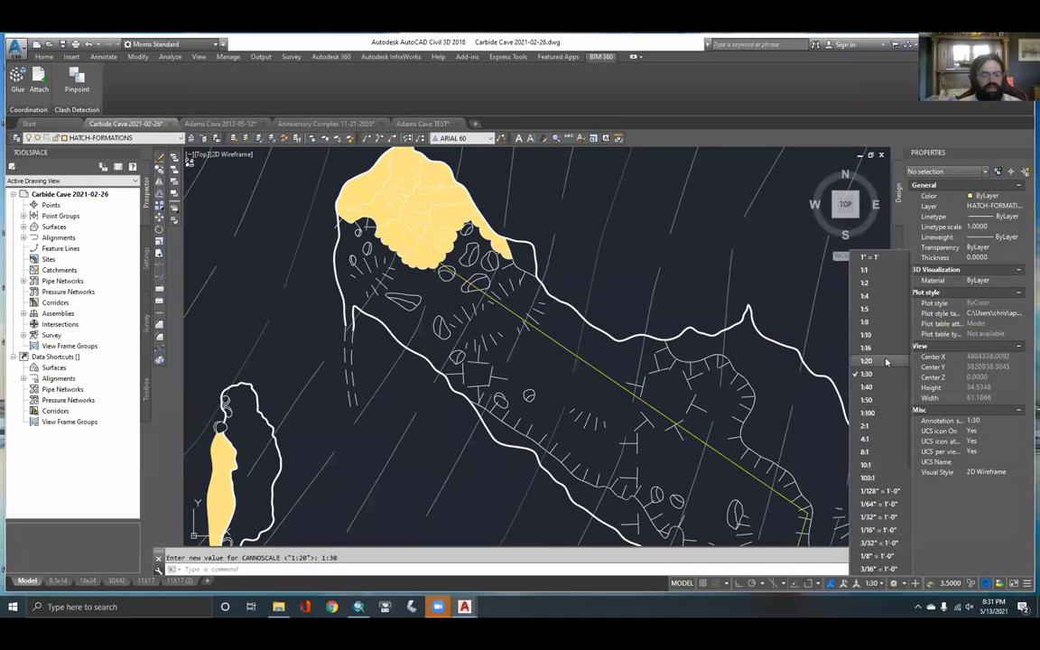
pyautogui.click(886, 363)
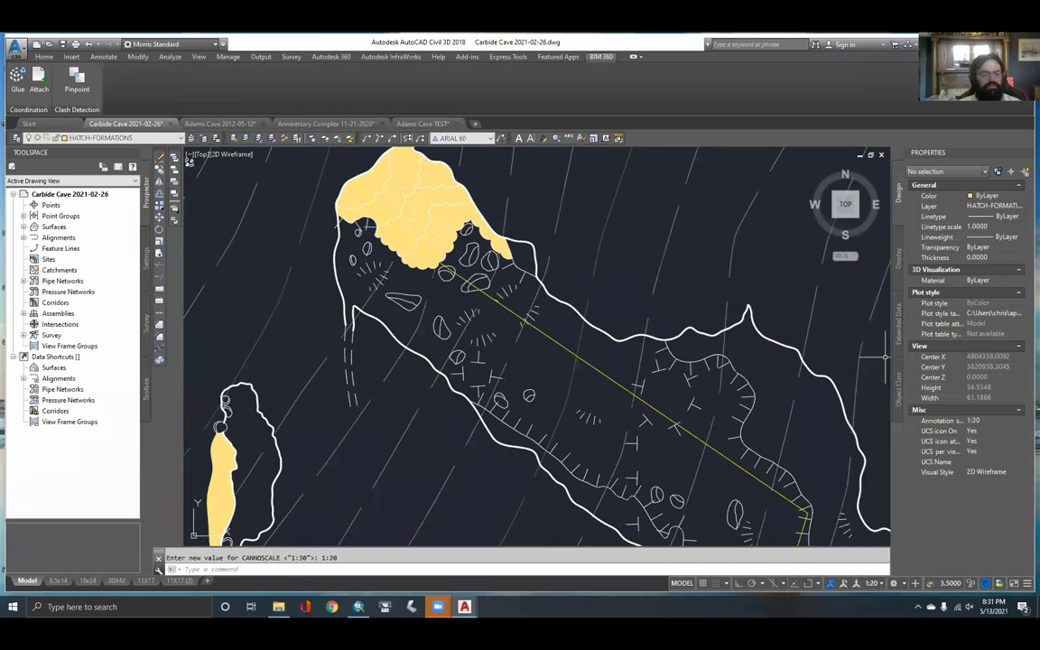
pyautogui.scroll(-2, 633, 390)
pyautogui.moveTo(637, 391)
pyautogui.mouseDown(button='middle')
pyautogui.moveTo(571, 323)
pyautogui.moveTo(539, 257)
pyautogui.mouseUp(button='middle')
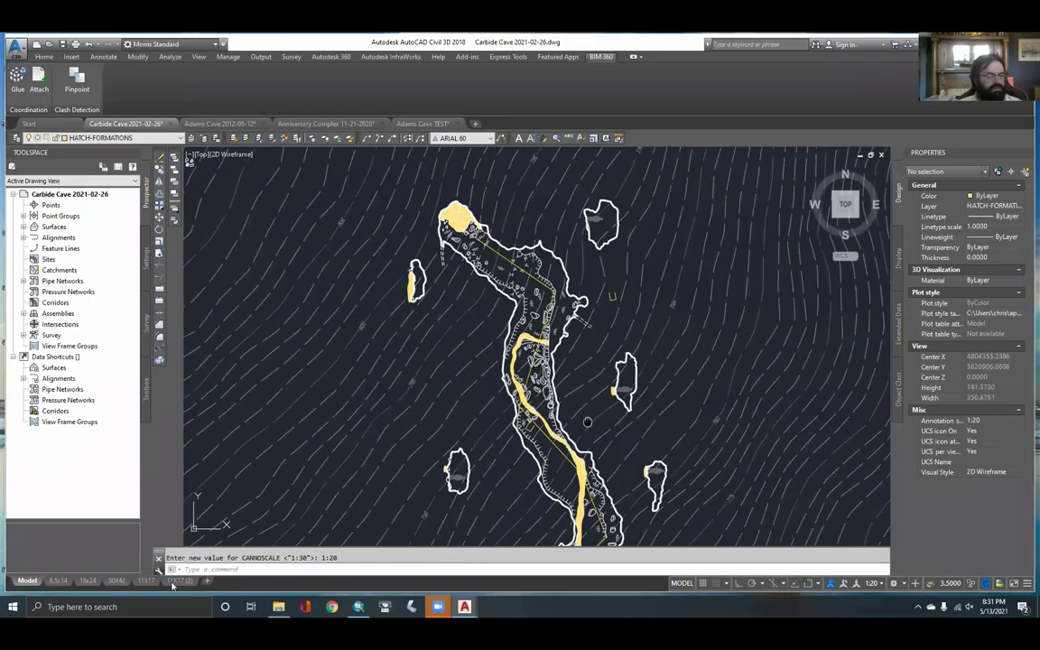
# Bring up the 11X17 (2) layout of the Carbide Cave drawing with all of its map layers turned back on
pyautogui.click(146, 580)
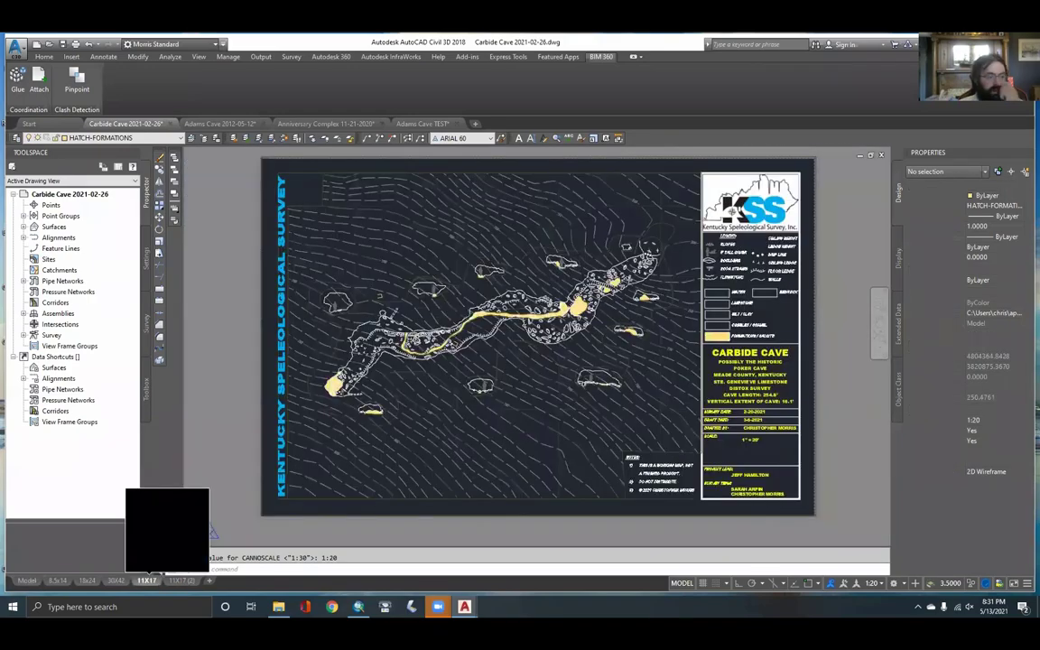
pyautogui.click(181, 581)
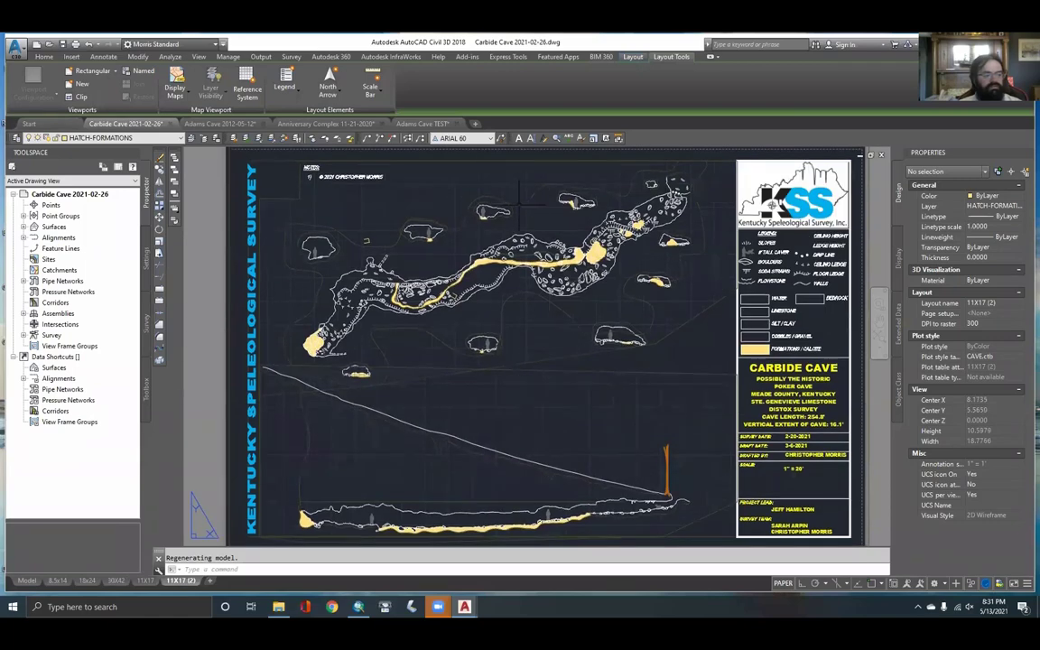
pyautogui.press('Escape')
pyautogui.scroll(4, 285, 189)
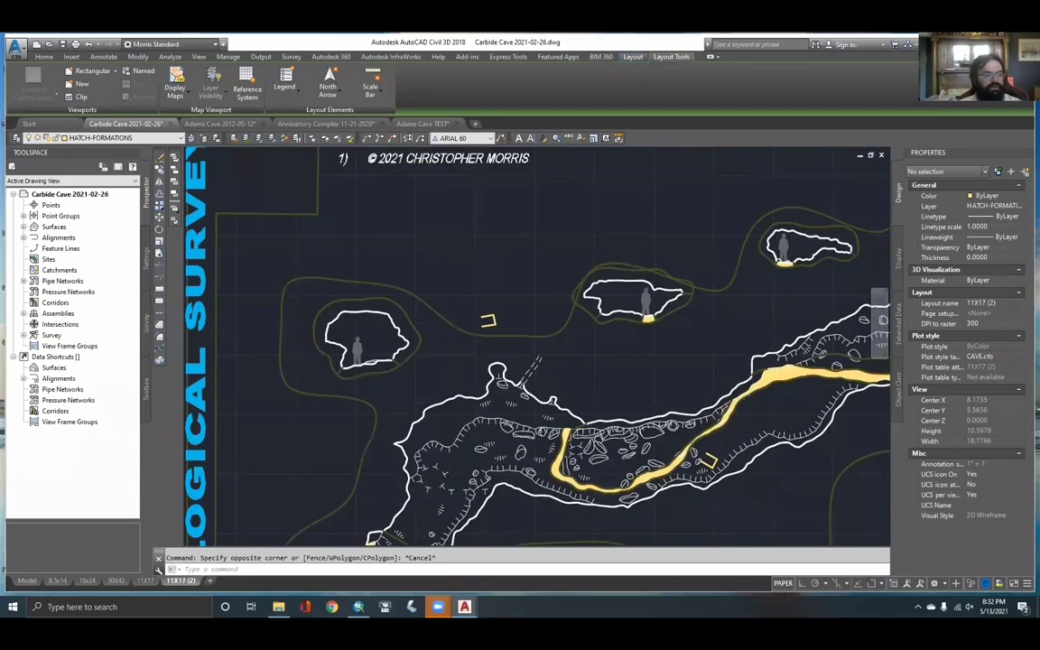
pyautogui.scroll(-2, 283, 208)
pyautogui.press('Escape')
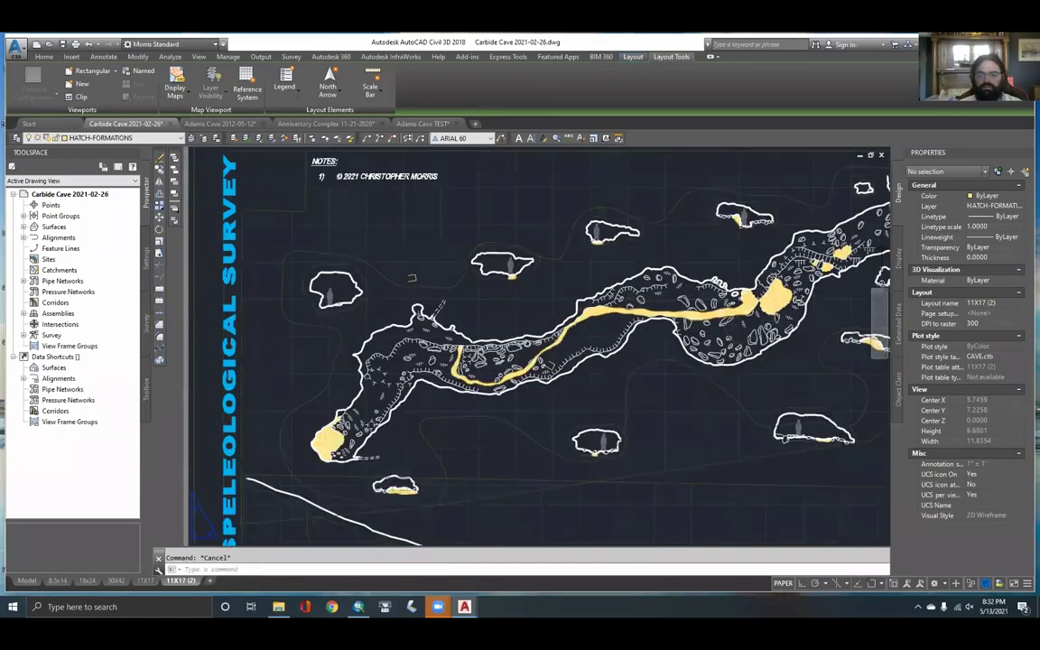
pyautogui.press('Escape')
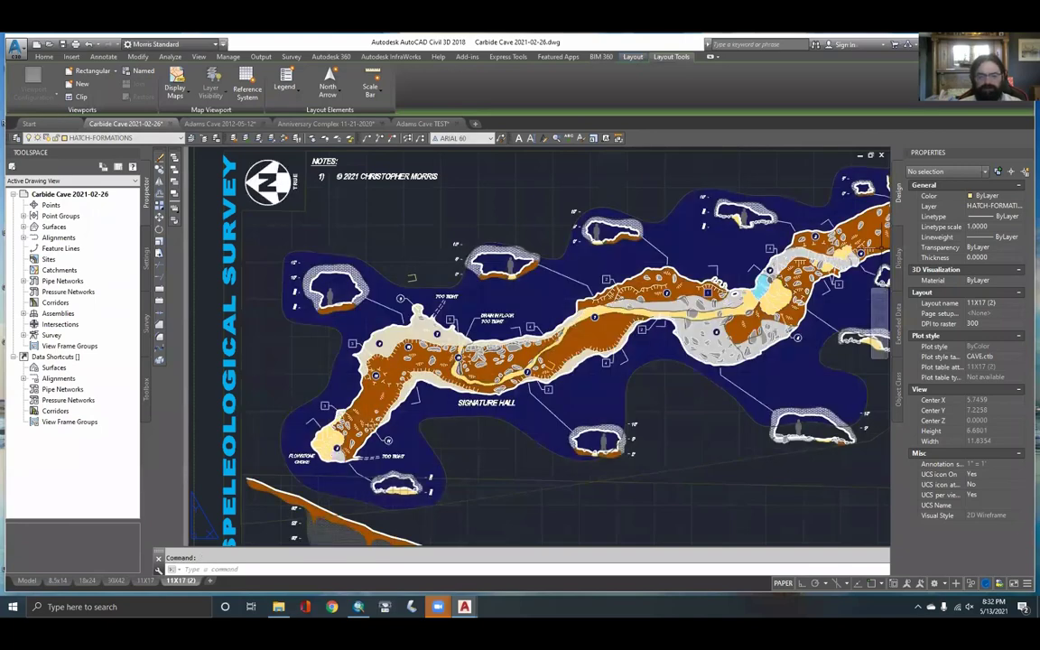
# Examine the plan, cross sections, profile and title block on the 11X17 (2) layout of Carbide Cave
pyautogui.scroll(-2, 587, 280)
pyautogui.moveTo(603, 306); pyautogui.dragTo(452, 266, button='middle')
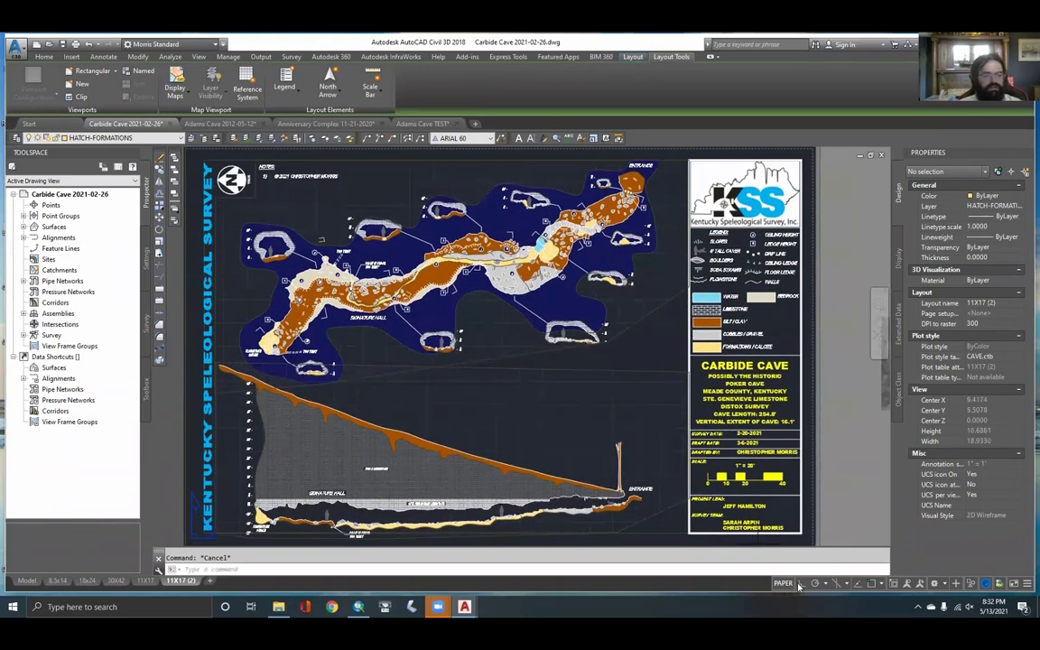
pyautogui.scroll(4, 461, 373)
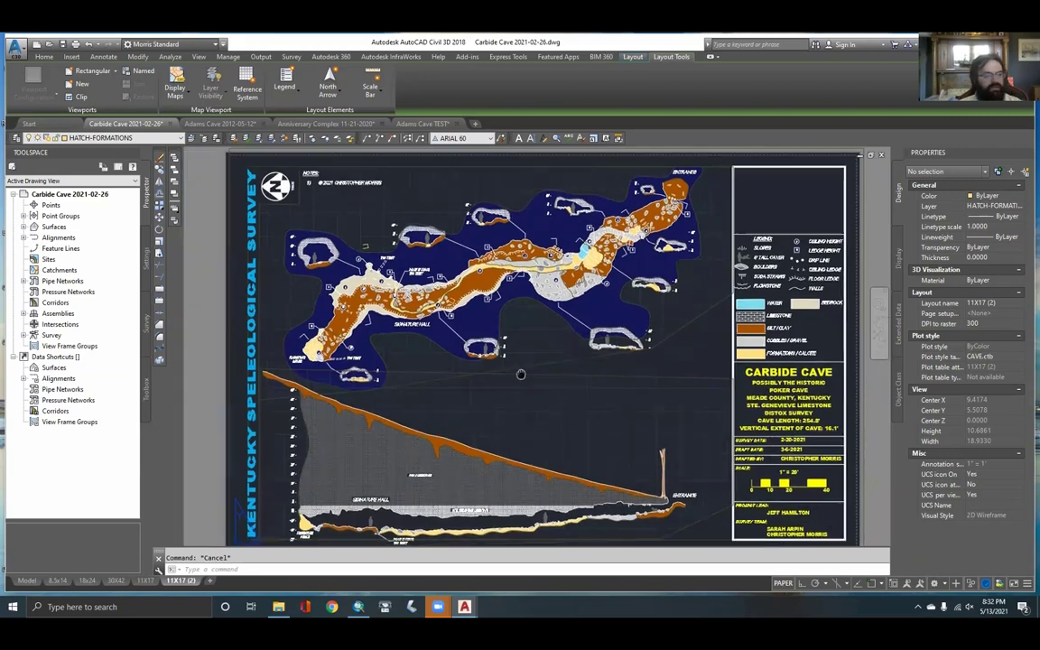
pyautogui.scroll(2, 588, 296)
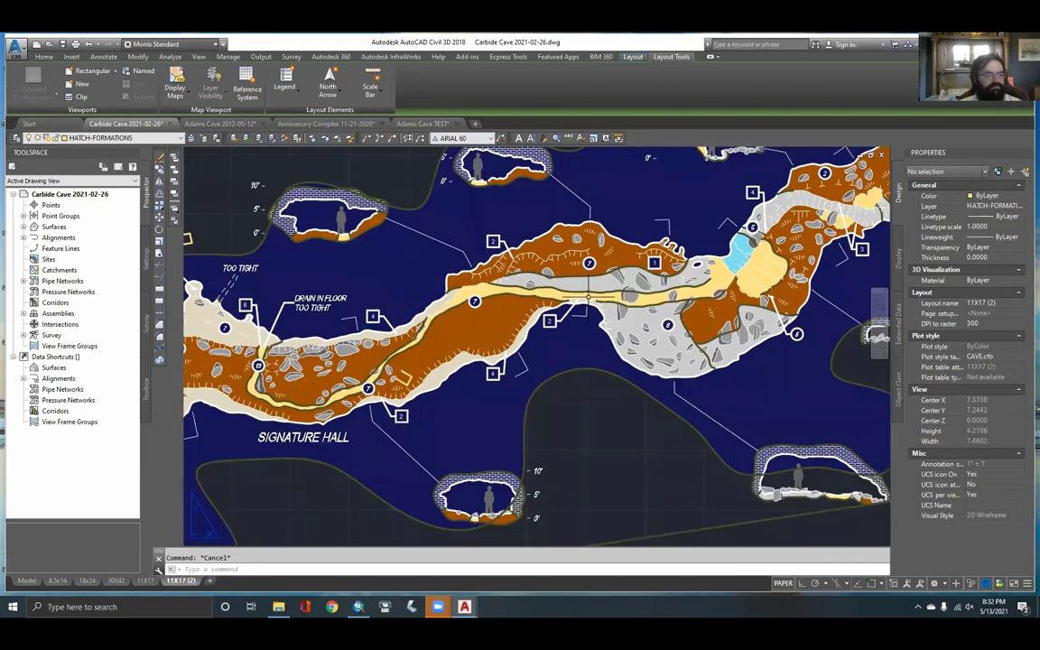
pyautogui.scroll(-2, 582, 298)
pyautogui.moveTo(512, 375); pyautogui.dragTo(539, 328, button='middle')
# Save the Adams Cave 2012-05-12 drawing, switch to ArcMap, and add Adams Cave 2012-05-12.dwg to the Kentucky Basemap
pyautogui.click(250, 123)
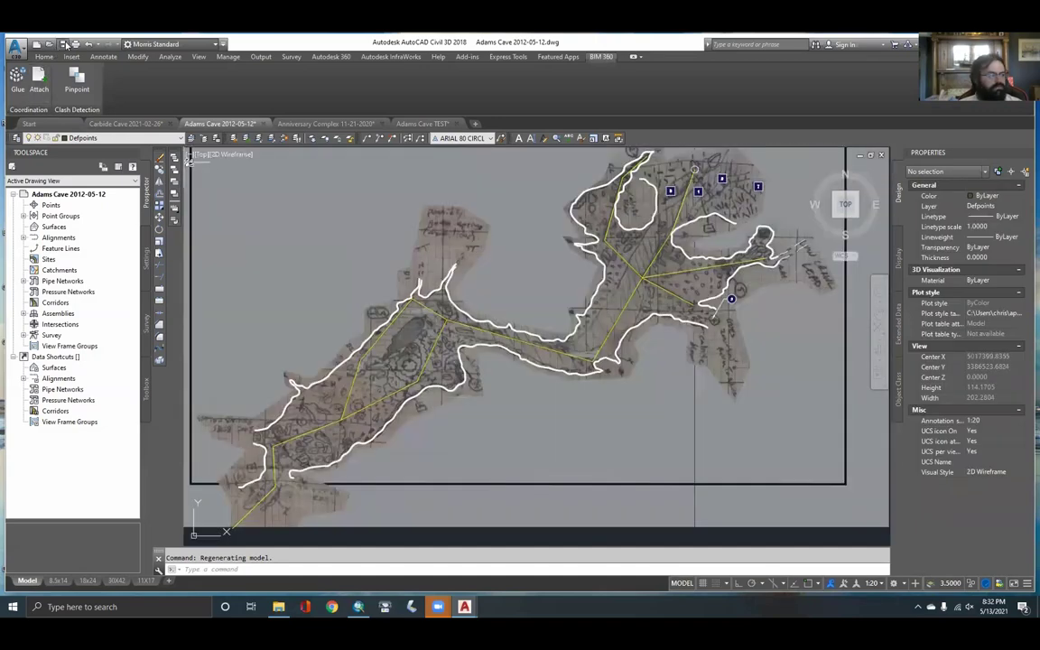
pyautogui.click(64, 43)
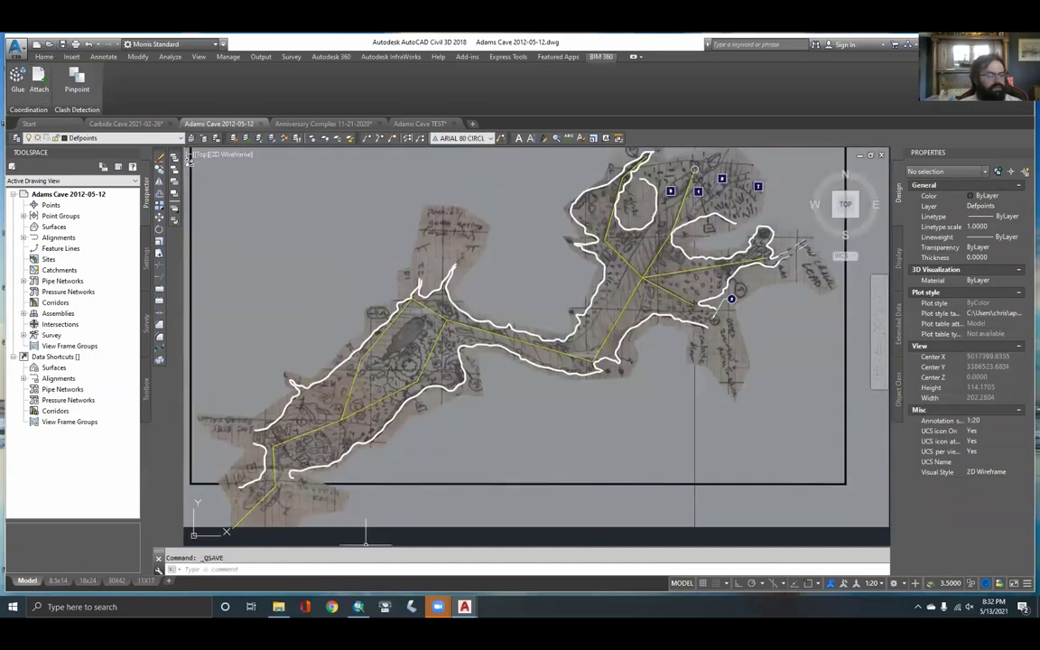
pyautogui.click(358, 607)
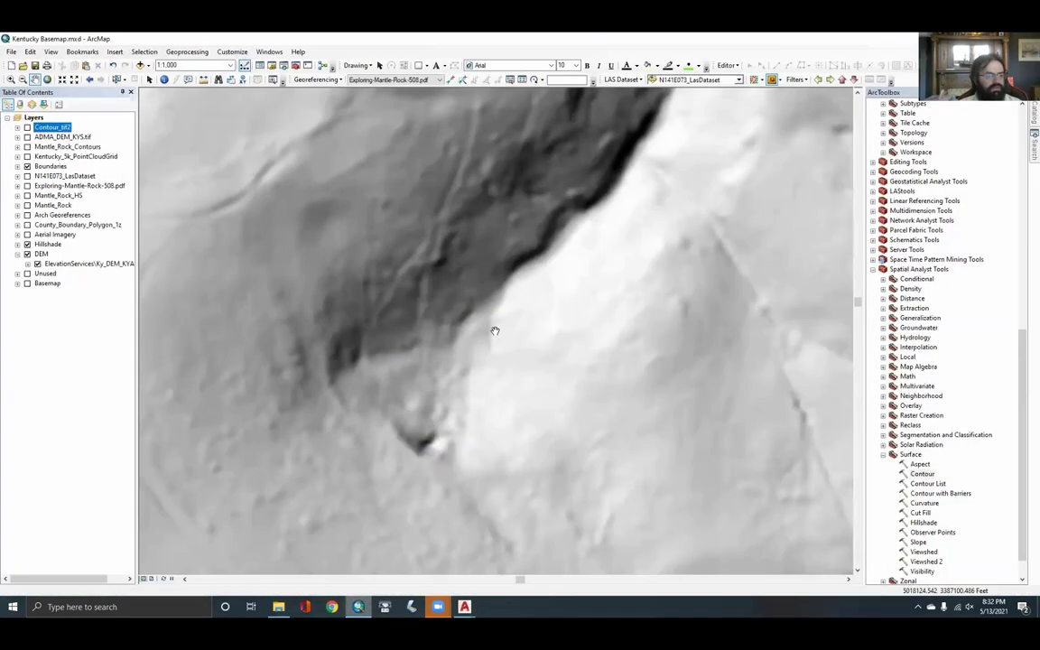
pyautogui.scroll(2, 492, 327)
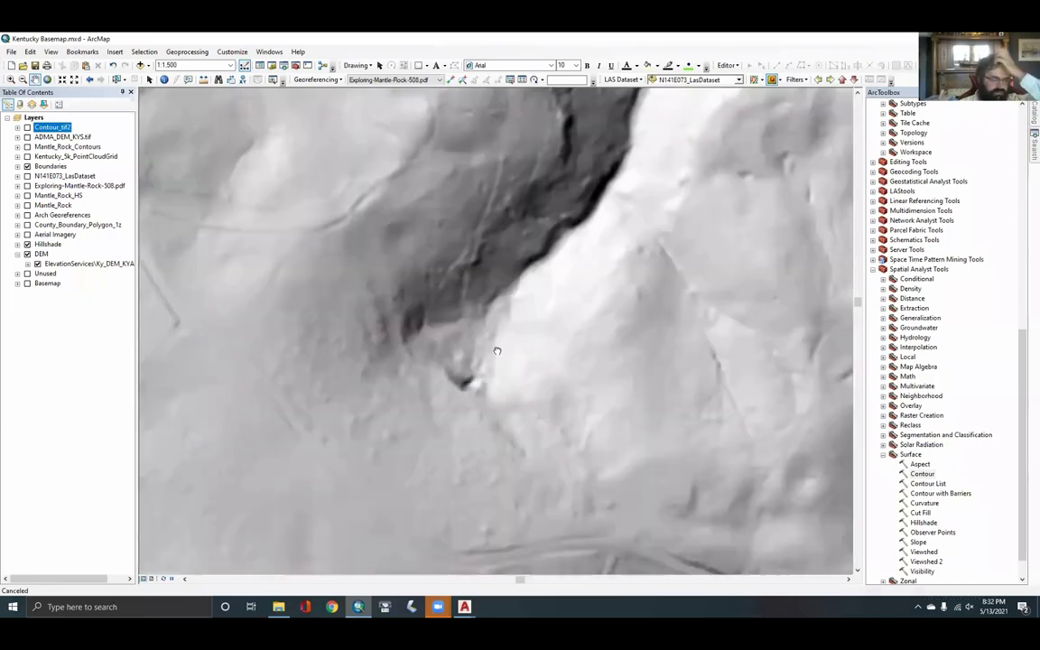
pyautogui.click(149, 67)
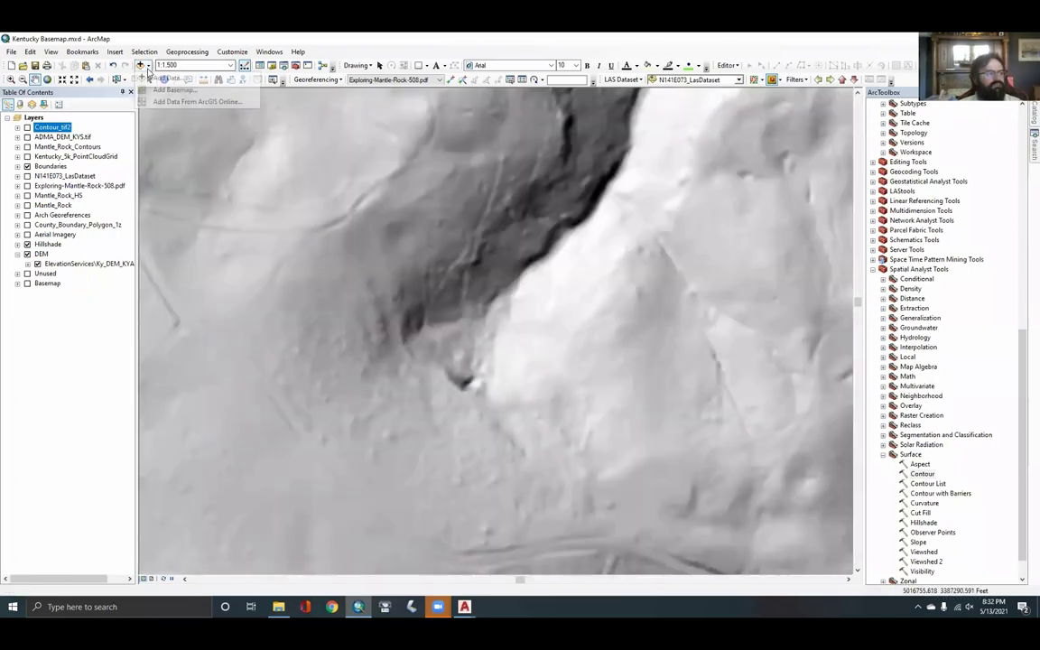
pyautogui.click(160, 78)
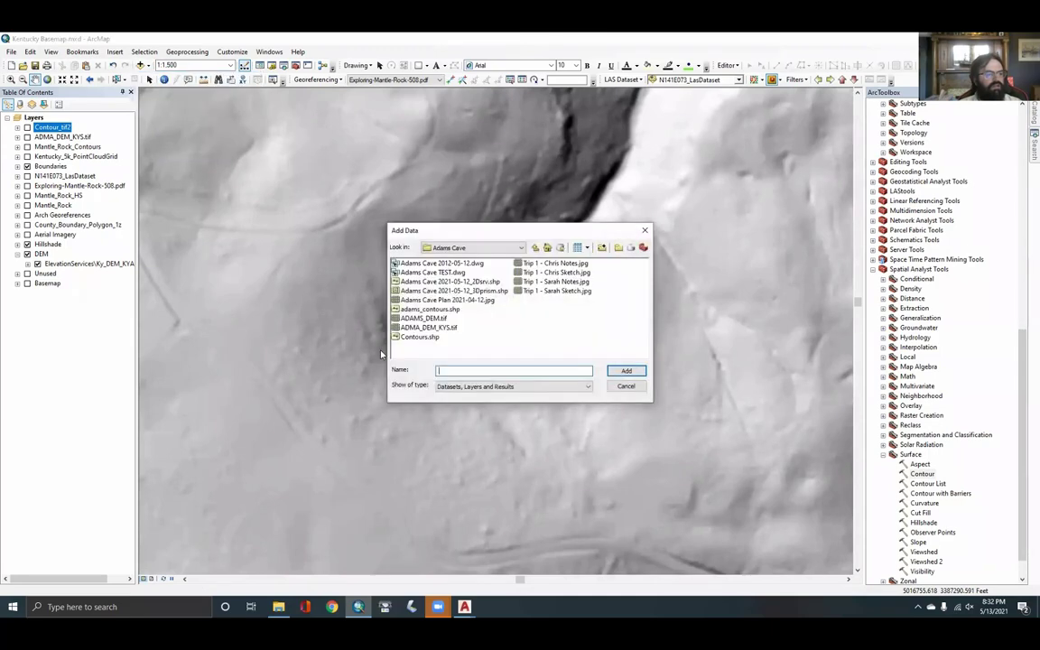
pyautogui.click(443, 263)
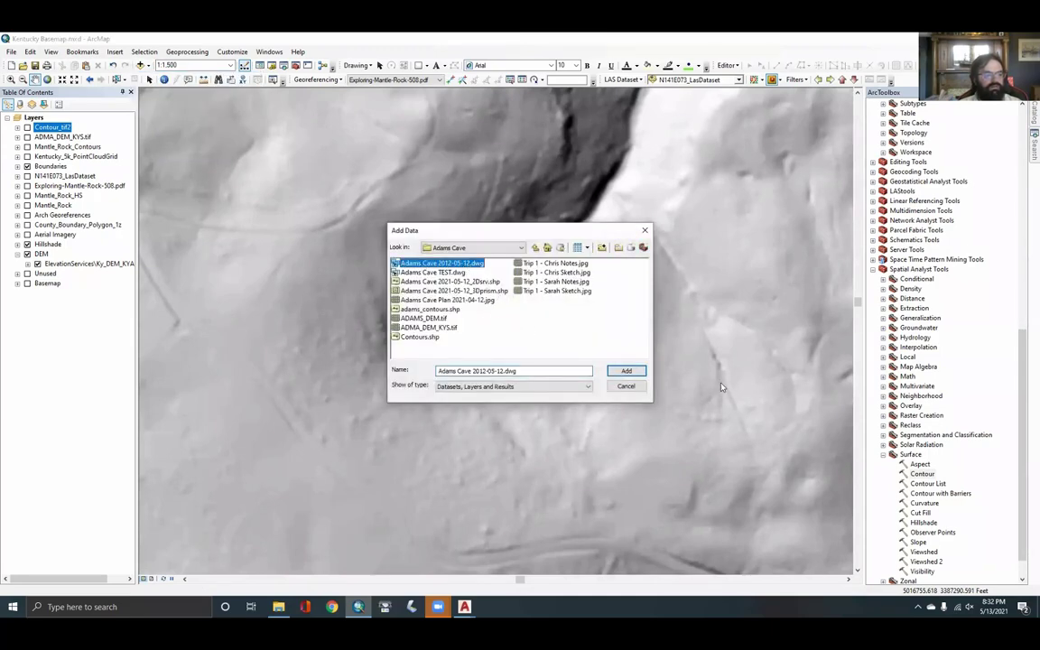
pyautogui.click(626, 372)
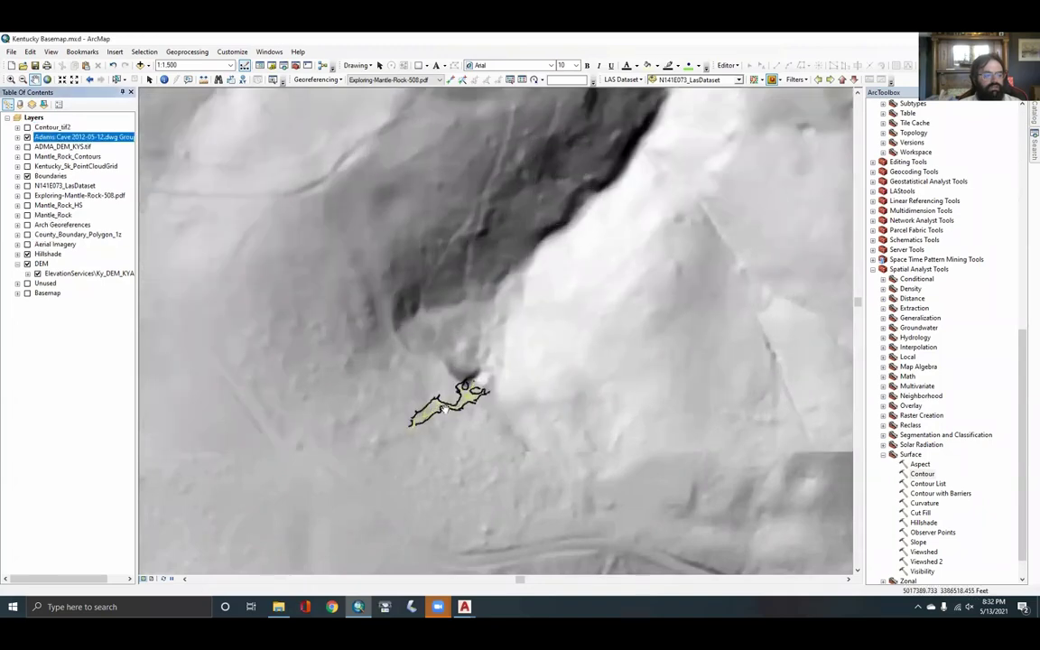
# Hide the annotation, point and multipatch sublayers of the Adams Cave drawing group, keeping its polyline and polygon sublayers displayed
pyautogui.scroll(5, 444, 409)
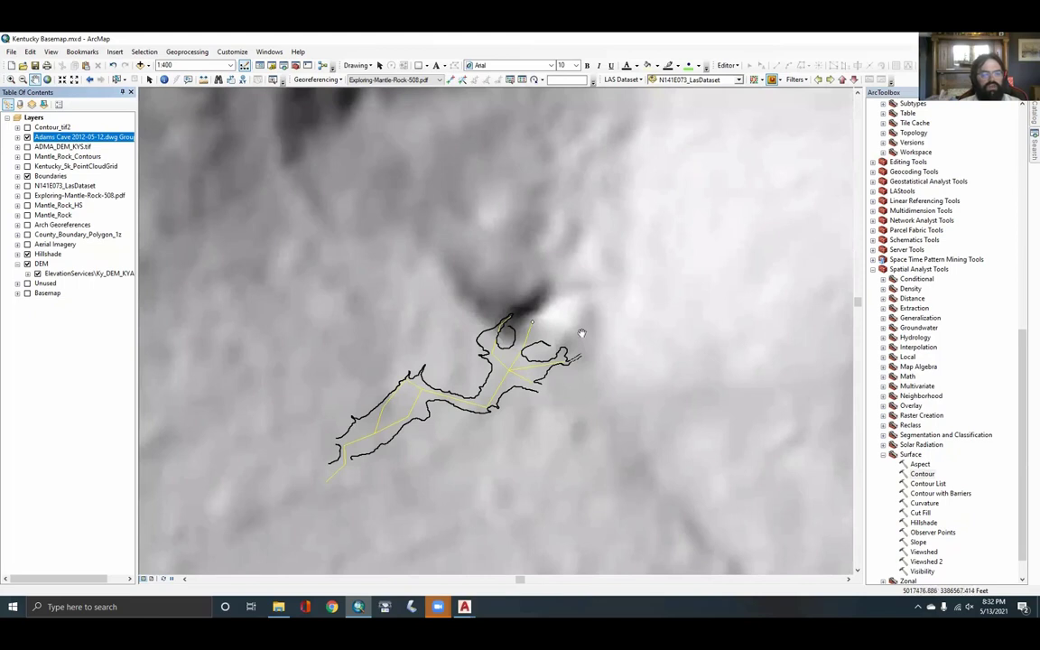
pyautogui.click(18, 137)
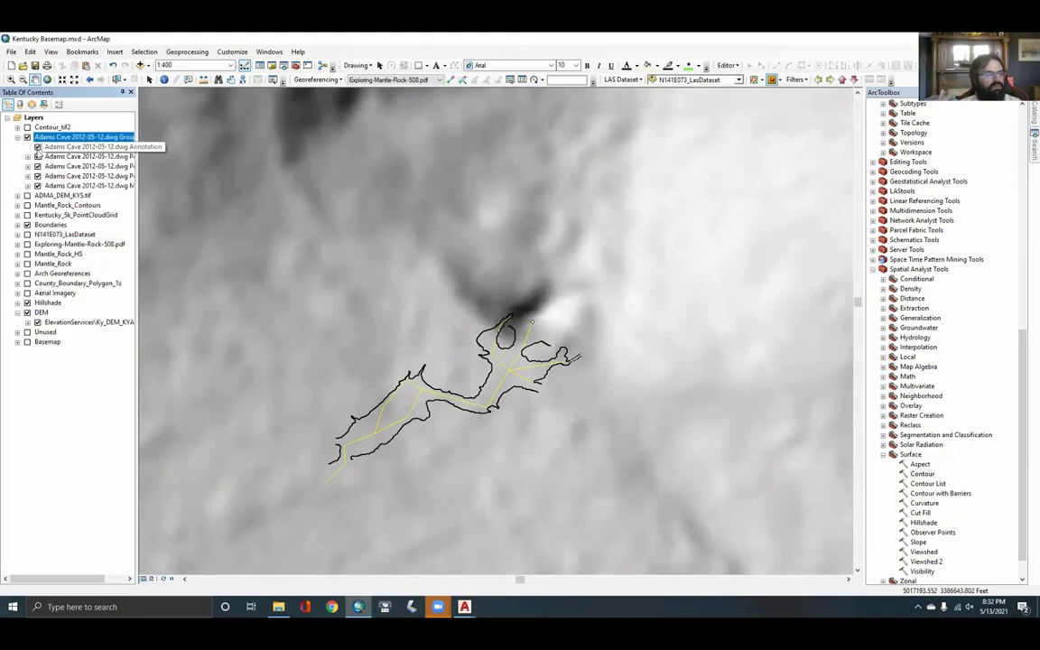
pyautogui.click(38, 147)
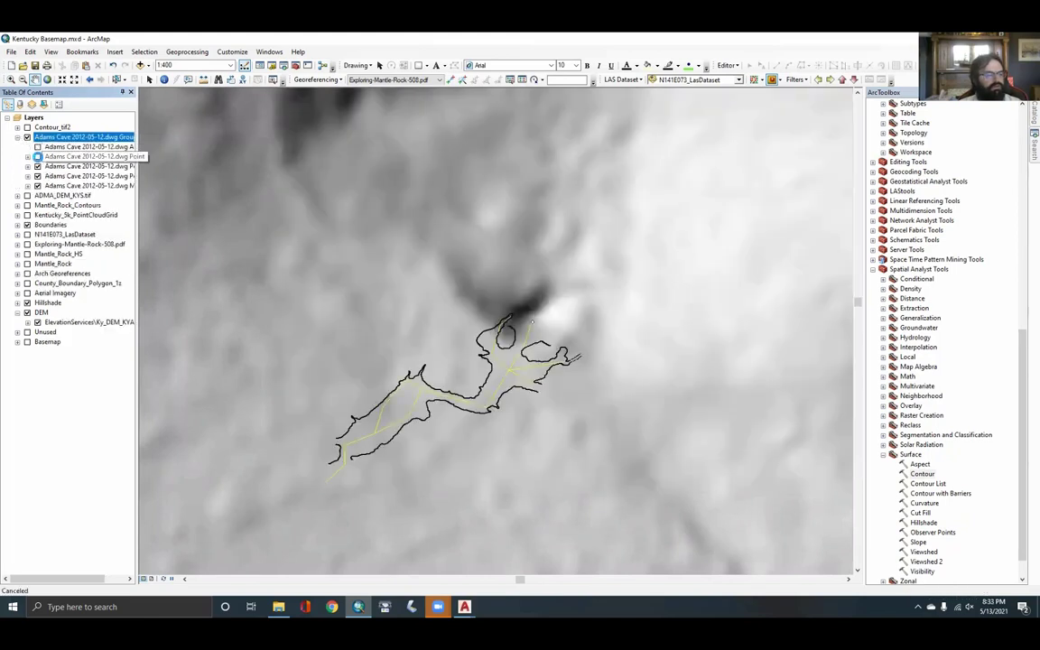
pyautogui.click(38, 156)
pyautogui.click(38, 166)
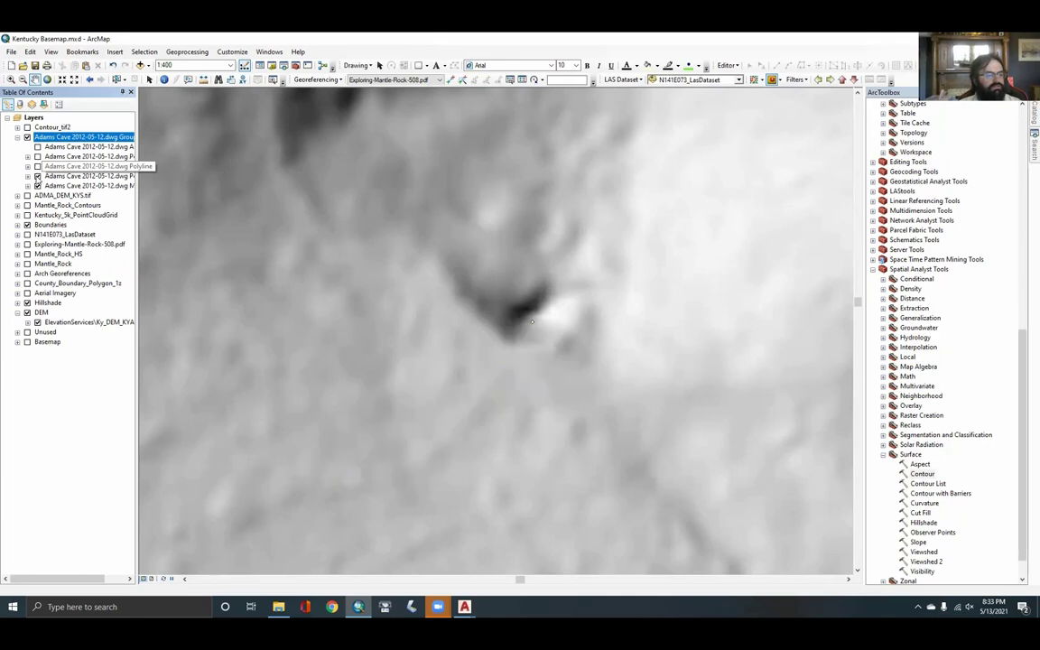
pyautogui.click(38, 176)
pyautogui.click(38, 186)
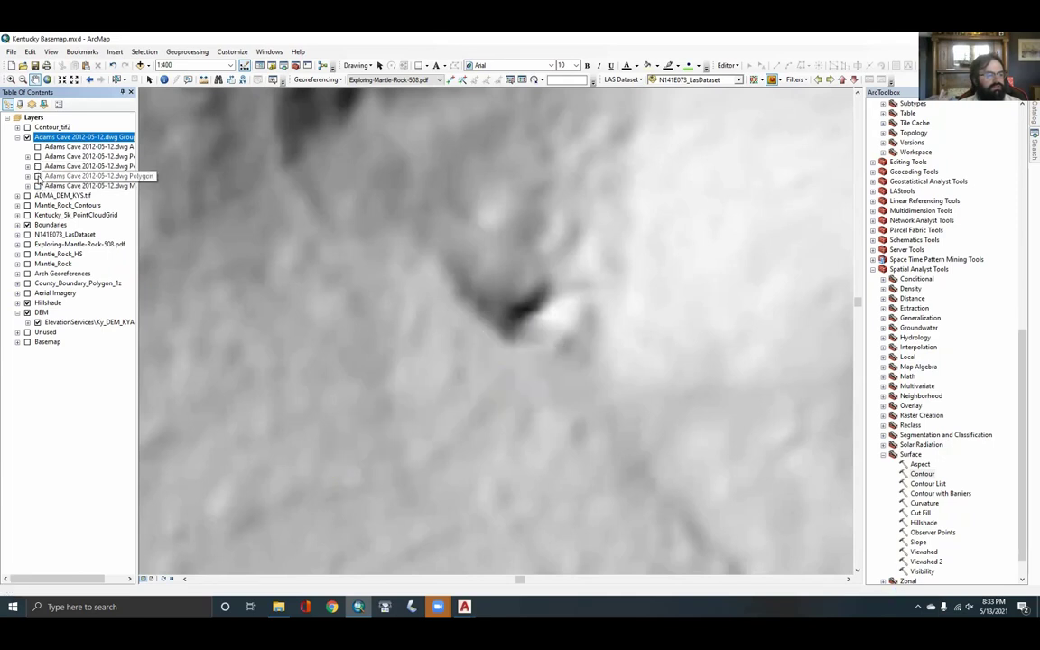
pyautogui.moveTo(349, 251); pyautogui.dragTo(321, 241)
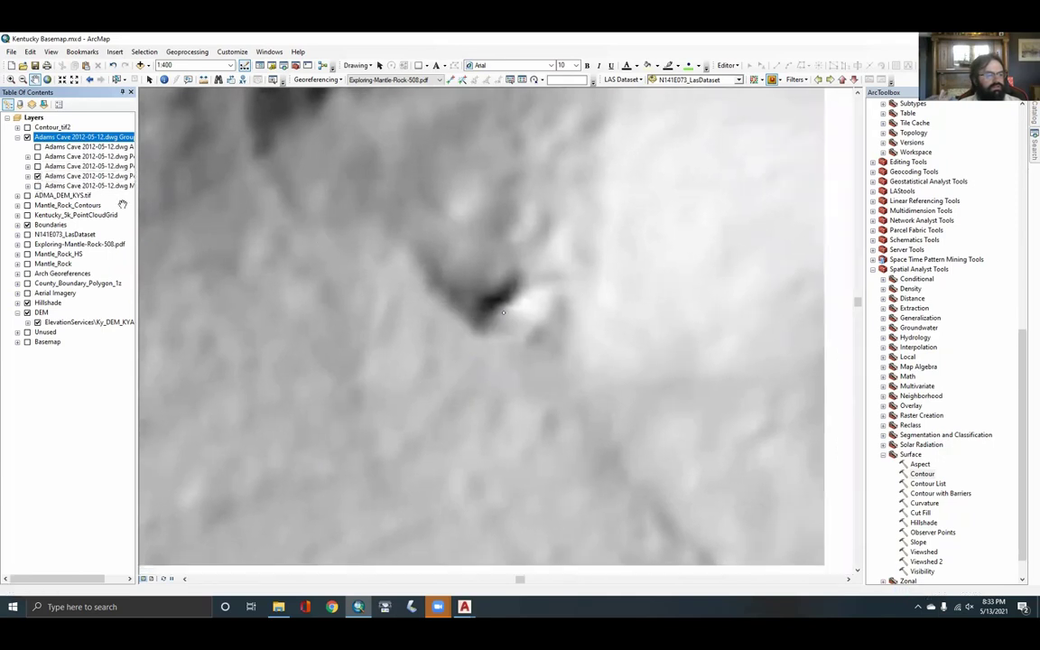
pyautogui.click(38, 166)
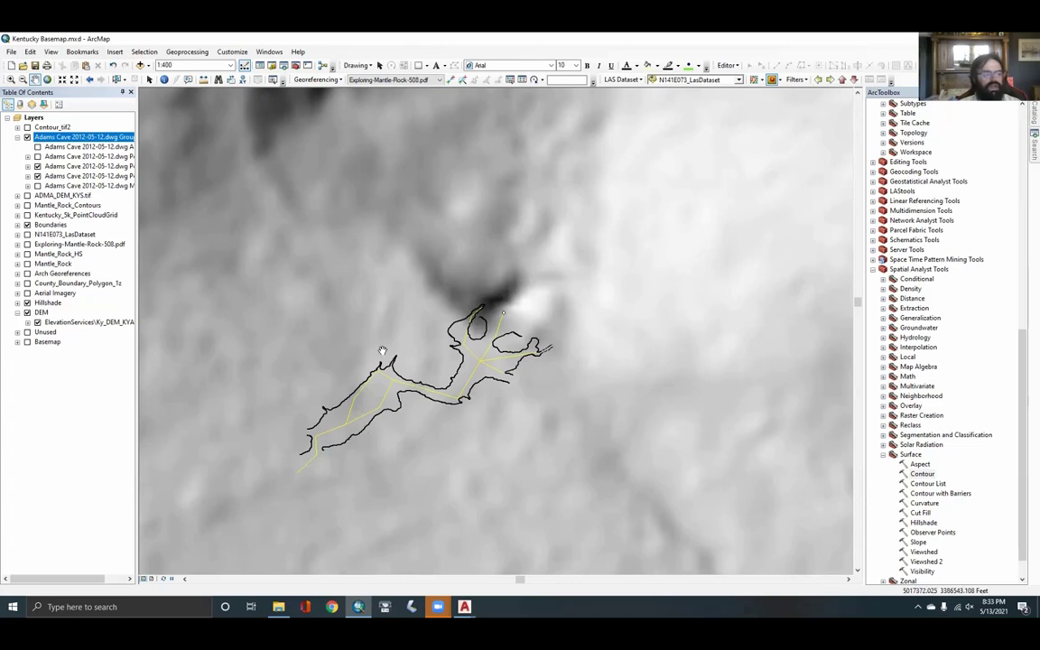
# Check the Adams Cave walls against the hillshade and hide the whole Adams Cave drawing group
pyautogui.moveTo(449, 381); pyautogui.dragTo(498, 334)
pyautogui.scroll(1, 497, 334)
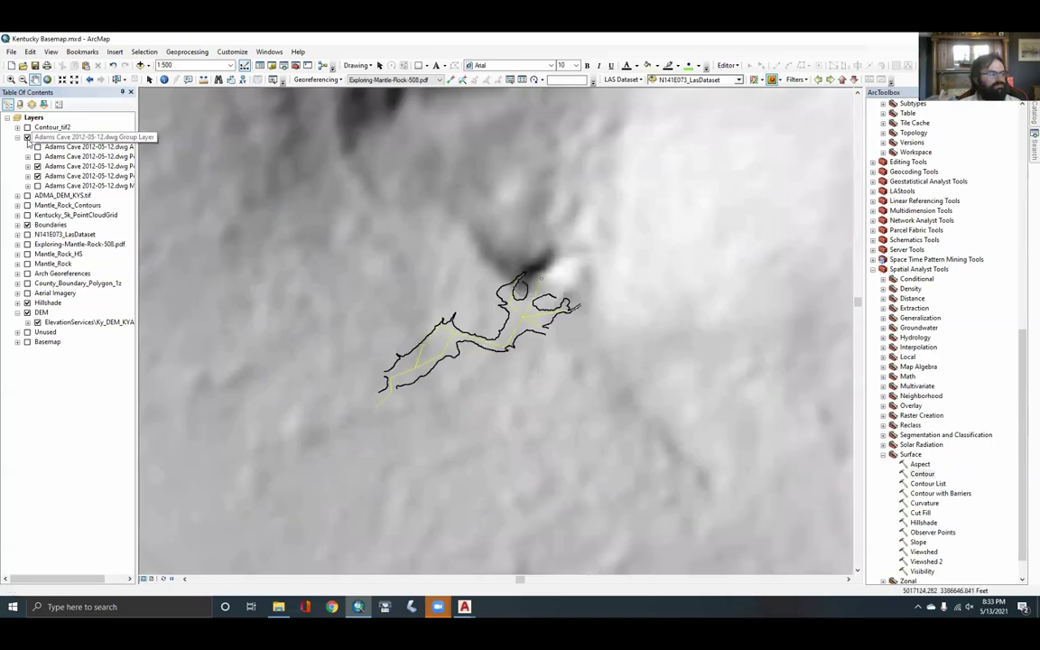
pyautogui.click(27, 136)
pyautogui.click(72, 137)
# Add Carbide Walls.dwg from the Carbide Cave folder to the map
pyautogui.click(148, 65)
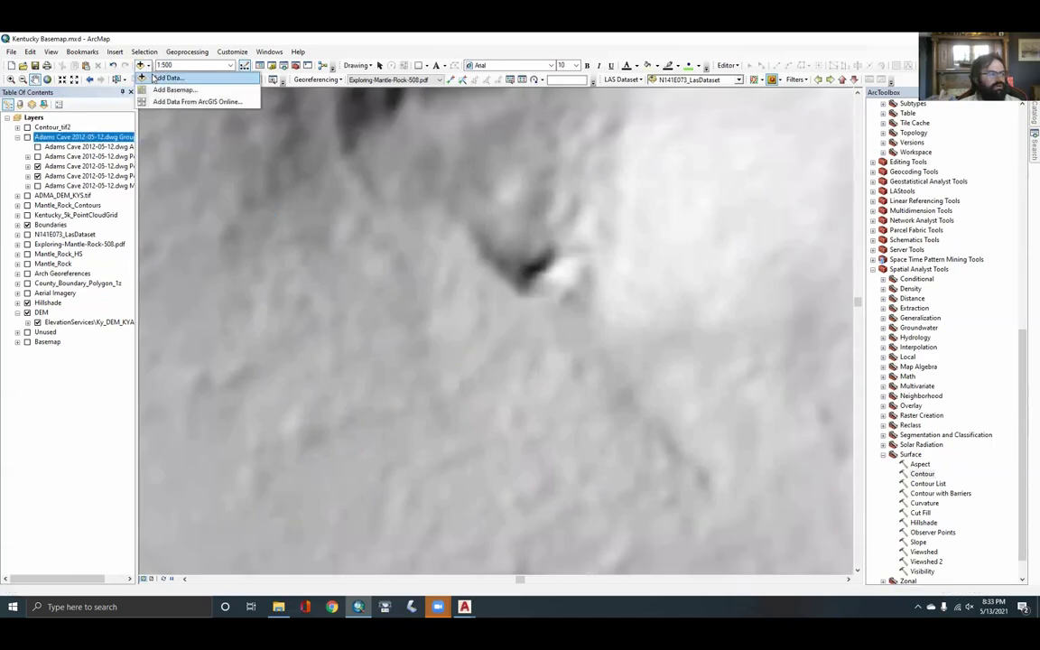
pyautogui.click(162, 78)
pyautogui.click(537, 247)
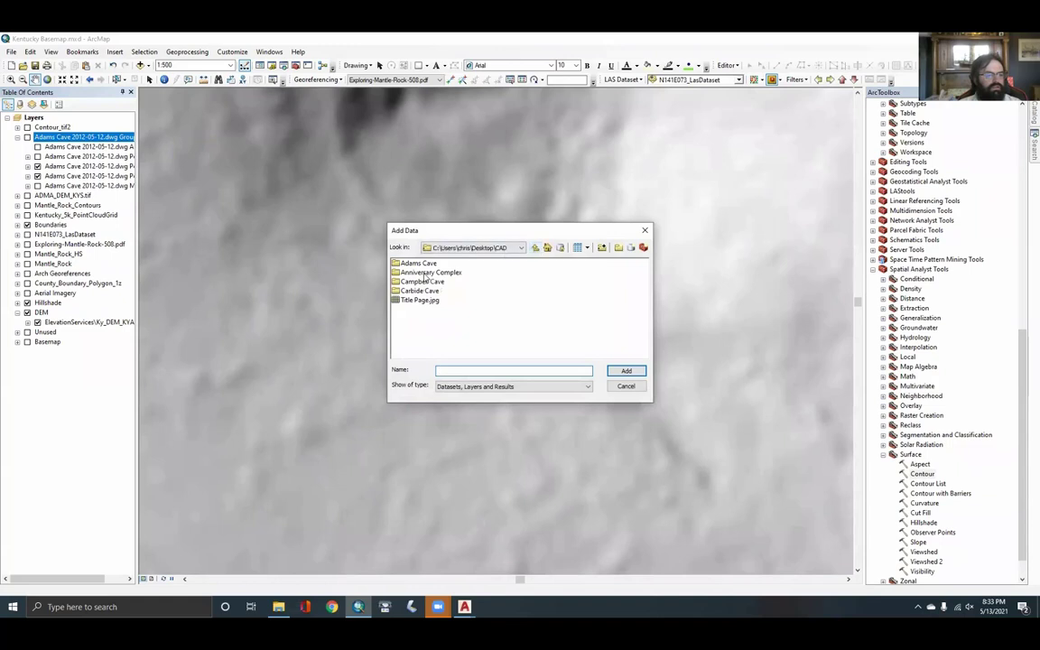
pyautogui.doubleClick(420, 291)
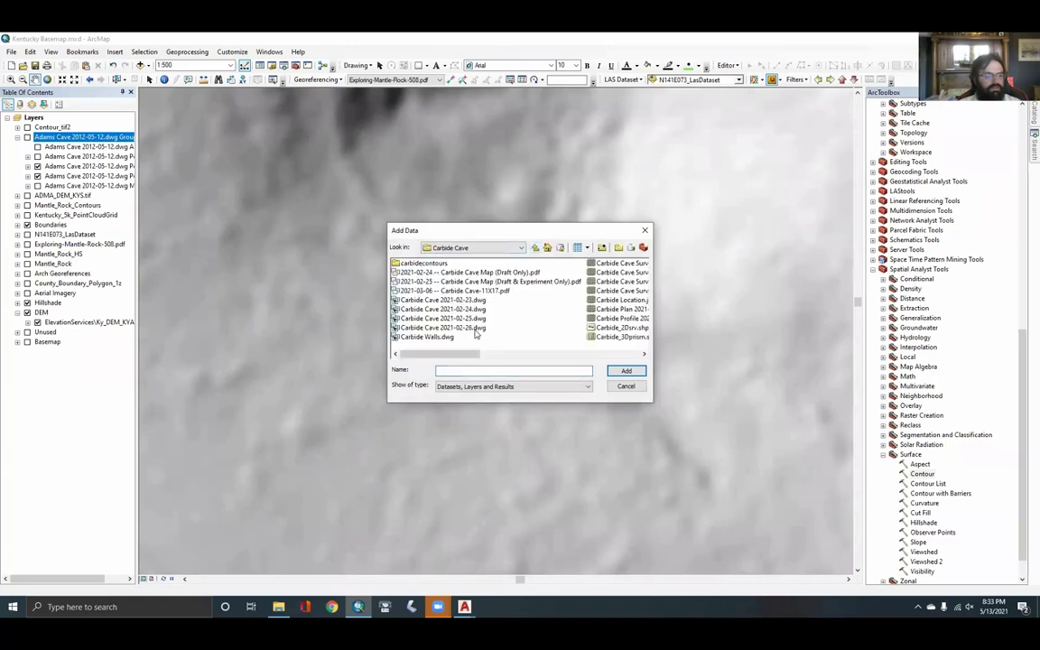
pyautogui.scroll(-2, 476, 335)
pyautogui.scroll(3, 481, 329)
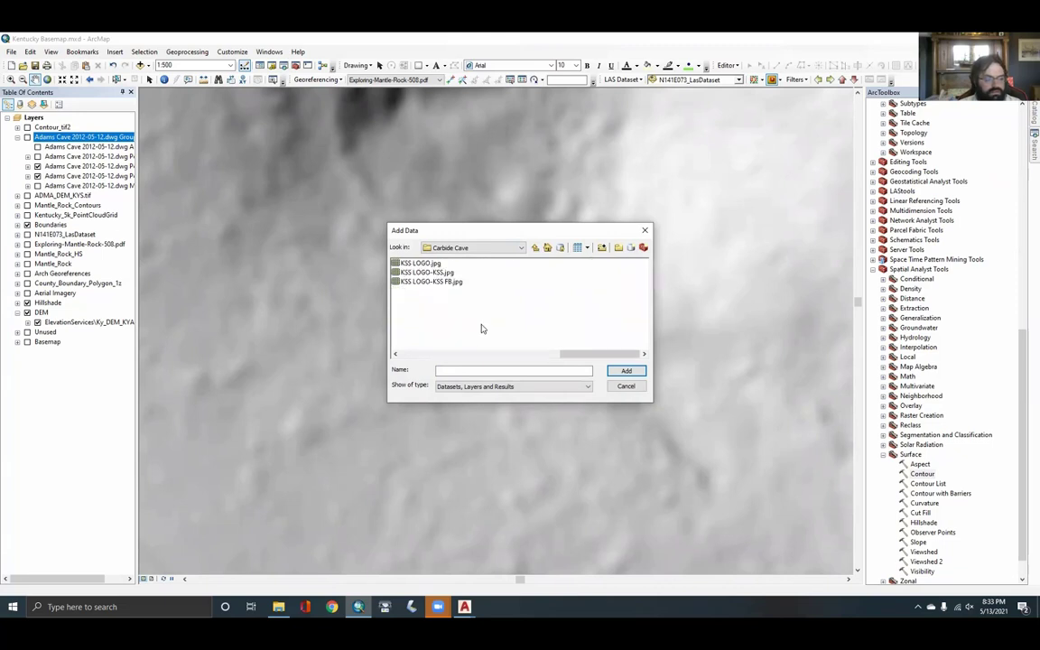
pyautogui.click(471, 328)
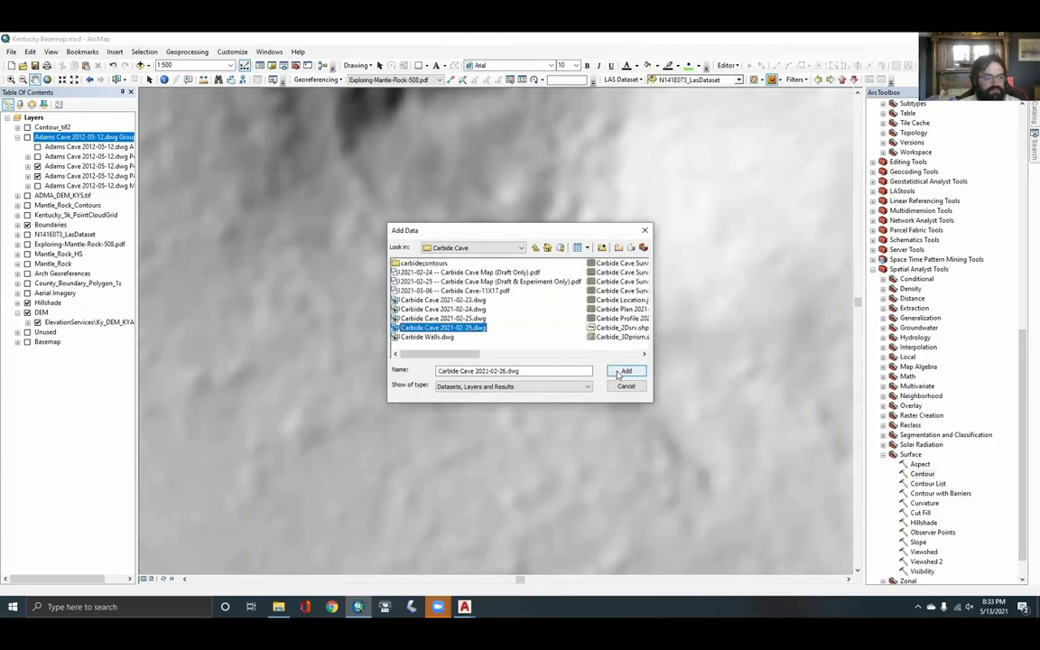
pyautogui.click(421, 337)
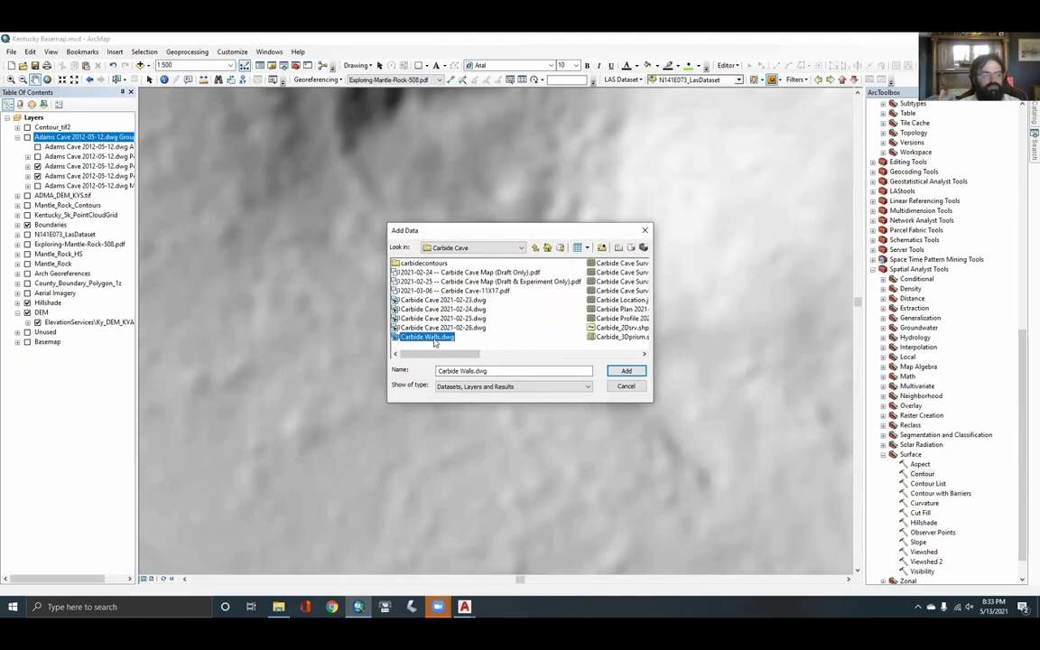
pyautogui.click(626, 371)
# Zoom to the Carbide Walls group layer and examine where the cave lies on the surrounding hillshade
pyautogui.rightClick(68, 142)
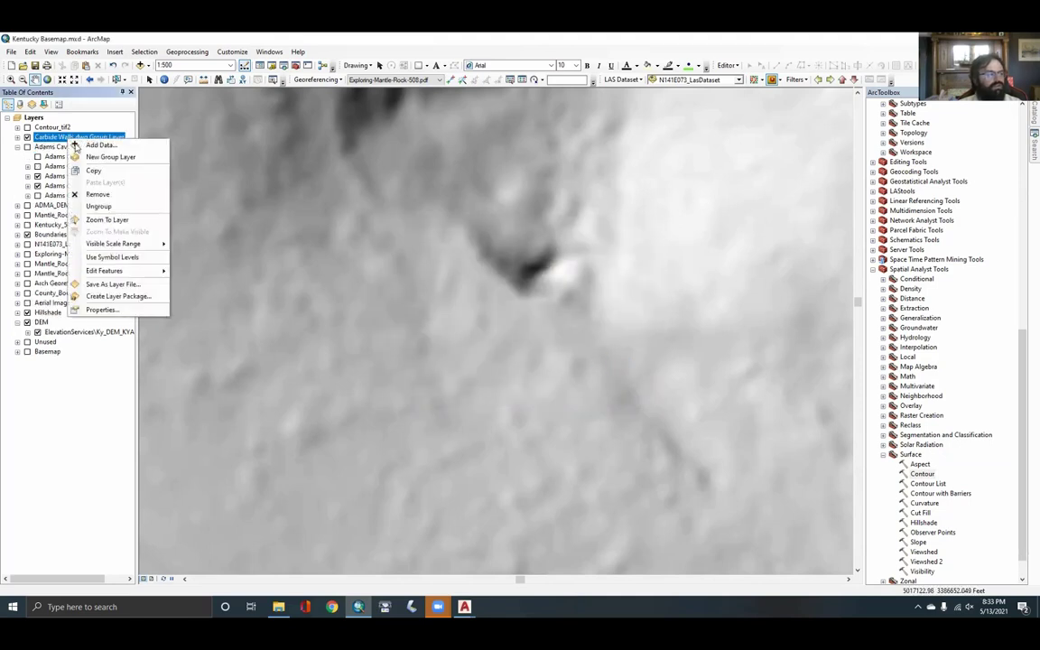
pyautogui.click(100, 199)
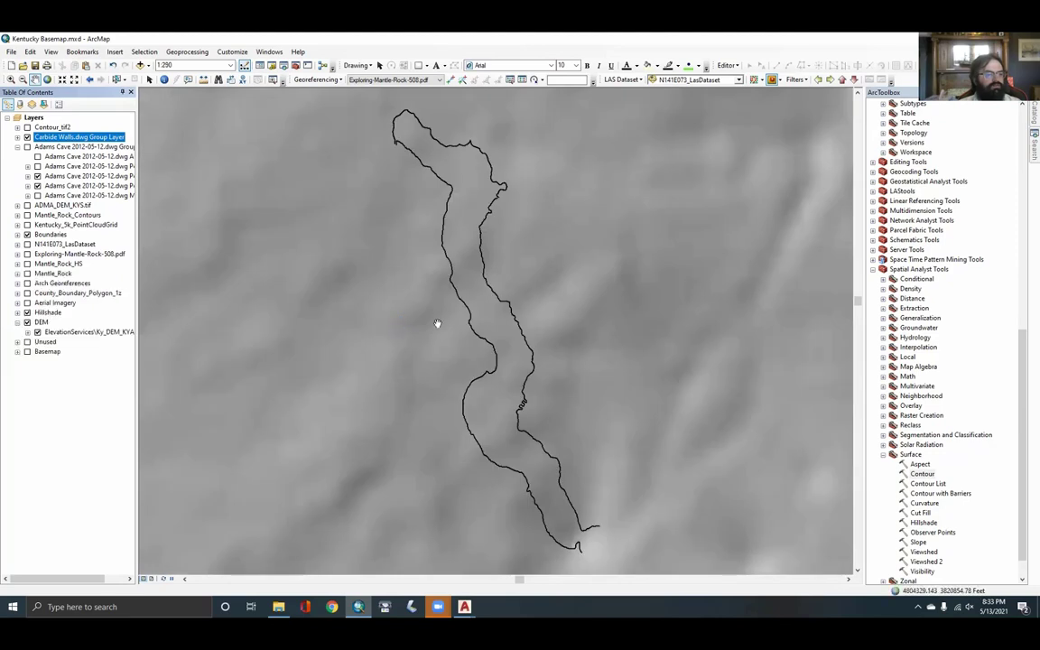
pyautogui.scroll(2, 427, 322)
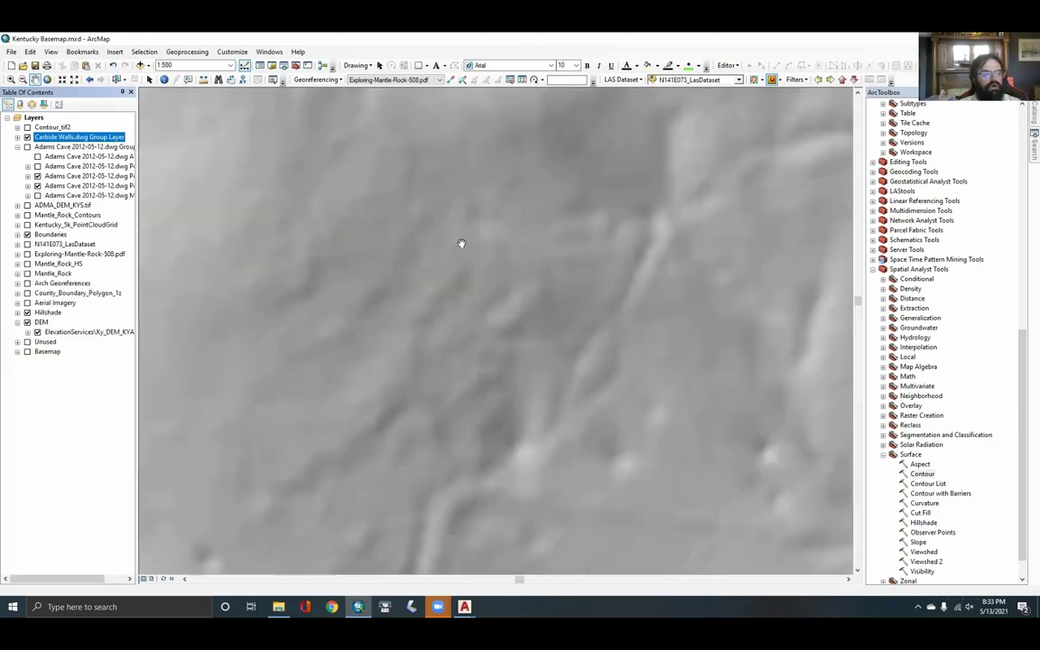
pyautogui.scroll(1, 447, 336)
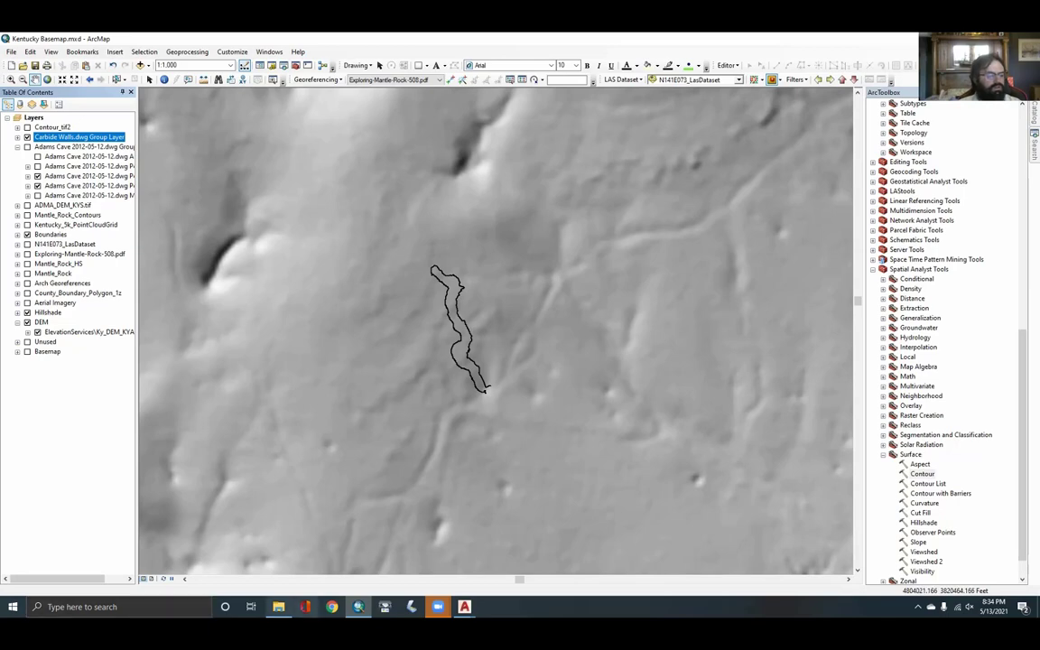
# Switch to AutoCAD Civil 3D and examine where Carbide Cave lies among the surrounding contours in the drawing's model space
pyautogui.click(464, 607)
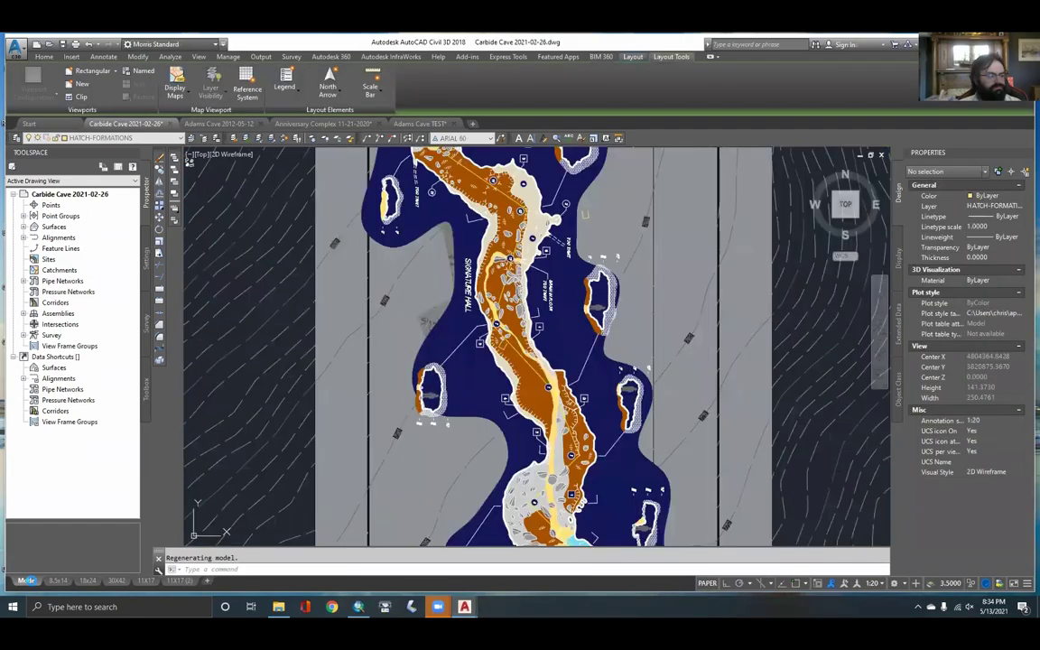
pyautogui.scroll(5, 495, 308)
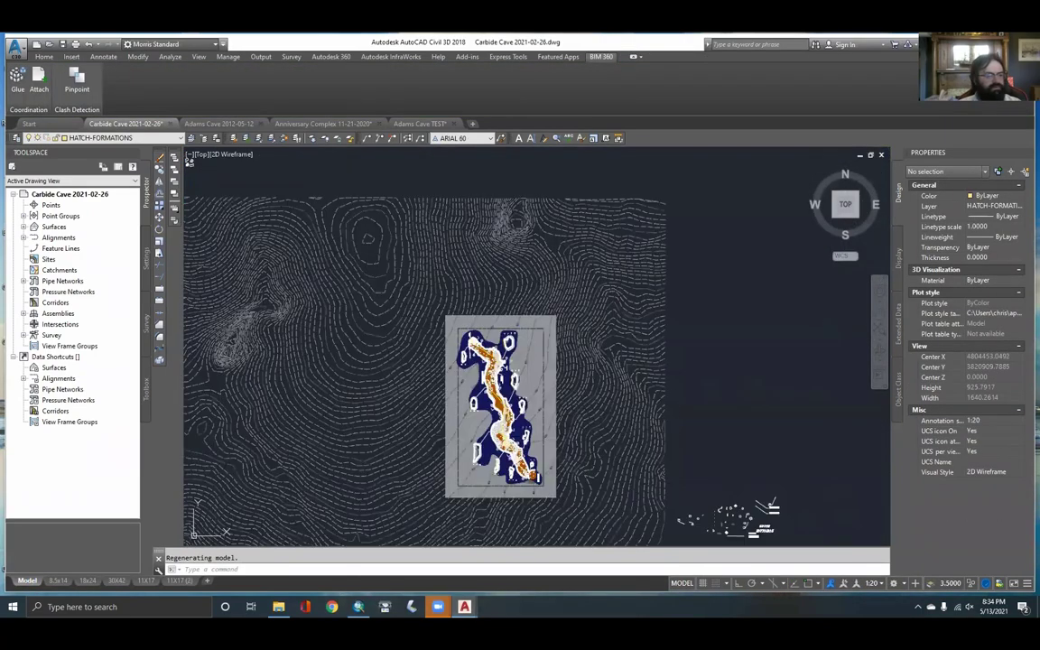
pyautogui.scroll(2, 496, 308)
pyautogui.scroll(-2, 439, 343)
pyautogui.moveTo(454, 308); pyautogui.dragTo(444, 408, button='middle')
pyautogui.scroll(-1, 349, 333)
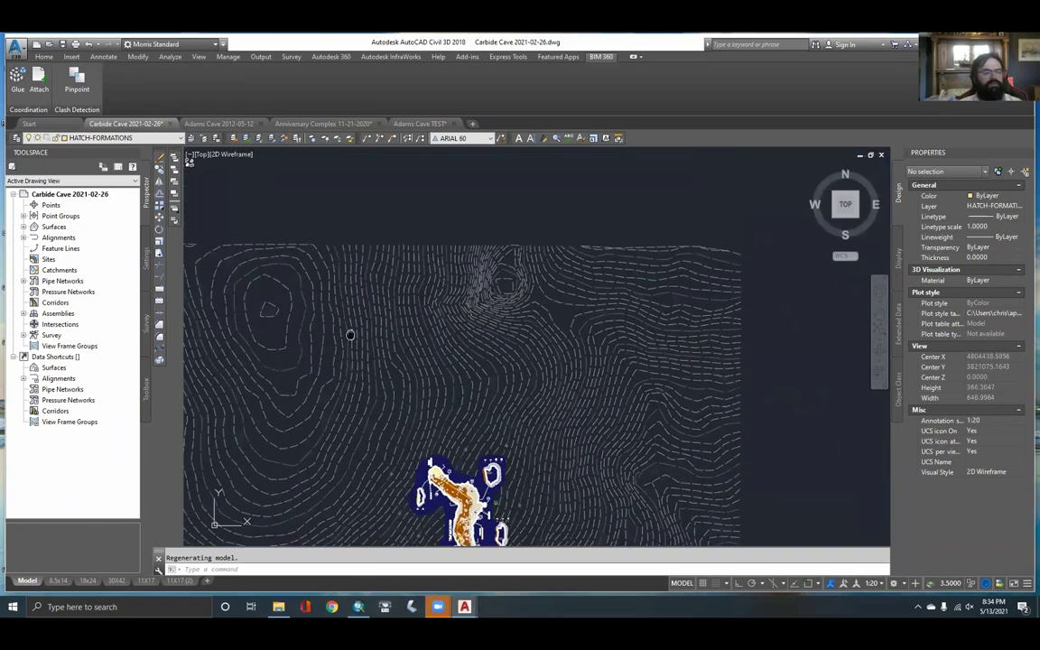
pyautogui.scroll(2, 434, 297)
pyautogui.moveTo(325, 373); pyautogui.dragTo(394, 326, button='middle')
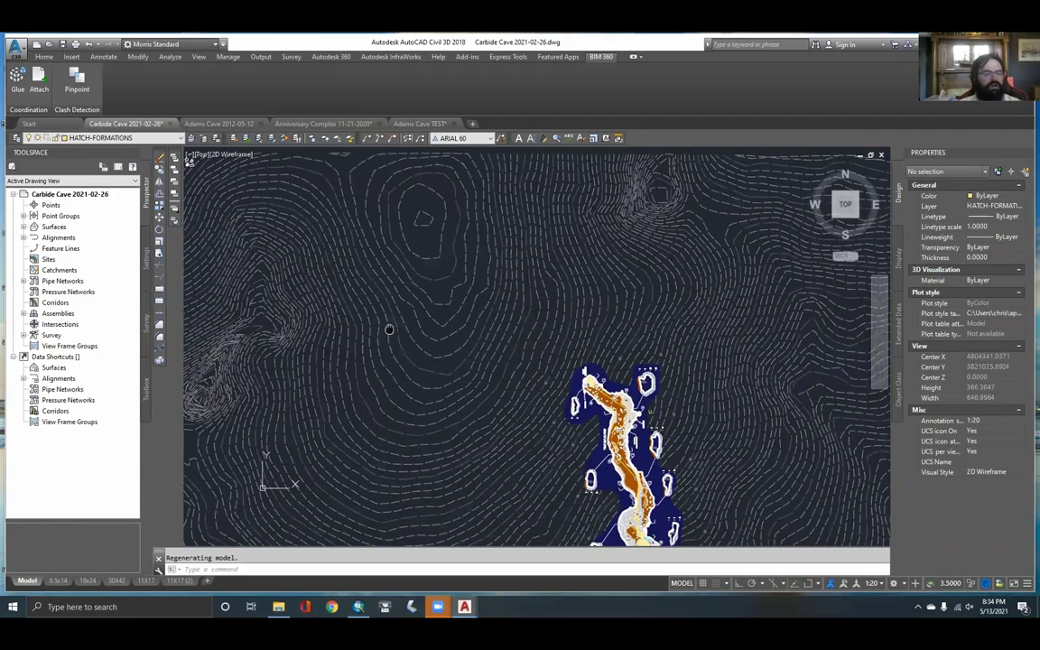
pyautogui.moveTo(492, 407); pyautogui.dragTo(499, 307, button='middle')
pyautogui.scroll(-2, 519, 398)
pyautogui.scroll(2, 546, 325)
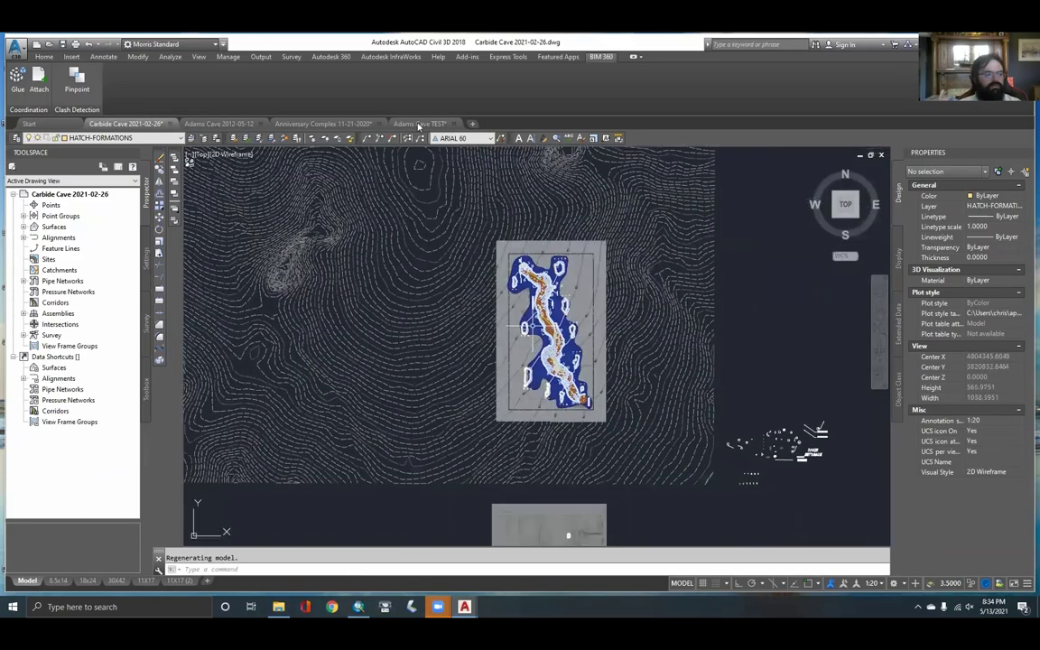
pyautogui.scroll(2, 545, 326)
pyautogui.scroll(-2, 571, 360)
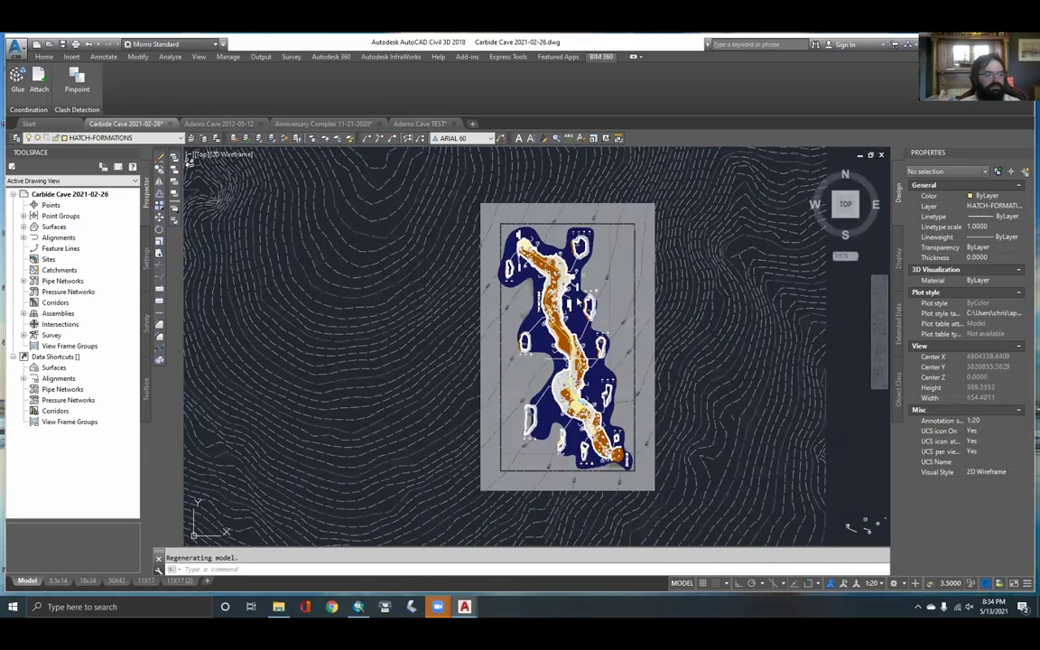
# Bring up the Adams Cave TEST drawing and make FORMATIONS the current layer at the sketched formation area
pyautogui.scroll(-3, 476, 358)
pyautogui.scroll(1, 421, 202)
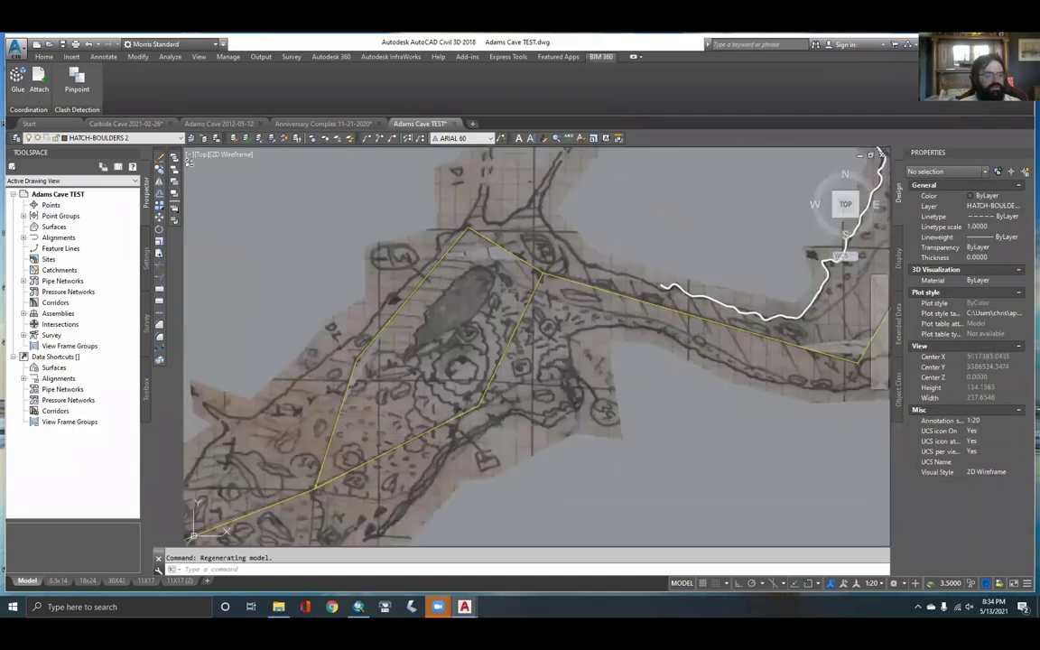
pyautogui.scroll(3, 476, 353)
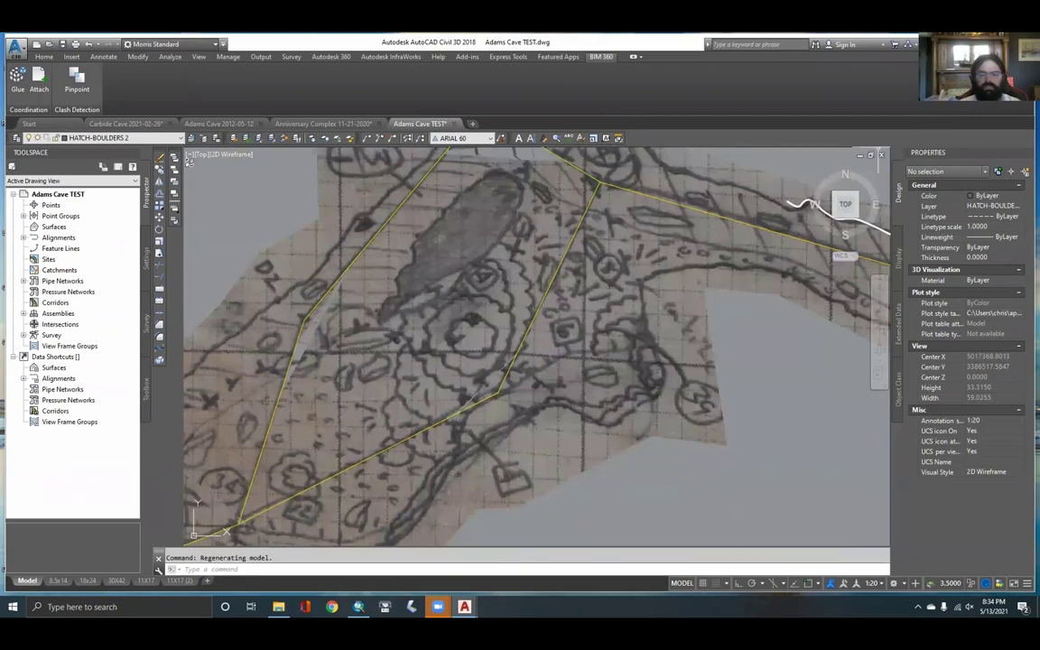
pyautogui.moveTo(433, 398); pyautogui.dragTo(444, 373, button='middle')
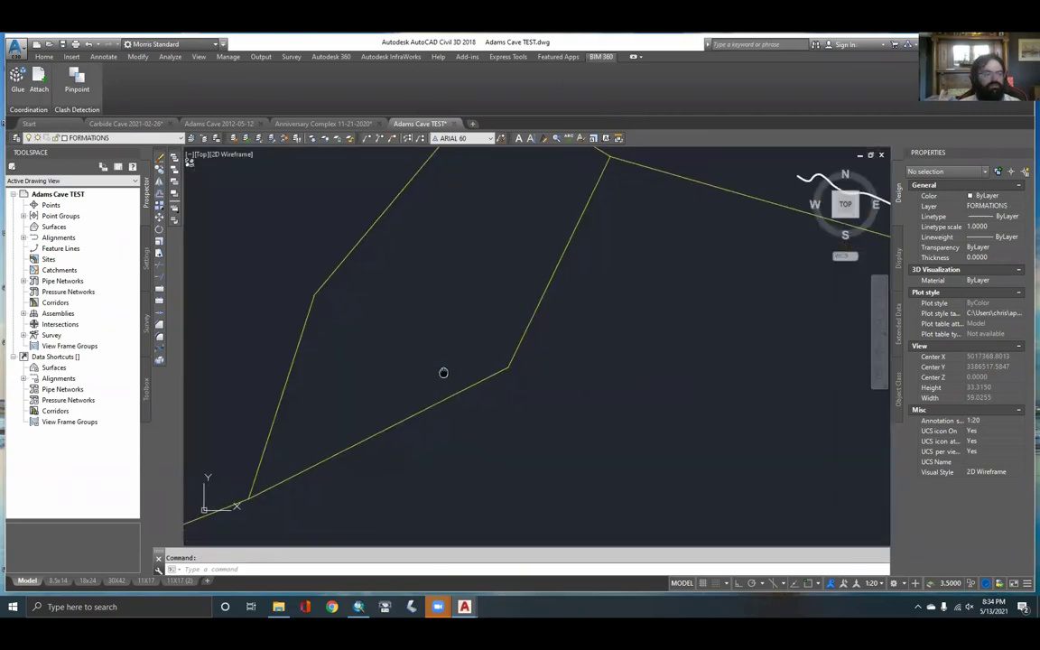
# Try to draw a rectangular revision cloud over the scalloped formation outline on the Adams Cave sketch
pyautogui.click(45, 57)
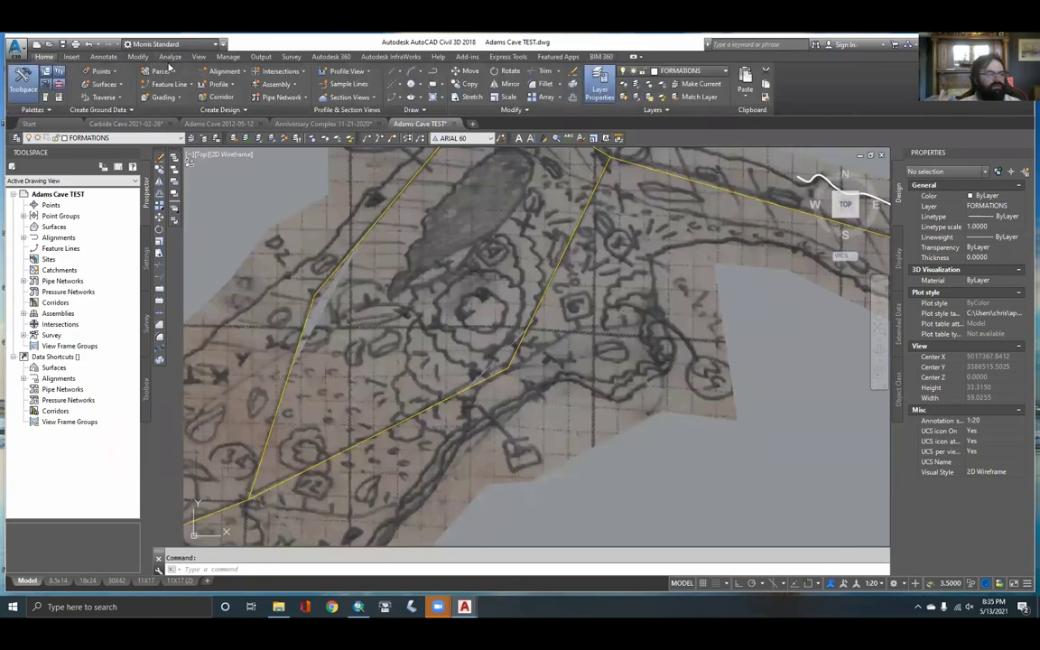
pyautogui.click(103, 57)
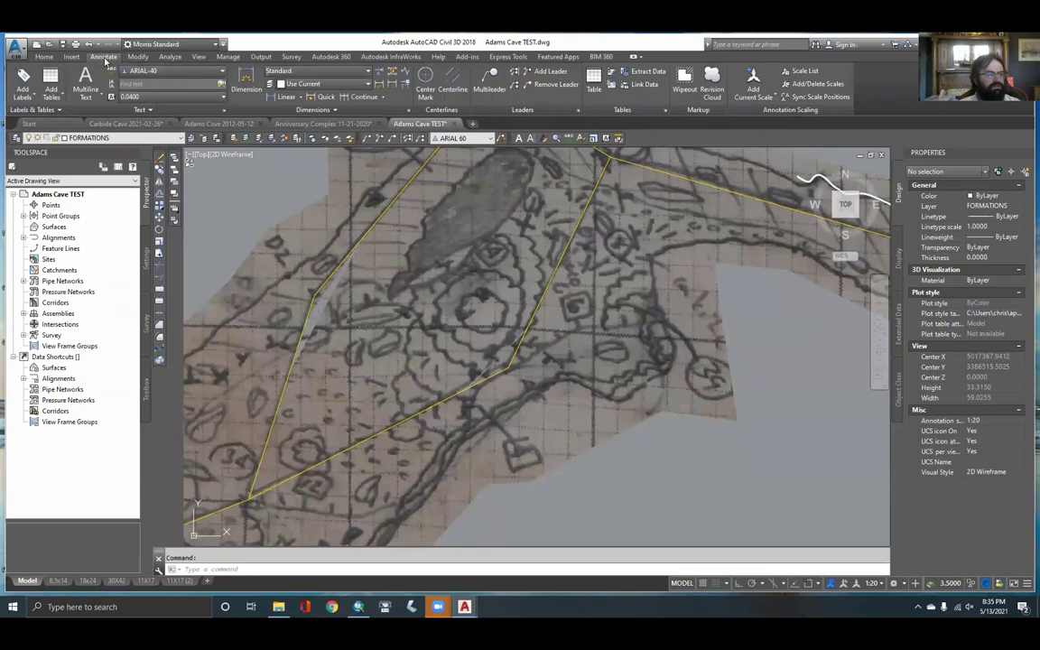
pyautogui.click(713, 80)
pyautogui.scroll(2, 442, 270)
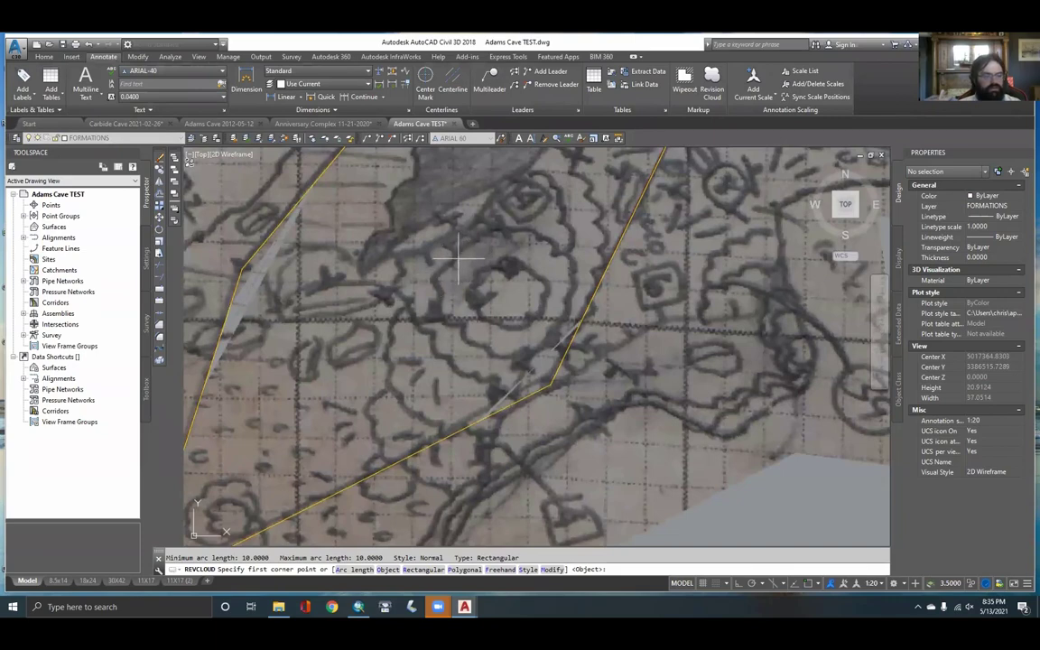
pyautogui.click(445, 276)
pyautogui.click(441, 282)
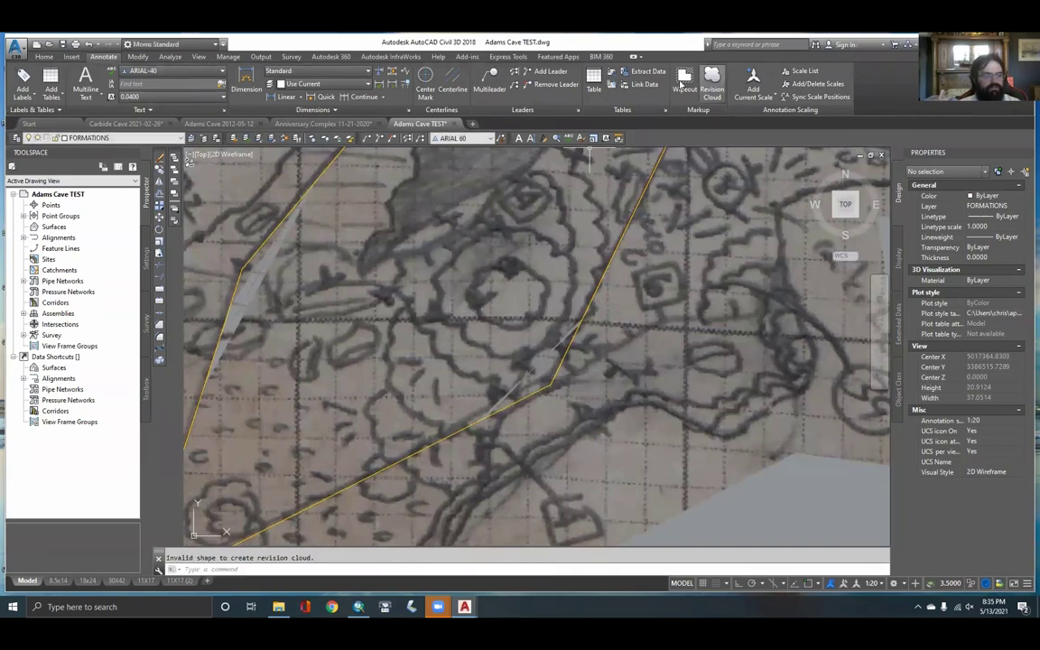
pyautogui.press('Return')
pyautogui.click(456, 257)
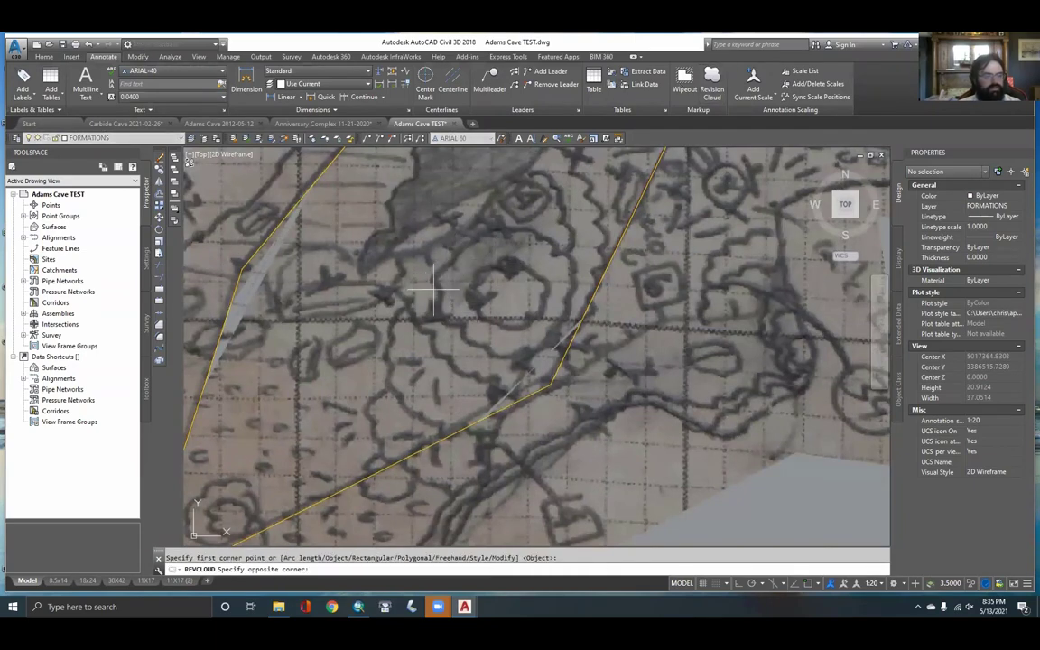
pyautogui.click(433, 316)
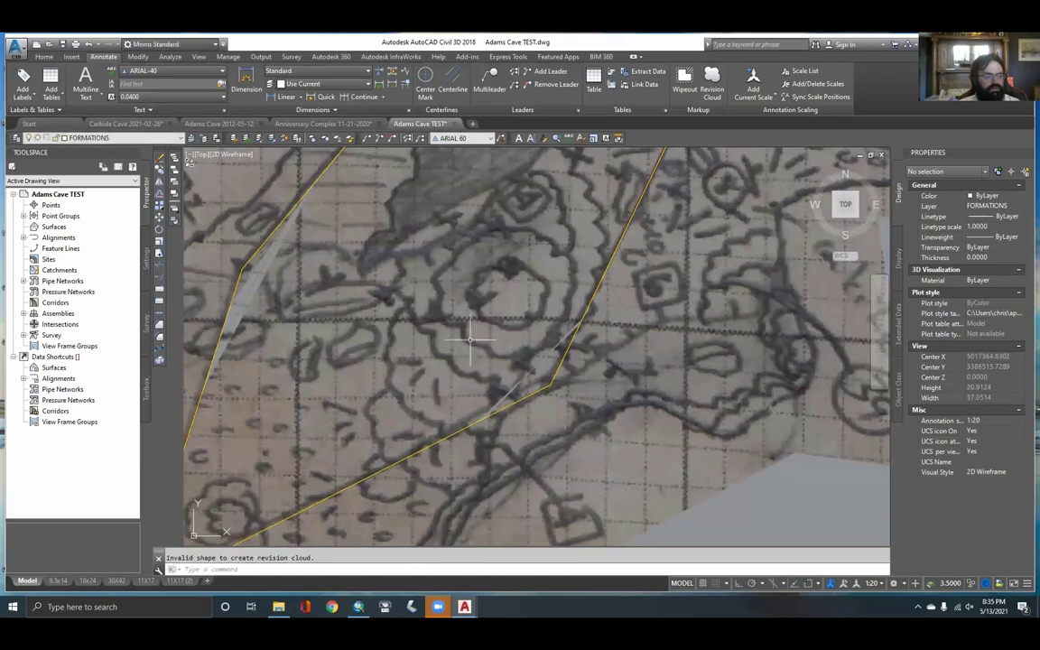
# Assign a loaded toothed formation linetype to the FORMATIONS layer
pyautogui.scroll(-2, 464, 333)
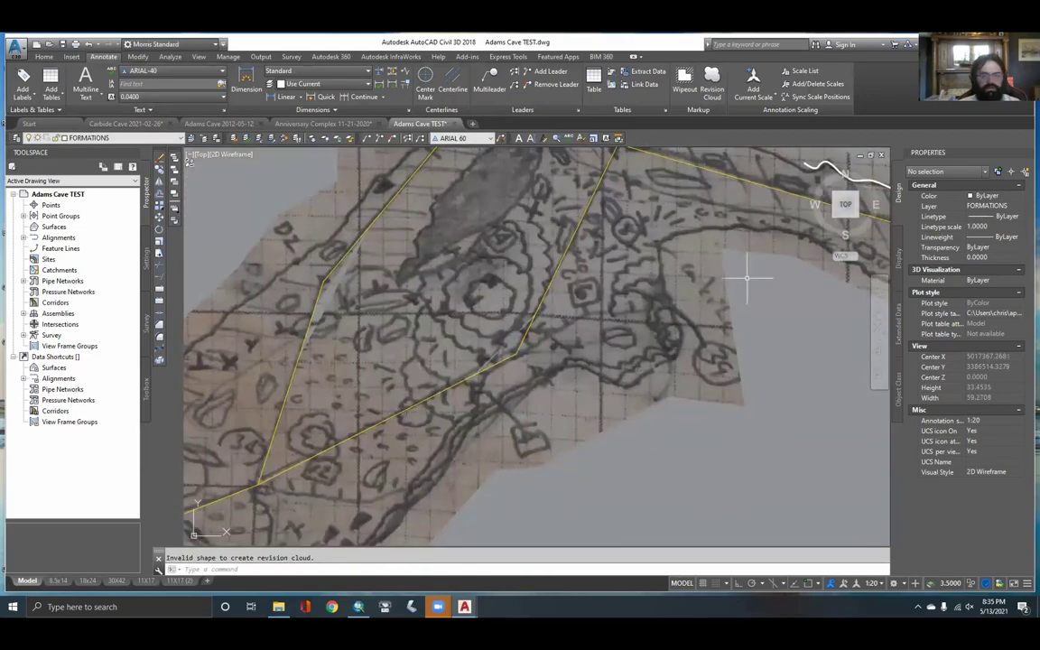
pyautogui.moveTo(467, 261); pyautogui.dragTo(462, 281, button='middle')
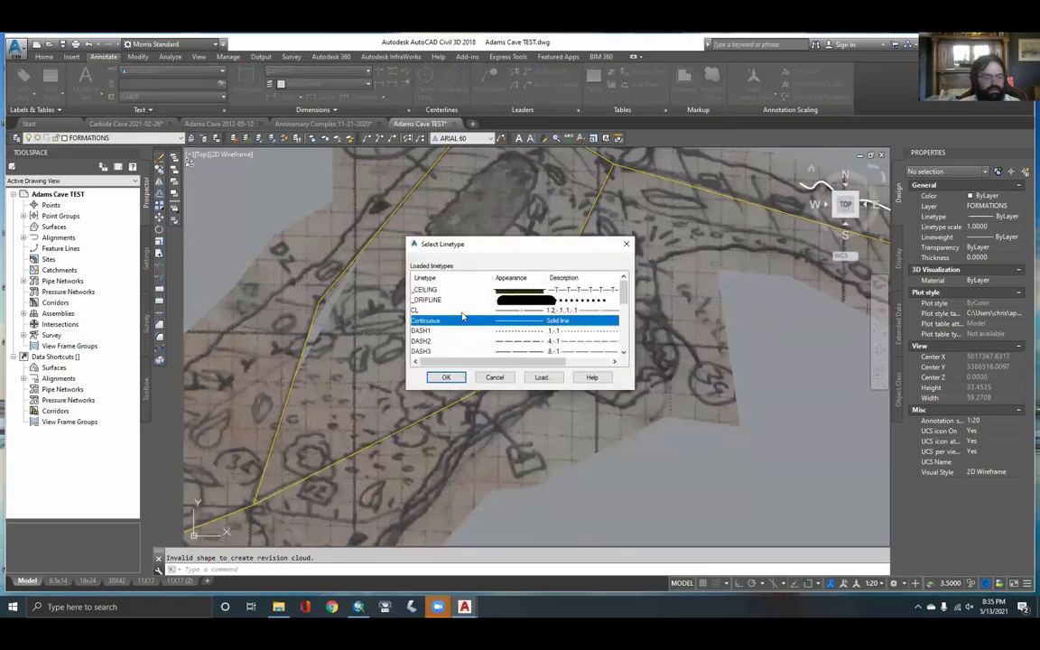
pyautogui.scroll(-5, 463, 317)
pyautogui.click(452, 332)
pyautogui.click(461, 377)
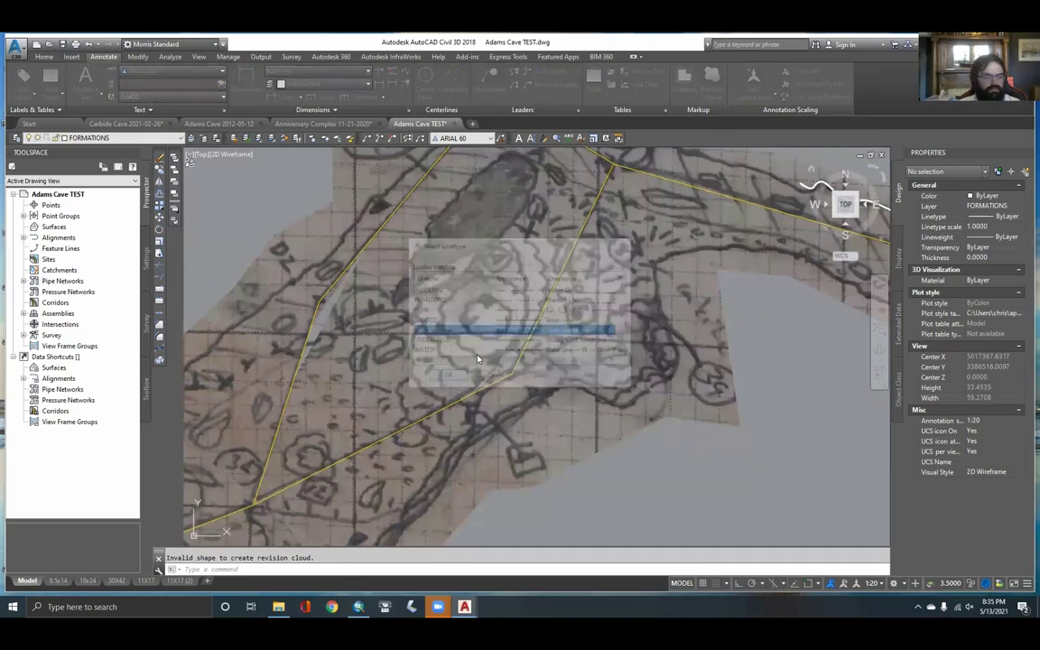
pyautogui.scroll(2, 453, 312)
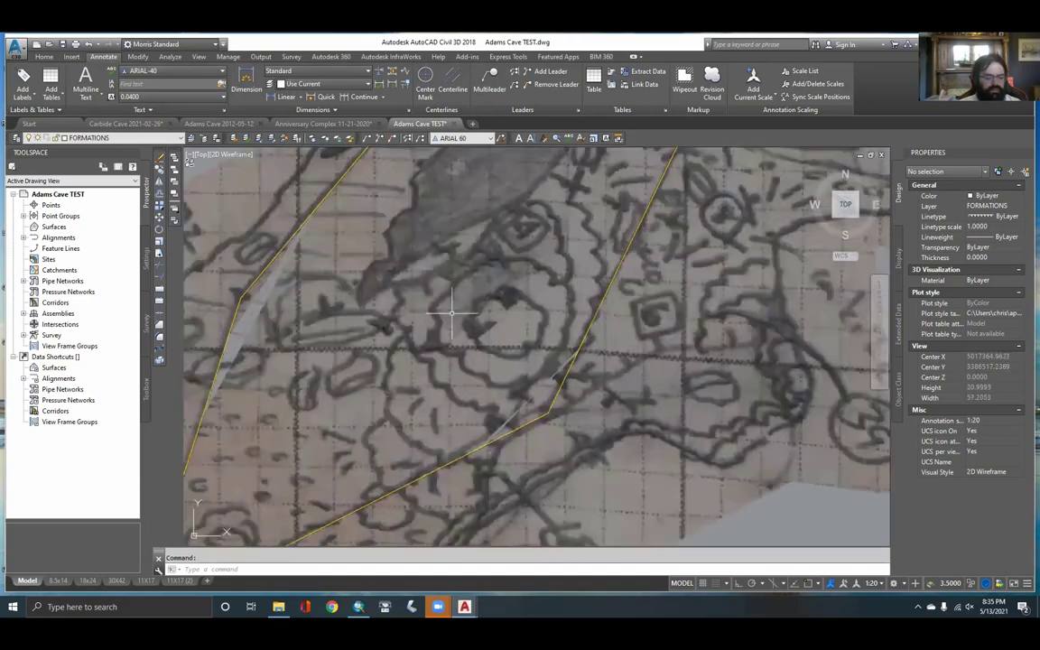